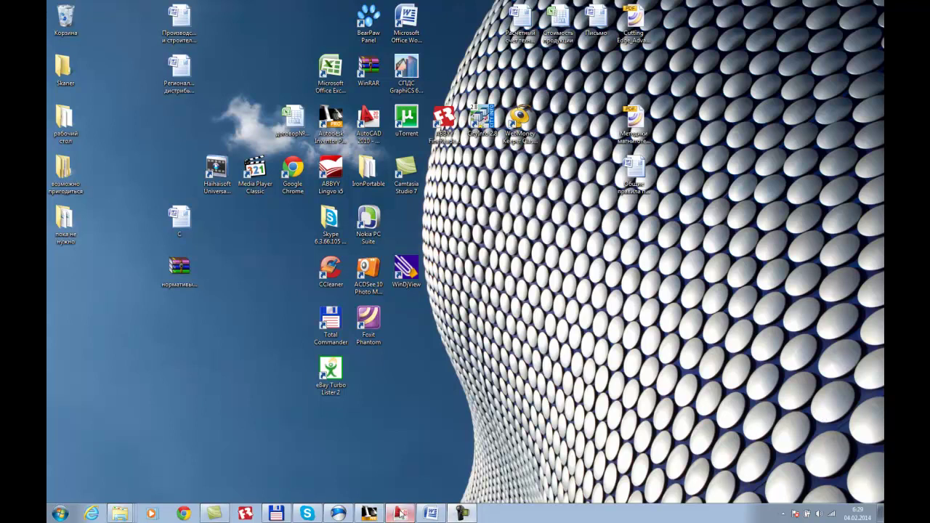
# Switch to AutoCAD and examine the boiler-house thermal scheme sheet, including the ГВС heat exchangers and their connected pipelines.
pyautogui.click(400, 514)
pyautogui.scroll(-10, 438, 327)
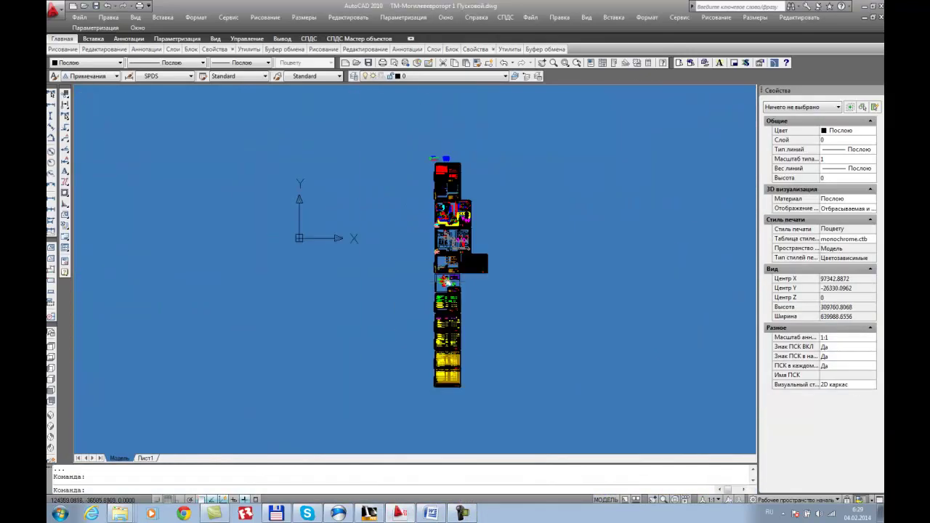
pyautogui.scroll(5, 444, 182)
pyautogui.scroll(6, 451, 200)
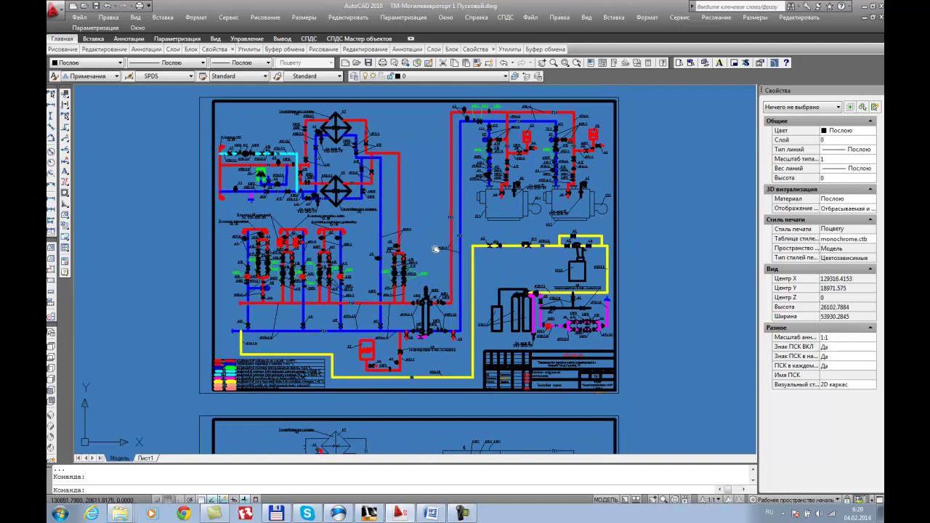
pyautogui.moveTo(438, 249); pyautogui.dragTo(434, 257, button='middle')
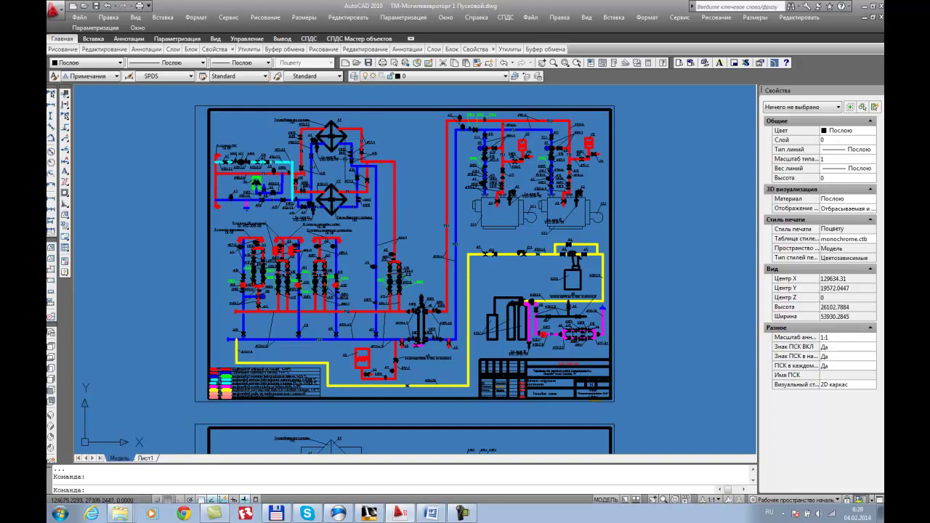
pyautogui.scroll(4, 340, 167)
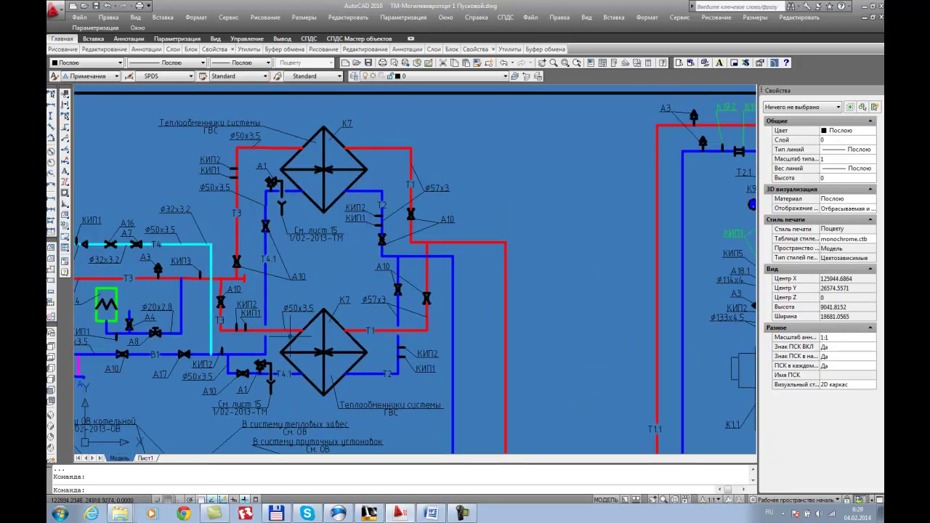
pyautogui.scroll(-4, 321, 235)
pyautogui.scroll(1, 363, 327)
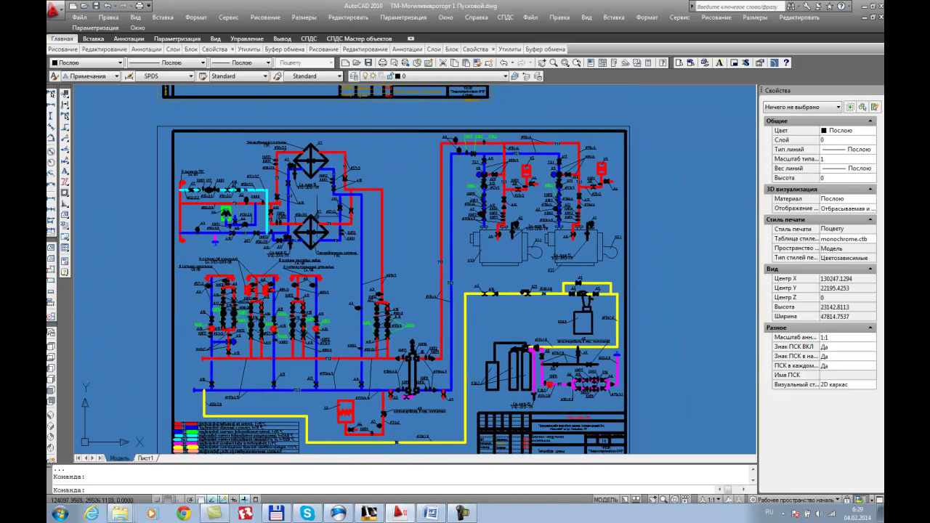
pyautogui.scroll(1, 415, 393)
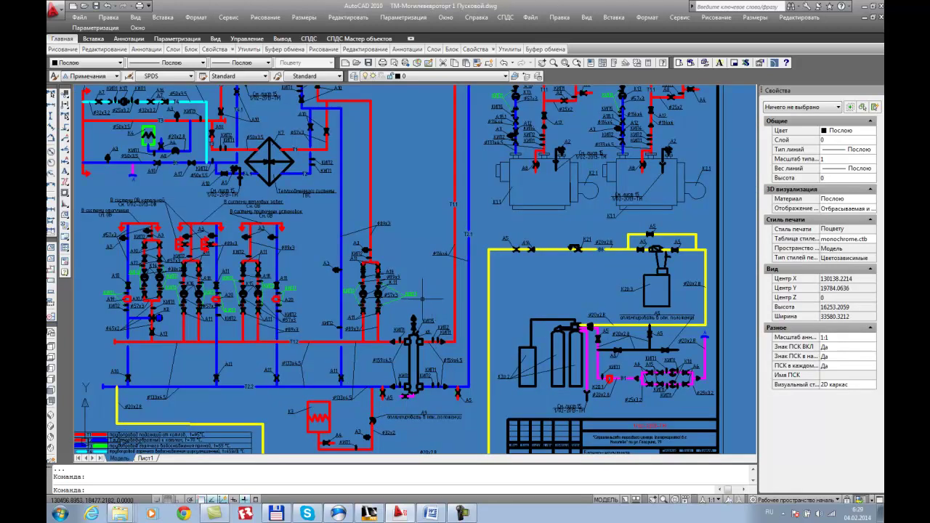
# Examine the boilers, water treatment equipment and hydraulic separator with its connected pipelines on the thermal scheme.
pyautogui.moveTo(524, 341)
pyautogui.mouseDown(button='middle')
pyautogui.moveTo(466, 356)
pyautogui.moveTo(451, 459)
pyautogui.moveTo(449, 410)
pyautogui.mouseUp(button='middle')
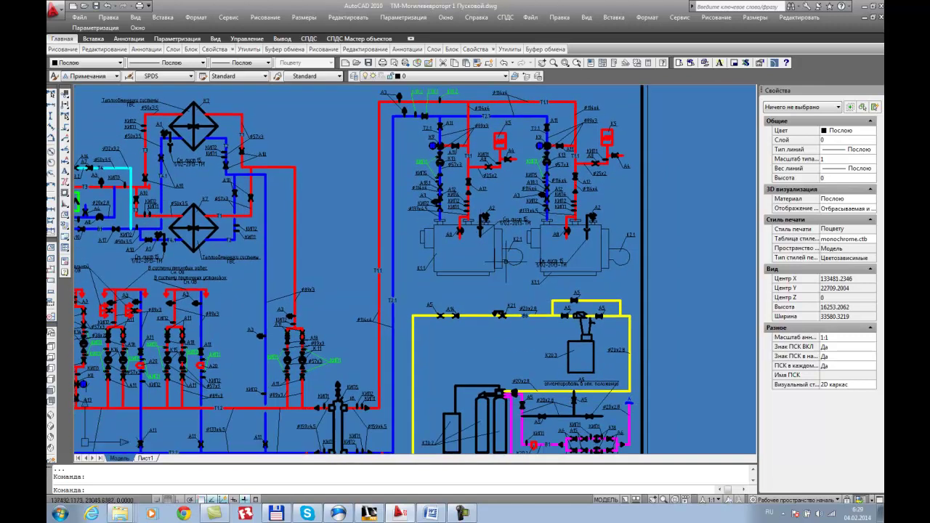
pyautogui.moveTo(504, 258); pyautogui.dragTo(568, 270, button='middle')
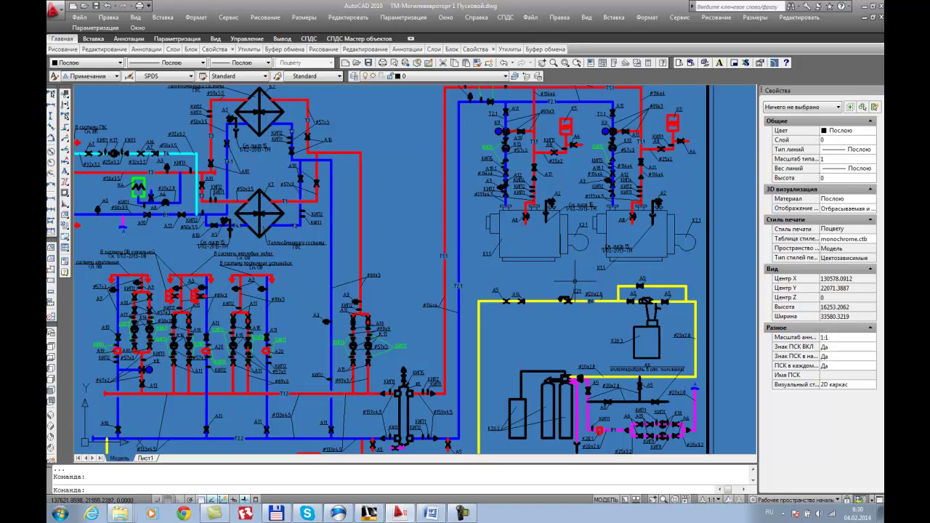
pyautogui.moveTo(574, 280); pyautogui.dragTo(592, 277, button='middle')
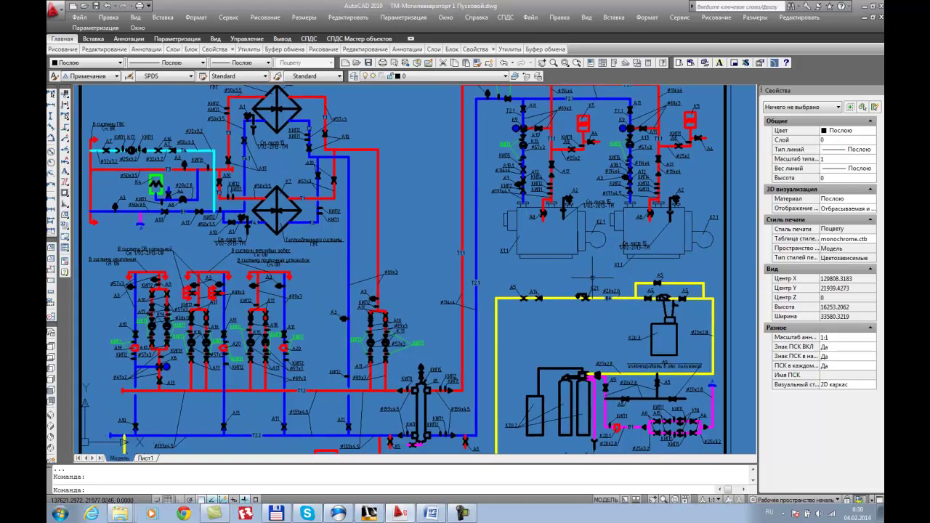
pyautogui.scroll(-1, 592, 277)
pyautogui.scroll(-1, 409, 305)
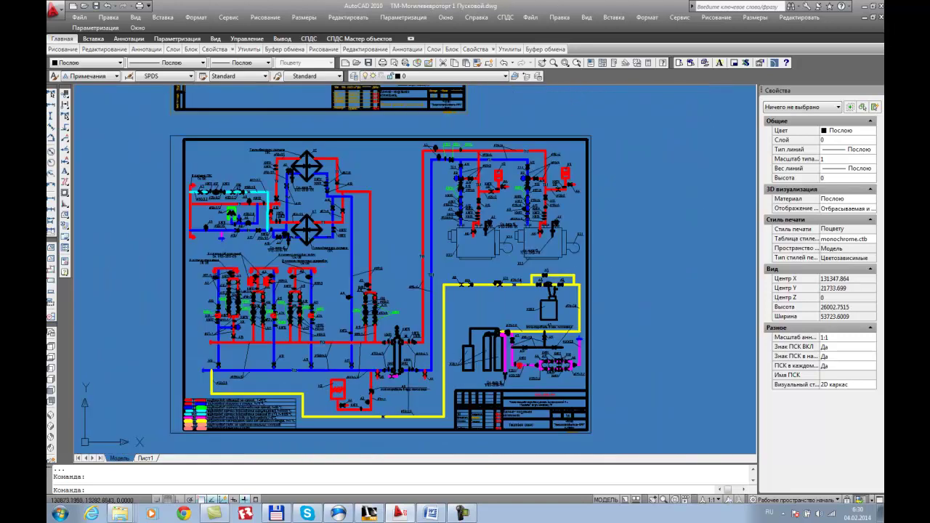
pyautogui.scroll(2, 406, 391)
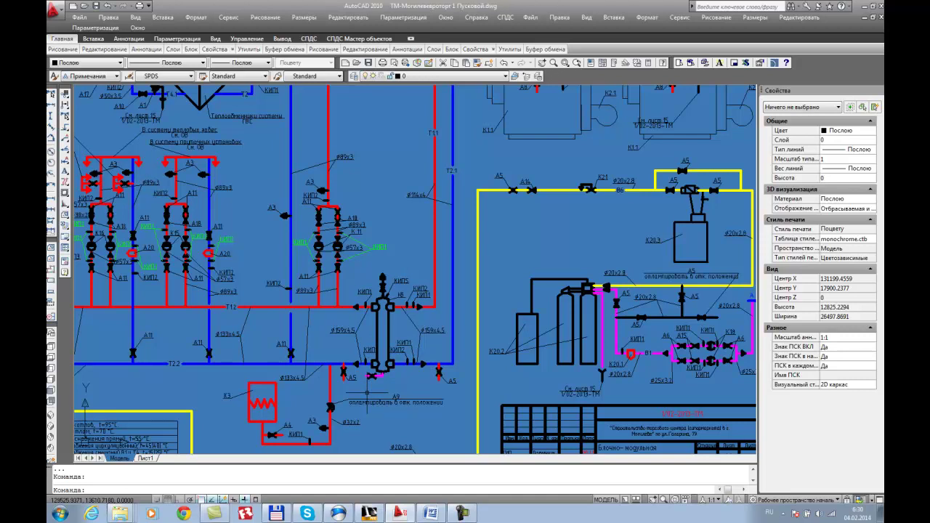
pyautogui.scroll(-2, 374, 367)
pyautogui.moveTo(373, 333); pyautogui.dragTo(403, 341, button='middle')
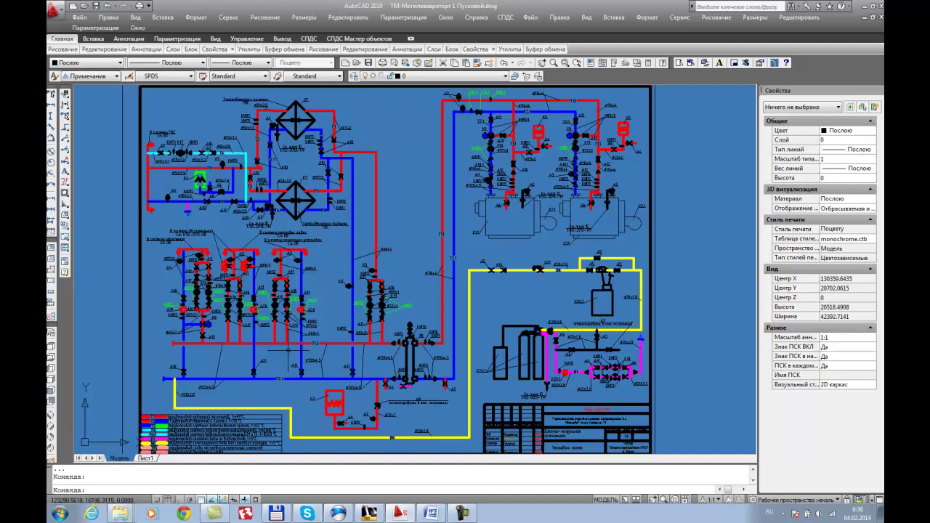
# Switch to Total Commander and open the equipment proposals folder (предложения по оборудованию) inside Этап 9 (Котельная).
pyautogui.click(286, 517)
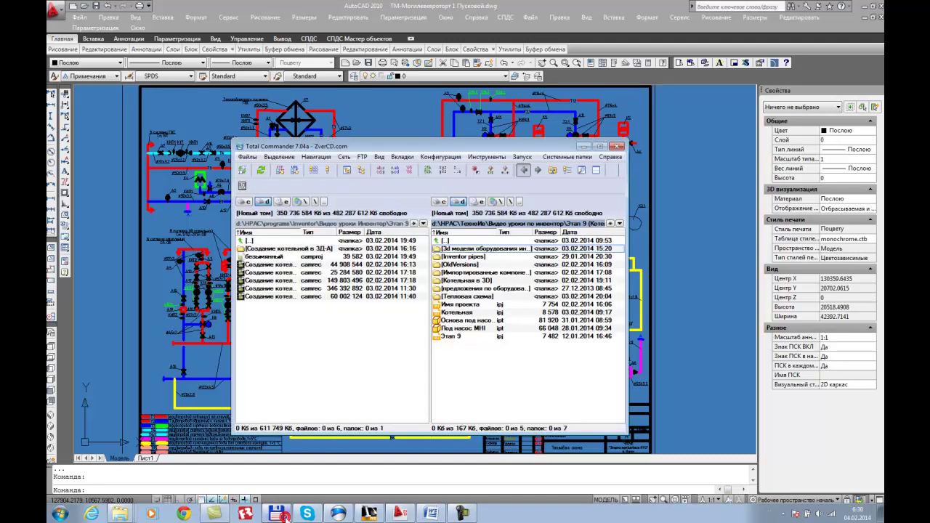
pyautogui.doubleClick(465, 241)
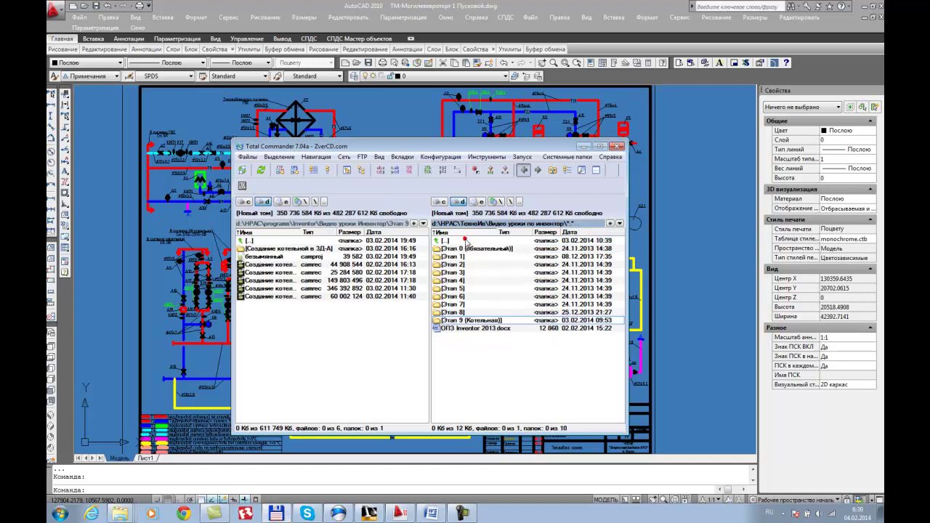
pyautogui.doubleClick(470, 321)
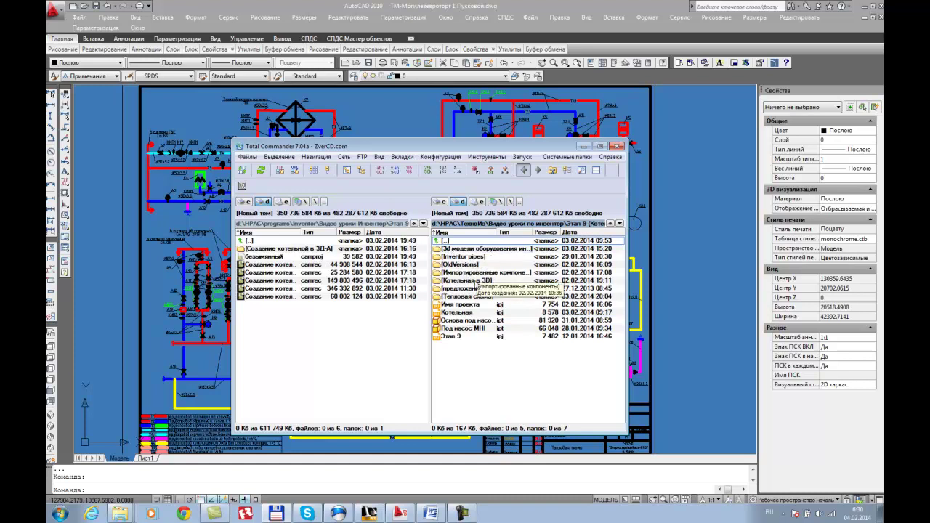
pyautogui.doubleClick(484, 289)
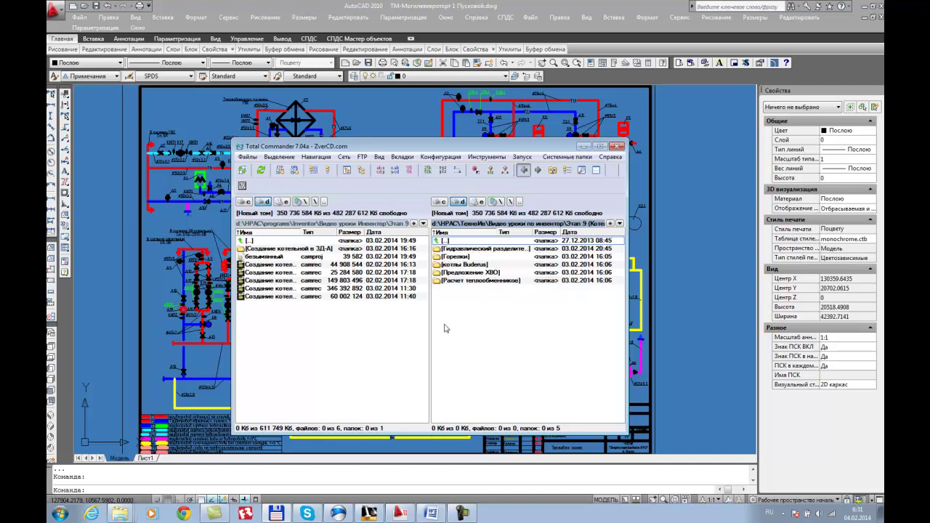
# Look through the hydraulic separator folder and its Сборка гидр разделитель subfolder, then return to the equipment proposals folder.
pyautogui.doubleClick(477, 251)
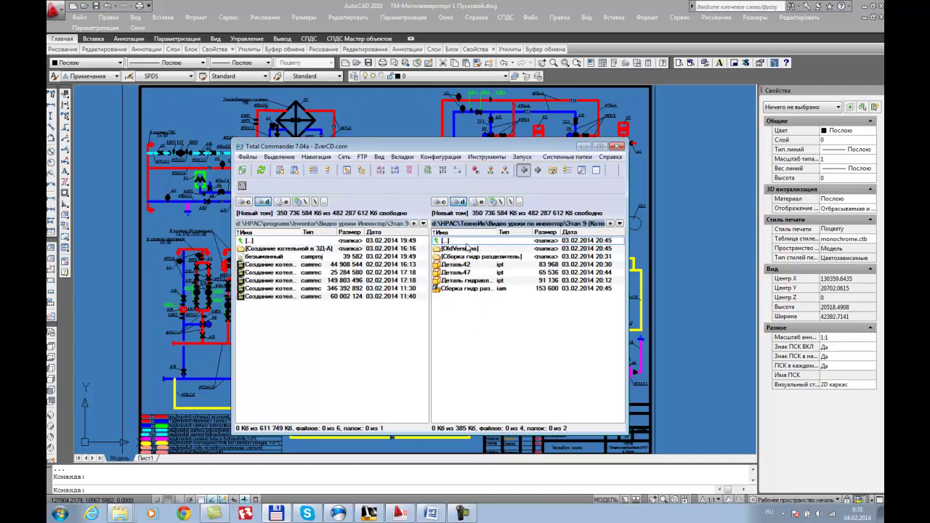
pyautogui.doubleClick(461, 241)
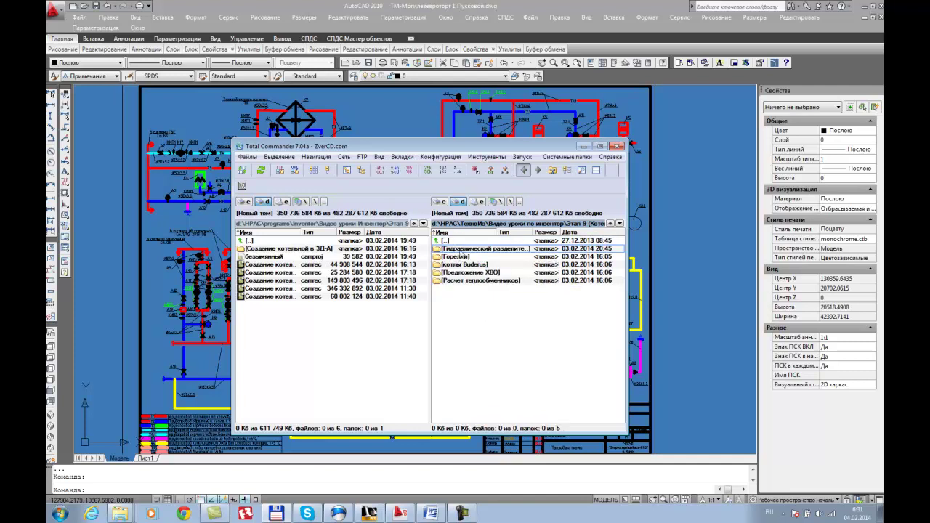
pyautogui.doubleClick(463, 250)
pyautogui.doubleClick(459, 258)
pyautogui.doubleClick(456, 240)
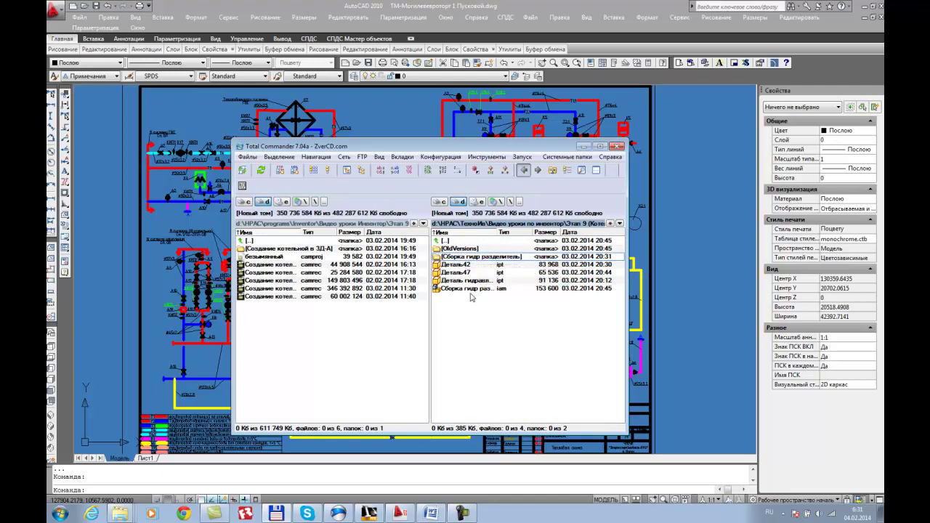
pyautogui.doubleClick(465, 240)
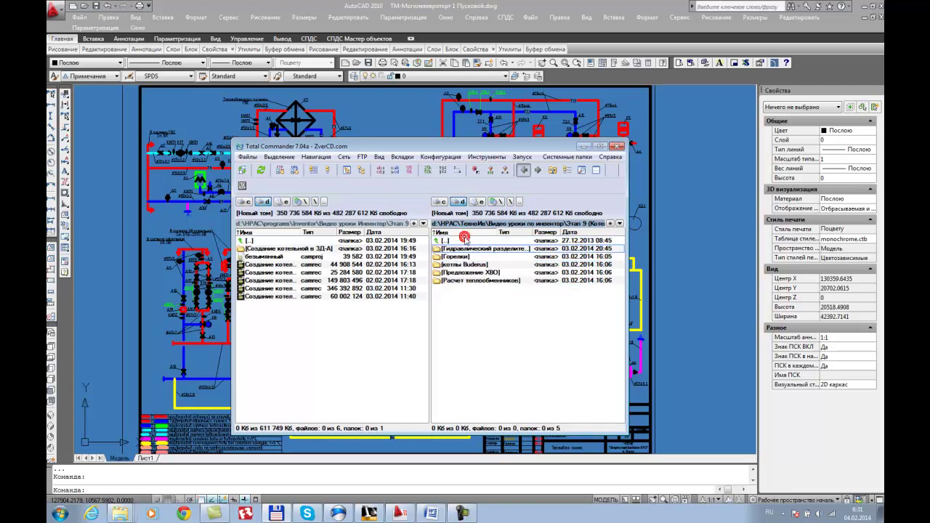
# Delete all files and subfolders inside the hydraulic separator folder.
pyautogui.doubleClick(467, 250)
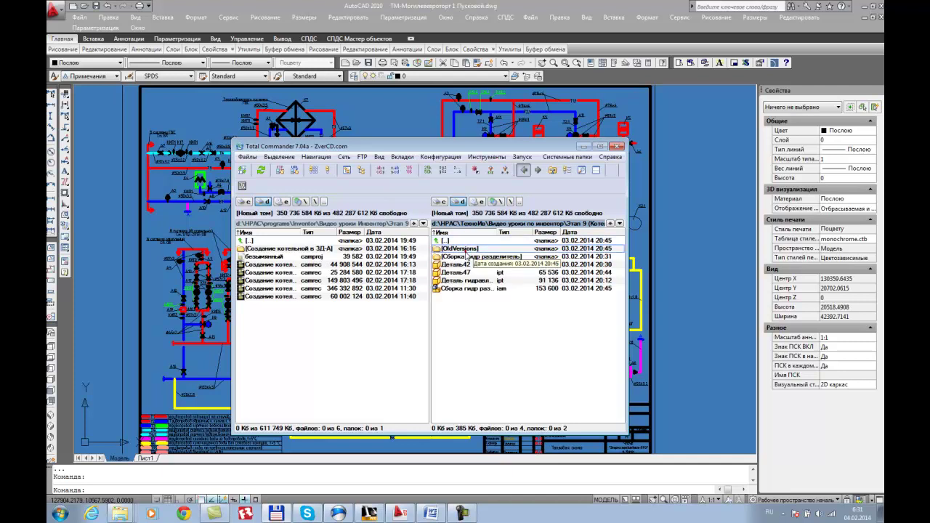
pyautogui.keyDown('shift'); pyautogui.click(467, 289); pyautogui.keyUp('shift')
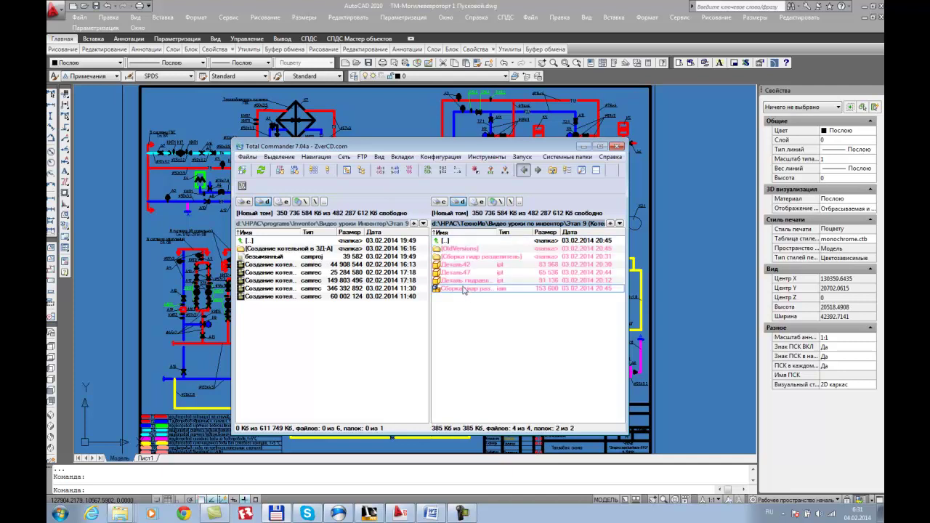
pyautogui.press('Delete')
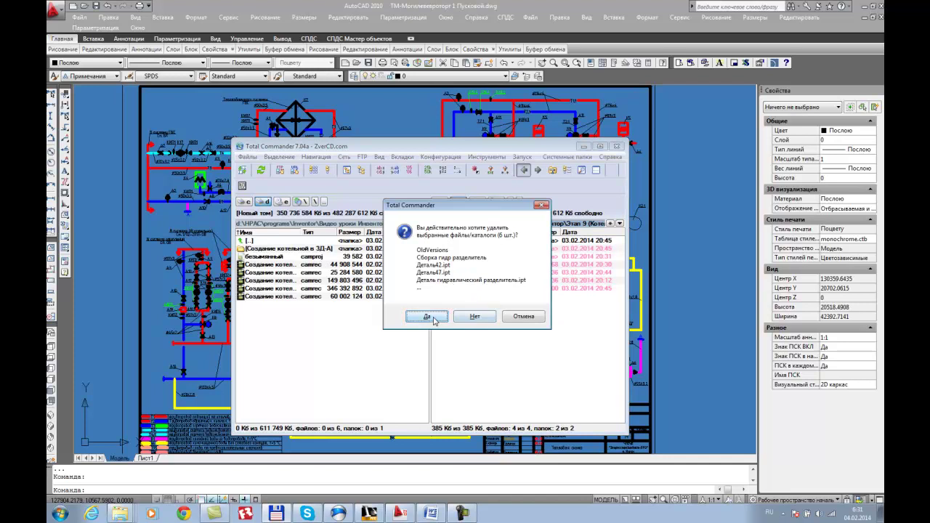
pyautogui.click(433, 317)
pyautogui.click(420, 310)
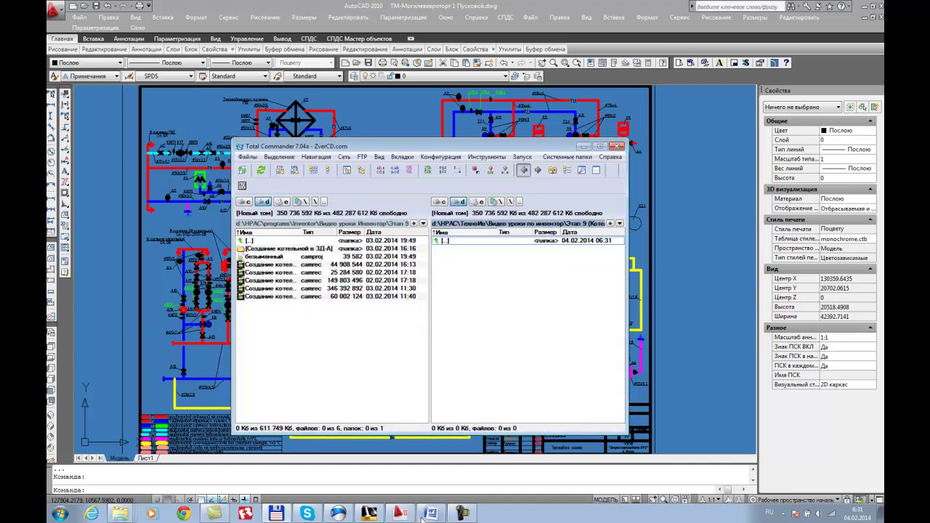
# Switch to Inventor and create a new part from the Обычный.ipt template.
pyautogui.click(369, 513)
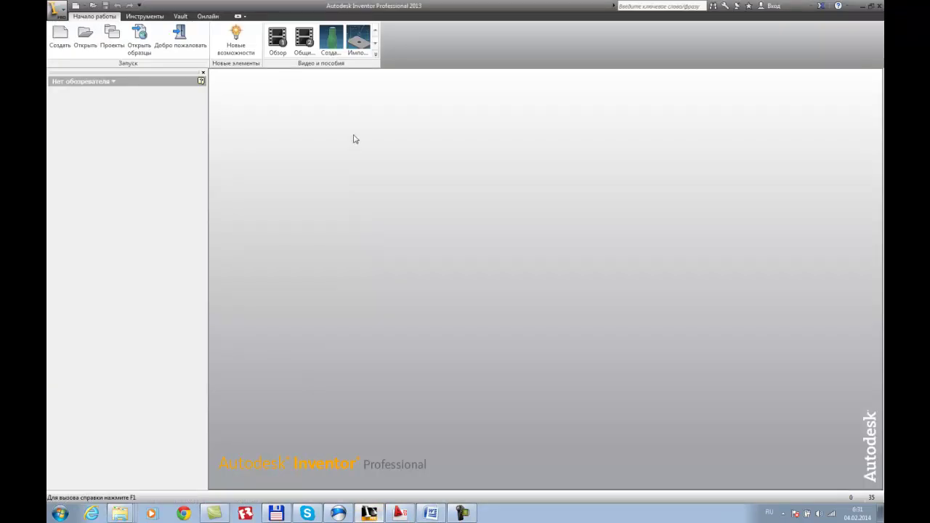
pyautogui.click(83, 36)
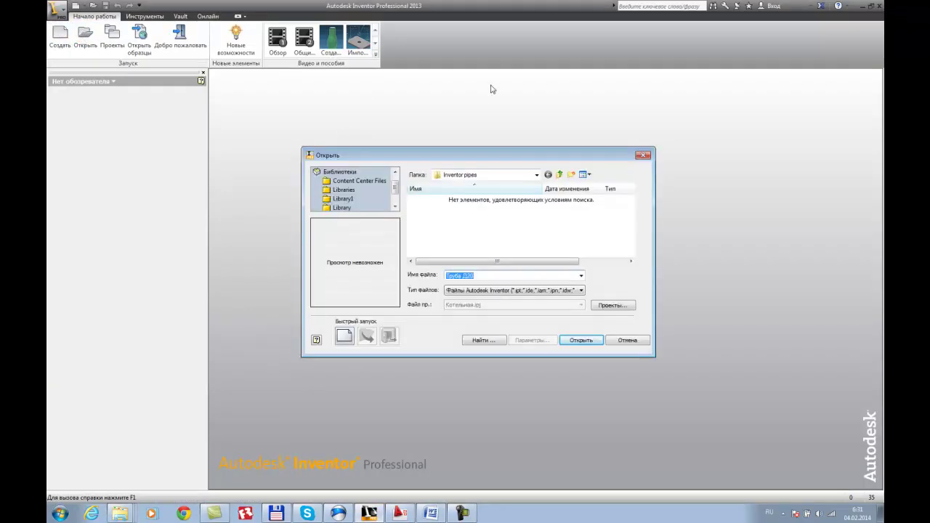
pyautogui.click(643, 154)
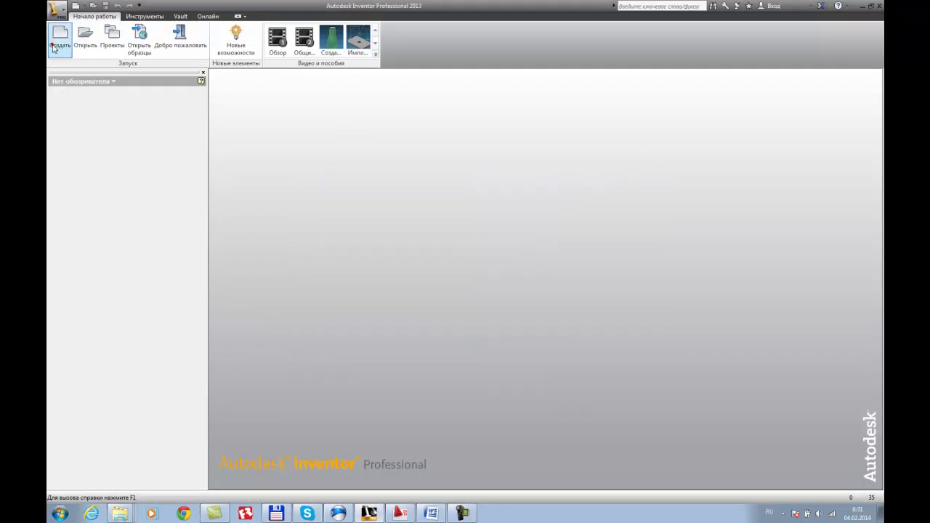
pyautogui.click(59, 37)
pyautogui.click(381, 109)
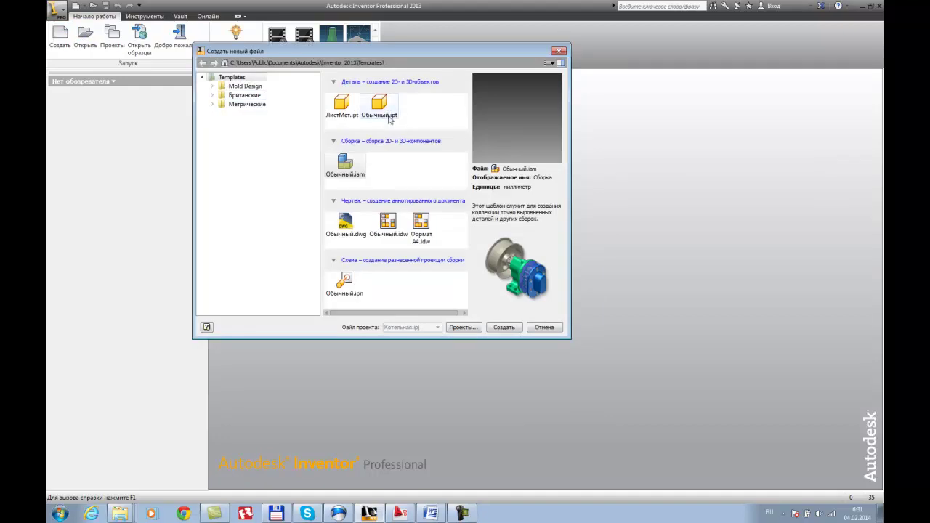
pyautogui.click(503, 327)
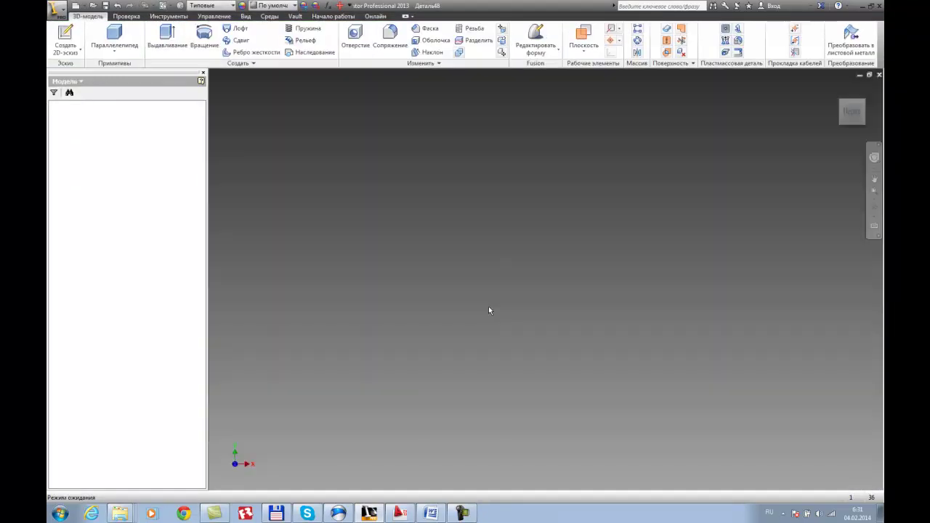
# Switch back to AutoCAD and look over the full column of sheets in the project drawing.
pyautogui.click(401, 514)
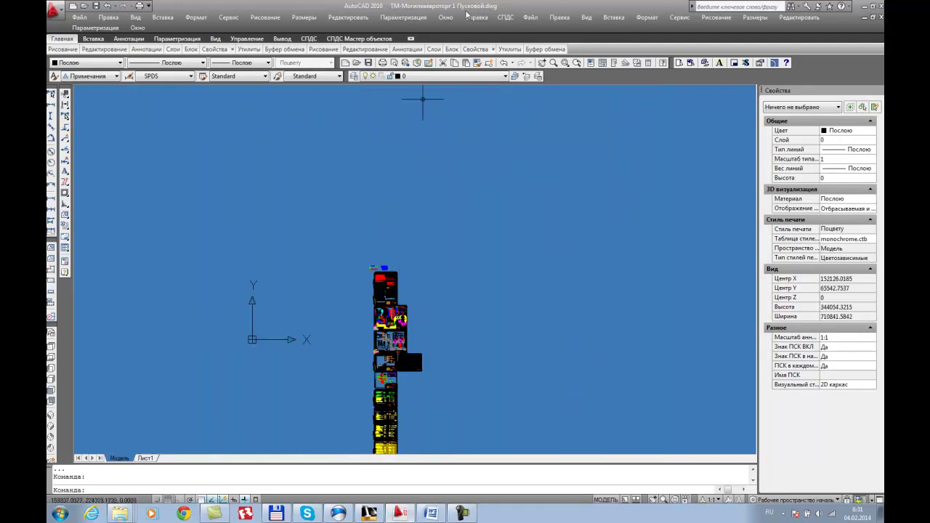
pyautogui.moveTo(410, 437)
pyautogui.mouseDown(button='middle')
pyautogui.moveTo(432, 385)
pyautogui.moveTo(476, 364)
pyautogui.moveTo(488, 375)
pyautogui.mouseUp(button='middle')
pyautogui.scroll(3, 488, 375)
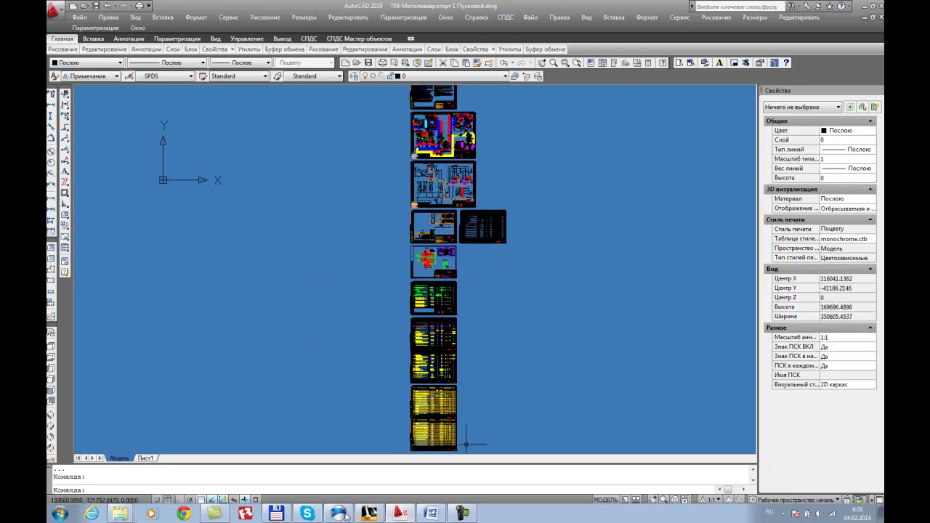
# Switch to Total Commander and open the Тепловая схема folder inside Этап 9 (Котельная) to view the drawing's files.
pyautogui.click(277, 513)
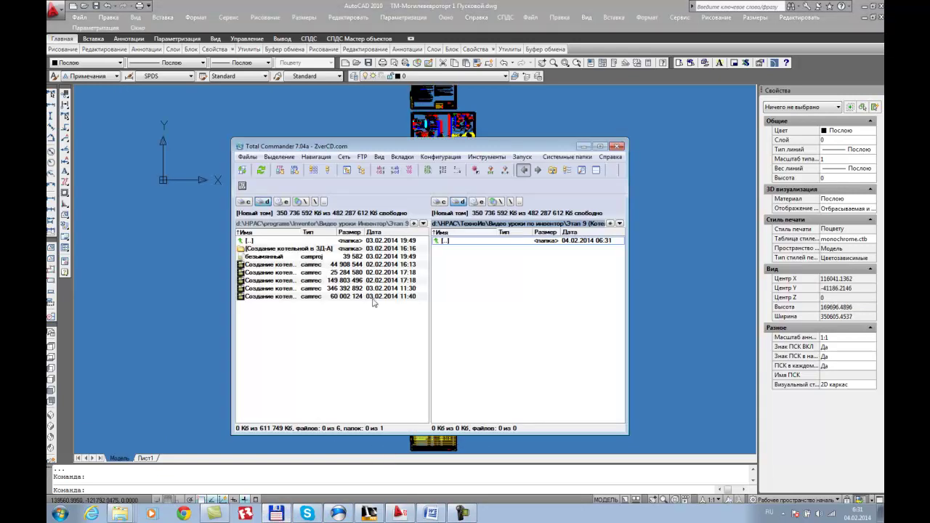
pyautogui.doubleClick(455, 240)
pyautogui.doubleClick(455, 241)
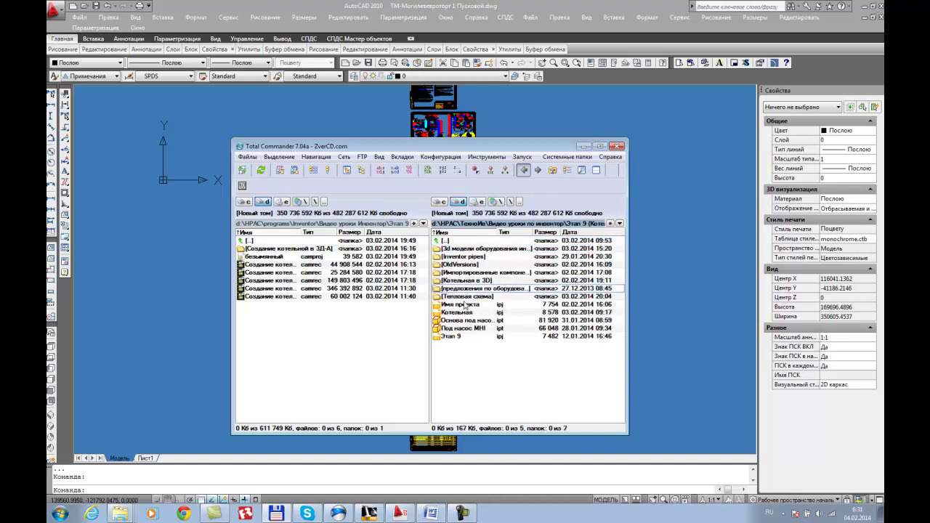
pyautogui.doubleClick(464, 296)
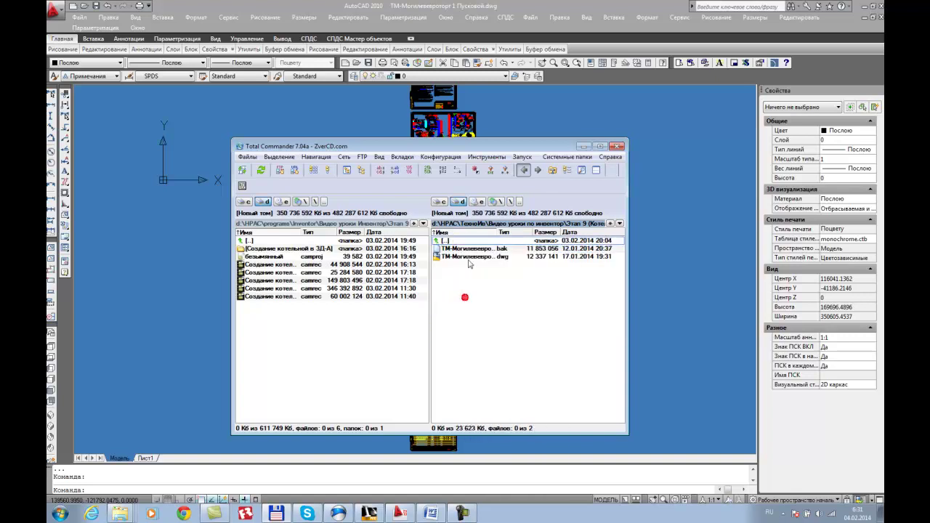
# Return to AutoCAD and locate the sheet with the dimensioned hydraulic separator drawing.
pyautogui.click(702, 249)
pyautogui.scroll(5, 386, 291)
pyautogui.moveTo(446, 231)
pyautogui.mouseDown(button='middle')
pyautogui.moveTo(501, 210)
pyautogui.moveTo(534, 157)
pyautogui.mouseUp(button='middle')
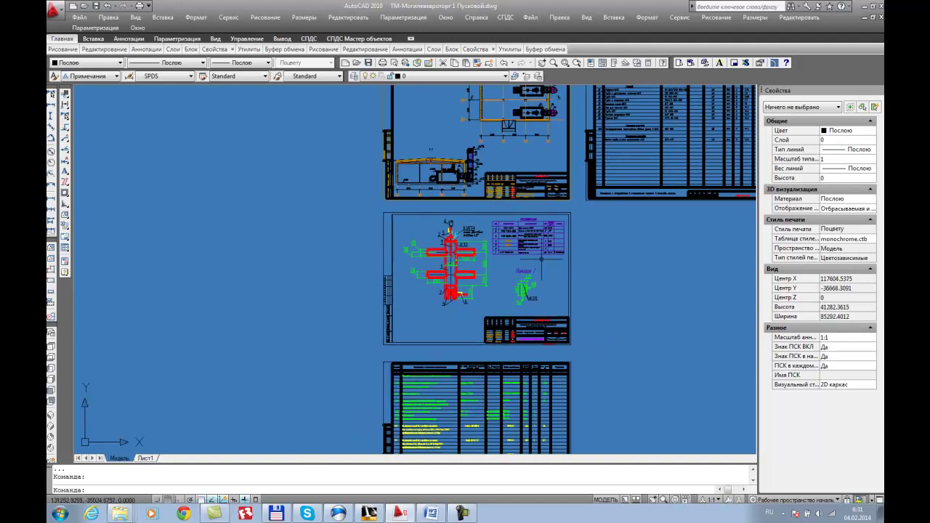
# Examine the hydraulic separator sheet in the project drawing, including its dimensions, specification table and the Позиция 7 detail.
pyautogui.scroll(1, 454, 317)
pyautogui.moveTo(455, 317); pyautogui.dragTo(414, 344, button='middle')
pyautogui.scroll(2, 448, 270)
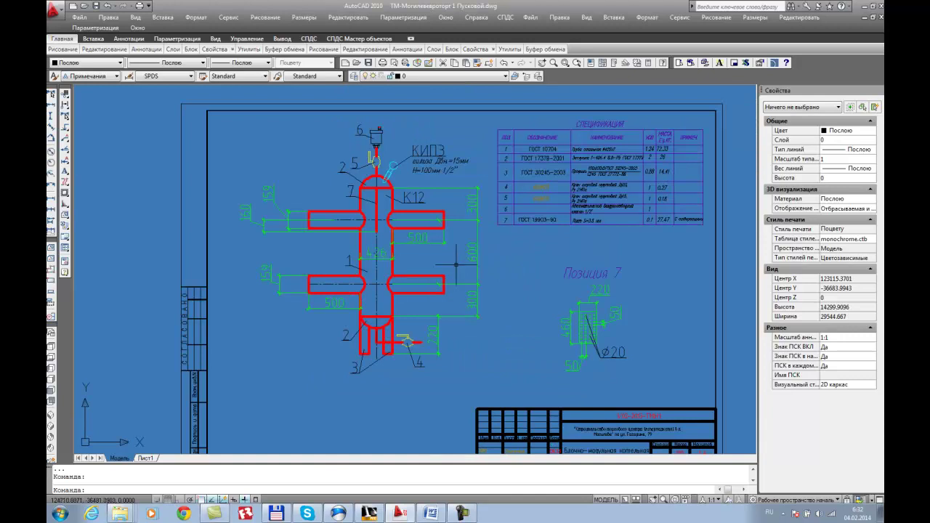
pyautogui.scroll(-4, 448, 270)
pyautogui.moveTo(447, 127); pyautogui.dragTo(434, 286, button='middle')
pyautogui.scroll(-3, 440, 247)
pyautogui.scroll(1, 440, 247)
pyautogui.scroll(6, 411, 421)
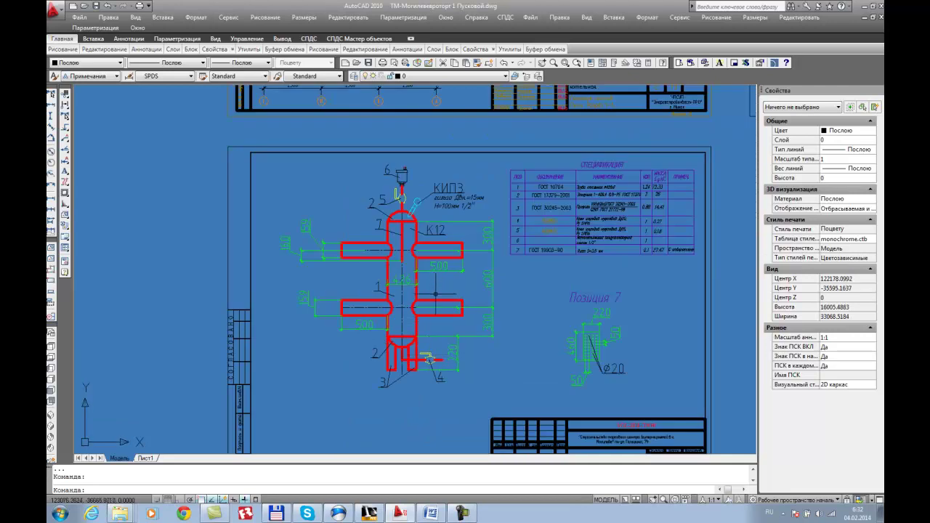
pyautogui.scroll(2, 434, 293)
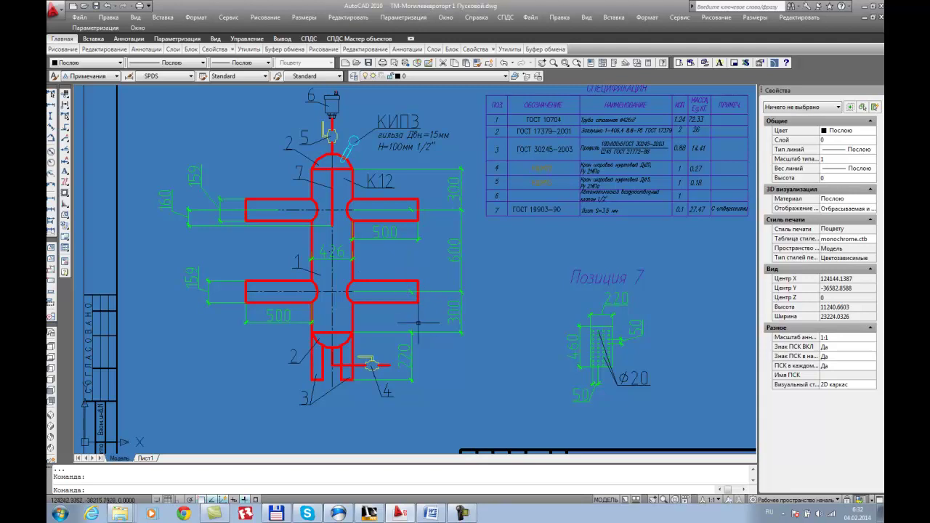
# Switch to Inventor and sketch a 426 mm diameter circle centred on the origin in the horizontal XZ plane, finishing the sketch.
pyautogui.hotkey('alt', 'Tab')
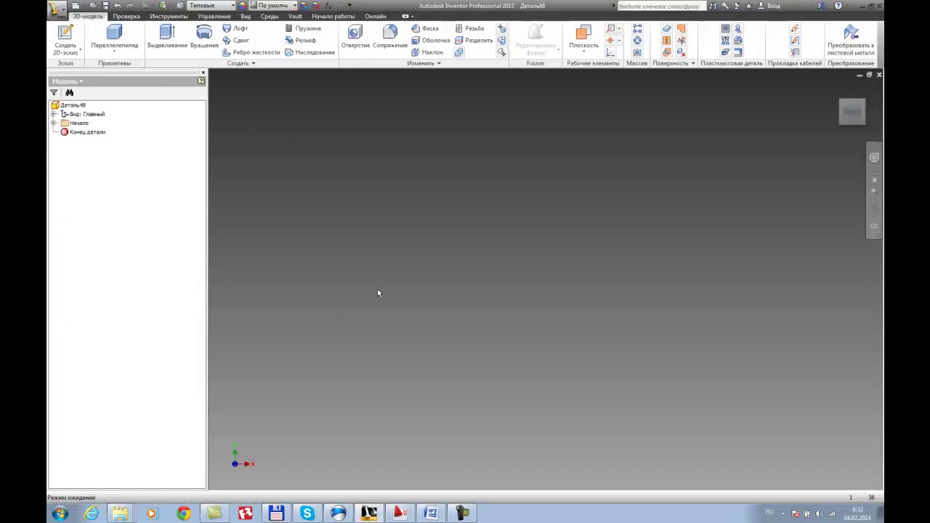
pyautogui.click(65, 36)
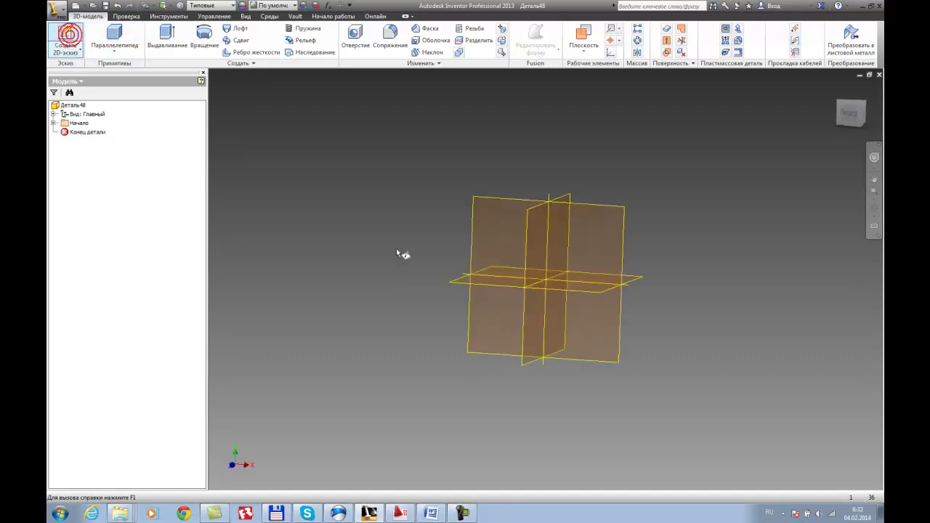
pyautogui.click(549, 313)
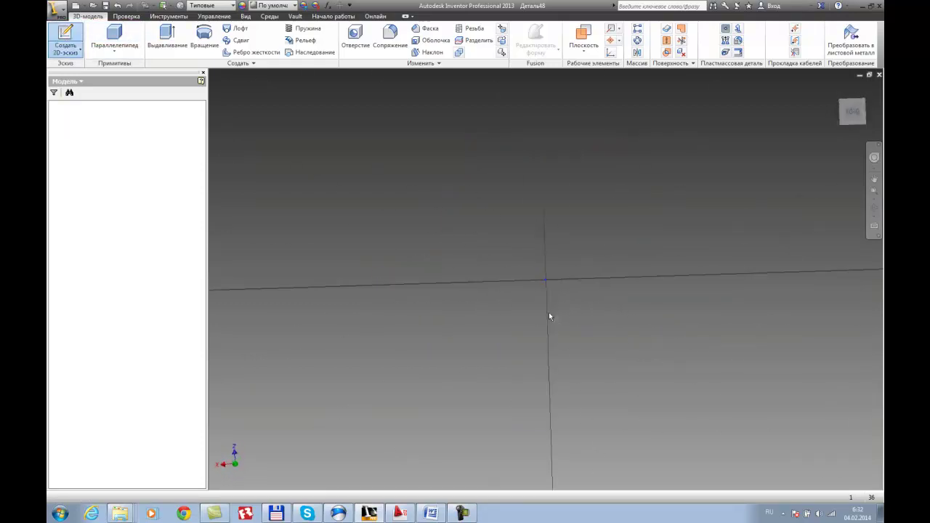
pyautogui.click(82, 31)
pyautogui.click(545, 279)
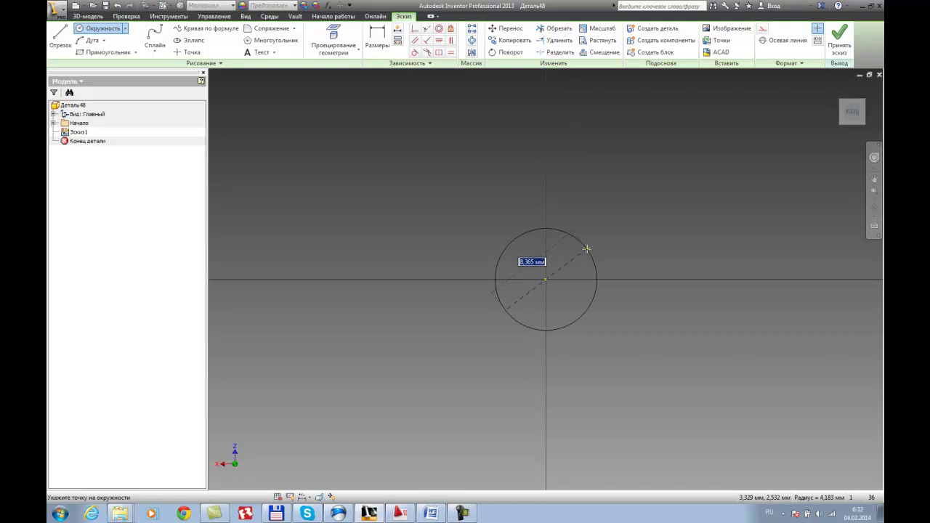
pyautogui.write('4')
pyautogui.press('Return')
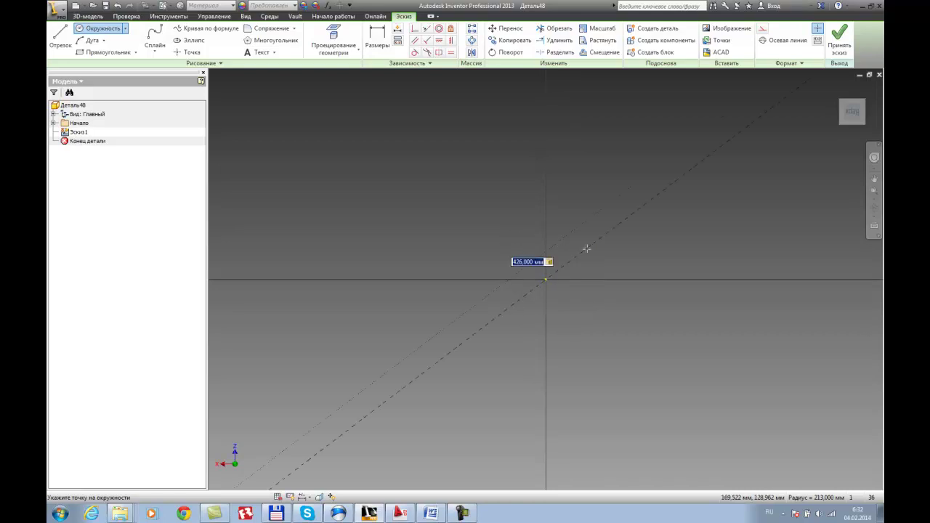
pyautogui.scroll(-10, 587, 249)
pyautogui.scroll(-3, 586, 249)
pyautogui.press('Escape')
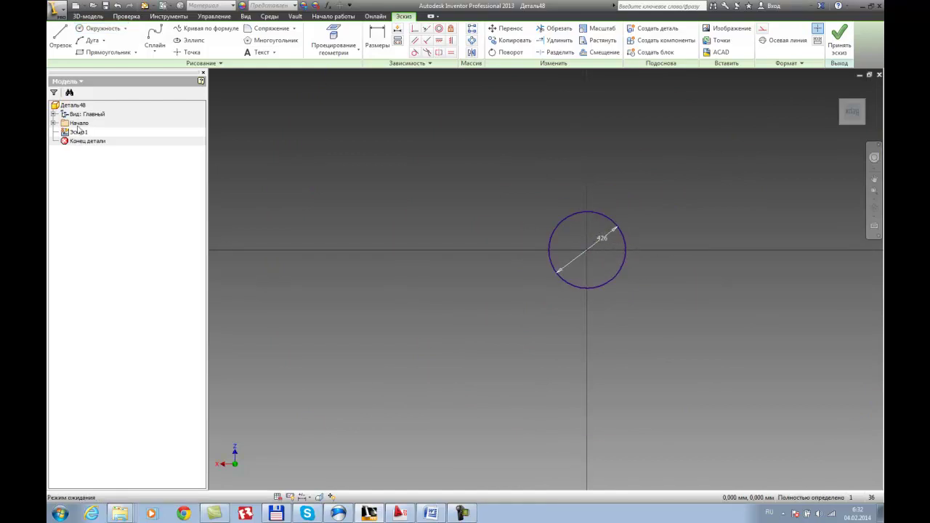
pyautogui.click(839, 37)
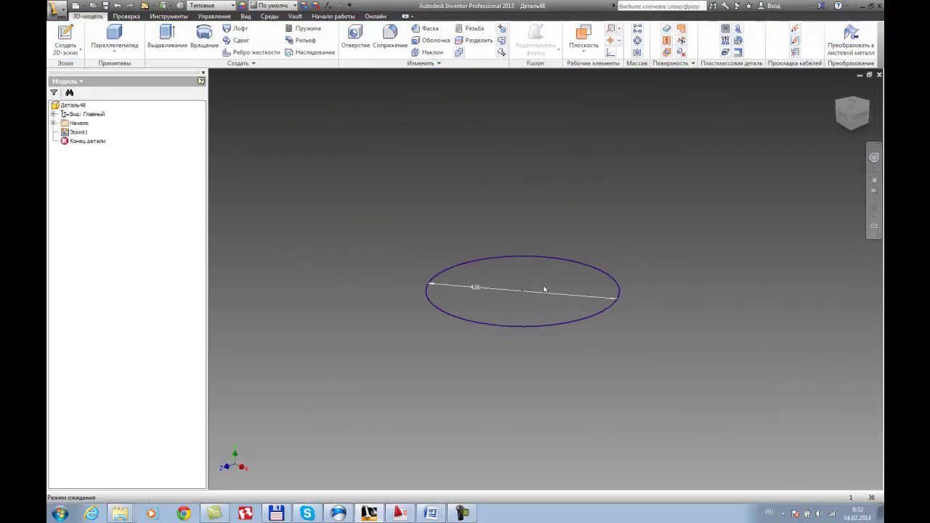
# Extrude the circle upward 1200 mm as a solid to form the separator's vertical body.
pyautogui.click(166, 36)
pyautogui.click(508, 261)
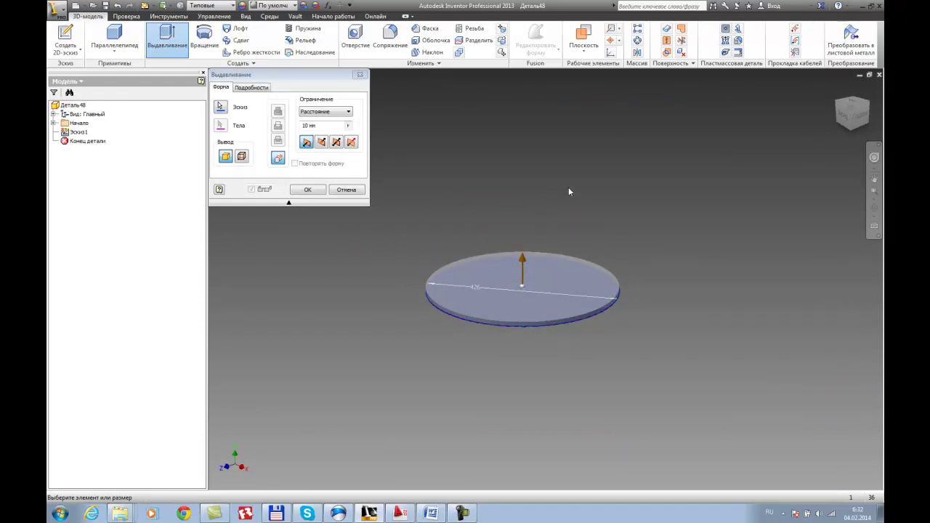
pyautogui.write('1200')
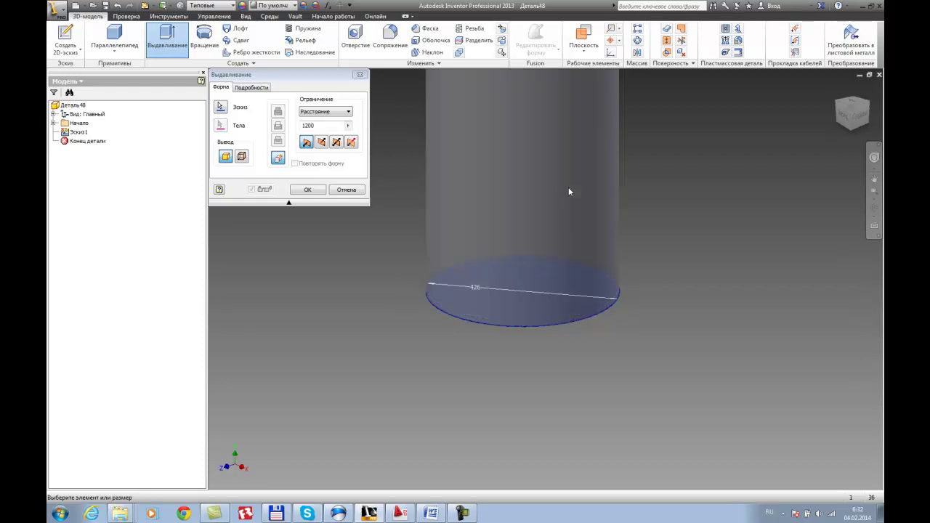
pyautogui.press('Return')
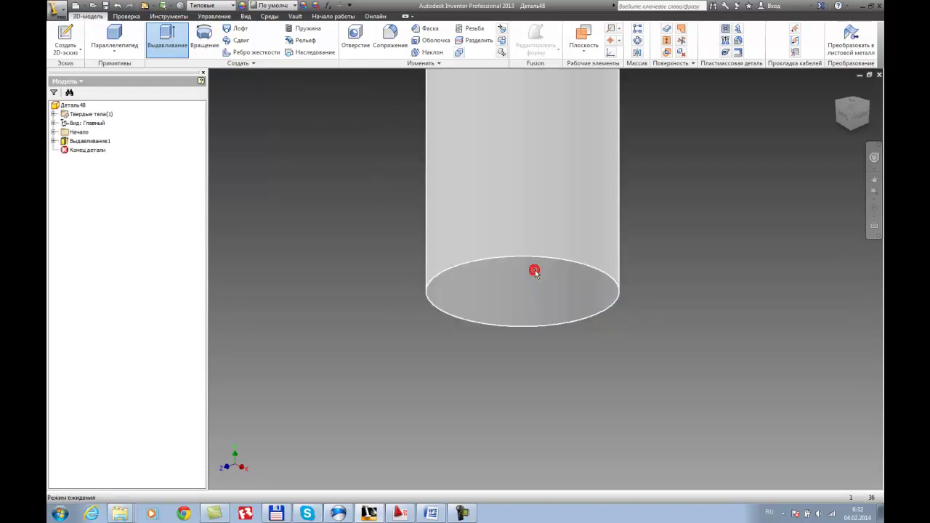
pyautogui.scroll(-5, 552, 267)
pyautogui.moveTo(572, 283)
pyautogui.keyDown('shift'); pyautogui.mouseDown(button='middle')
pyautogui.moveTo(567, 264)
pyautogui.moveTo(558, 276)
pyautogui.mouseUp(button='middle'); pyautogui.keyUp('shift')
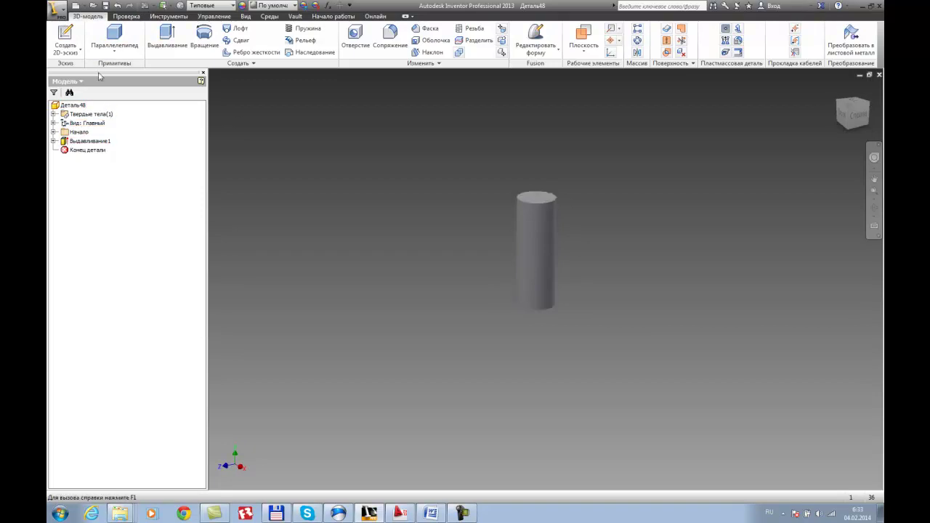
# Start a new sketch on the origin YZ plane, with the cylinder shown sliced at the sketch plane.
pyautogui.click(75, 42)
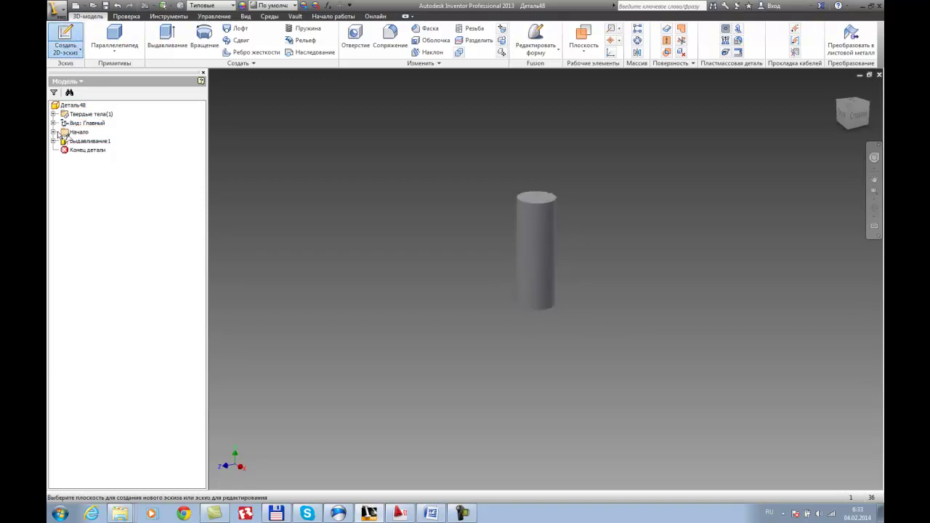
pyautogui.click(54, 132)
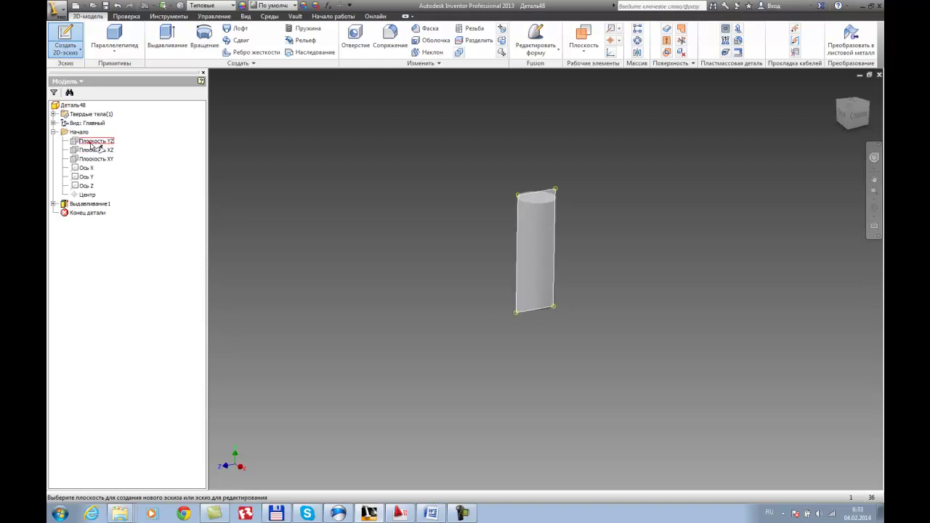
pyautogui.click(92, 143)
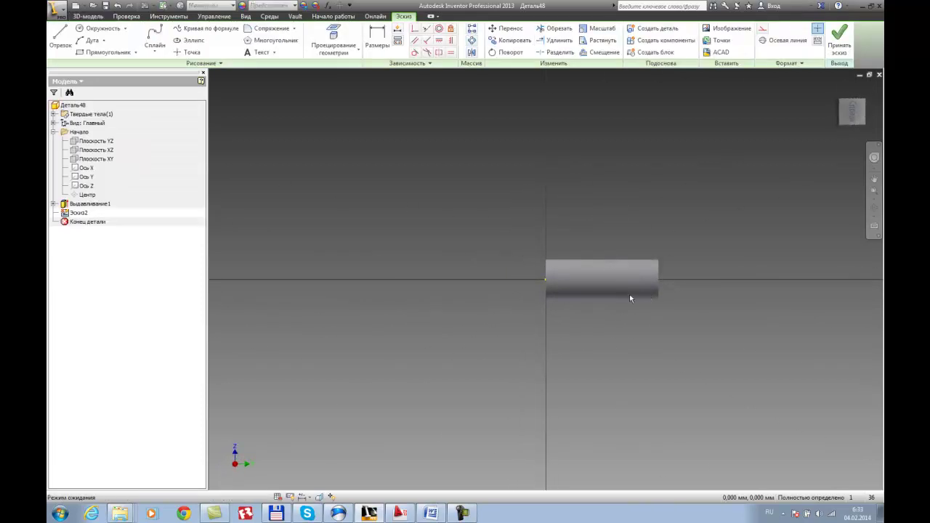
pyautogui.moveTo(642, 300)
pyautogui.keyDown('shift'); pyautogui.mouseDown(button='middle')
pyautogui.moveTo(593, 388)
pyautogui.moveTo(851, 316)
pyautogui.moveTo(588, 297)
pyautogui.moveTo(600, 291)
pyautogui.moveTo(579, 239)
pyautogui.moveTo(579, 264)
pyautogui.mouseUp(button='middle'); pyautogui.keyUp('shift')
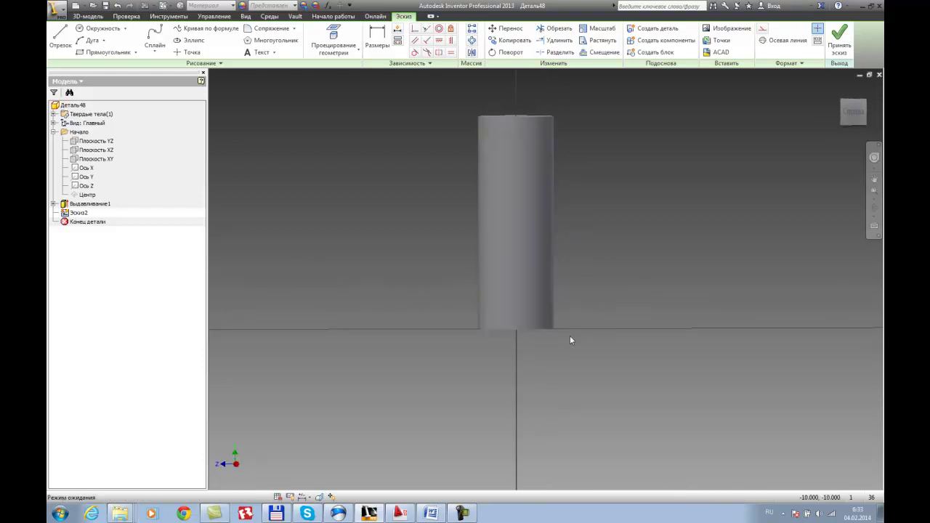
pyautogui.keyDown('shift'); pyautogui.moveTo(572, 351); pyautogui.dragTo(551, 354, button='middle'); pyautogui.keyUp('shift')
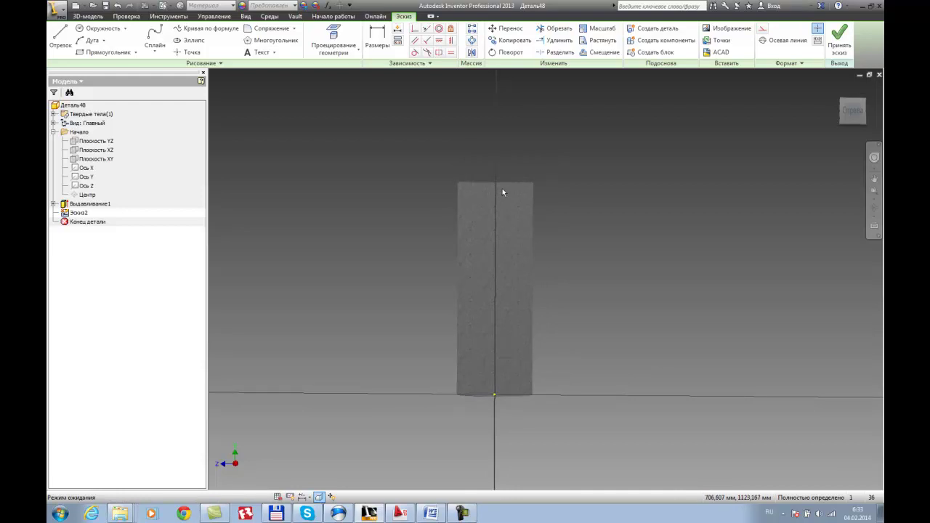
pyautogui.keyDown('shift'); pyautogui.moveTo(504, 221); pyautogui.dragTo(496, 220, button='middle'); pyautogui.keyUp('shift')
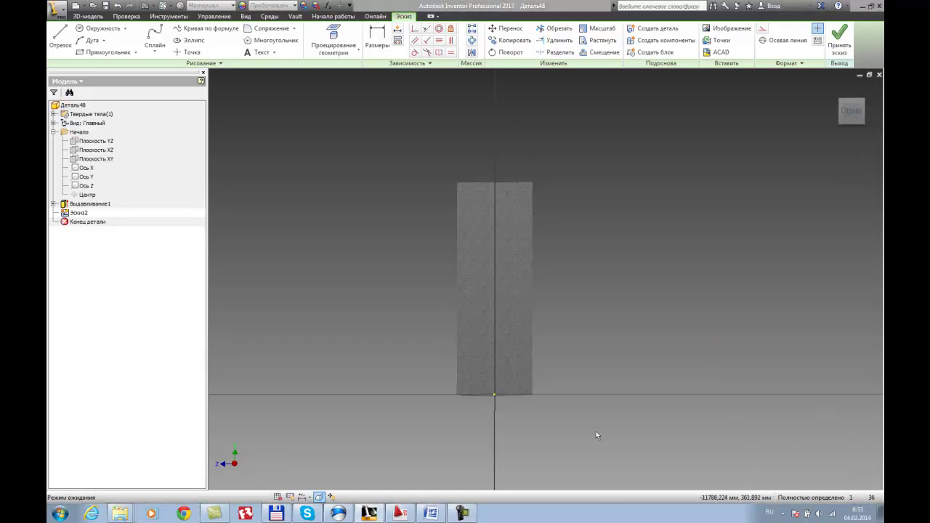
pyautogui.keyDown('shift'); pyautogui.moveTo(575, 442); pyautogui.dragTo(564, 374, button='middle'); pyautogui.keyUp('shift')
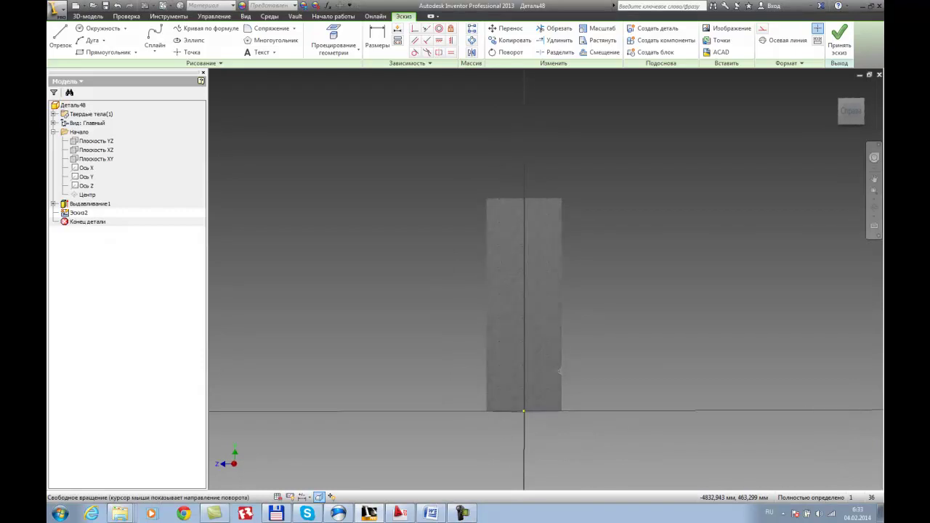
# Draw a 300 mm helper line from the origin up along the cylinder's axis.
pyautogui.click(59, 48)
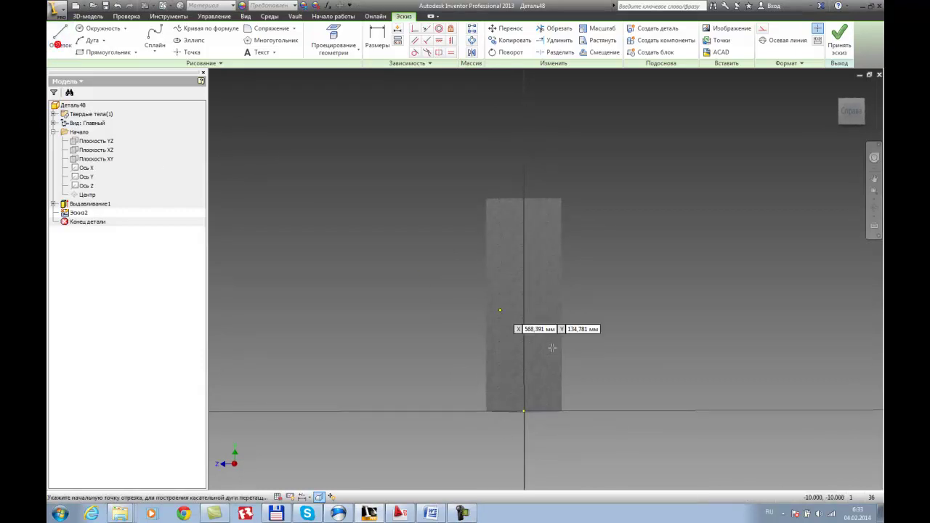
pyautogui.click(523, 411)
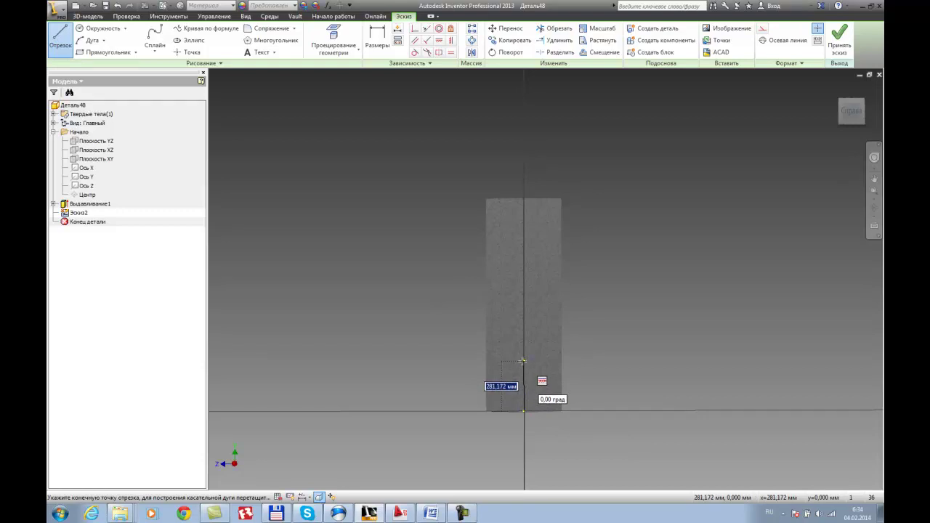
pyautogui.write('3')
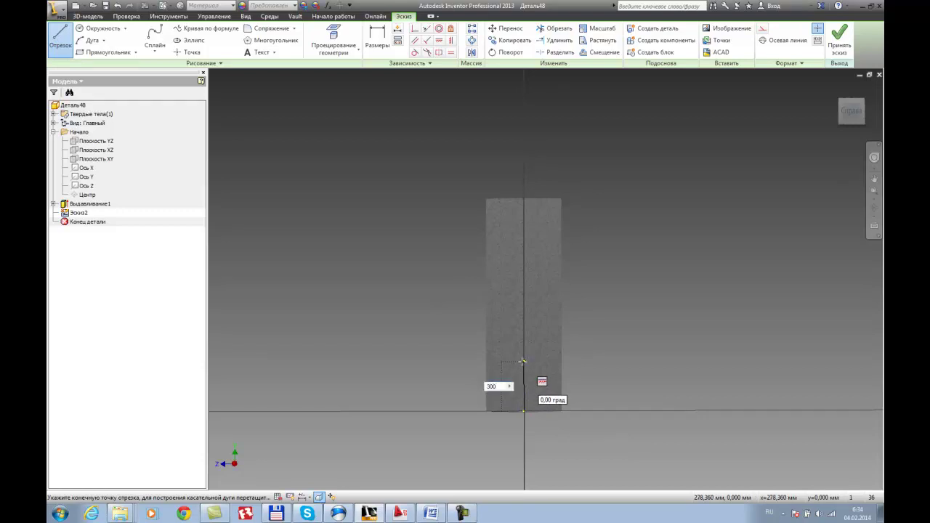
pyautogui.write('00')
pyautogui.press('Return')
pyautogui.press('Escape')
# Draw a 300 mm helper line down the axis from the centre of the cylinder's top edge.
pyautogui.press('l')
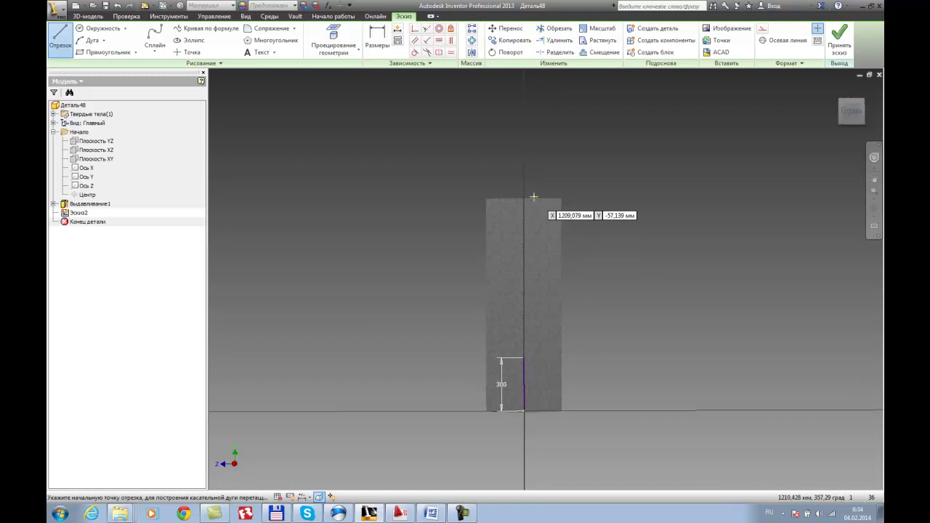
pyautogui.click(521, 197)
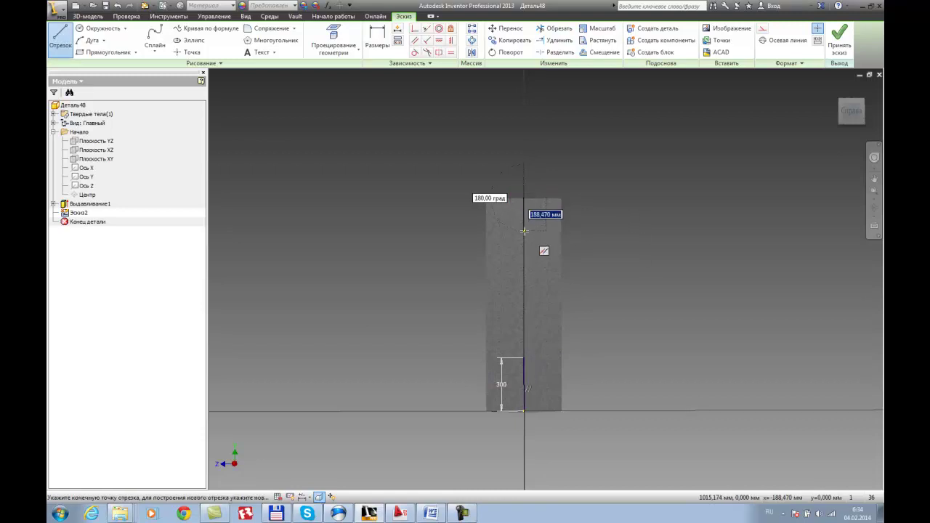
pyautogui.write('300')
pyautogui.press('Return')
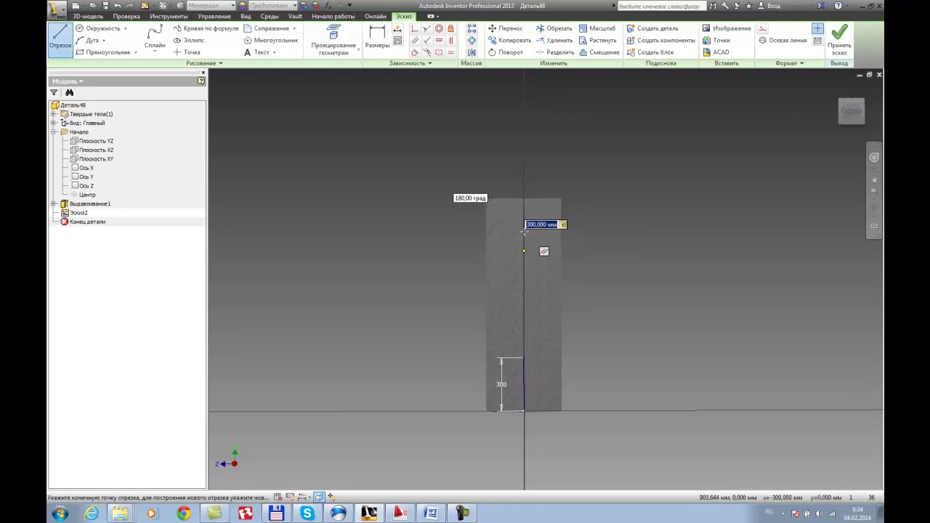
pyautogui.press('Escape')
# Draw two 159 mm diameter circles for the branch pipes, centred on the inner ends of the upper and lower helper lines.
pyautogui.click(80, 29)
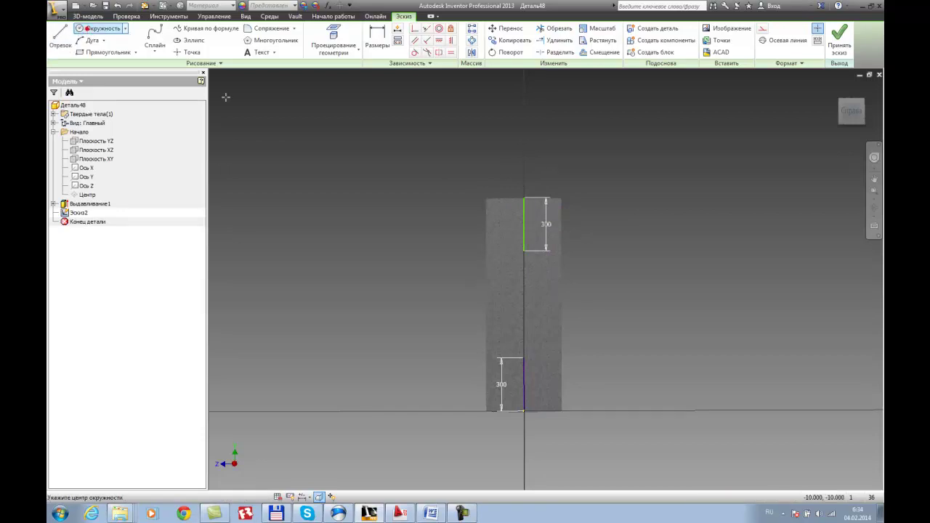
pyautogui.click(524, 250)
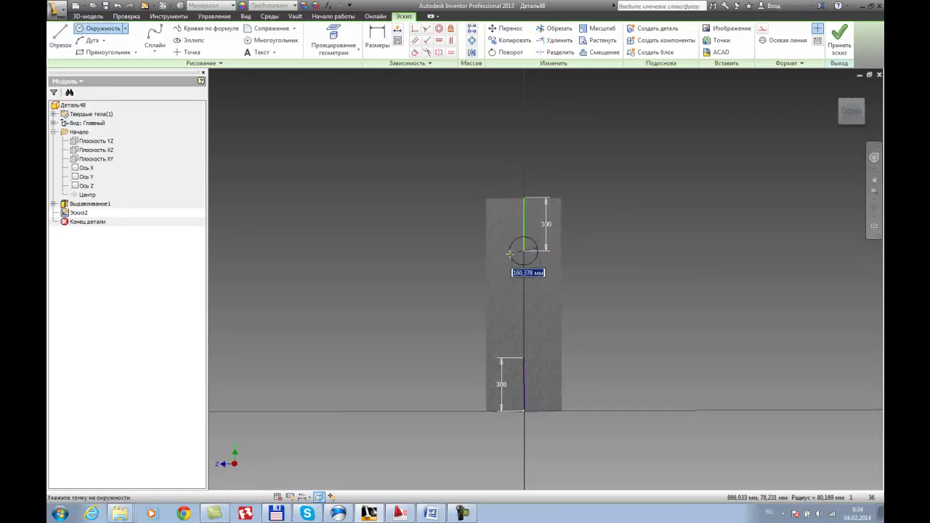
pyautogui.write('159')
pyautogui.press('Return')
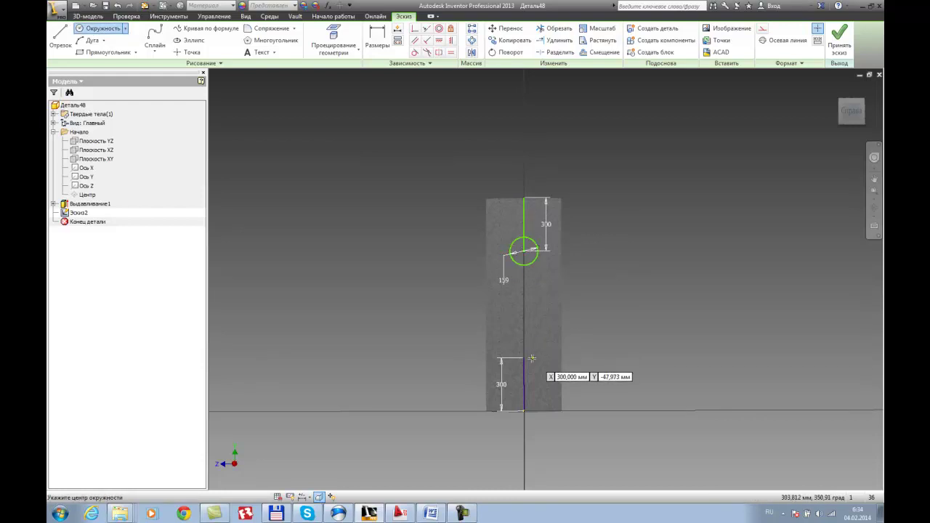
pyautogui.click(524, 357)
pyautogui.write('1')
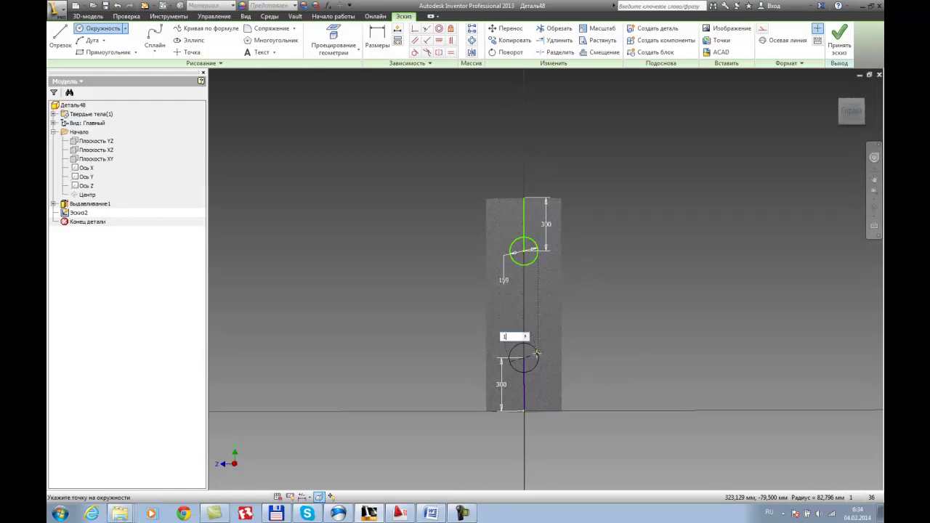
pyautogui.write('59')
pyautogui.press('Return')
pyautogui.press('Escape')
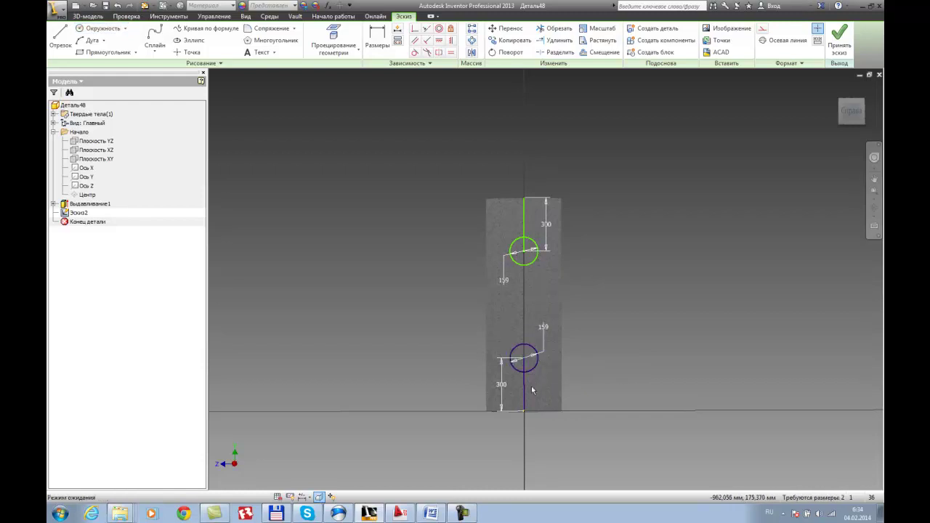
# Delete the lower and upper 300 mm helper lines, keeping only the two circles.
pyautogui.click(524, 389)
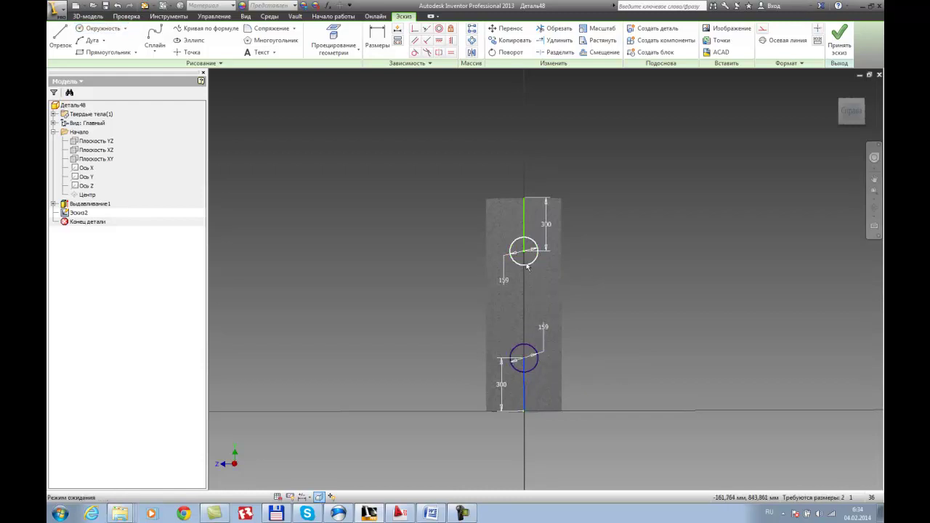
pyautogui.press('Delete')
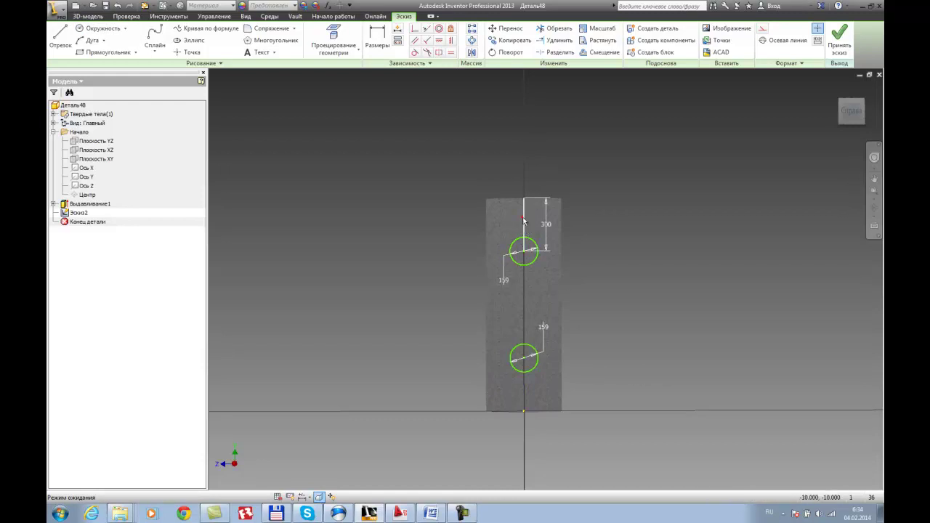
pyautogui.press('Delete')
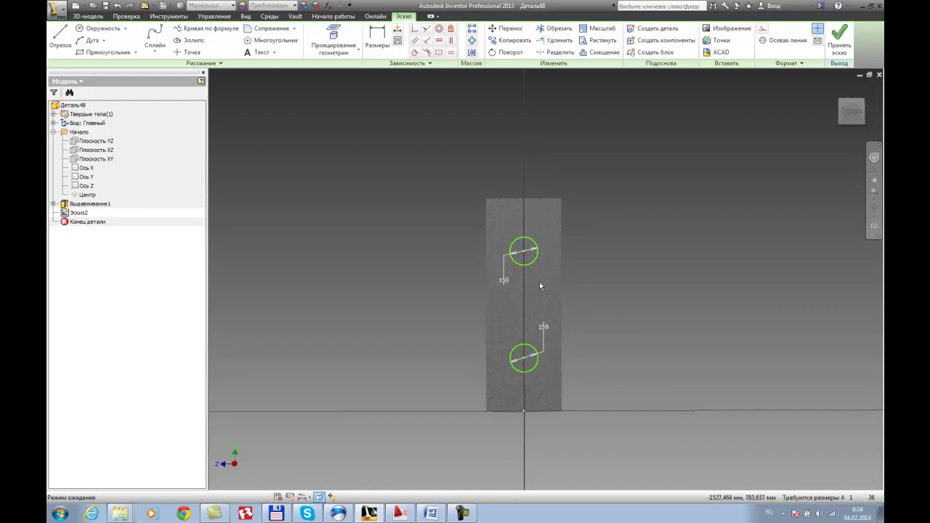
# Finish the sketch and extrude both 159 mm circles symmetrically over 1426 mm to form the branch pipes.
pyautogui.press('F4')
pyautogui.moveTo(548, 300)
pyautogui.mouseDown()
pyautogui.moveTo(584, 266)
pyautogui.moveTo(616, 311)
pyautogui.moveTo(600, 311)
pyautogui.mouseUp()
pyautogui.press('Escape')
pyautogui.click(843, 43)
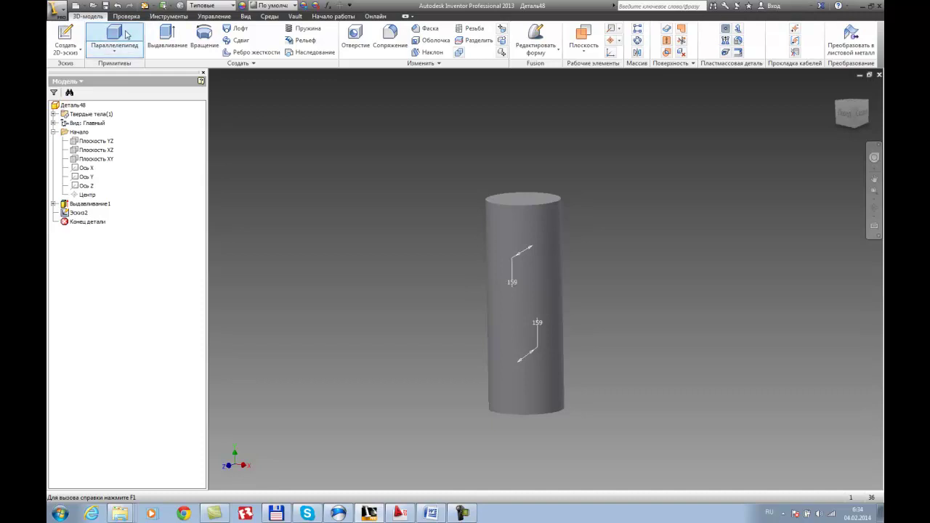
pyautogui.click(168, 35)
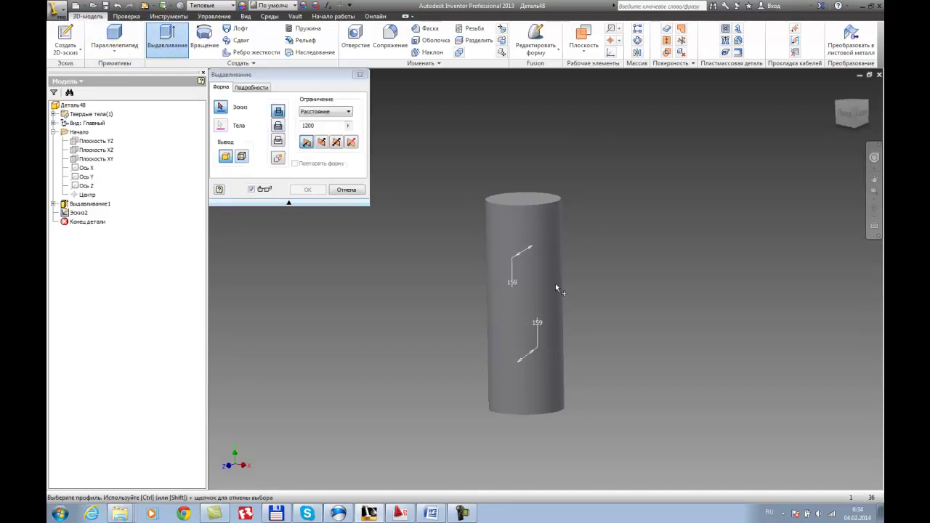
pyautogui.click(527, 250)
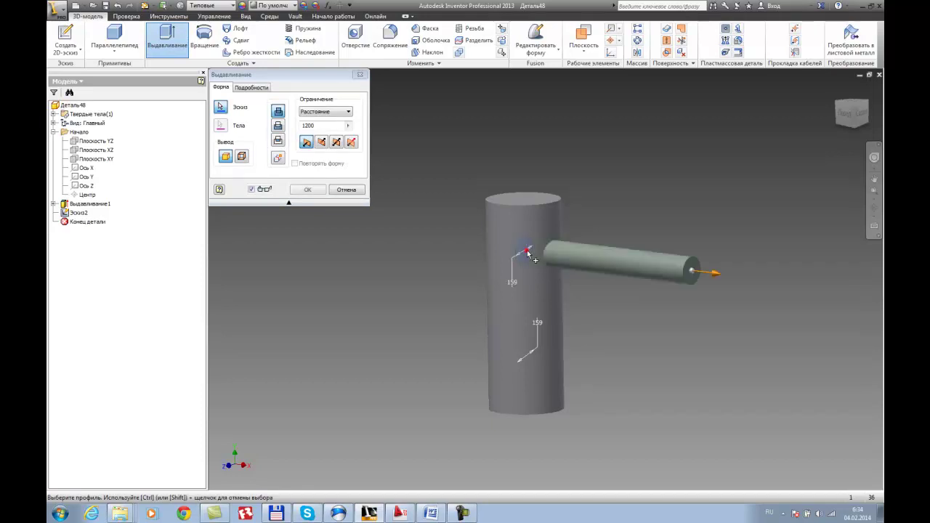
pyautogui.click(529, 354)
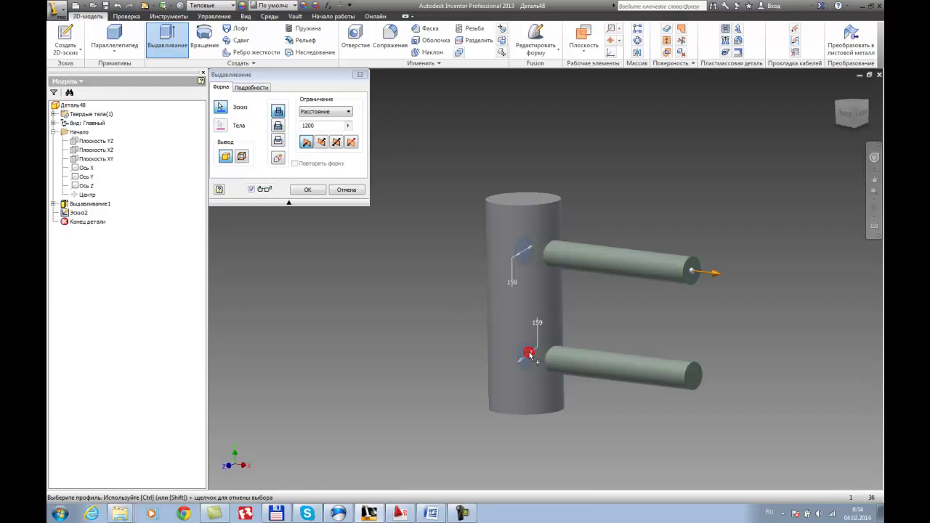
pyautogui.click(336, 143)
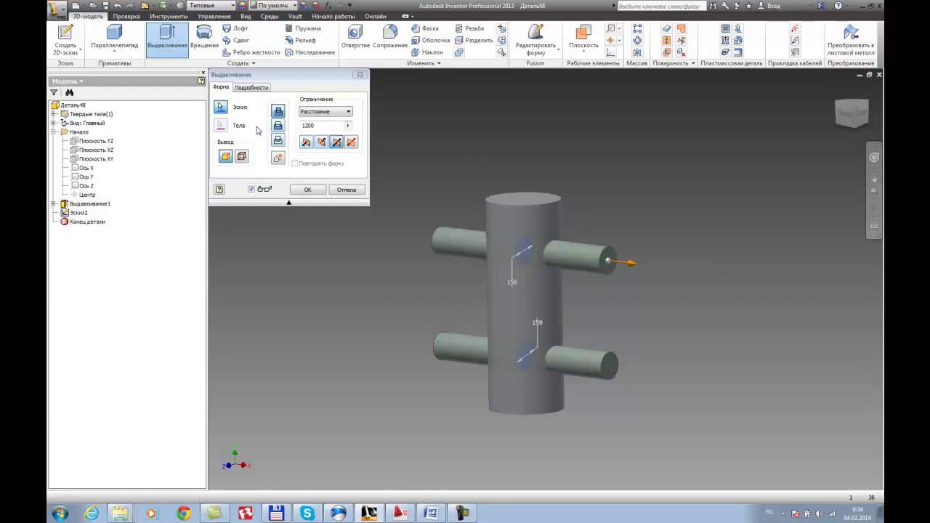
pyautogui.click(326, 126)
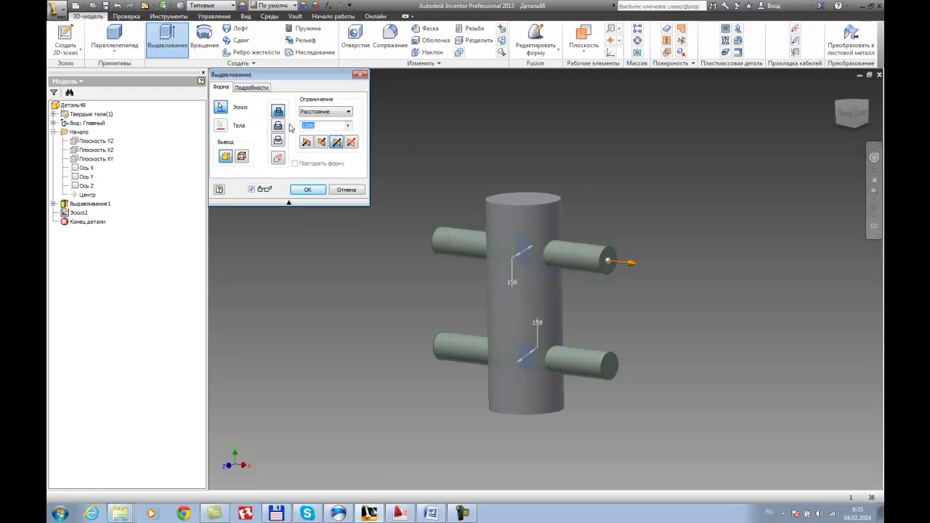
pyautogui.write('1426')
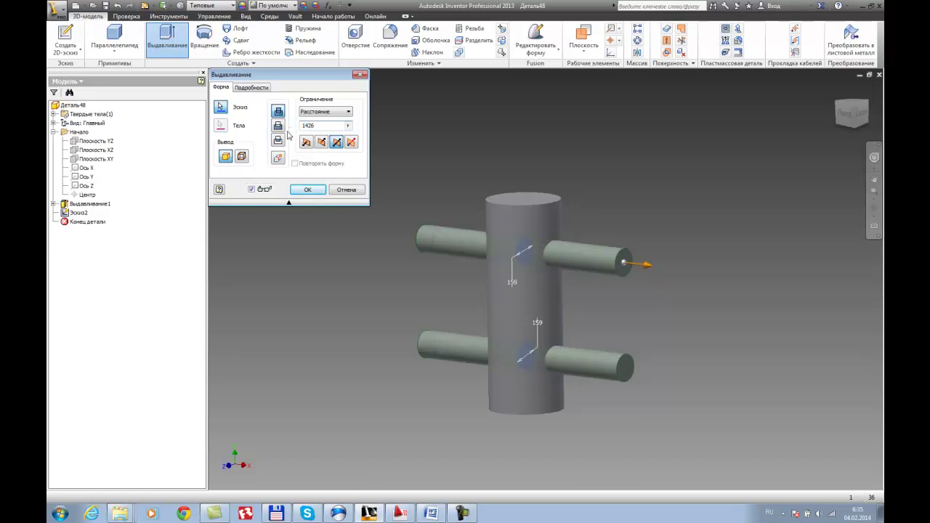
pyautogui.click(313, 191)
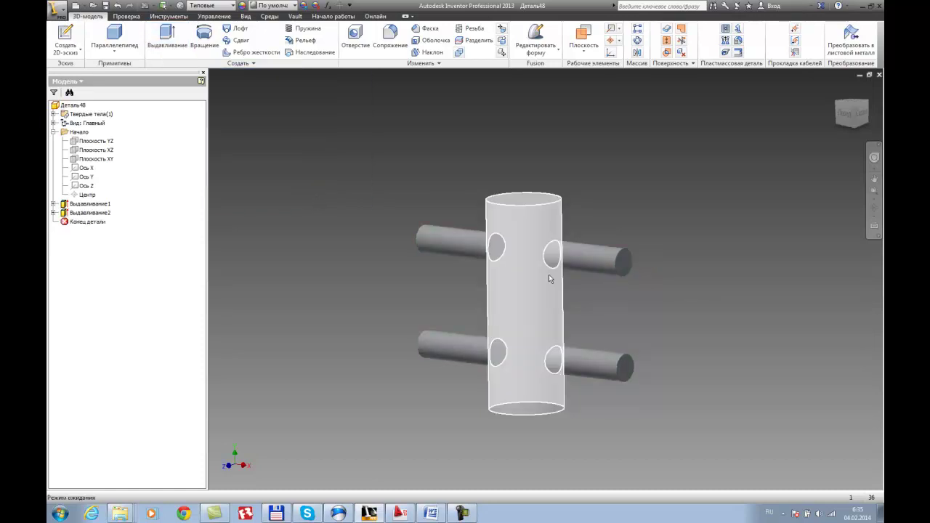
# Save the part as "Деталь гидр раздел" in the Гидравлический разделитель folder and close it.
pyautogui.moveTo(600, 310); pyautogui.dragTo(547, 335, button='middle')
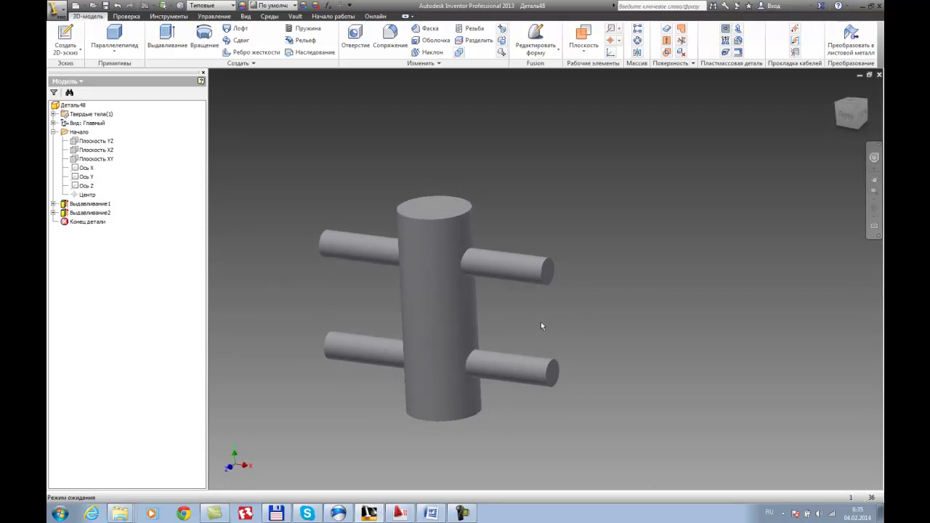
pyautogui.moveTo(526, 320); pyautogui.dragTo(601, 303, button='middle')
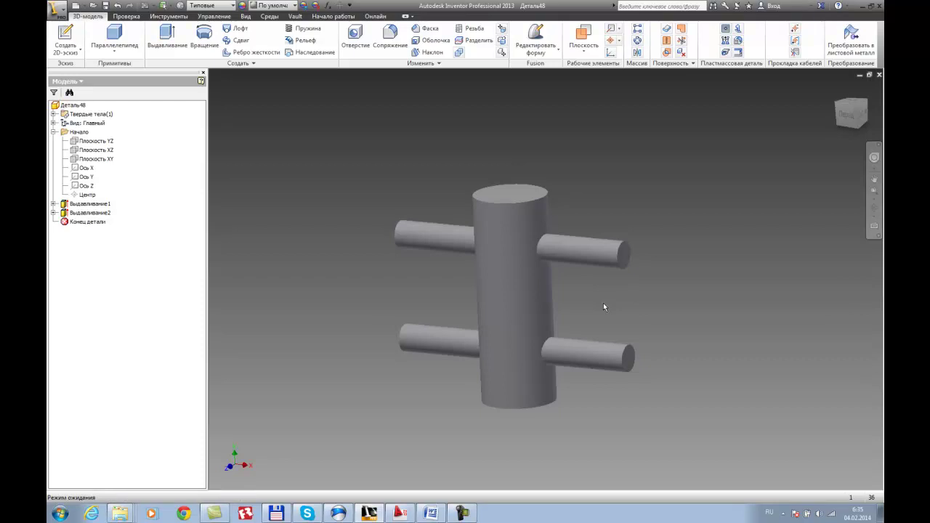
pyautogui.click(59, 11)
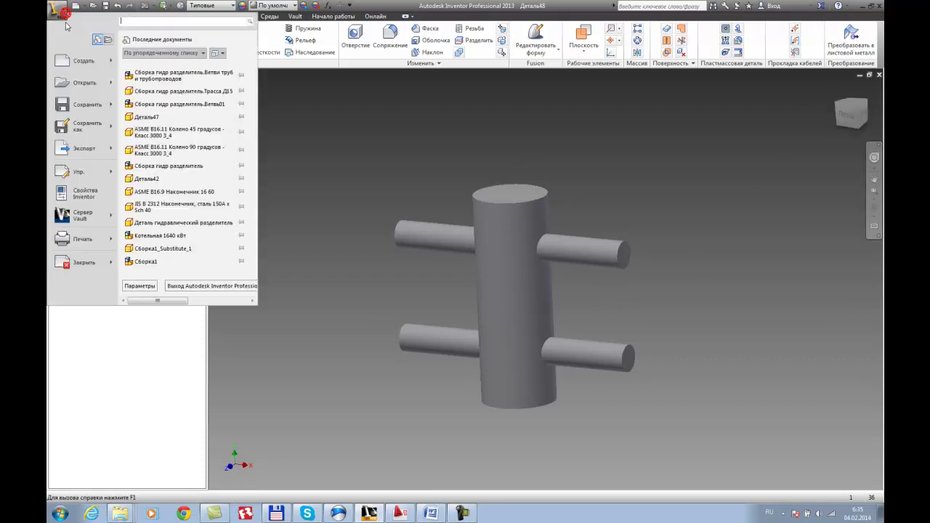
pyautogui.click(86, 125)
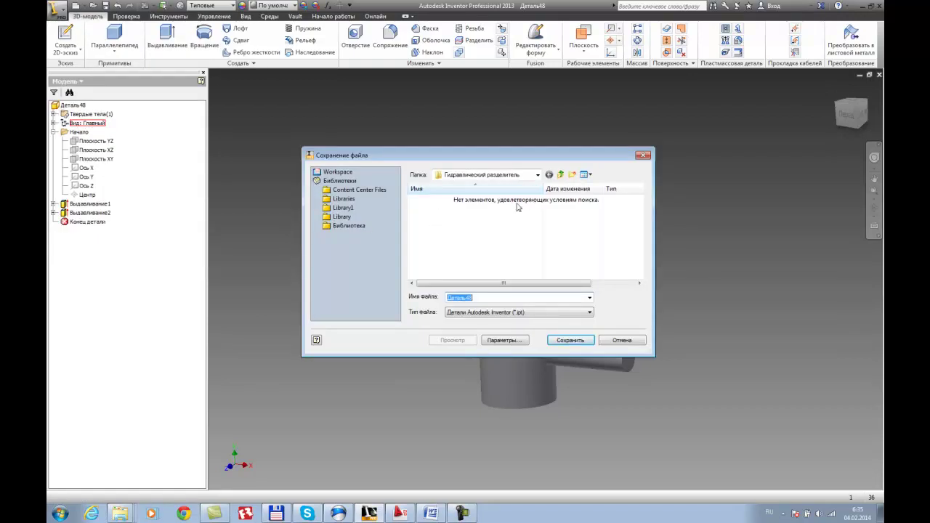
pyautogui.click(479, 298)
pyautogui.click(578, 340)
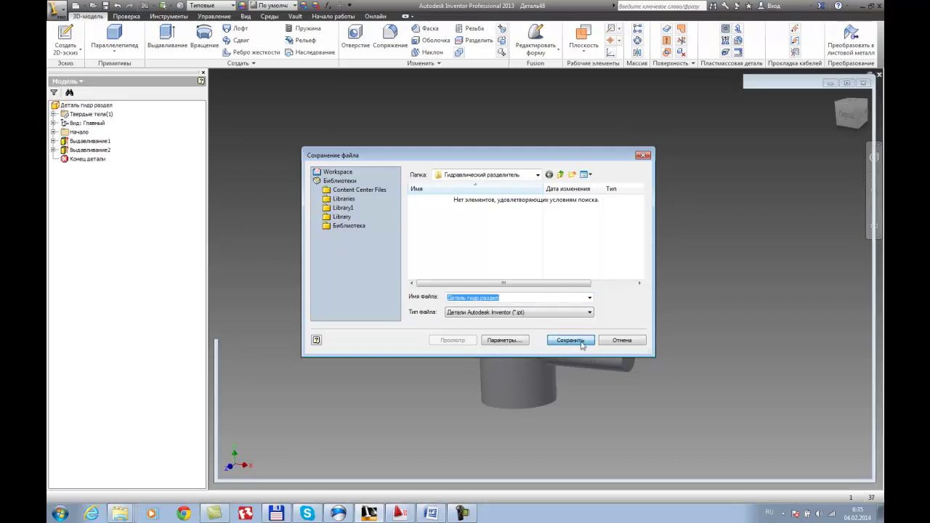
pyautogui.scroll(-8, 579, 329)
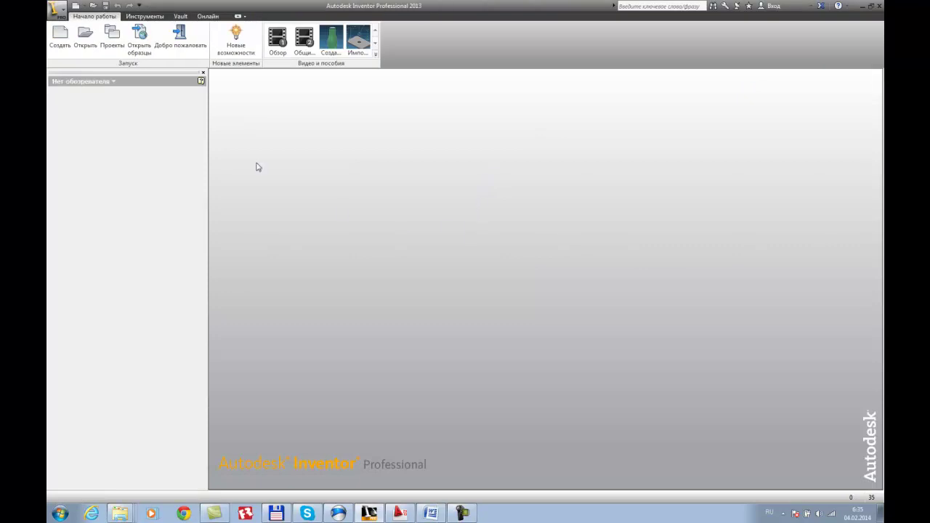
# Create a new assembly from the Обычный.iam template.
pyautogui.click(57, 41)
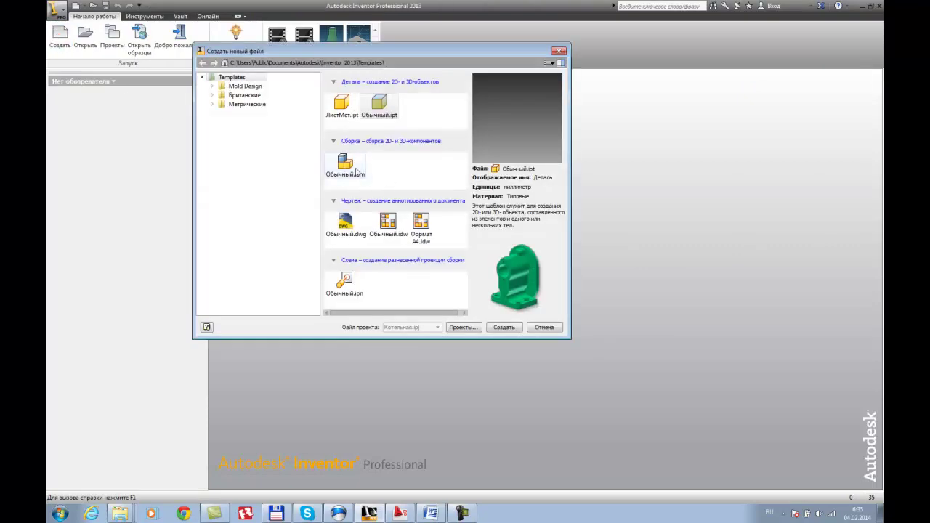
pyautogui.click(346, 164)
pyautogui.click(503, 327)
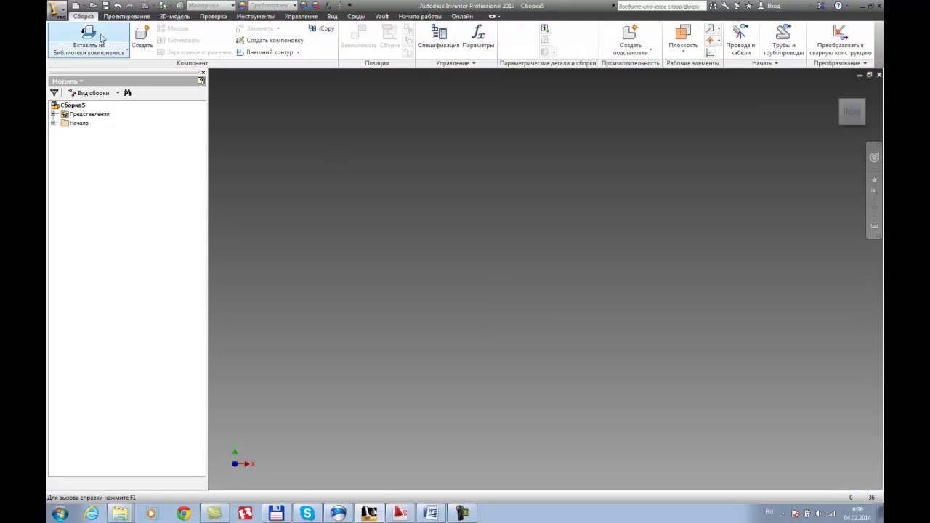
# Save the new assembly as "Сборка гидр. разд" in the Гидравлический разделитель folder.
pyautogui.click(56, 10)
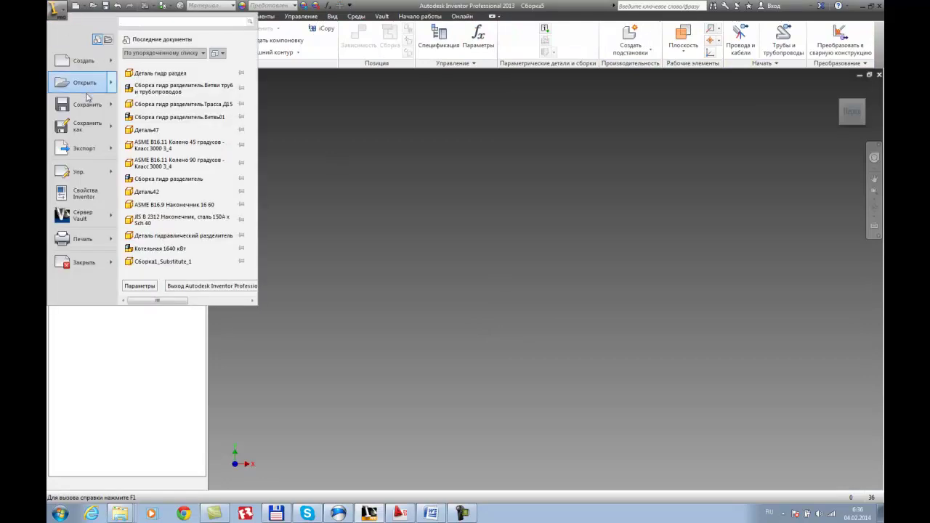
pyautogui.click(87, 125)
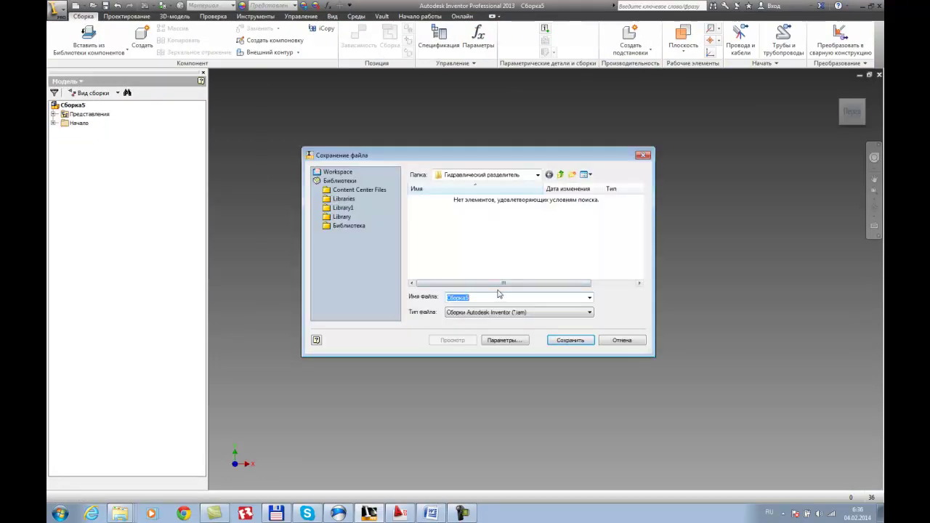
pyautogui.click(481, 297)
pyautogui.write('гидр')
pyautogui.press('BackSpace')
pyautogui.click(571, 340)
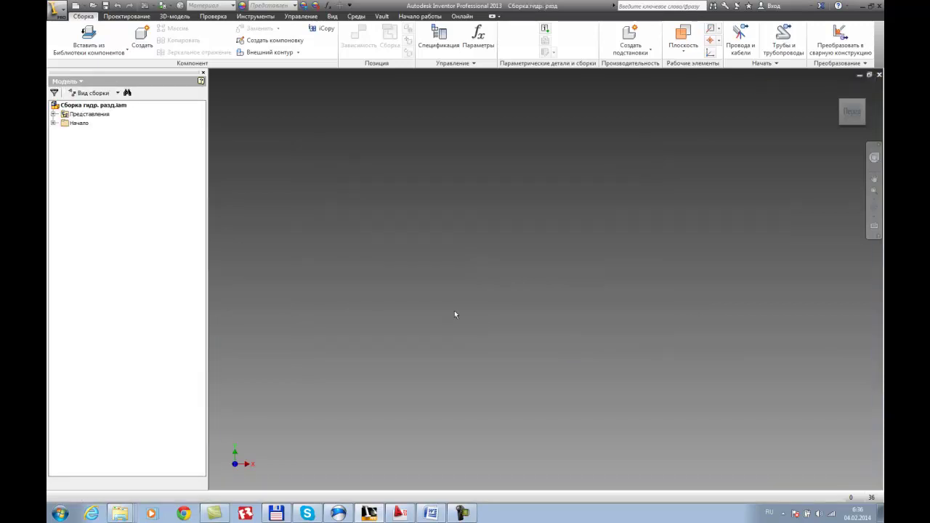
# Insert one instance of the part "Деталь гидр раздел" into the assembly.
pyautogui.click(97, 49)
pyautogui.click(94, 67)
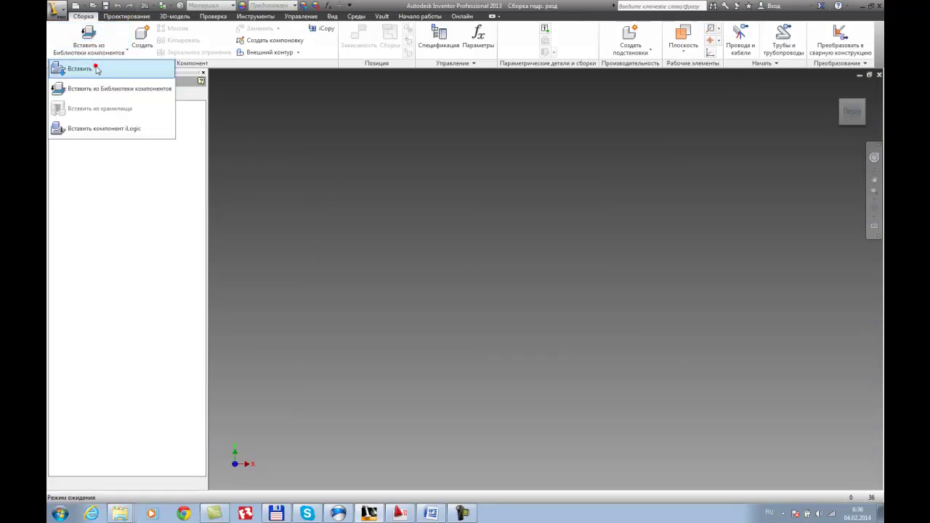
pyautogui.click(476, 202)
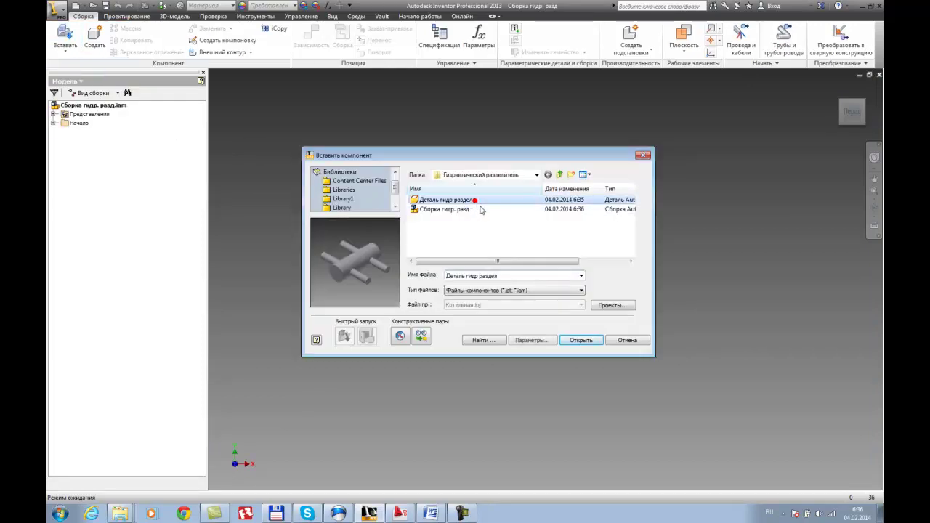
pyautogui.click(592, 343)
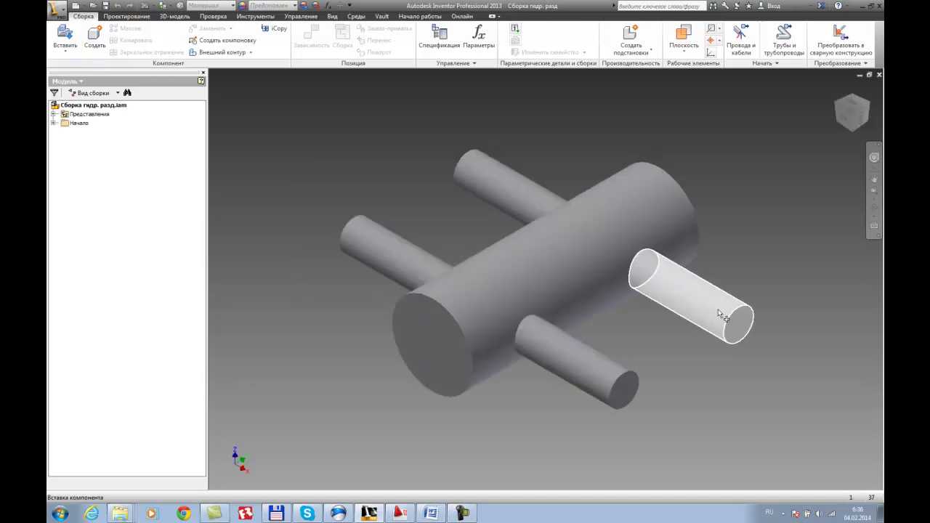
pyautogui.scroll(-5, 750, 279)
pyautogui.press('Escape')
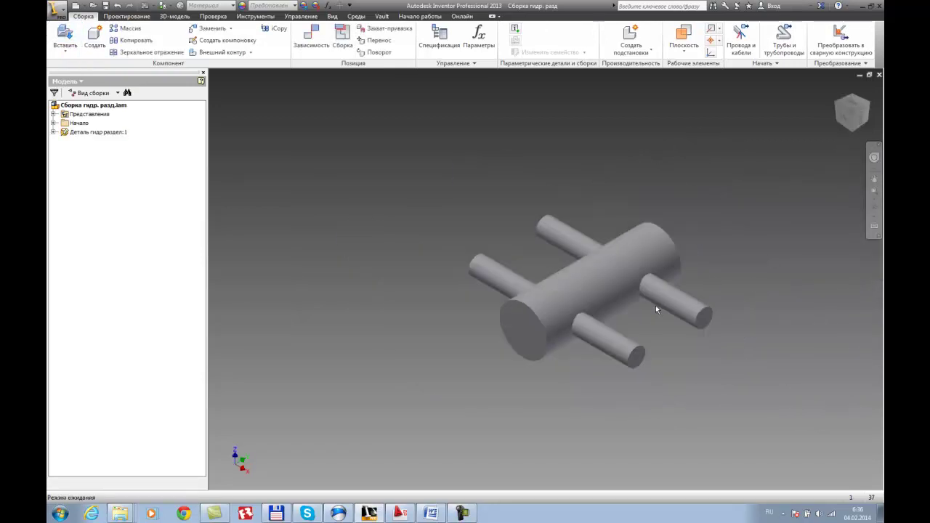
# Choose the ASME B16.9 Наконечник pipe cap from the Content Center fittings for insertion into the assembly.
pyautogui.keyDown('shift'); pyautogui.moveTo(656, 305); pyautogui.dragTo(625, 320, button='middle'); pyautogui.keyUp('shift')
pyautogui.keyDown('shift'); pyautogui.moveTo(539, 299); pyautogui.dragTo(655, 311, button='middle'); pyautogui.keyUp('shift')
pyautogui.keyDown('shift'); pyautogui.moveTo(660, 261); pyautogui.dragTo(583, 256, button='middle'); pyautogui.keyUp('shift')
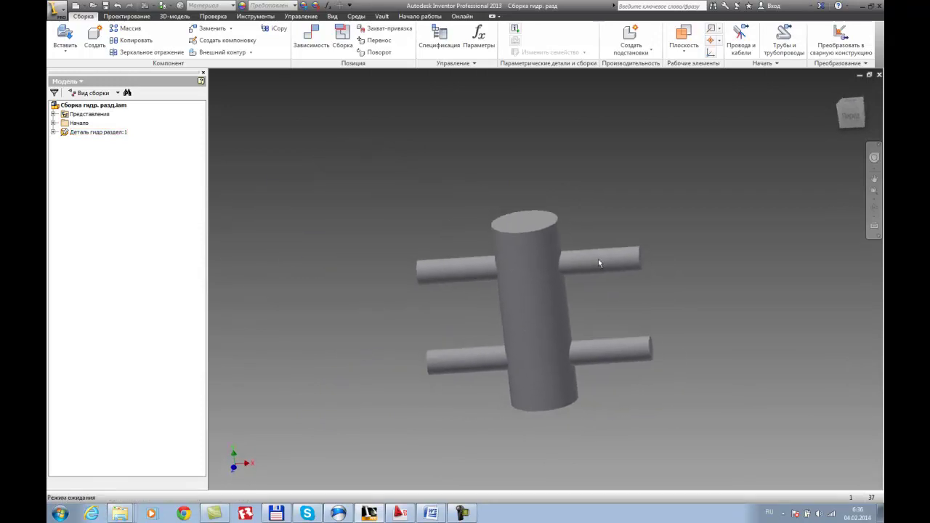
pyautogui.click(64, 49)
pyautogui.click(90, 90)
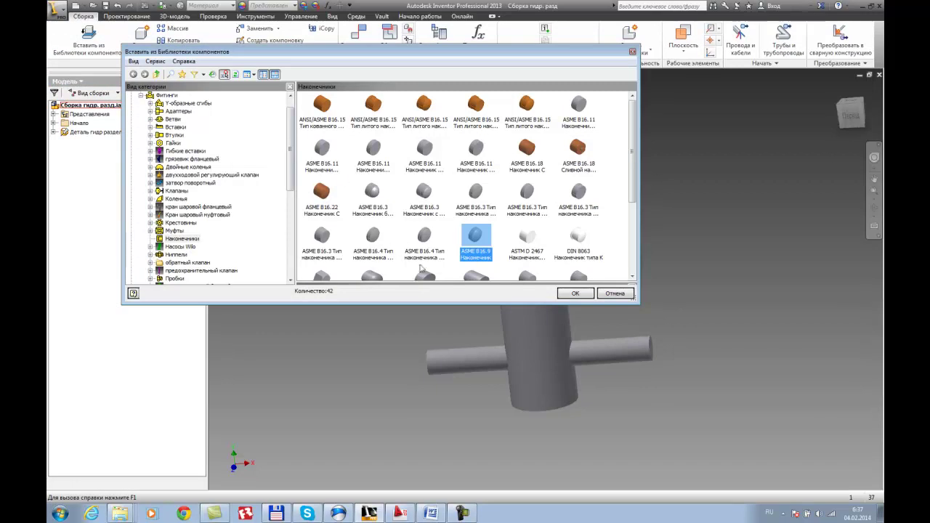
pyautogui.doubleClick(480, 241)
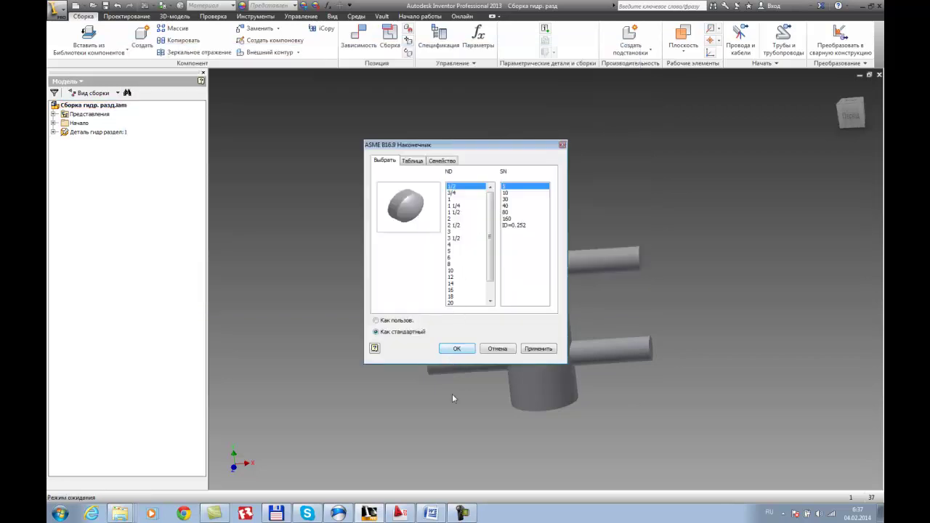
# Set the cap's nominal diameter ND to 16 and its SN to 160, and accept the size.
pyautogui.click(433, 515)
pyautogui.scroll(-1, 491, 247)
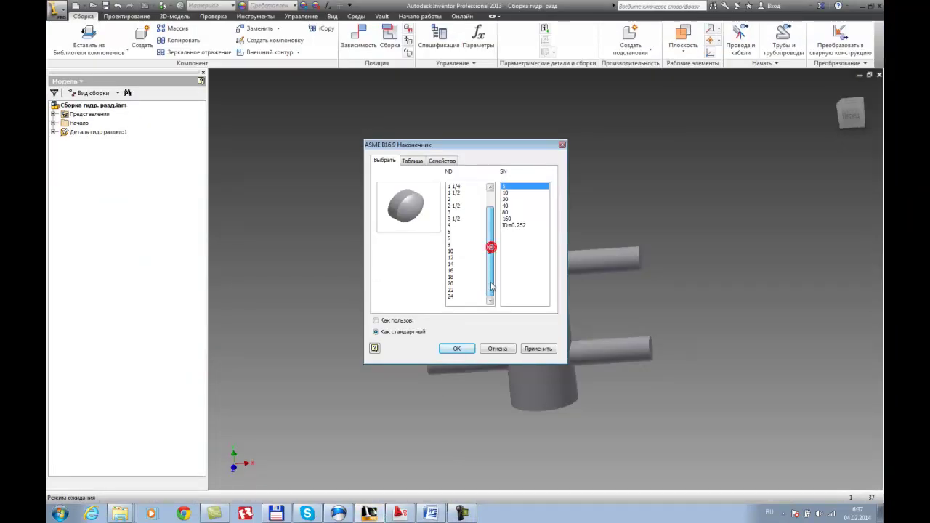
pyautogui.click(450, 271)
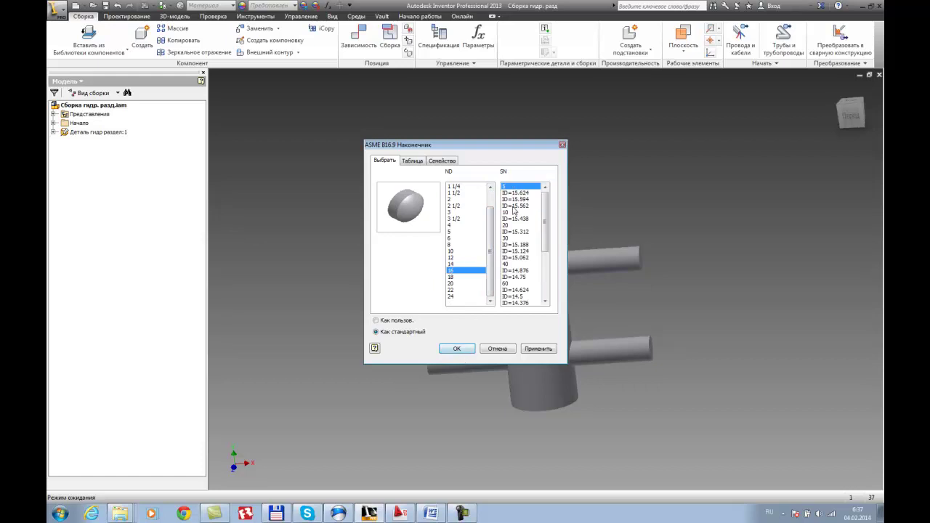
pyautogui.click(546, 250)
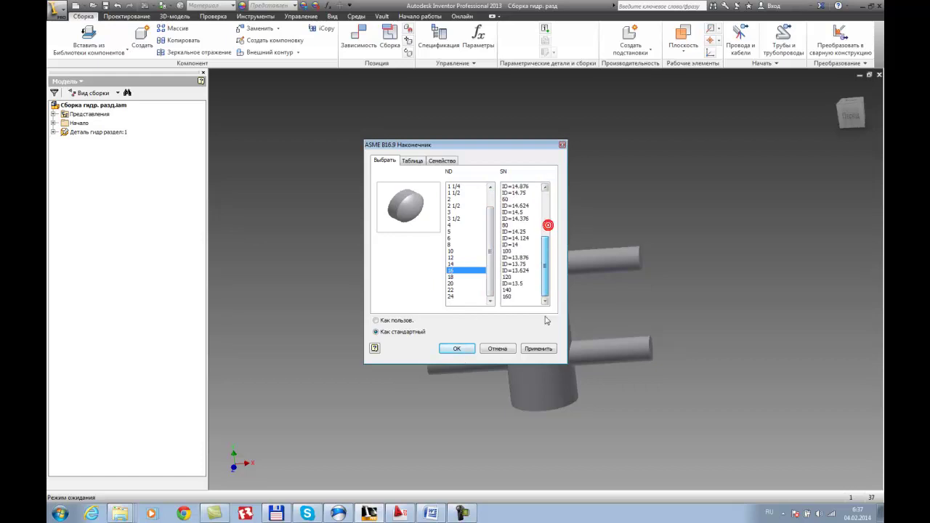
pyautogui.click(509, 290)
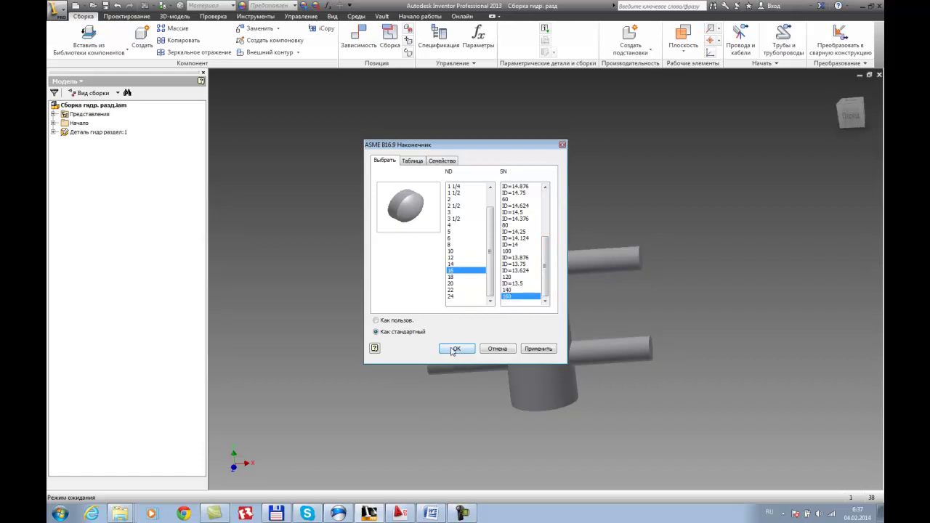
pyautogui.click(456, 348)
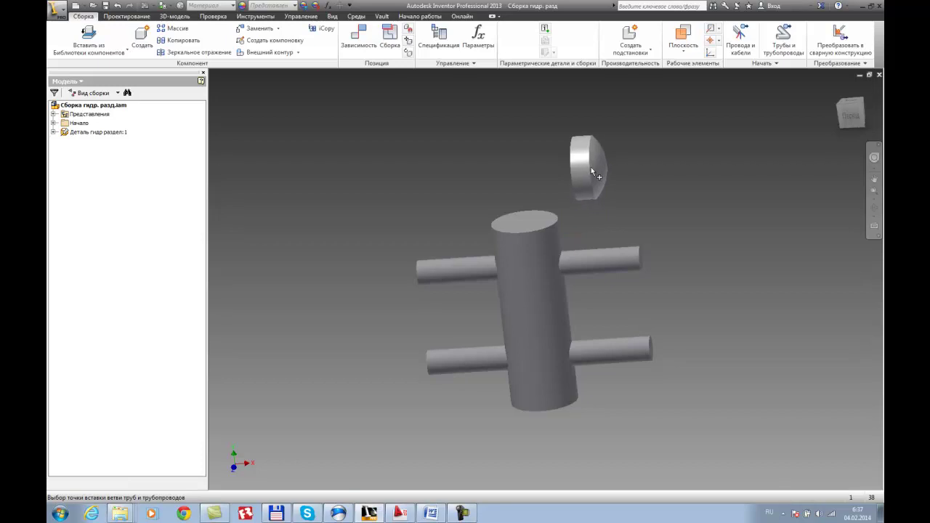
# Place two instances of the cap, one above the separator body and one near its lower end.
pyautogui.keyDown('shift'); pyautogui.moveTo(598, 162); pyautogui.dragTo(617, 163, button='middle'); pyautogui.keyUp('shift')
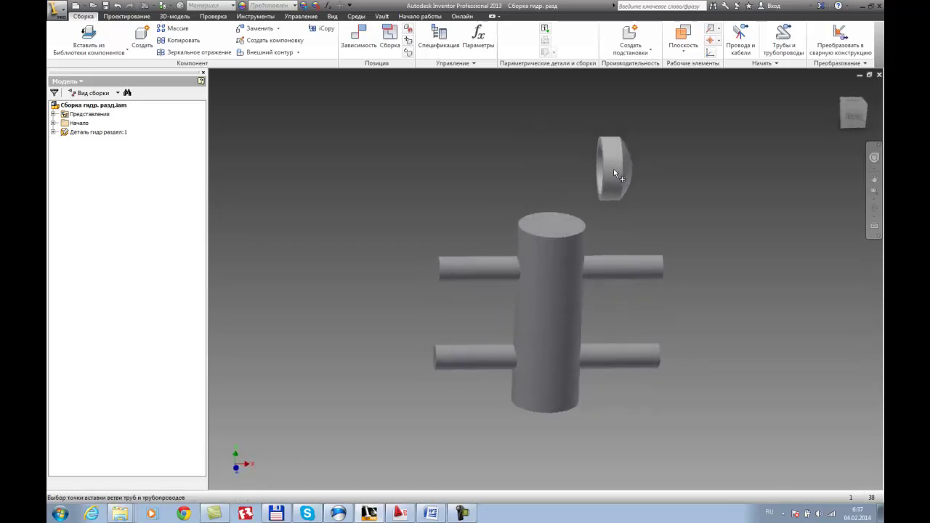
pyautogui.click(607, 162)
pyautogui.click(621, 320)
pyautogui.press('Escape')
pyautogui.press('F6')
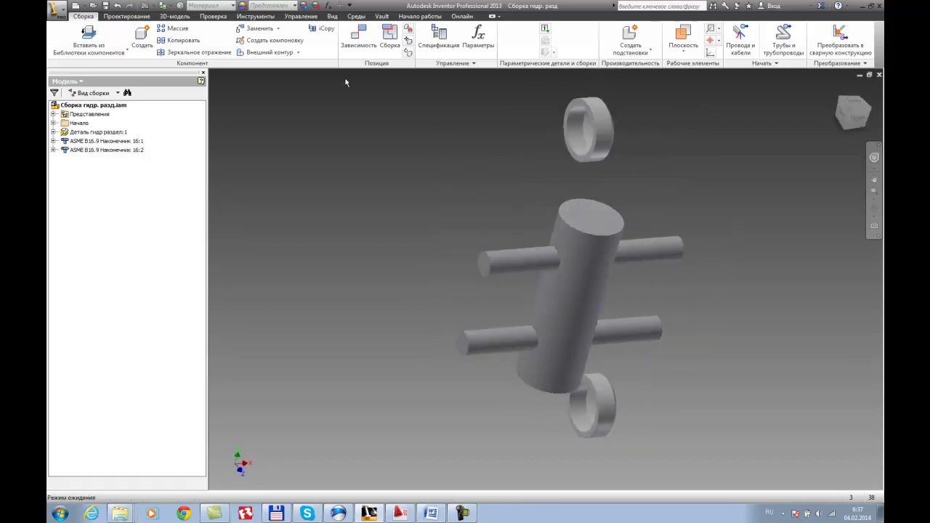
# Mate the upper cap's open rim to the top edge of the separator body with the Assemble tool.
pyautogui.click(390, 36)
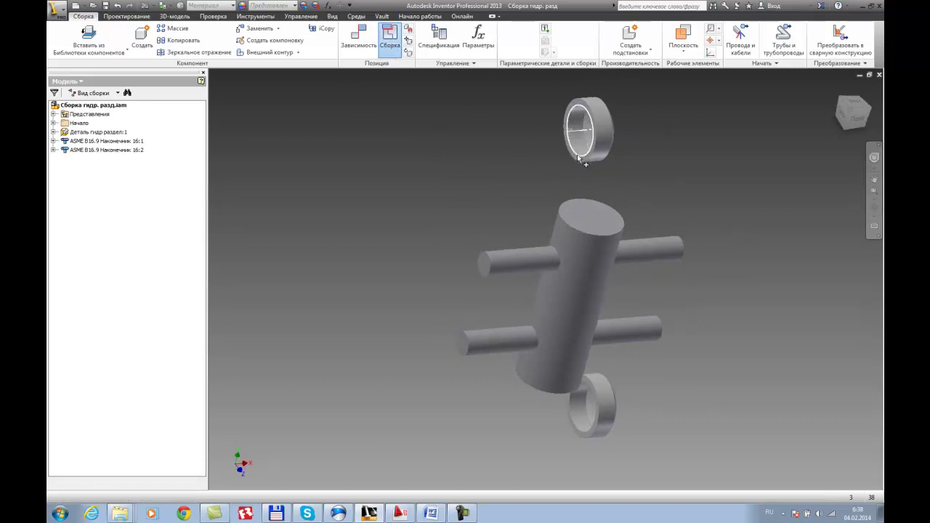
pyautogui.click(578, 157)
pyautogui.click(582, 231)
pyautogui.keyDown('shift'); pyautogui.moveTo(636, 248); pyautogui.dragTo(615, 311, button='middle'); pyautogui.keyUp('shift')
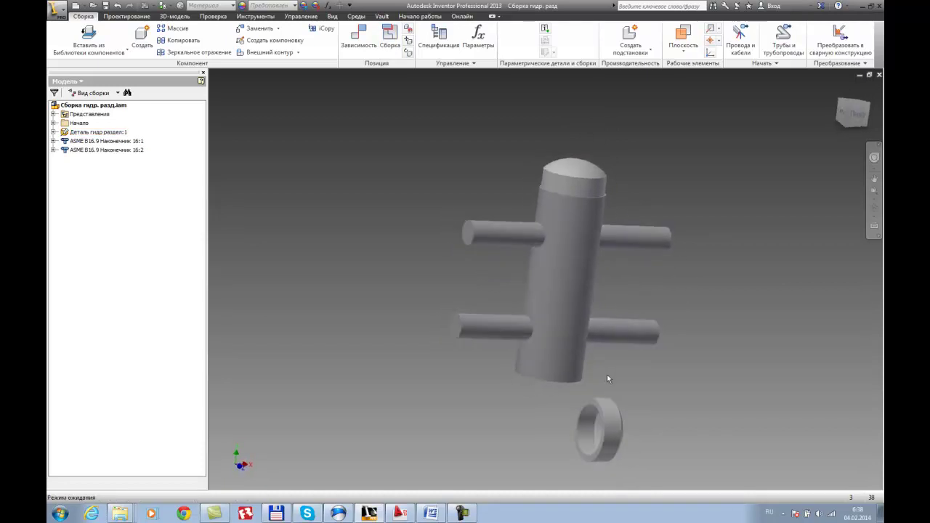
pyautogui.press('Return')
pyautogui.click(585, 457)
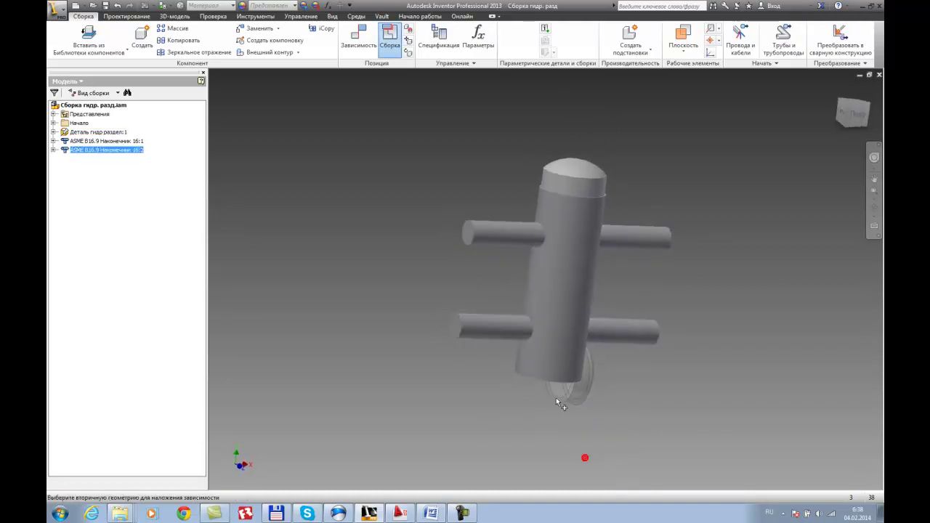
pyautogui.click(557, 383)
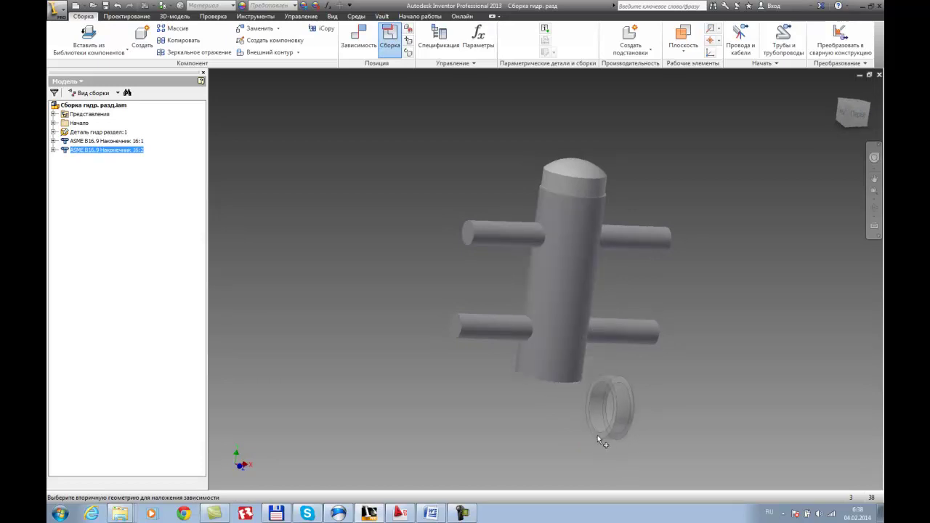
pyautogui.press('Escape')
# Mate the second cap's open rim to the bottom edge of the separator body with the Assemble tool.
pyautogui.press('Return')
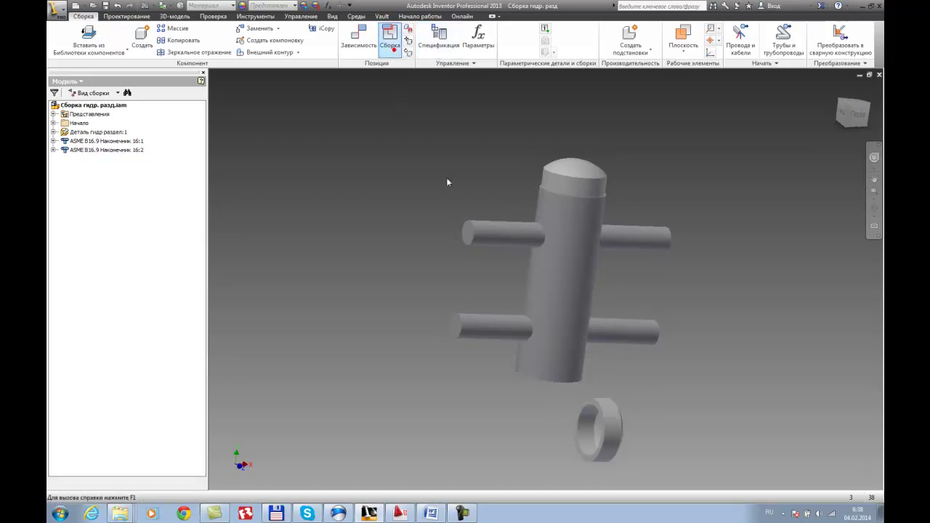
pyautogui.click(581, 450)
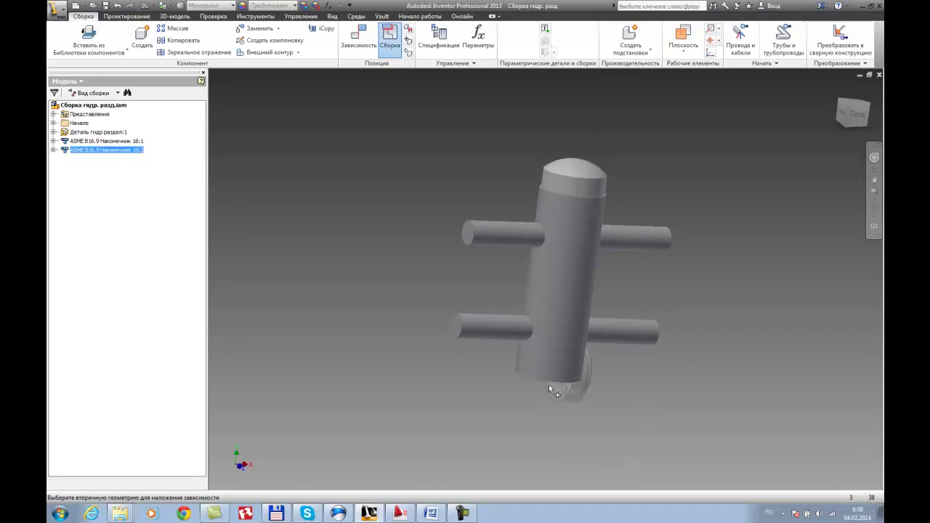
pyautogui.click(549, 383)
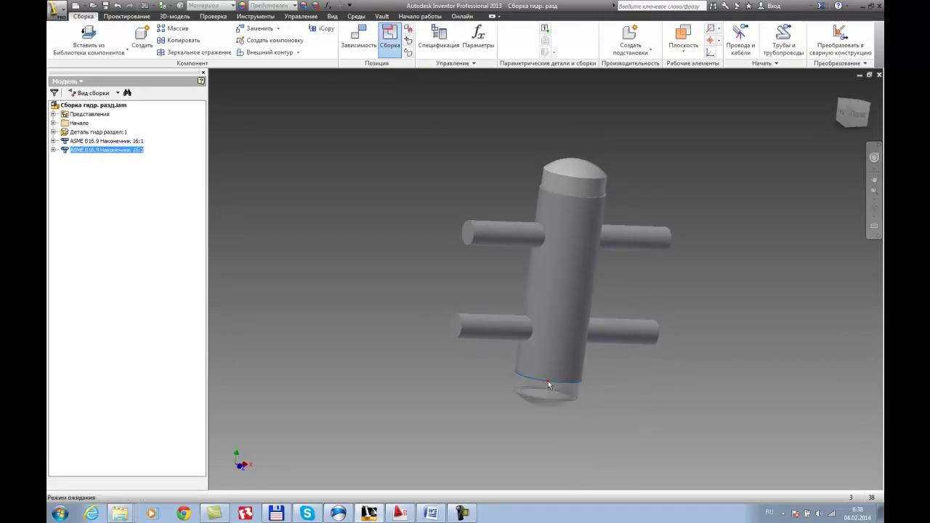
pyautogui.click(590, 401)
pyautogui.keyDown('shift'); pyautogui.moveTo(613, 353); pyautogui.dragTo(618, 404, button='middle'); pyautogui.keyUp('shift')
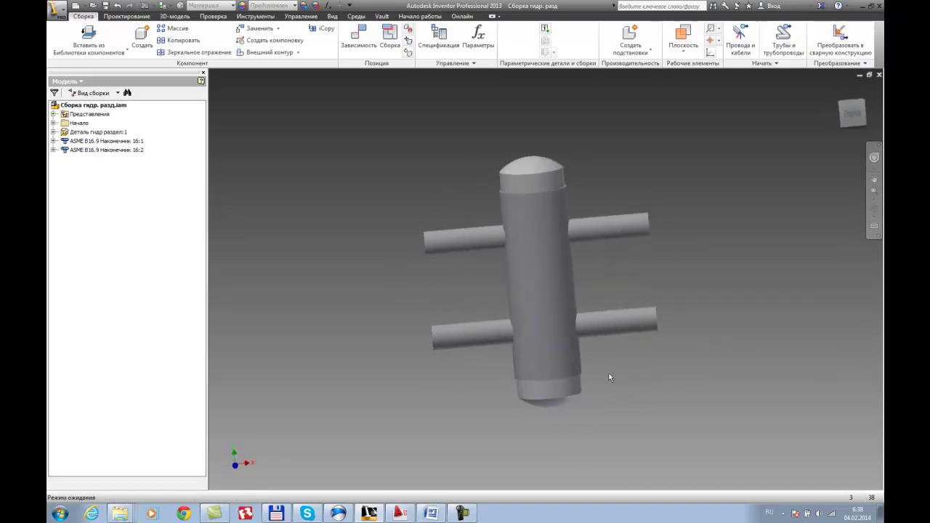
pyautogui.keyDown('shift'); pyautogui.moveTo(610, 354); pyautogui.dragTo(585, 356, button='middle'); pyautogui.keyUp('shift')
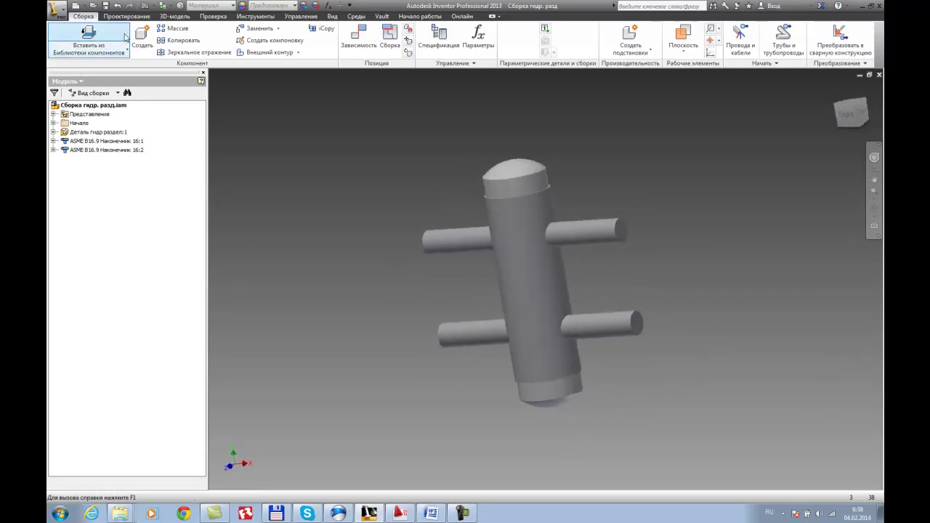
# Open the Редукторы category of pipe fittings in the Content Center.
pyautogui.click(92, 45)
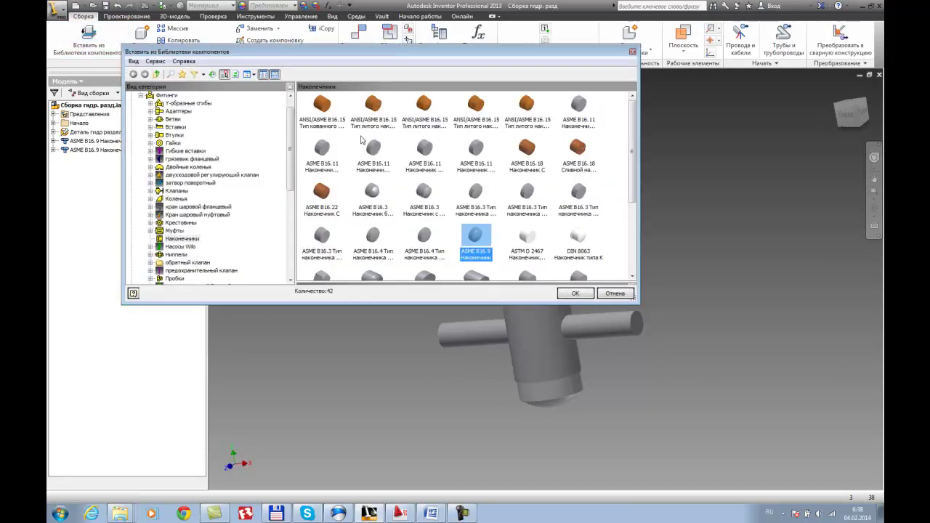
pyautogui.moveTo(291, 136); pyautogui.dragTo(291, 129)
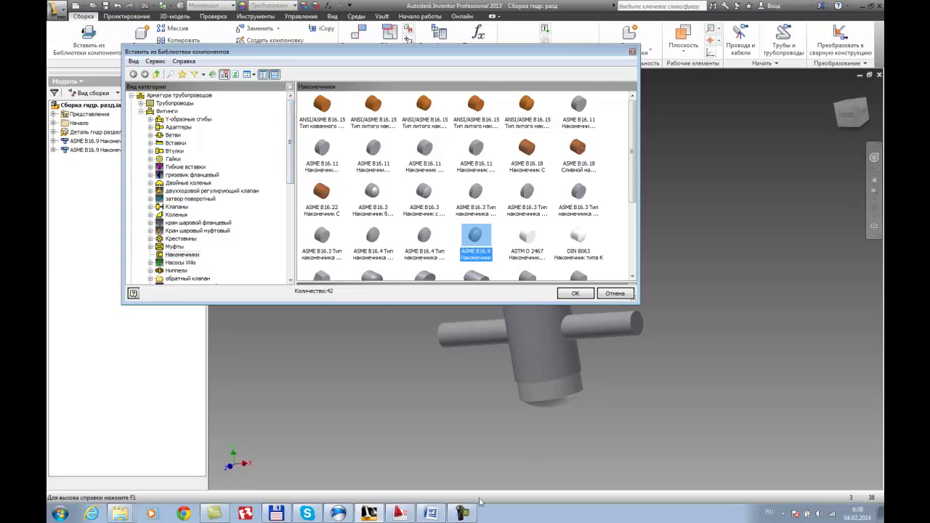
pyautogui.click(462, 514)
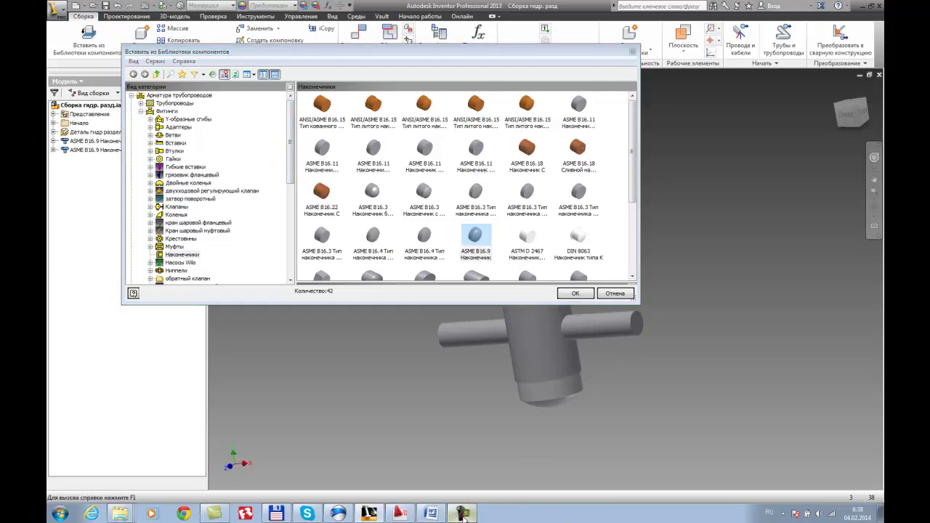
pyautogui.click(753, 482)
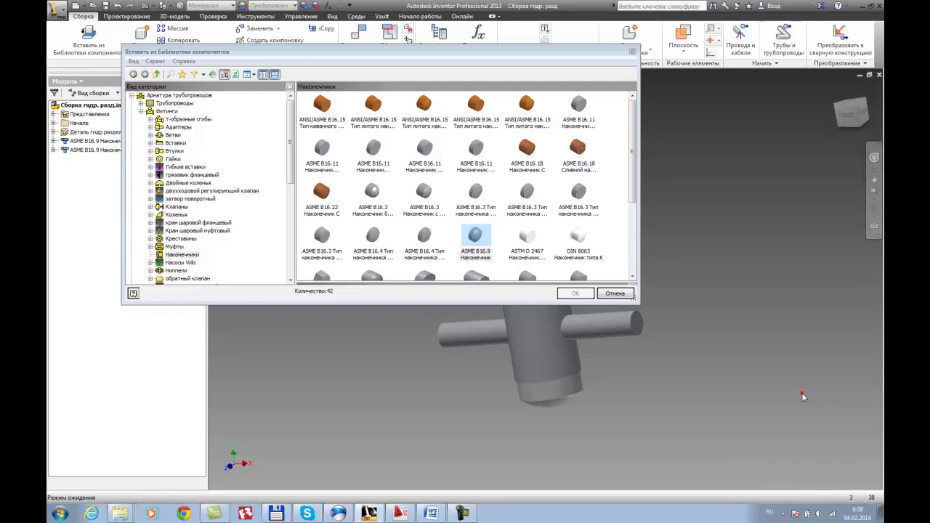
pyautogui.click(861, 441)
pyautogui.moveTo(292, 157); pyautogui.dragTo(284, 227)
pyautogui.click(175, 151)
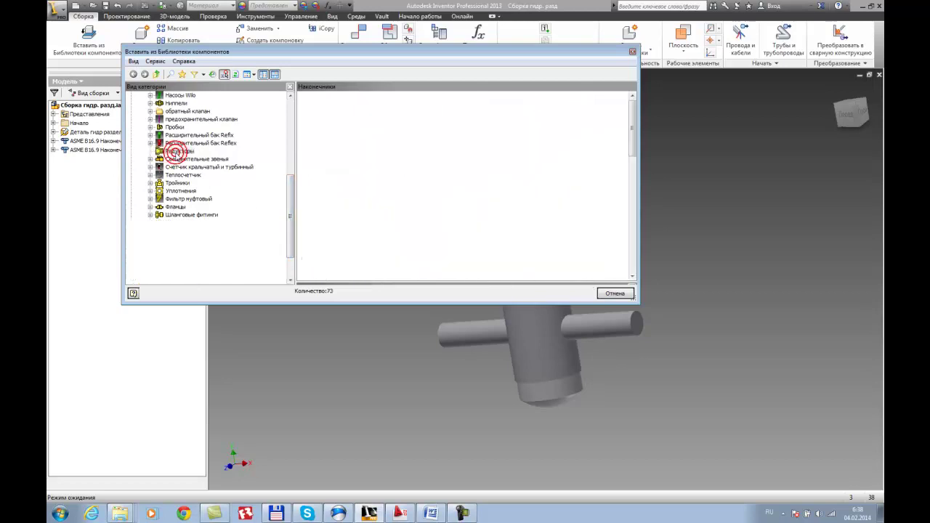
# Choose the DIN 2616 Концентрический редуктор (K) concentric reducer for insertion into the assembly.
pyautogui.moveTo(634, 123); pyautogui.dragTo(630, 165)
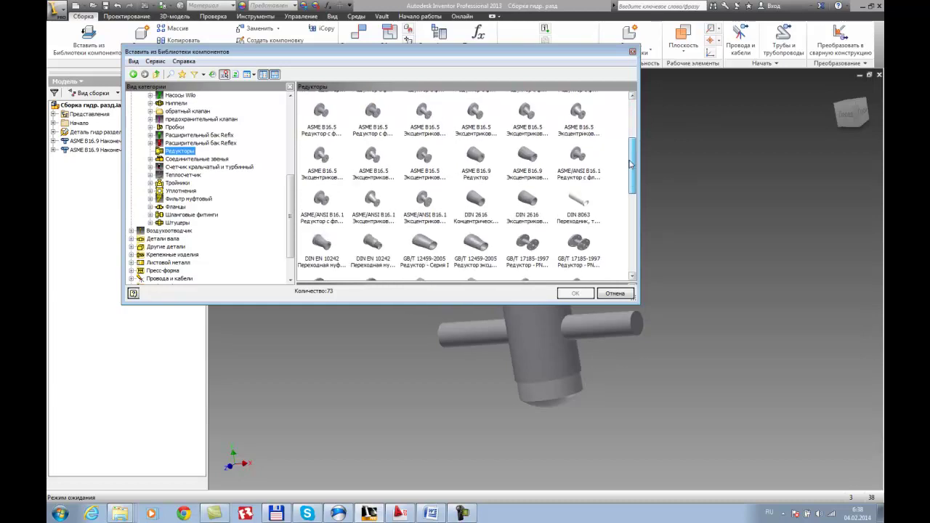
pyautogui.moveTo(631, 165)
pyautogui.mouseDown()
pyautogui.moveTo(624, 220)
pyautogui.moveTo(633, 155)
pyautogui.mouseUp()
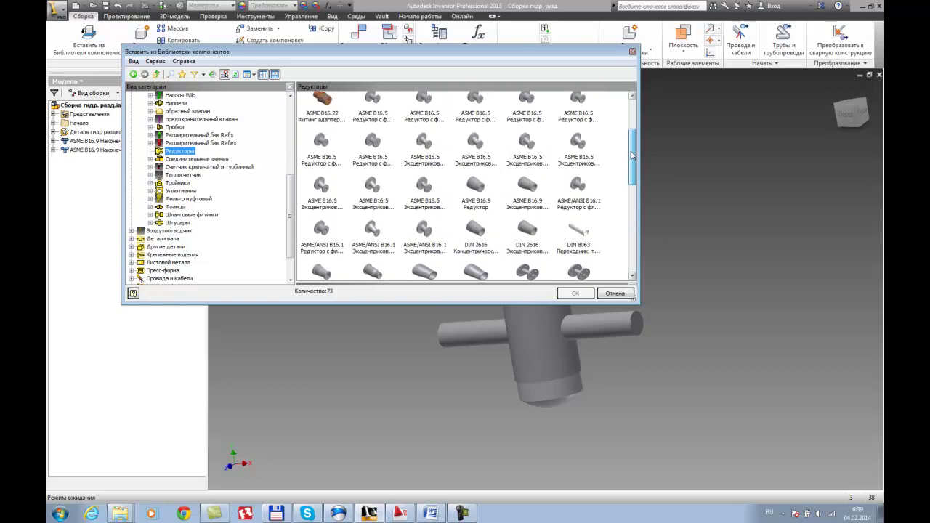
pyautogui.click(476, 251)
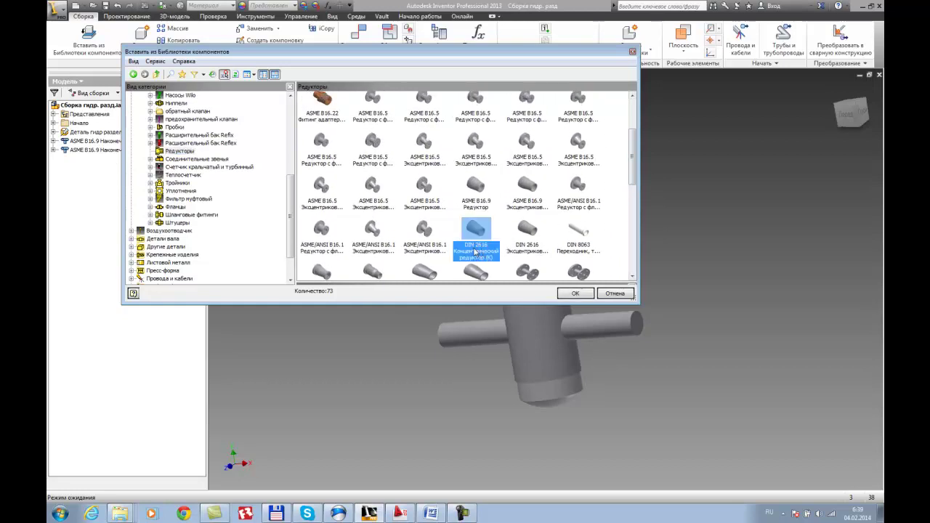
pyautogui.doubleClick(476, 252)
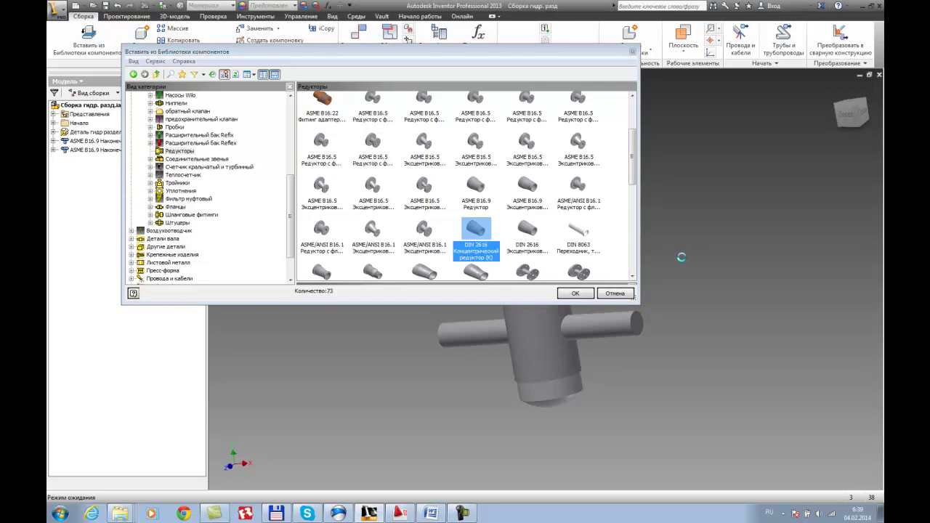
# Switch to the AutoCAD drawing and examine the pipe diameters connected to the hydraulic separator on the boiler-house piping scheme.
pyautogui.click(401, 514)
pyautogui.scroll(-3, 425, 347)
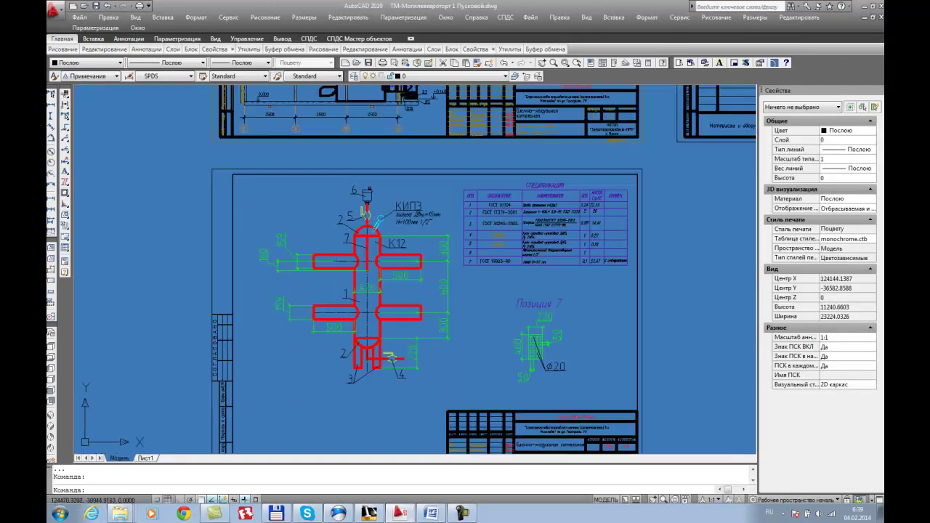
pyautogui.scroll(-3, 427, 340)
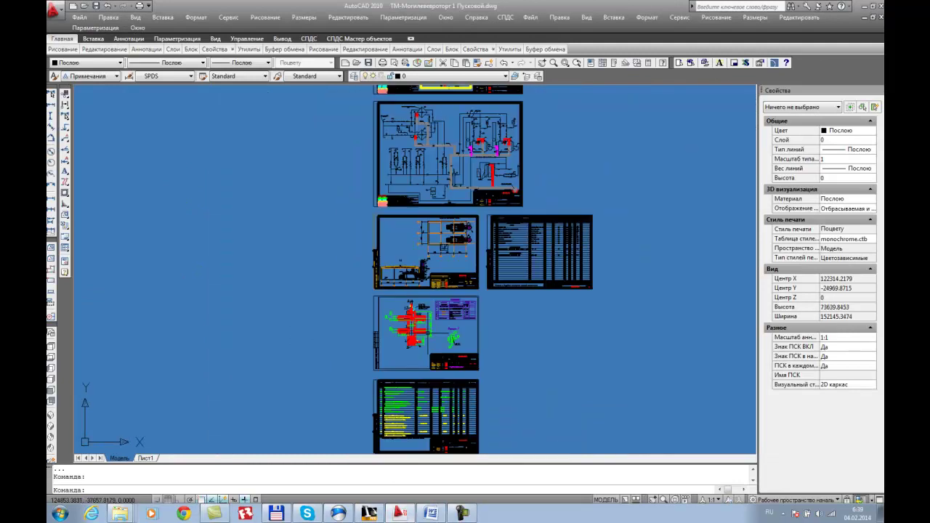
pyautogui.moveTo(427, 333); pyautogui.dragTo(429, 423, button='middle')
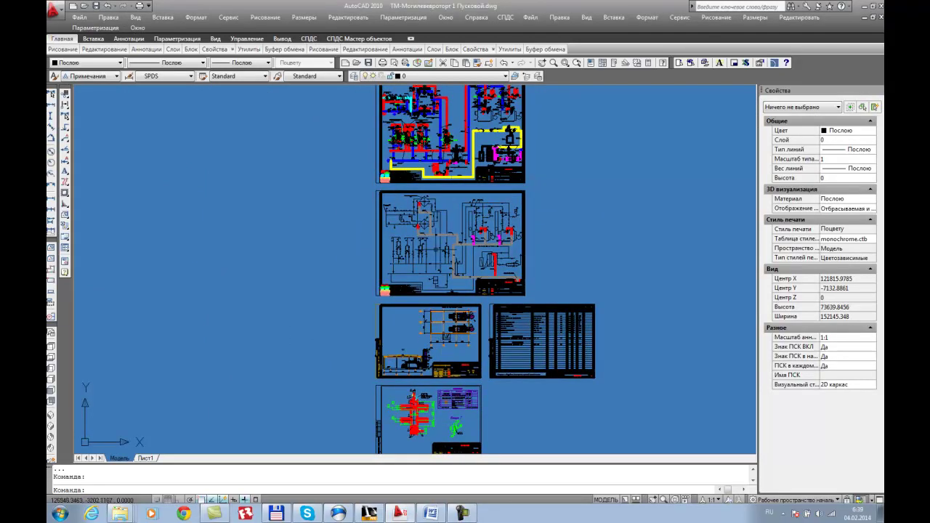
pyautogui.moveTo(442, 249)
pyautogui.mouseDown(button='middle')
pyautogui.moveTo(439, 266)
pyautogui.moveTo(440, 209)
pyautogui.moveTo(433, 405)
pyautogui.mouseUp(button='middle')
pyautogui.scroll(-2, 433, 405)
pyautogui.scroll(10, 441, 298)
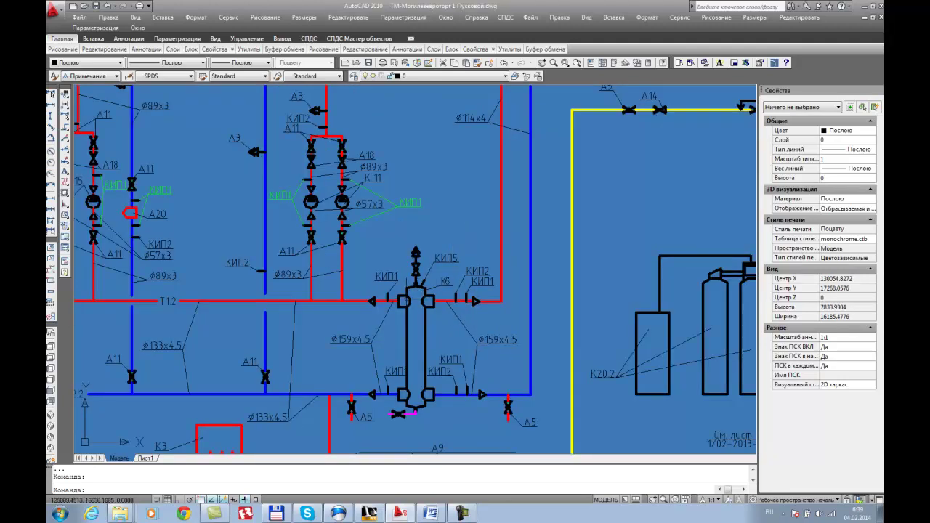
pyautogui.scroll(2, 405, 300)
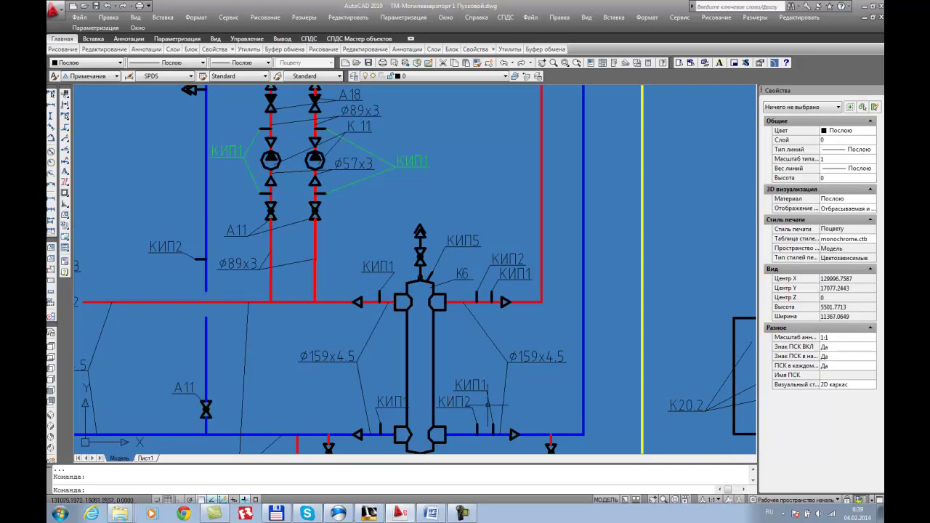
pyautogui.scroll(-2, 498, 378)
pyautogui.scroll(-2, 509, 372)
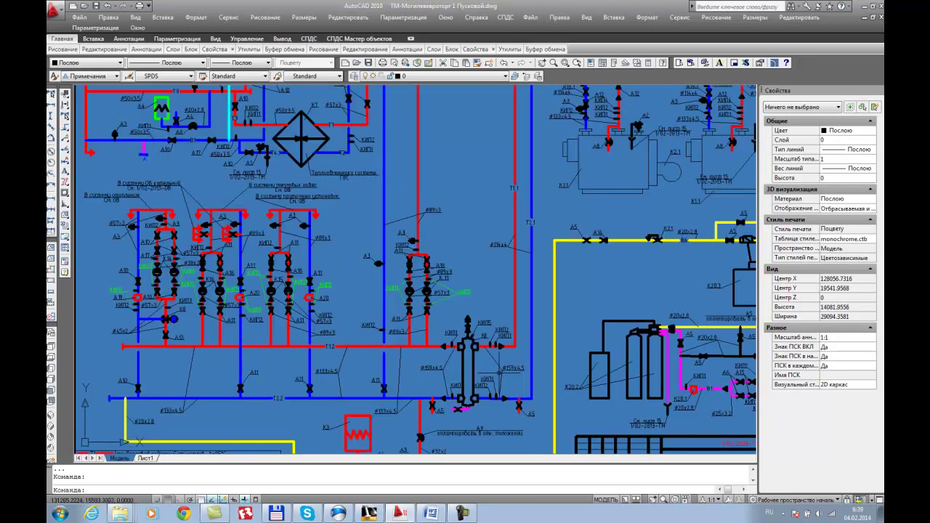
pyautogui.scroll(3, 508, 372)
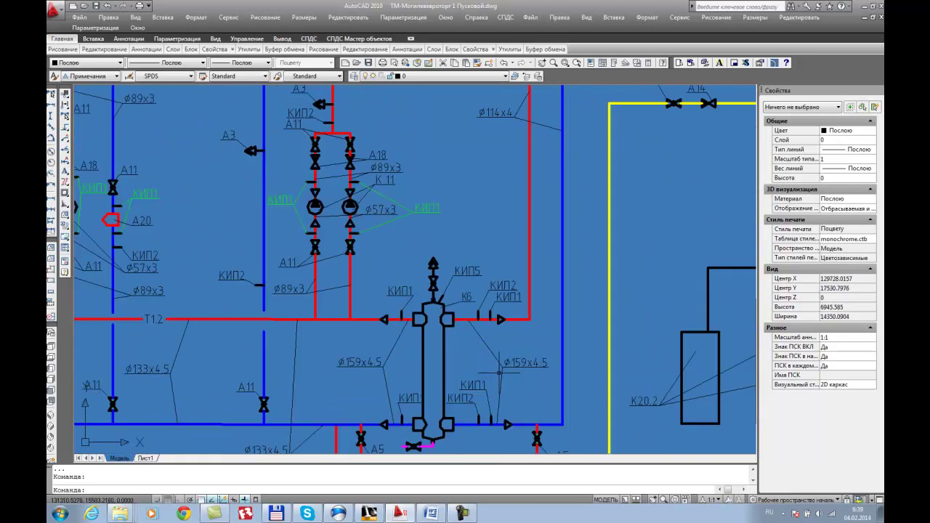
# Switch back to Inventor and size the reducer with ND1 M150, ND2 M125 and SN 1.
pyautogui.click(371, 513)
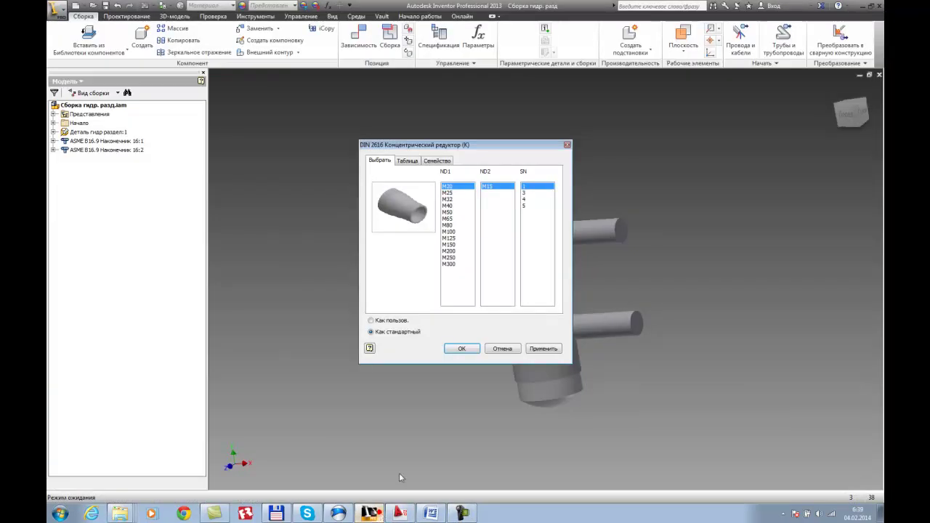
pyautogui.click(451, 245)
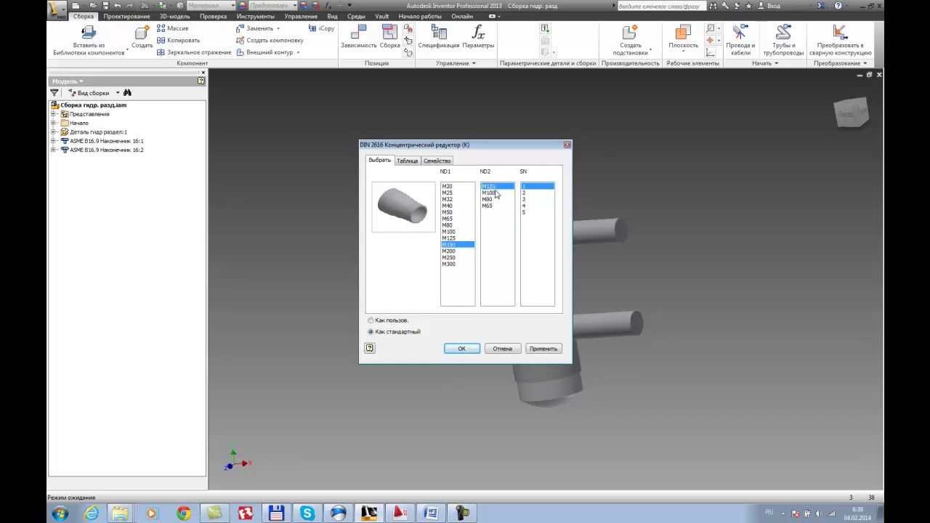
pyautogui.click(470, 349)
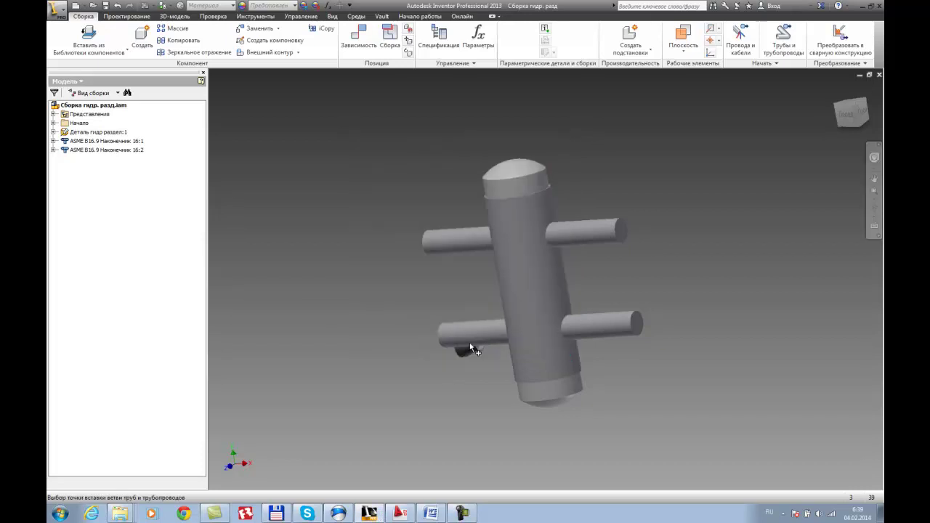
# Place four instances of the reducer, one near the free end of each branch pipe.
pyautogui.click(686, 215)
pyautogui.click(693, 318)
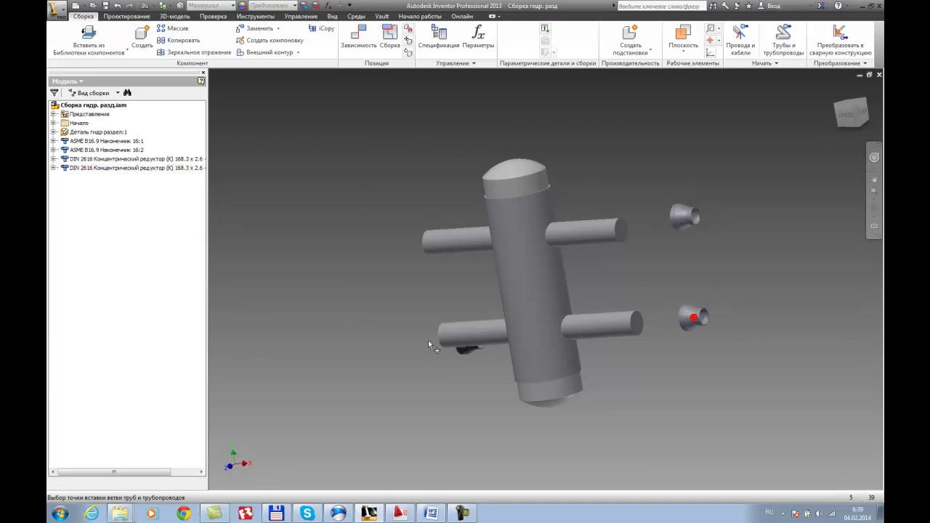
pyautogui.click(399, 344)
pyautogui.click(391, 226)
pyautogui.press('Escape')
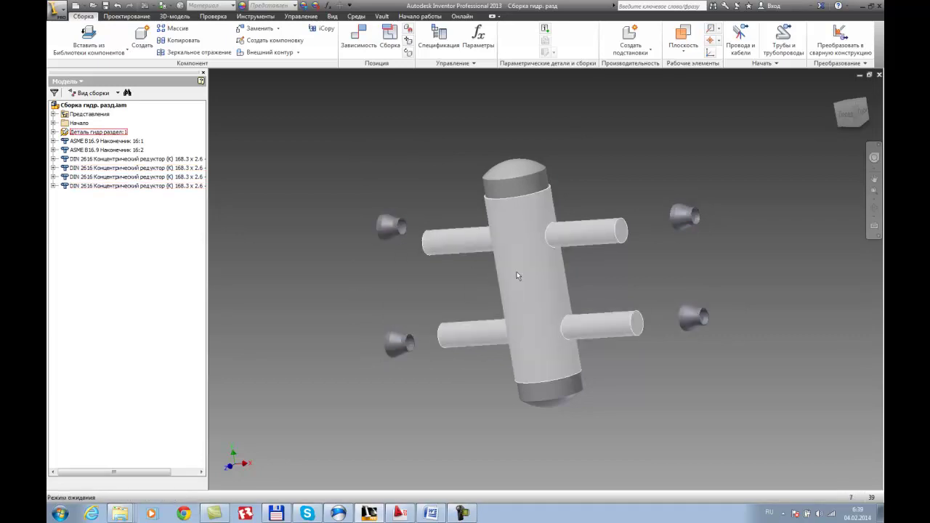
# Mate the wide ends of two reducers to the free ends of the upper and lower right-hand branch pipes.
pyautogui.keyDown('shift'); pyautogui.moveTo(532, 315); pyautogui.dragTo(568, 330, button='middle'); pyautogui.keyUp('shift')
pyautogui.click(384, 46)
pyautogui.click(618, 181)
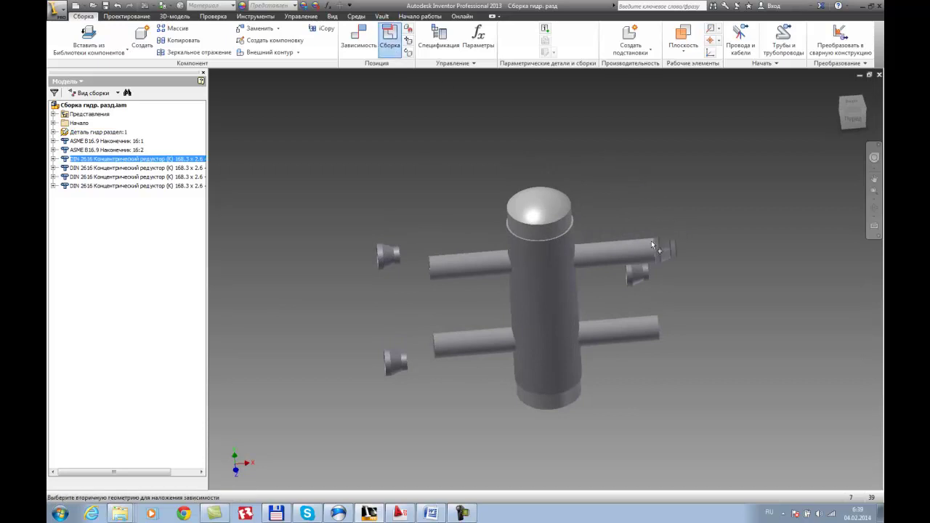
pyautogui.click(654, 249)
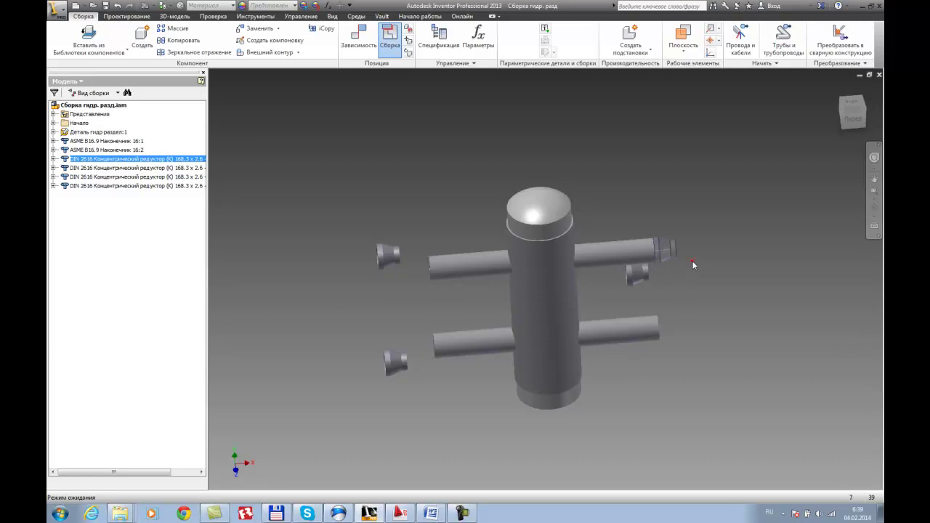
pyautogui.click(629, 279)
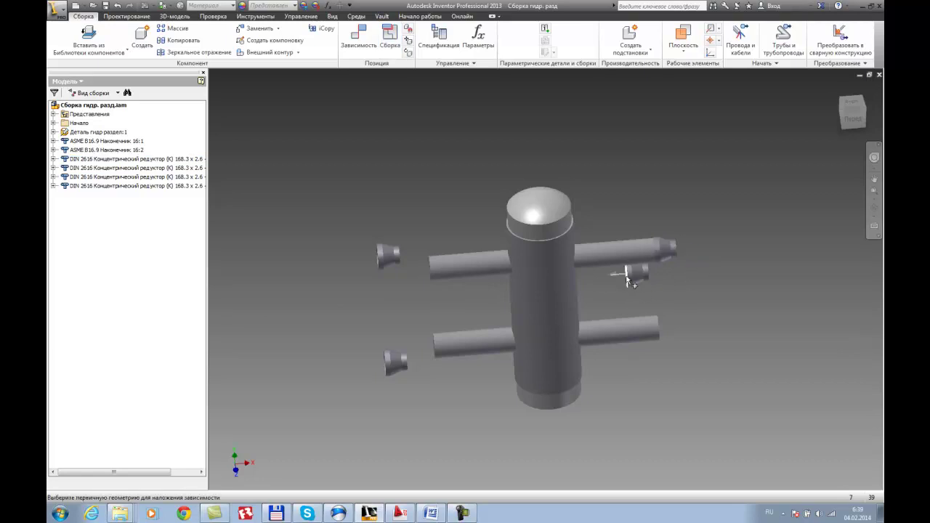
pyautogui.click(658, 328)
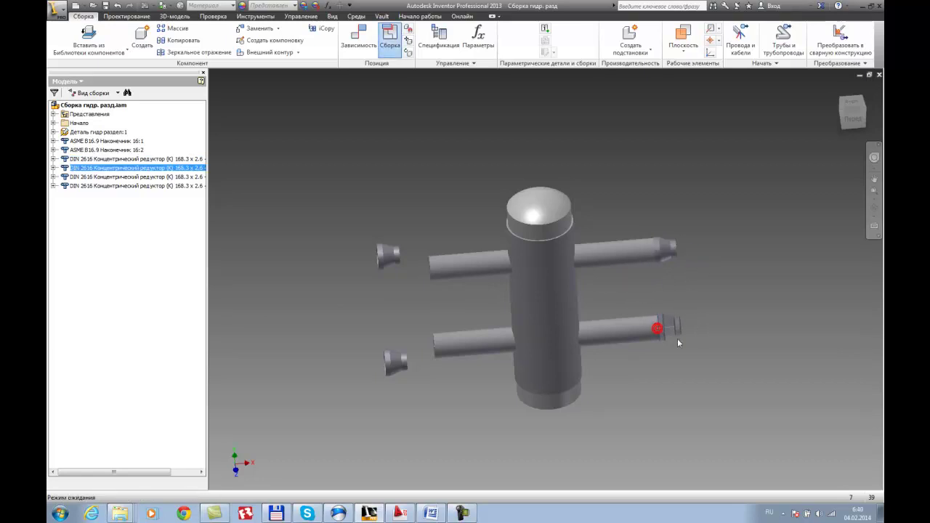
# Mate the wide ends of the remaining two reducers to the free ends of the upper and lower left-hand branch pipes.
pyautogui.click(375, 259)
pyautogui.click(432, 274)
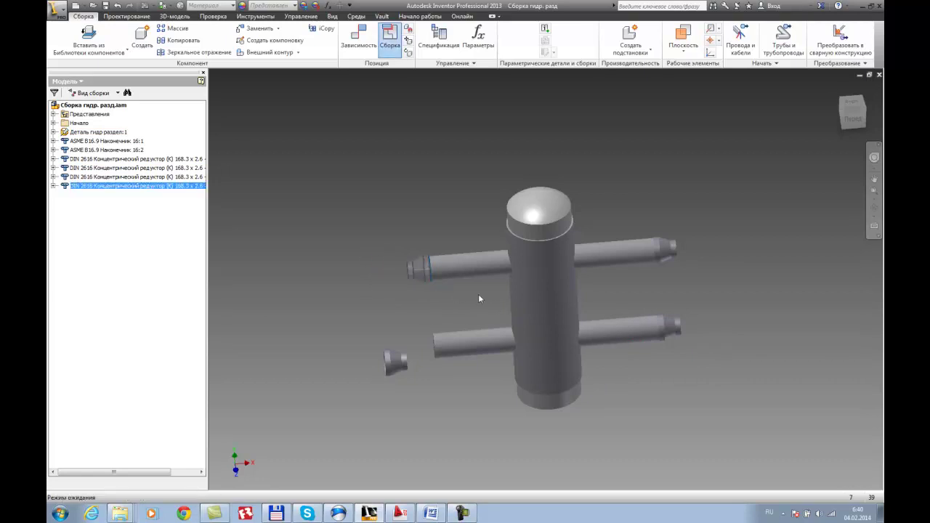
pyautogui.press('c')
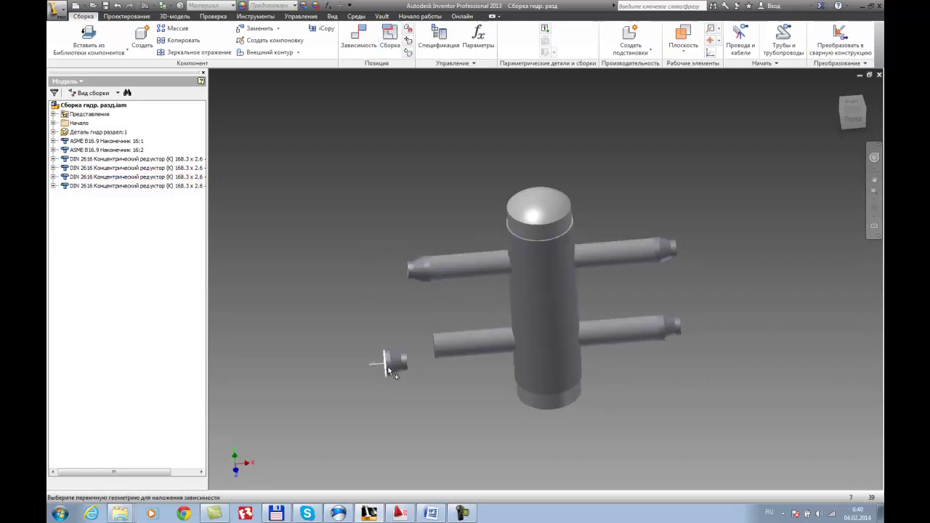
pyautogui.click(387, 366)
pyautogui.click(436, 356)
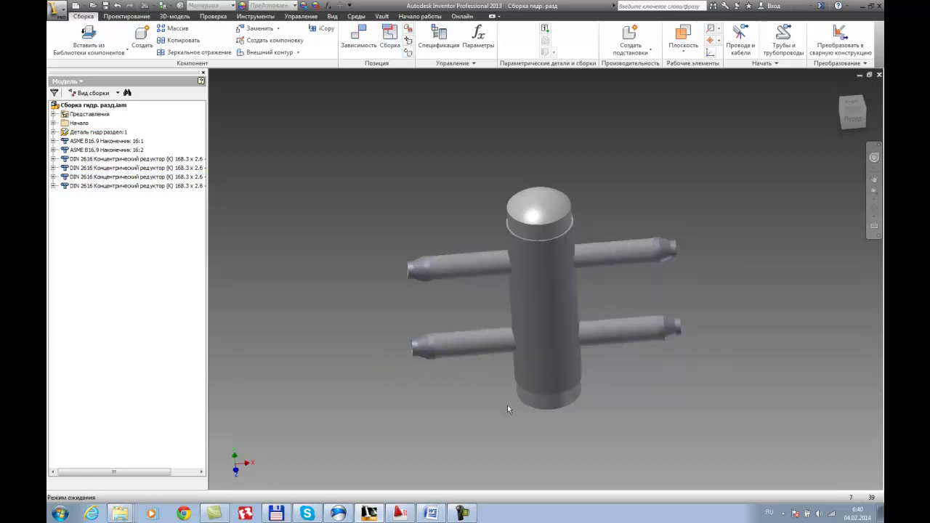
pyautogui.scroll(-2, 513, 407)
pyautogui.keyDown('shift'); pyautogui.moveTo(514, 407); pyautogui.dragTo(466, 351, button='middle'); pyautogui.keyUp('shift')
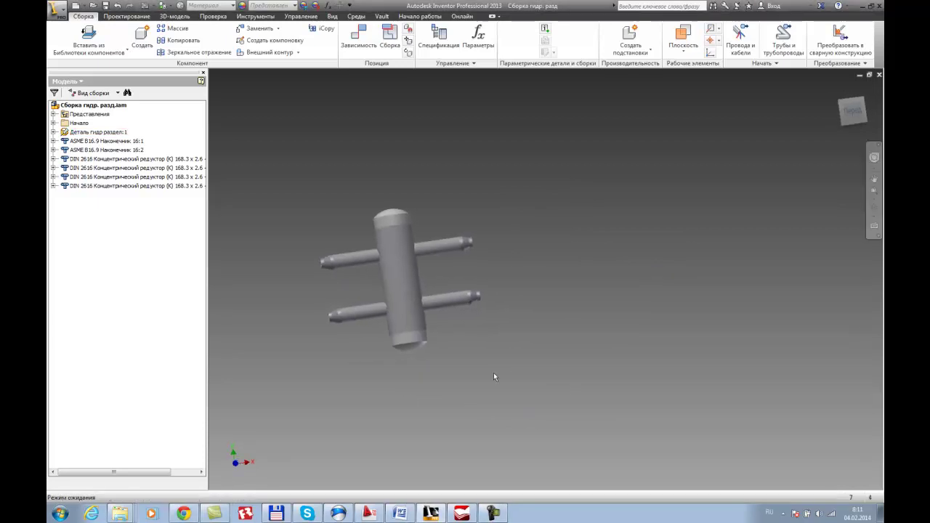
pyautogui.keyDown('shift'); pyautogui.moveTo(472, 353); pyautogui.dragTo(417, 359, button='middle'); pyautogui.keyUp('shift')
pyautogui.scroll(-3, 417, 359)
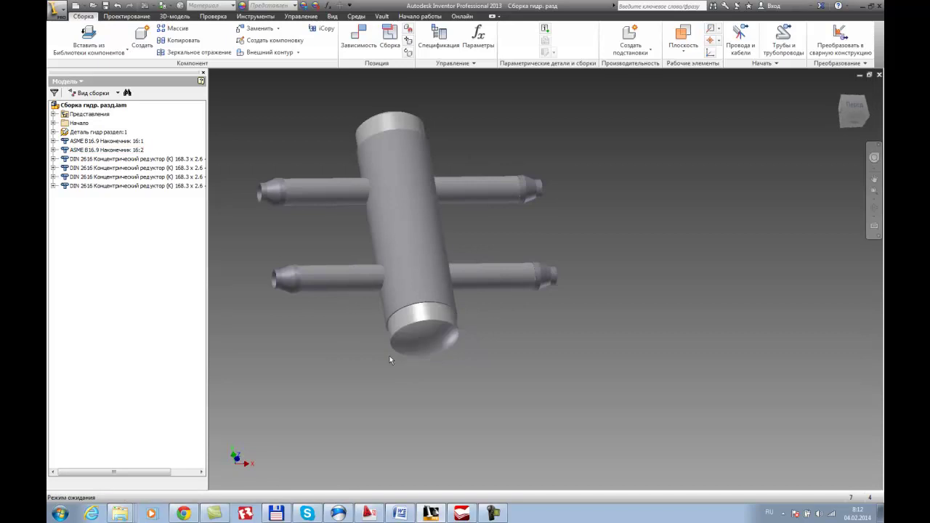
# Switch to the AutoCAD drawing and examine the supports beneath the lower end cap and the separator's overall dimensions.
pyautogui.click(369, 514)
pyautogui.moveTo(430, 378); pyautogui.dragTo(407, 167, button='middle')
pyautogui.scroll(3, 364, 312)
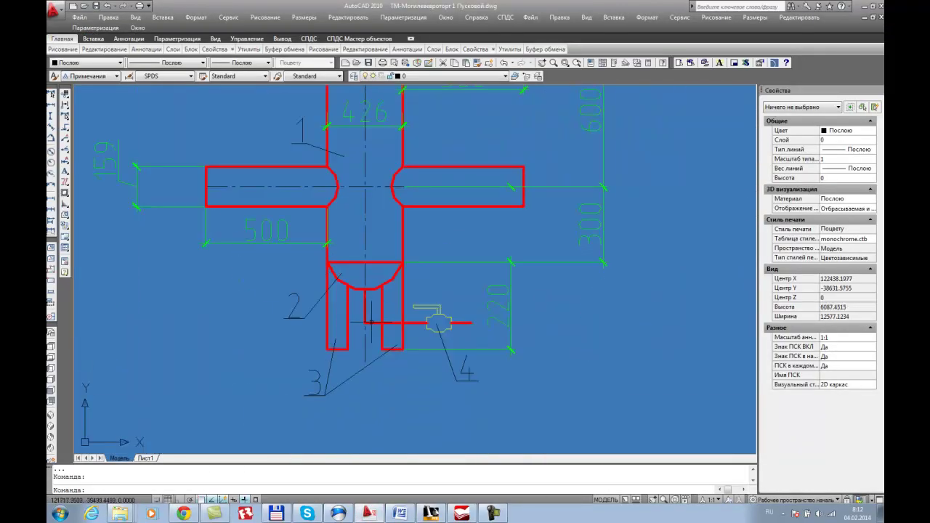
pyautogui.scroll(-4, 389, 349)
pyautogui.scroll(3, 433, 346)
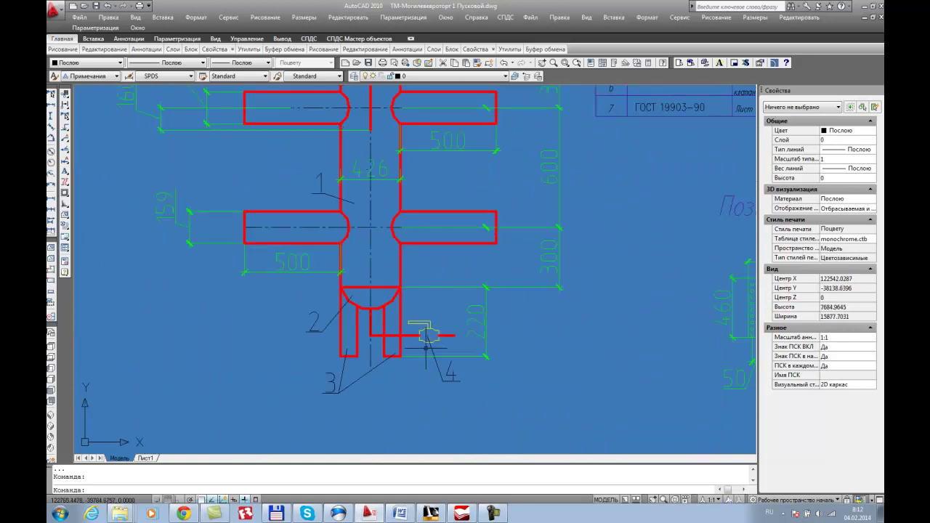
pyautogui.moveTo(366, 113)
pyautogui.mouseDown(button='middle')
pyautogui.moveTo(390, 198)
pyautogui.moveTo(405, 215)
pyautogui.mouseUp(button='middle')
pyautogui.scroll(2, 390, 197)
pyautogui.scroll(-3, 403, 192)
pyautogui.scroll(2, 408, 190)
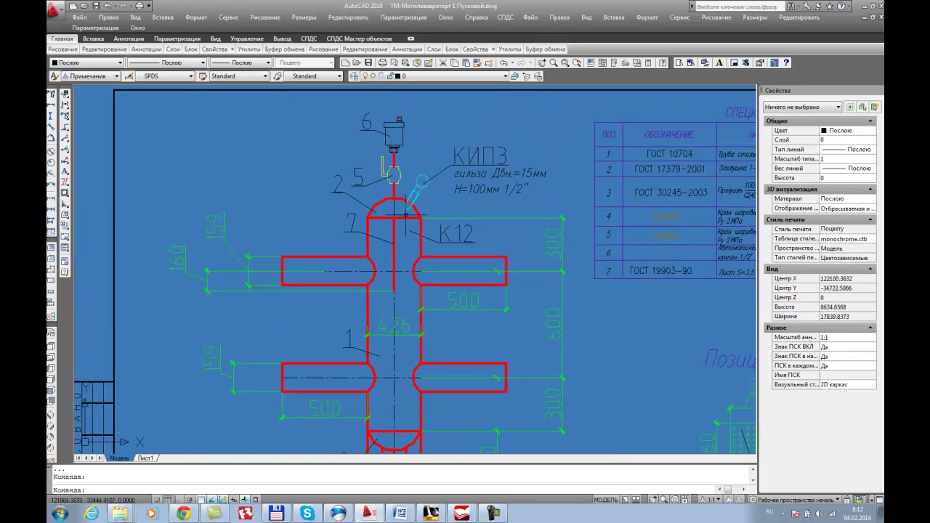
pyautogui.moveTo(407, 251); pyautogui.dragTo(390, 216, button='middle')
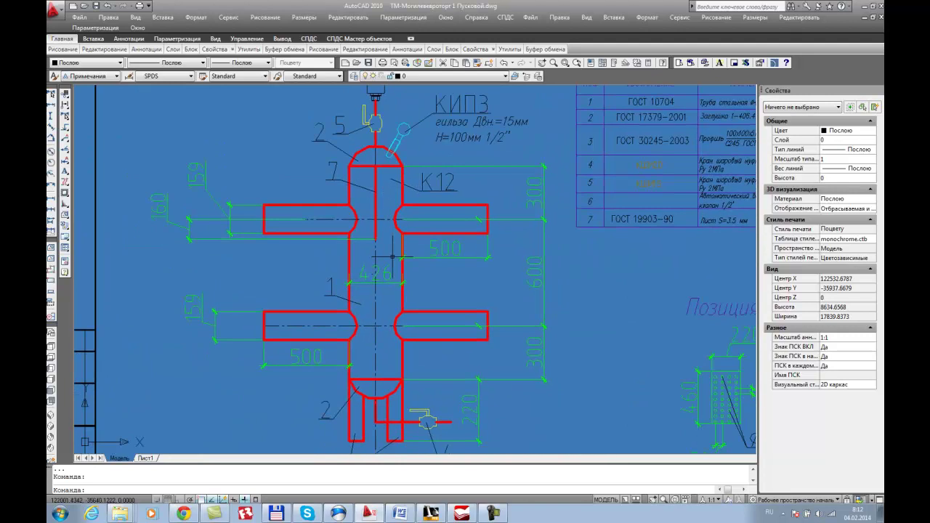
# Switch back to Inventor and create a work plane offset 300 mm below the body's lower end face, consulting the AutoCAD drawing for the support height.
pyautogui.click(431, 513)
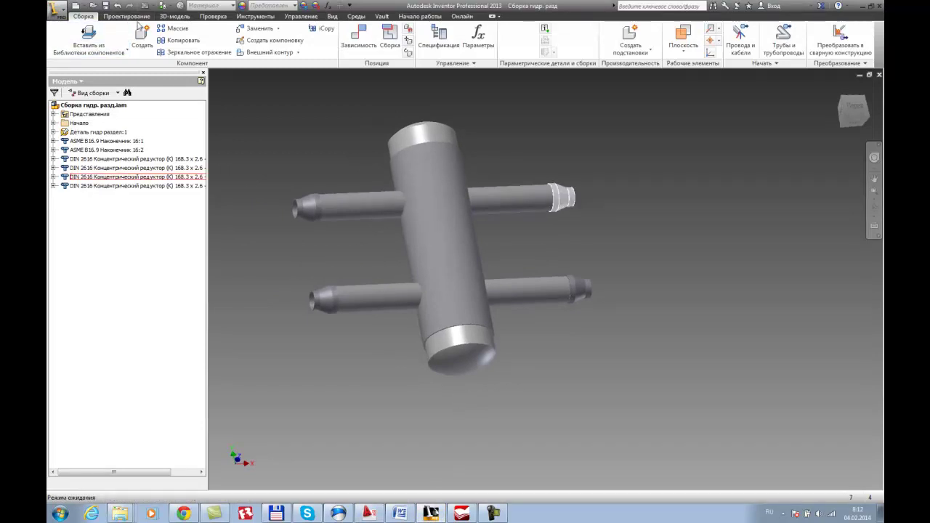
pyautogui.click(696, 54)
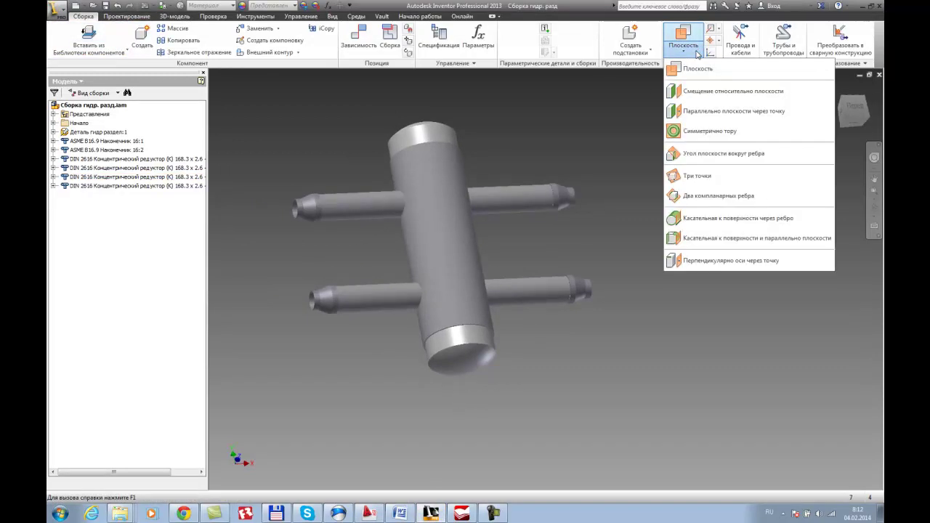
pyautogui.click(698, 110)
pyautogui.scroll(5, 509, 318)
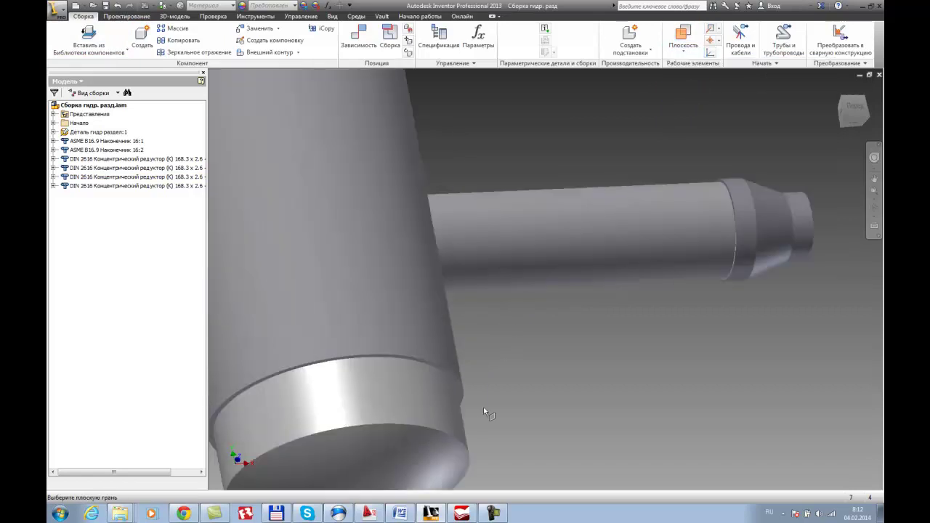
pyautogui.click(459, 386)
pyautogui.scroll(-5, 469, 390)
pyautogui.press('F4')
pyautogui.moveTo(492, 399); pyautogui.dragTo(405, 445)
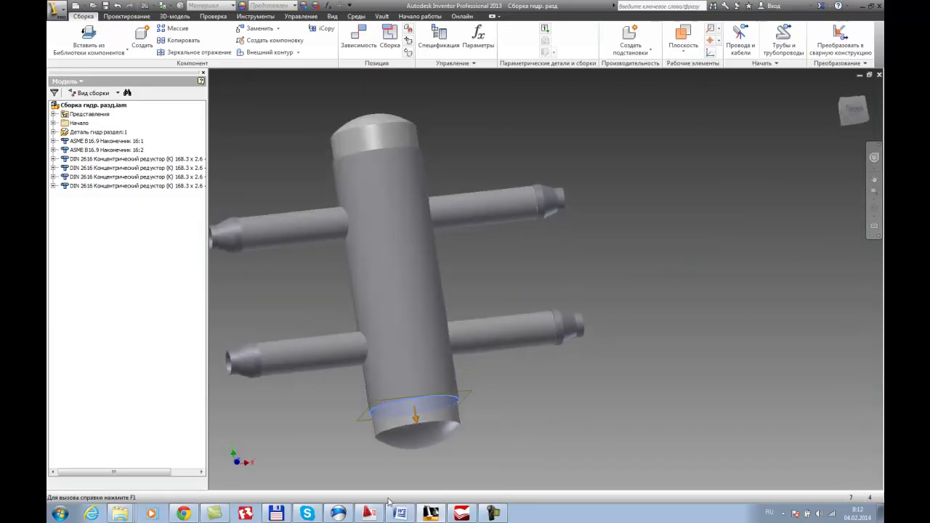
pyautogui.click(369, 513)
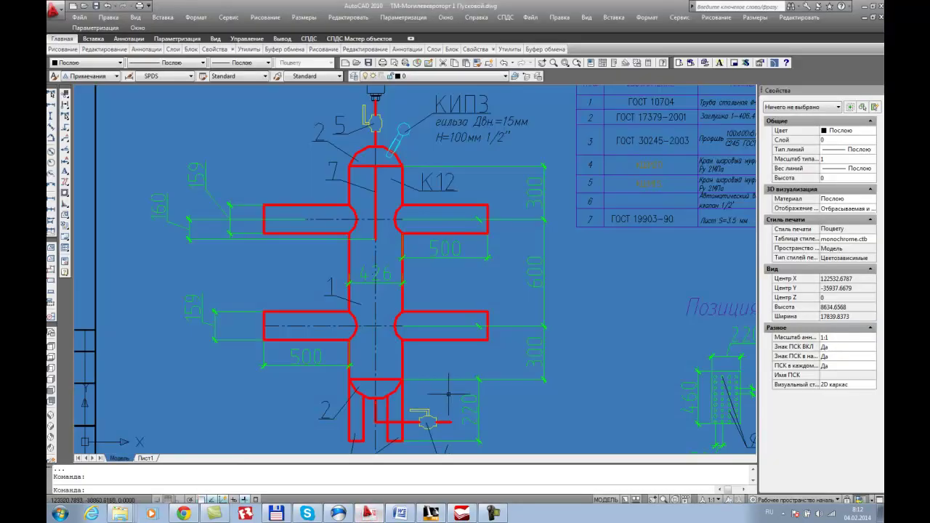
pyautogui.moveTo(449, 394); pyautogui.dragTo(446, 380, button='middle')
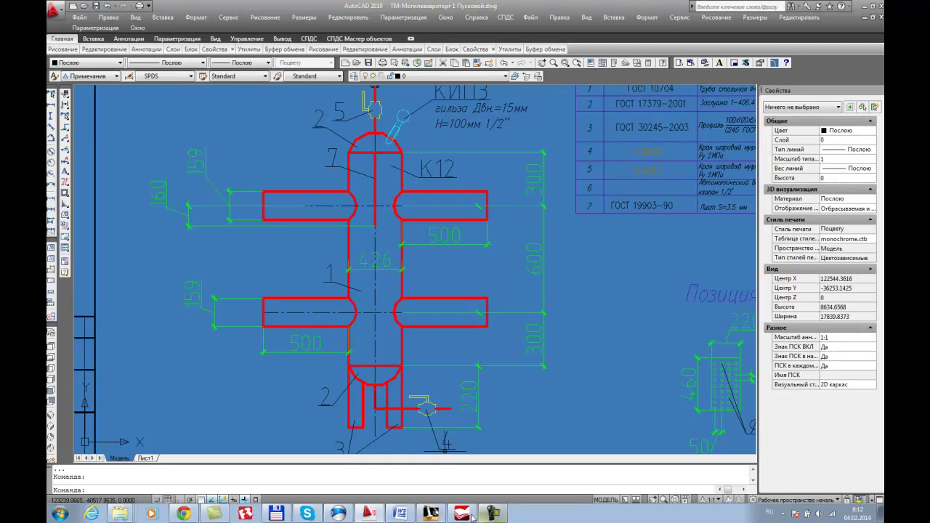
pyautogui.click(431, 513)
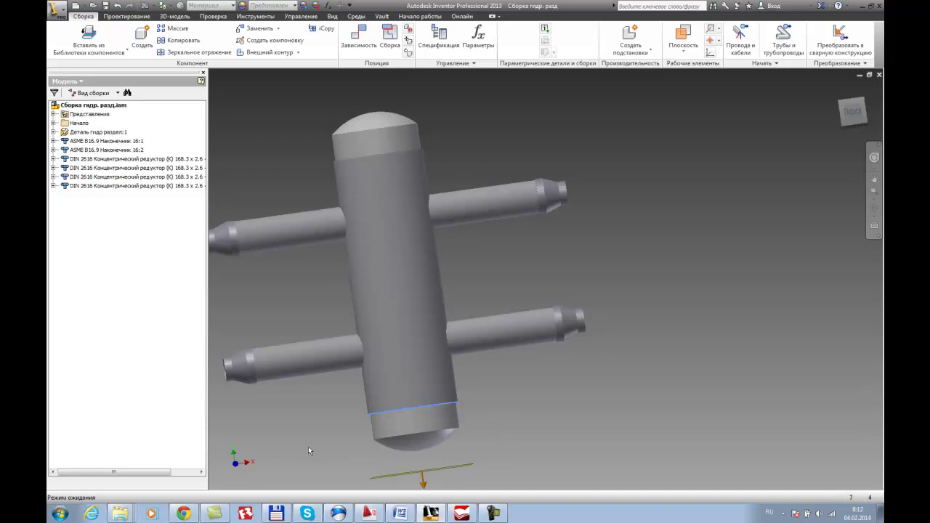
pyautogui.click(354, 465)
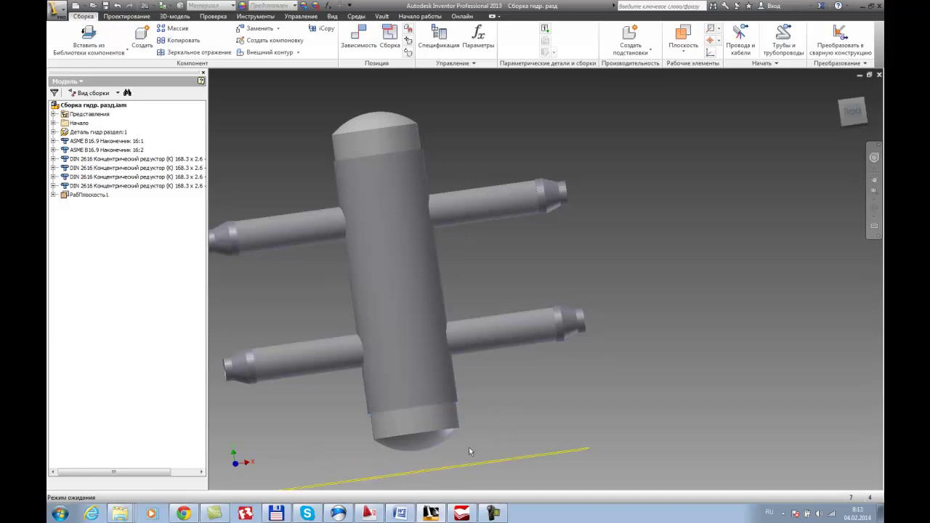
# Check the flush constraint's offset value under the new work plane.
pyautogui.scroll(-3, 467, 453)
pyautogui.click(53, 194)
pyautogui.click(111, 203)
pyautogui.click(139, 220)
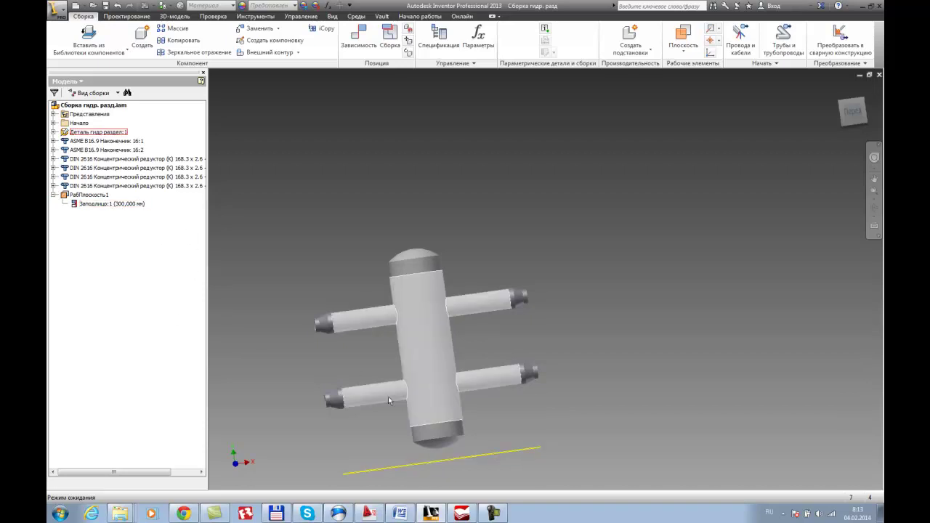
pyautogui.click(53, 195)
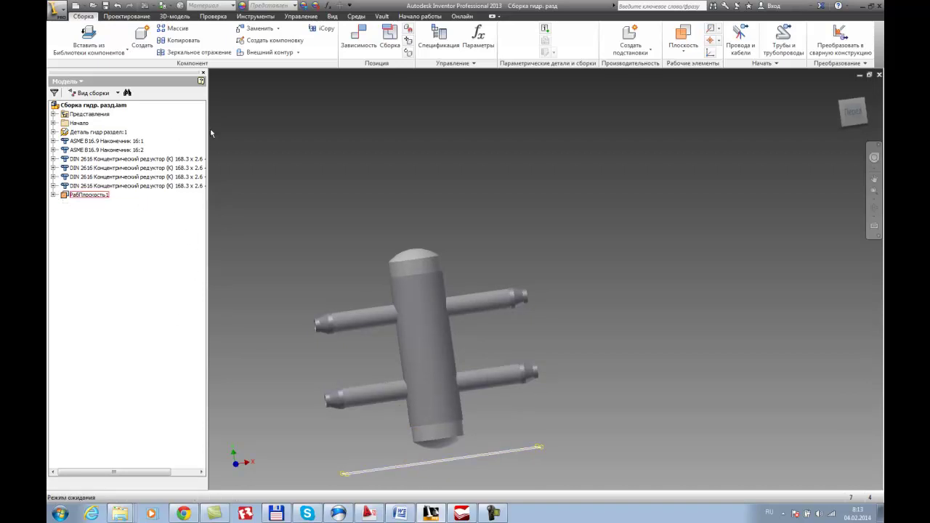
# Create a new in-place part in the assembly and start its sketch on the offset work plane below the body.
pyautogui.click(142, 42)
pyautogui.click(389, 173)
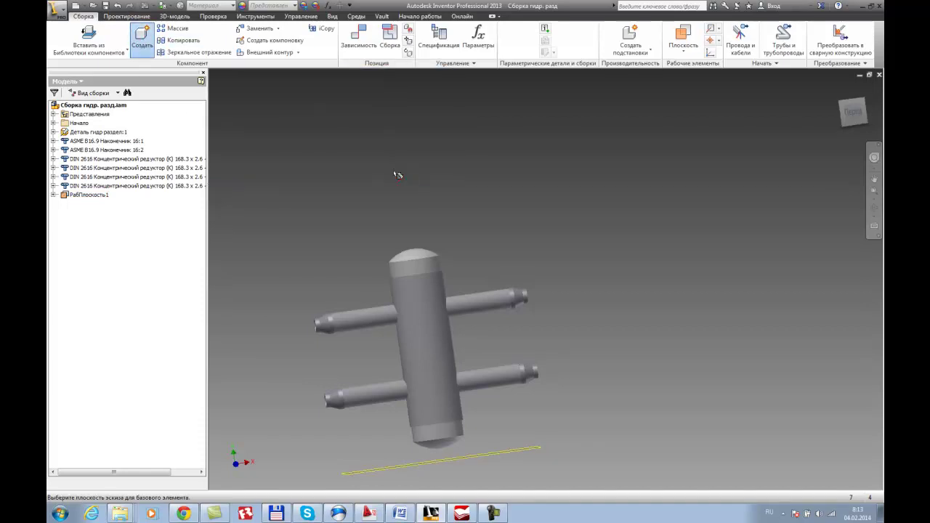
pyautogui.click(534, 339)
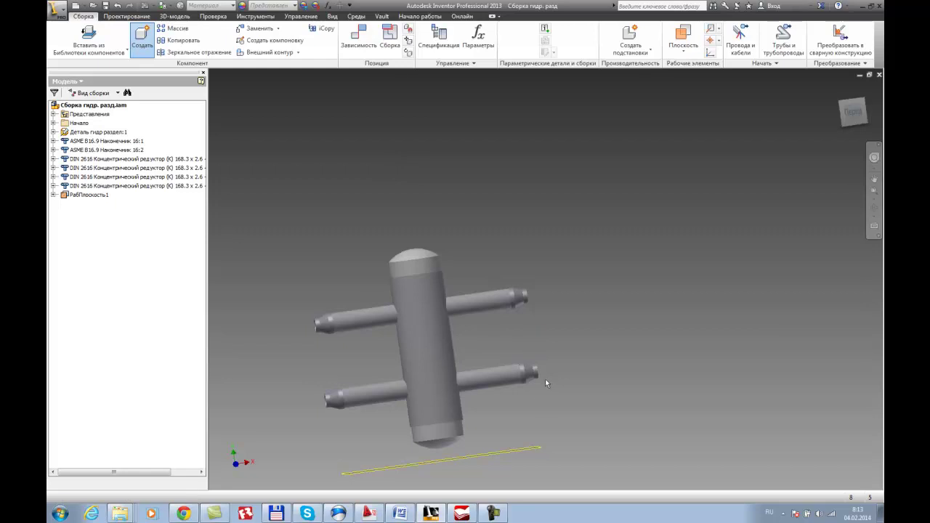
pyautogui.press('F6')
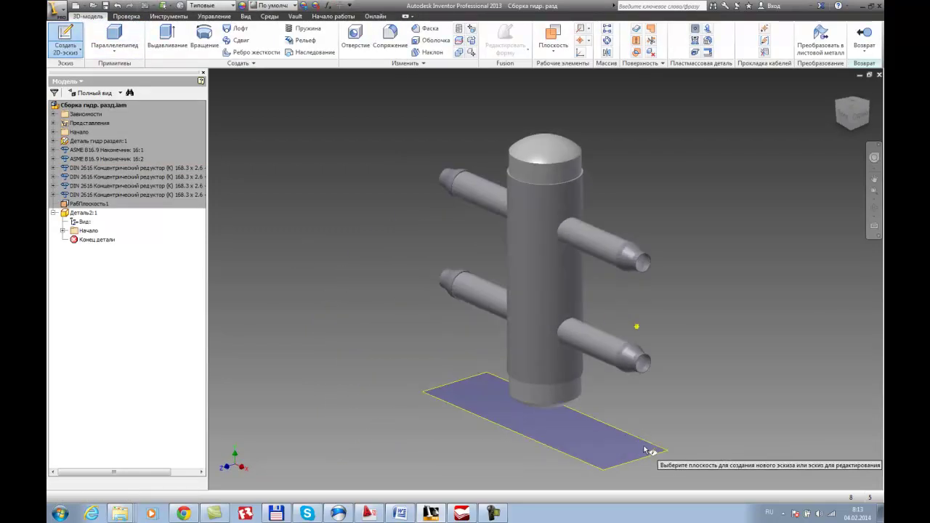
pyautogui.click(648, 444)
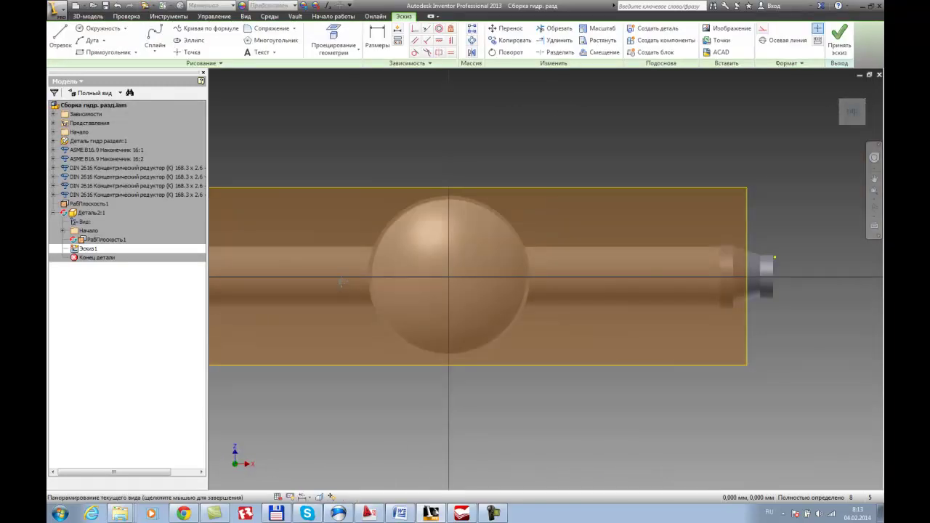
# Project the separator body's circular edge into the sketch as a reference circle.
pyautogui.click(334, 42)
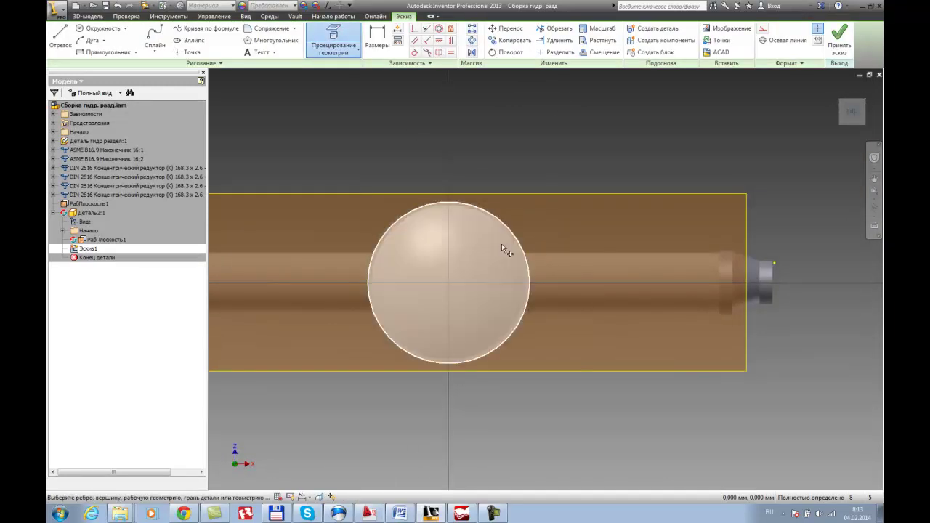
pyautogui.click(512, 247)
pyautogui.scroll(3, 513, 247)
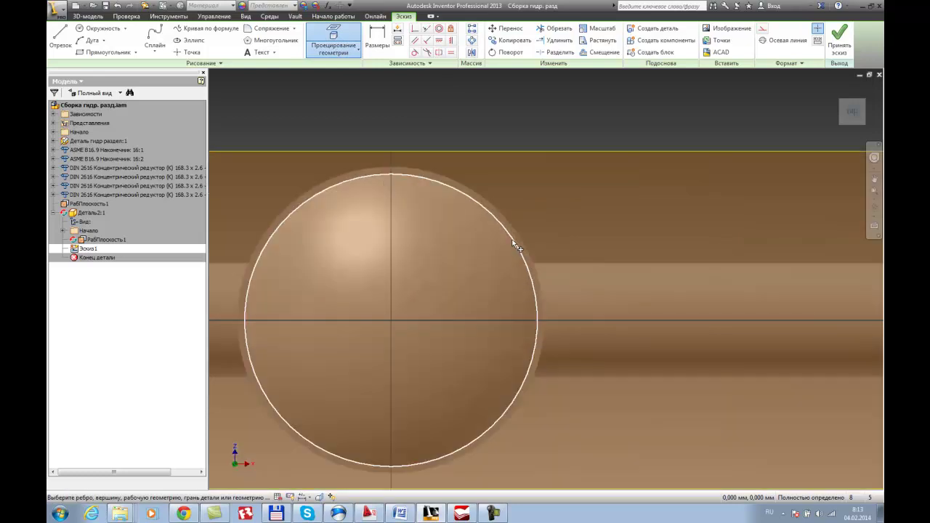
pyautogui.scroll(-5, 513, 248)
pyautogui.moveTo(490, 265); pyautogui.dragTo(482, 285, button='middle')
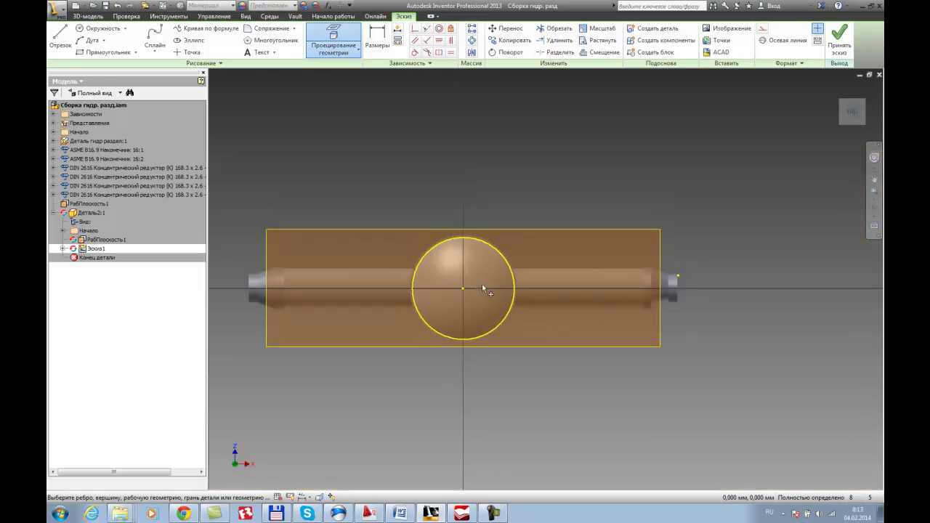
pyautogui.press('Escape')
pyautogui.moveTo(539, 224); pyautogui.dragTo(527, 232, button='middle')
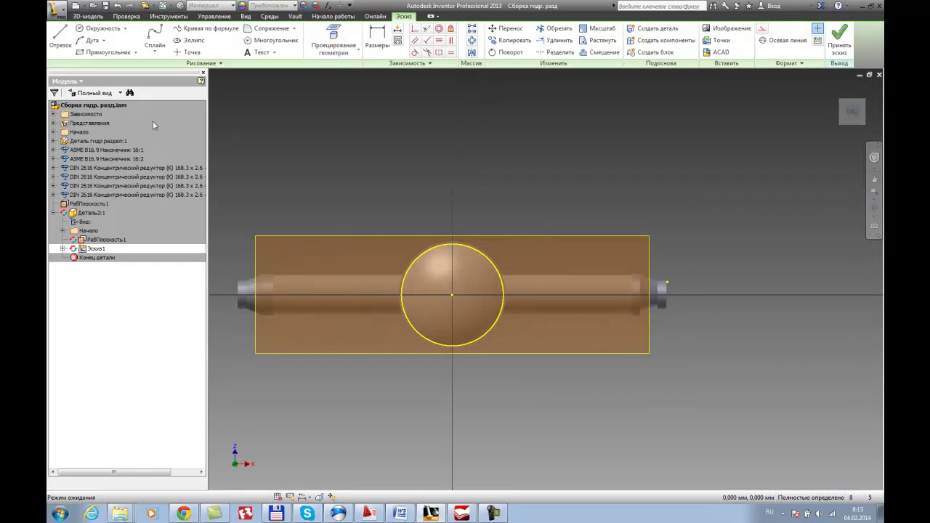
# Sketch a 70 by 70 mm square inside the upper-left part of the projected circle.
pyautogui.click(88, 52)
pyautogui.scroll(3, 540, 312)
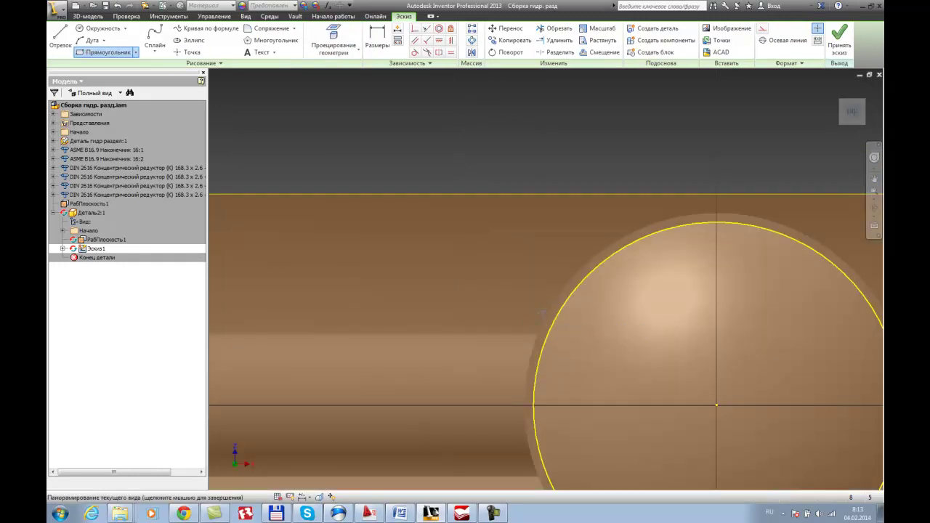
pyautogui.moveTo(540, 312); pyautogui.dragTo(328, 262, button='middle')
pyautogui.click(312, 223)
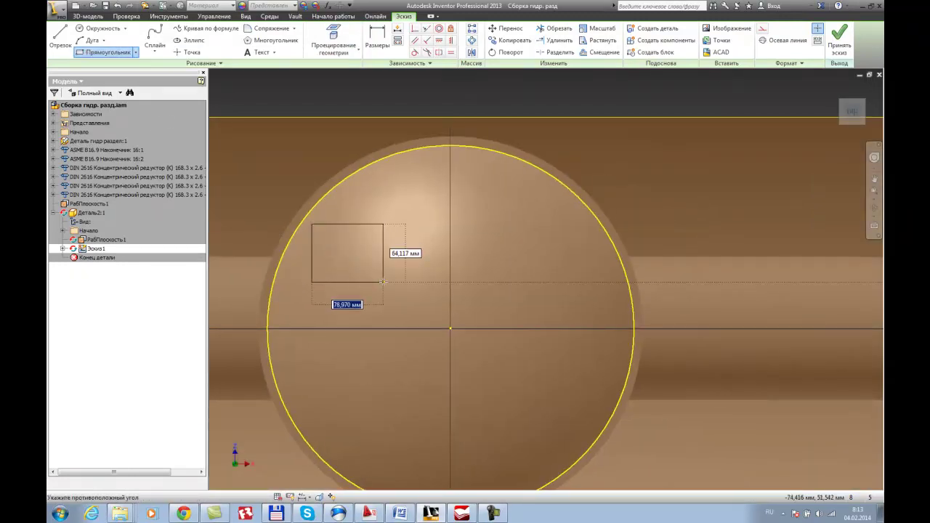
pyautogui.write('70')
pyautogui.press('Tab')
pyautogui.write('7')
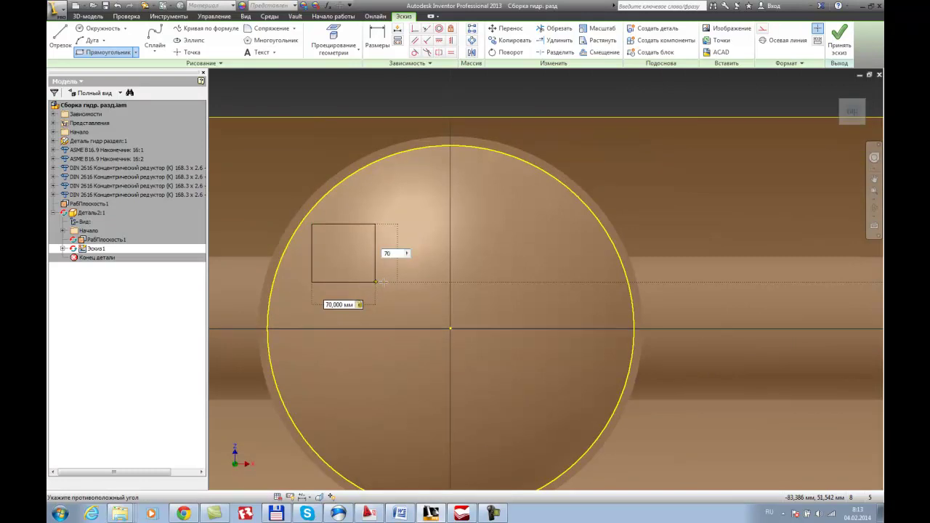
pyautogui.press('Return')
pyautogui.press('Escape')
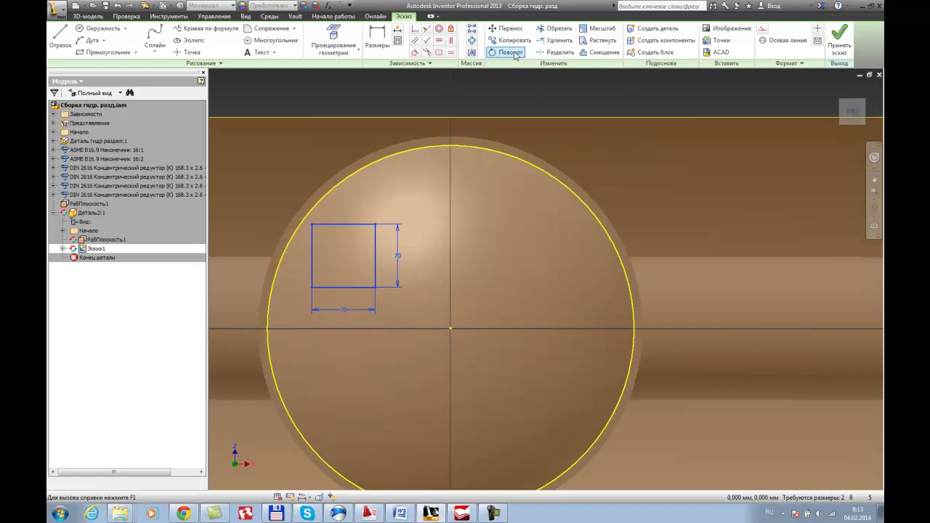
# Move the square by its upper-left corner so that this corner sits on the projected circle.
pyautogui.click(518, 29)
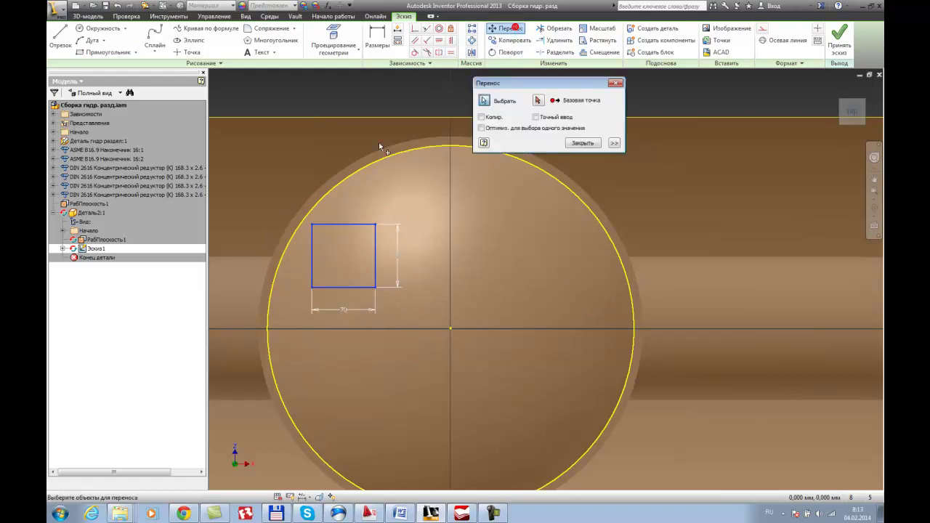
pyautogui.click(538, 101)
pyautogui.click(312, 223)
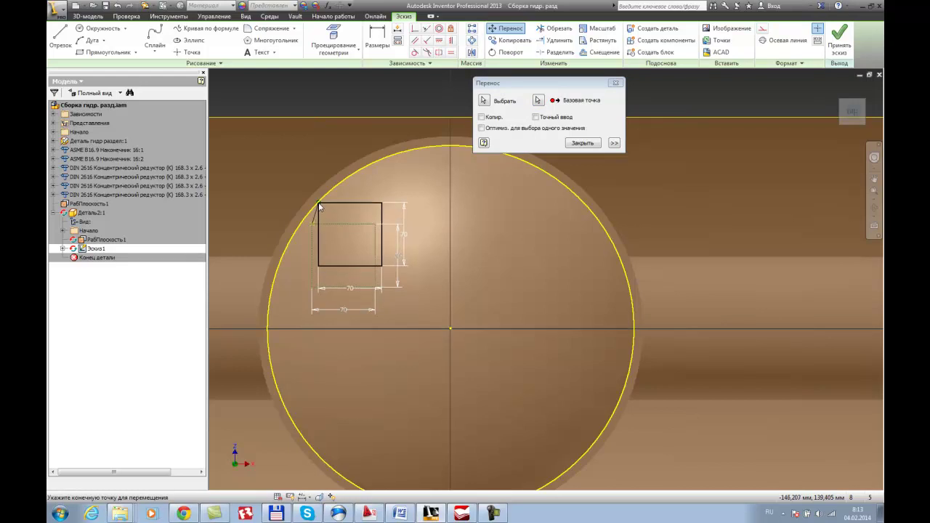
pyautogui.click(319, 208)
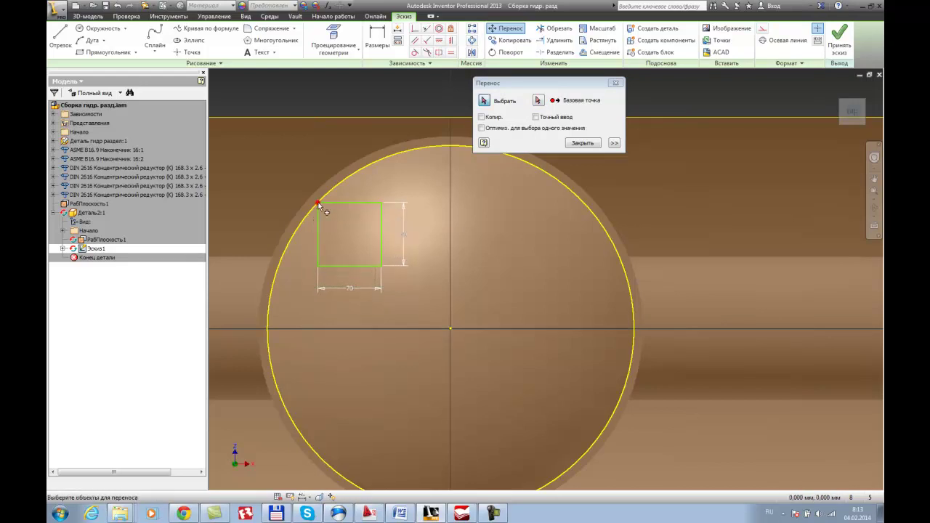
pyautogui.moveTo(290, 179); pyautogui.dragTo(424, 297)
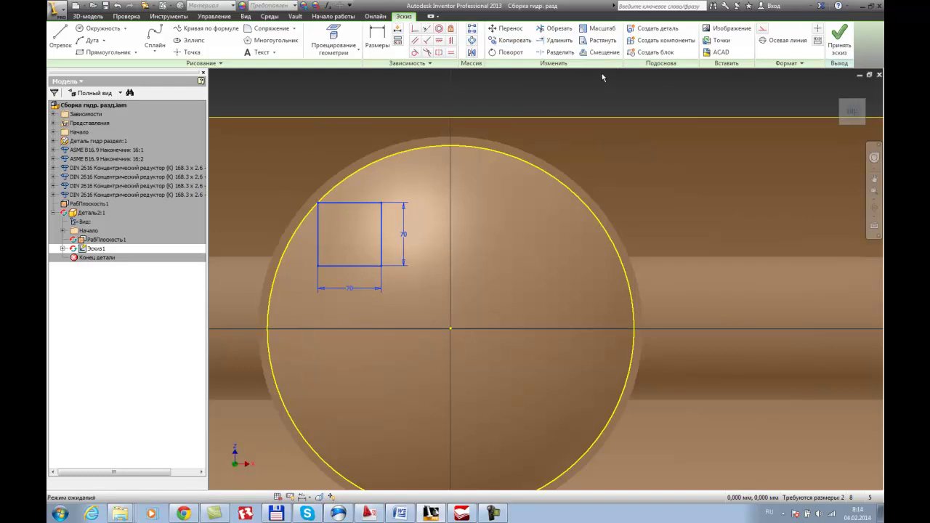
# Pattern the square circularly about the projected circle's centre, four instances over 360 degrees, and finish the sketch.
pyautogui.click(472, 41)
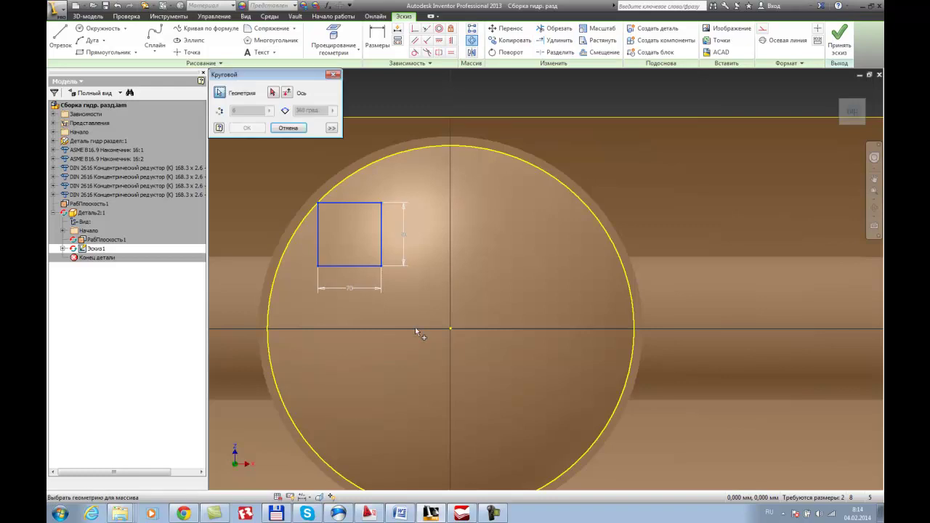
pyautogui.click(279, 93)
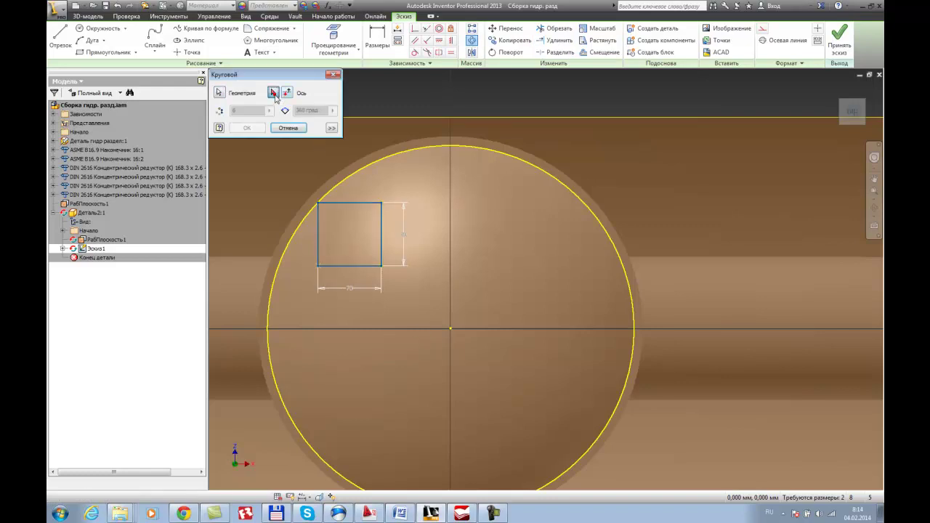
pyautogui.click(450, 328)
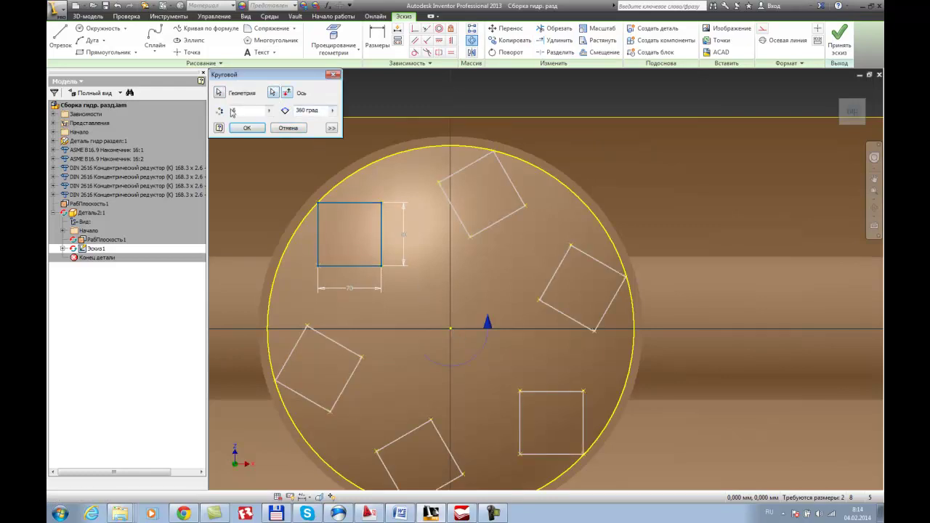
pyautogui.write('4')
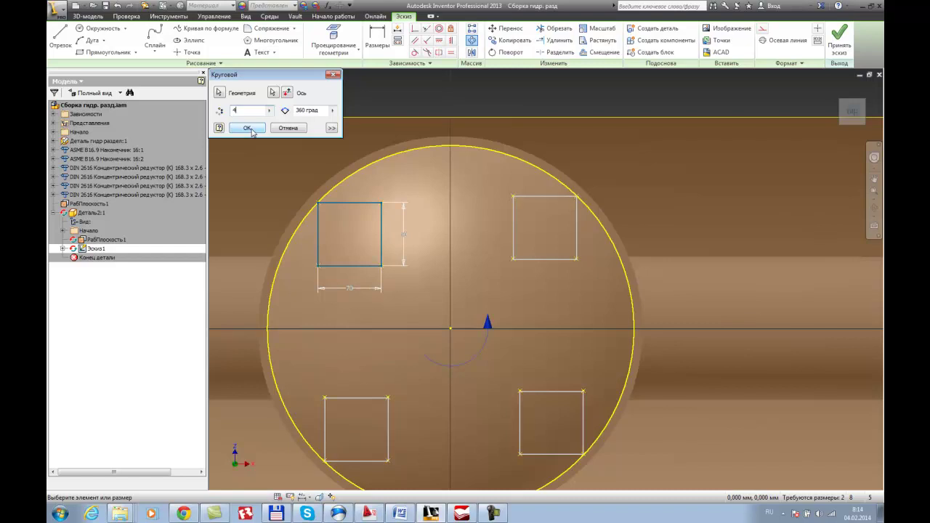
pyautogui.click(248, 128)
pyautogui.scroll(-5, 485, 251)
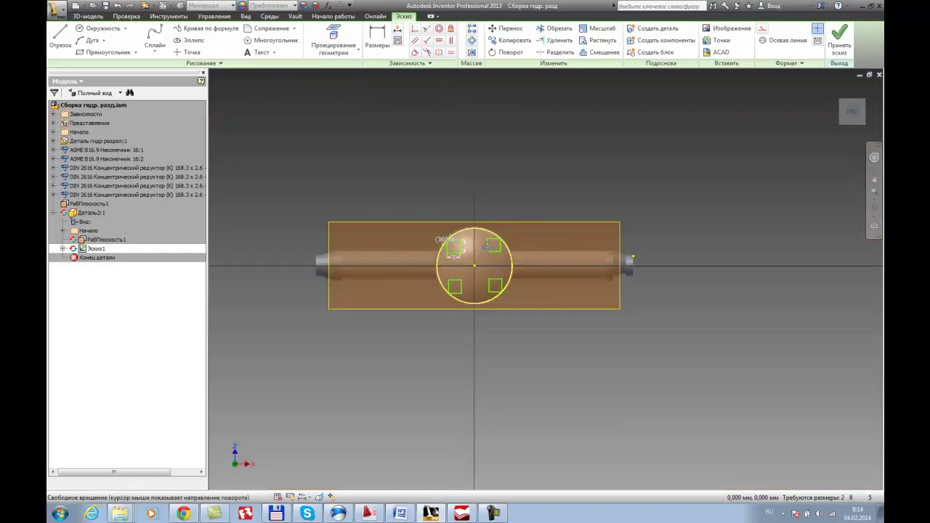
pyautogui.press('F6')
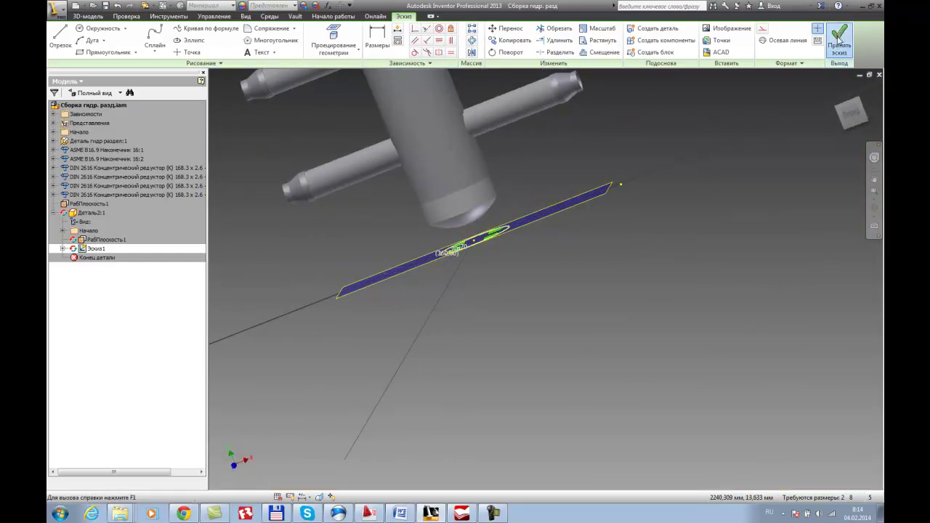
pyautogui.click(840, 38)
# Extrude all four patterned squares upward from the work plane to the lower end cap as solid support legs.
pyautogui.keyDown('shift'); pyautogui.moveTo(519, 277); pyautogui.dragTo(558, 276, button='middle'); pyautogui.keyUp('shift')
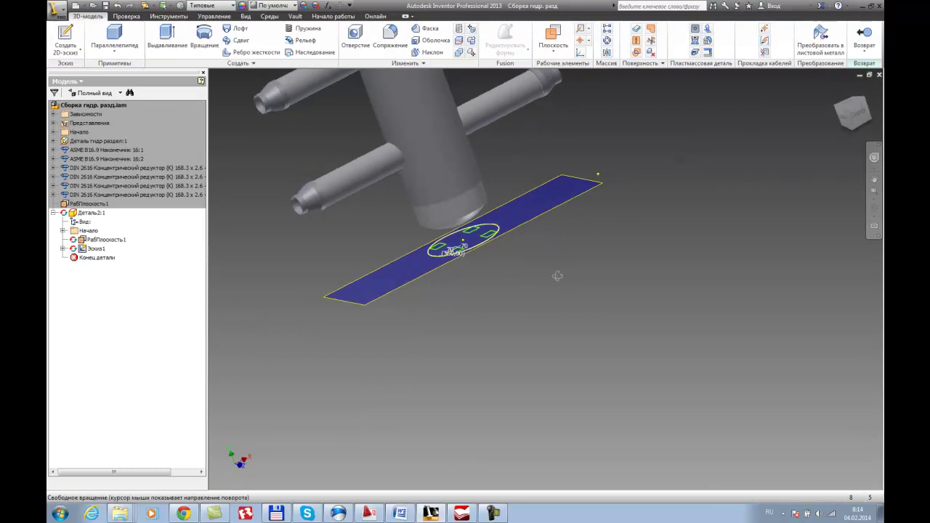
pyautogui.click(168, 36)
pyautogui.scroll(5, 476, 240)
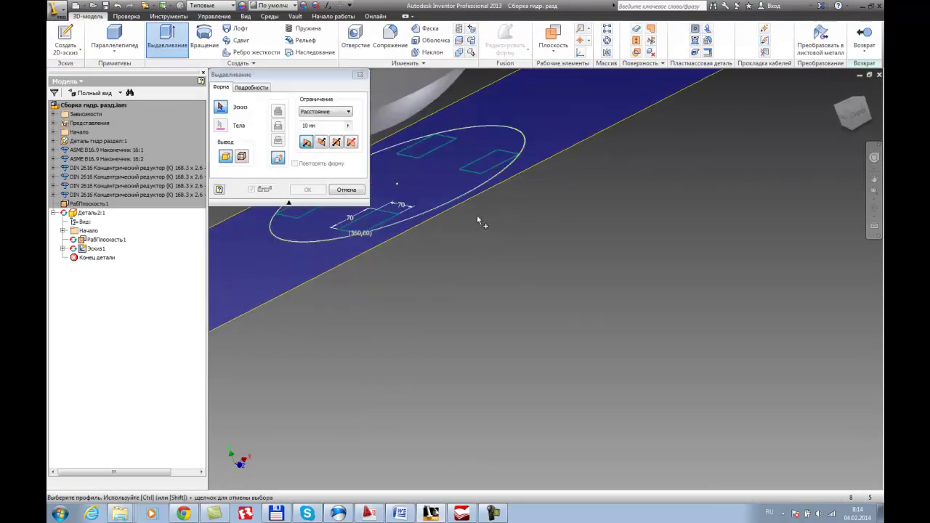
pyautogui.moveTo(480, 223); pyautogui.dragTo(567, 348, button='middle')
pyautogui.click(585, 298)
pyautogui.click(580, 285)
pyautogui.click(455, 353)
pyautogui.click(396, 335)
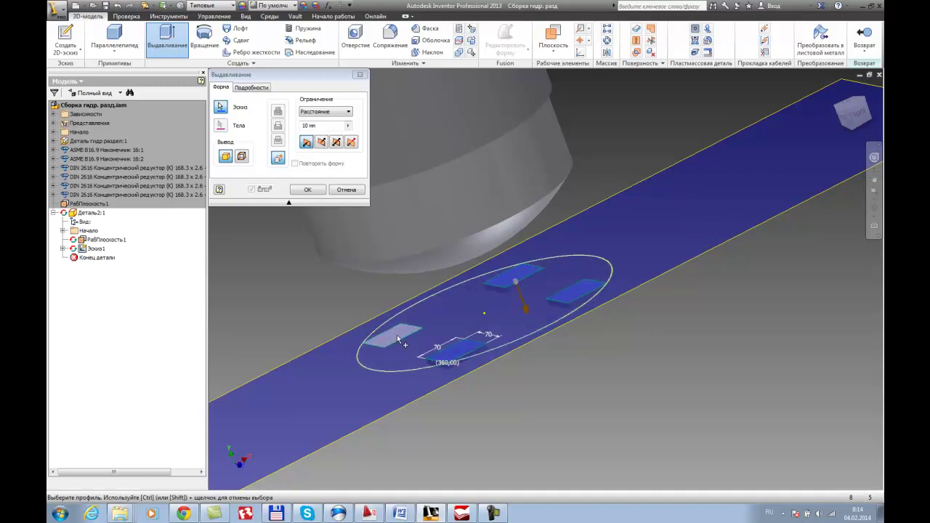
pyautogui.click(323, 143)
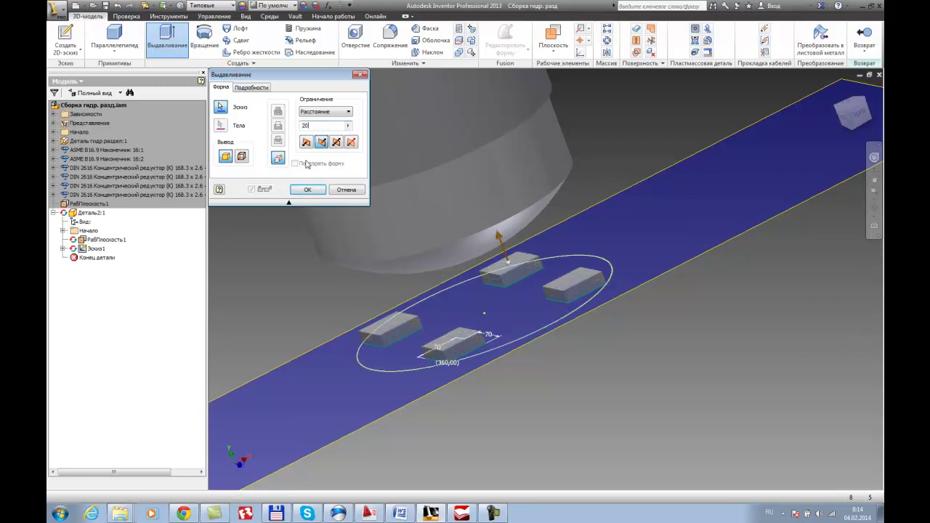
pyautogui.click(307, 189)
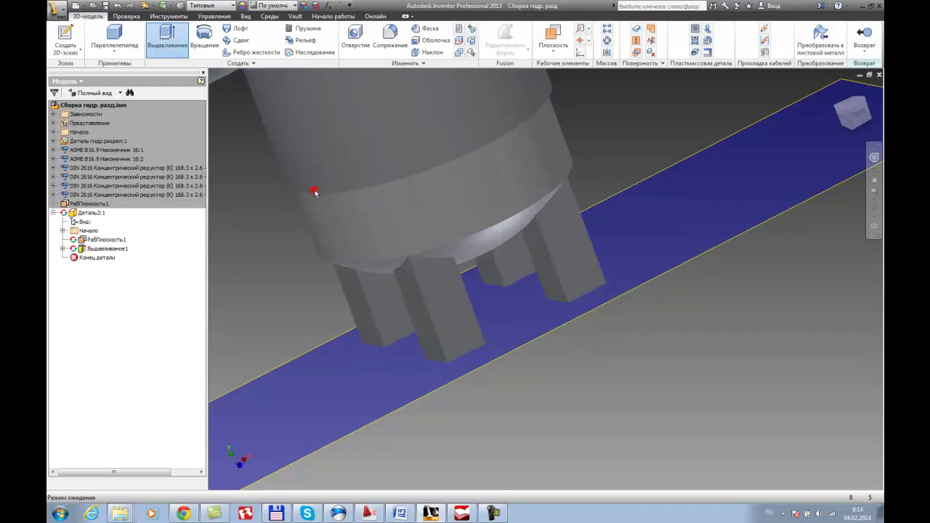
# Finish editing the leg part and return to the separator assembly.
pyautogui.scroll(-5, 536, 296)
pyautogui.keyDown('shift'); pyautogui.moveTo(623, 285); pyautogui.dragTo(578, 314, button='middle'); pyautogui.keyUp('shift')
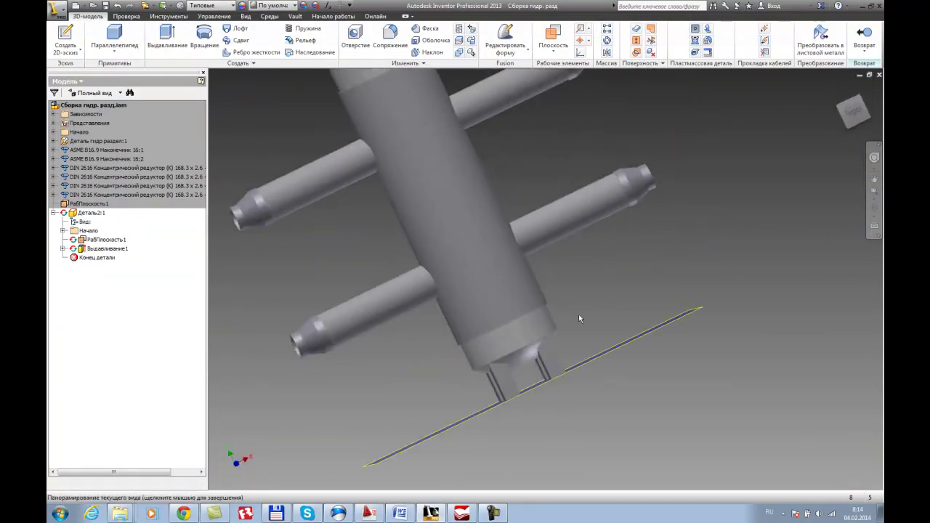
pyautogui.click(52, 213)
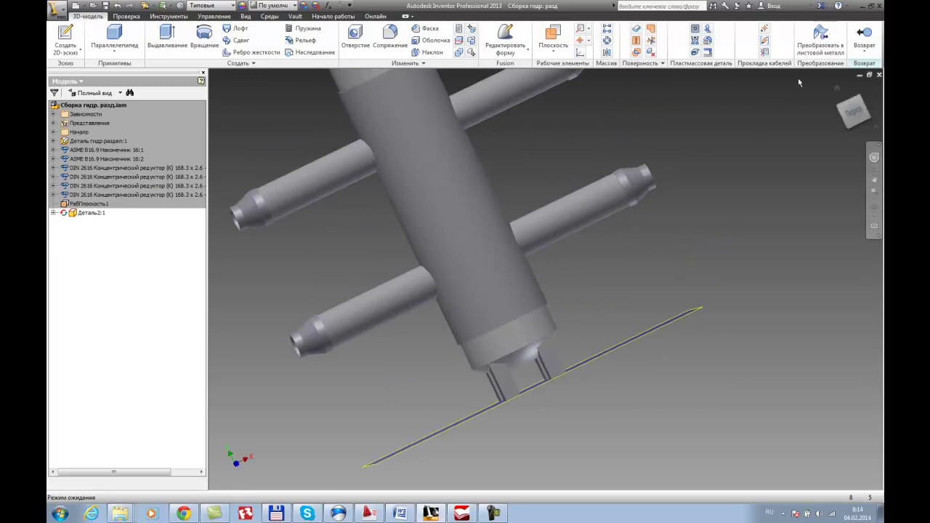
pyautogui.click(864, 38)
pyautogui.press('Home')
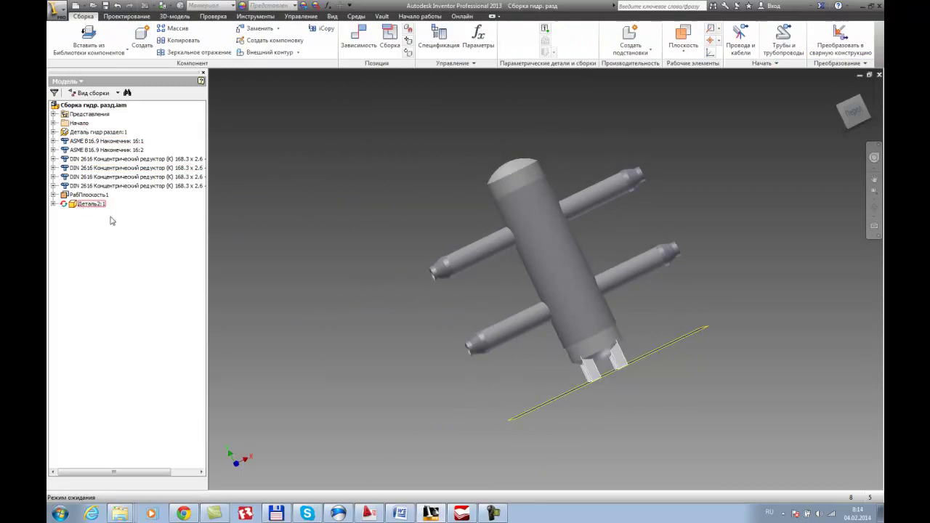
# Create a work plane offset upward from the separator body's upper end face, just above the top of the upper end cap.
pyautogui.click(683, 40)
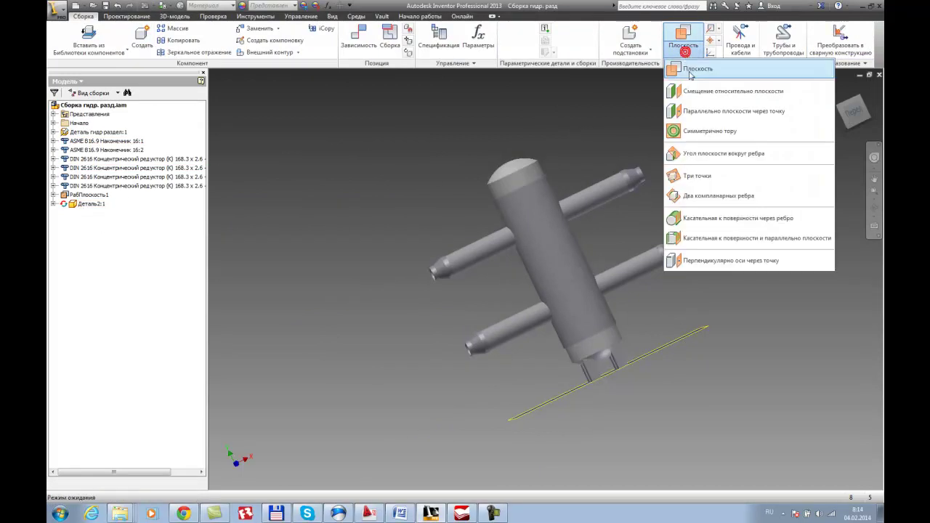
pyautogui.click(694, 93)
pyautogui.keyDown('shift'); pyautogui.moveTo(594, 164); pyautogui.dragTo(509, 182, button='middle'); pyautogui.keyUp('shift')
pyautogui.scroll(5, 523, 195)
pyautogui.click(471, 190)
pyautogui.scroll(-5, 471, 191)
pyautogui.scroll(3, 509, 182)
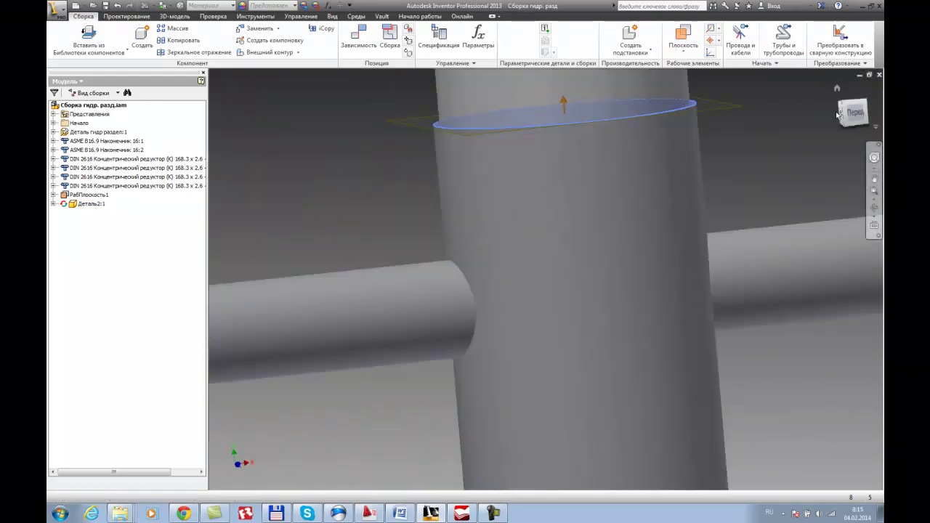
pyautogui.scroll(-5, 654, 140)
pyautogui.scroll(5, 539, 184)
pyautogui.moveTo(540, 196); pyautogui.dragTo(531, 263, button='middle')
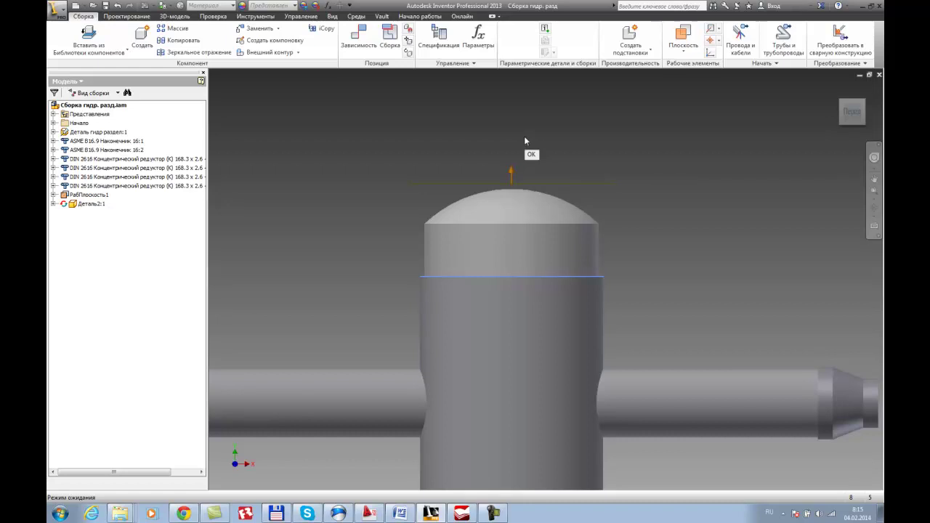
pyautogui.press('Return')
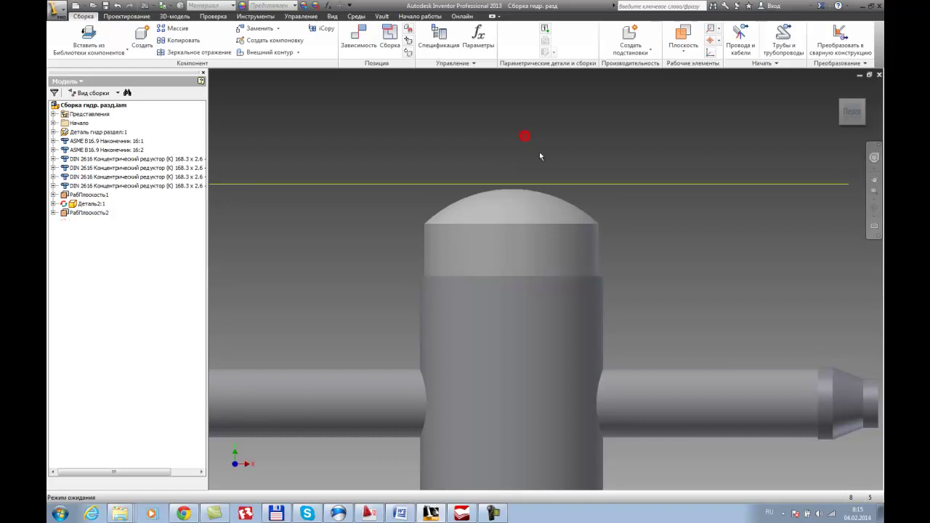
# Create a work plane offset downward from the body's lower end face, just below the lower end cap and above the feet of the legs.
pyautogui.scroll(-5, 599, 207)
pyautogui.moveTo(619, 225)
pyautogui.keyDown('shift'); pyautogui.mouseDown(button='middle')
pyautogui.moveTo(650, 242)
pyautogui.moveTo(625, 218)
pyautogui.mouseUp(button='middle'); pyautogui.keyUp('shift')
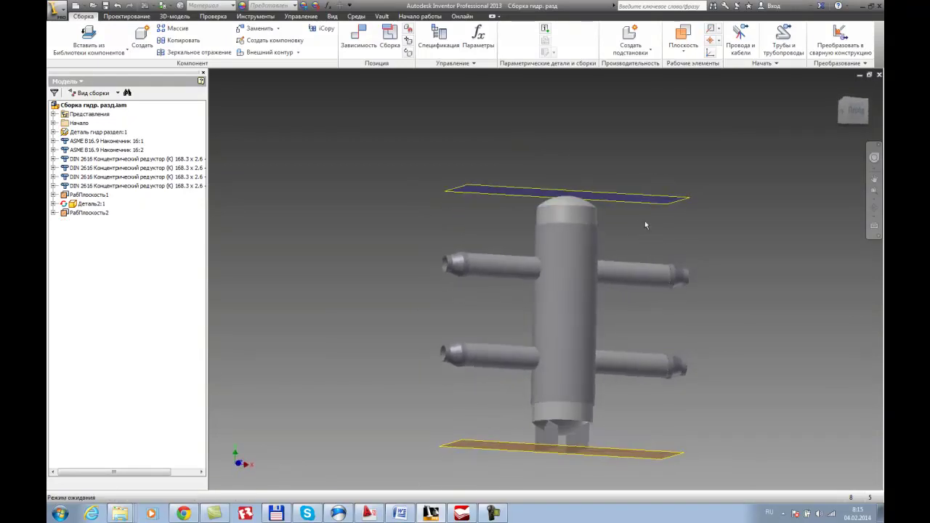
pyautogui.click(689, 57)
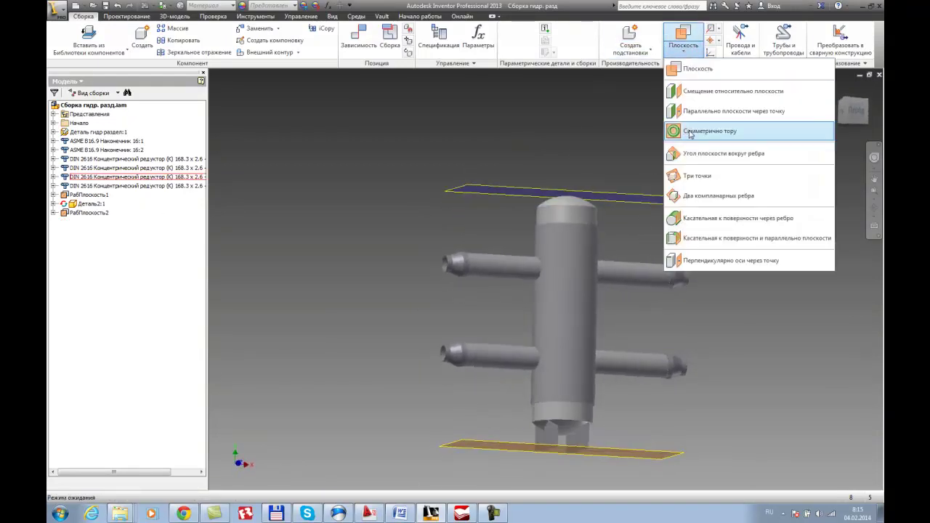
pyautogui.click(709, 91)
pyautogui.scroll(5, 596, 420)
pyautogui.scroll(3, 597, 418)
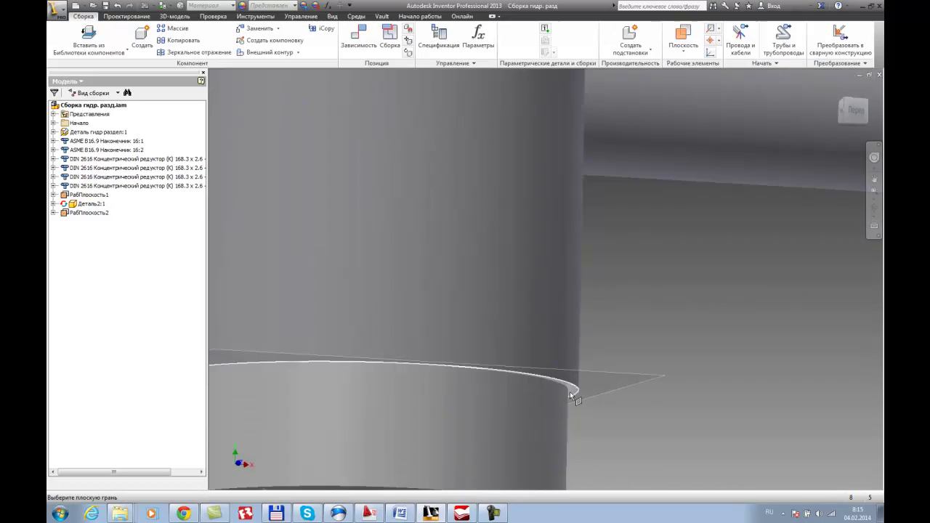
pyautogui.click(572, 395)
pyautogui.scroll(-8, 572, 395)
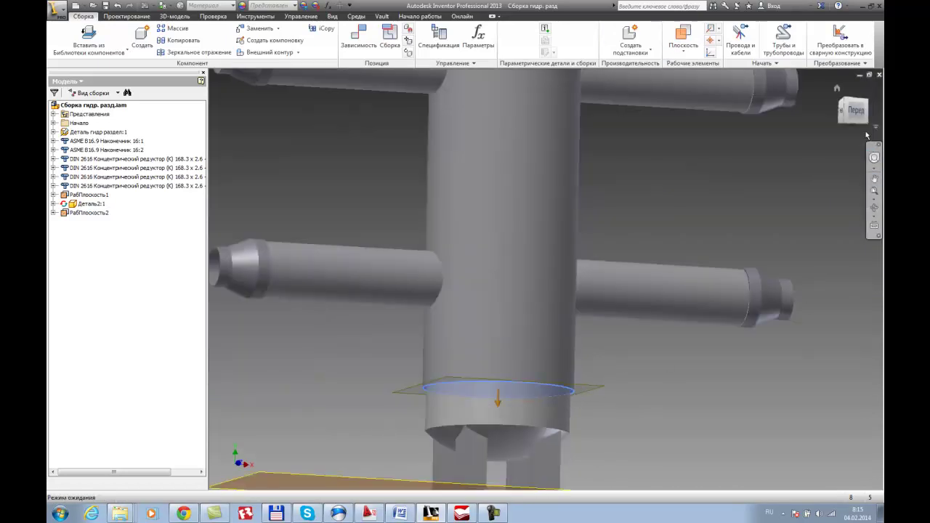
pyautogui.click(858, 110)
pyautogui.scroll(5, 648, 380)
pyautogui.moveTo(452, 125); pyautogui.dragTo(502, 256, button='middle')
pyautogui.click(491, 196)
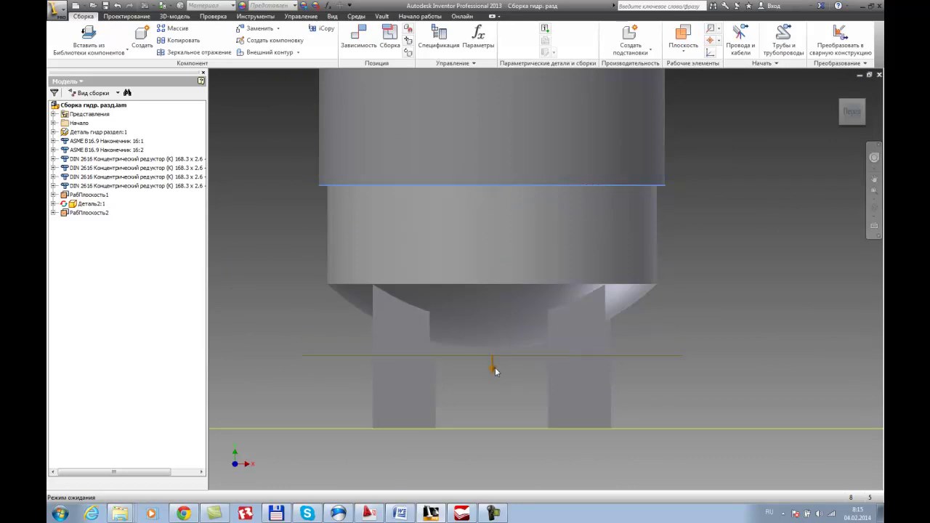
pyautogui.click(508, 420)
# Create a new in-place part with the standard template and start its sketch on the work plane above the upper end cap.
pyautogui.scroll(-5, 544, 386)
pyautogui.keyDown('shift'); pyautogui.moveTo(551, 380); pyautogui.dragTo(574, 396, button='middle'); pyautogui.keyUp('shift')
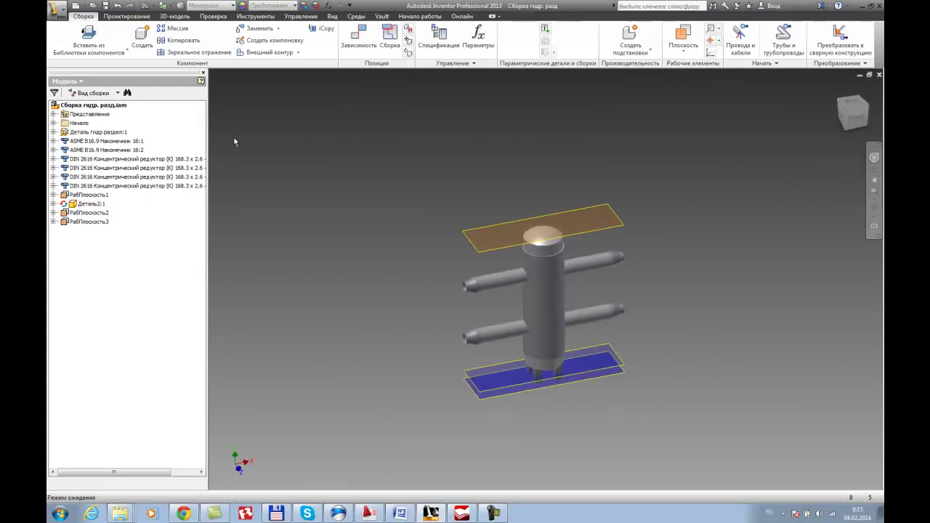
pyautogui.click(140, 37)
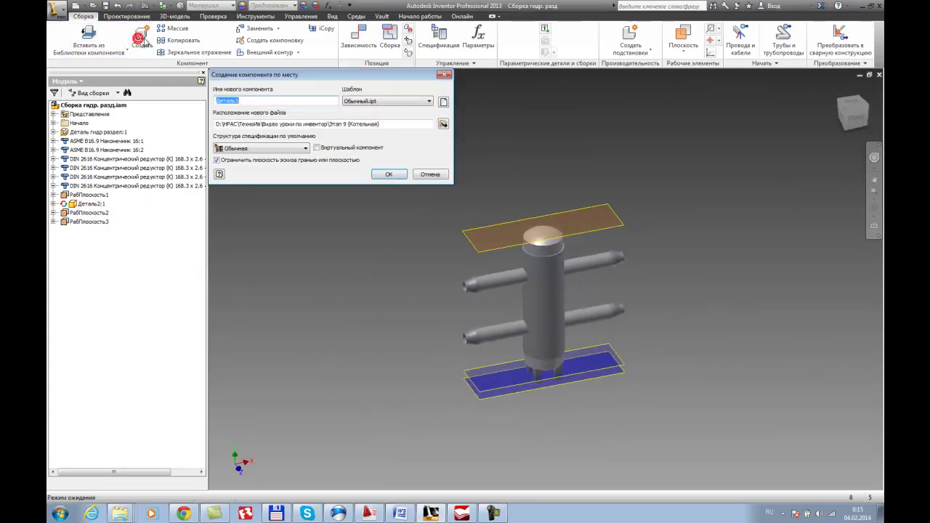
pyautogui.click(387, 174)
pyautogui.click(471, 200)
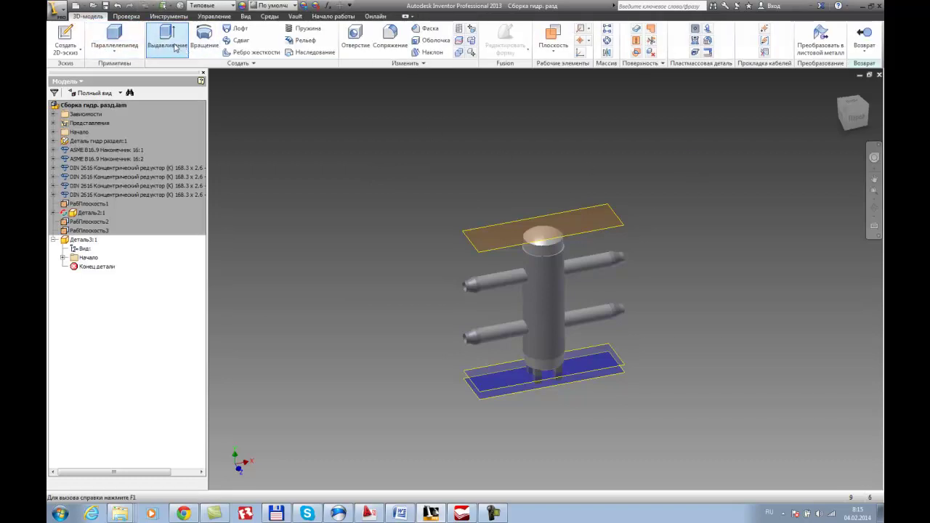
pyautogui.click(65, 38)
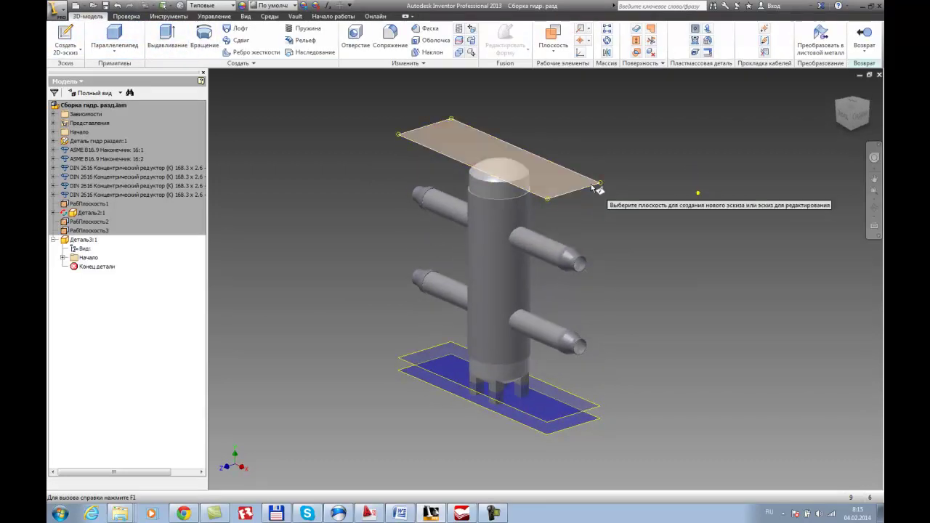
pyautogui.click(581, 195)
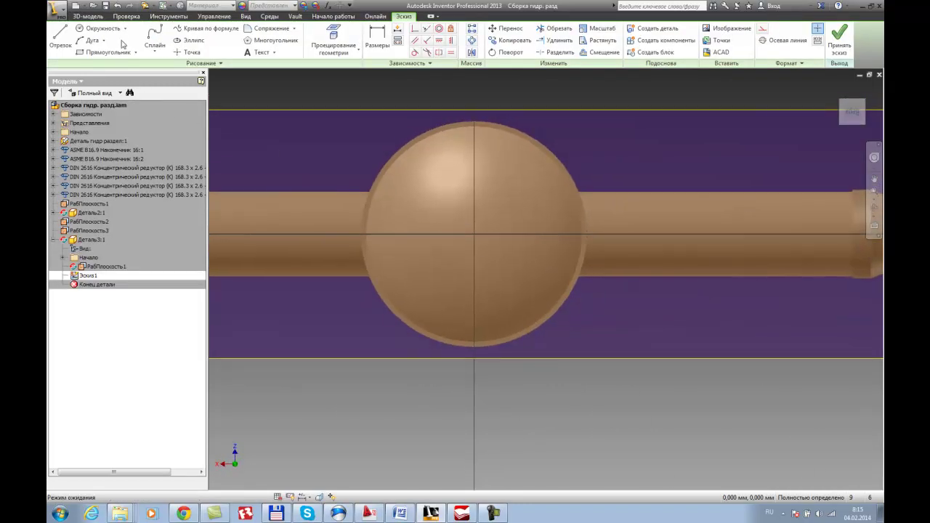
# Sketch a 20 mm diameter circle centred on the sketch origin above the upper end cap and finish the sketch.
pyautogui.click(98, 29)
pyautogui.click(473, 234)
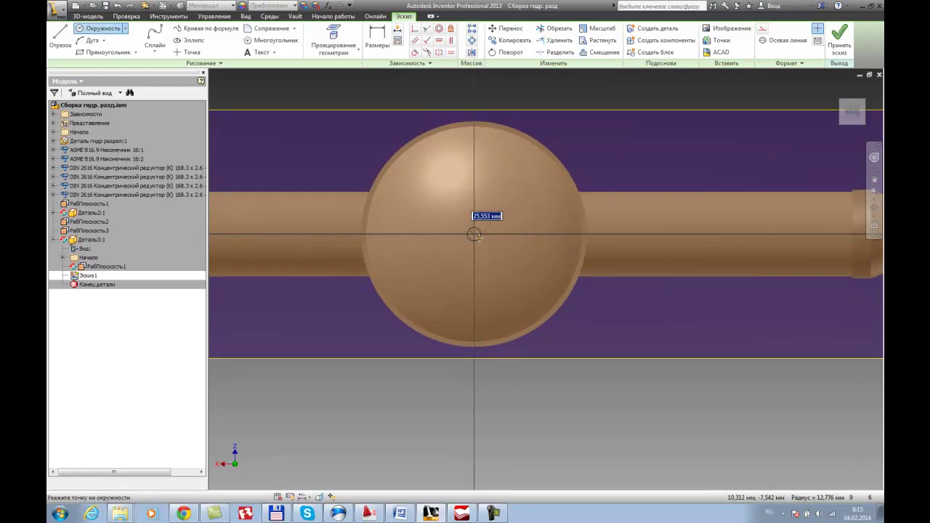
pyautogui.press('Return')
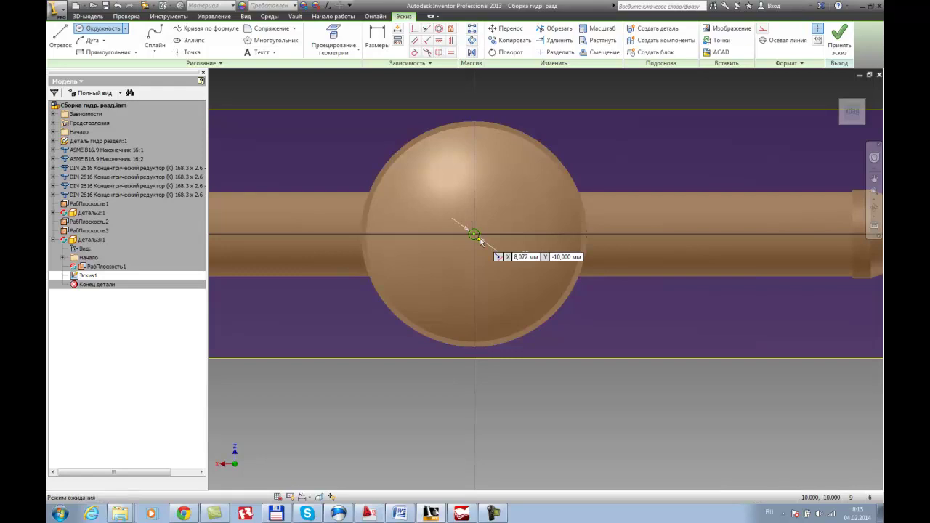
pyautogui.press('Escape')
pyautogui.scroll(-3, 534, 298)
pyautogui.keyDown('shift'); pyautogui.moveTo(544, 311); pyautogui.dragTo(547, 363, button='middle'); pyautogui.keyUp('shift')
pyautogui.click(846, 44)
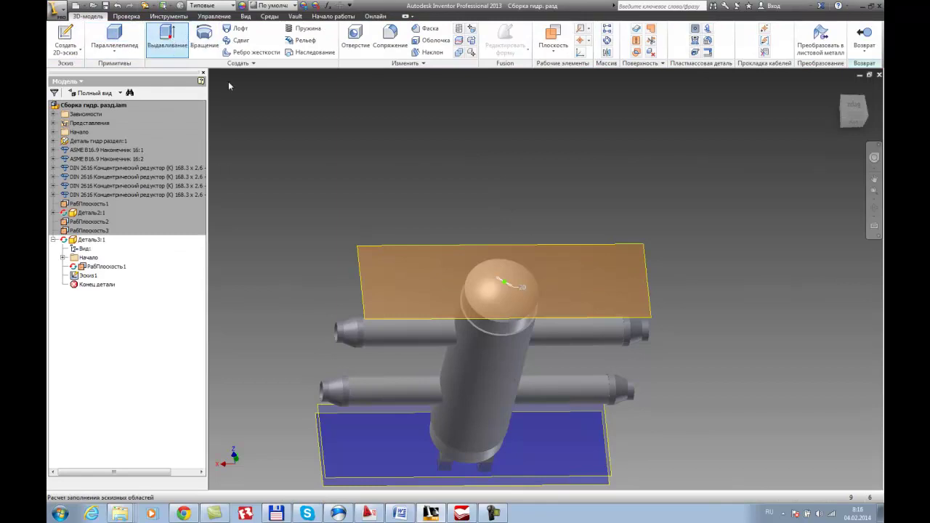
# Extrude the 20 mm circle downward from the work plane toward the upper end cap as a solid.
pyautogui.click(167, 40)
pyautogui.scroll(3, 525, 291)
pyautogui.keyDown('shift'); pyautogui.moveTo(592, 302); pyautogui.dragTo(591, 264, button='middle'); pyautogui.keyUp('shift')
pyautogui.moveTo(546, 338); pyautogui.dragTo(473, 277, button='middle')
pyautogui.click(322, 143)
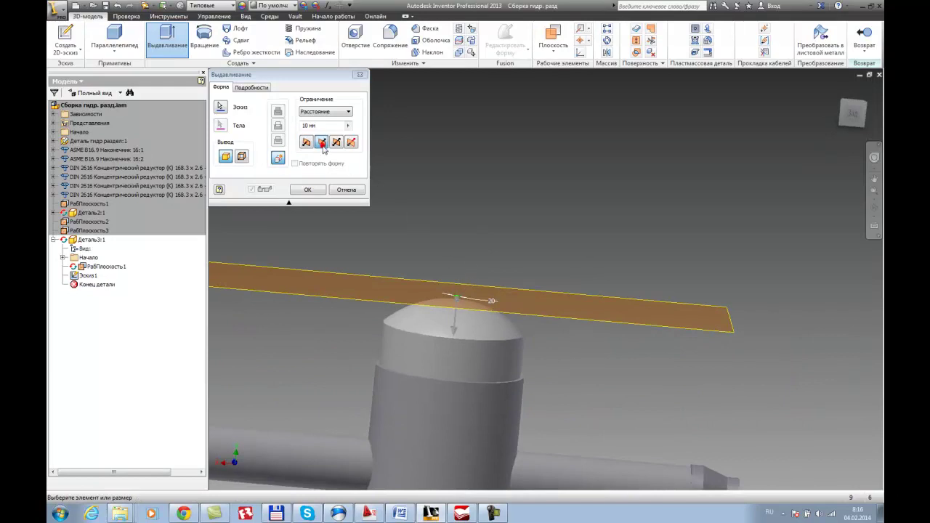
pyautogui.scroll(3, 529, 301)
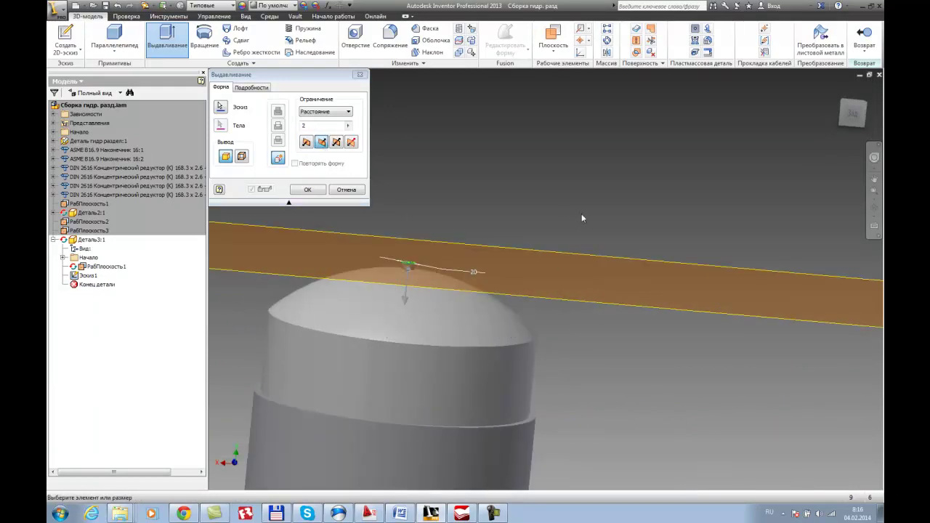
pyautogui.click(545, 279)
pyautogui.press('F5')
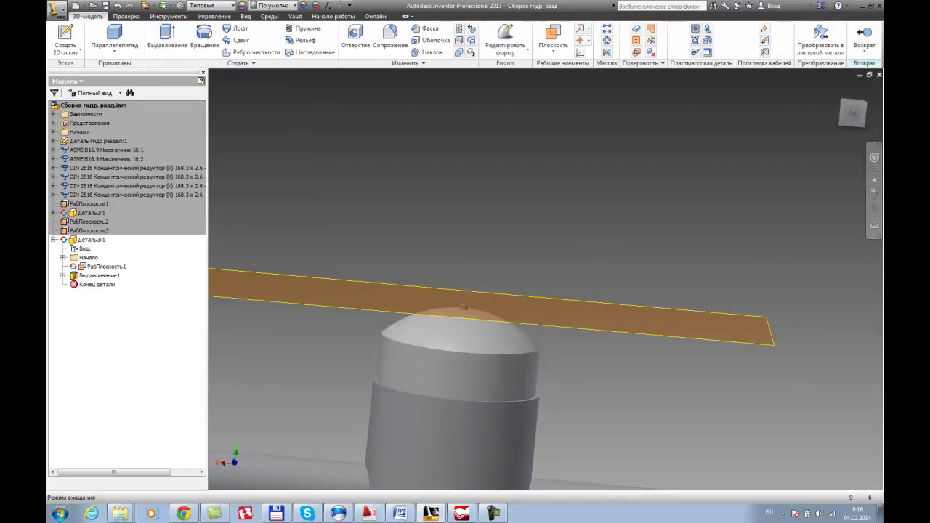
pyautogui.press('F5')
pyautogui.keyDown('shift'); pyautogui.moveTo(544, 391); pyautogui.dragTo(576, 387, button='middle'); pyautogui.keyUp('shift')
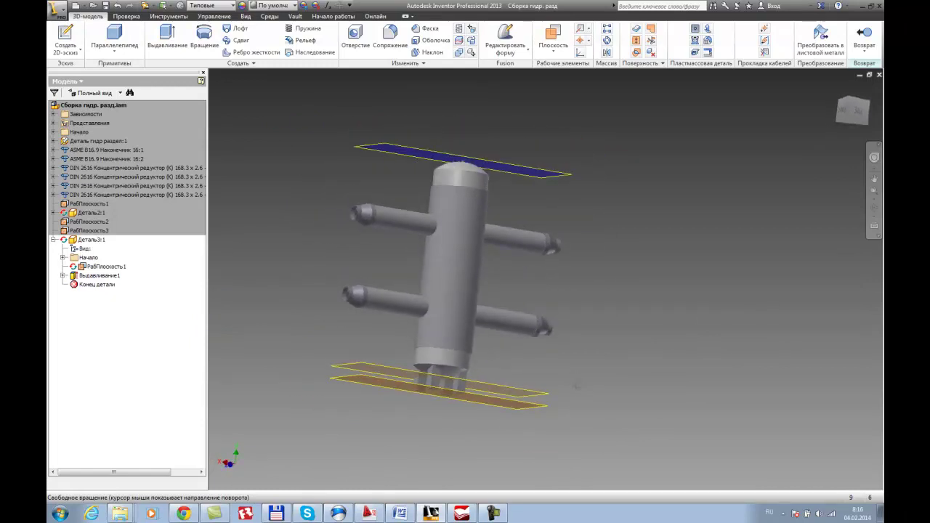
# Return to the assembly, create a new in-place part with the standard template and start its sketch on the work plane just below the lower end cap.
pyautogui.click(860, 37)
pyautogui.click(51, 231)
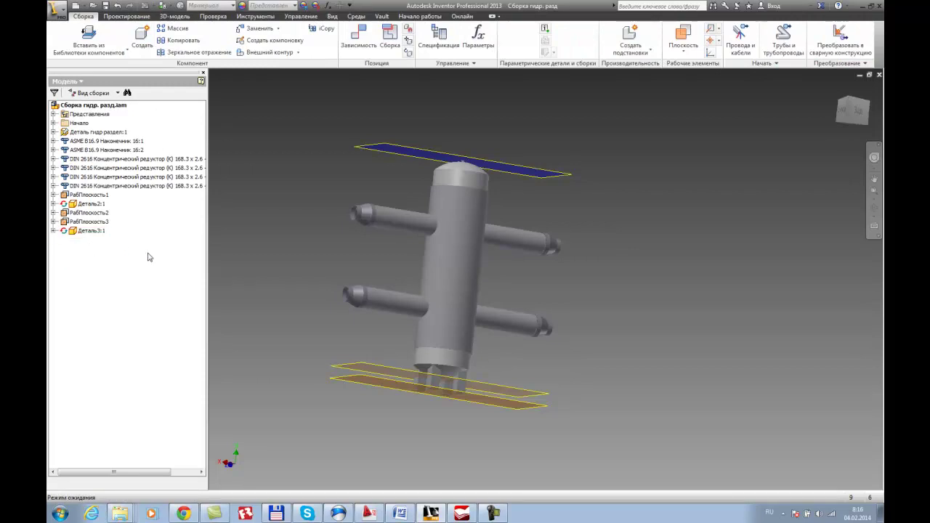
pyautogui.click(142, 37)
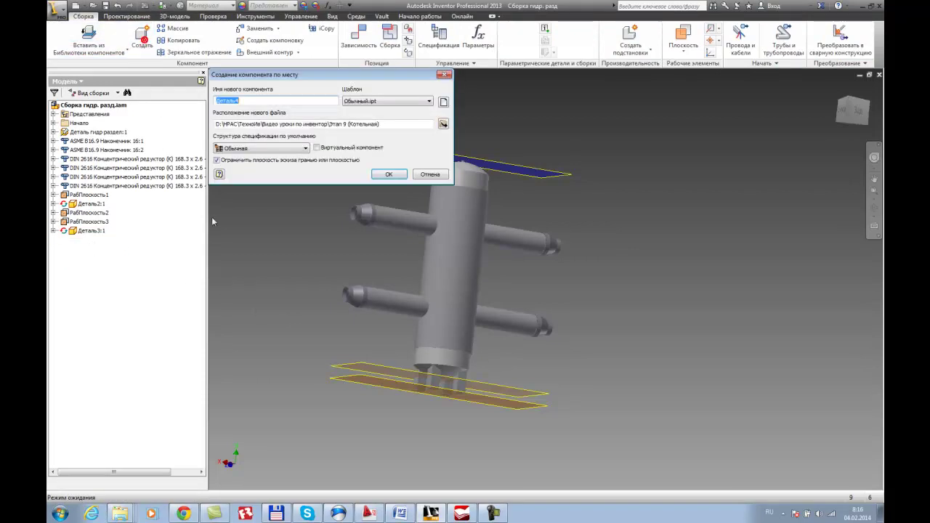
pyautogui.click(390, 175)
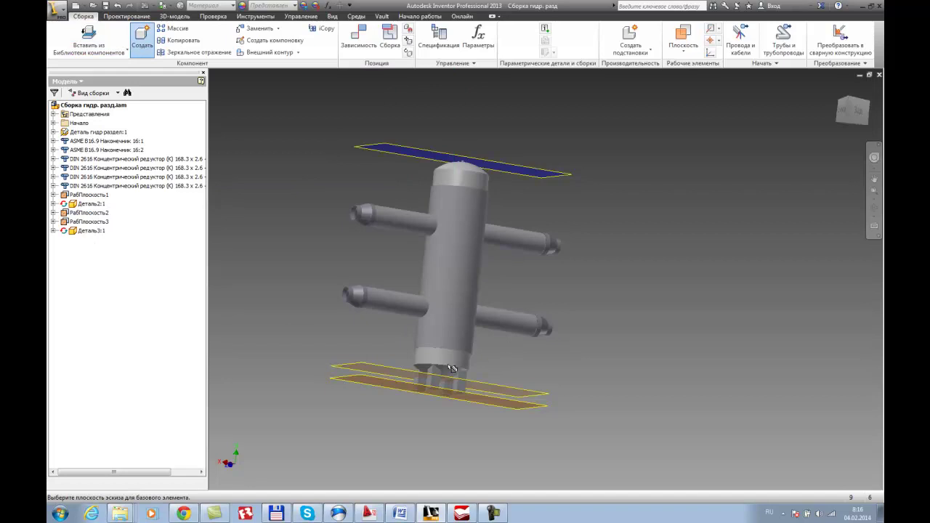
pyautogui.click(513, 392)
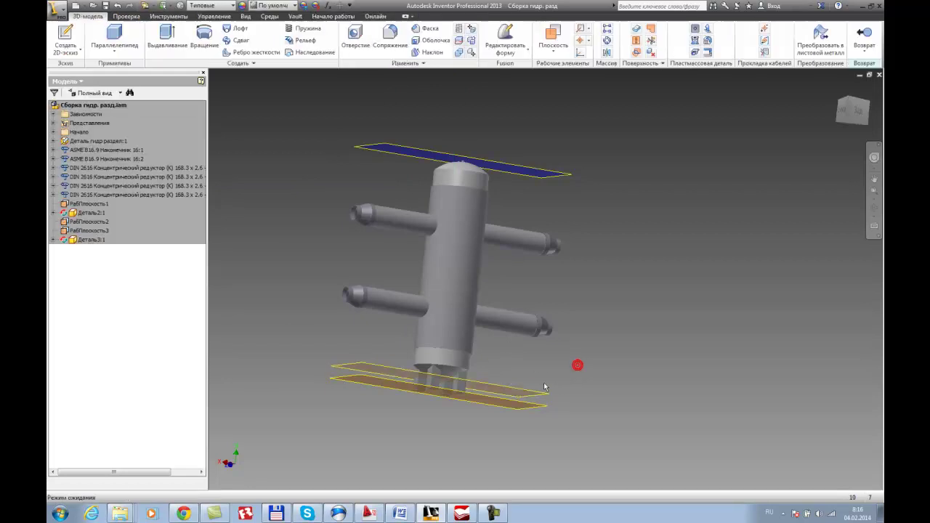
pyautogui.click(65, 32)
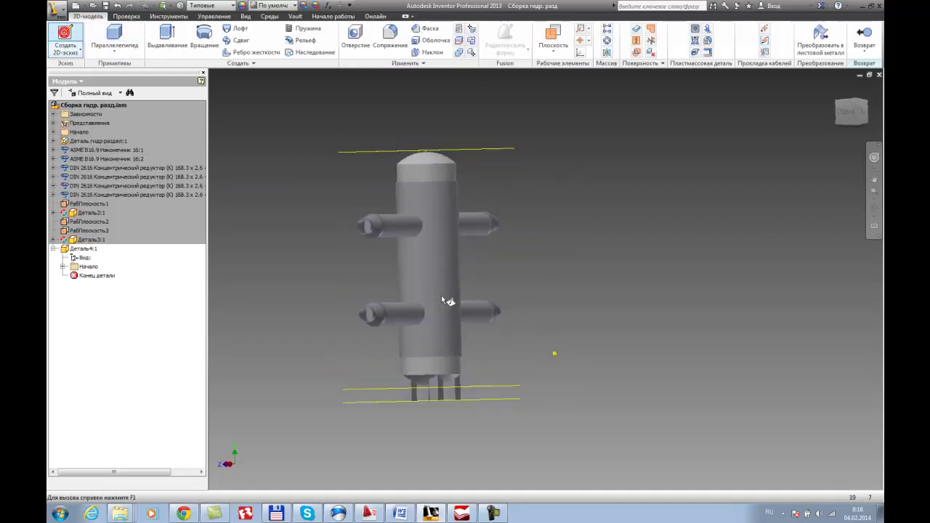
pyautogui.click(476, 410)
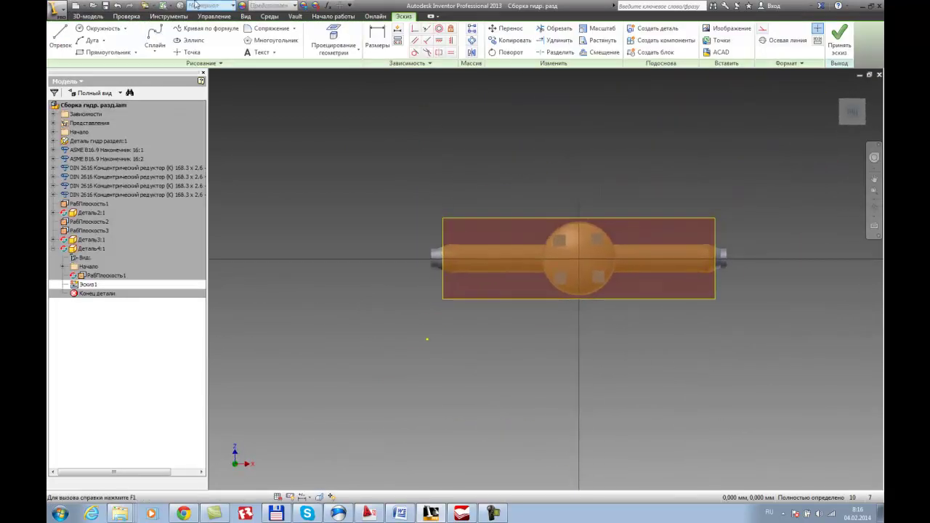
# Sketch a 20 mm diameter circle centred on the sketch origin below the lower end cap and finish the sketch.
pyautogui.click(99, 29)
pyautogui.scroll(3, 604, 276)
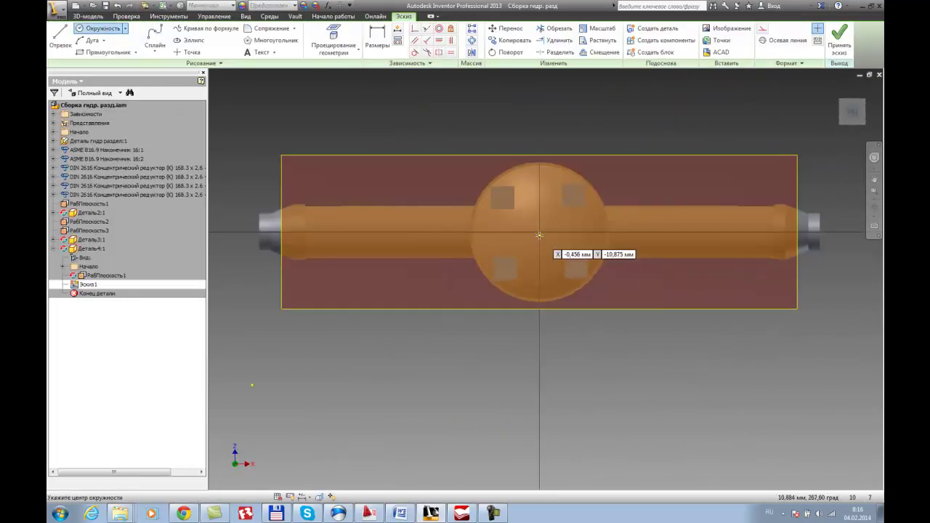
pyautogui.click(578, 258)
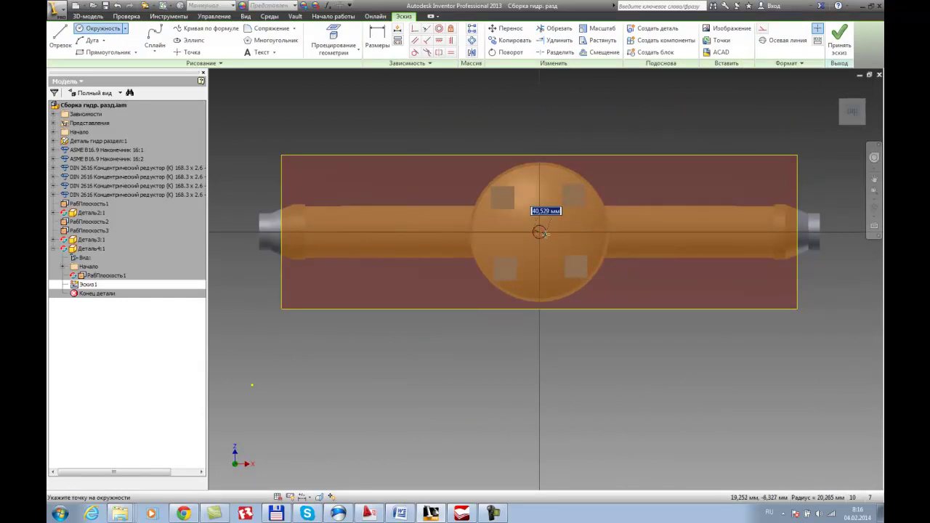
pyautogui.press('Return')
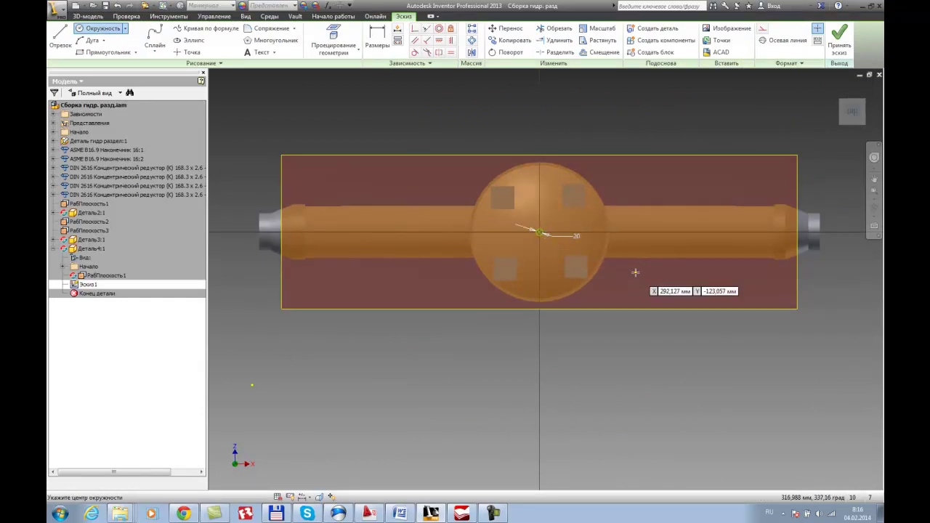
pyautogui.click(837, 92)
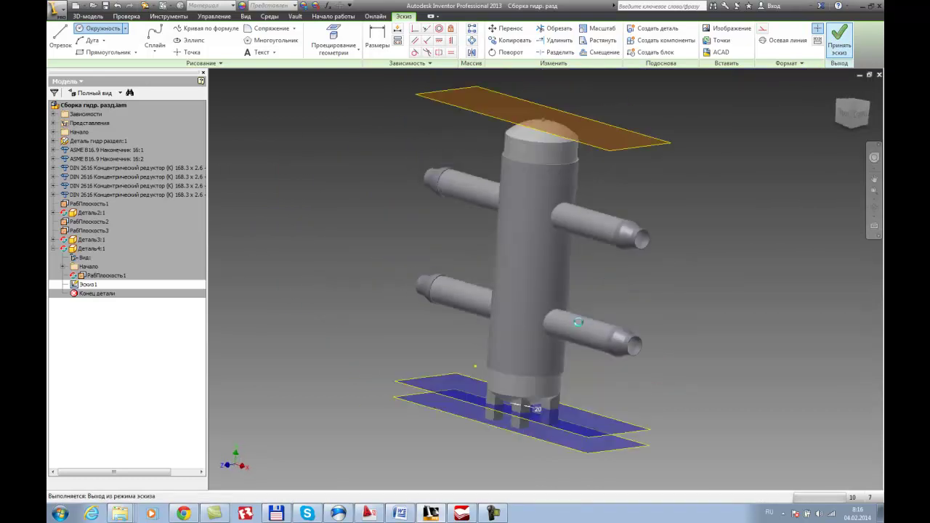
pyautogui.hotkey('ctrl', 'Return')
# Extrude the 20 mm circle 20 mm upward toward the lower end cap as a solid and return to the assembly.
pyautogui.keyDown('shift'); pyautogui.moveTo(529, 401); pyautogui.dragTo(597, 413, button='middle'); pyautogui.keyUp('shift')
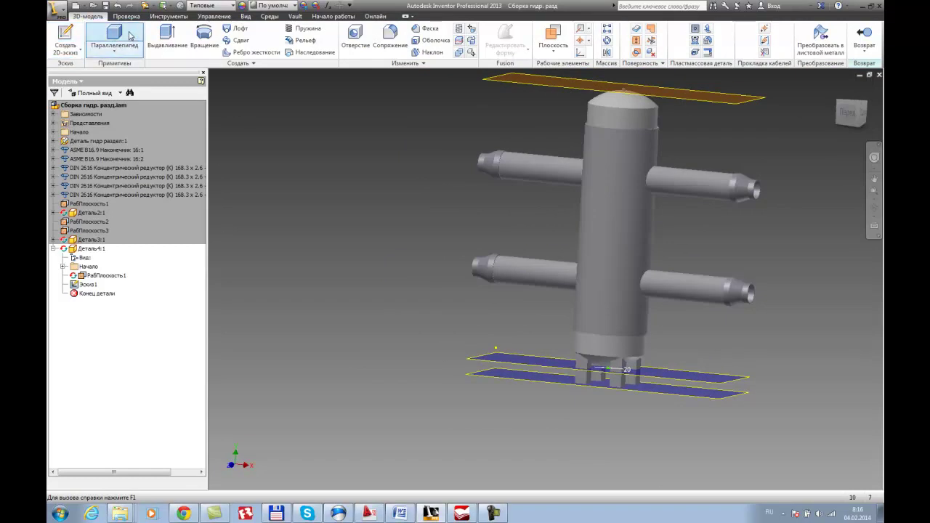
pyautogui.click(166, 36)
pyautogui.scroll(5, 544, 381)
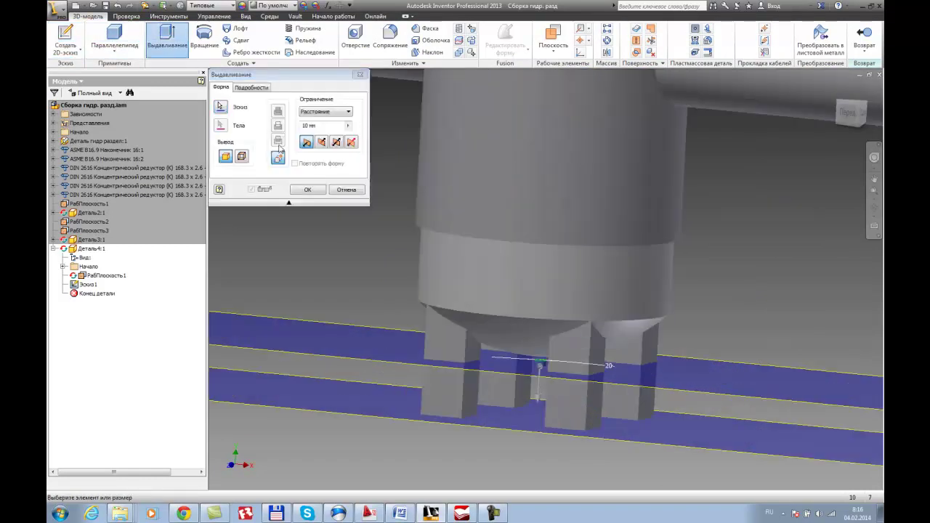
pyautogui.click(321, 142)
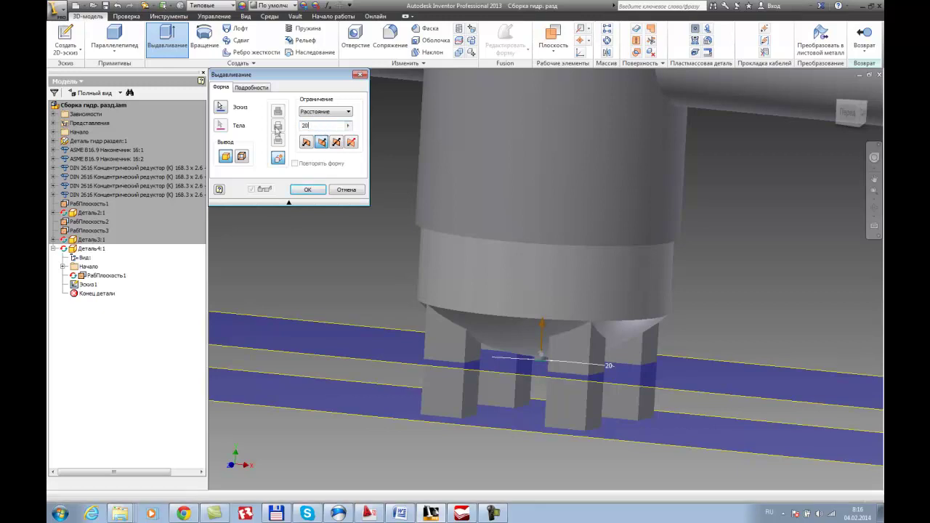
pyautogui.press('Return')
pyautogui.scroll(-5, 447, 261)
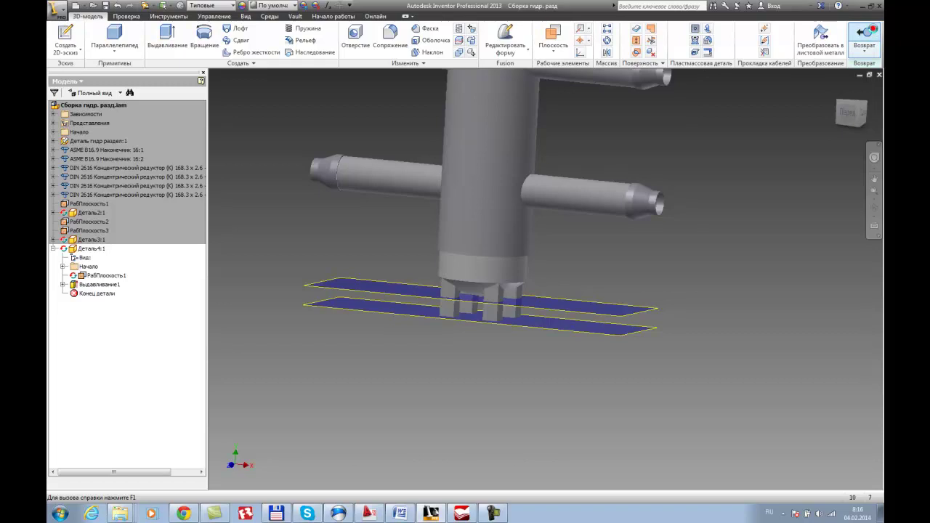
pyautogui.click(864, 33)
pyautogui.click(54, 240)
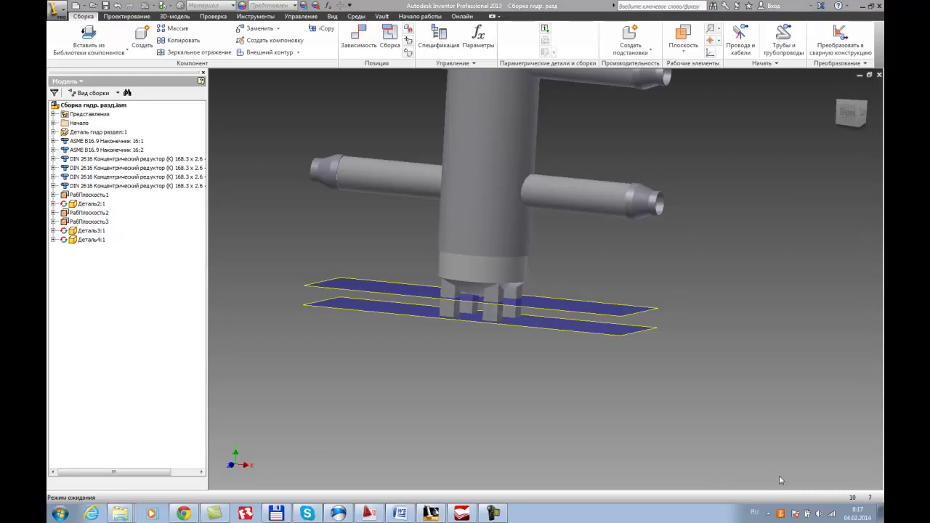
# Hide the three assembly-level work planes above and below the separator.
pyautogui.click(74, 195)
pyautogui.click(85, 212)
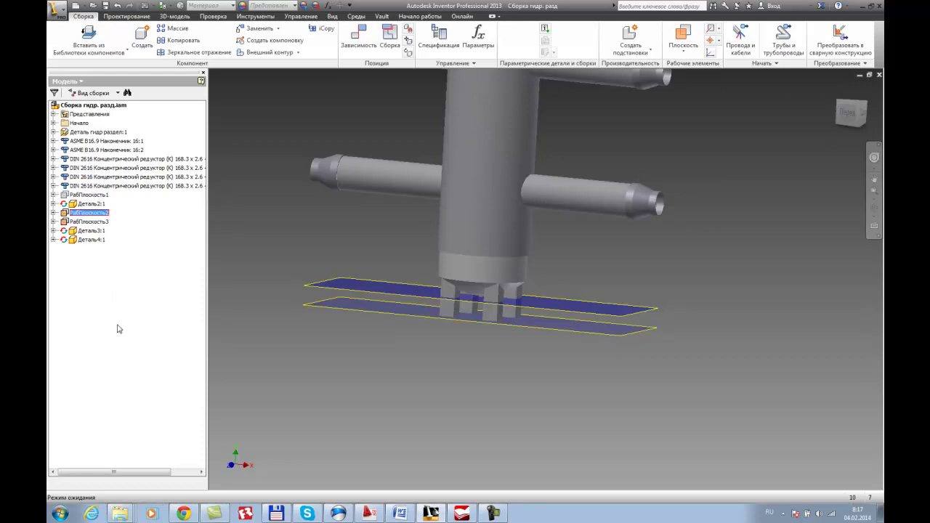
pyautogui.click(82, 221)
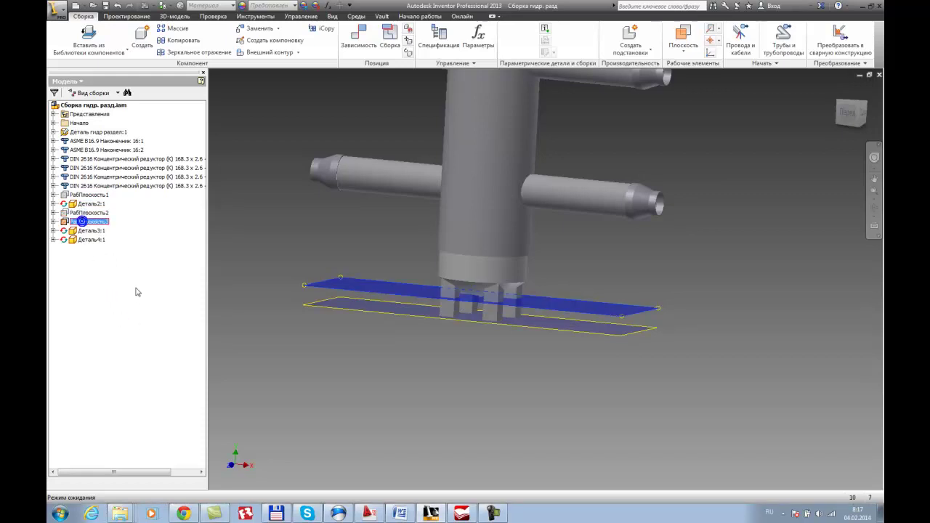
pyautogui.click(127, 324)
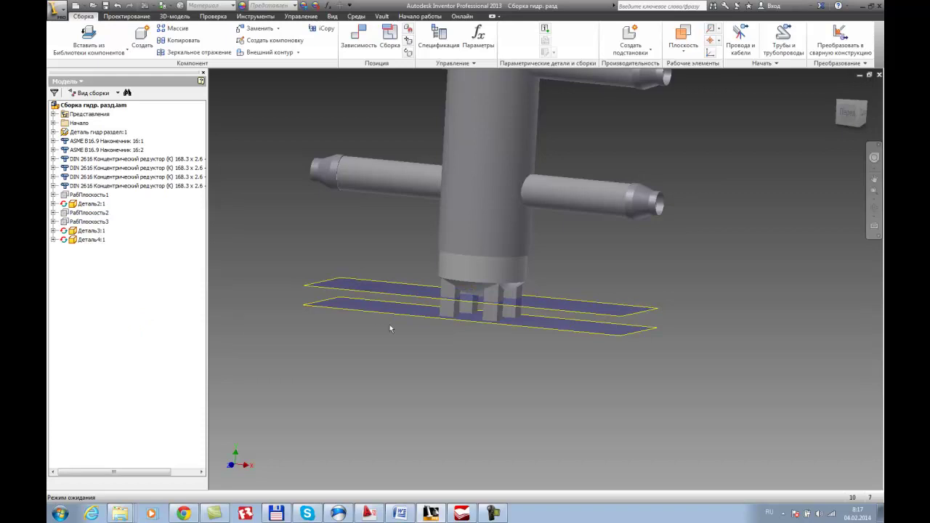
# Hide the work planes inside the three in-place parts: the support legs and both cap connections.
pyautogui.click(54, 204)
pyautogui.click(85, 230)
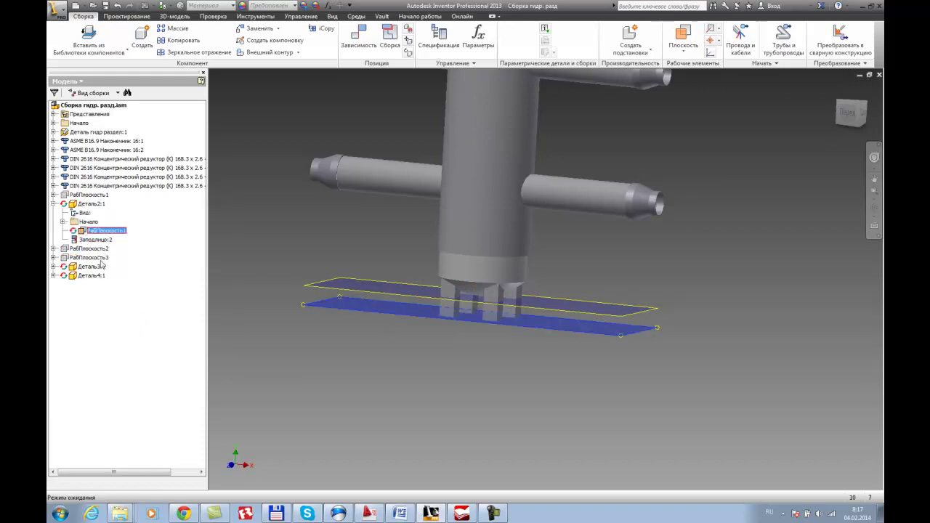
pyautogui.click(109, 309)
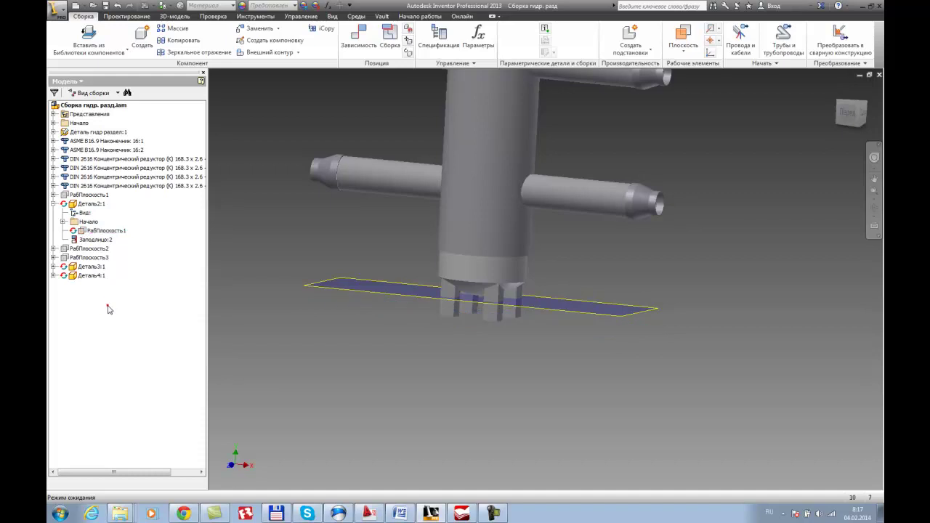
pyautogui.click(56, 204)
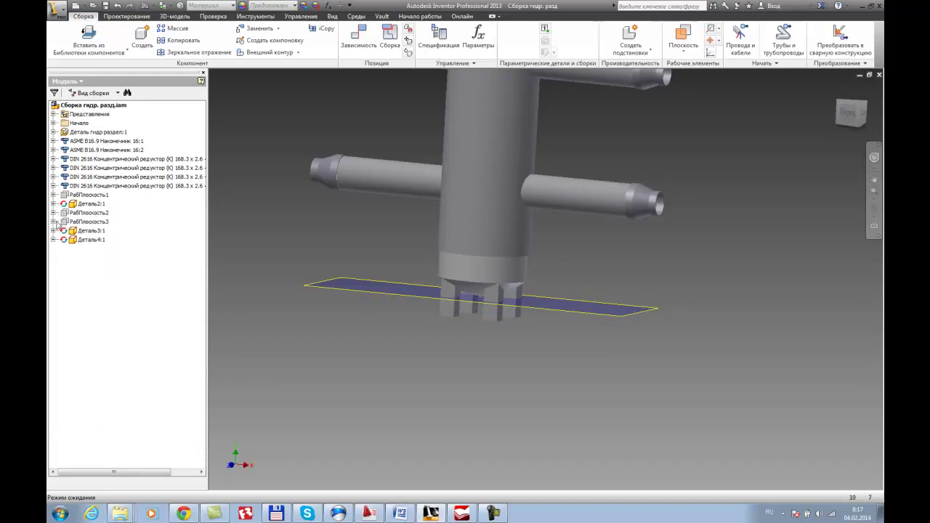
pyautogui.click(54, 231)
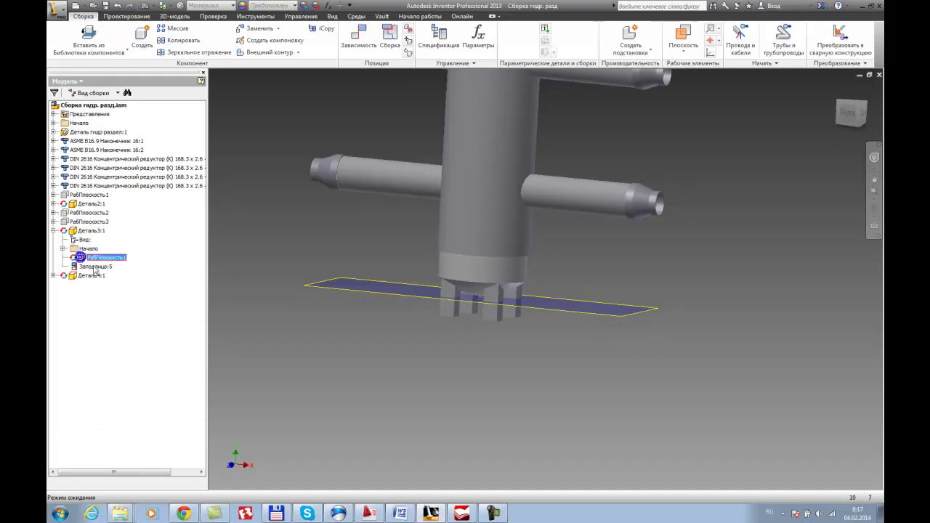
pyautogui.click(54, 231)
pyautogui.click(54, 240)
pyautogui.click(88, 267)
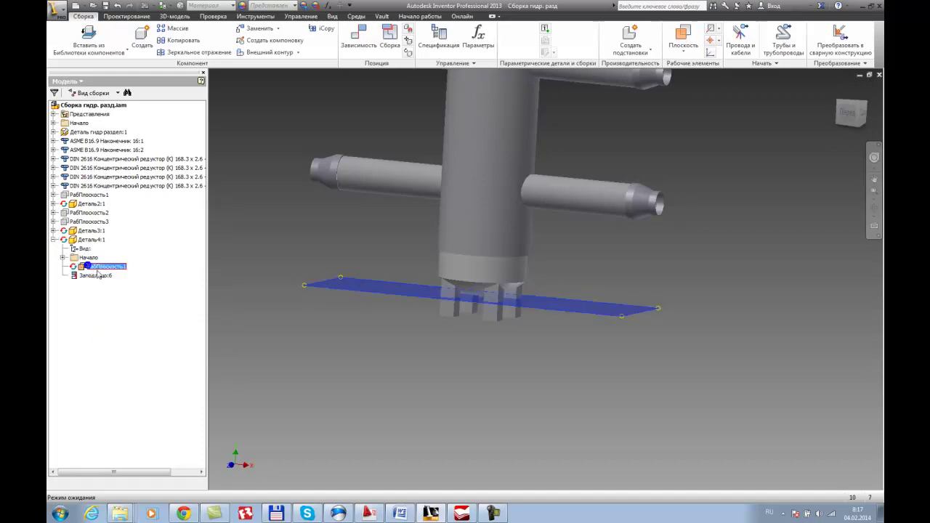
pyautogui.click(122, 343)
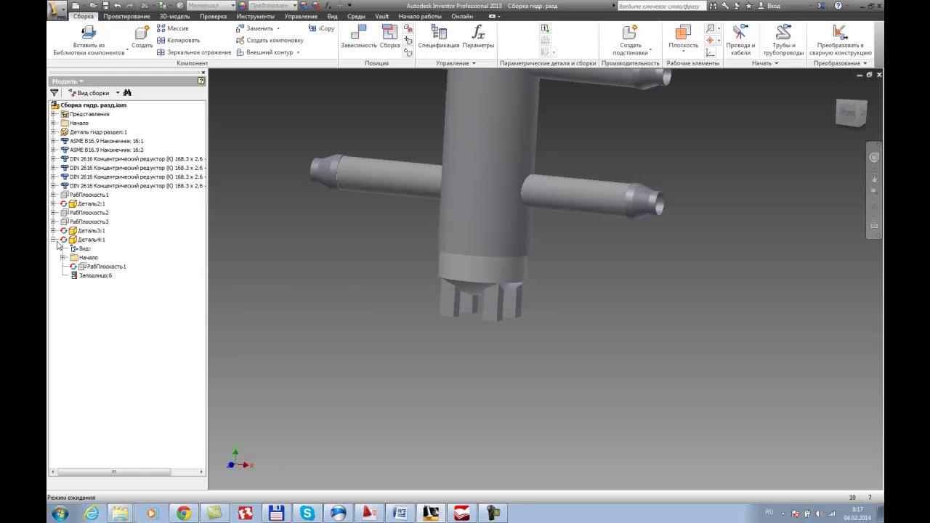
pyautogui.click(54, 240)
# Create a tube and pipe run in the separator assembly, keeping the default file names and locations.
pyautogui.scroll(-5, 623, 349)
pyautogui.keyDown('shift'); pyautogui.moveTo(623, 345); pyautogui.dragTo(611, 267, button='middle'); pyautogui.keyUp('shift')
pyautogui.scroll(4, 576, 241)
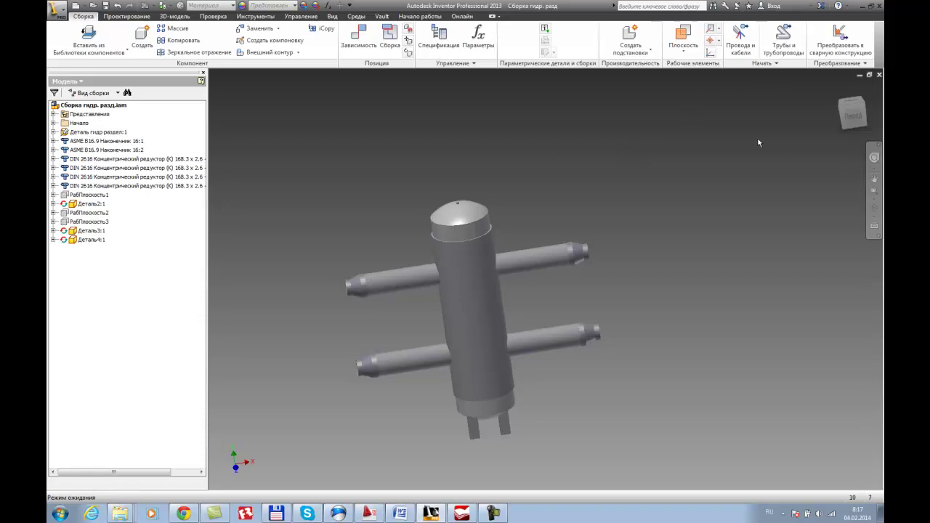
pyautogui.click(783, 38)
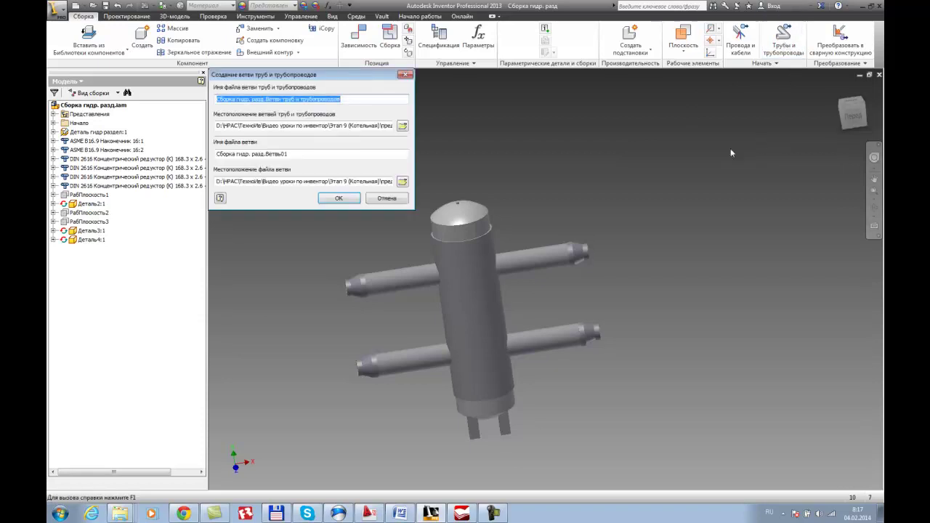
pyautogui.click(339, 199)
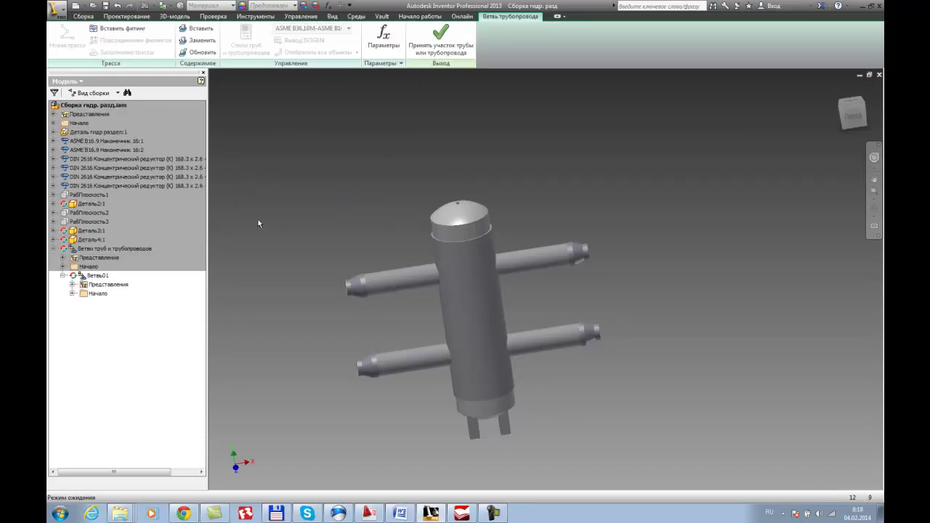
pyautogui.moveTo(306, 211); pyautogui.dragTo(303, 228, button='middle')
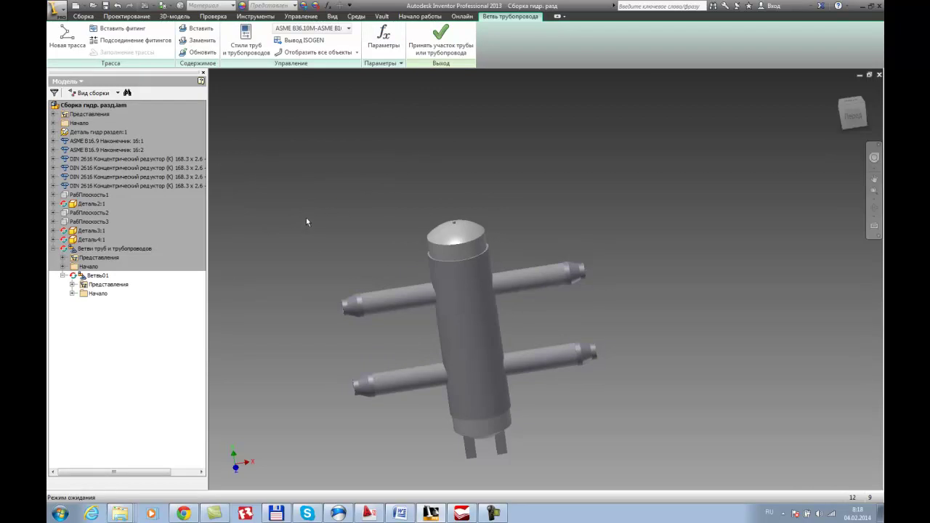
# Open the tube and pipe styles and start editing the DIN 2458/DIN 2605 welded steel pipe and fittings style.
pyautogui.click(245, 41)
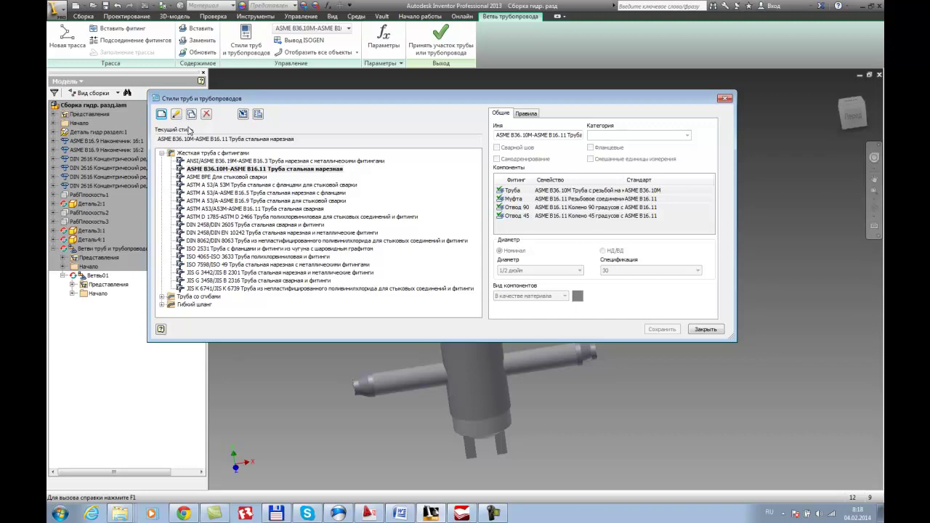
pyautogui.click(162, 306)
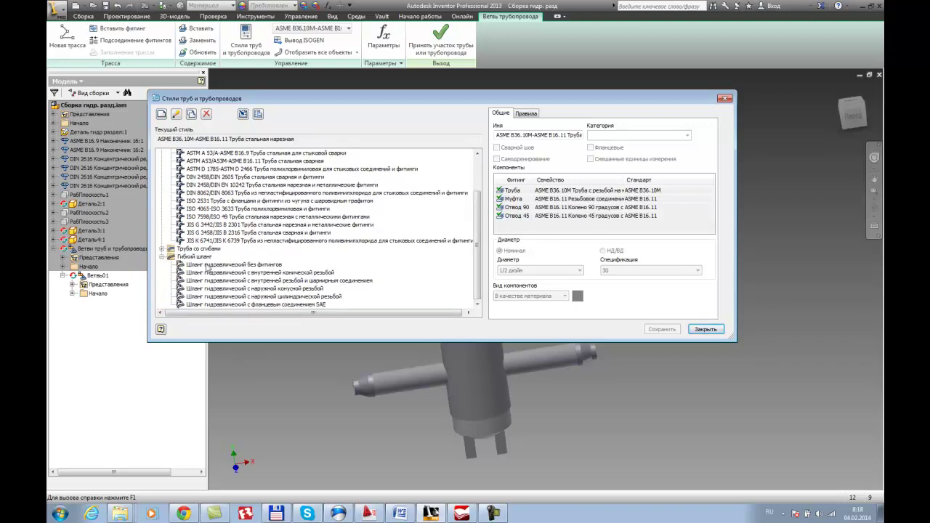
pyautogui.click(161, 257)
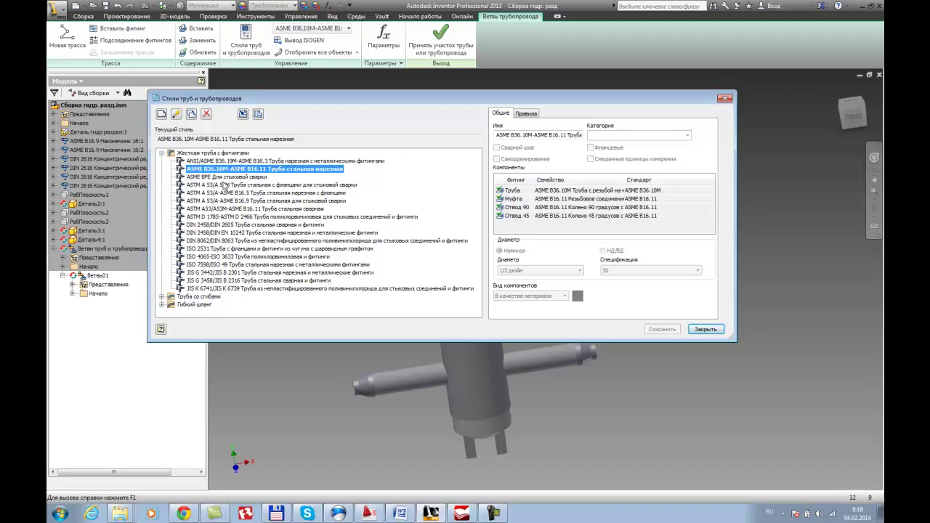
pyautogui.click(231, 218)
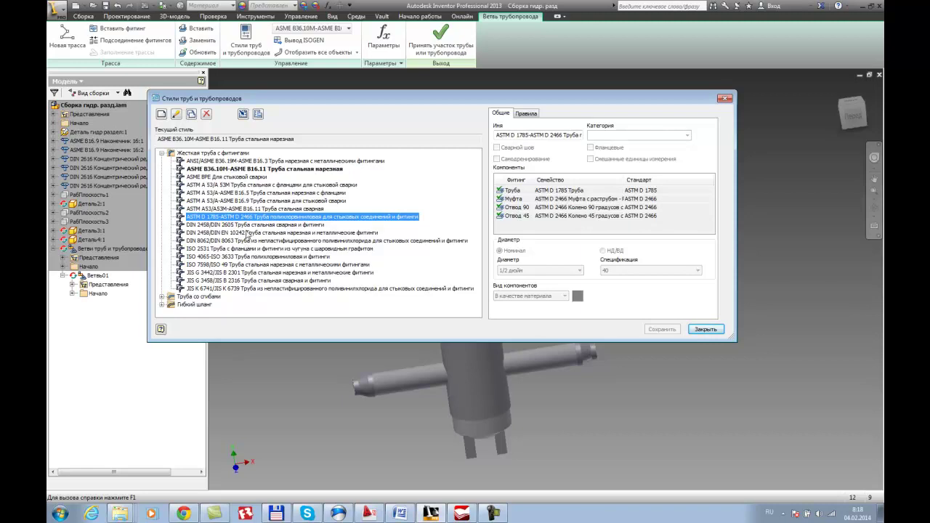
pyautogui.click(246, 225)
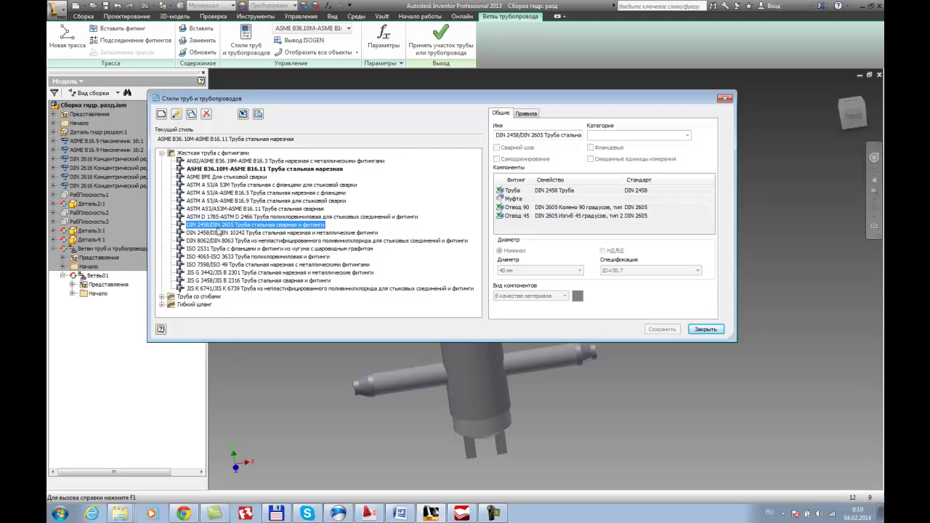
pyautogui.click(247, 227)
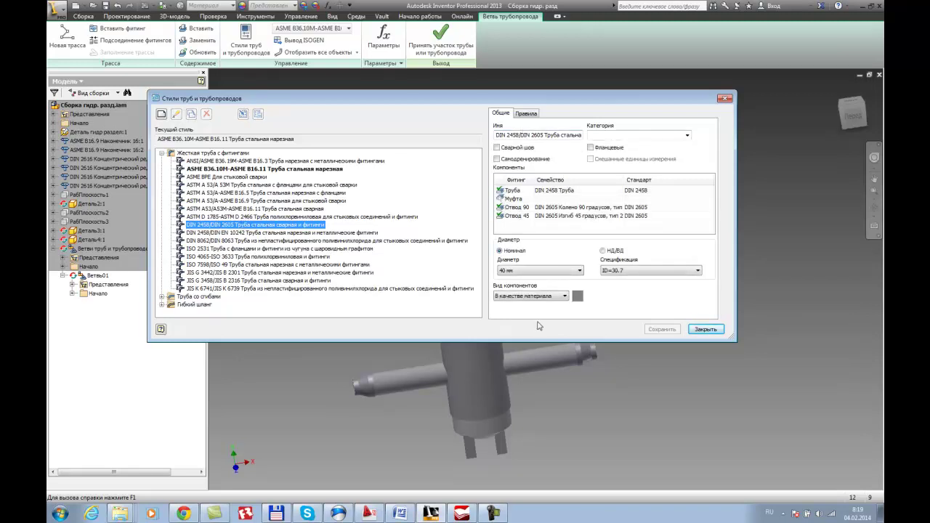
# Enable the weld joint option (Сварной шов) for the DIN 2458/DIN 2605 style.
pyautogui.click(529, 272)
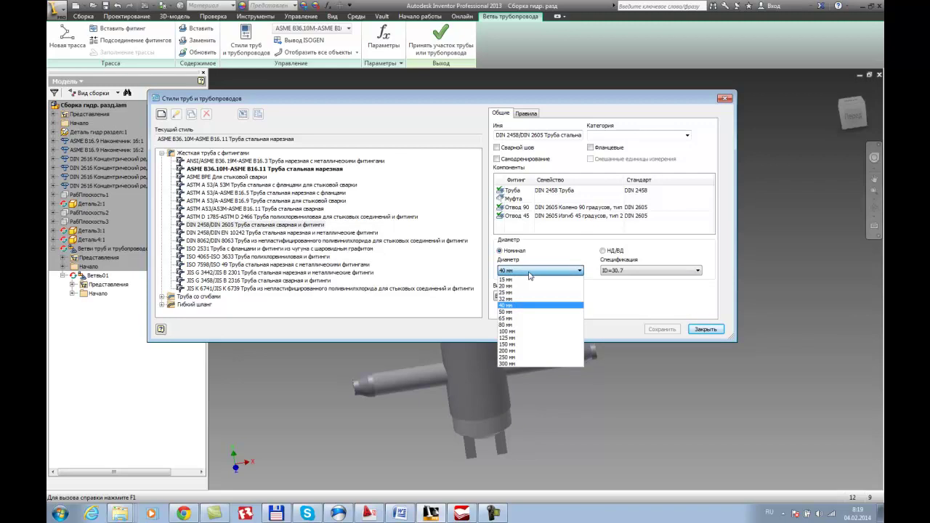
pyautogui.click(529, 274)
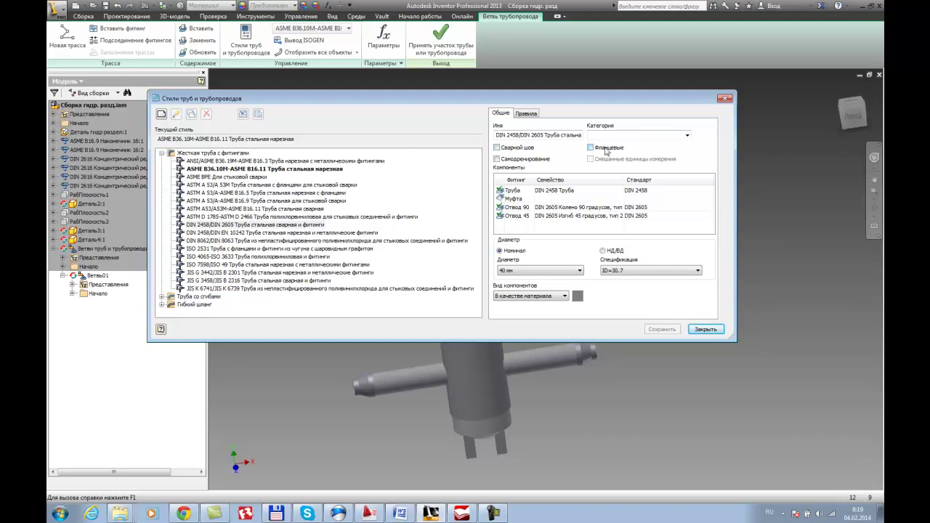
pyautogui.click(497, 148)
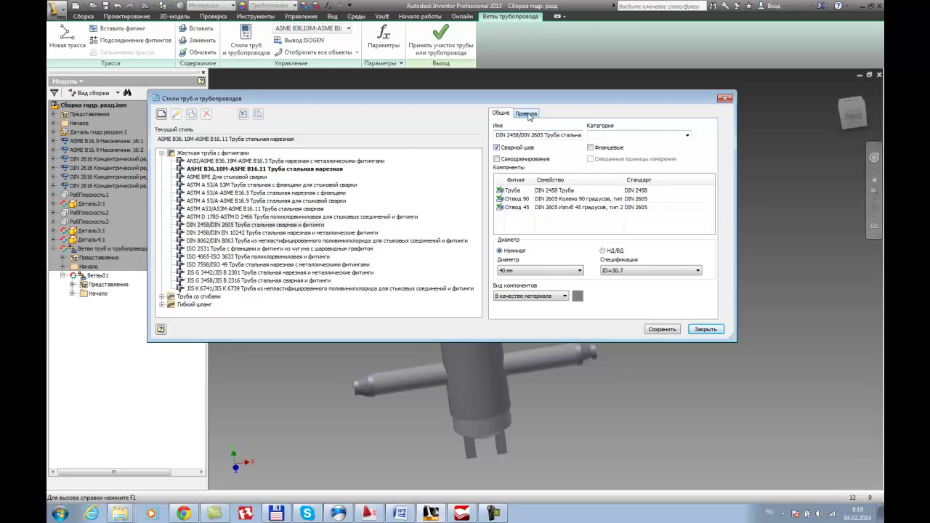
# Set the style's segment gap to 10 mm and minimum segment length to 100 mm, and save the style.
pyautogui.click(526, 114)
pyautogui.moveTo(532, 189); pyautogui.dragTo(499, 193)
pyautogui.write('10')
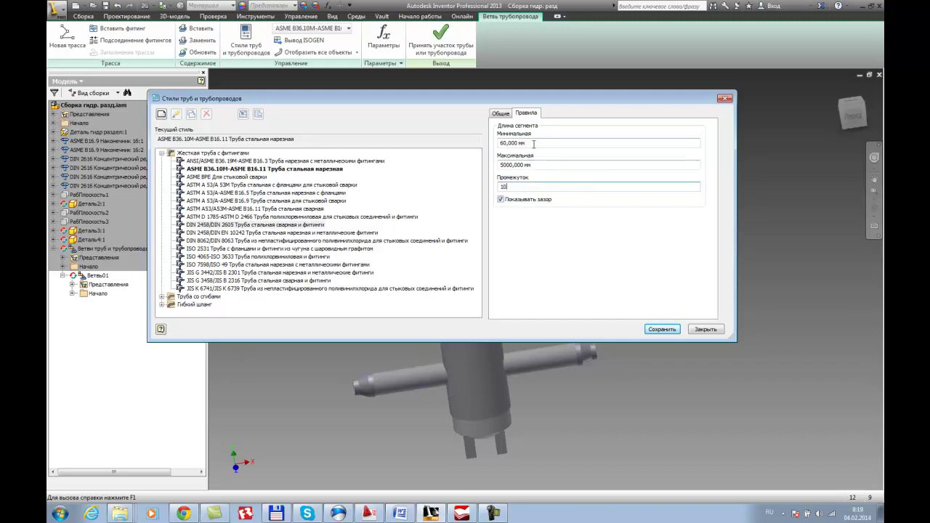
pyautogui.click(549, 166)
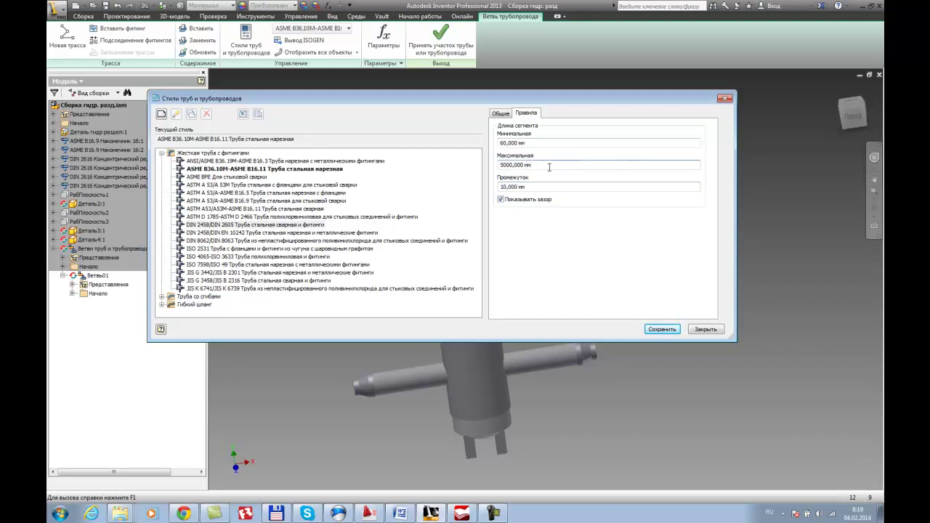
pyautogui.click(514, 145)
pyautogui.moveTo(501, 143); pyautogui.dragTo(507, 148)
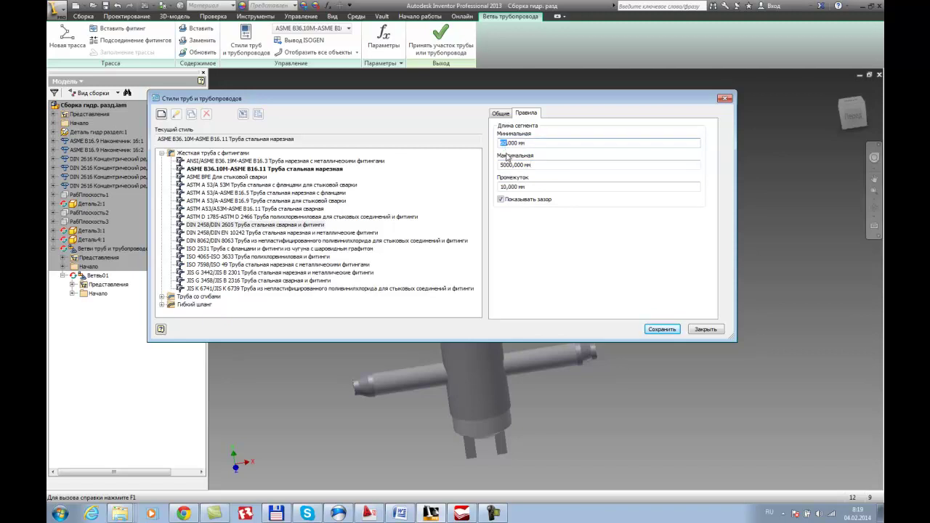
pyautogui.write('10')
pyautogui.click(533, 167)
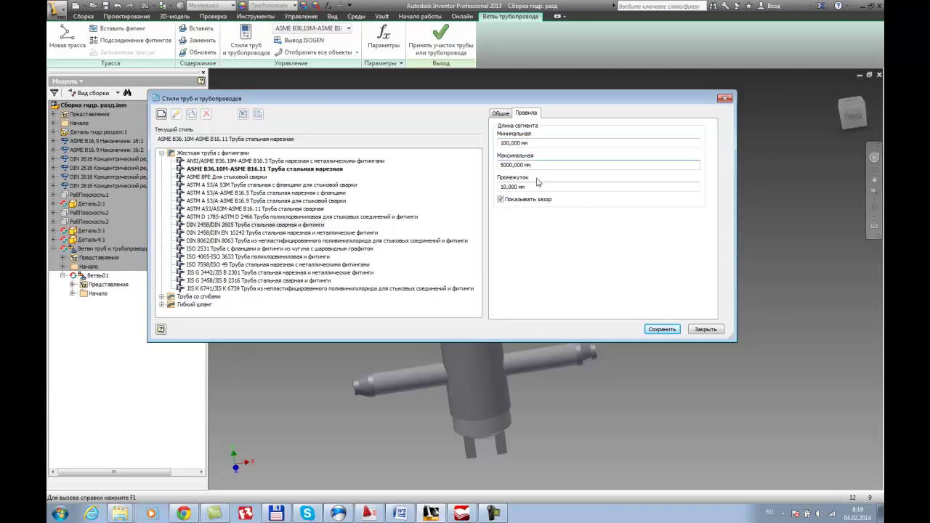
pyautogui.click(668, 331)
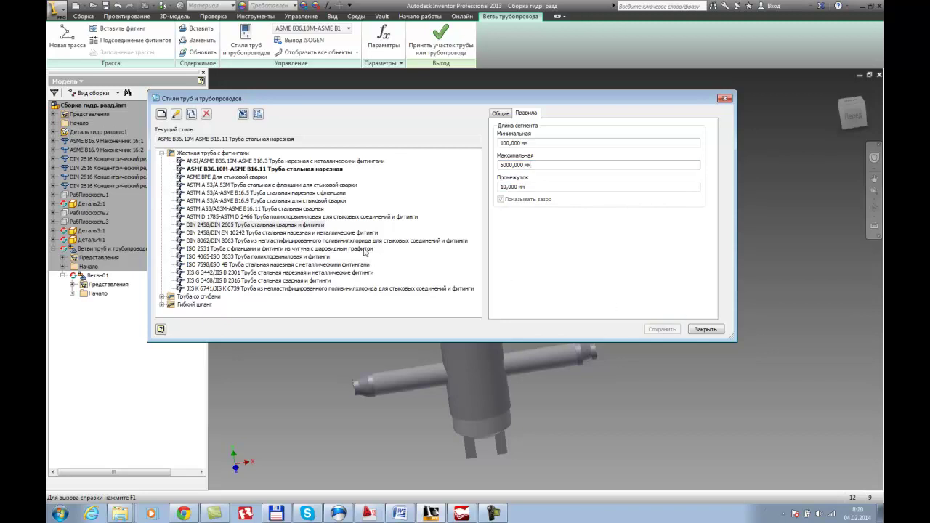
# Copy the DIN 2458/DIN 2605 welded pipe style and set the copy's nominal diameter to 50 mm.
pyautogui.click(286, 225)
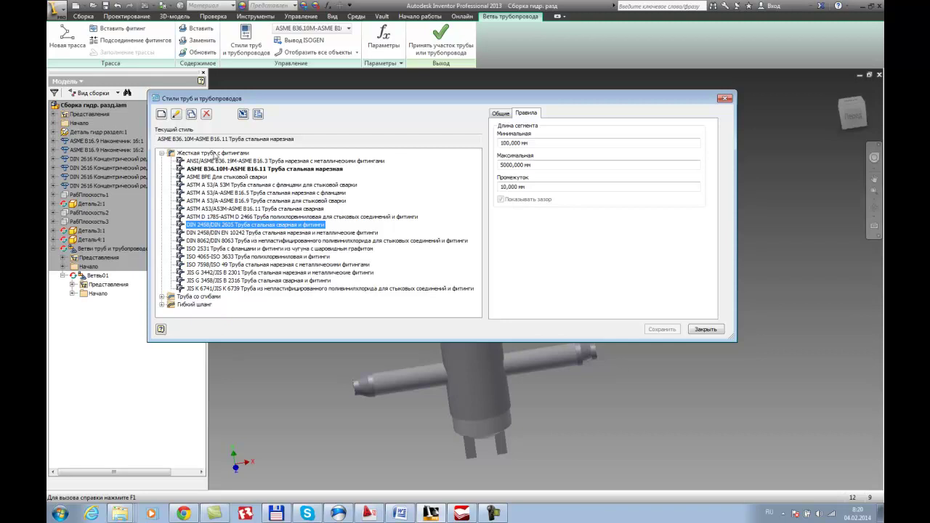
pyautogui.click(191, 114)
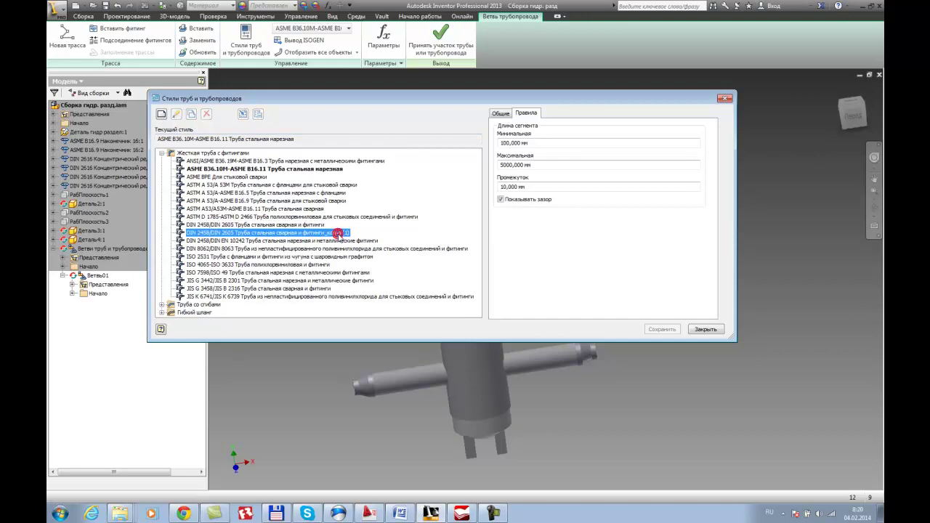
pyautogui.click(501, 114)
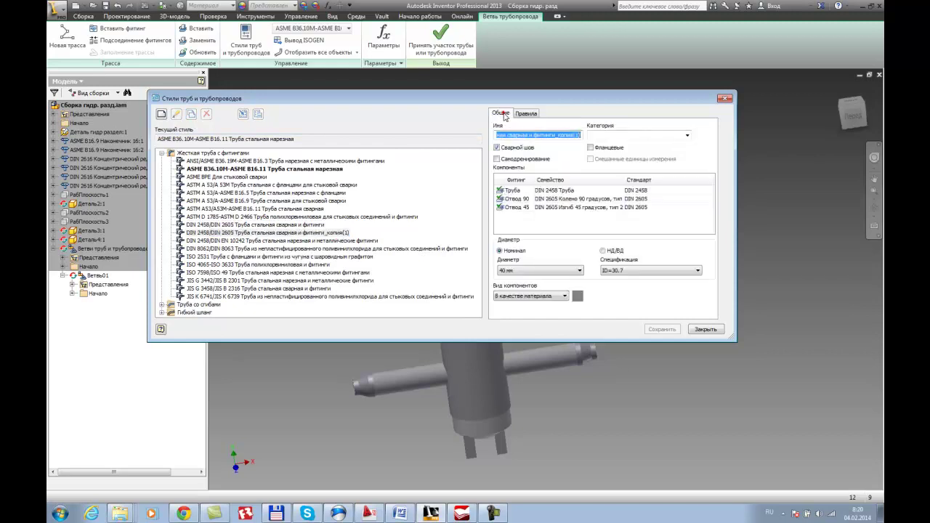
pyautogui.click(564, 271)
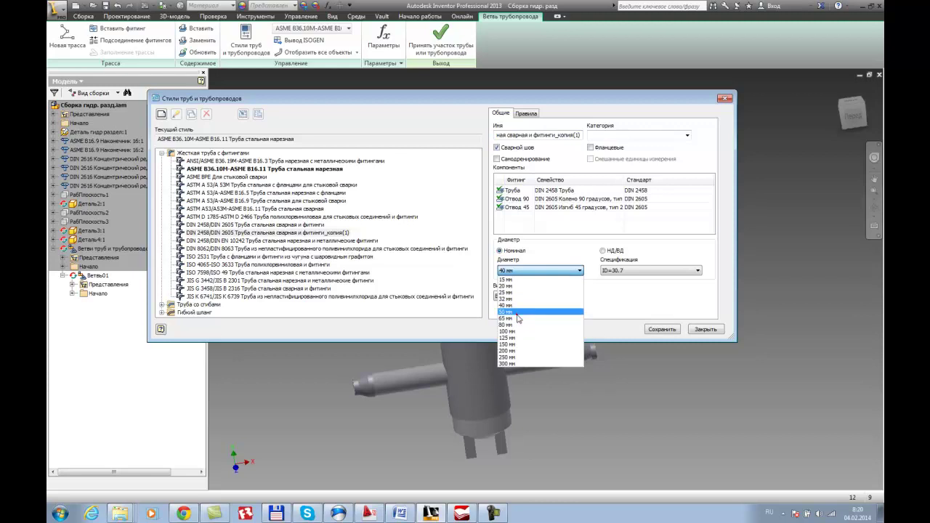
pyautogui.click(517, 312)
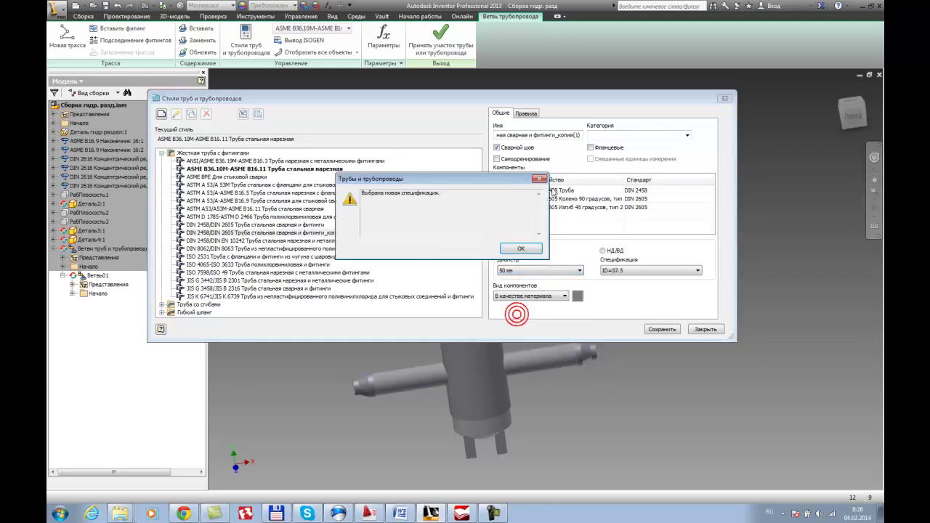
pyautogui.click(522, 250)
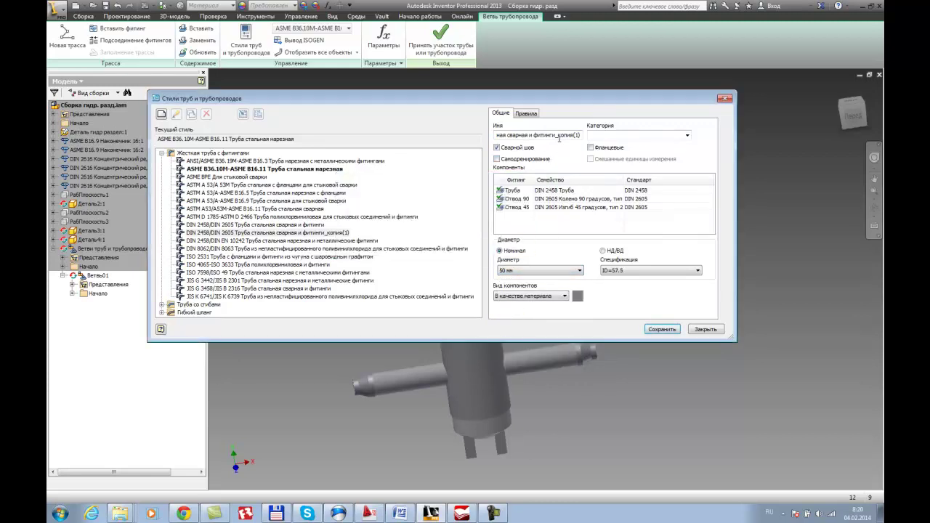
# Replace the copy suffix in the new style's name with Д50 and save the style.
pyautogui.moveTo(557, 138); pyautogui.dragTo(584, 143)
pyautogui.write('Д')
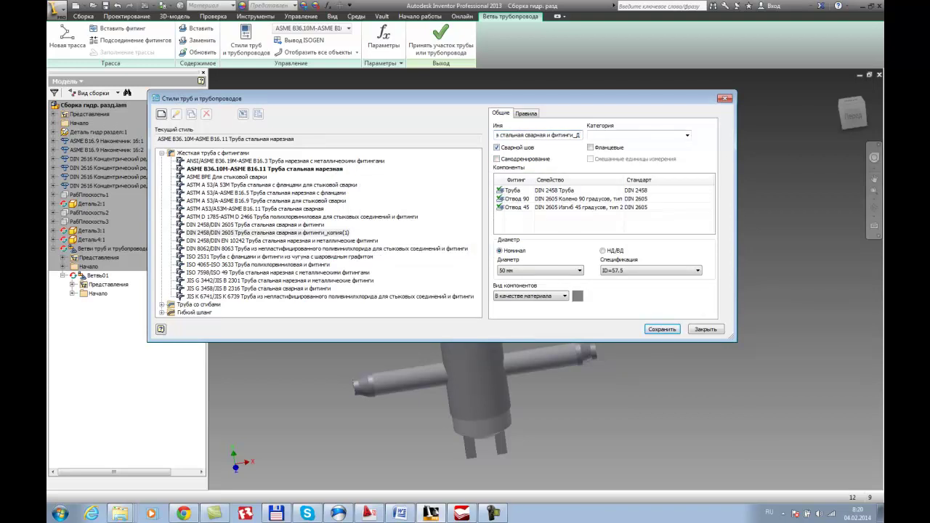
pyautogui.write('550')
pyautogui.press('Left')
pyautogui.press('BackSpace')
pyautogui.click(654, 331)
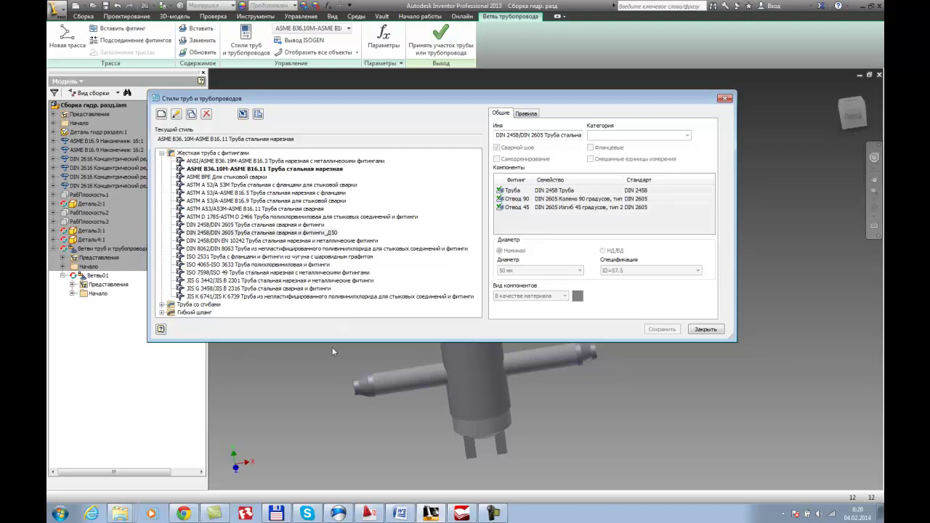
# Switch to the AutoCAD drawing, examine the separator's top and bottom pipe connections with their valves, and return to Inventor.
pyautogui.click(378, 515)
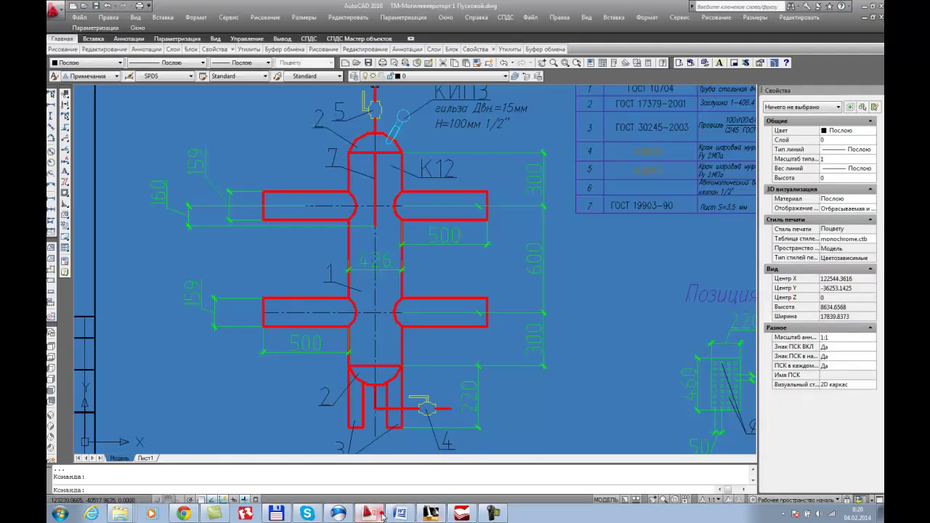
pyautogui.moveTo(388, 191); pyautogui.dragTo(385, 208, button='middle')
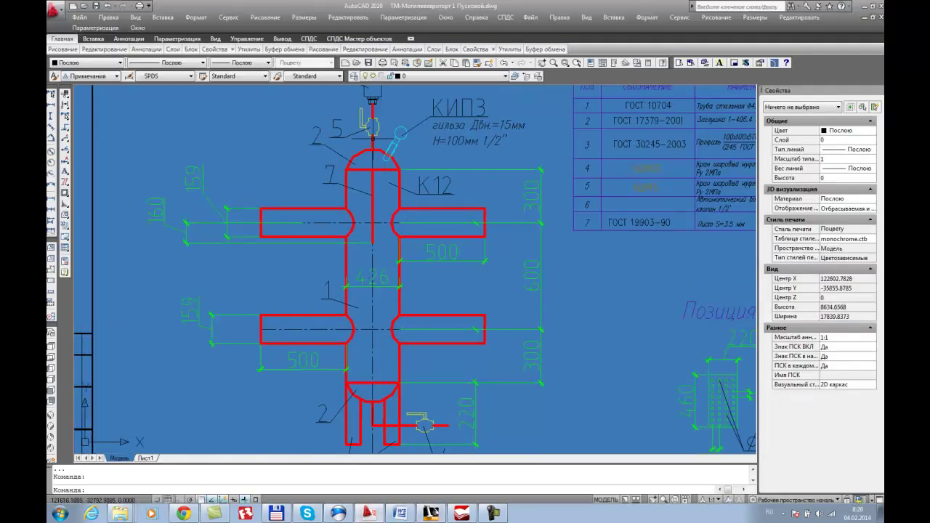
pyautogui.moveTo(378, 420); pyautogui.dragTo(382, 363, button='middle')
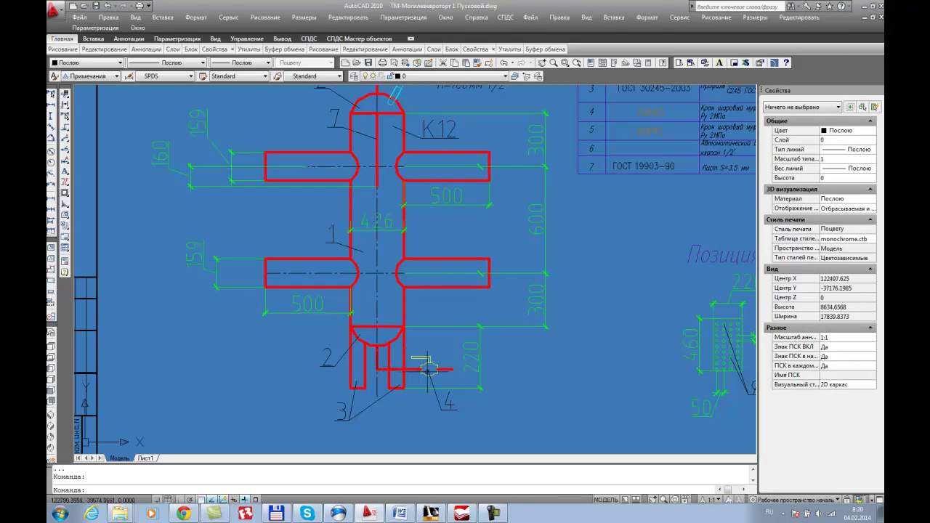
pyautogui.moveTo(438, 369); pyautogui.dragTo(432, 371, button='middle')
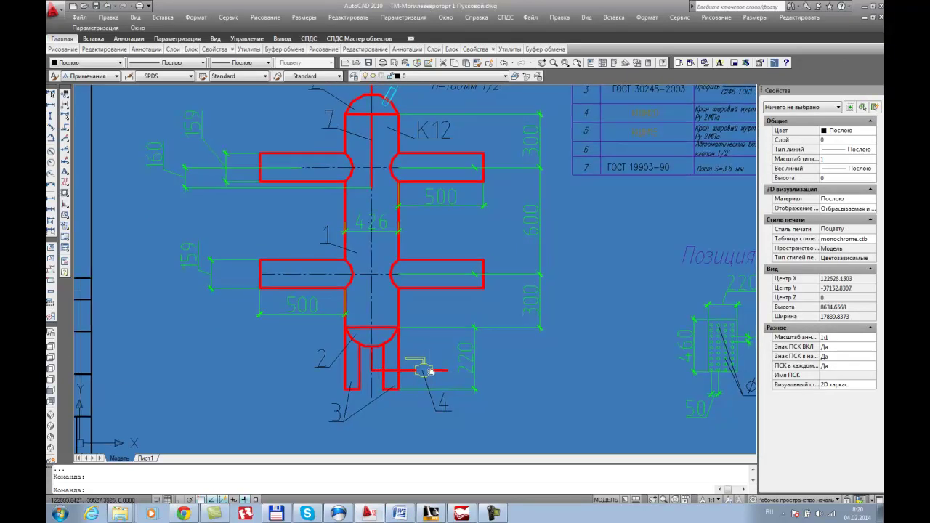
pyautogui.click(430, 515)
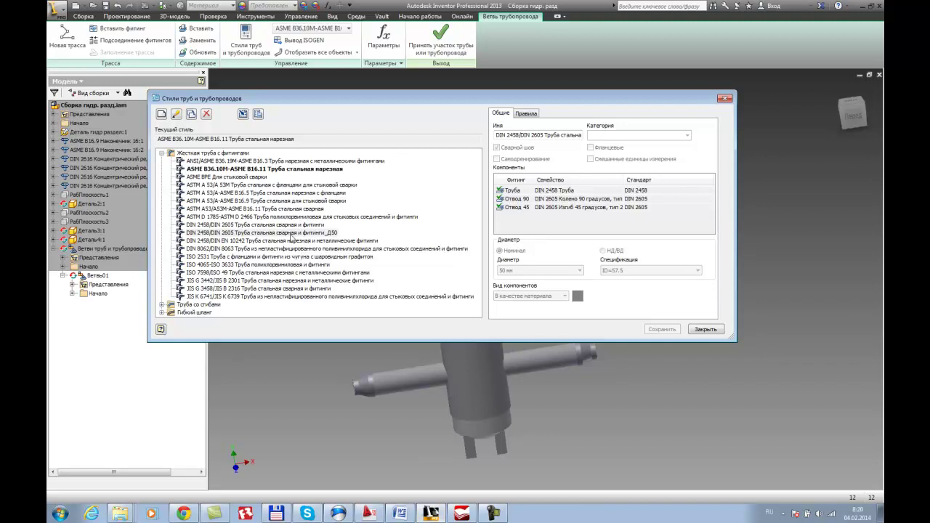
pyautogui.click(304, 233)
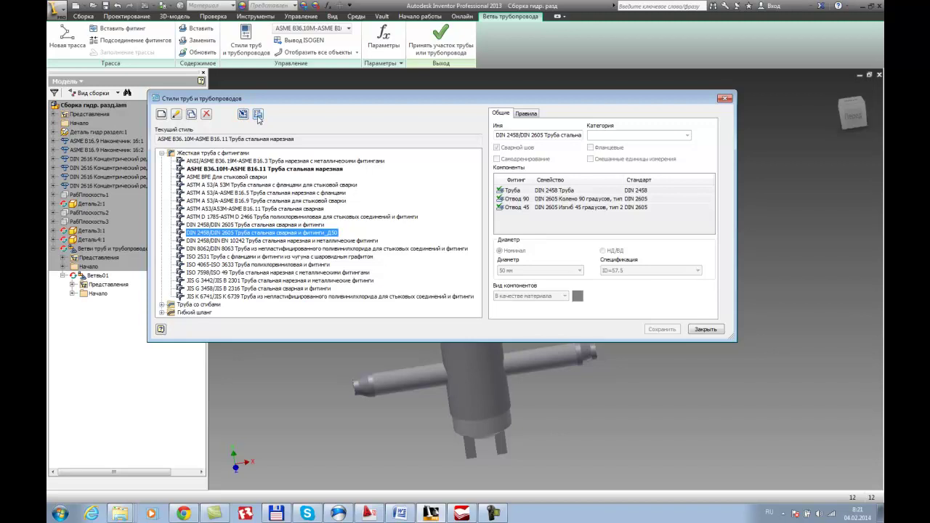
pyautogui.click(258, 116)
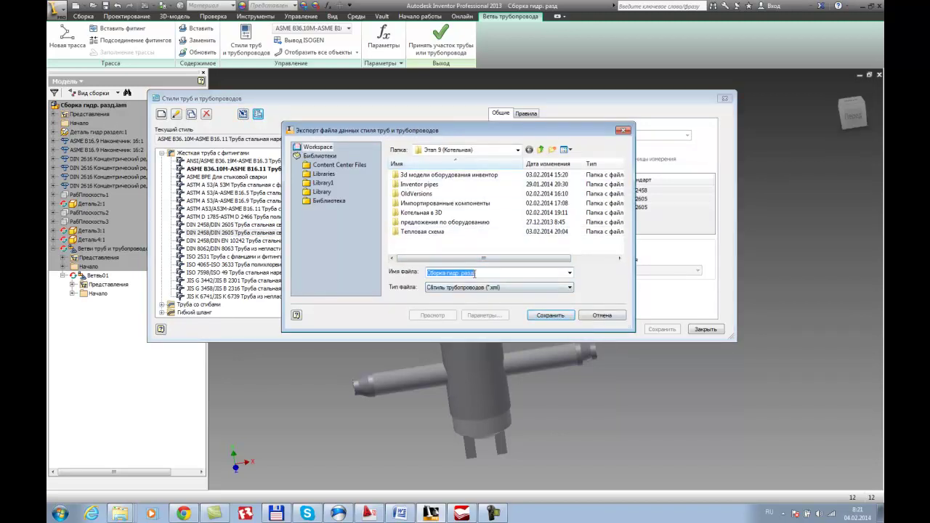
pyautogui.click(603, 316)
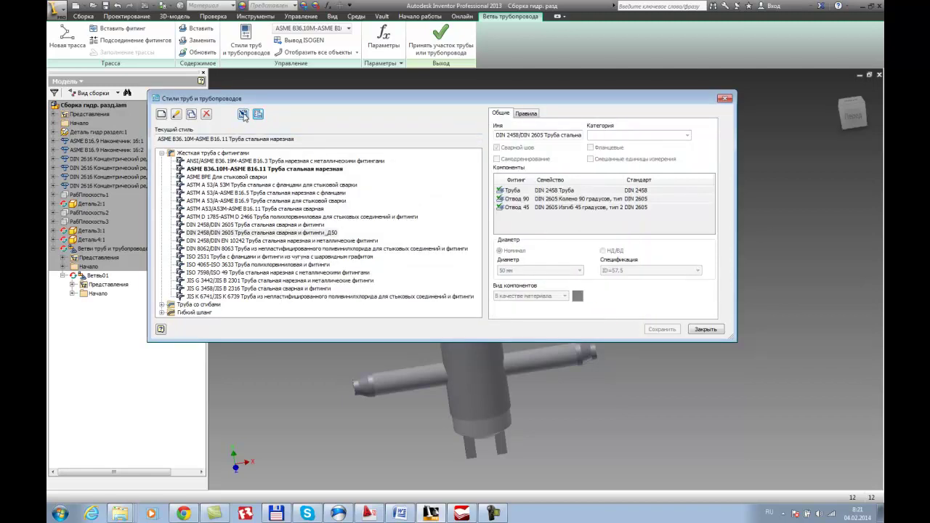
# Open the pipe style import and check the ready-made style files in the Inventor pipes folder of Этап 9 (Котельная) in Total Commander.
pyautogui.click(243, 114)
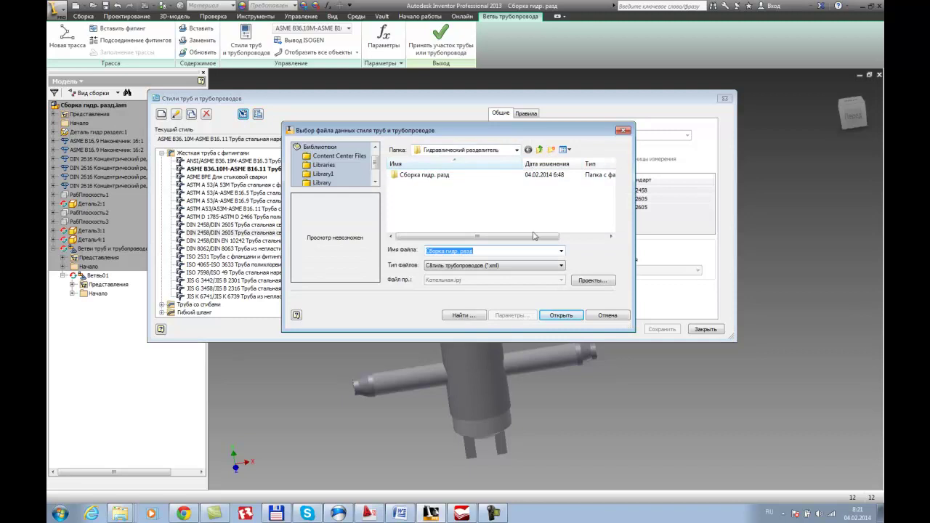
pyautogui.click(284, 513)
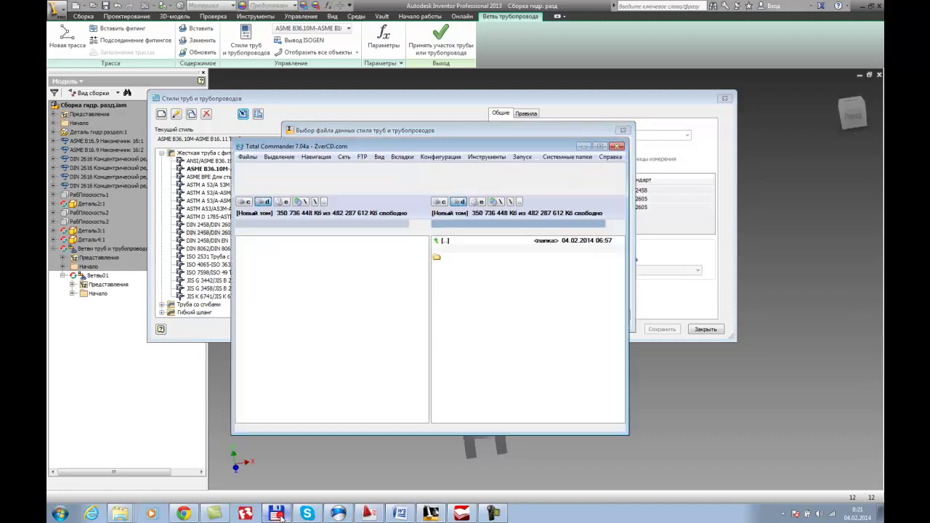
pyautogui.doubleClick(461, 241)
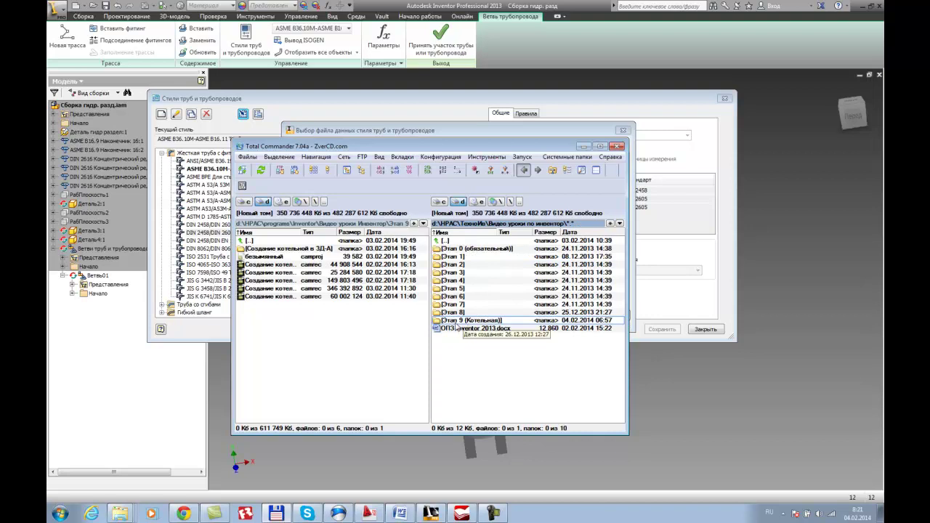
pyautogui.doubleClick(461, 321)
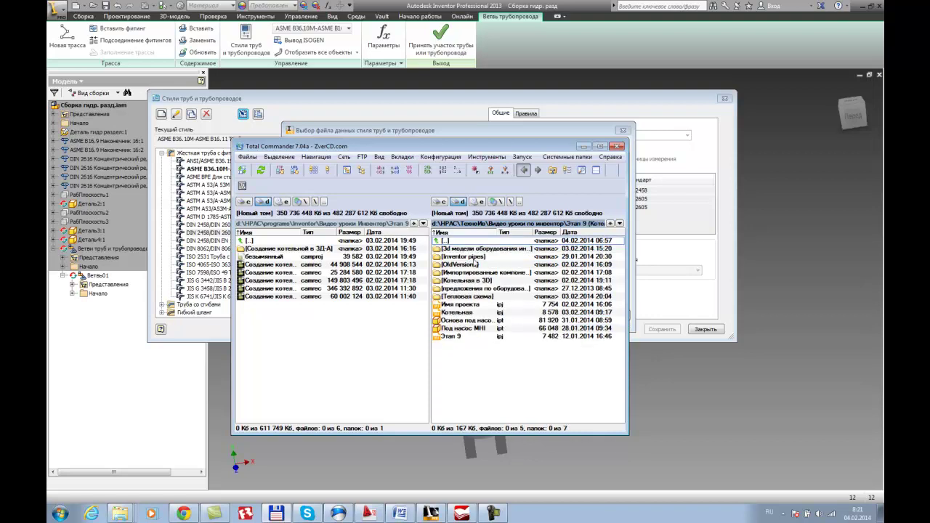
pyautogui.doubleClick(470, 257)
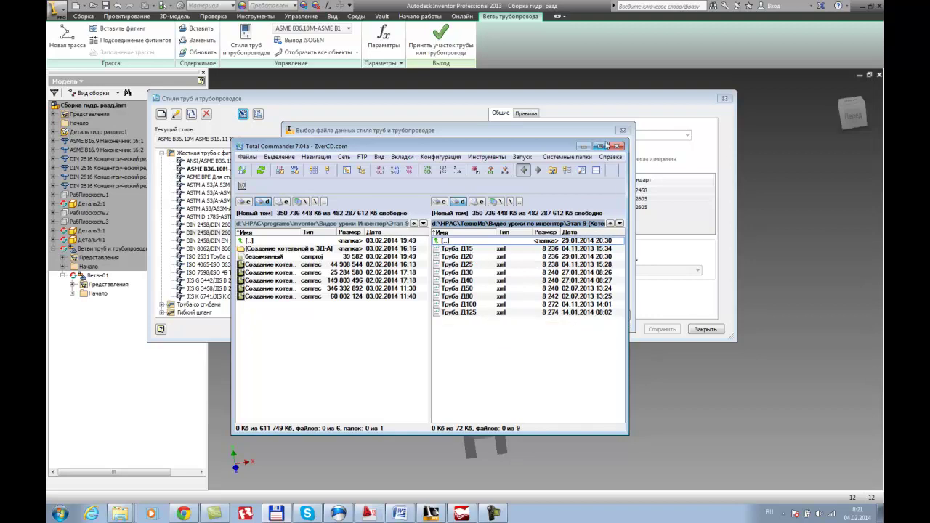
# Import the Труба Д15 style file from the Inventor pipes folder of Этап 9 (Котельная) into the pipe styles.
pyautogui.click(586, 148)
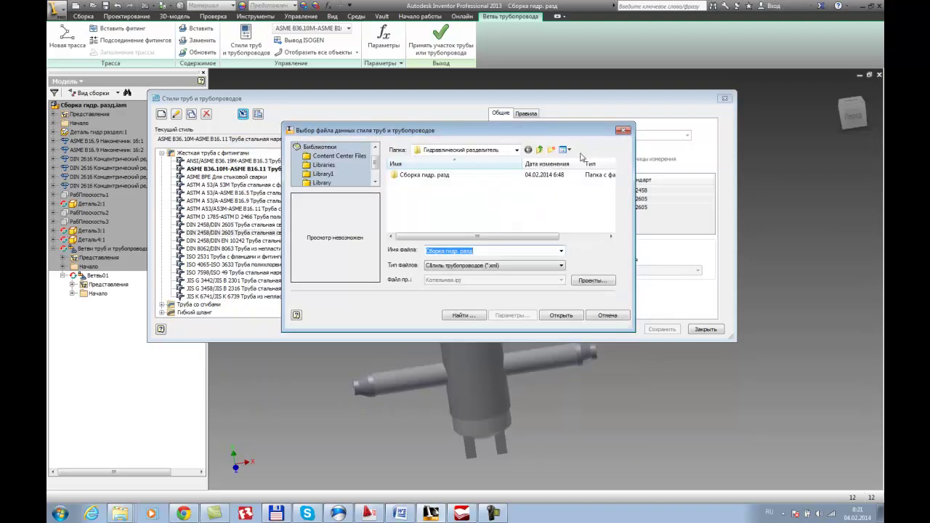
pyautogui.click(517, 150)
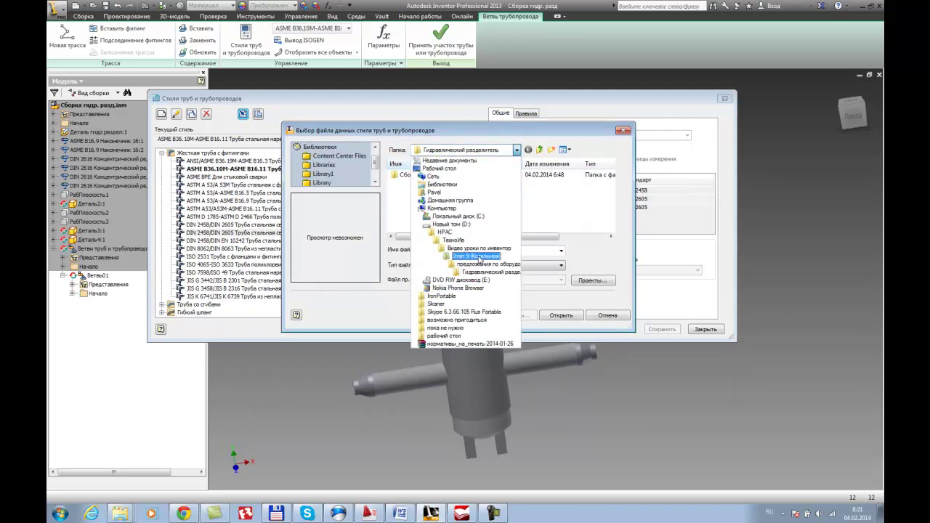
pyautogui.click(479, 259)
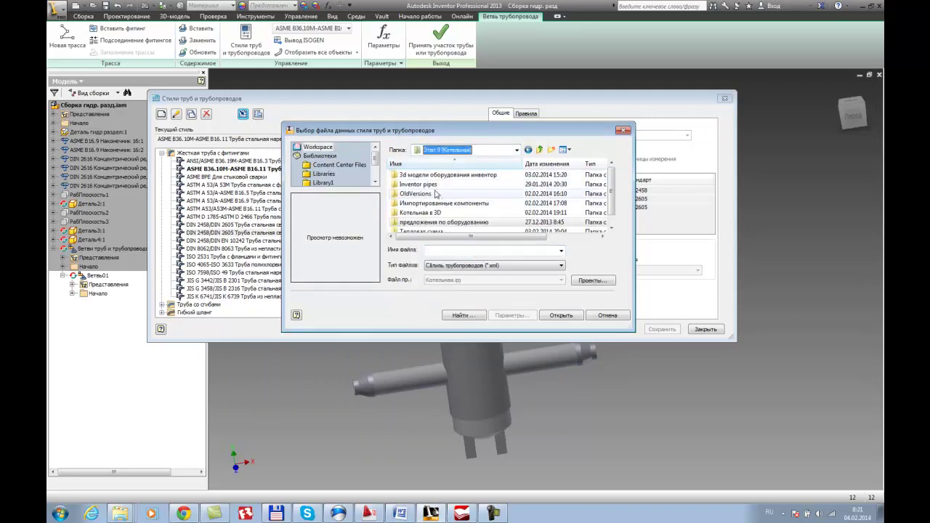
pyautogui.doubleClick(434, 186)
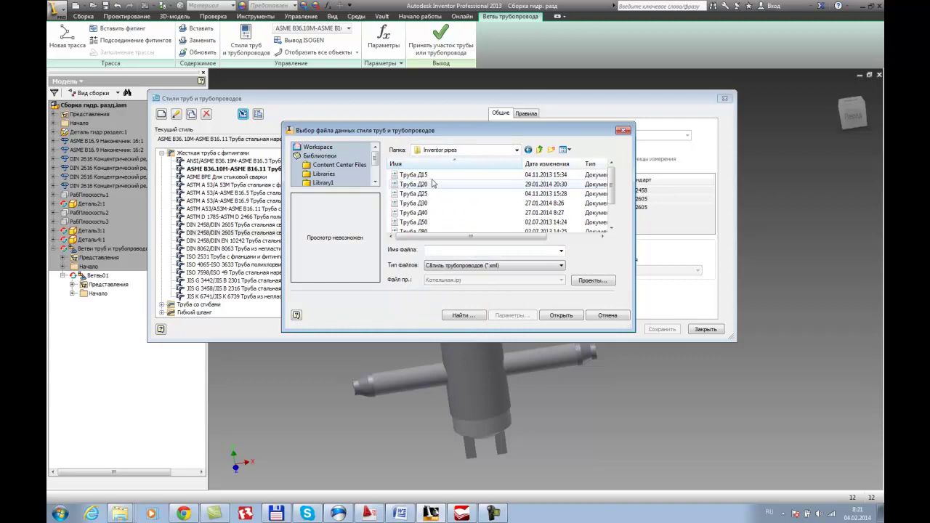
pyautogui.click(429, 175)
pyautogui.click(562, 315)
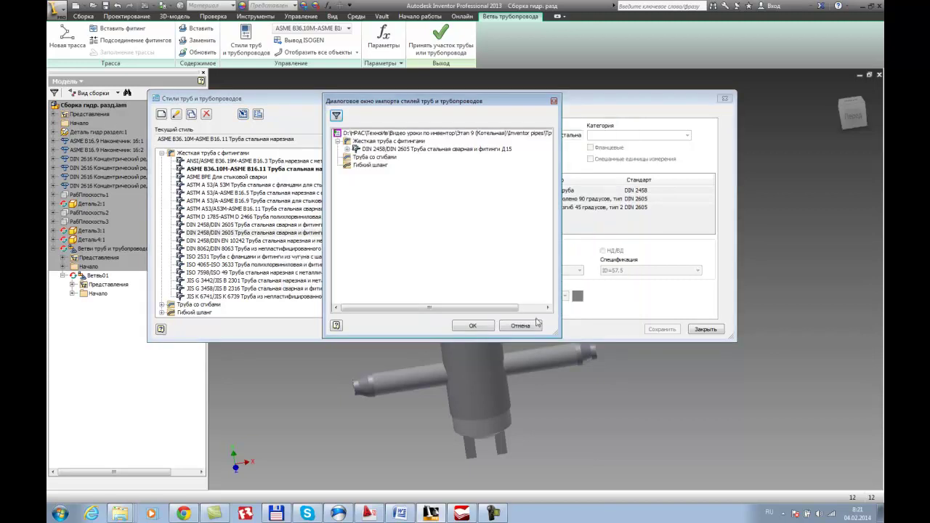
pyautogui.click(472, 326)
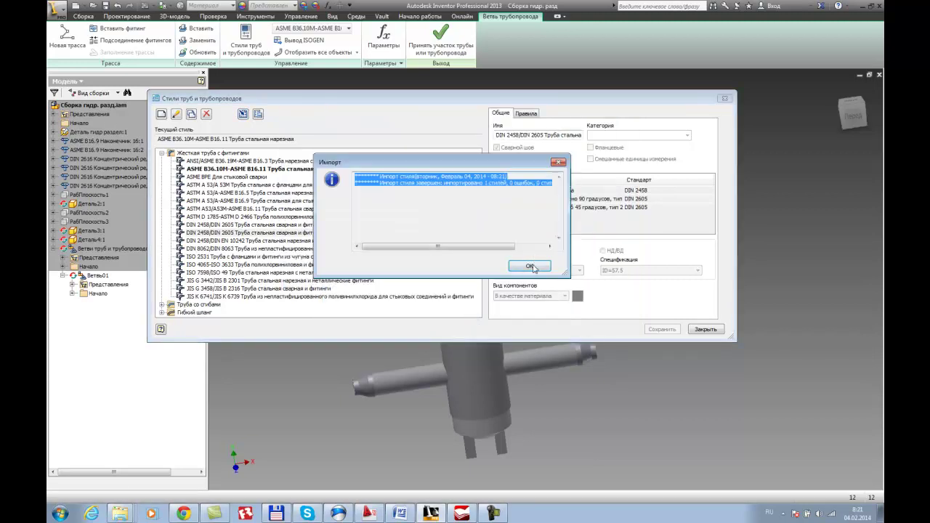
pyautogui.click(532, 267)
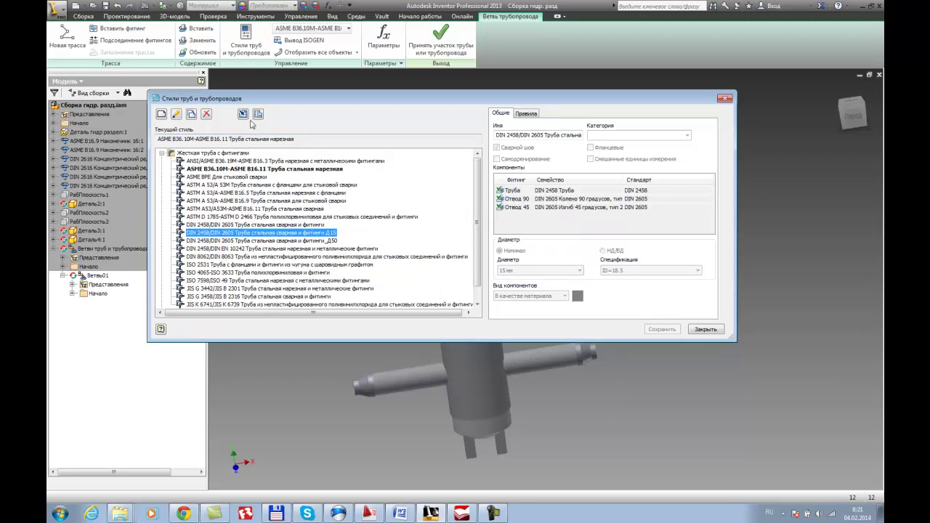
# Import the Труба Д20 style file from the same Inventor pipes folder.
pyautogui.click(242, 113)
pyautogui.click(414, 184)
pyautogui.click(569, 316)
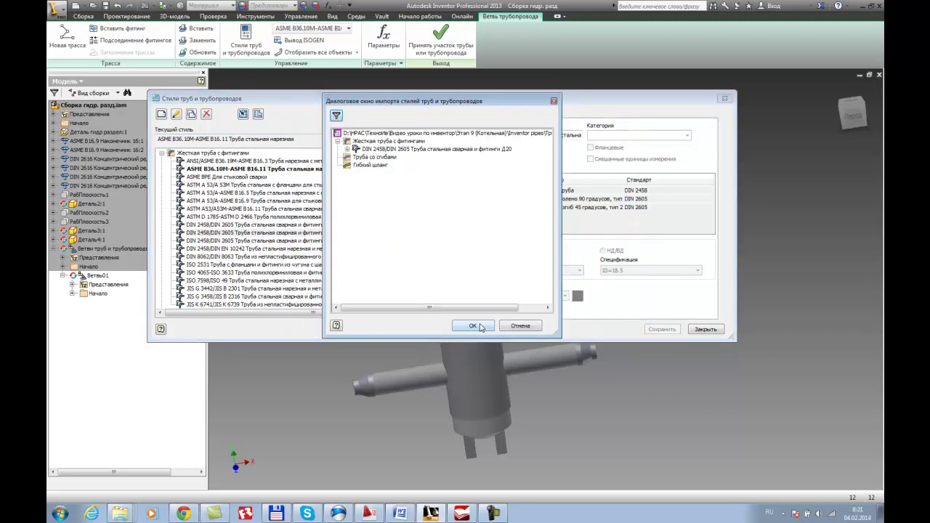
pyautogui.click(484, 327)
pyautogui.click(525, 267)
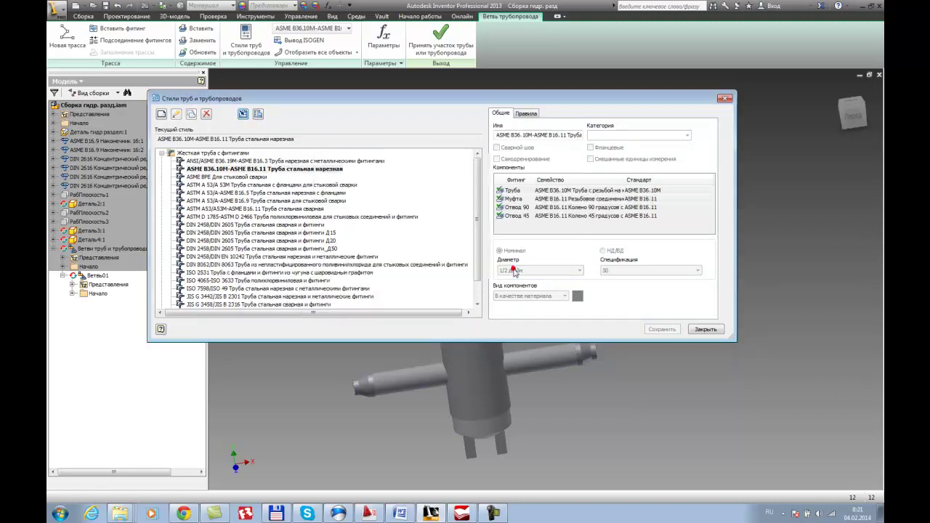
# Check the settings of the imported DIN 2458/DIN 2605 Д20 and Д15 styles and close the pipe styles dialog.
pyautogui.click(334, 242)
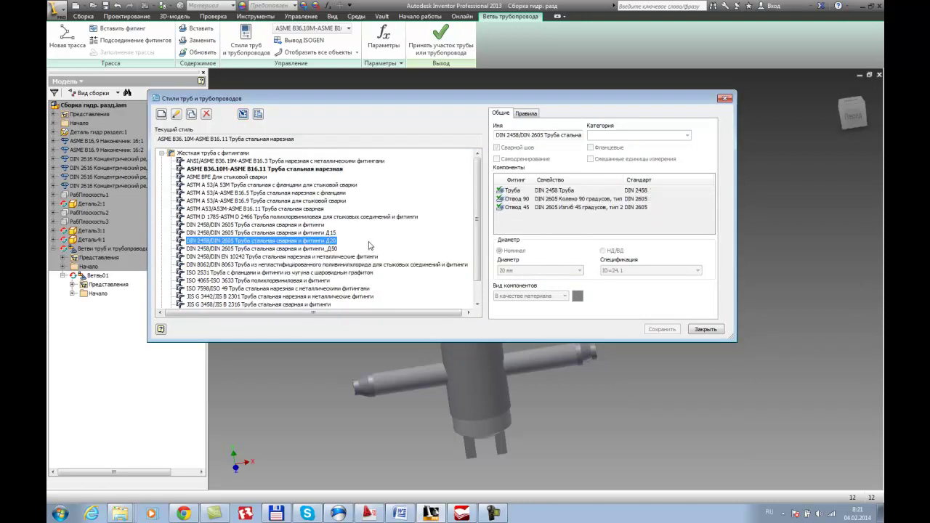
pyautogui.click(309, 232)
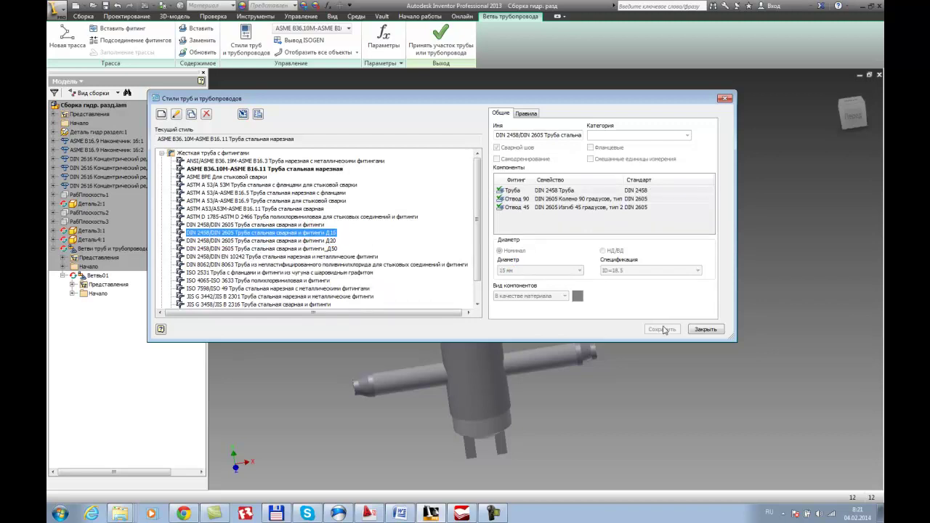
pyautogui.click(721, 334)
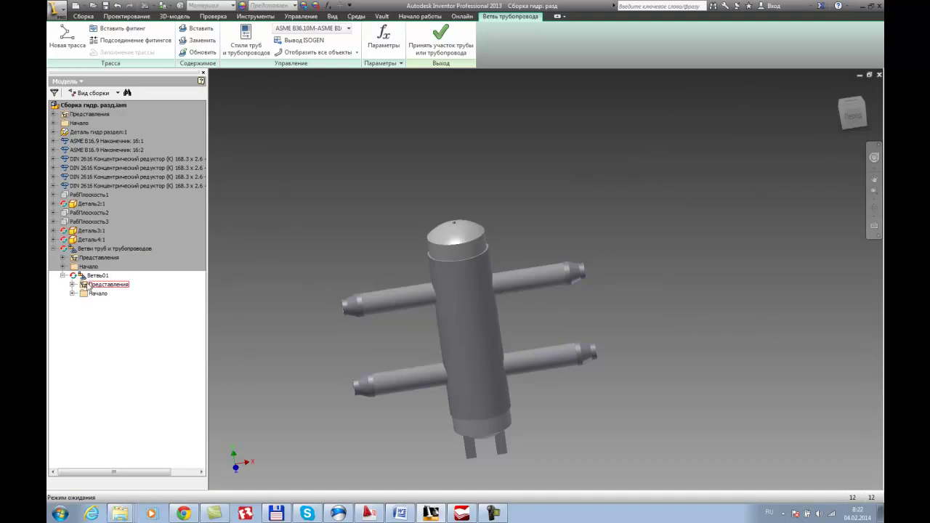
# Create a new route with the part file name Сборка гидр. разд.ТрассаД15 and a DIN 2458/DIN 2605 welded pipe style.
pyautogui.click(67, 38)
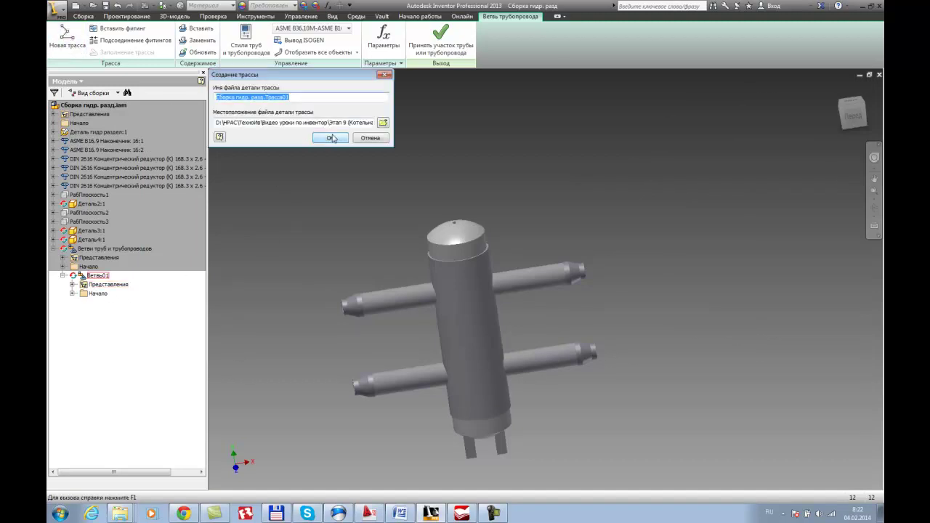
pyautogui.click(311, 99)
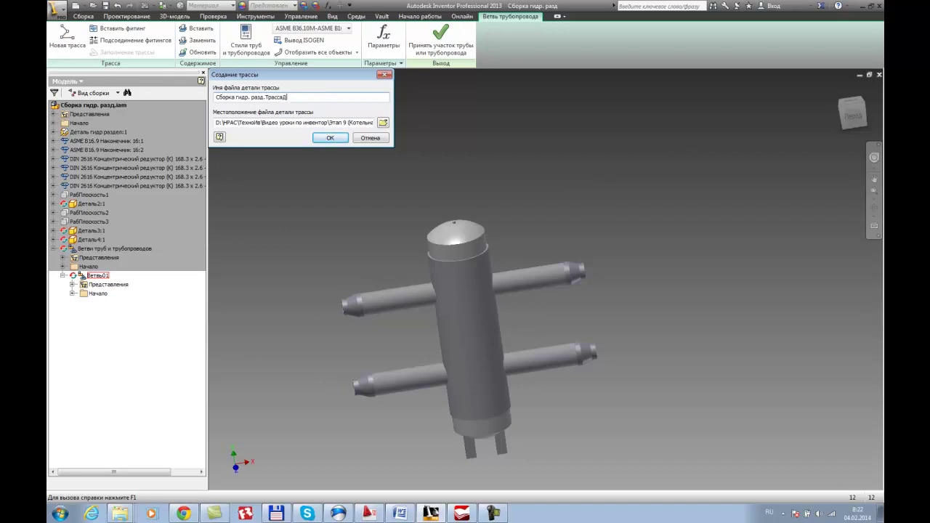
pyautogui.click(328, 138)
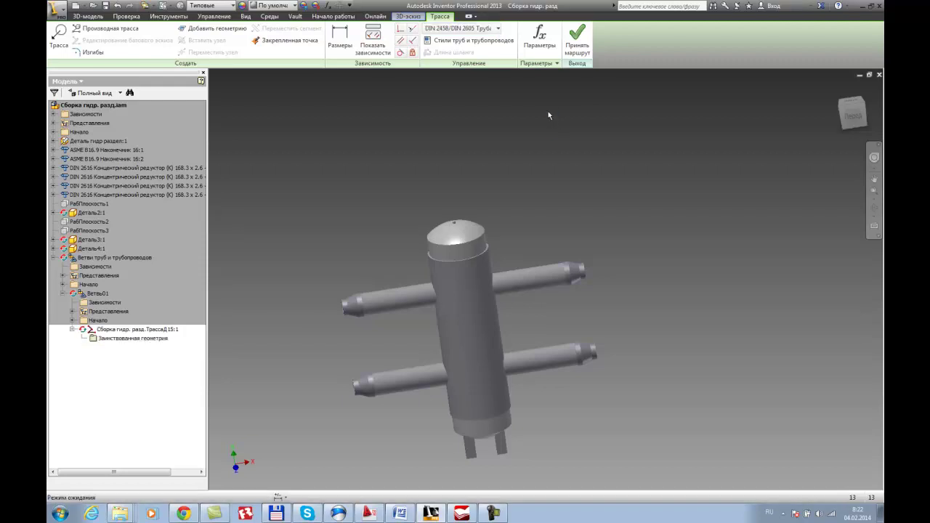
# Start the route at the upper circular edge of the small stub on the separator's top dome.
pyautogui.moveTo(518, 173); pyautogui.dragTo(489, 178, button='middle')
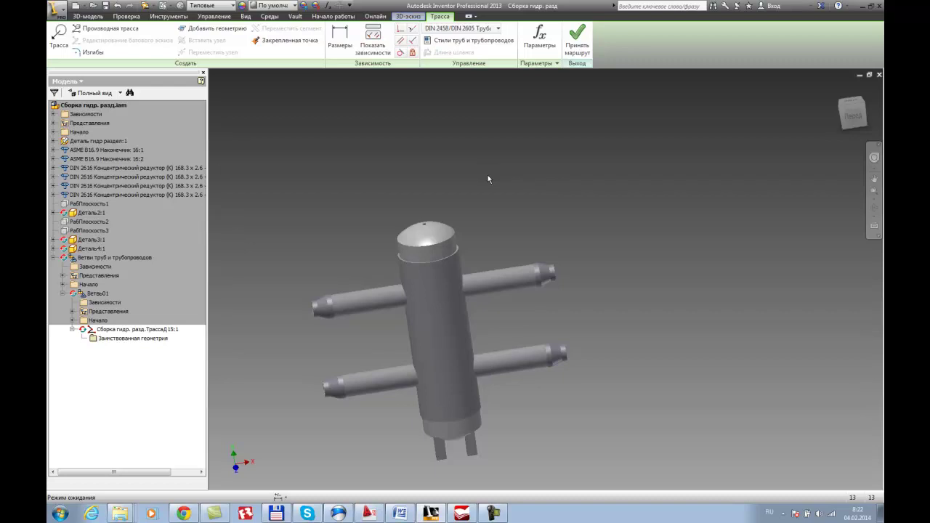
pyautogui.moveTo(451, 149); pyautogui.dragTo(467, 160, button='middle')
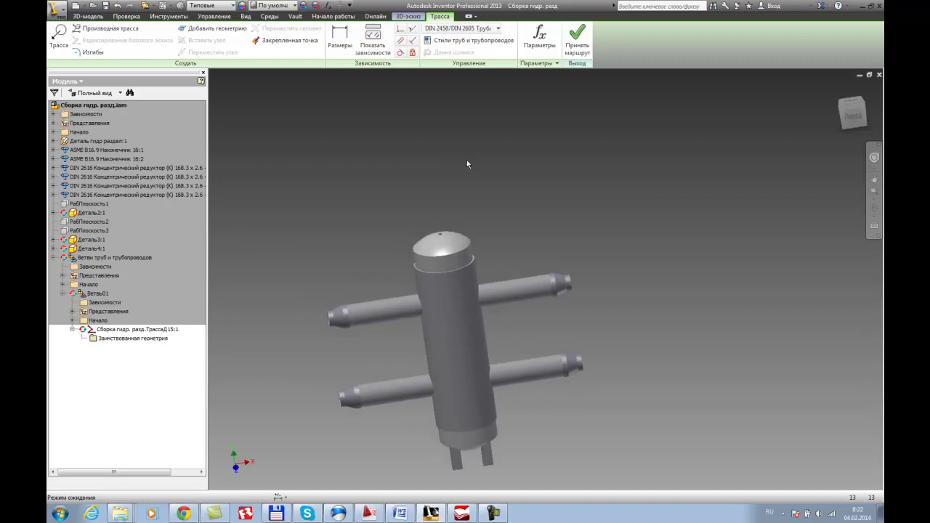
pyautogui.click(55, 42)
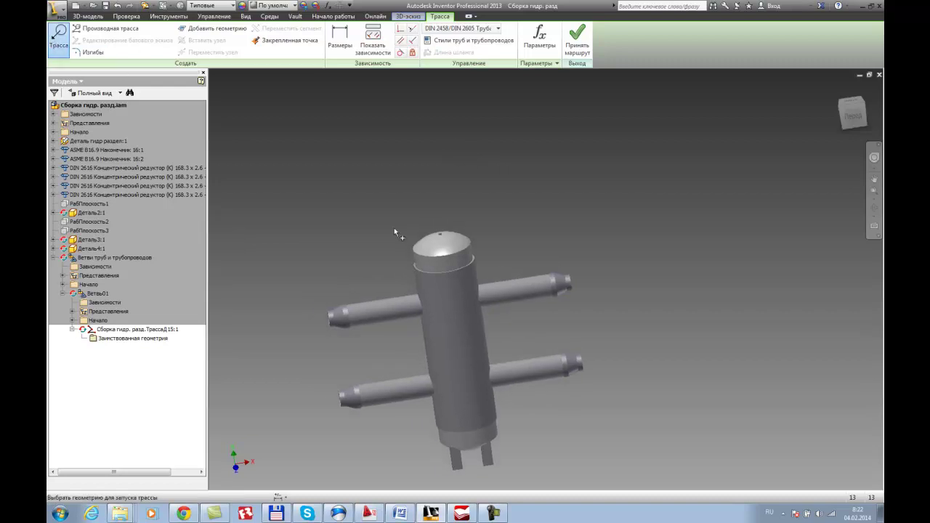
pyautogui.scroll(4, 439, 233)
pyautogui.click(389, 218)
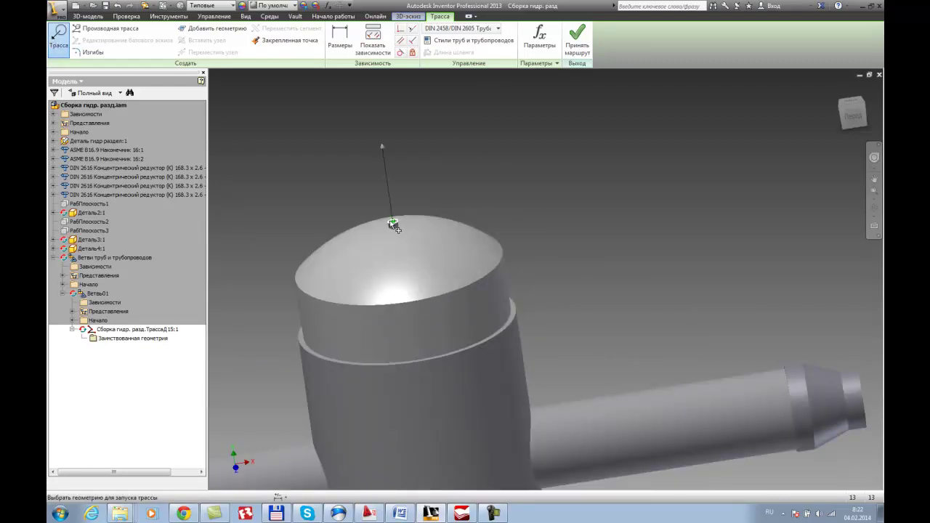
pyautogui.scroll(3, 399, 229)
pyautogui.scroll(-8, 633, 245)
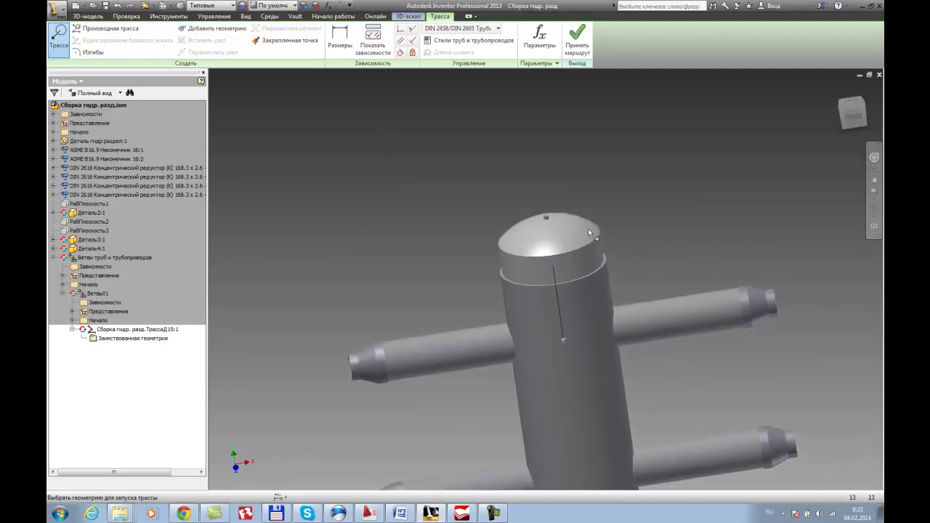
pyautogui.scroll(4, 556, 222)
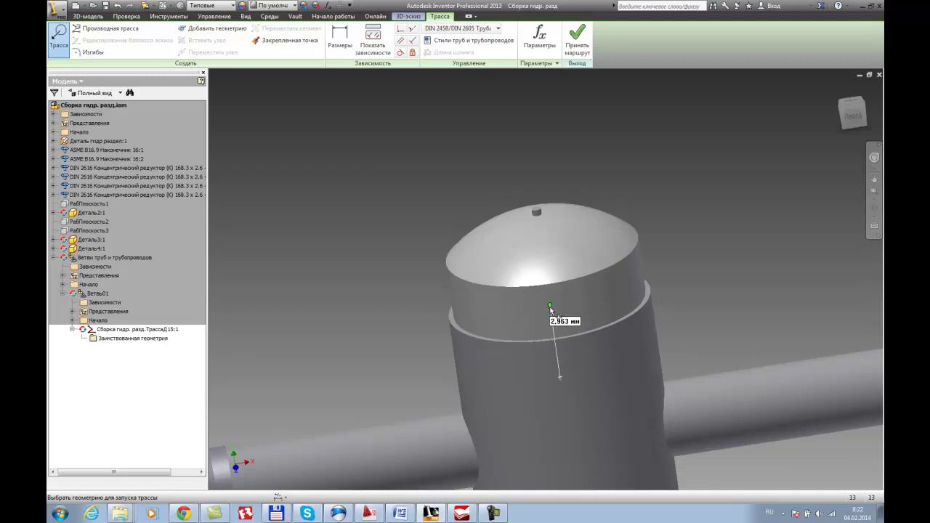
pyautogui.scroll(3, 556, 312)
pyautogui.scroll(-2, 568, 218)
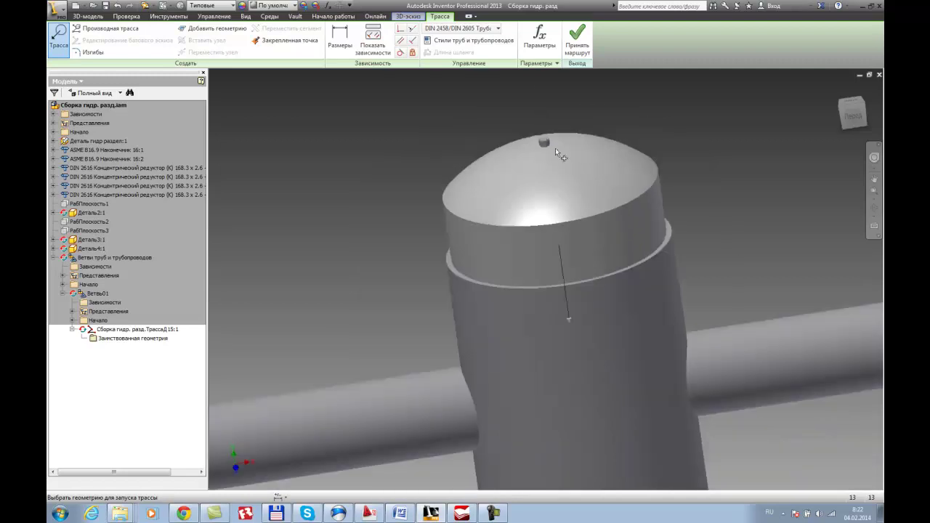
pyautogui.scroll(2, 552, 154)
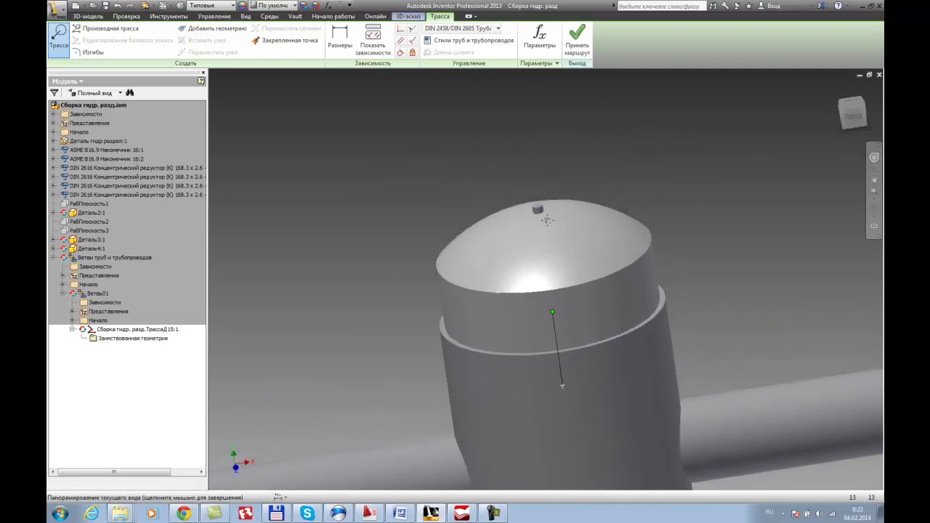
pyautogui.scroll(2, 547, 214)
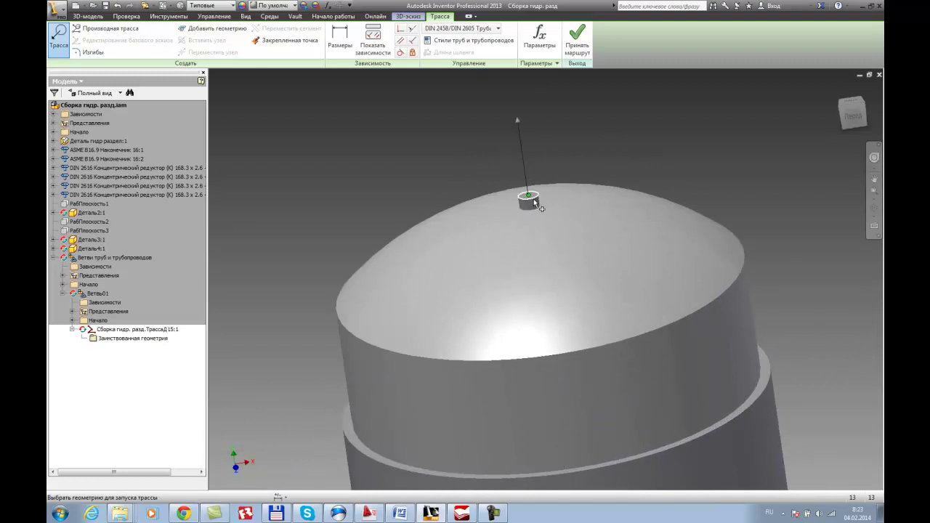
pyautogui.click(535, 203)
# Extend the route 100 mm straight up from the stub and accept the route.
pyautogui.scroll(-3, 533, 198)
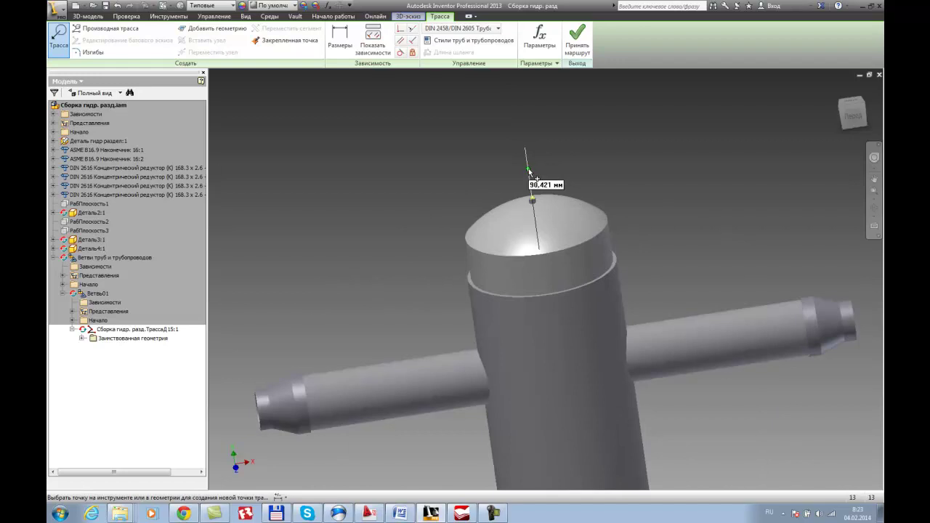
pyautogui.write('100')
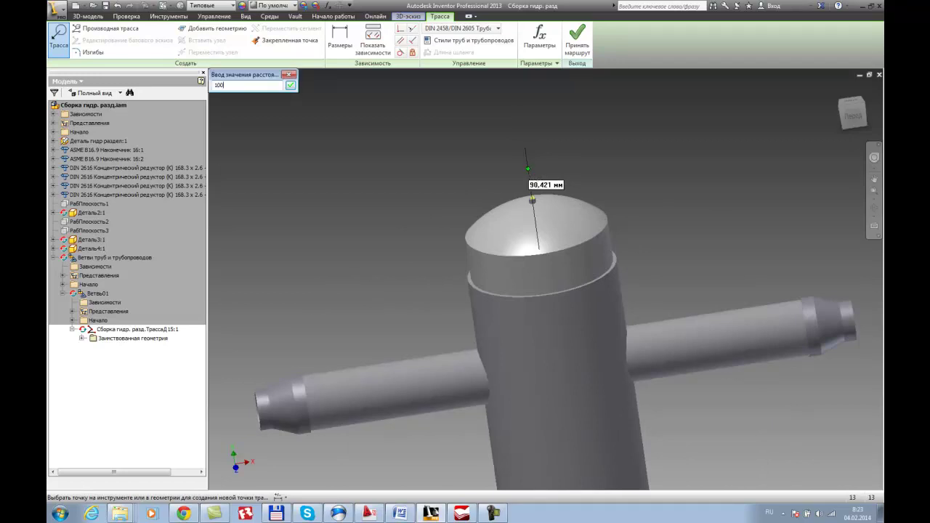
pyautogui.press('Return')
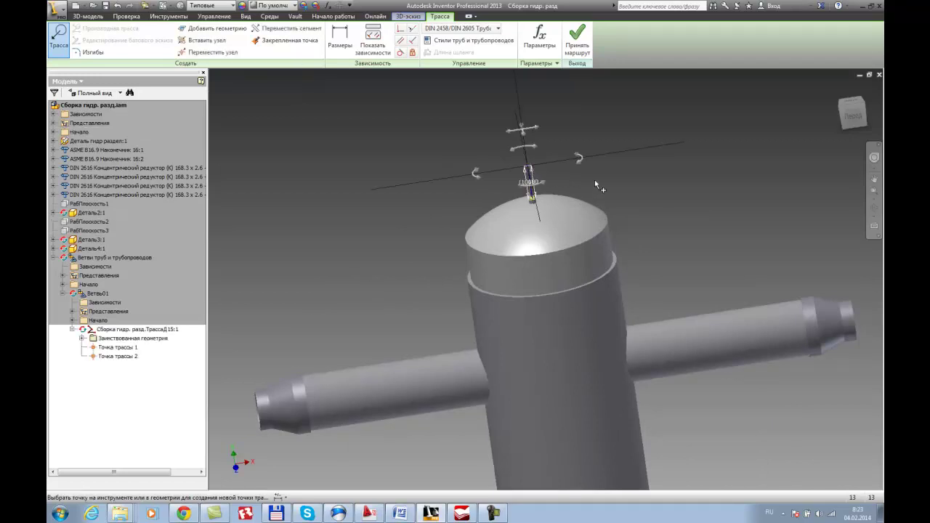
pyautogui.press('Escape')
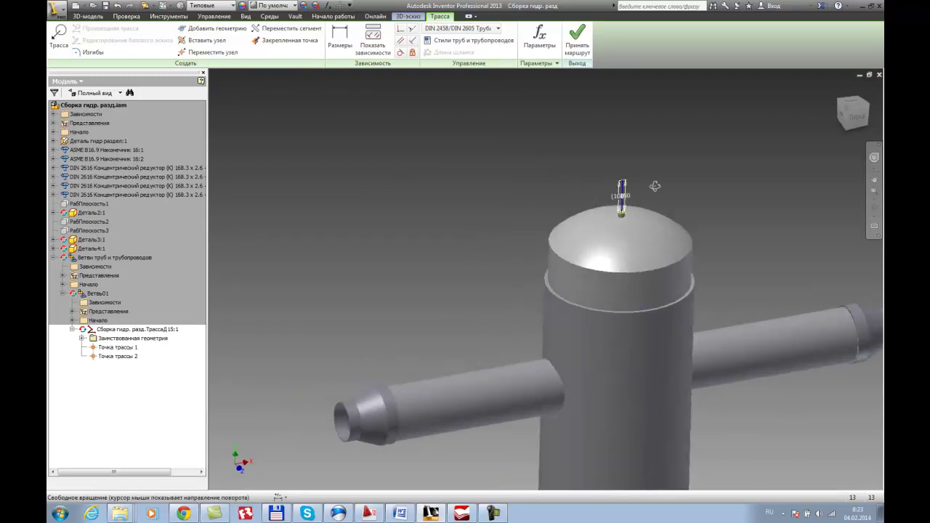
pyautogui.click(577, 36)
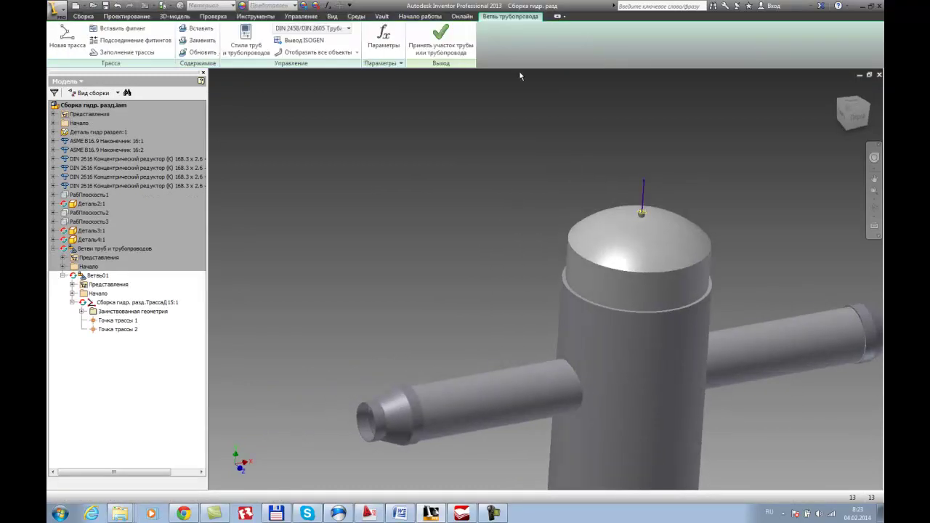
# Populate the ТрассаД15 route with pipe and check how the pipe joins the stub on the dome.
pyautogui.click(138, 53)
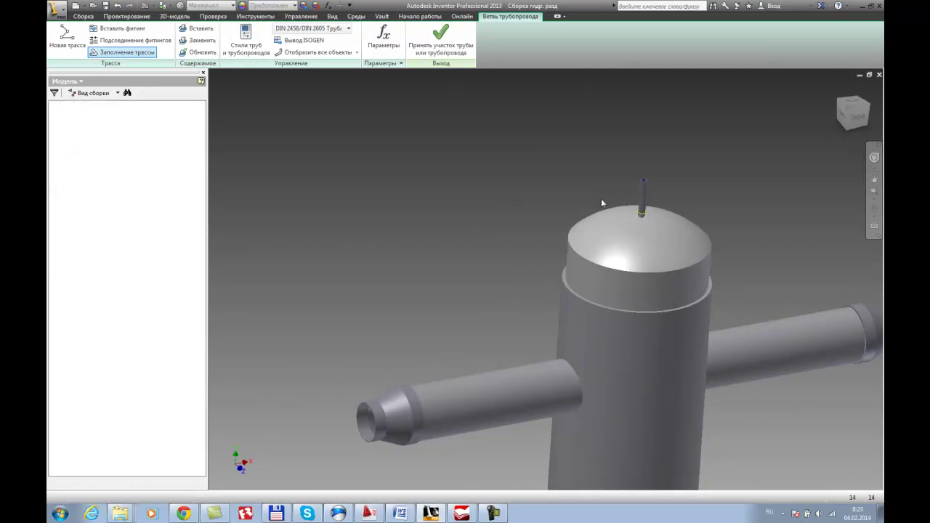
pyautogui.scroll(5, 496, 218)
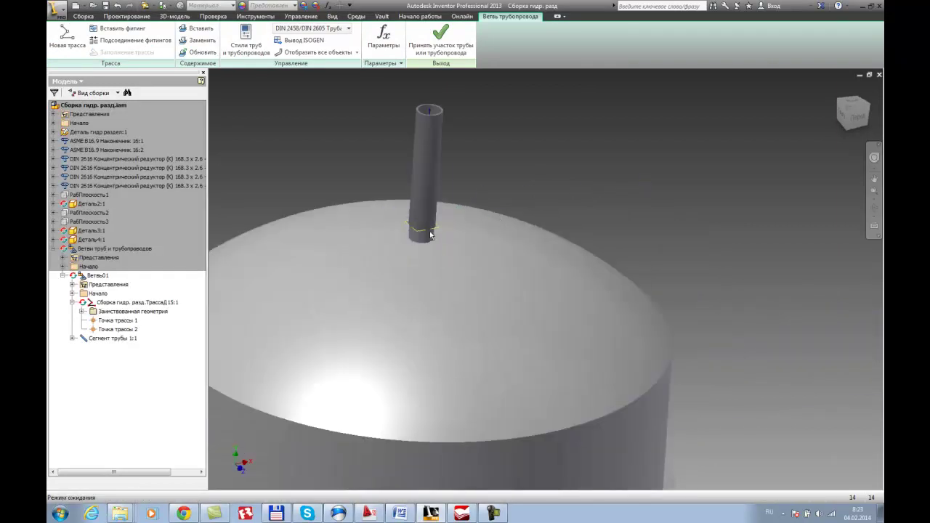
pyautogui.scroll(3, 438, 235)
pyautogui.scroll(-6, 468, 224)
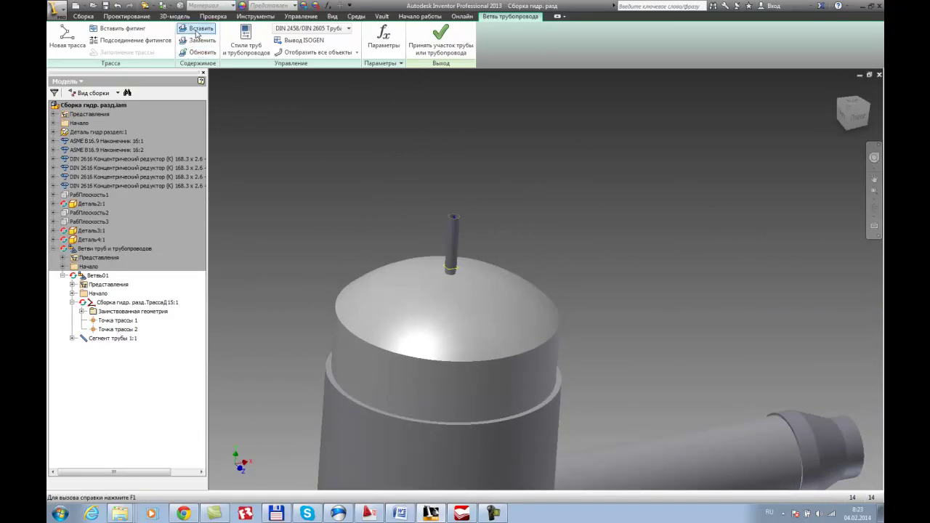
# Insert the Dy015 ball valve, nominal size 15, as a standard part from the Кран шаровой муфтовый library category at the pipe's upper end.
pyautogui.click(196, 33)
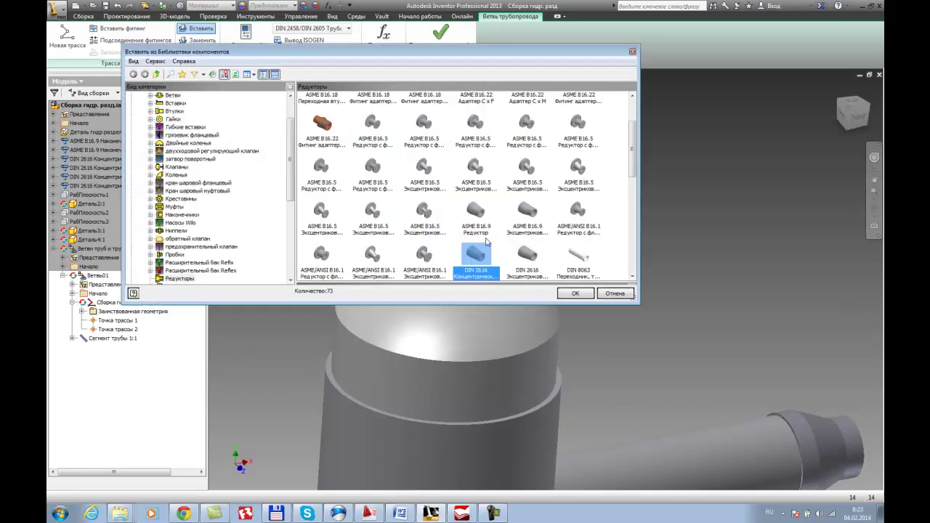
pyautogui.moveTo(292, 163)
pyautogui.mouseDown()
pyautogui.moveTo(292, 191)
pyautogui.moveTo(295, 173)
pyautogui.mouseUp()
pyautogui.click(202, 168)
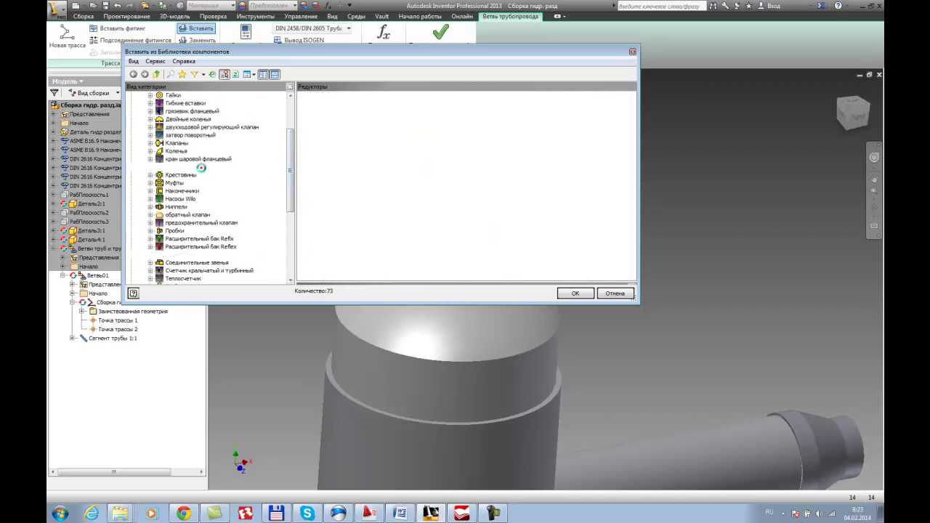
pyautogui.click(325, 104)
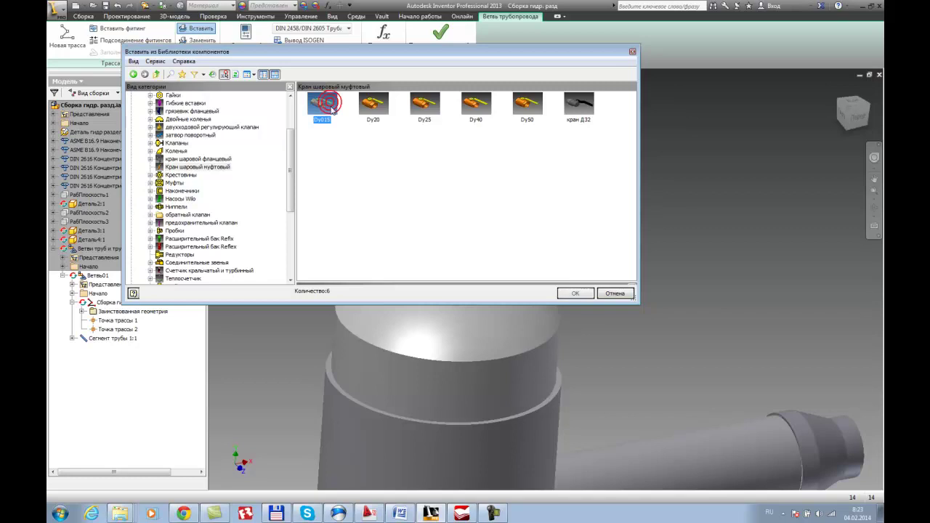
pyautogui.click(575, 294)
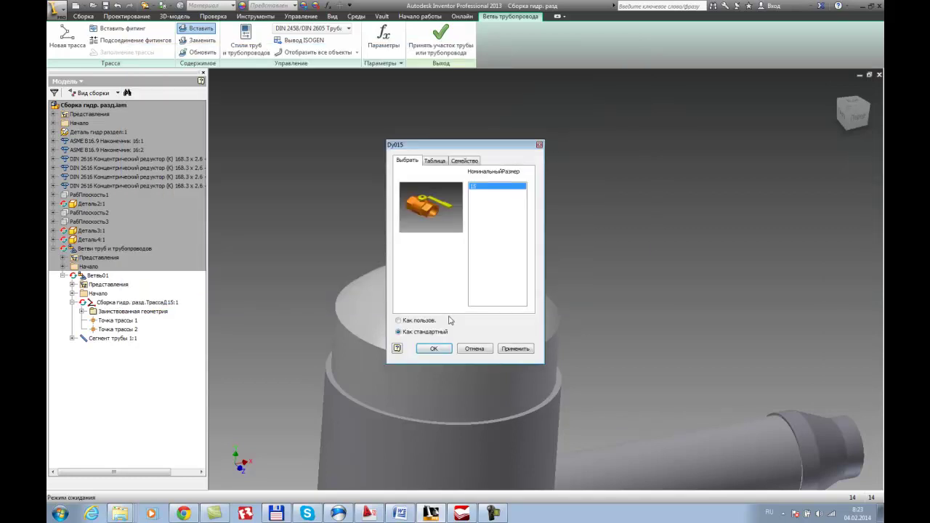
pyautogui.click(443, 350)
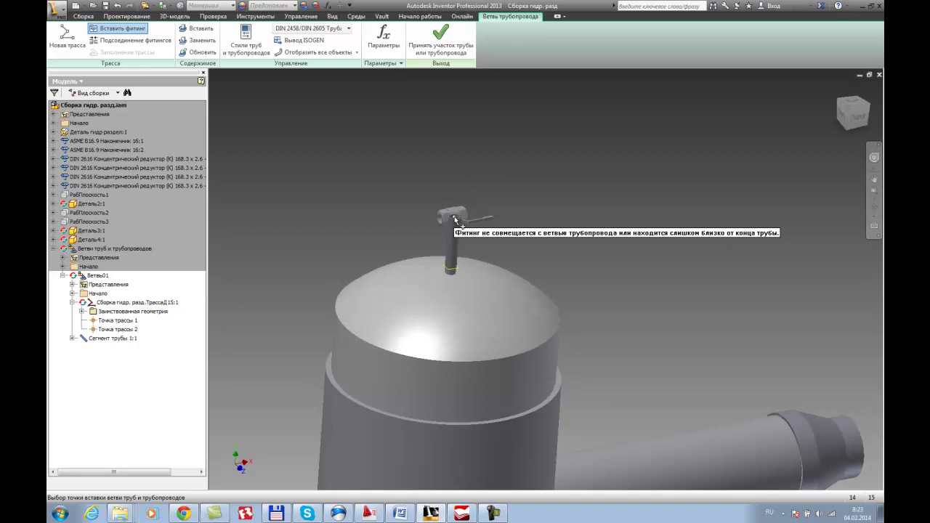
# Place one Dy015 ball valve loose in the space above the vertical pipe on the dome.
pyautogui.click(503, 166)
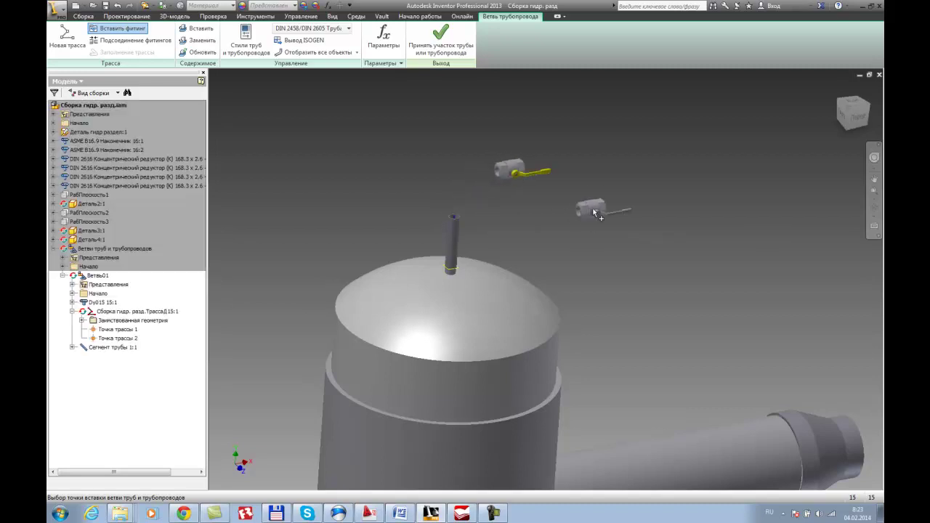
pyautogui.press('Escape')
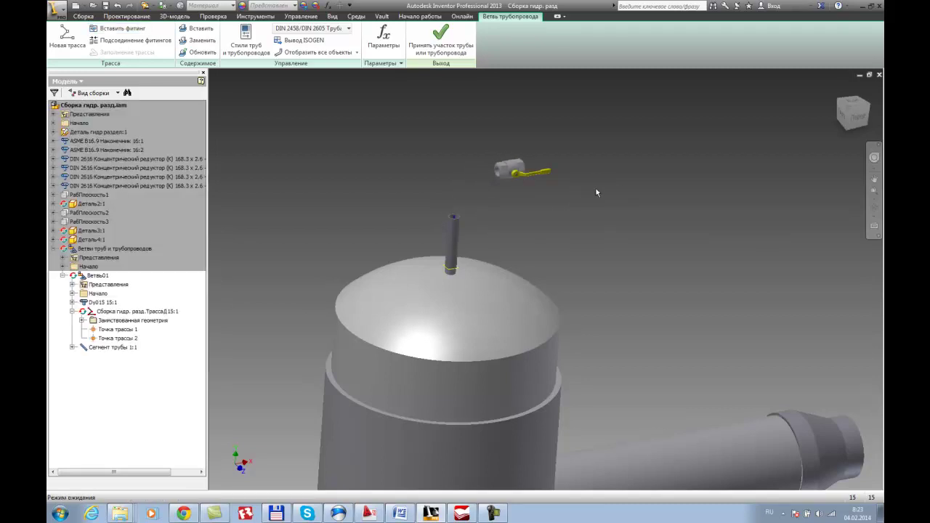
# Try to connect the loose ball valve to the open end of the vertical pipe.
pyautogui.click(151, 45)
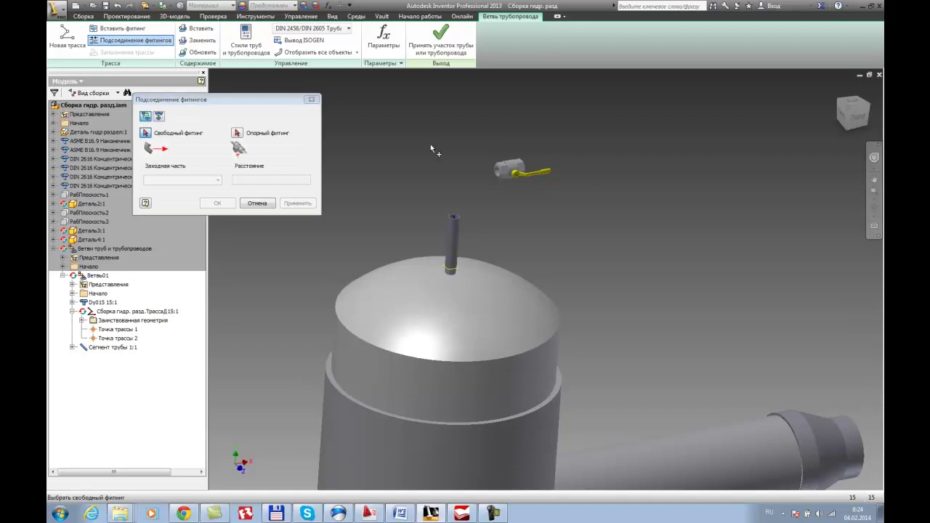
pyautogui.click(498, 174)
pyautogui.click(454, 218)
pyautogui.click(216, 203)
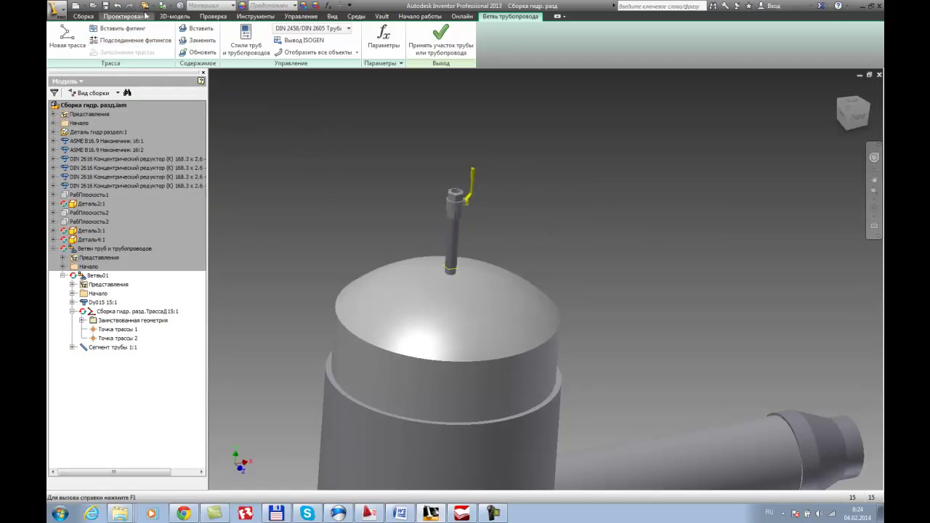
pyautogui.click(118, 5)
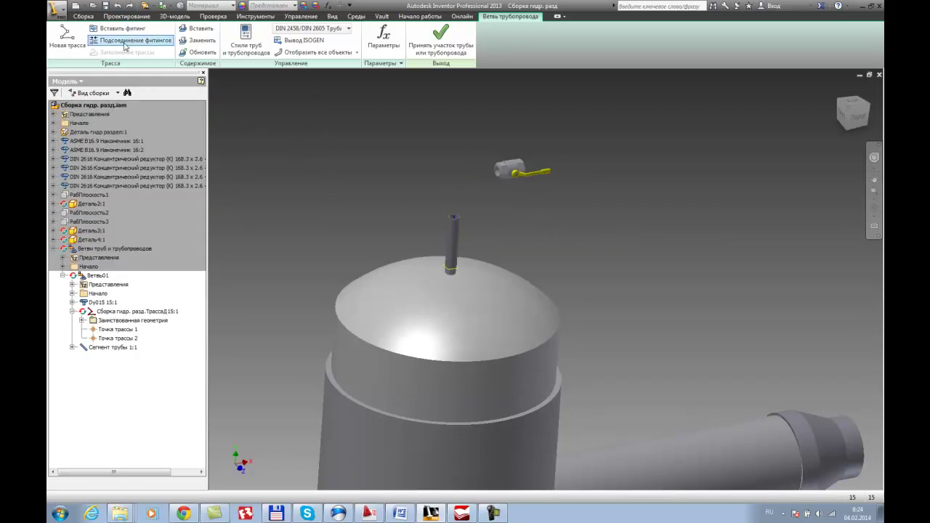
# Connect the loose ball valve to the vertical pipe's open end, with route Сборка гидр. разд.ТрассаД15:1 as the engagement part.
pyautogui.click(131, 40)
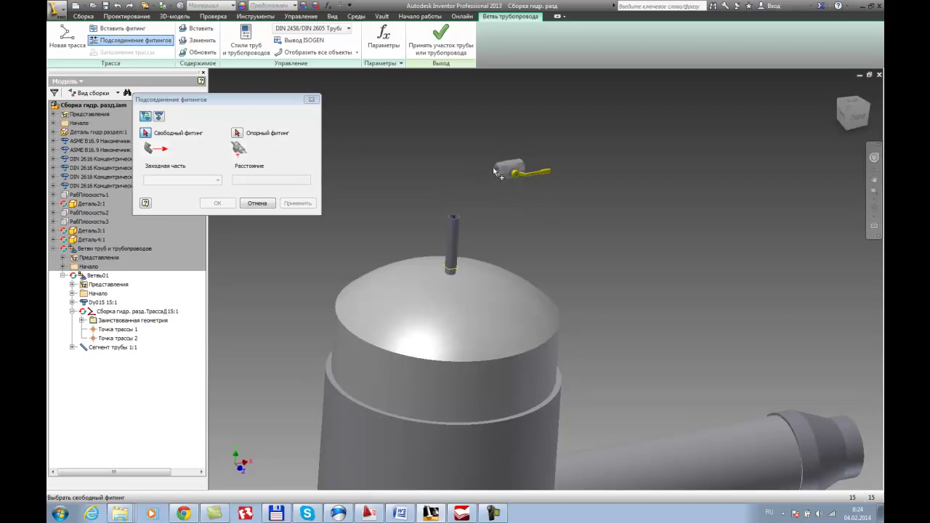
pyautogui.click(500, 174)
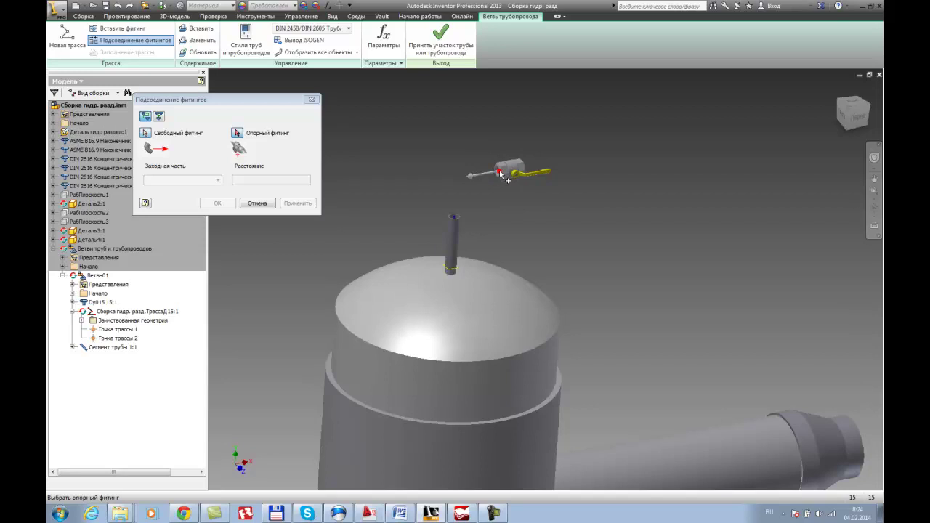
pyautogui.click(455, 218)
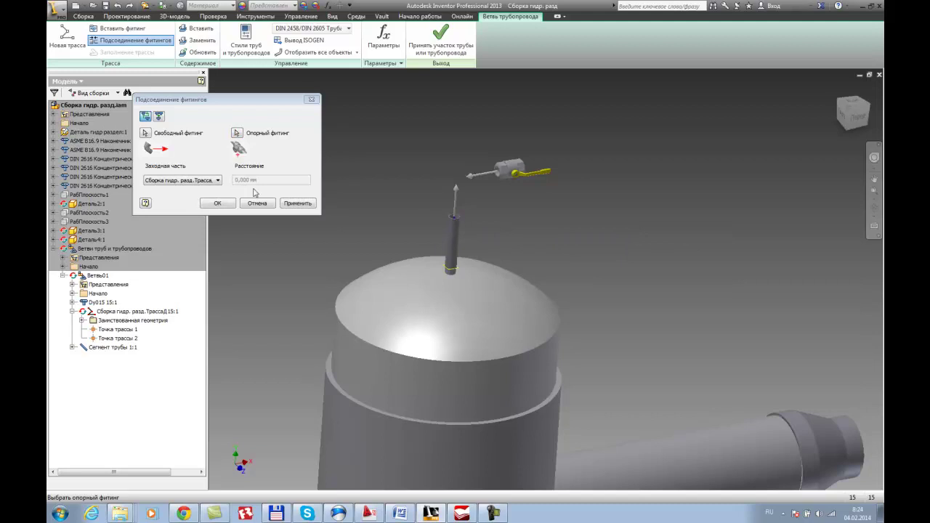
pyautogui.click(218, 180)
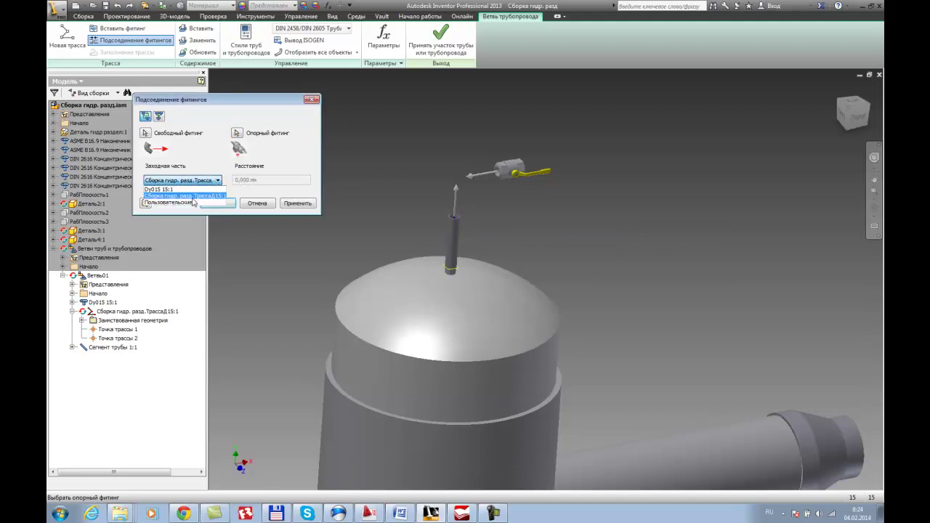
pyautogui.click(192, 202)
pyautogui.click(193, 180)
pyautogui.click(187, 189)
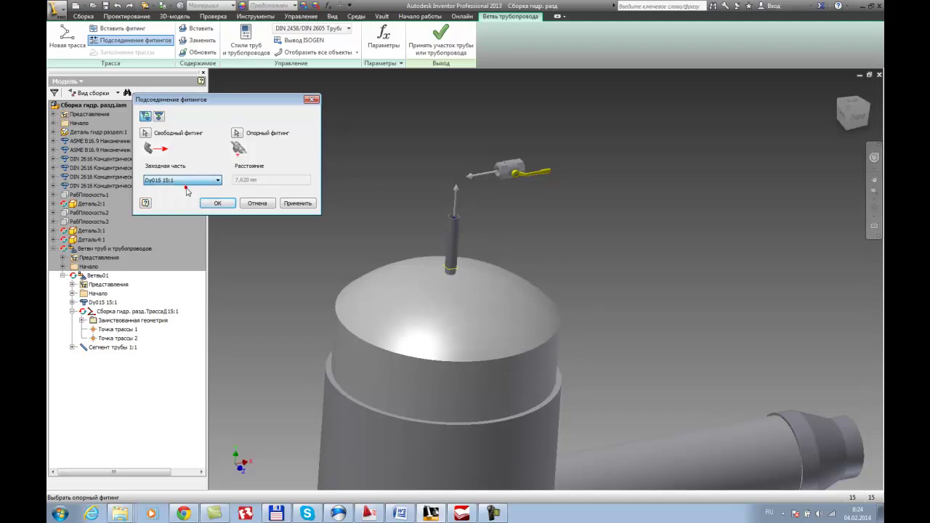
pyautogui.click(198, 181)
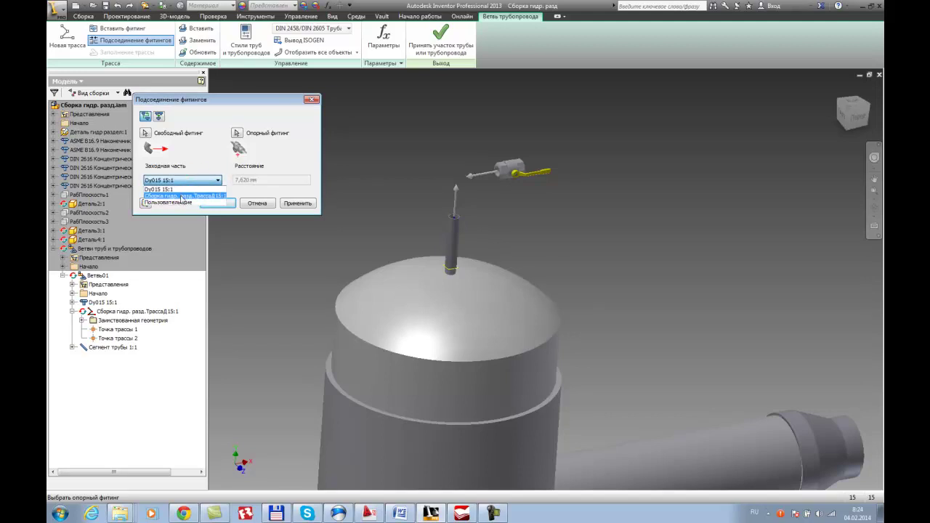
pyautogui.click(182, 196)
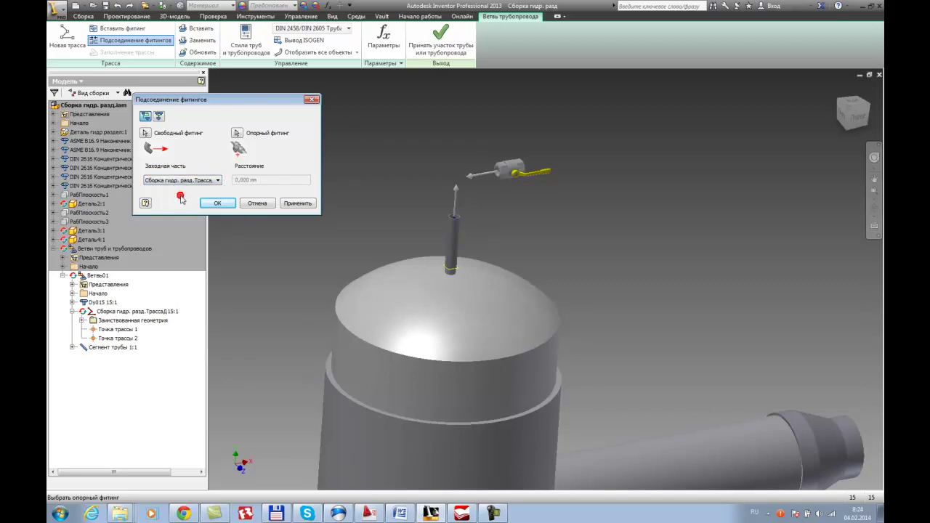
pyautogui.click(219, 203)
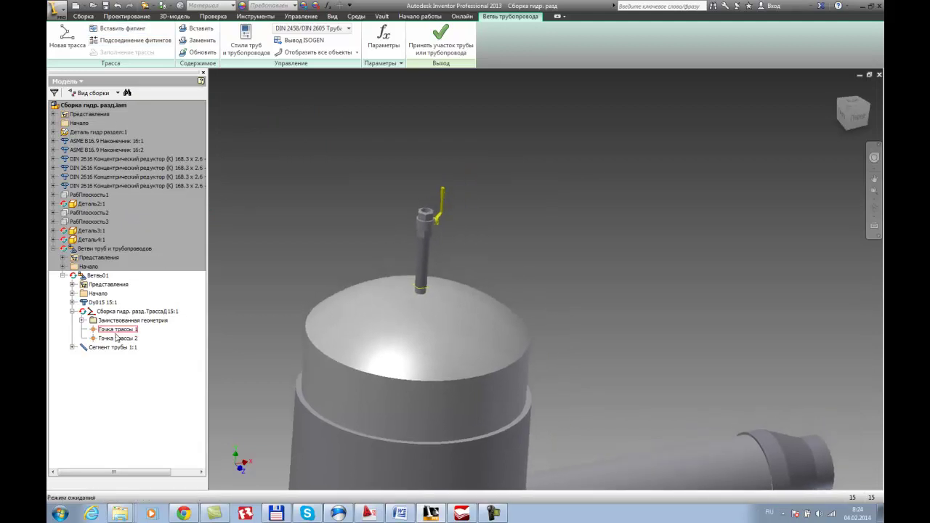
# Edit route ТрассаД15, add a 100 mm segment upward from the ball valve's free end, and accept the route.
pyautogui.doubleClick(111, 311)
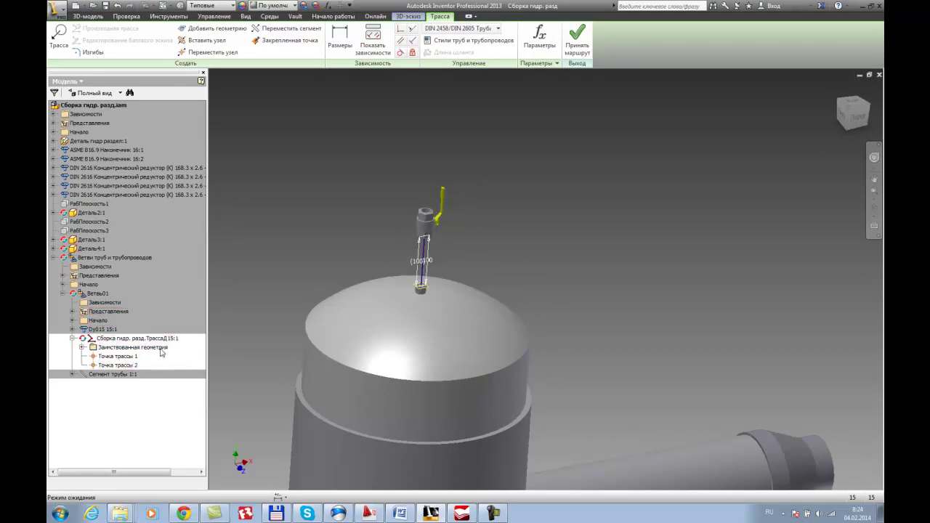
pyautogui.click(69, 45)
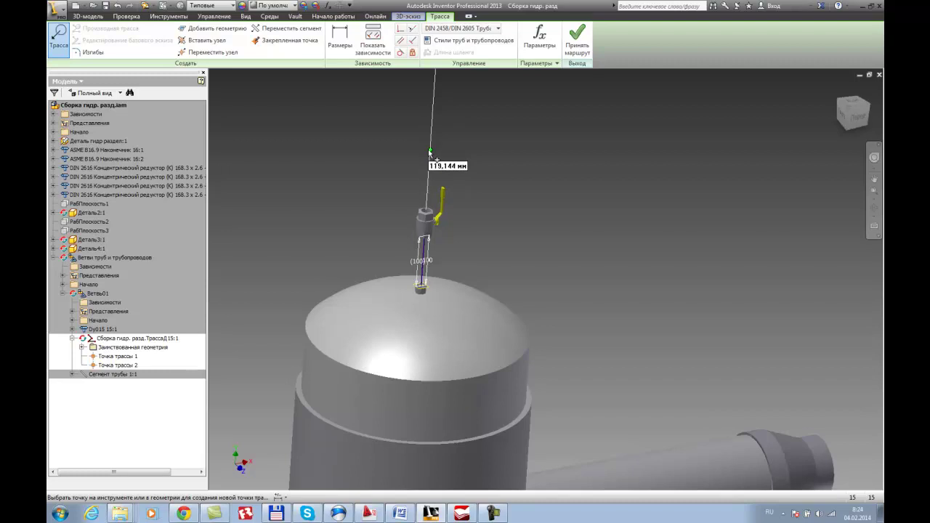
pyautogui.write('100')
pyautogui.press('Return')
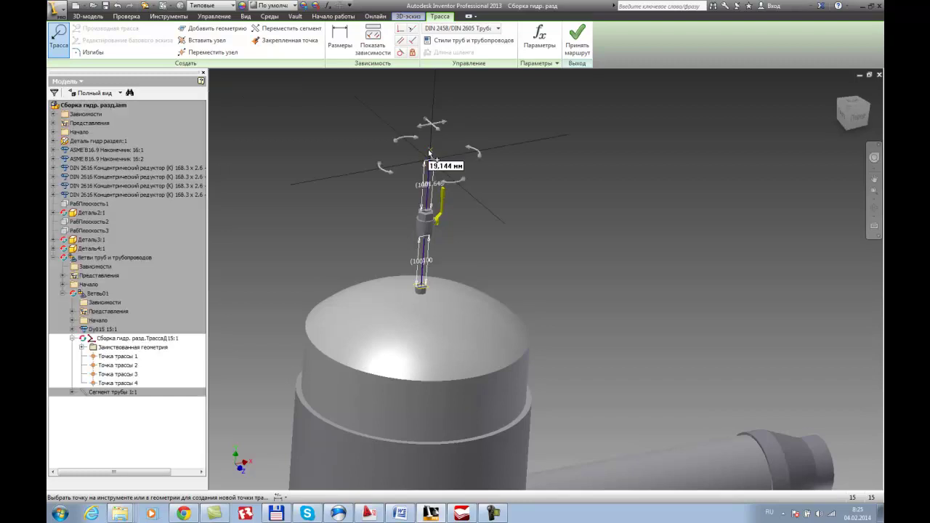
pyautogui.press('Escape')
pyautogui.click(586, 61)
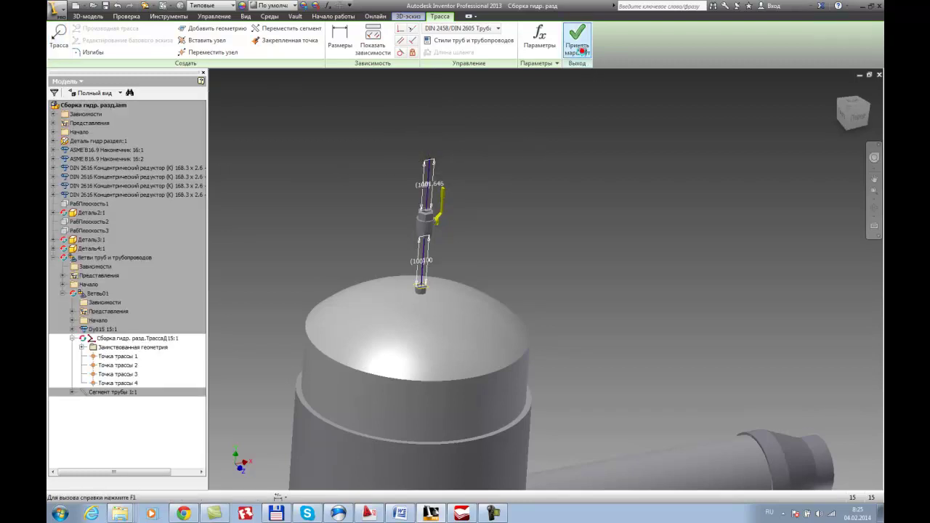
# Insert a Dy 15 Py10 air vent from the Воздухоотводчик library category, placing it loose beside the upper pipe.
pyautogui.moveTo(454, 201); pyautogui.dragTo(452, 245, button='middle')
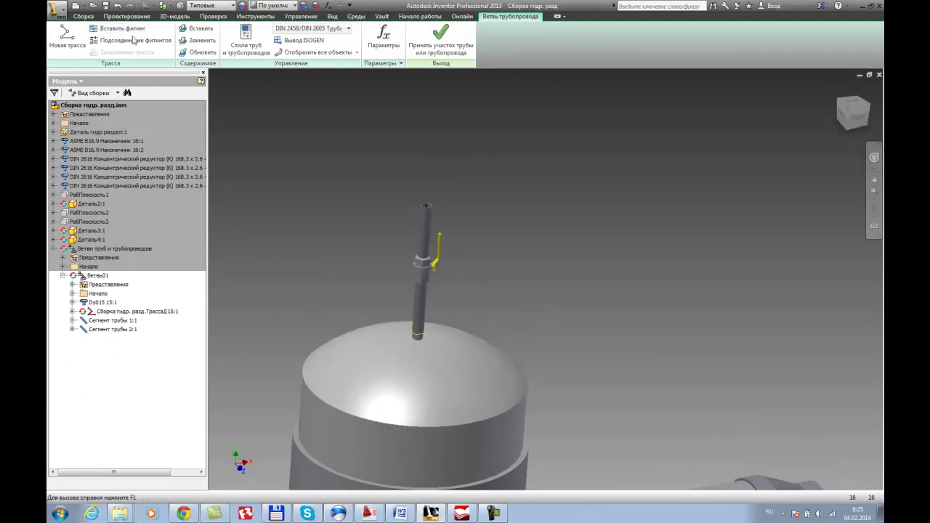
pyautogui.click(196, 29)
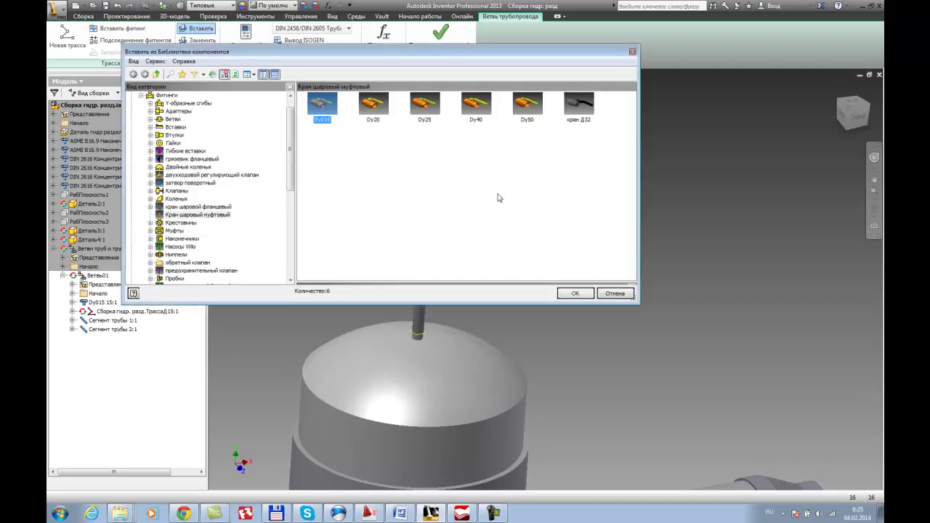
pyautogui.scroll(-6, 290, 167)
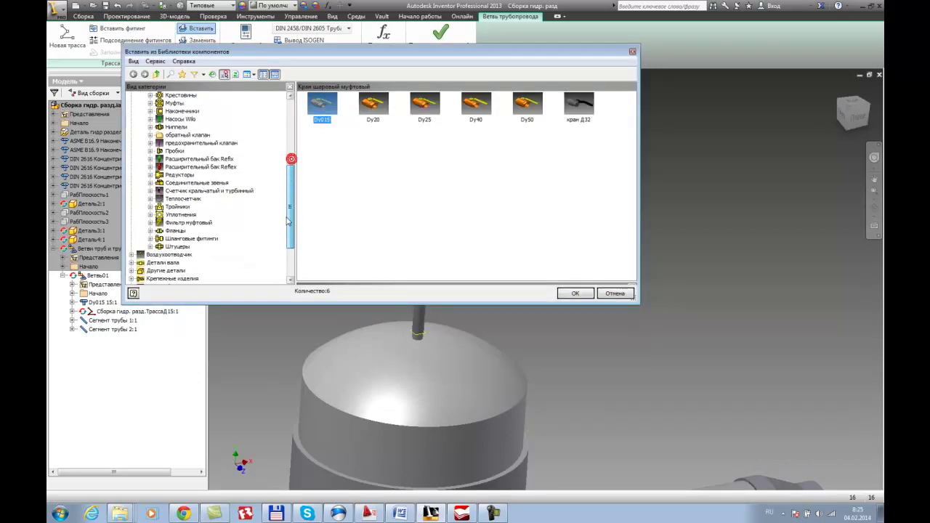
pyautogui.click(180, 233)
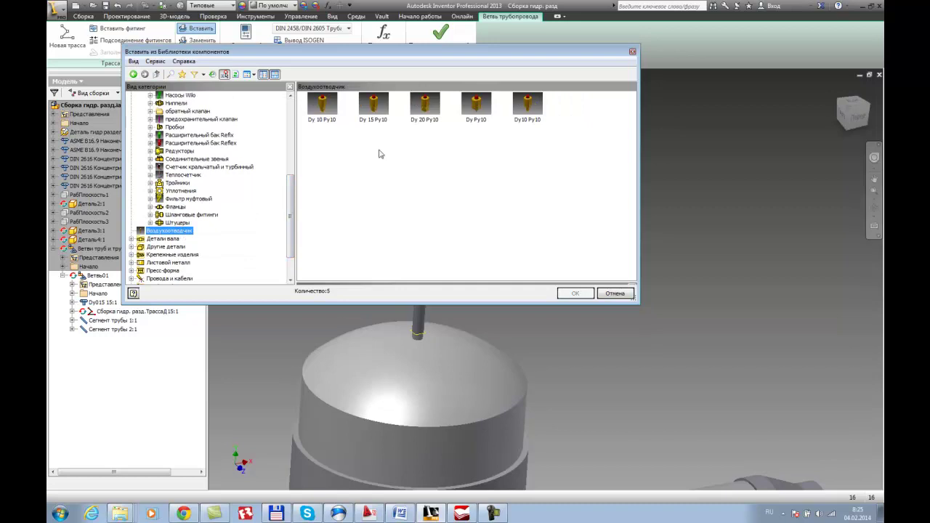
pyautogui.click(379, 109)
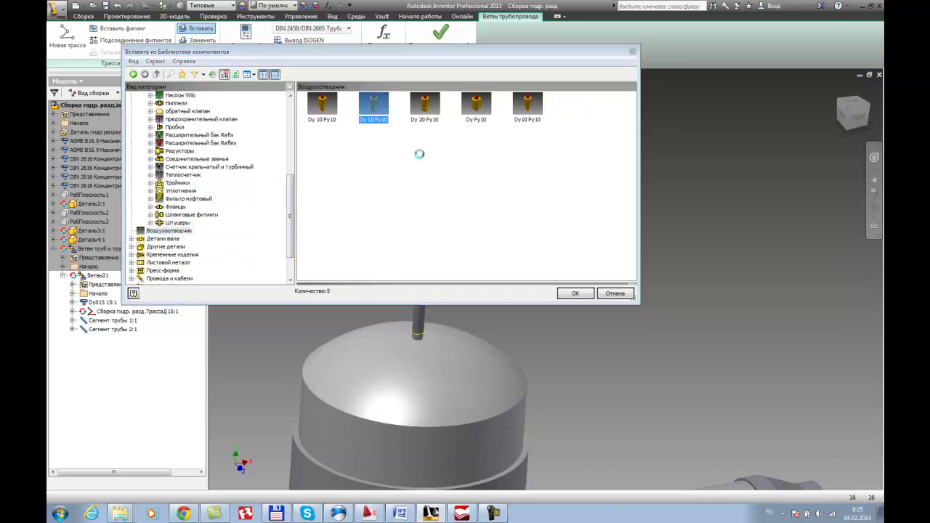
pyautogui.click(439, 349)
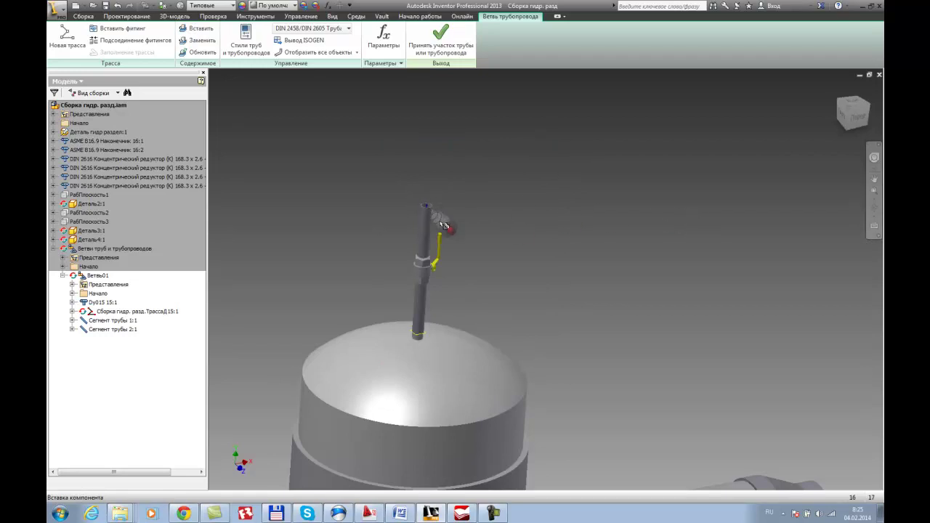
pyautogui.click(614, 213)
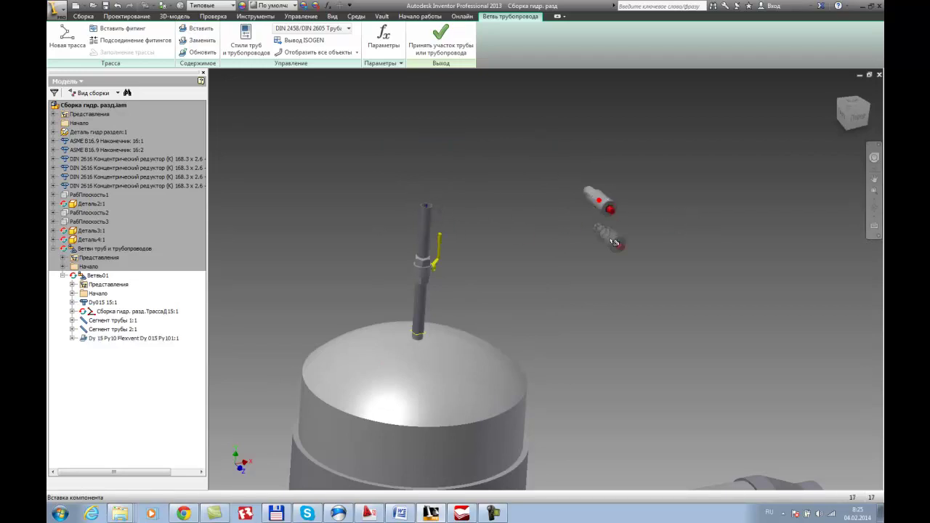
# Connect the inlet of the loose air vent to the open end of the upper pipe segment.
pyautogui.keyDown('shift'); pyautogui.moveTo(556, 262); pyautogui.dragTo(630, 281, button='middle'); pyautogui.keyUp('shift')
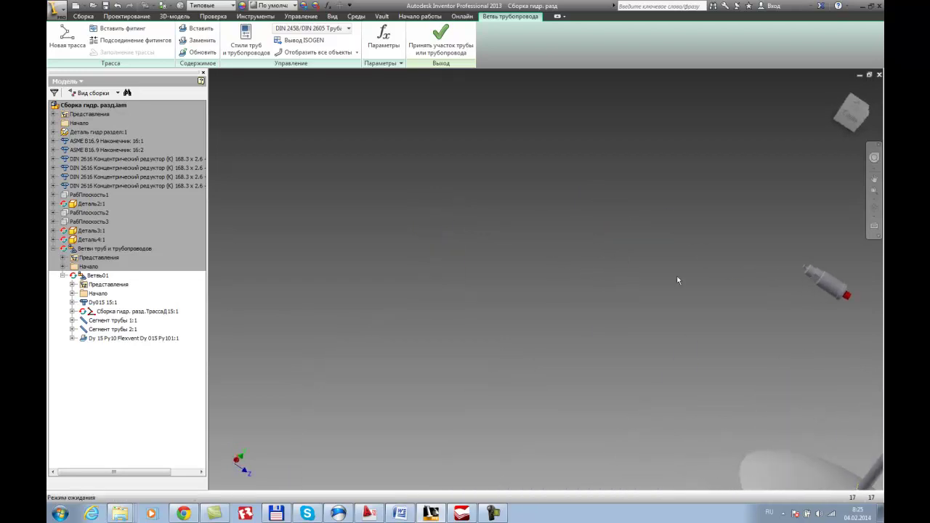
pyautogui.click(131, 41)
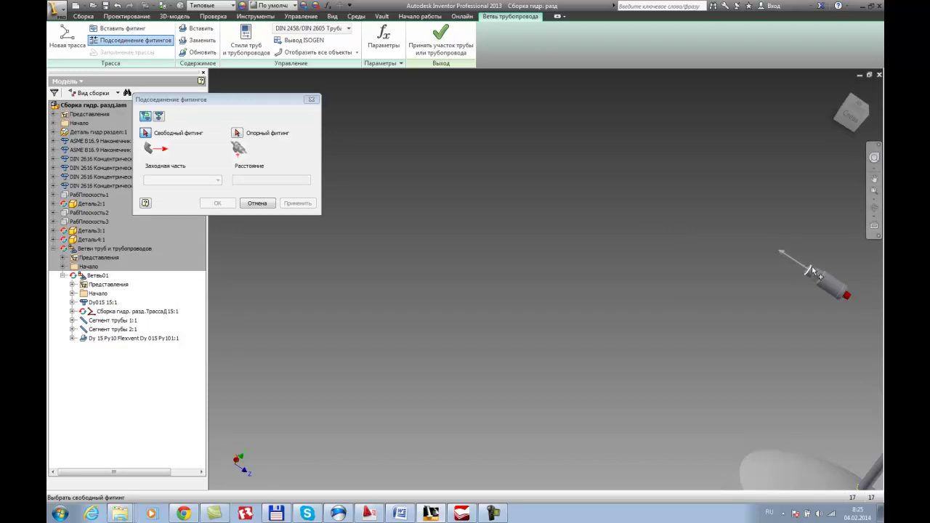
pyautogui.click(817, 271)
pyautogui.moveTo(820, 272); pyautogui.dragTo(619, 221, button='middle')
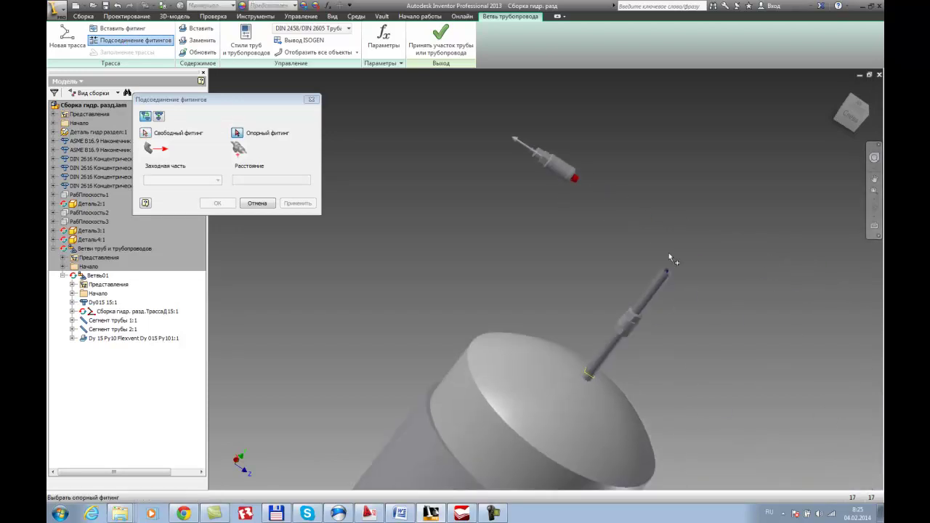
pyautogui.click(672, 271)
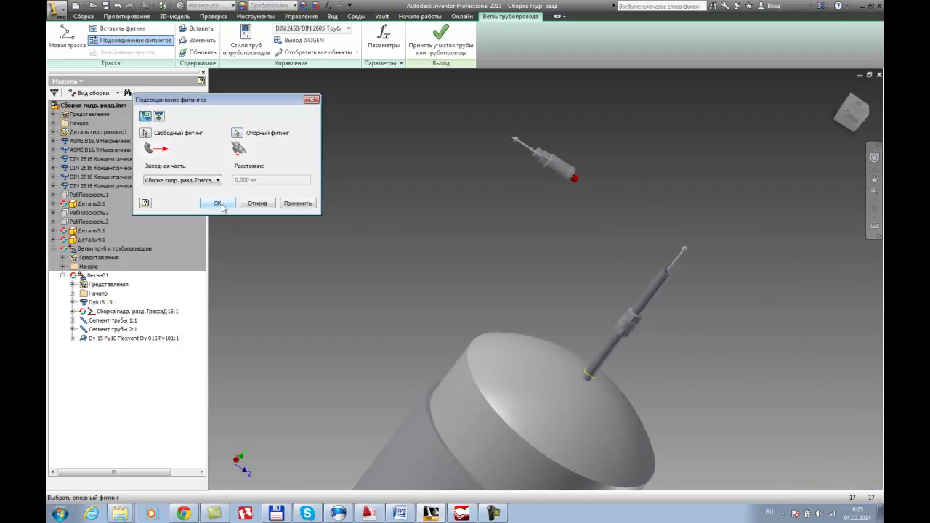
pyautogui.click(218, 204)
# Create a new route in pipe run Ветвь01 with the file name Сборка гидр. разд.ТрассаД20.
pyautogui.keyDown('shift'); pyautogui.moveTo(529, 324); pyautogui.dragTo(506, 228, button='middle'); pyautogui.keyUp('shift')
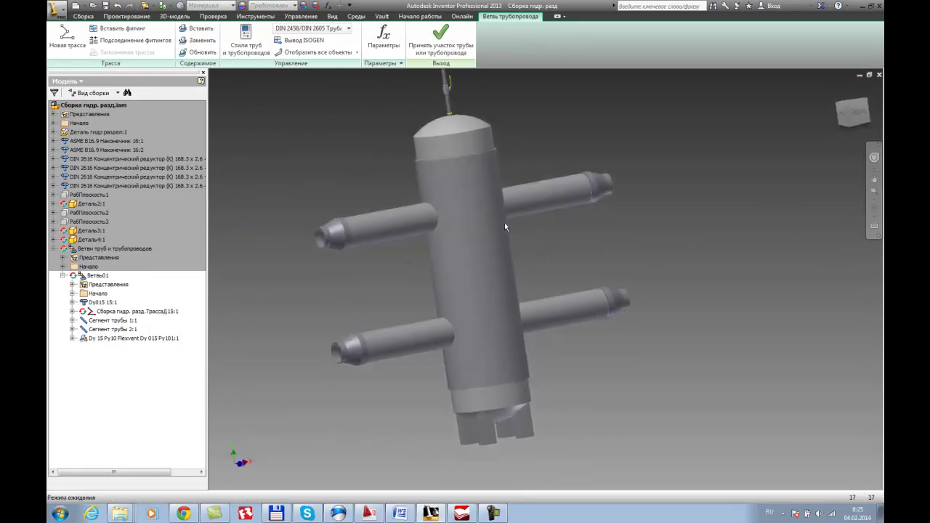
pyautogui.click(64, 276)
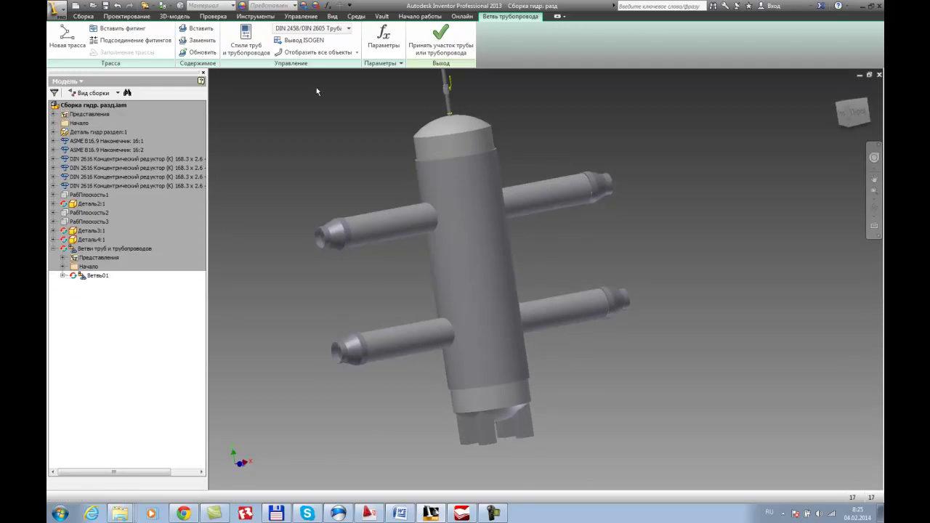
pyautogui.click(436, 38)
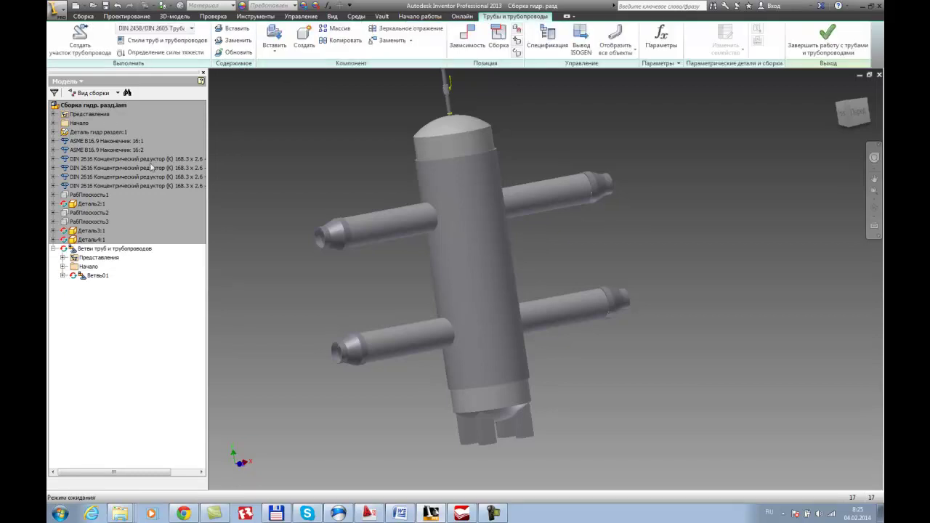
pyautogui.doubleClick(85, 277)
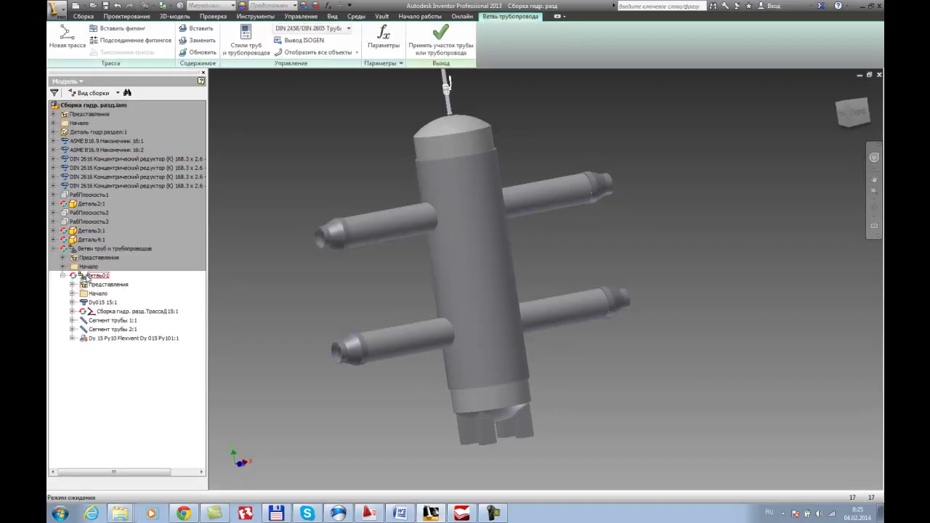
pyautogui.click(70, 46)
pyautogui.click(299, 100)
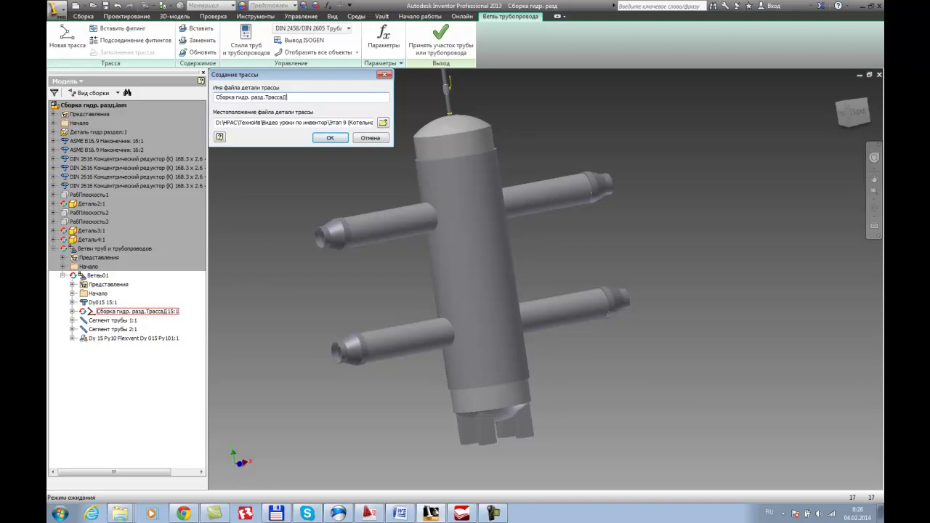
pyautogui.click(328, 138)
pyautogui.moveTo(359, 311); pyautogui.dragTo(299, 278, button='middle')
pyautogui.click(59, 47)
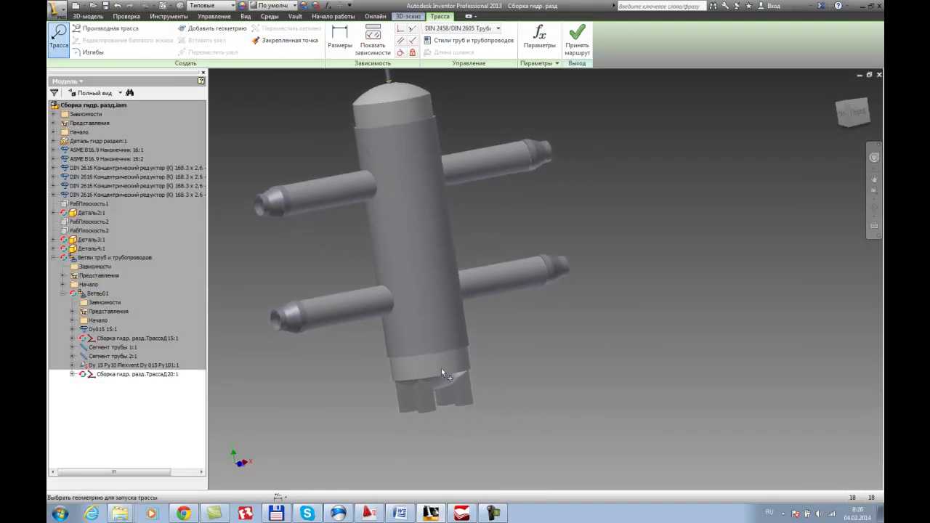
pyautogui.press('Escape')
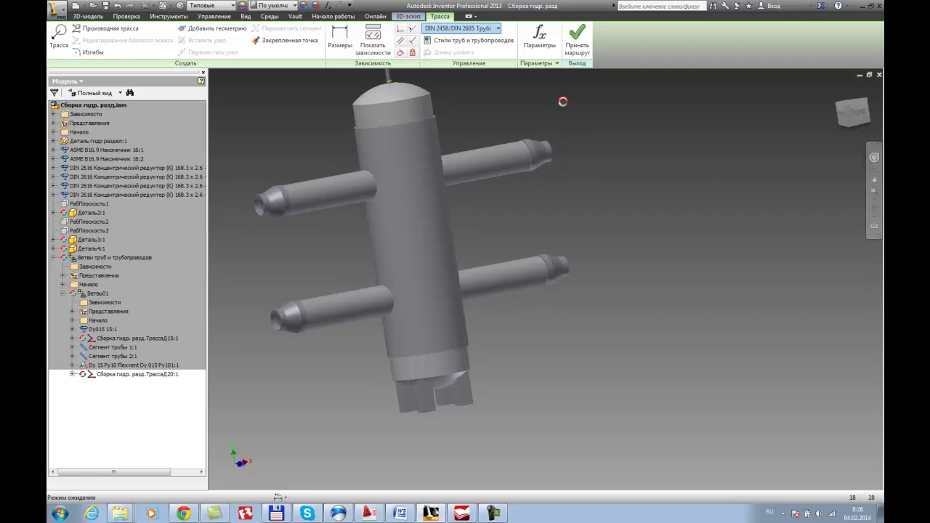
# Start the ТрассаД20 route at the small outlet edge beneath the separator's lower cap, leaving the command without adding a segment.
pyautogui.click(60, 36)
pyautogui.keyDown('shift'); pyautogui.moveTo(518, 357); pyautogui.dragTo(443, 309, button='middle'); pyautogui.keyUp('shift')
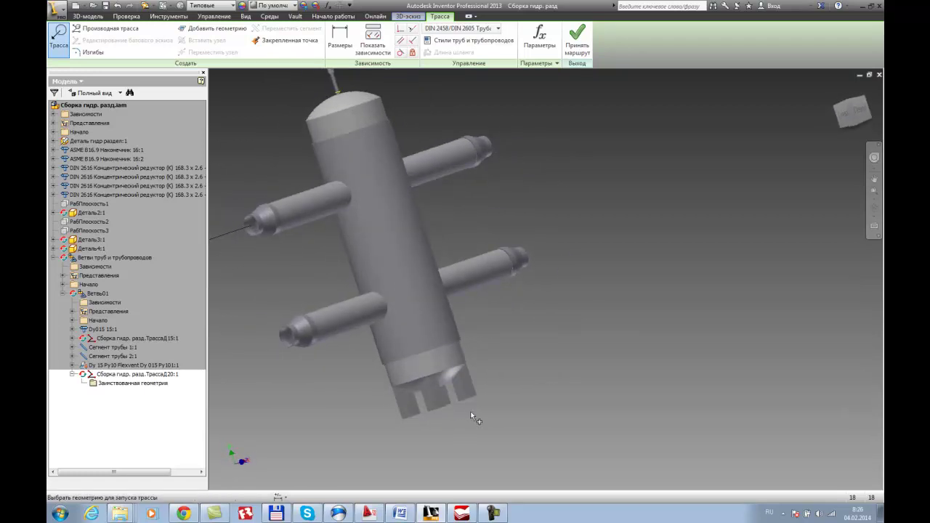
pyautogui.scroll(-5, 471, 411)
pyautogui.scroll(-3, 406, 376)
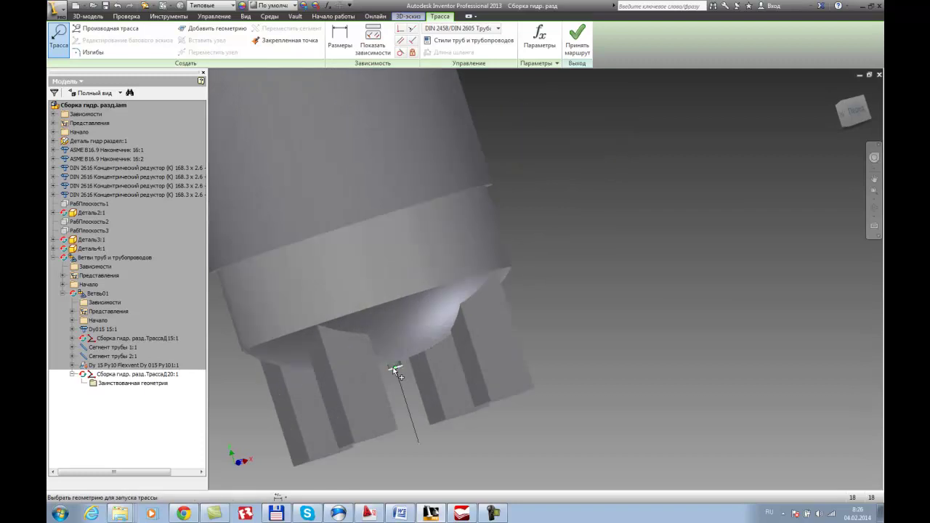
pyautogui.click(396, 369)
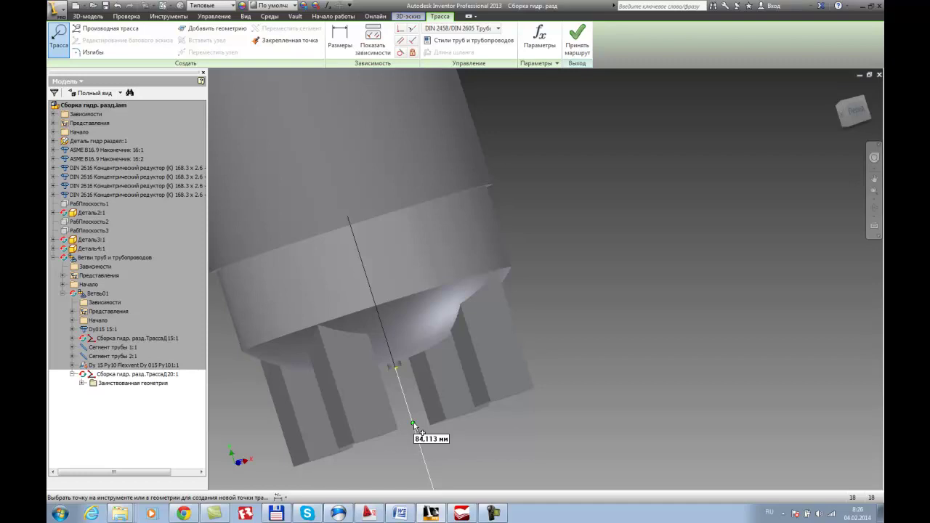
pyautogui.click(837, 88)
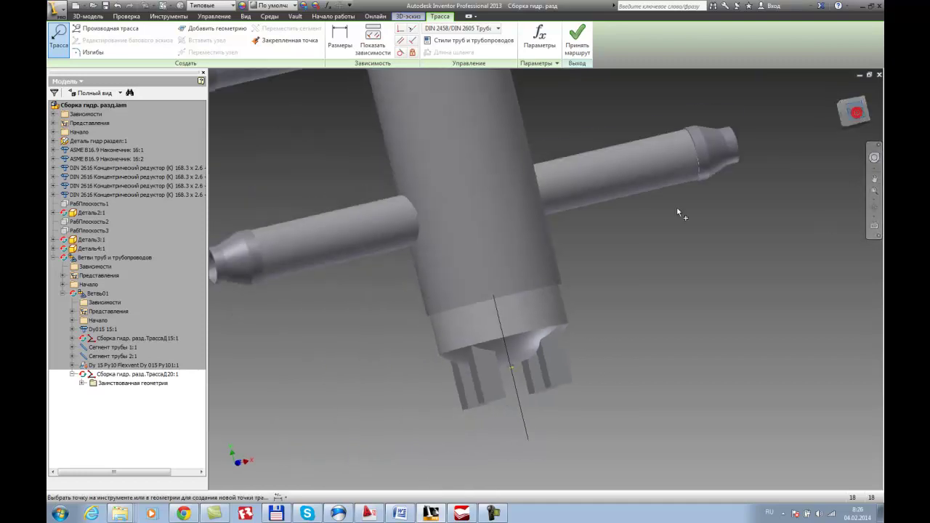
pyautogui.scroll(6, 571, 345)
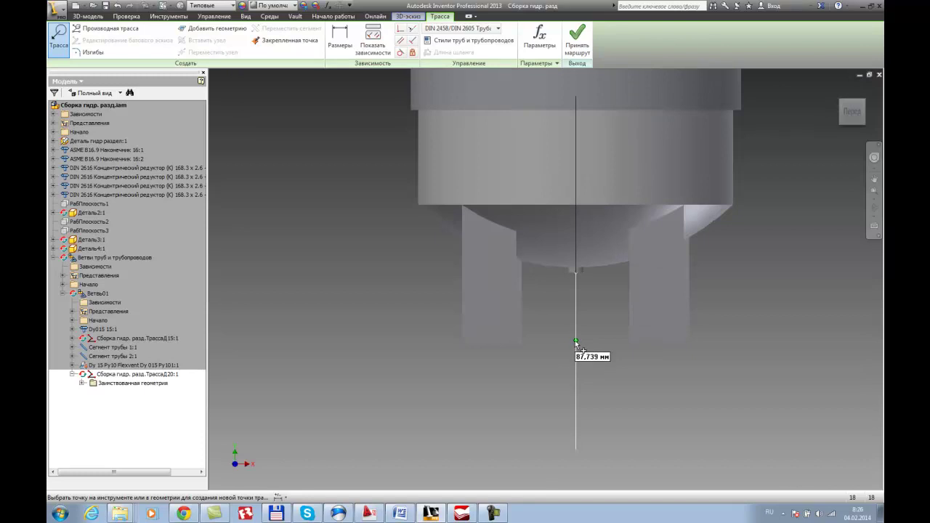
pyautogui.press('Escape')
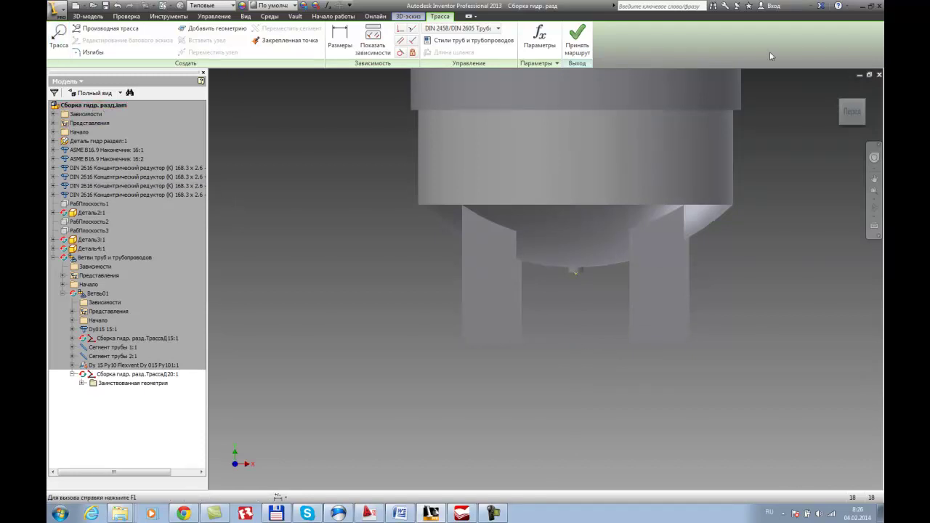
# Accept the route and the pipe run, and finish the tube and pipe work to return to the main assembly.
pyautogui.click(580, 42)
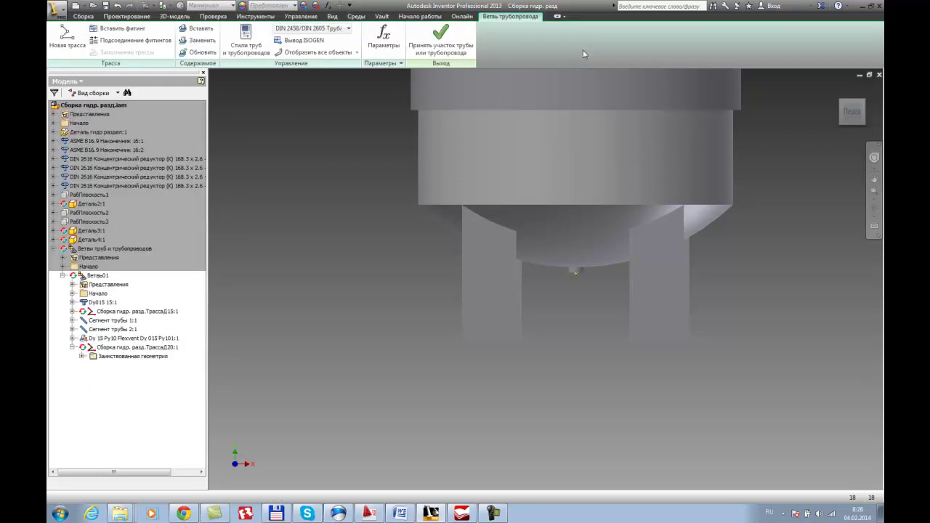
pyautogui.click(461, 39)
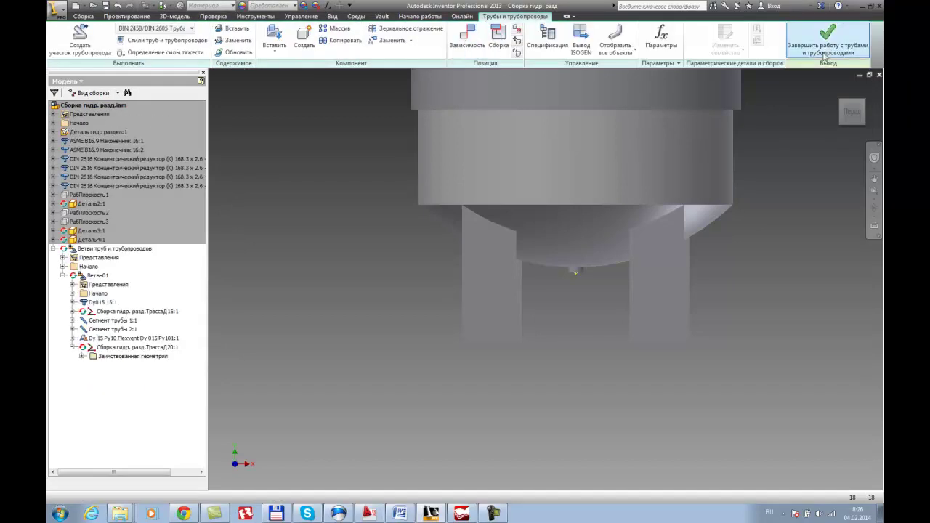
pyautogui.click(859, 45)
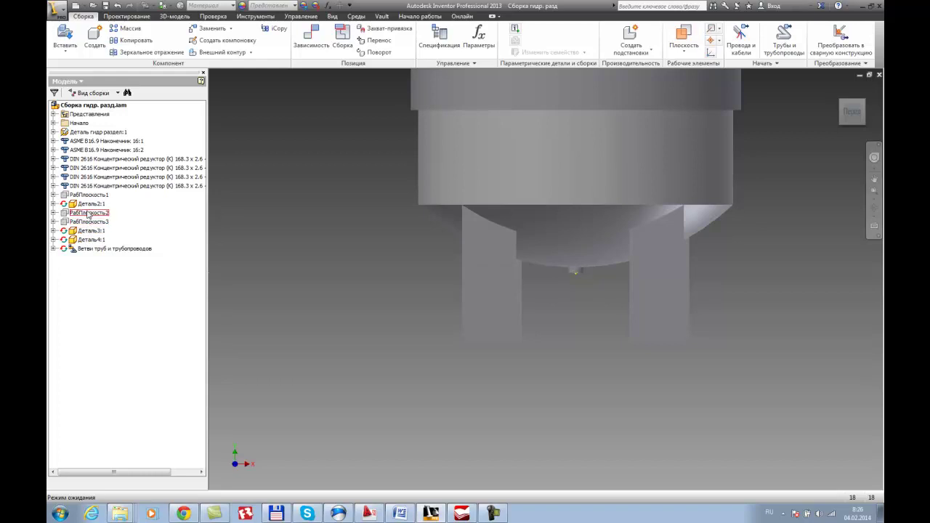
# Examine the constraints under РабПлоскость2 and Деталь2 and highlight the work plane at the base of the legs.
pyautogui.click(53, 213)
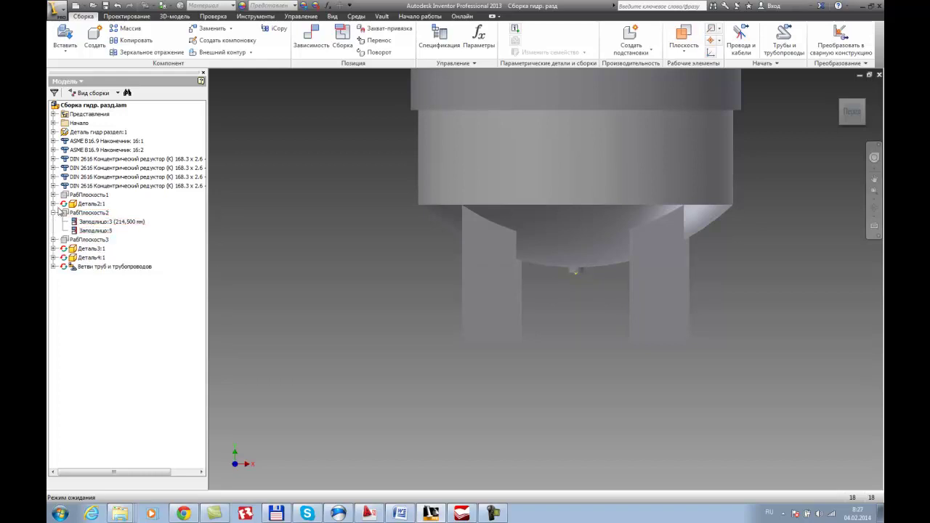
pyautogui.click(53, 204)
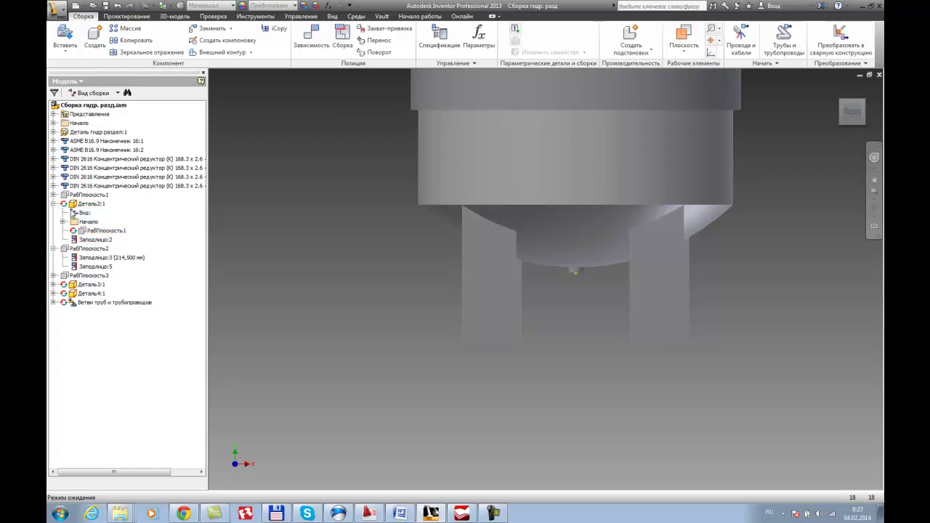
pyautogui.click(82, 231)
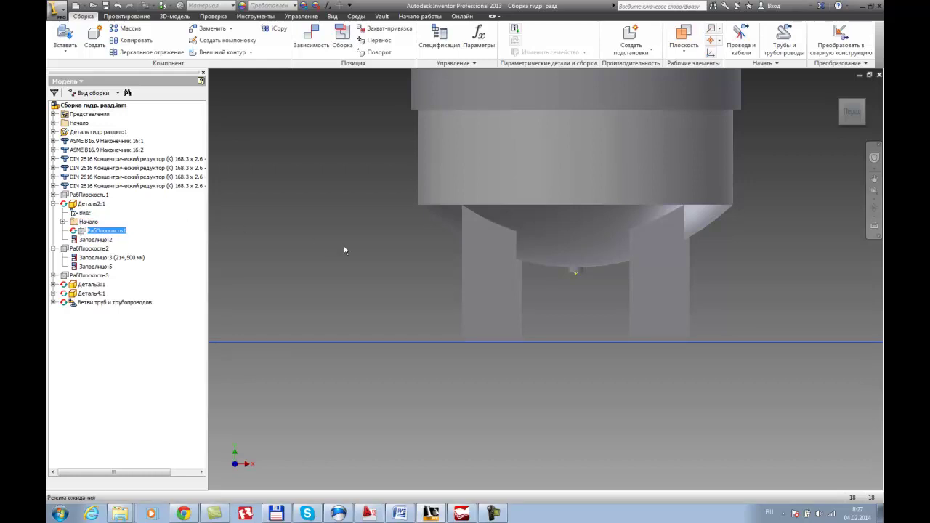
pyautogui.scroll(-3, 346, 247)
pyautogui.press('F4')
pyautogui.moveTo(367, 267); pyautogui.dragTo(393, 276)
pyautogui.click(128, 238)
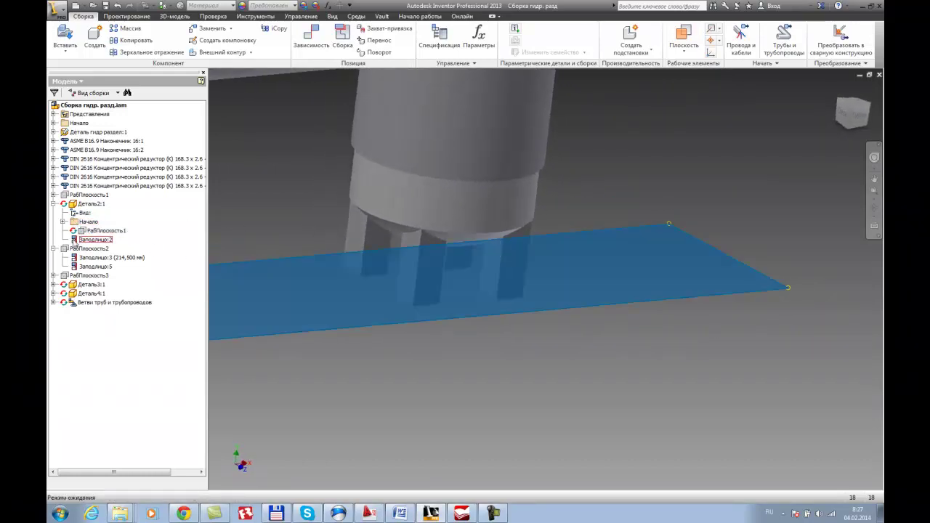
# Set the offset of flush constraint Заподлицо:1 under РабПлоскость1 to 360 mm.
pyautogui.click(53, 196)
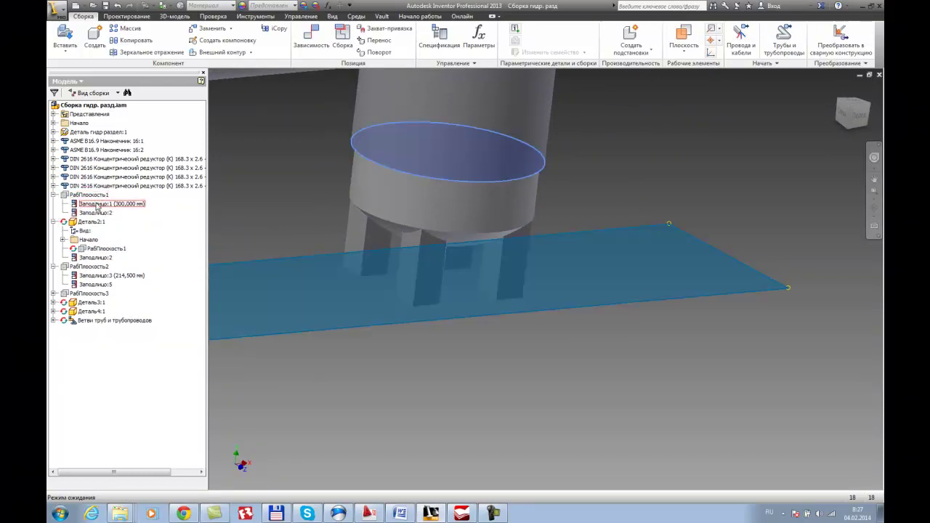
pyautogui.click(97, 207)
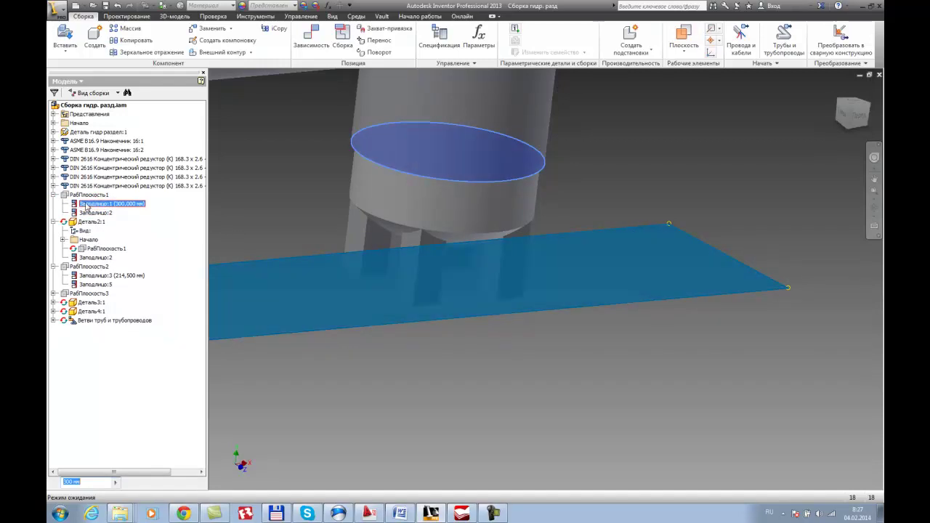
pyautogui.press('Return')
pyautogui.doubleClick(81, 206)
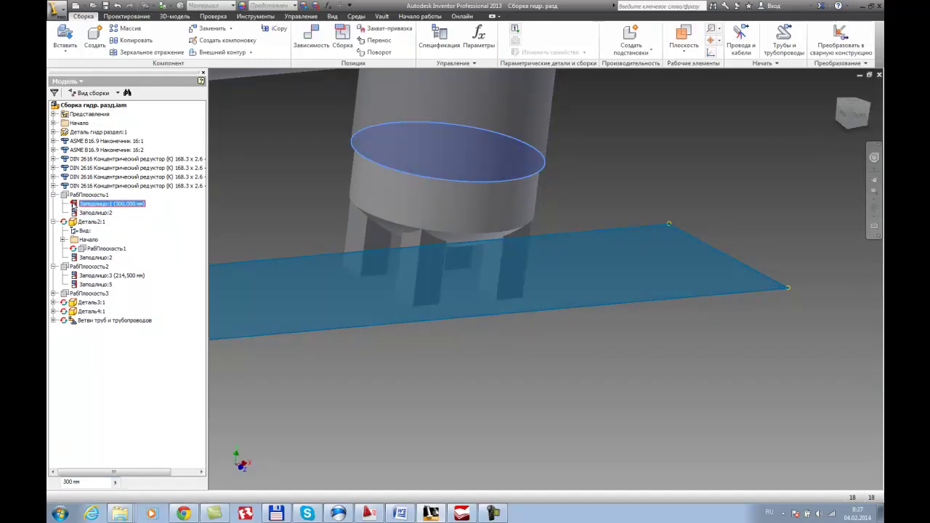
pyautogui.click(80, 240)
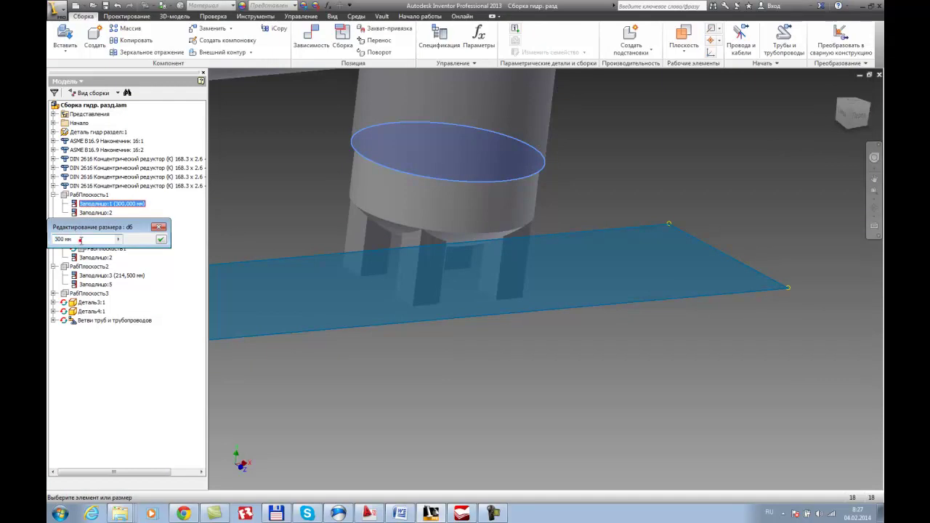
pyautogui.moveTo(80, 240); pyautogui.dragTo(56, 240)
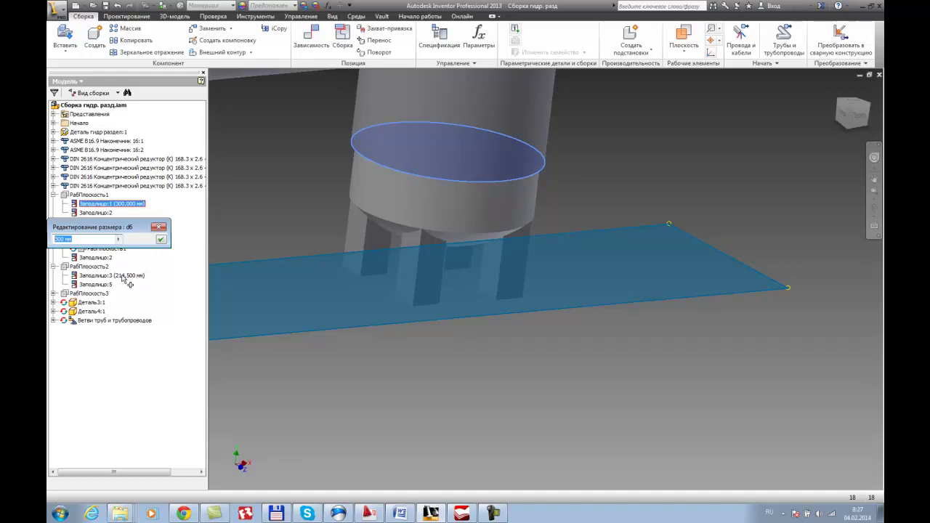
pyautogui.write('360')
pyautogui.press('Return')
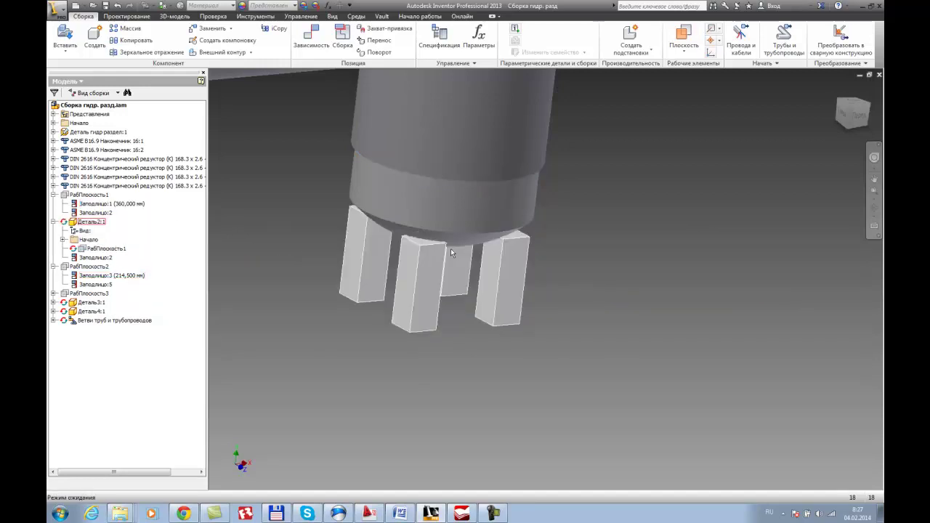
pyautogui.moveTo(508, 260)
pyautogui.keyDown('shift'); pyautogui.mouseDown(button='middle')
pyautogui.moveTo(509, 245)
pyautogui.moveTo(424, 252)
pyautogui.moveTo(499, 245)
pyautogui.moveTo(536, 259)
pyautogui.moveTo(492, 254)
pyautogui.mouseUp(button='middle'); pyautogui.keyUp('shift')
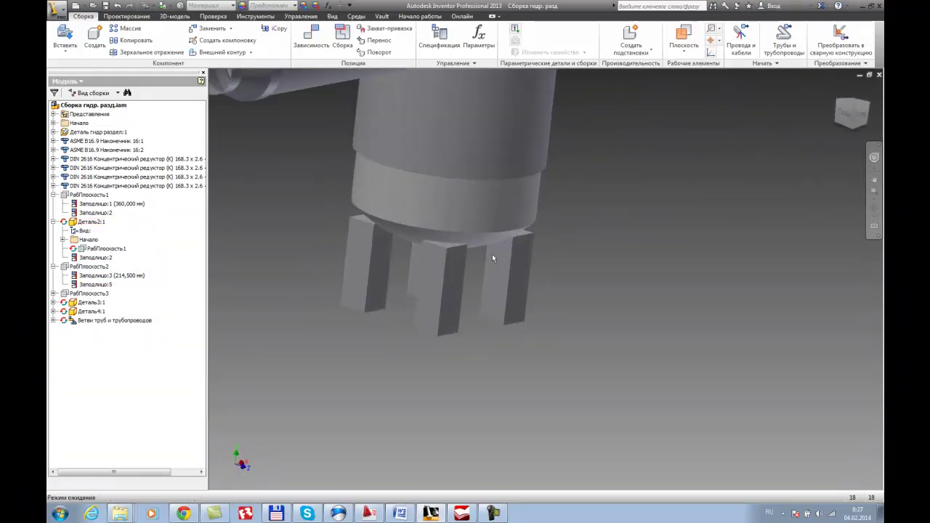
# Edit Деталь2, set the distance of its leg extrusion Выдавливание1 to 250 mm, and return to the assembly.
pyautogui.click(54, 194)
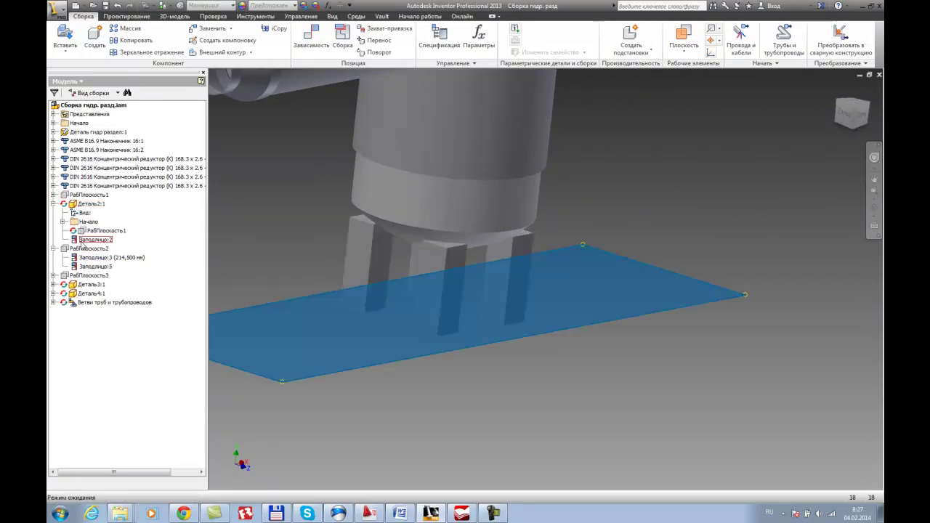
pyautogui.doubleClick(74, 206)
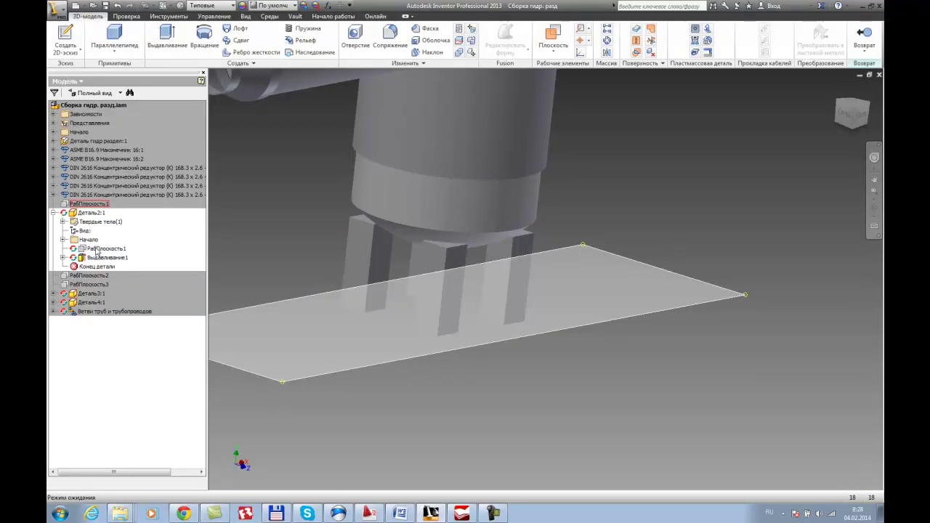
pyautogui.doubleClick(88, 259)
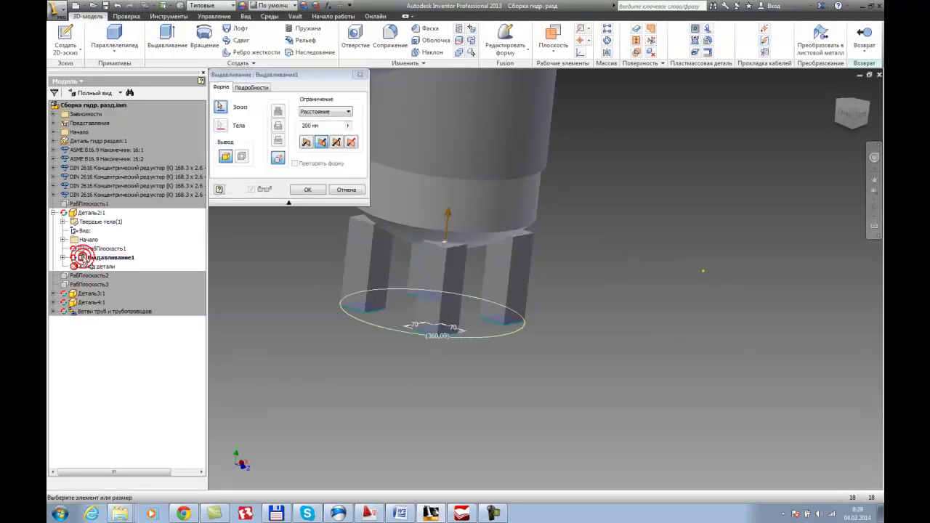
pyautogui.doubleClick(328, 127)
pyautogui.write('250')
pyautogui.press('Return')
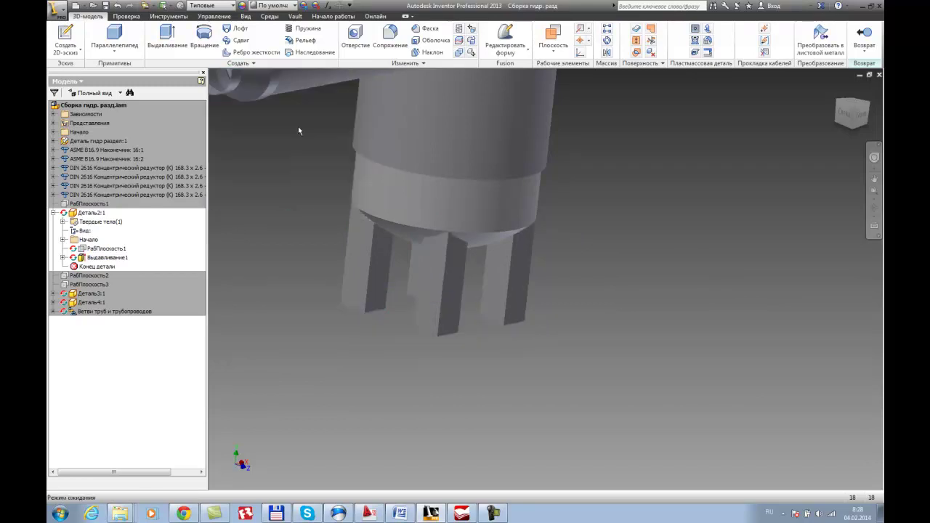
pyautogui.click(867, 37)
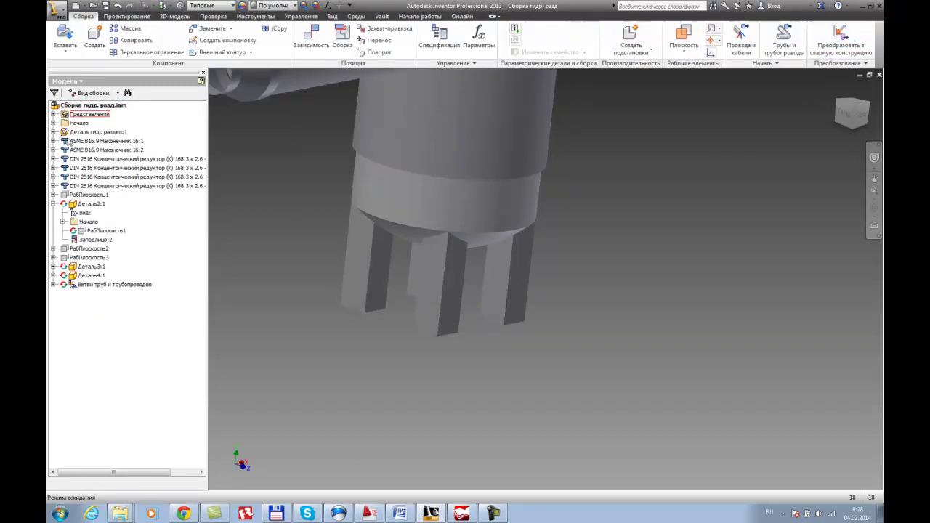
pyautogui.click(53, 205)
# Check the separator's bottom drain layout on the AutoCAD drawing, return to Inventor and view the whole assembly.
pyautogui.keyDown('shift'); pyautogui.moveTo(450, 260); pyautogui.dragTo(450, 396, button='middle'); pyautogui.keyUp('shift')
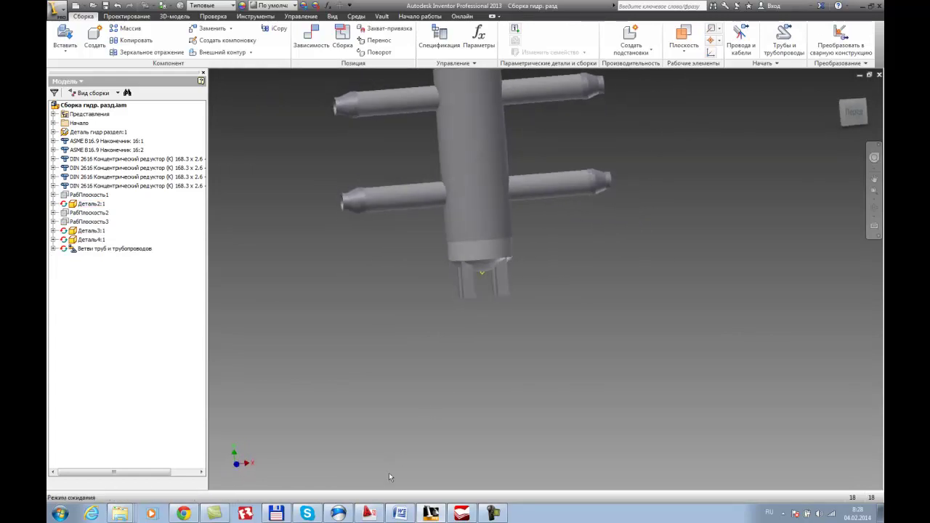
pyautogui.click(369, 514)
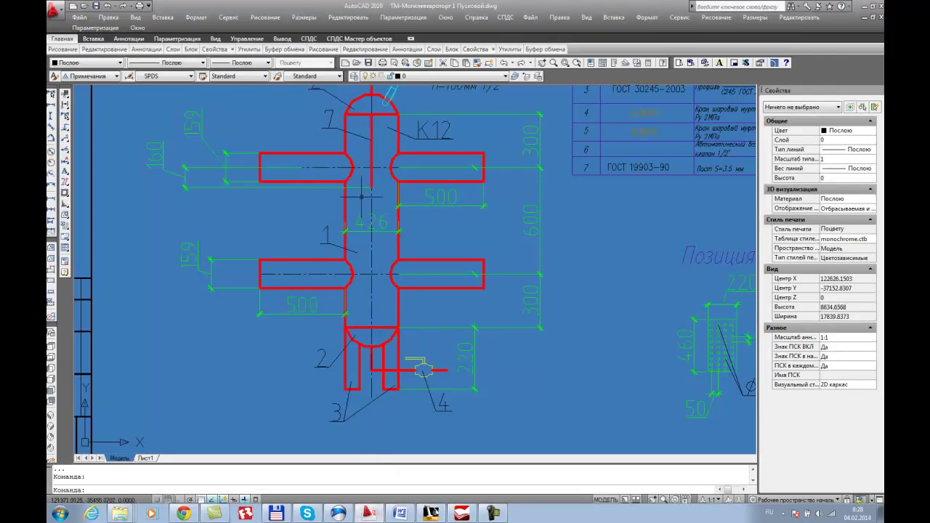
pyautogui.click(432, 514)
pyautogui.moveTo(486, 283)
pyautogui.keyDown('shift'); pyautogui.mouseDown(button='middle')
pyautogui.moveTo(457, 370)
pyautogui.moveTo(440, 286)
pyautogui.mouseUp(button='middle'); pyautogui.keyUp('shift')
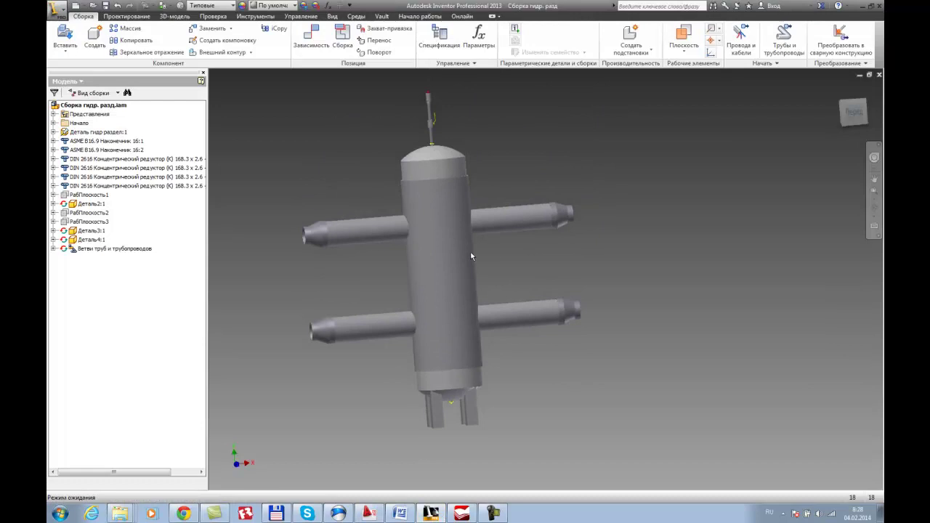
pyautogui.keyDown('shift'); pyautogui.moveTo(463, 266); pyautogui.dragTo(454, 281, button='middle'); pyautogui.keyUp('shift')
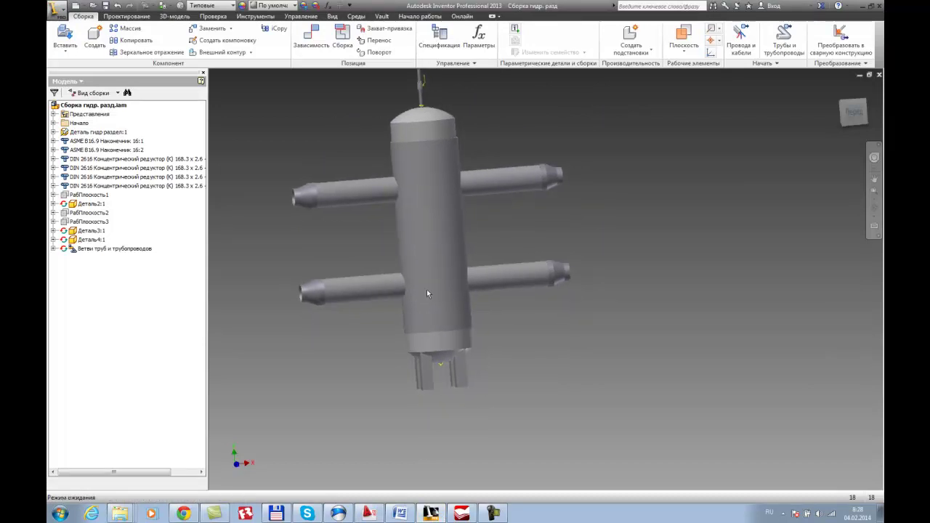
# Activate the Ветви труб и трубопроводов subassembly for editing, opening run Ветвь01 and accepting it again.
pyautogui.doubleClick(73, 249)
pyautogui.doubleClick(90, 276)
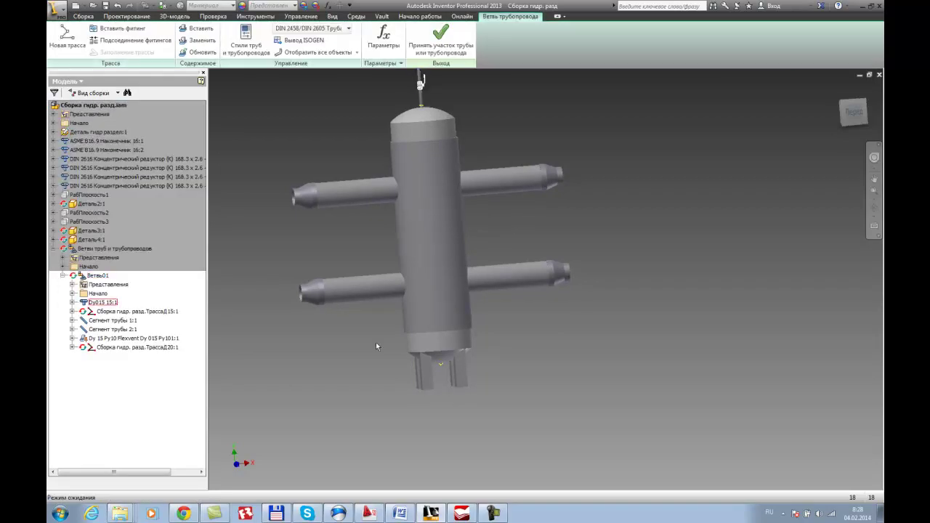
pyautogui.doubleClick(91, 348)
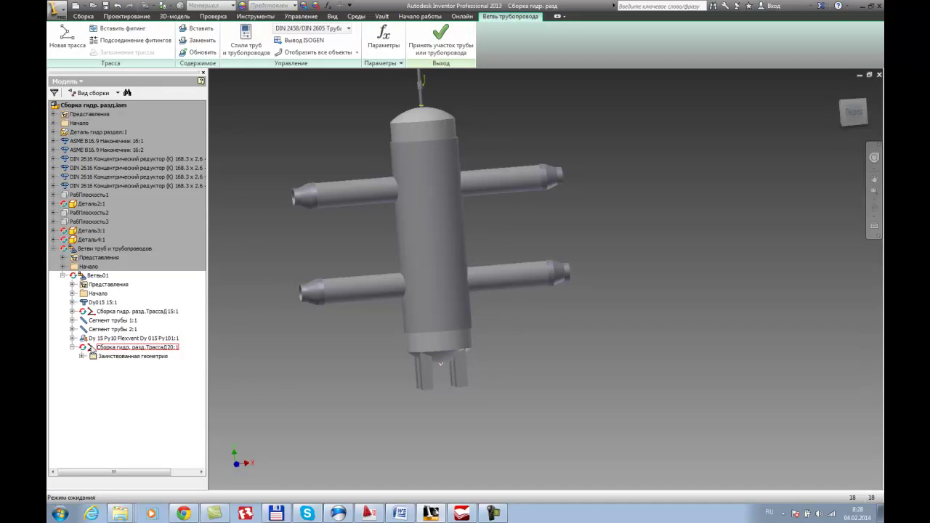
pyautogui.click(442, 42)
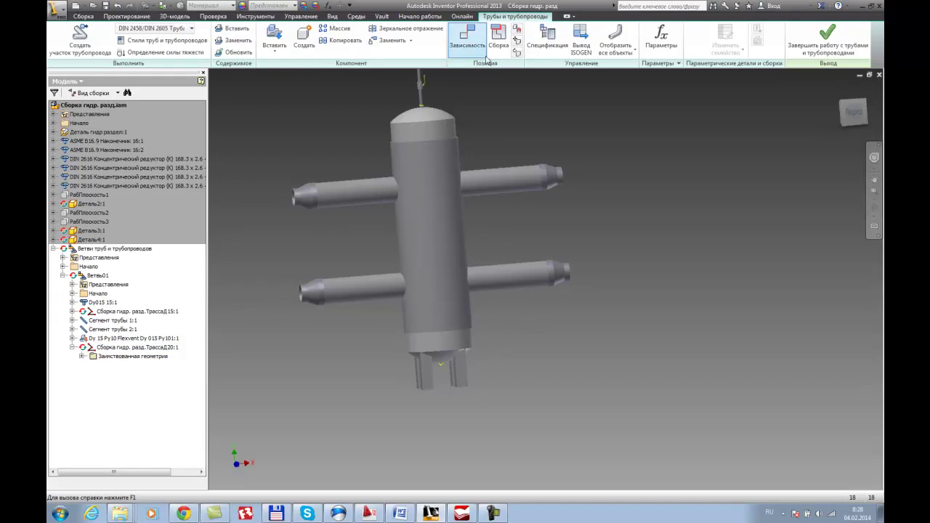
# Choose the ASME BPE 90-degree elbow from the Коленья category of Фитинги in the component library for insertion.
pyautogui.click(270, 46)
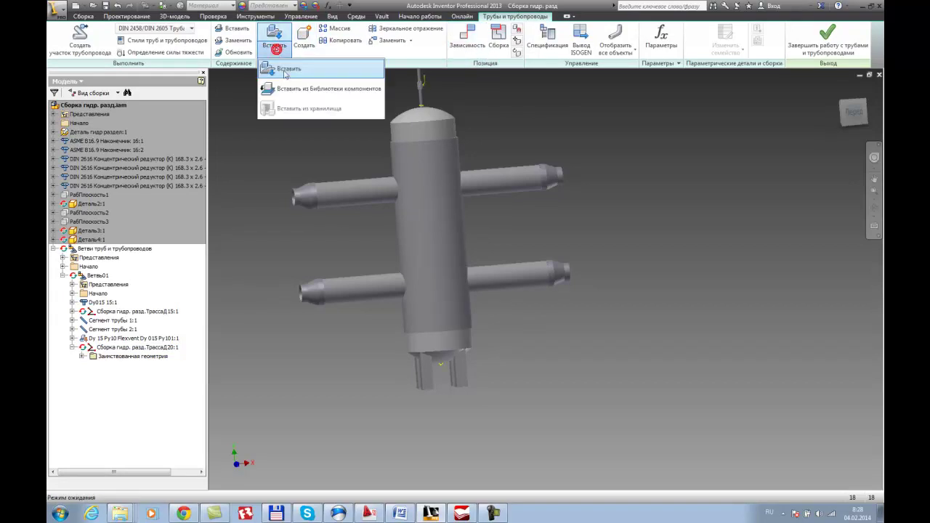
pyautogui.click(288, 89)
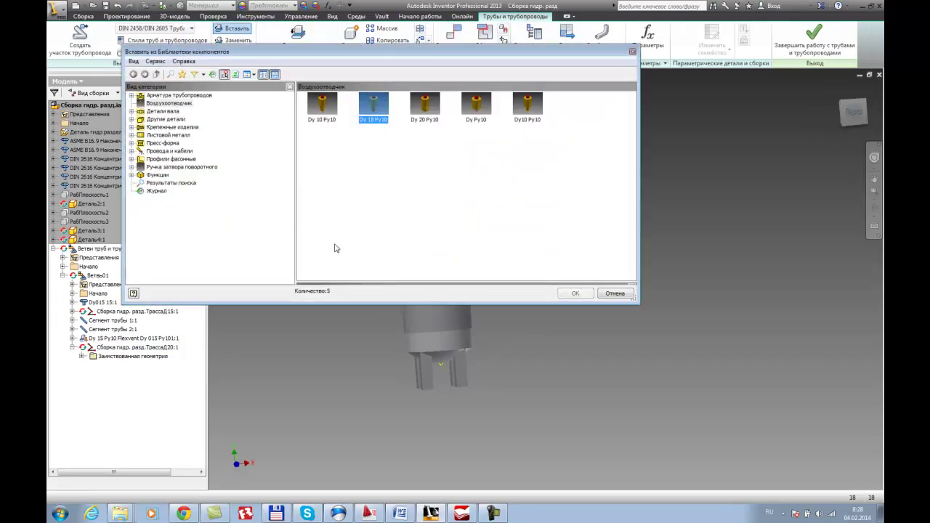
pyautogui.click(162, 95)
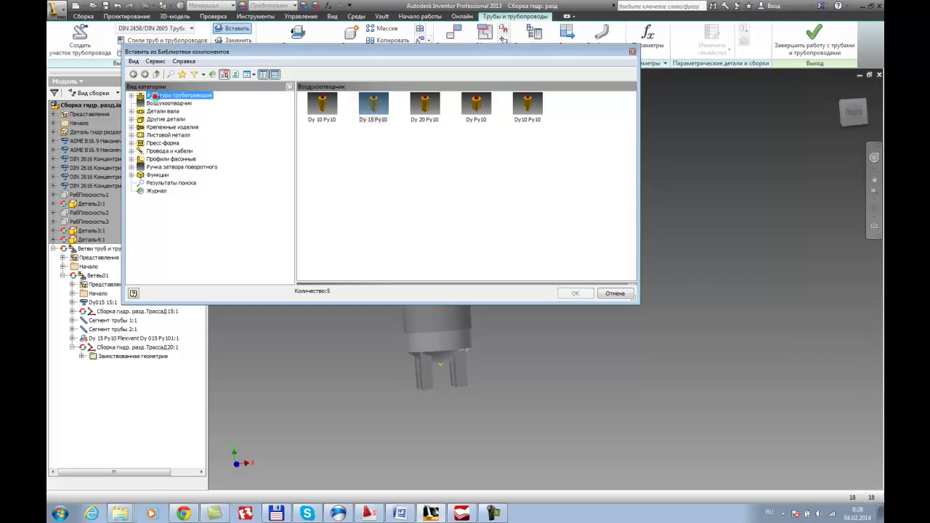
pyautogui.doubleClick(367, 106)
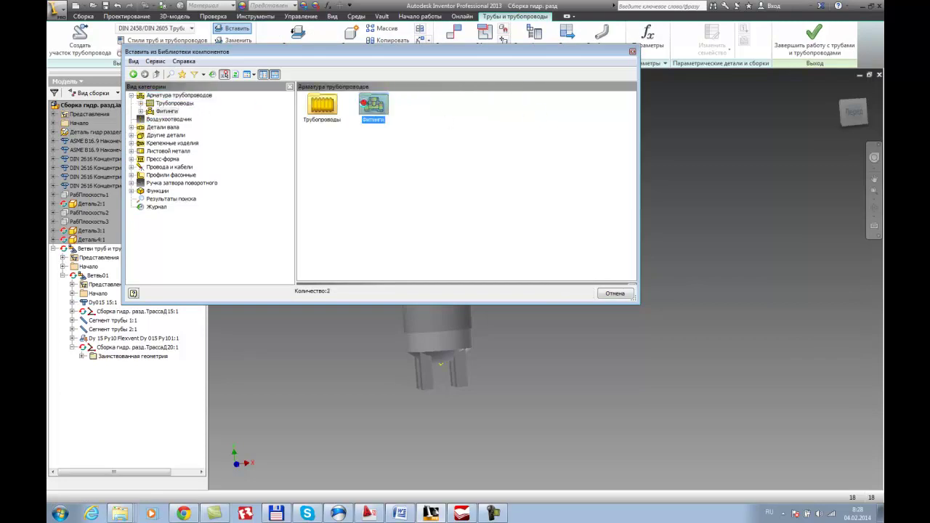
pyautogui.moveTo(631, 165); pyautogui.dragTo(644, 209)
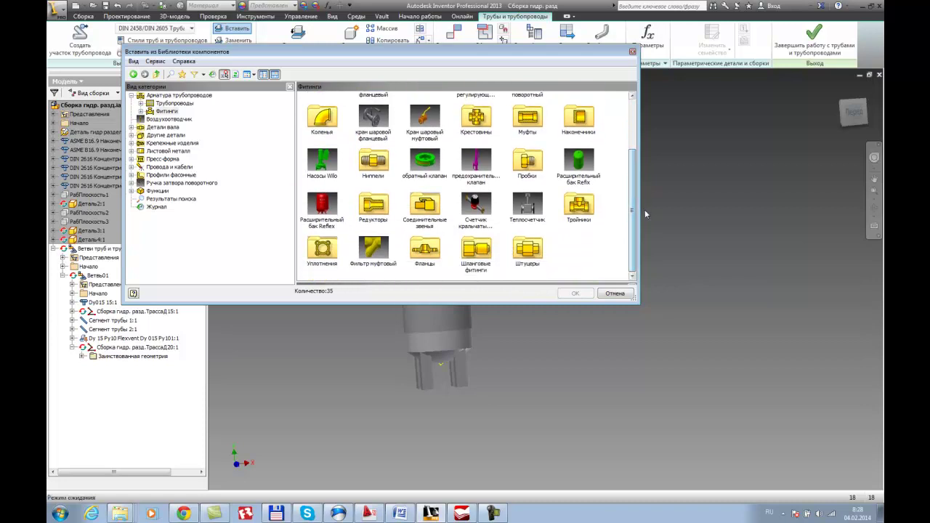
pyautogui.click(317, 116)
pyautogui.doubleClick(317, 116)
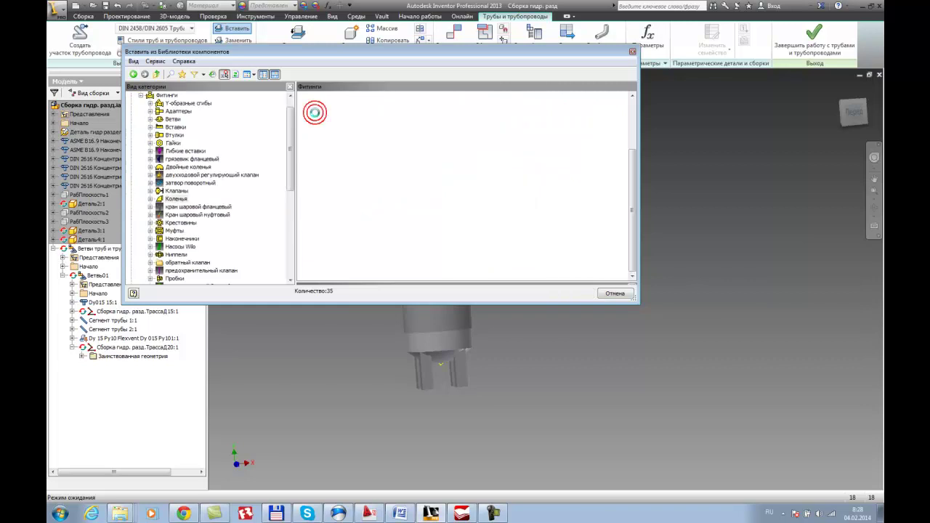
pyautogui.scroll(-5, 444, 222)
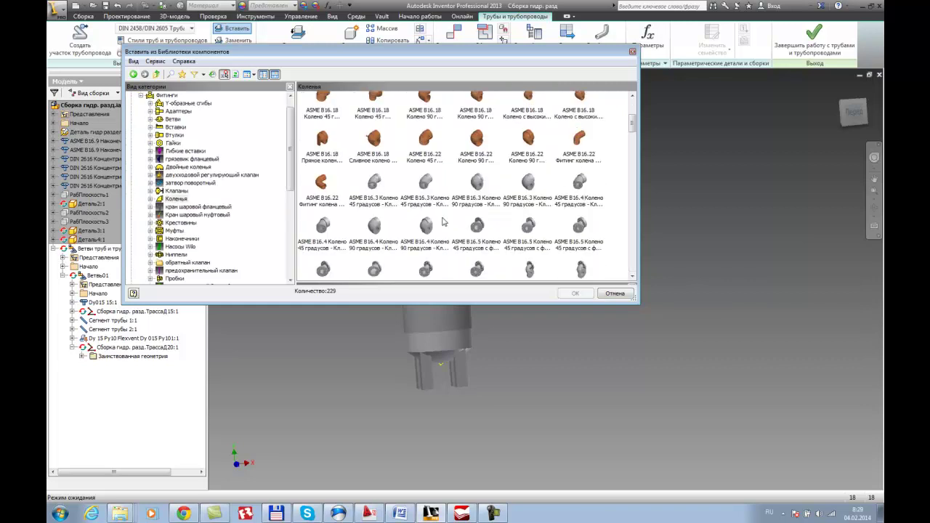
pyautogui.scroll(-4, 450, 206)
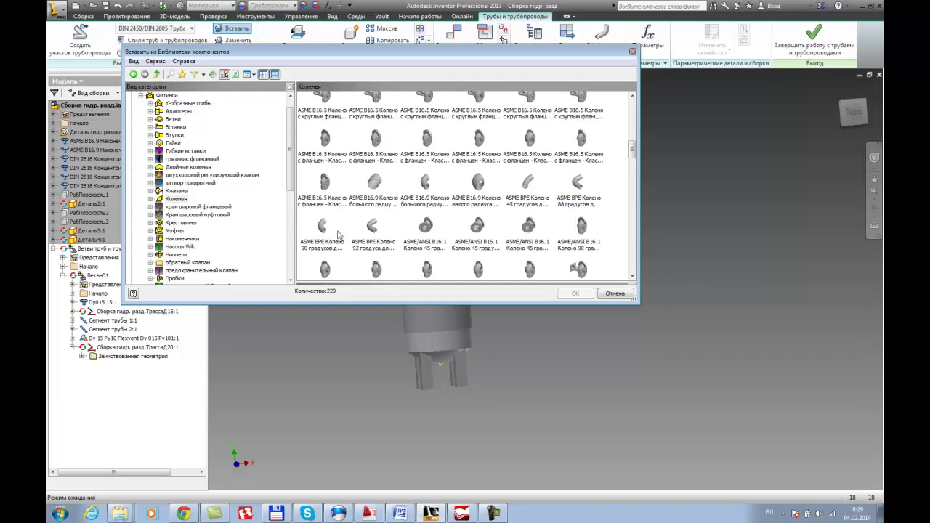
pyautogui.click(325, 230)
pyautogui.doubleClick(324, 230)
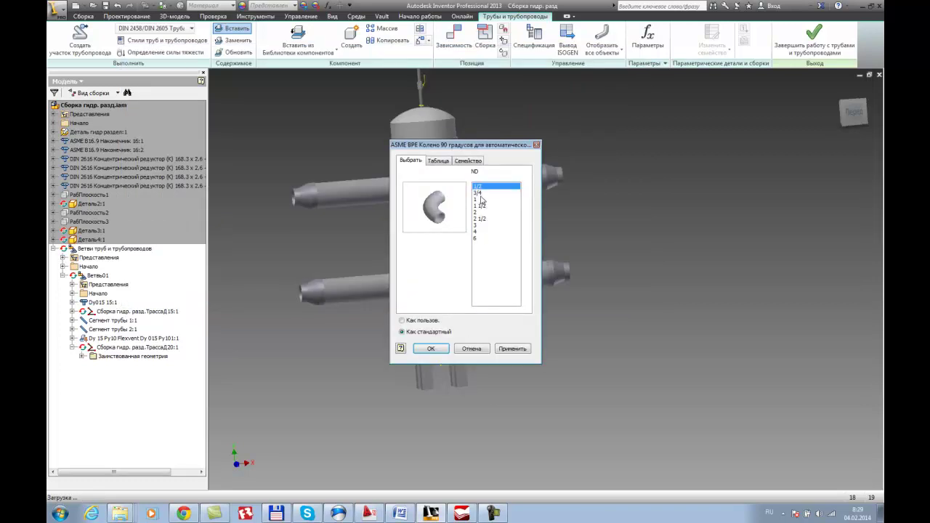
# Check the bottom drain on the AutoCAD drawing and return to the elbow size selection in Inventor.
pyautogui.click(400, 513)
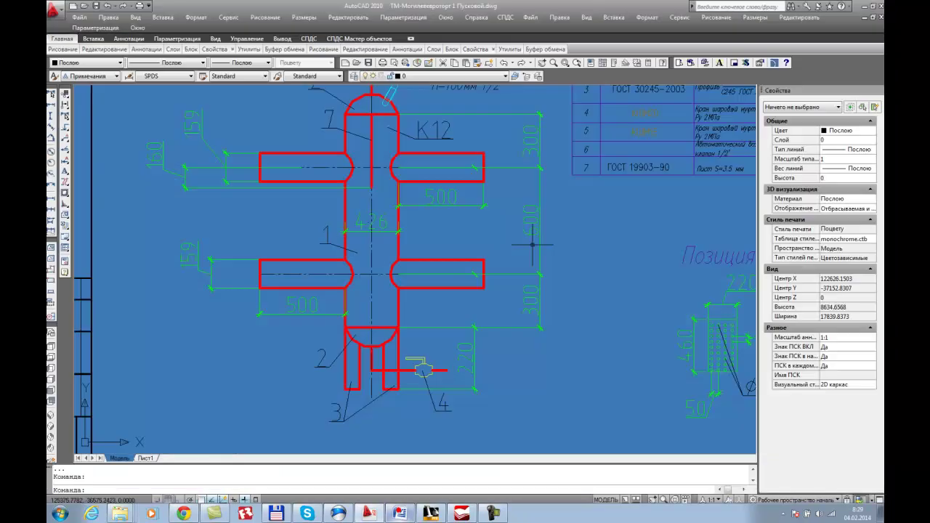
pyautogui.click(431, 513)
pyautogui.click(436, 514)
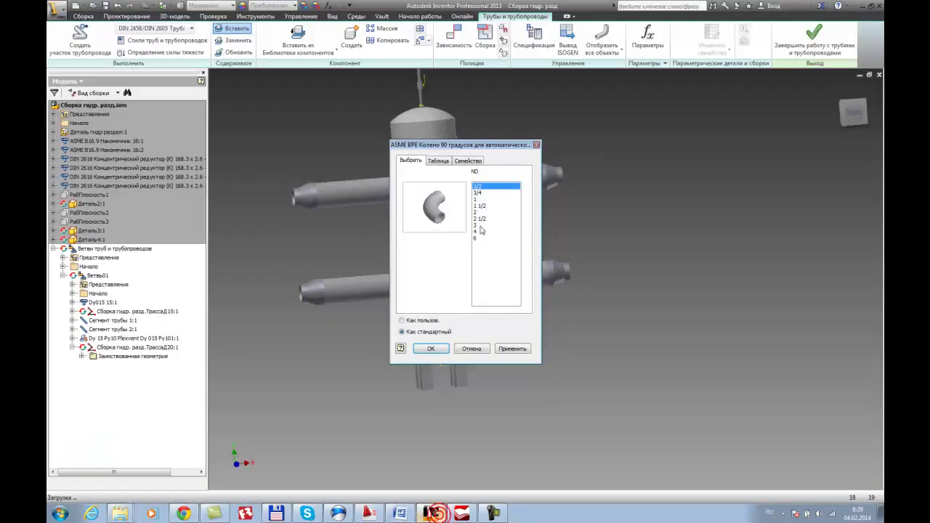
# Set the elbow's nominal diameter ND to 3/4 and place one elbow in free space beside the separator's legs.
pyautogui.click(479, 193)
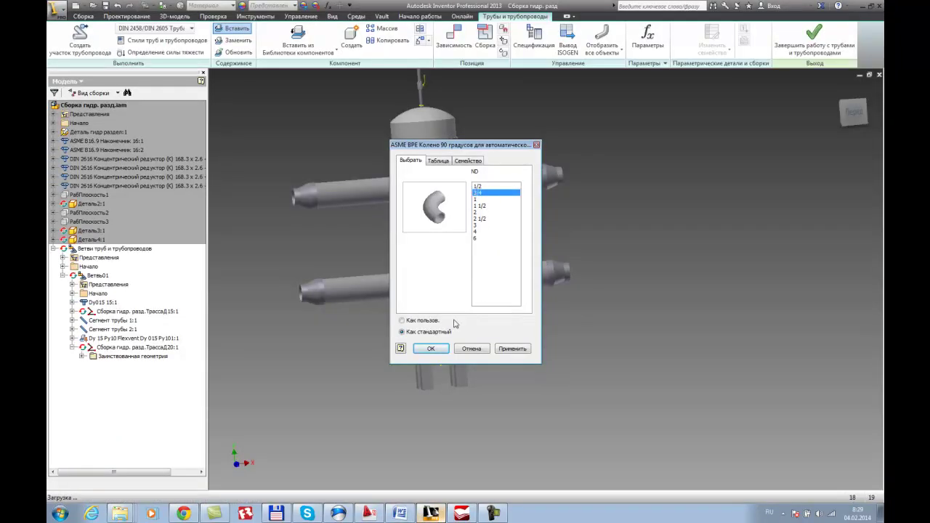
pyautogui.click(432, 349)
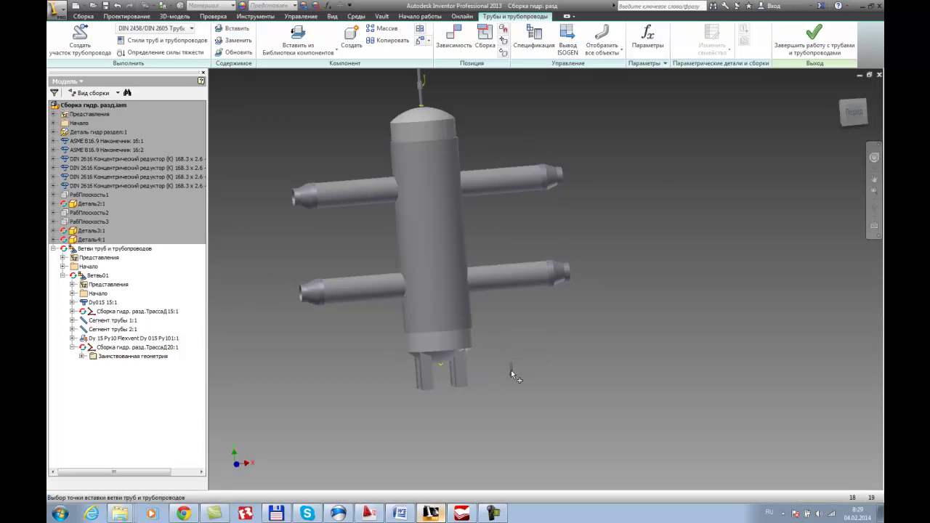
pyautogui.scroll(-3, 512, 375)
pyautogui.click(478, 371)
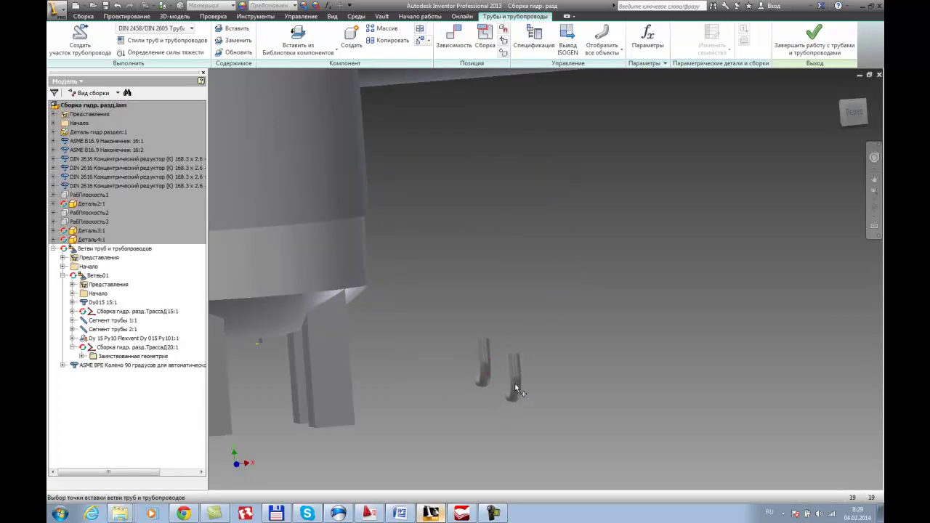
# Finish editing the pipes and pipelines subassembly and save the main assembly.
pyautogui.click(817, 42)
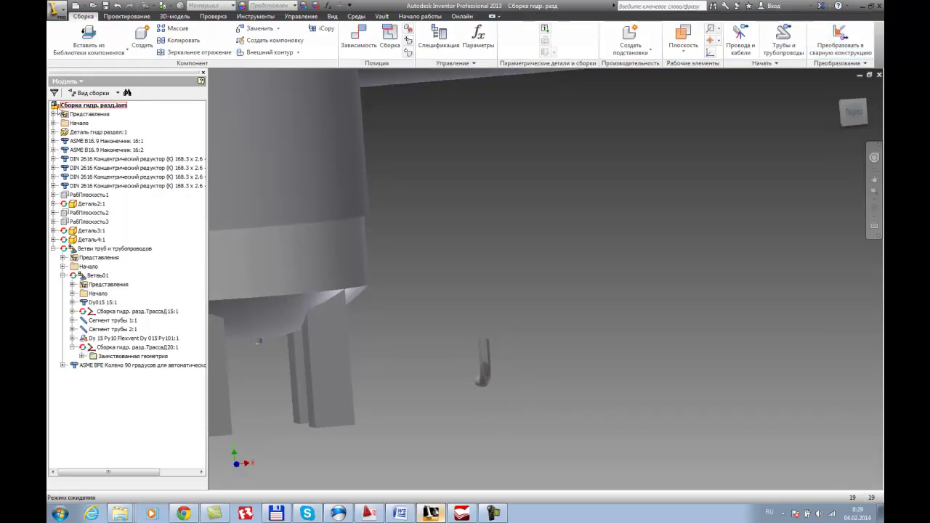
pyautogui.click(105, 6)
pyautogui.click(515, 220)
# Constrain the loose 3/4 elbow with an insert constraint from its upper end to the drain outlet in the separator's bottom head.
pyautogui.scroll(-4, 526, 299)
pyautogui.press('F4')
pyautogui.moveTo(513, 325)
pyautogui.mouseDown()
pyautogui.moveTo(483, 325)
pyautogui.moveTo(513, 325)
pyautogui.mouseUp()
pyautogui.scroll(3, 514, 327)
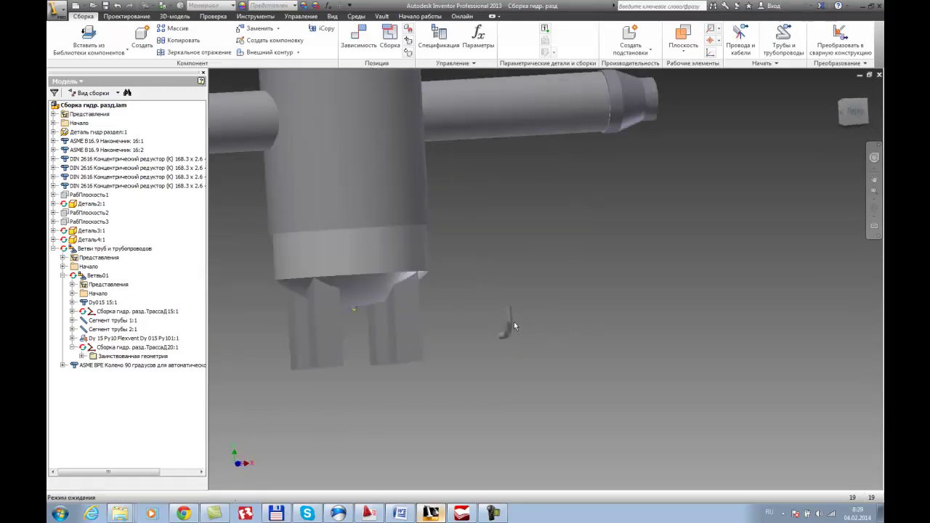
pyautogui.scroll(1, 515, 322)
pyautogui.scroll(-4, 521, 317)
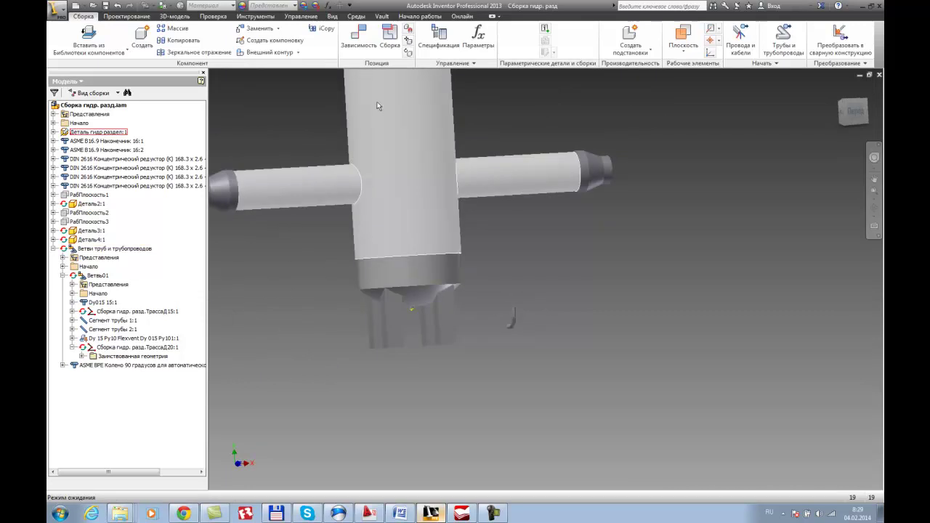
pyautogui.click(386, 48)
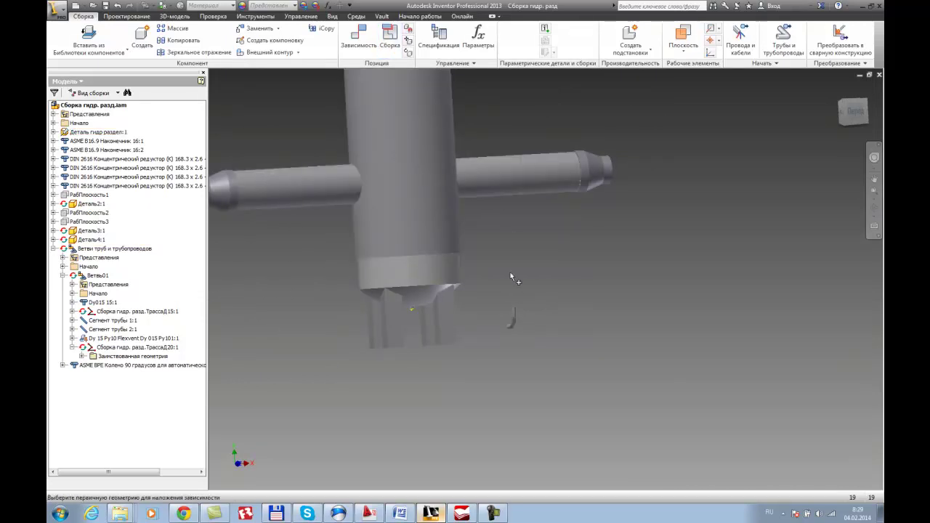
pyautogui.click(514, 308)
pyautogui.click(415, 312)
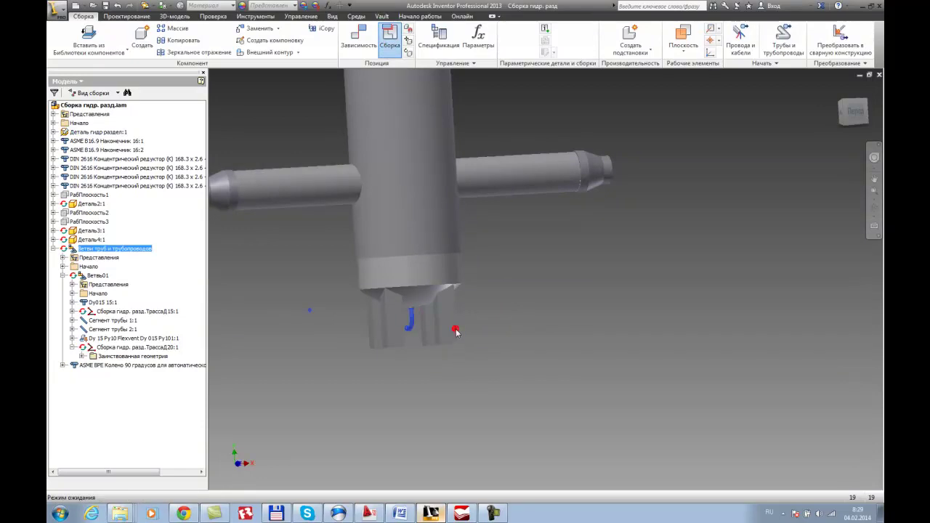
pyautogui.click(455, 329)
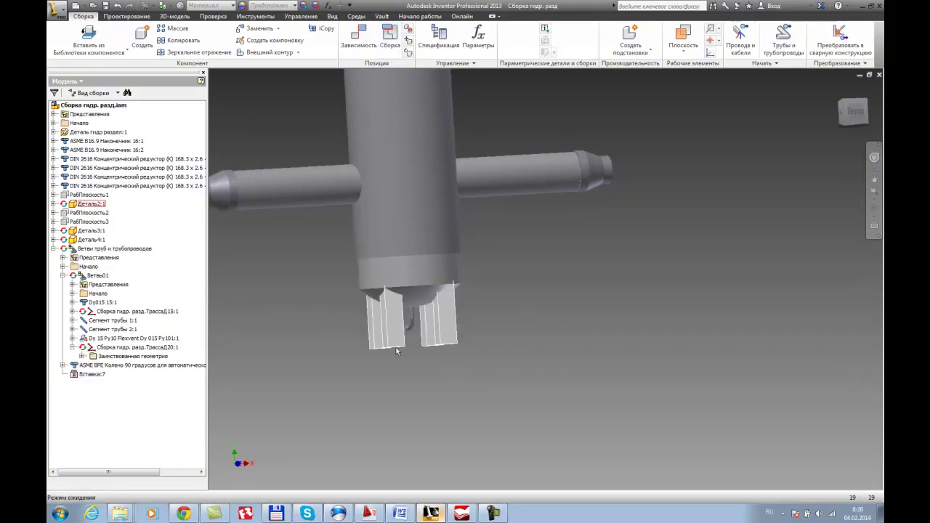
# Activate run Ветвь01 within Ветви труб и трубопроводов and open its route Сборка гидр. разд.ТрассаД20 for editing.
pyautogui.scroll(-5, 404, 344)
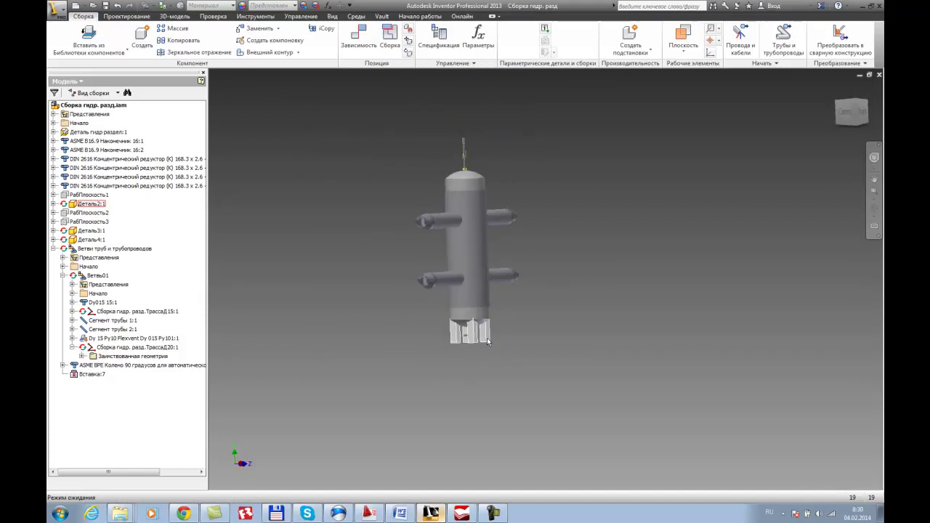
pyautogui.keyDown('shift'); pyautogui.moveTo(489, 341); pyautogui.dragTo(465, 345, button='middle'); pyautogui.keyUp('shift')
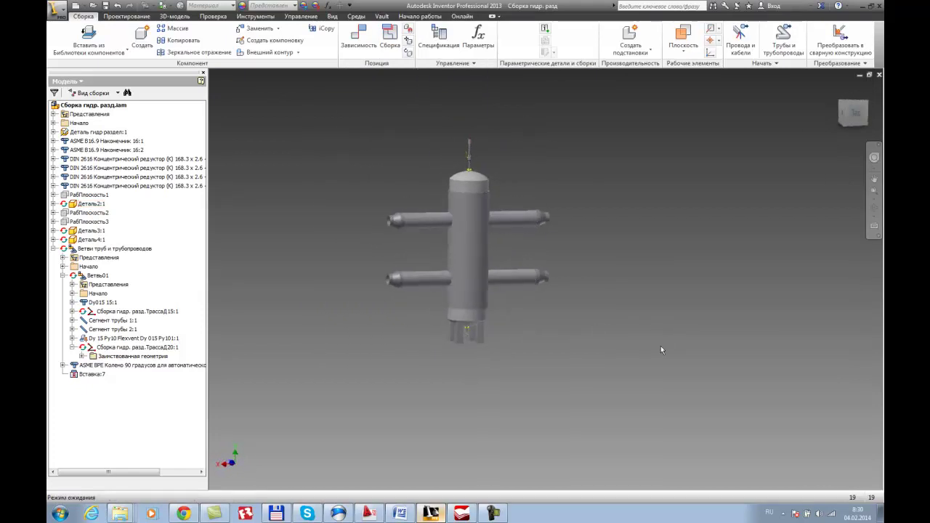
pyautogui.scroll(5, 459, 349)
pyautogui.keyDown('shift'); pyautogui.moveTo(613, 332); pyautogui.dragTo(465, 274, button='middle'); pyautogui.keyUp('shift')
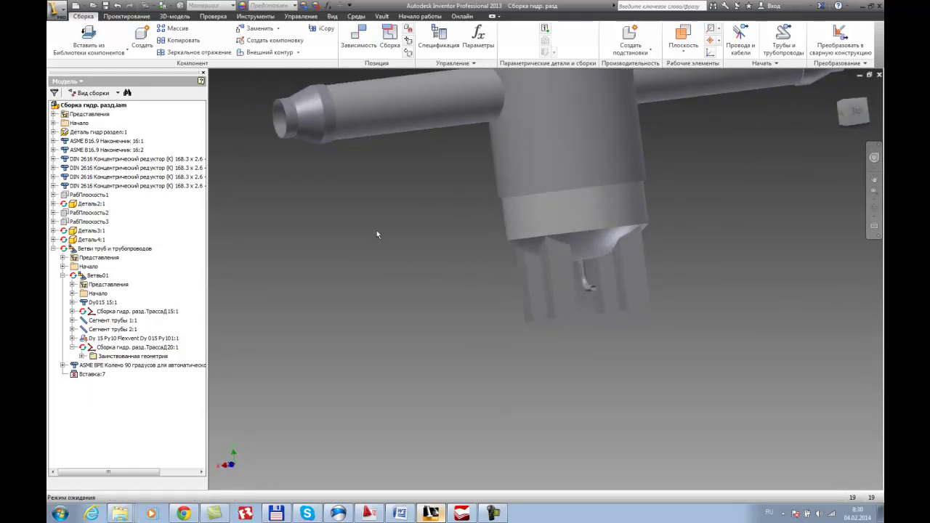
pyautogui.click(62, 276)
pyautogui.click(53, 249)
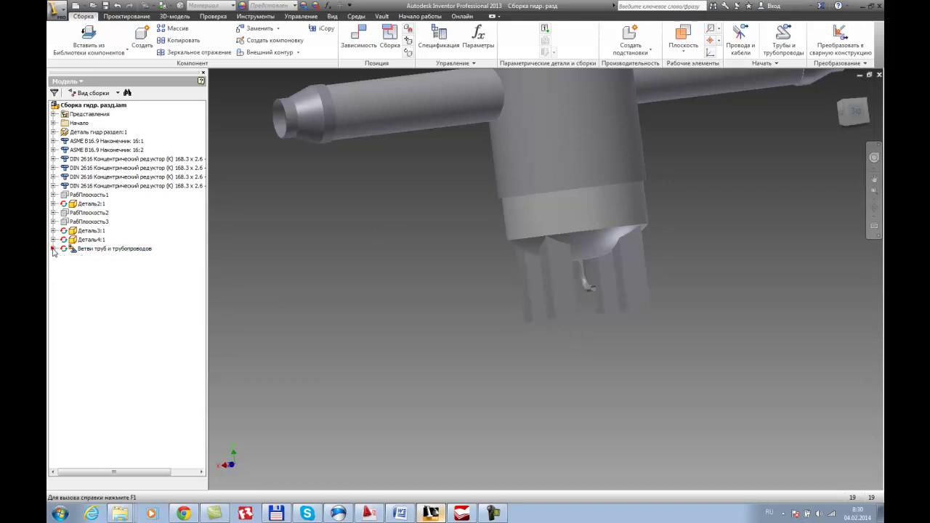
pyautogui.doubleClick(87, 249)
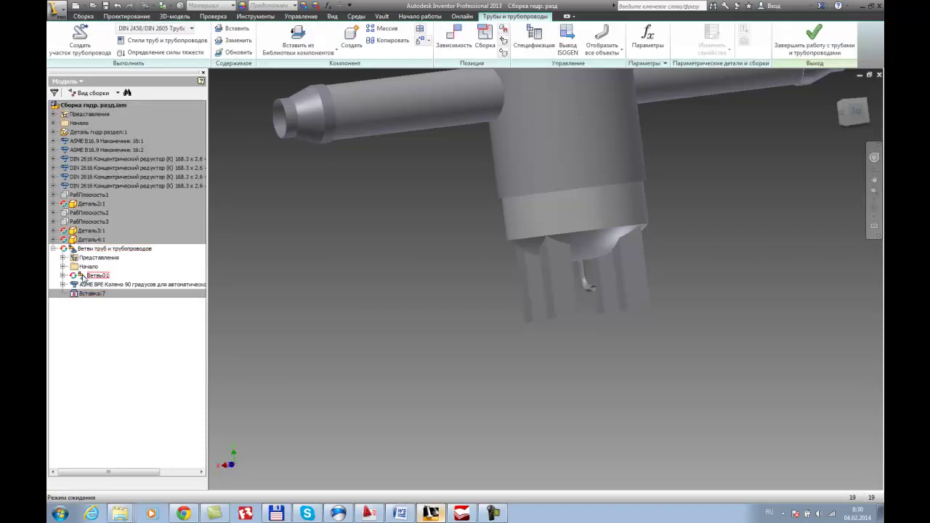
pyautogui.doubleClick(81, 275)
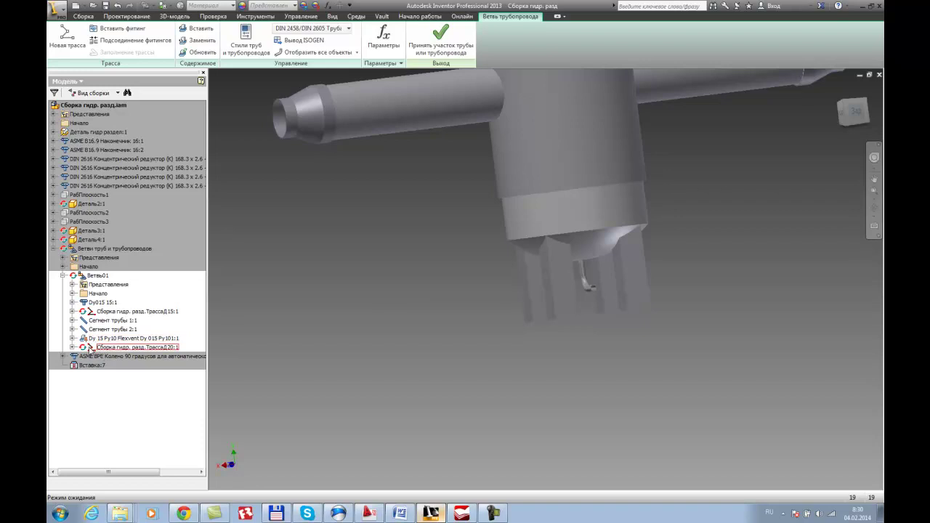
pyautogui.doubleClick(88, 348)
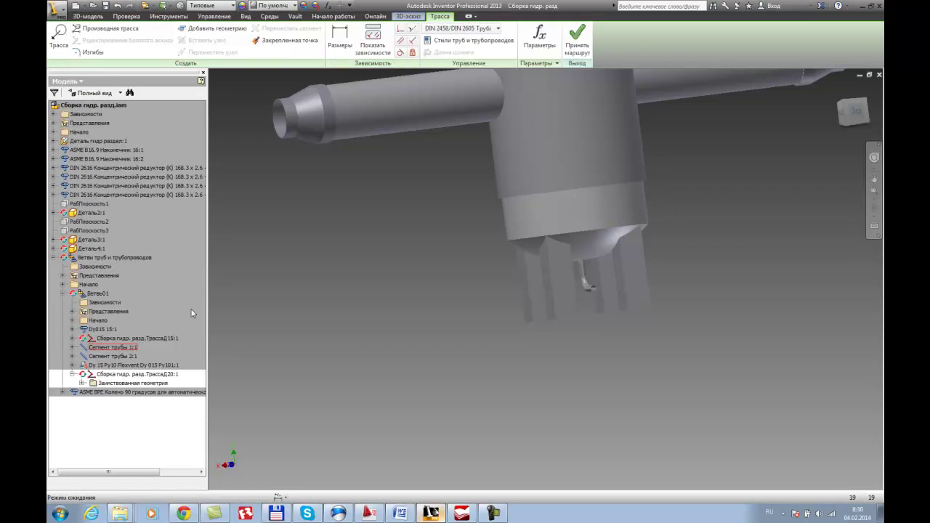
# Draw a straight horizontal route segment about 146 mm long from the drain elbow's free end, passing out between the legs.
pyautogui.keyDown('shift'); pyautogui.moveTo(545, 300); pyautogui.dragTo(680, 297, button='middle'); pyautogui.keyUp('shift')
pyautogui.click(599, 291)
pyautogui.scroll(-5, 706, 293)
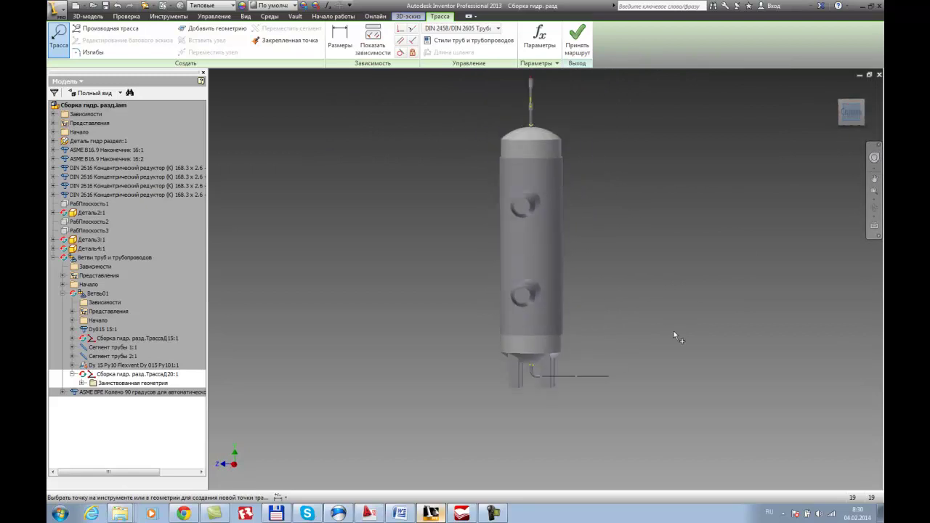
pyautogui.scroll(8, 554, 395)
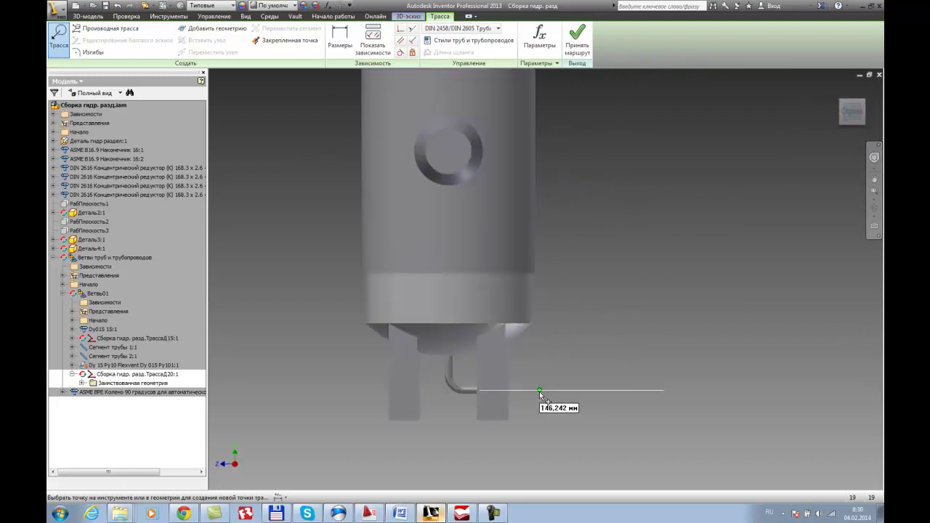
pyautogui.click(540, 392)
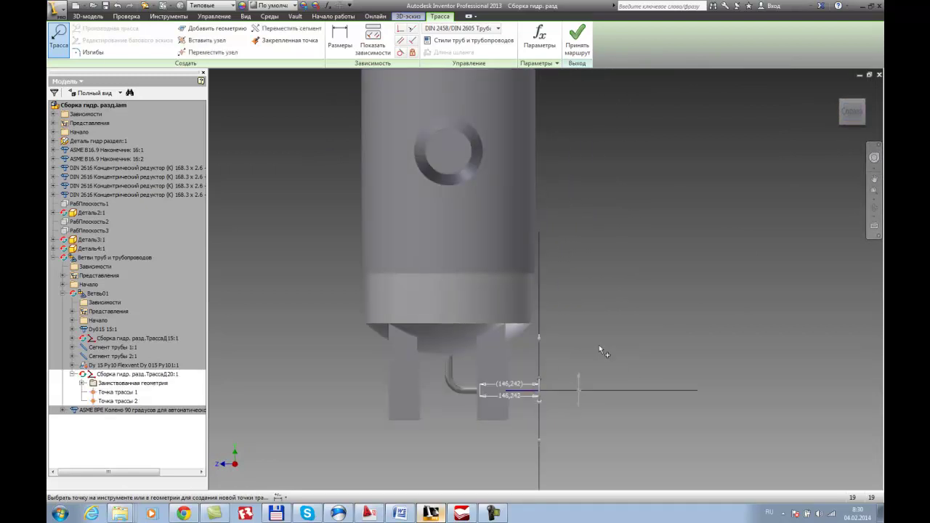
pyautogui.press('Escape')
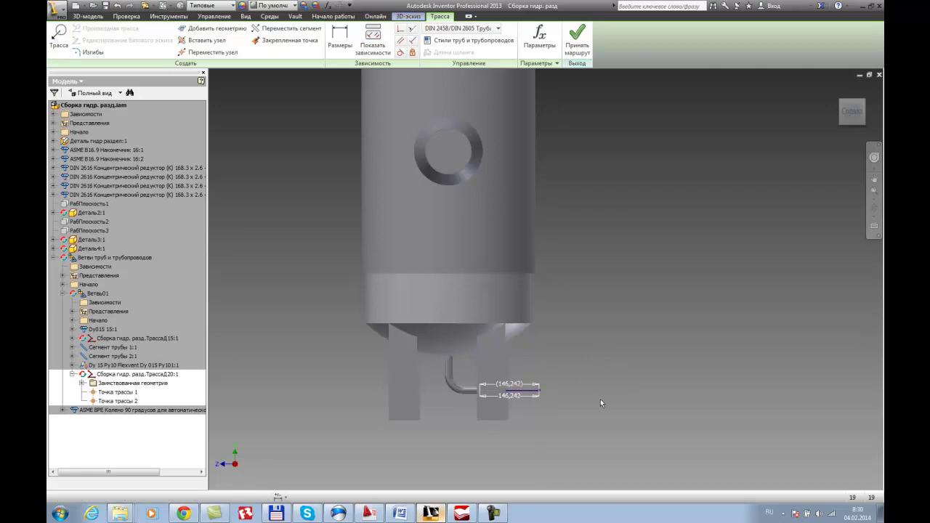
# Accept the drain route and populate it with pipe.
pyautogui.keyDown('shift'); pyautogui.moveTo(505, 410); pyautogui.dragTo(572, 391, button='middle'); pyautogui.keyUp('shift')
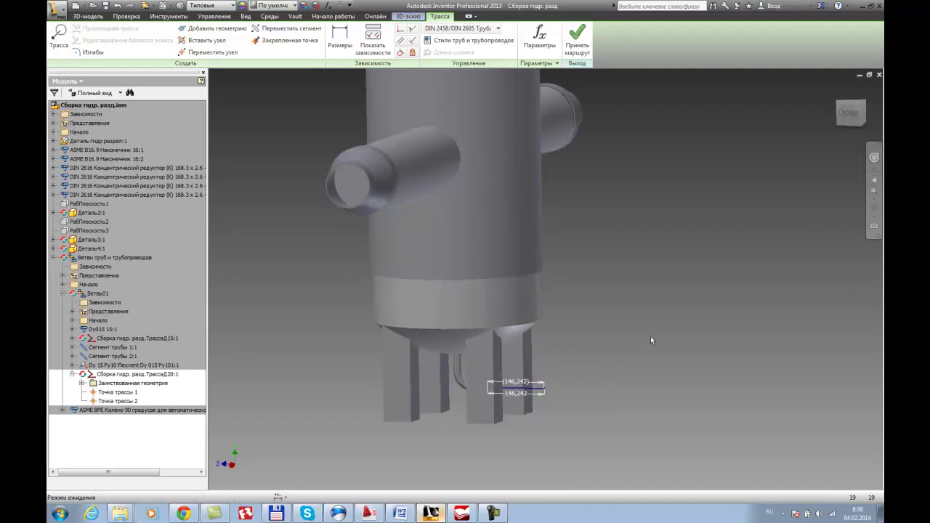
pyautogui.click(577, 36)
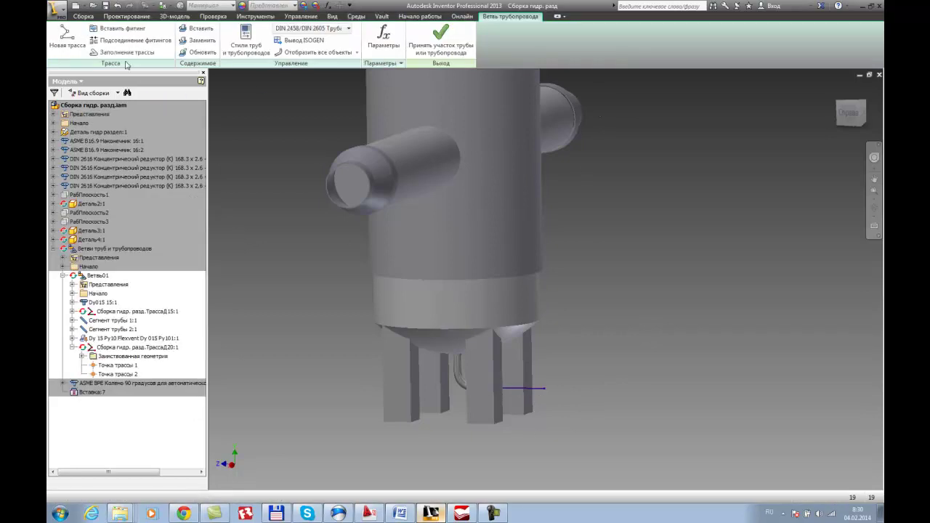
pyautogui.click(125, 53)
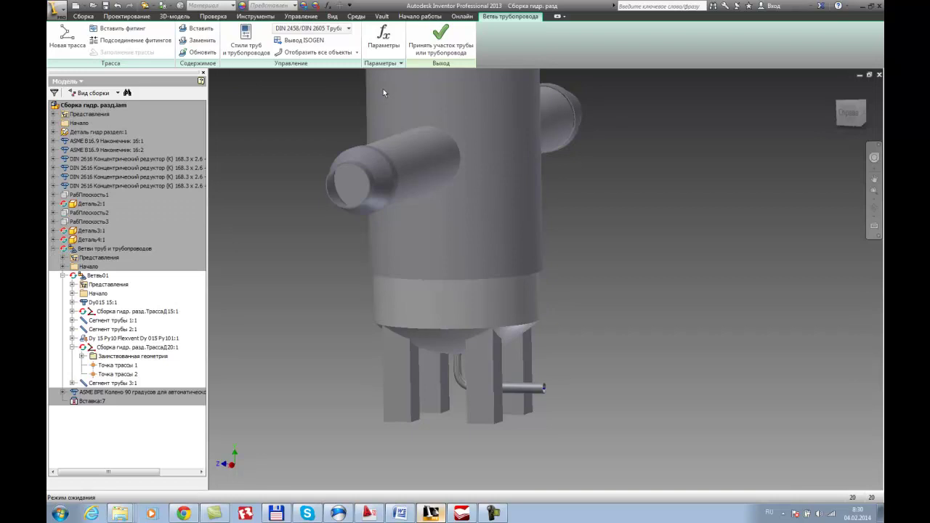
# Insert the Dy20 threaded ball valve (Кран шаровый муфтовый) at the drain pipe's free end and finish editing the run.
pyautogui.click(197, 28)
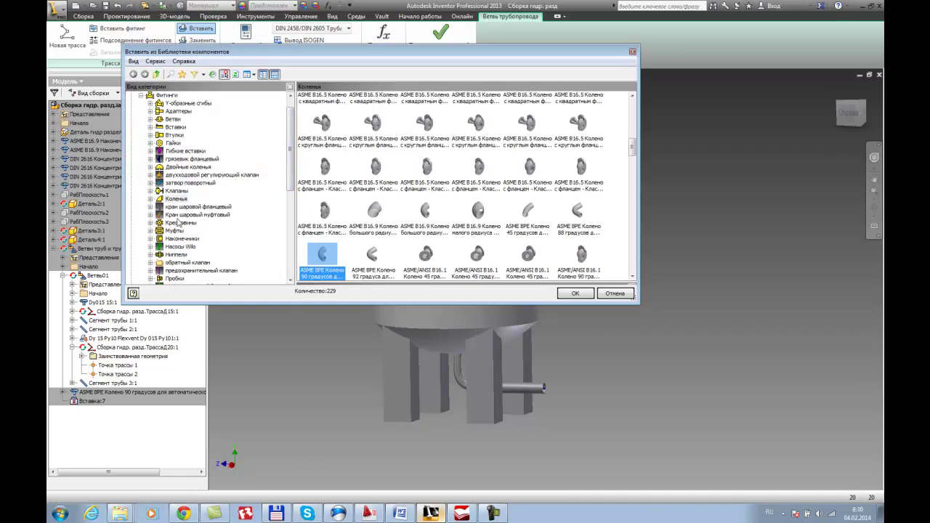
pyautogui.click(178, 223)
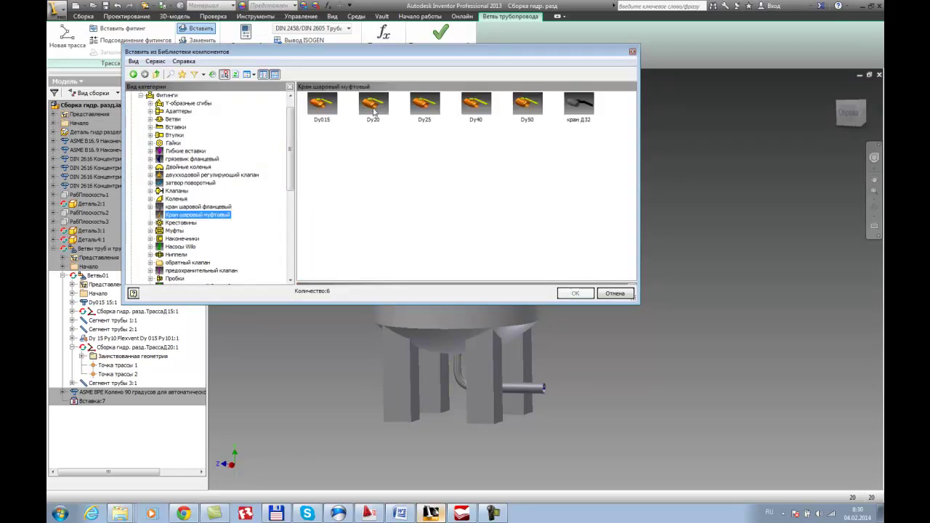
pyautogui.click(373, 107)
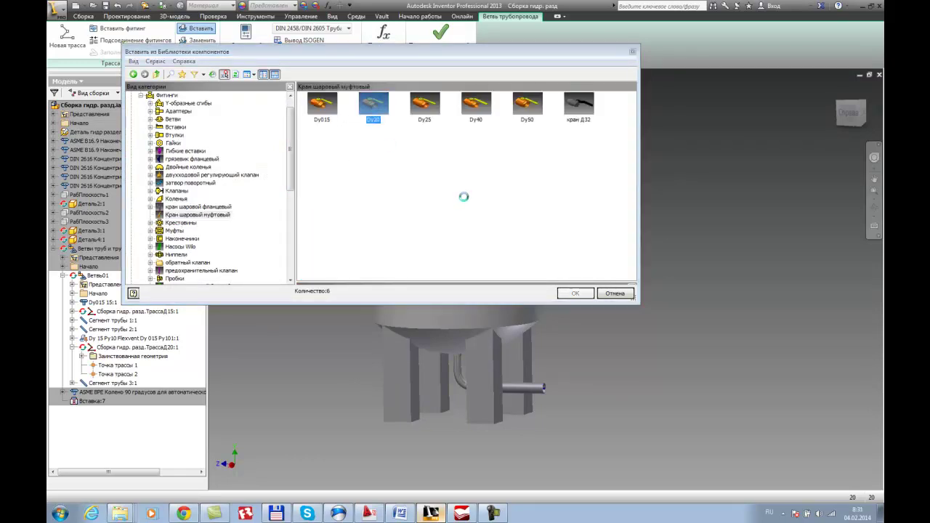
pyautogui.click(437, 349)
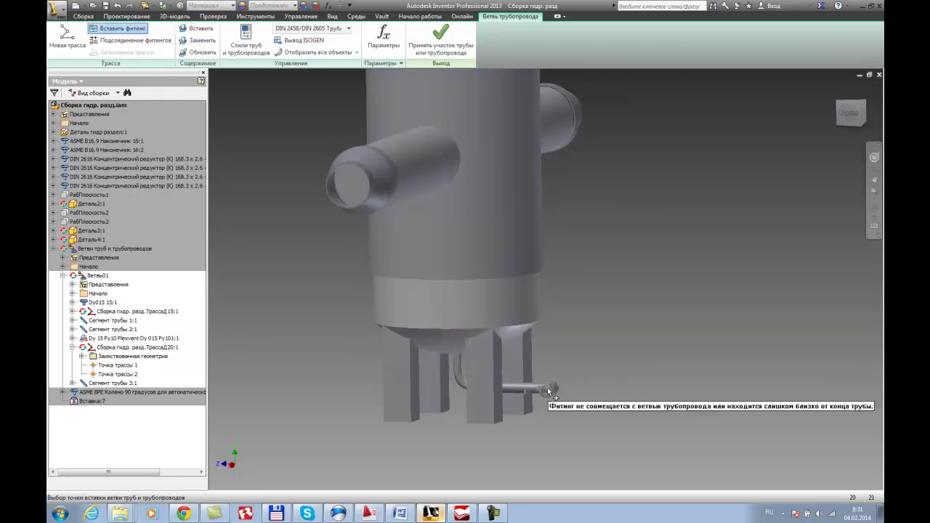
pyautogui.click(545, 387)
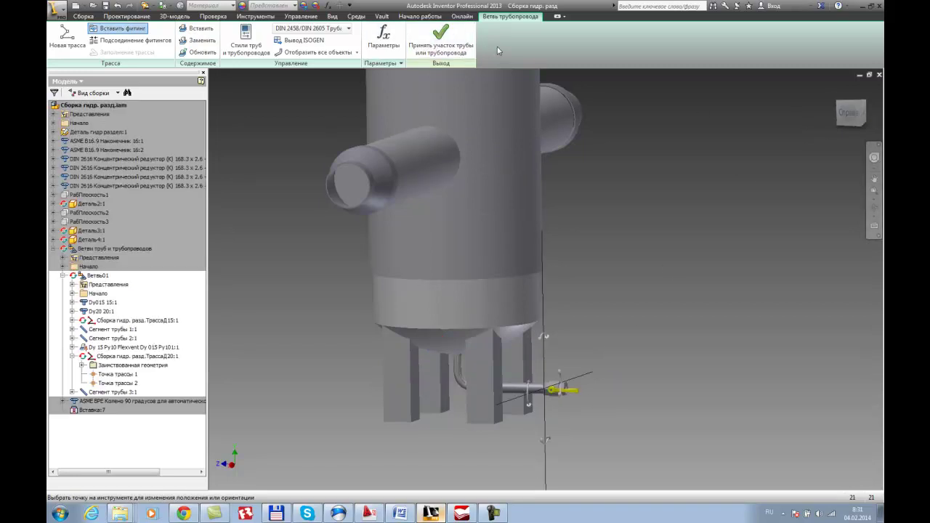
pyautogui.click(423, 46)
# Start replacing the drain elbow under the bottom head with the ASME BPE 90-degree elbow from the component library.
pyautogui.scroll(5, 612, 349)
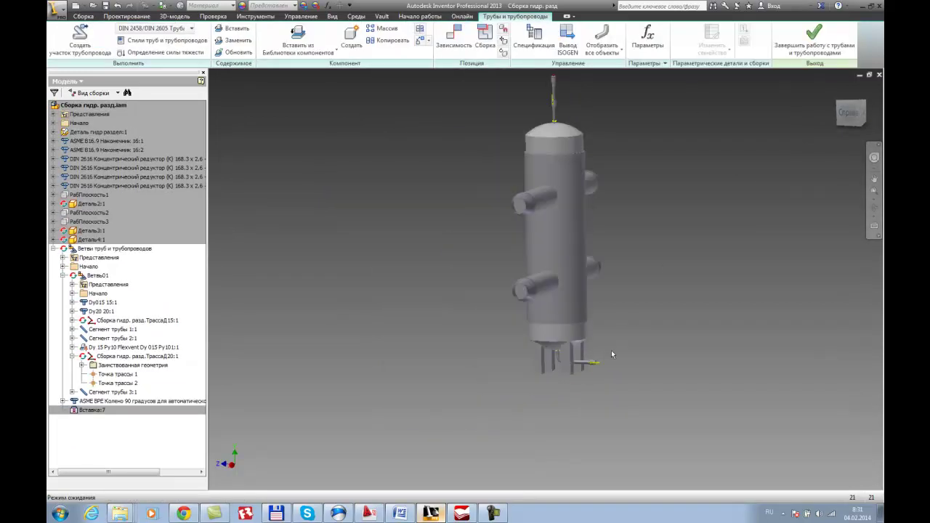
pyautogui.moveTo(612, 349)
pyautogui.keyDown('shift'); pyautogui.mouseDown(button='middle')
pyautogui.moveTo(640, 306)
pyautogui.moveTo(604, 338)
pyautogui.moveTo(603, 360)
pyautogui.mouseUp(button='middle'); pyautogui.keyUp('shift')
pyautogui.scroll(-6, 604, 361)
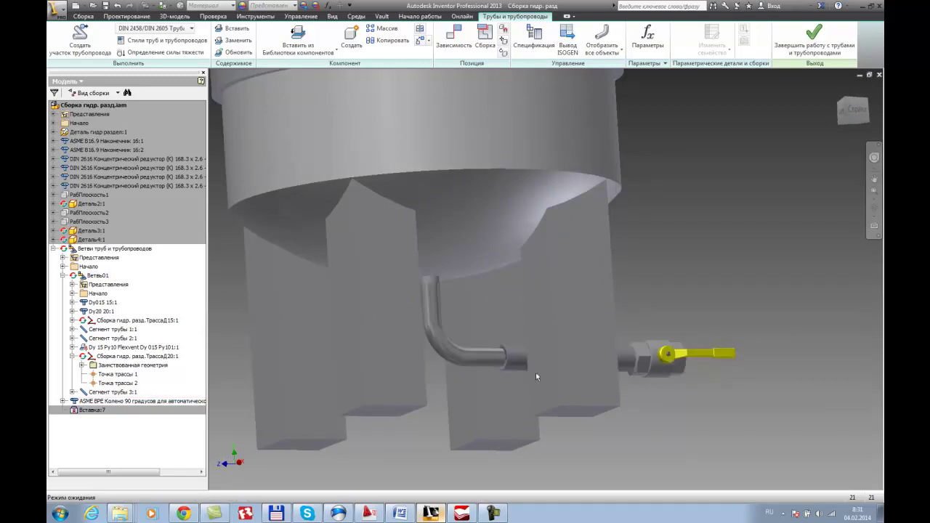
pyautogui.click(466, 360)
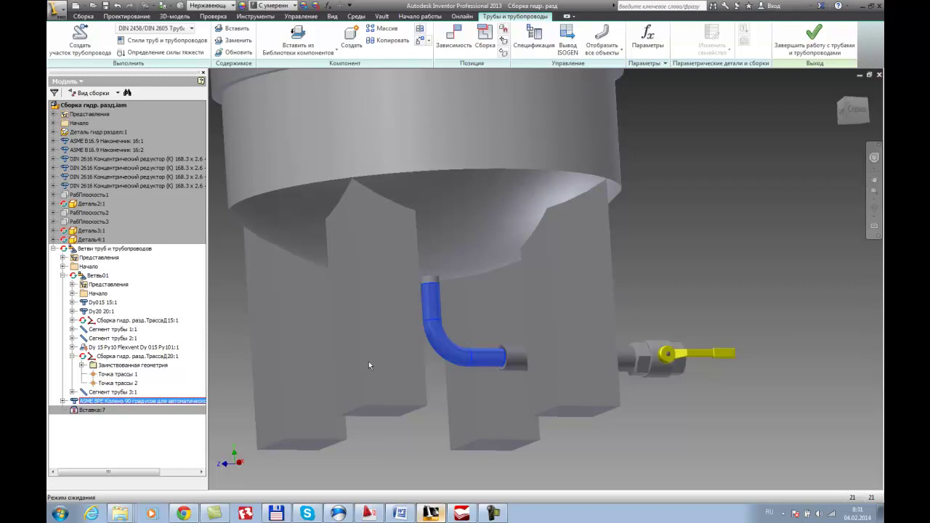
pyautogui.click(125, 402)
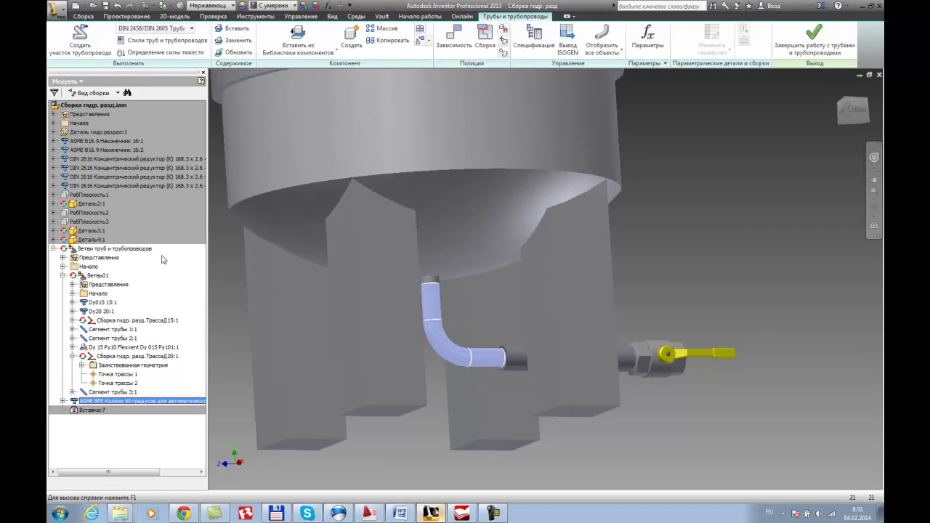
pyautogui.hotkey('ctrl', 'h')
pyautogui.click(482, 356)
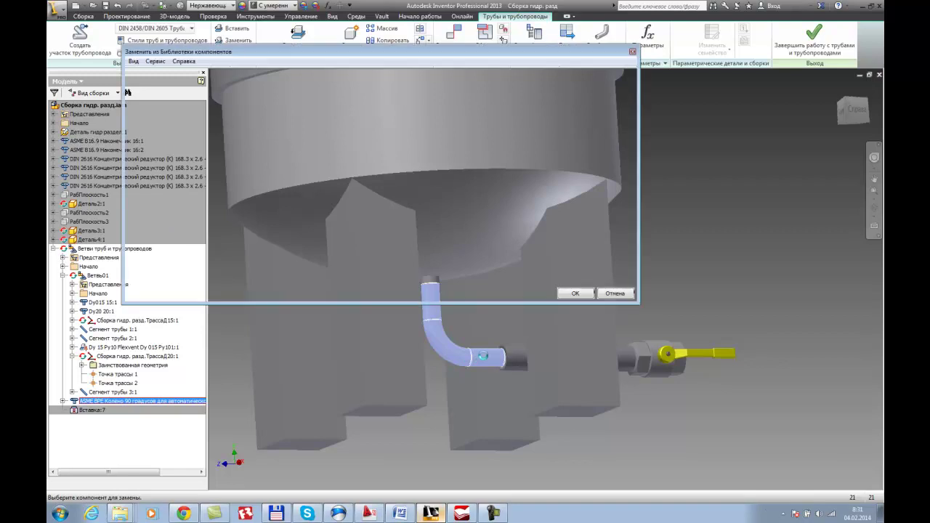
pyautogui.doubleClick(322, 260)
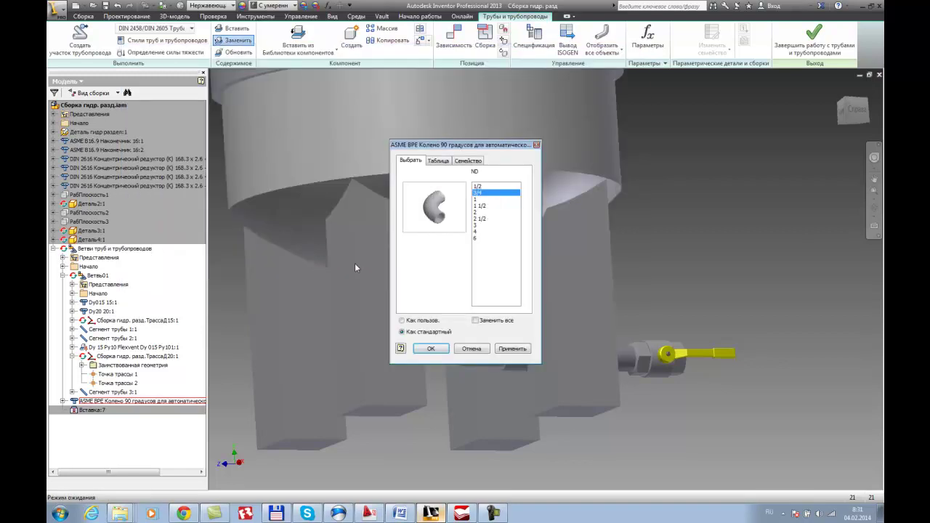
# Consult the DN-to-inch conversion table in Word and the separator drawing in AutoCAD, and return to Inventor's elbow size selection.
pyautogui.click(399, 516)
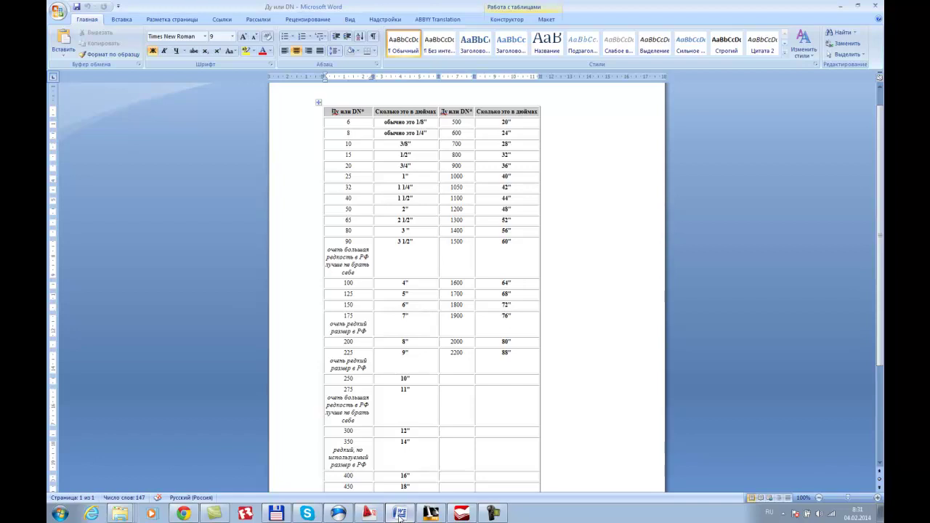
pyautogui.click(399, 516)
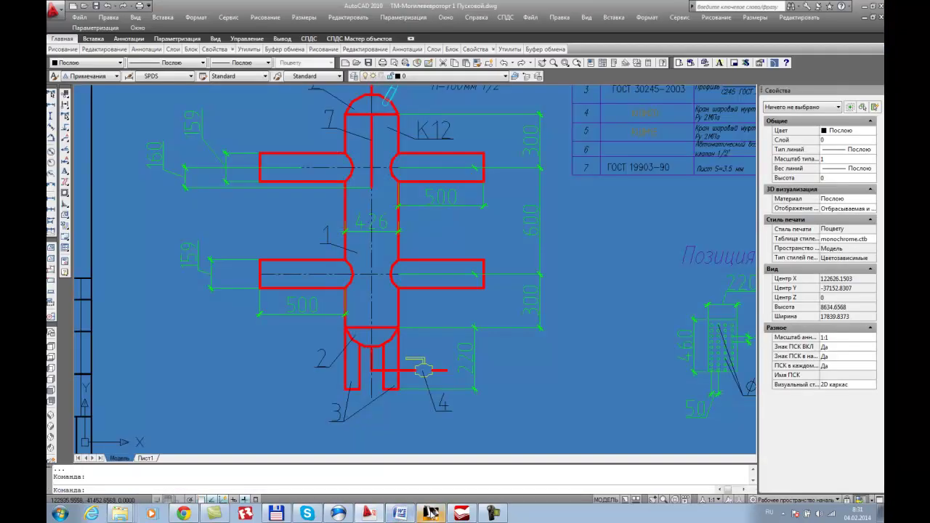
pyautogui.click(431, 513)
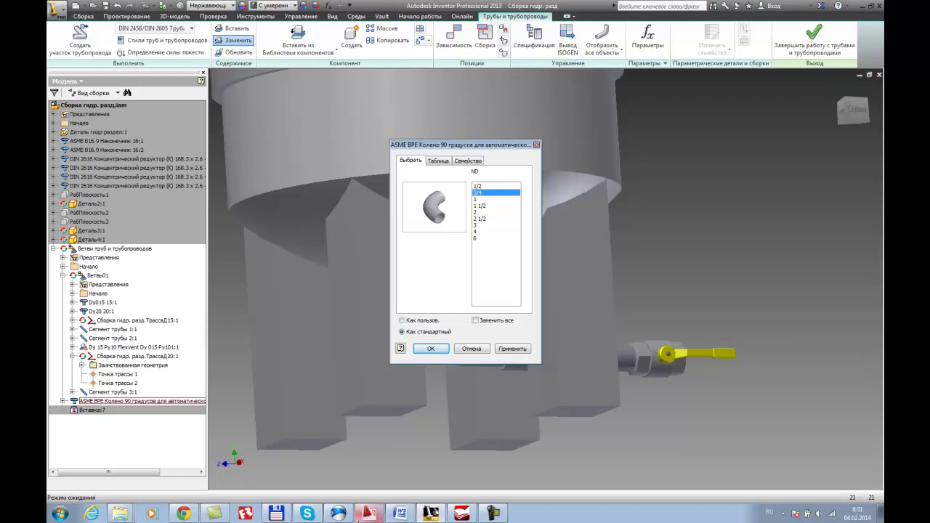
pyautogui.click(399, 517)
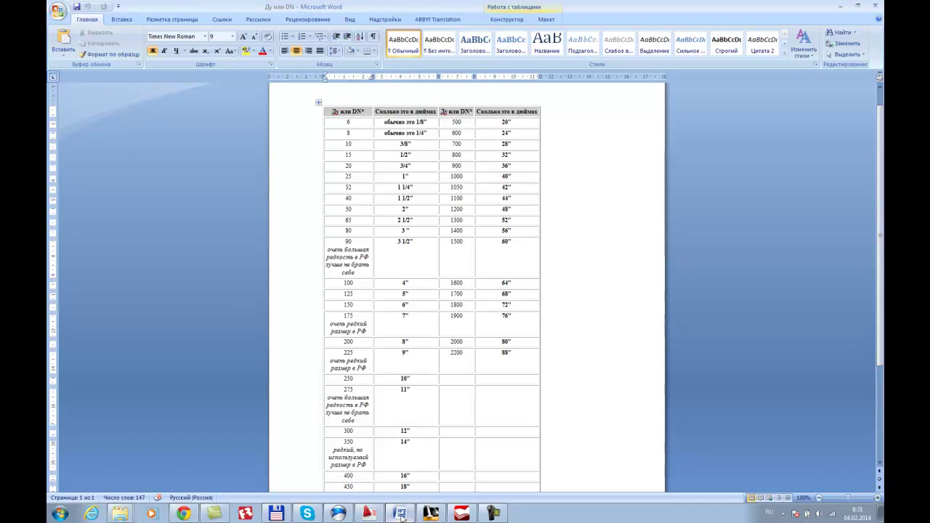
pyautogui.click(431, 513)
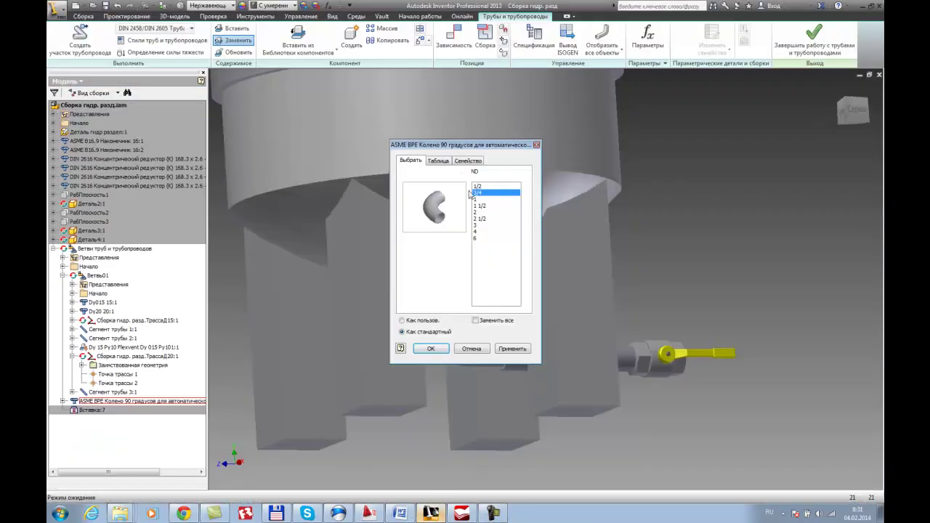
# Replace the drain elbow with nominal size ND 1 and finish work in the tube and pipe environment.
pyautogui.click(477, 199)
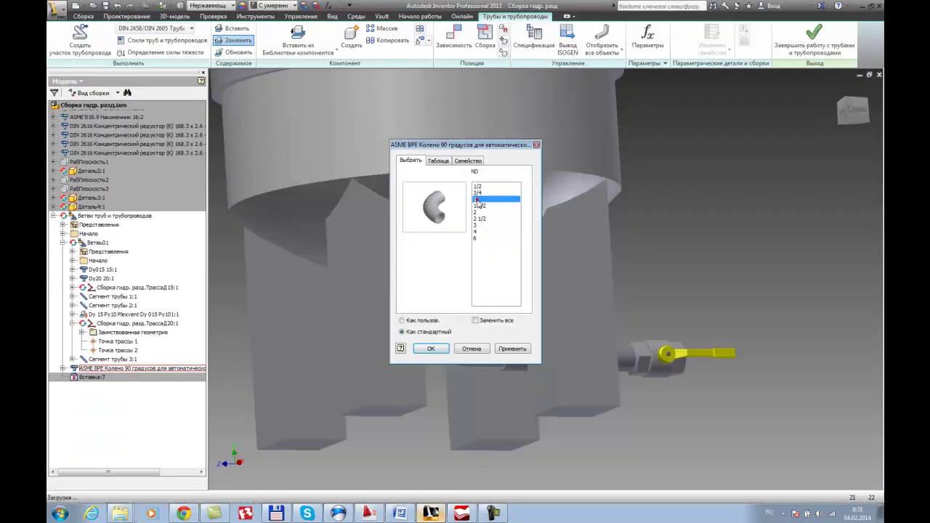
pyautogui.click(431, 348)
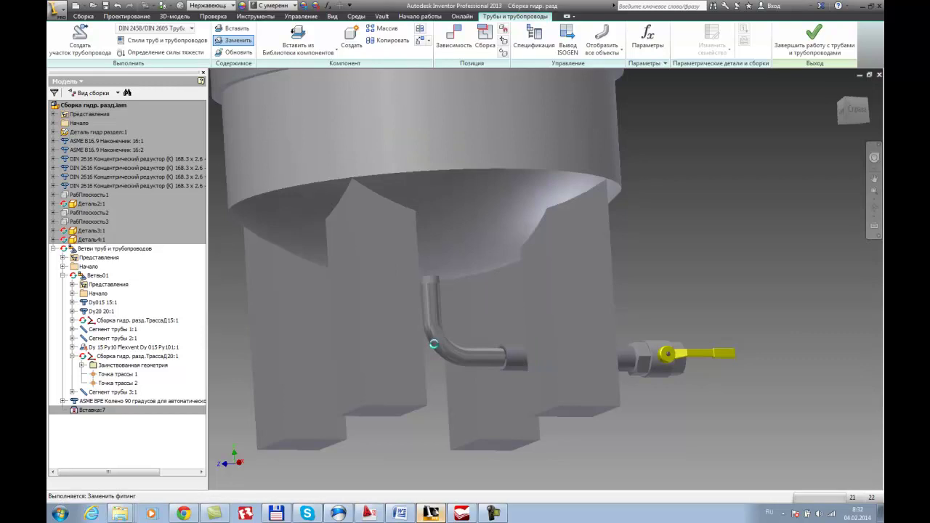
pyautogui.scroll(3, 509, 378)
pyautogui.scroll(2, 534, 365)
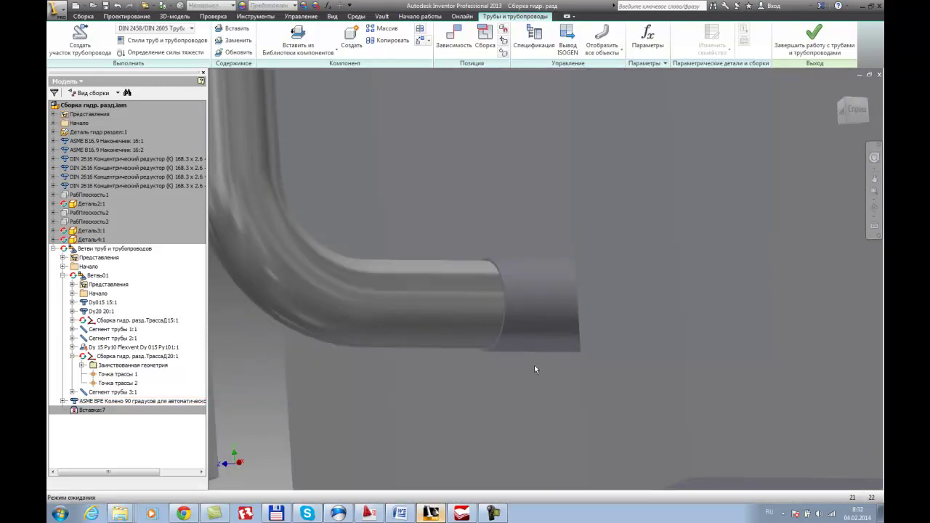
pyautogui.scroll(-6, 535, 364)
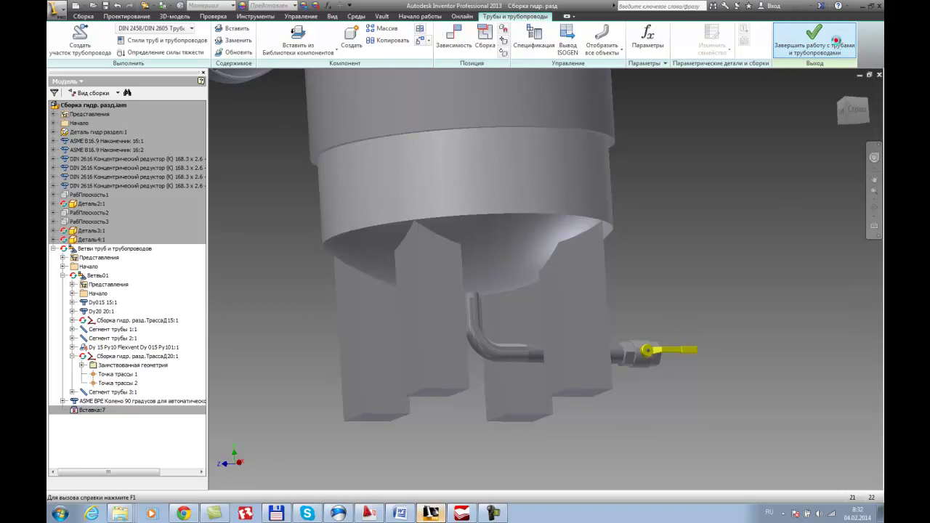
pyautogui.click(835, 40)
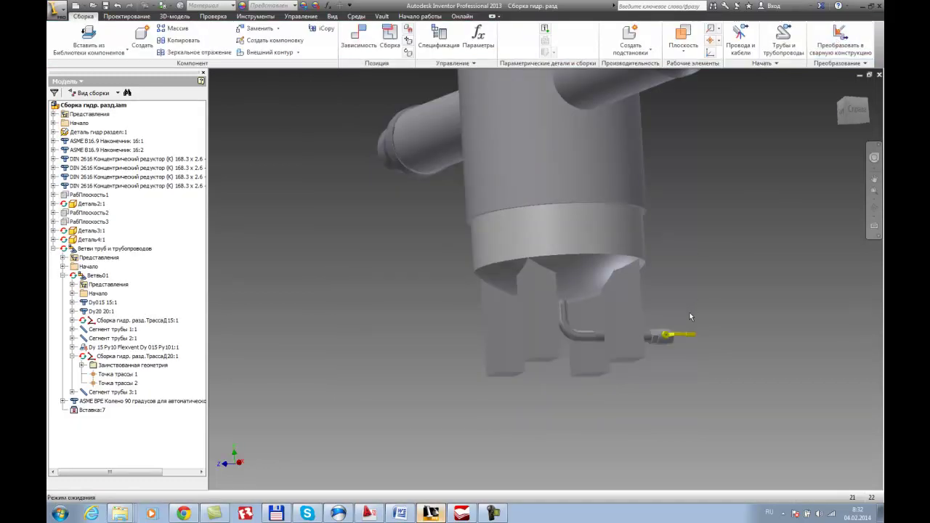
# Review the separator drawing in AutoCAD and examine the modelled drain elbow, pipe and valve in Inventor against it.
pyautogui.click(369, 514)
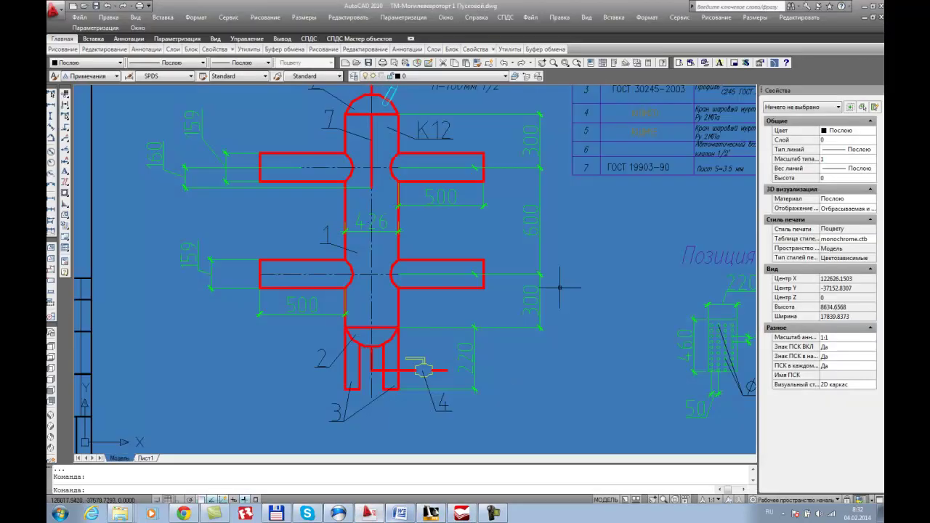
pyautogui.scroll(-3, 554, 311)
pyautogui.scroll(1, 418, 306)
pyautogui.moveTo(418, 306); pyautogui.dragTo(417, 302, button='middle')
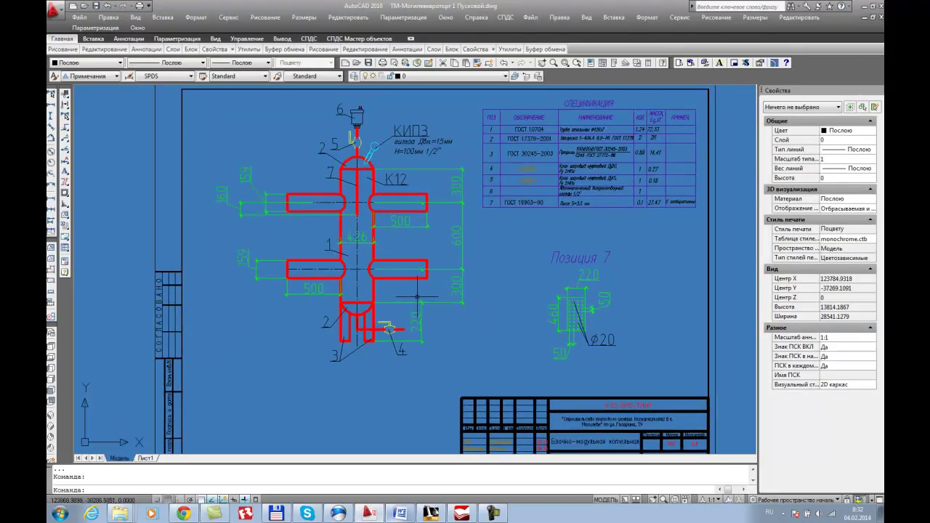
pyautogui.click(439, 514)
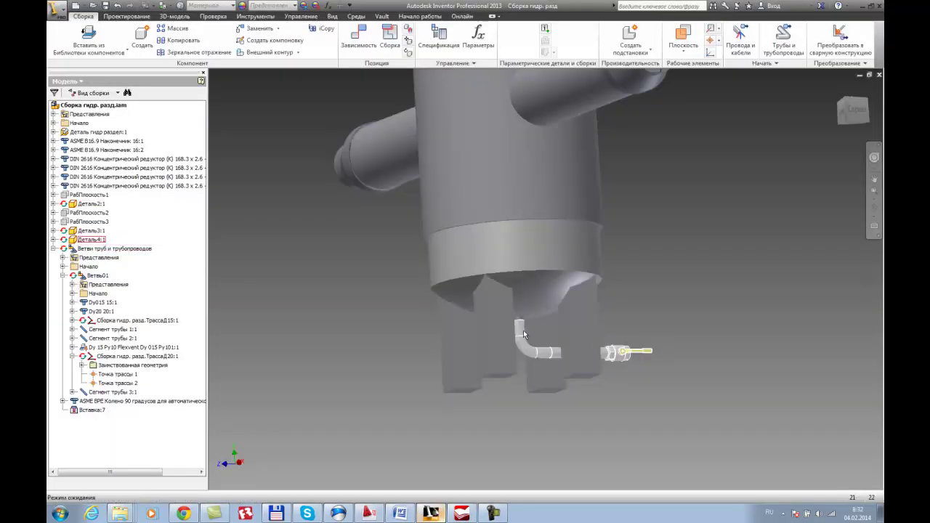
pyautogui.scroll(3, 544, 351)
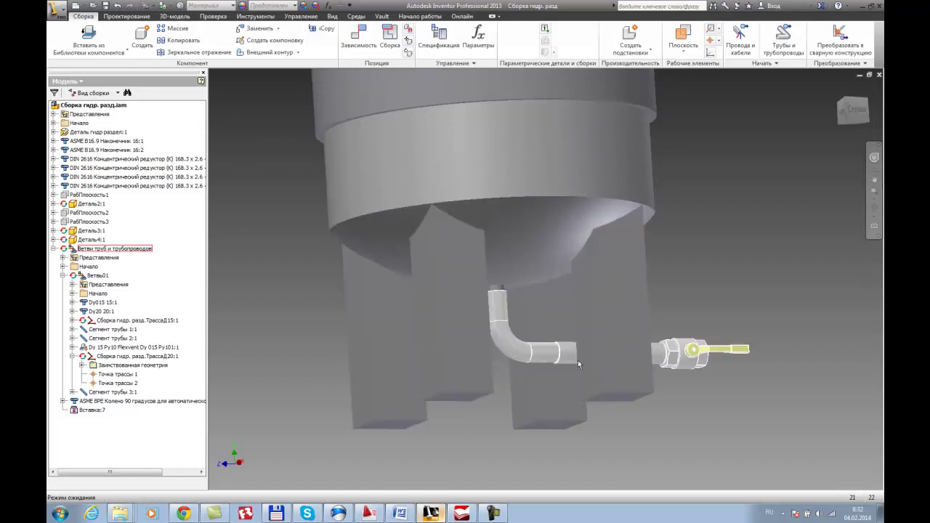
pyautogui.scroll(-3, 698, 327)
pyautogui.scroll(5, 698, 327)
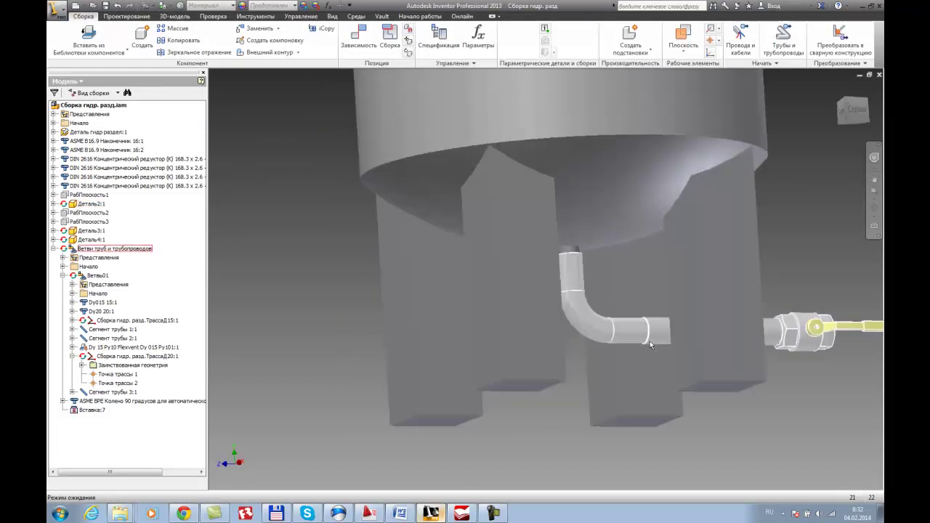
pyautogui.scroll(-3, 625, 349)
pyautogui.scroll(3, 607, 362)
pyautogui.scroll(-5, 551, 332)
pyautogui.scroll(3, 666, 442)
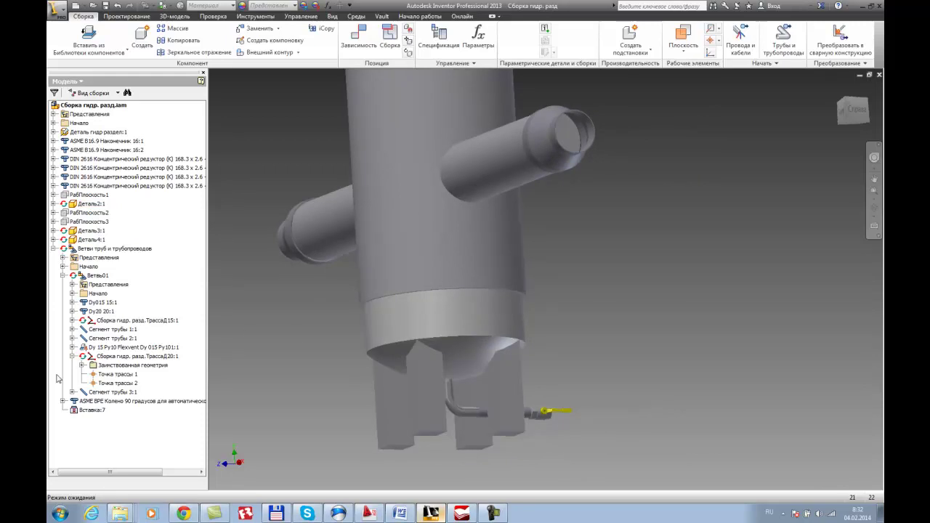
# Collapse the Д20 route, Ветвь01 and Ветви труб и трубопроводов nodes in the model tree.
pyautogui.click(72, 357)
pyautogui.click(63, 276)
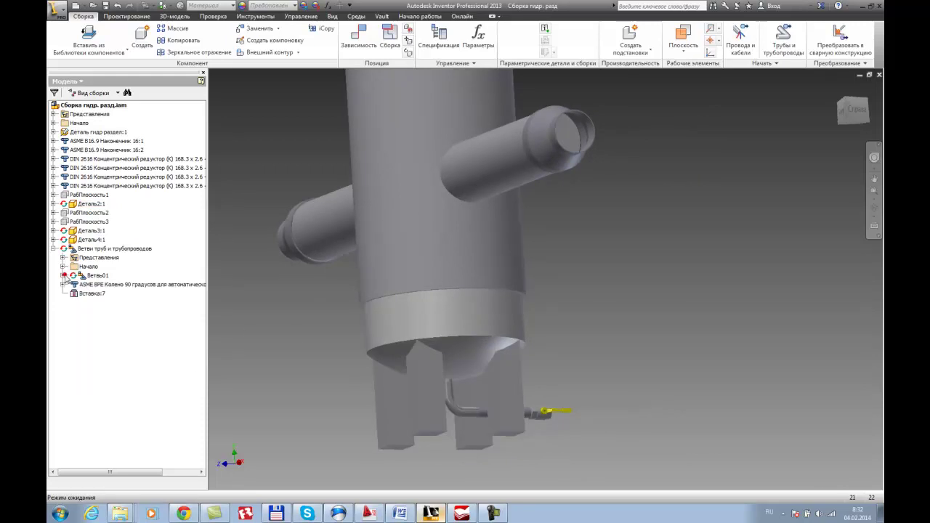
pyautogui.click(54, 249)
pyautogui.scroll(-5, 734, 415)
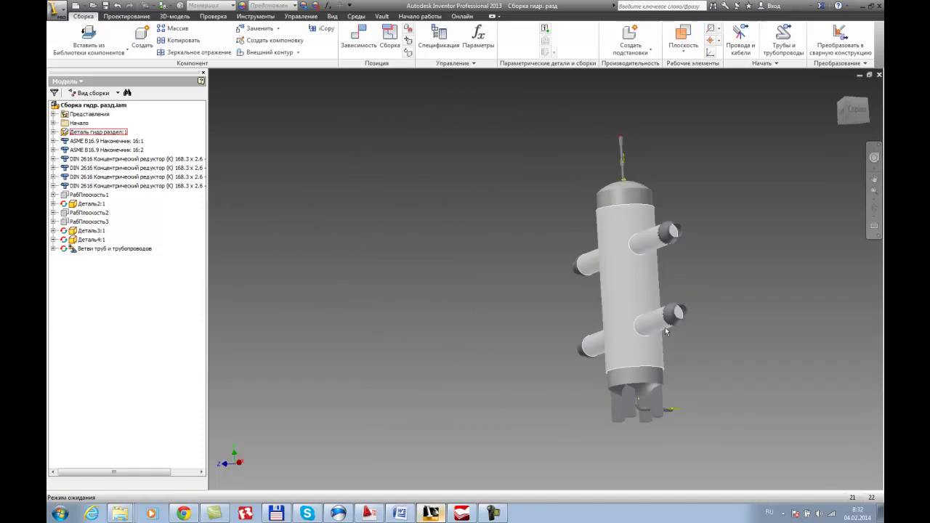
pyautogui.keyDown('shift'); pyautogui.moveTo(661, 320); pyautogui.dragTo(418, 348, button='middle'); pyautogui.keyUp('shift')
pyautogui.moveTo(522, 351); pyautogui.dragTo(523, 351, button='middle')
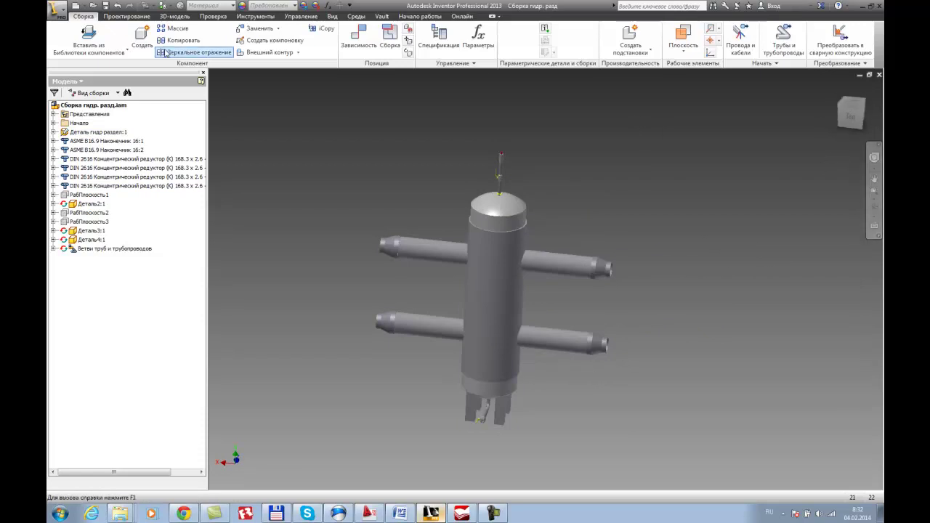
# Save Сборка гидр. разд.iam with its related files and close the assembly, choosing to save all files on closing.
pyautogui.click(105, 6)
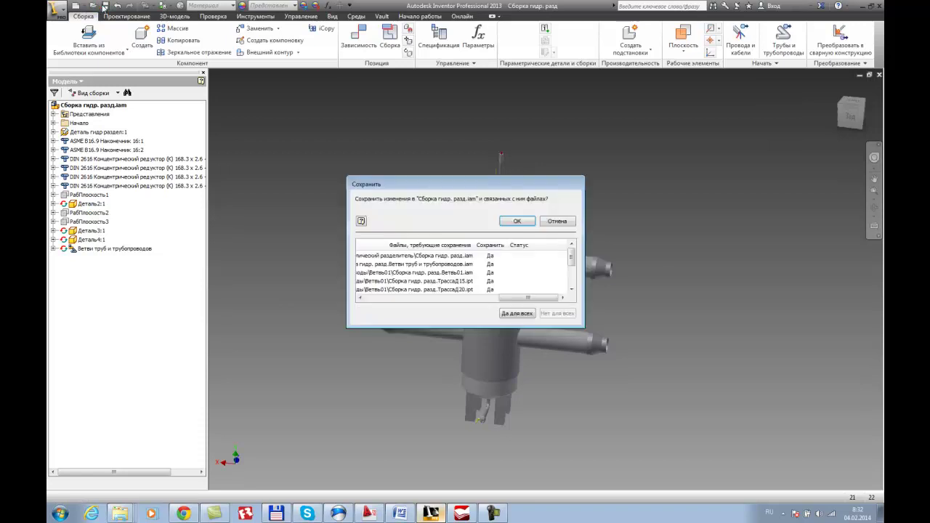
pyautogui.click(516, 220)
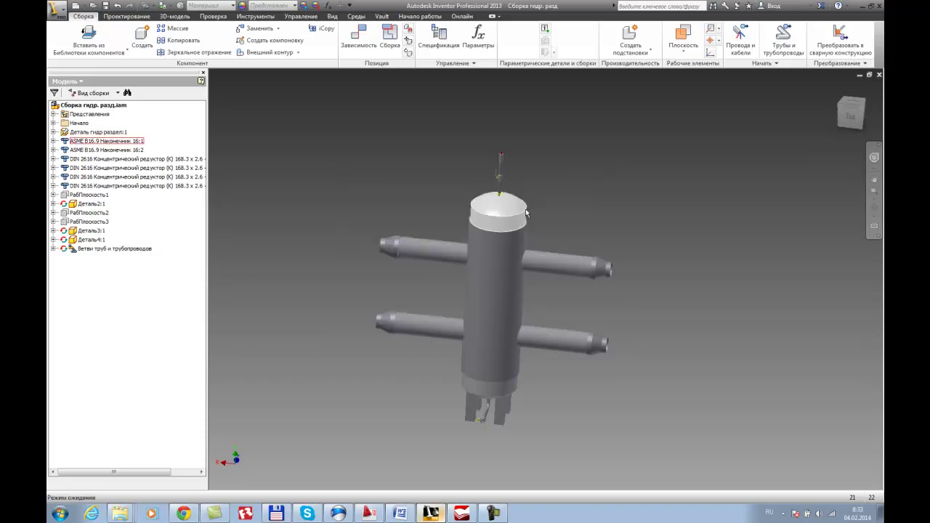
pyautogui.click(878, 75)
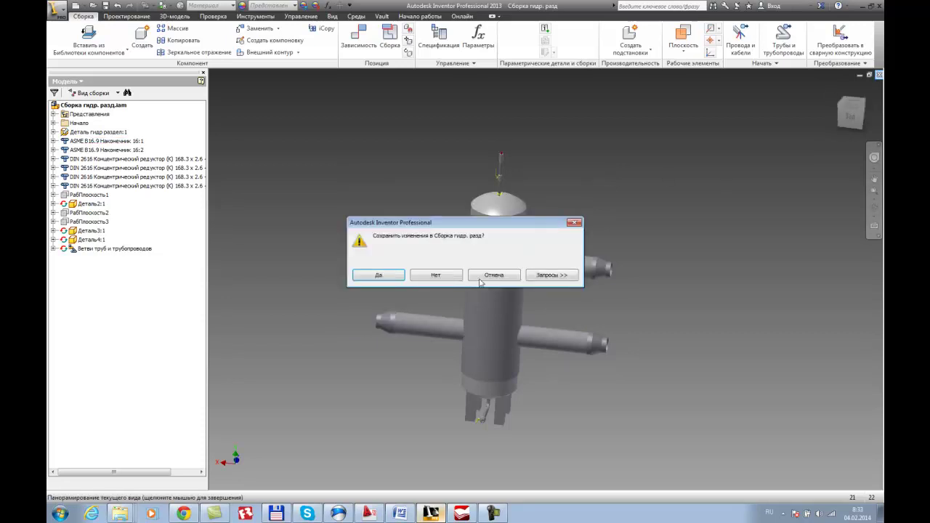
pyautogui.click(388, 276)
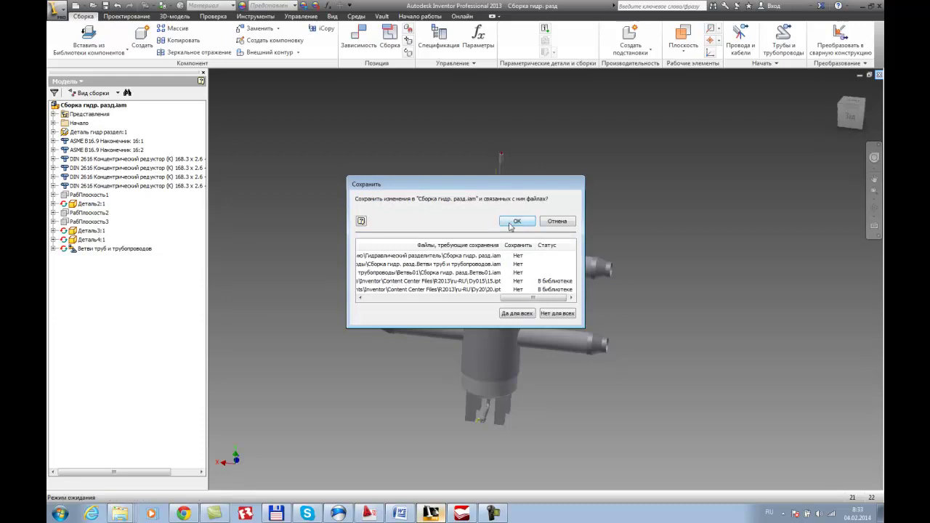
pyautogui.click(516, 314)
pyautogui.click(522, 219)
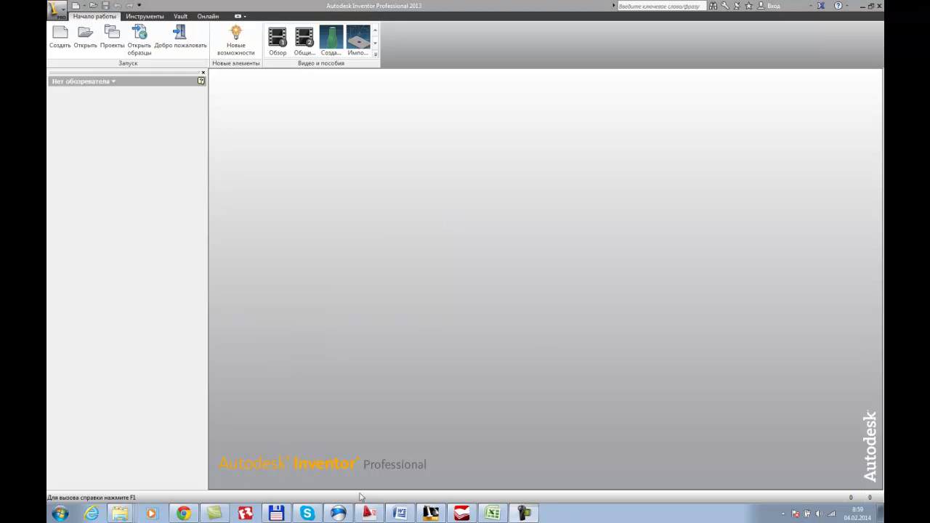
# Switch to Total Commander and open the расчет теплообменника workbook from the Расчет теплообменников folder of Этап 9 (Котельная).
pyautogui.click(276, 514)
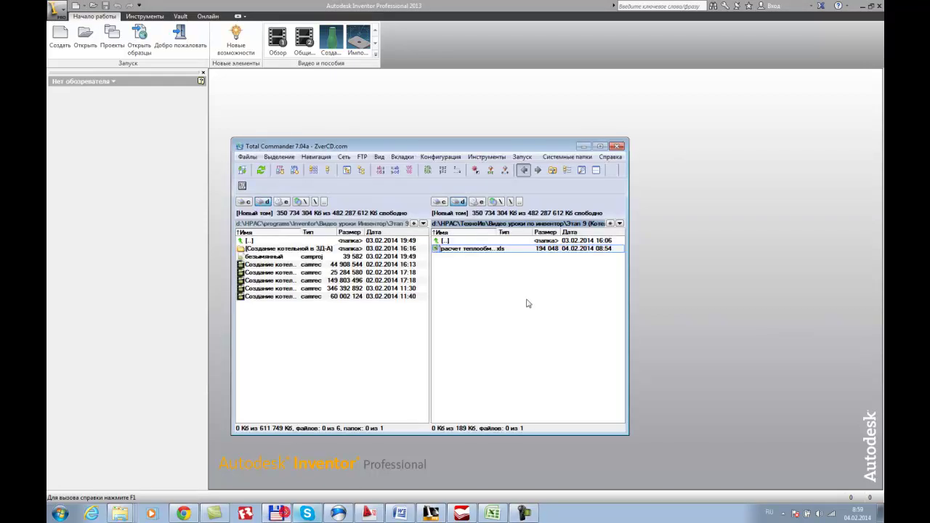
pyautogui.doubleClick(445, 241)
pyautogui.doubleClick(445, 241)
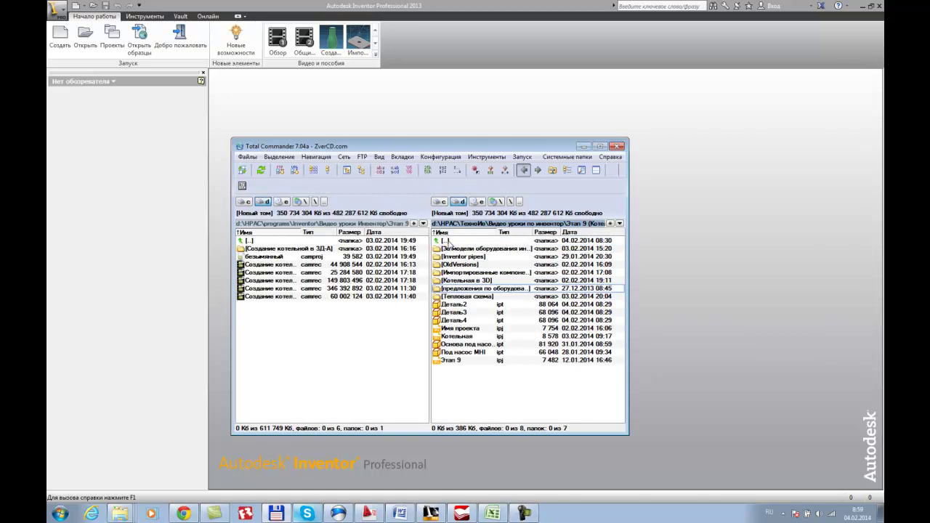
pyautogui.doubleClick(445, 241)
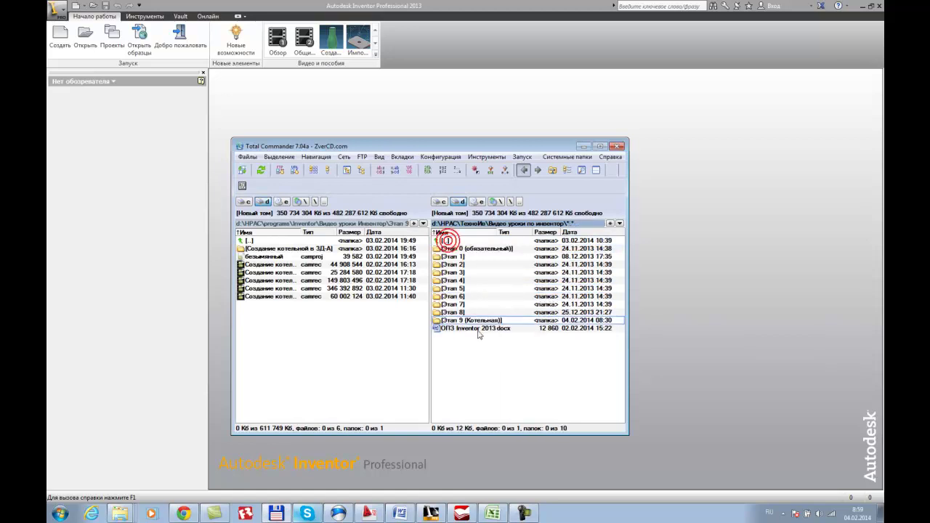
pyautogui.doubleClick(470, 320)
pyautogui.doubleClick(464, 289)
pyautogui.doubleClick(463, 284)
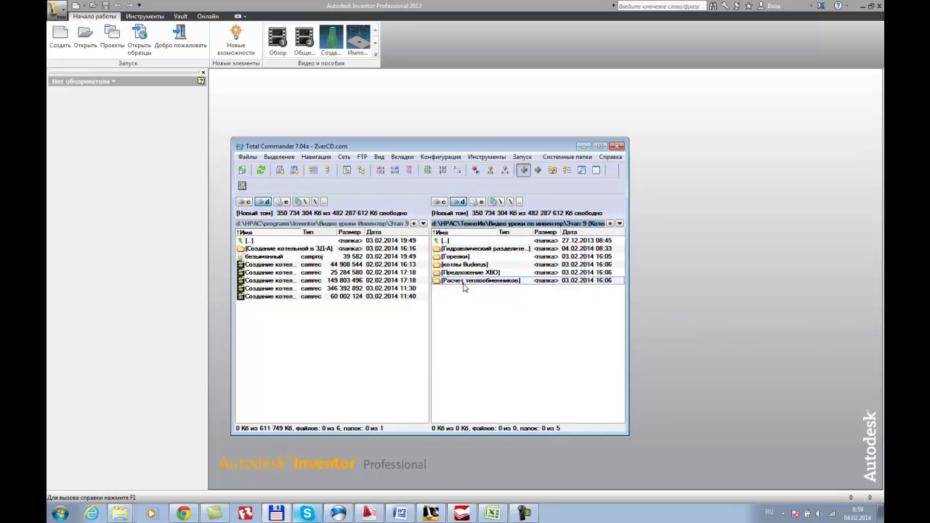
pyautogui.doubleClick(463, 249)
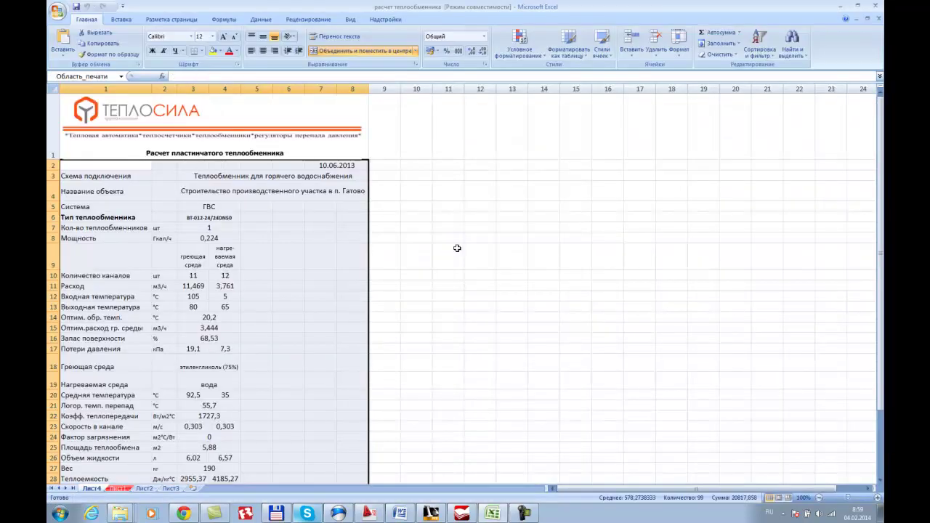
# Examine the technical description and dimension drawings of heat exchanger ВТ-012-24/24DN50 on Лист1, and close the workbook.
pyautogui.click(118, 489)
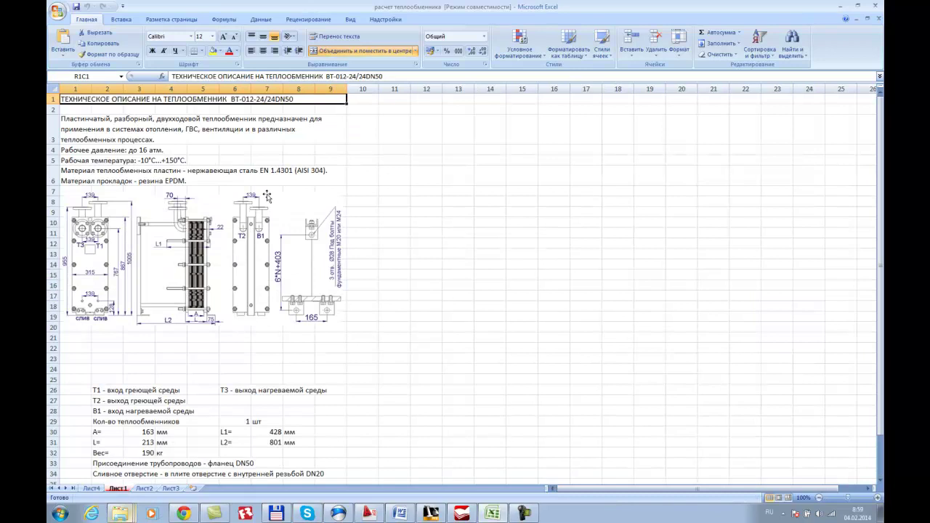
pyautogui.scroll(-4, 268, 196)
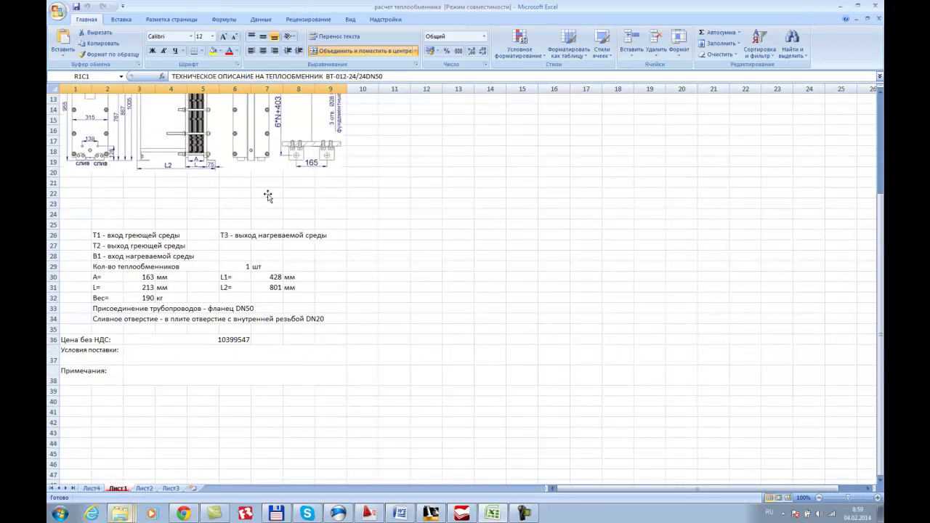
pyautogui.scroll(4, 268, 196)
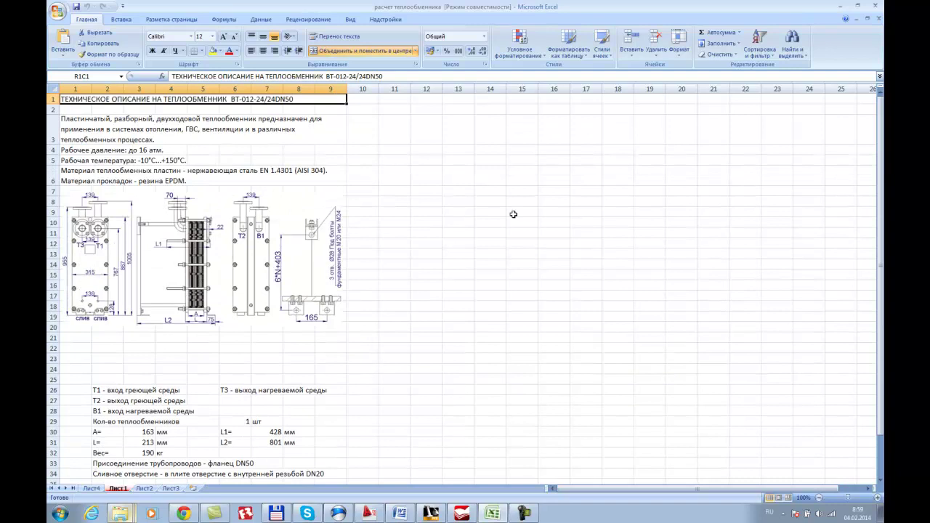
pyautogui.click(877, 6)
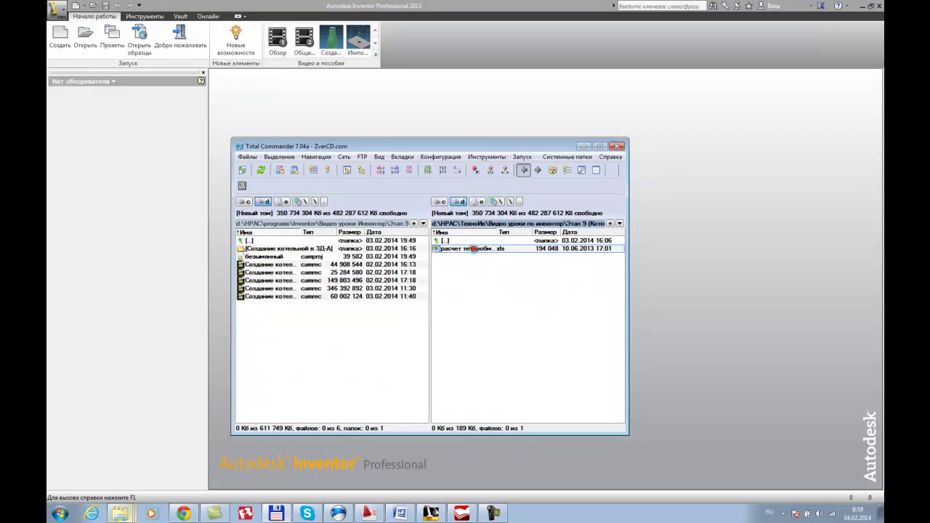
# Reopen the расчет теплообменника workbook and minimise it and Total Commander to return to Inventor.
pyautogui.doubleClick(473, 249)
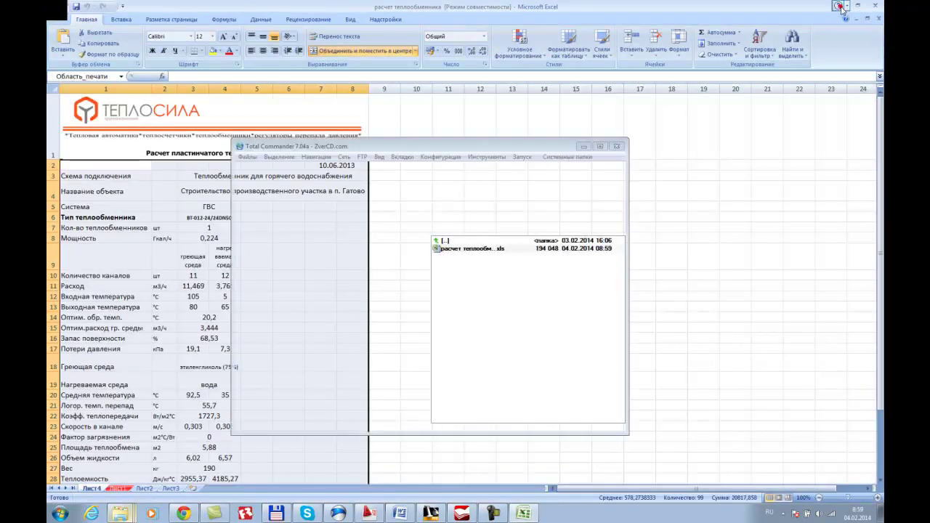
pyautogui.click(842, 8)
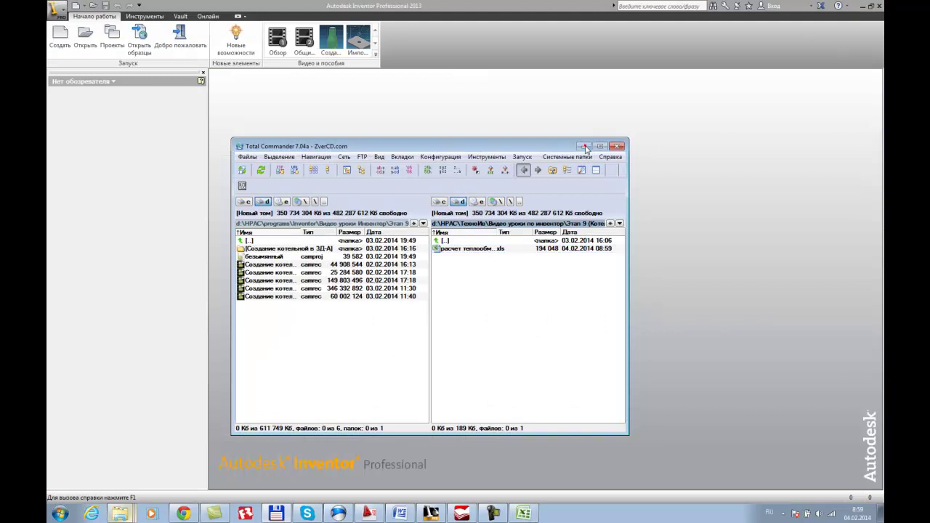
pyautogui.click(583, 146)
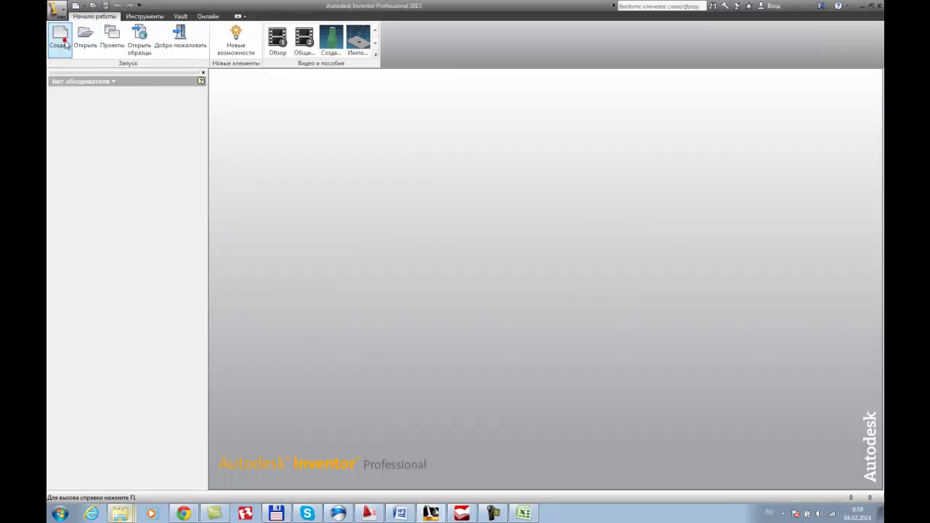
# Create a new part from the Обычный.ipt template and start a 2D sketch on the horizontal XZ plane.
pyautogui.click(61, 40)
pyautogui.click(379, 105)
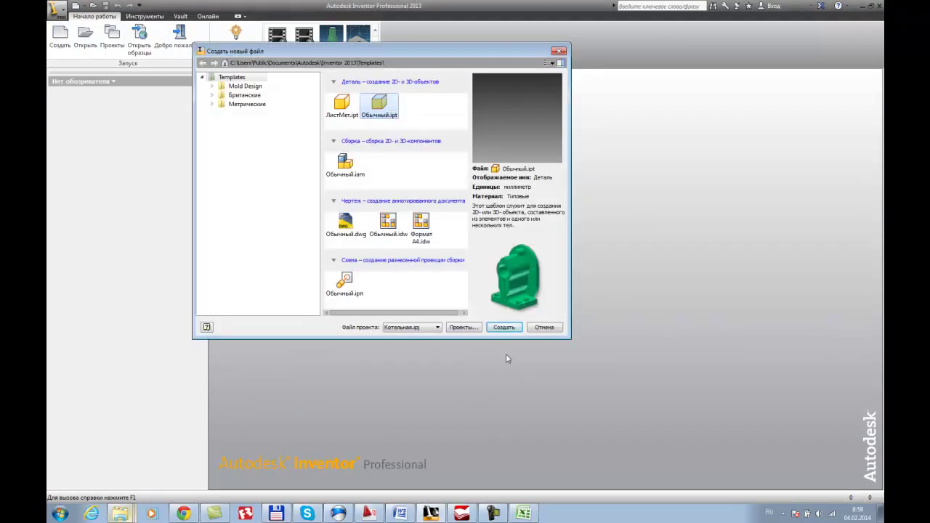
pyautogui.click(504, 328)
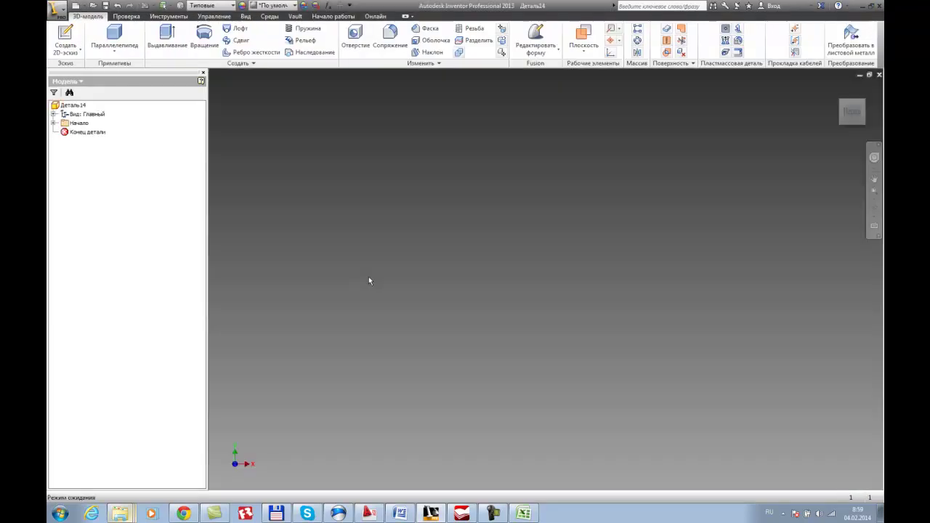
pyautogui.click(65, 40)
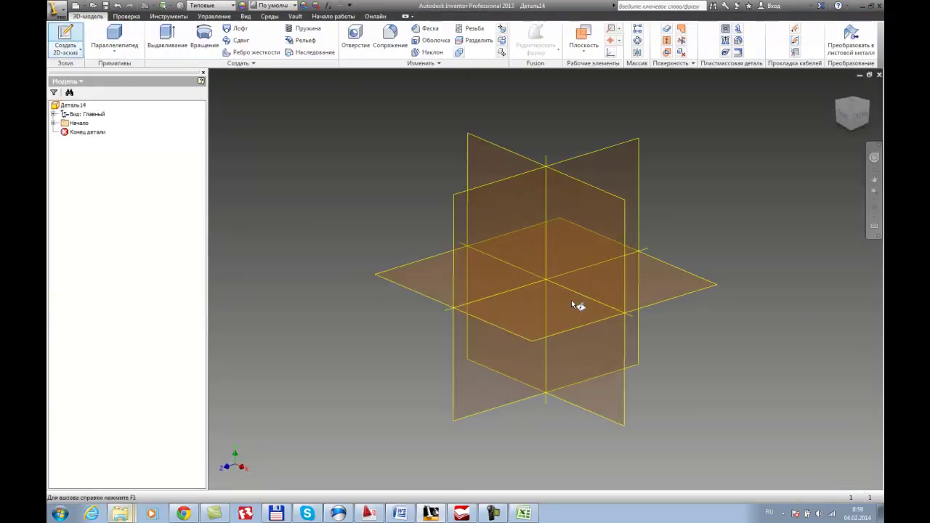
pyautogui.click(567, 309)
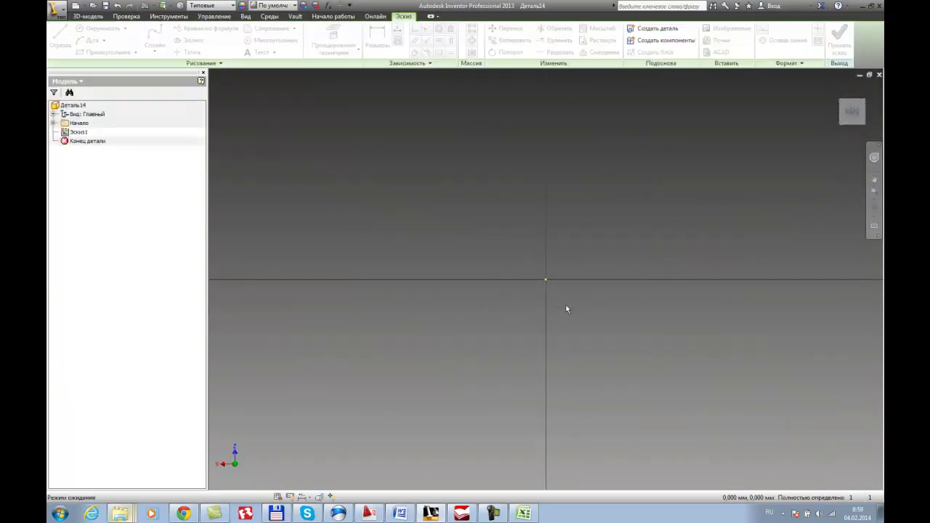
# Sketch a horizontal line 315/2 mm long running right from the origin.
pyautogui.press('l')
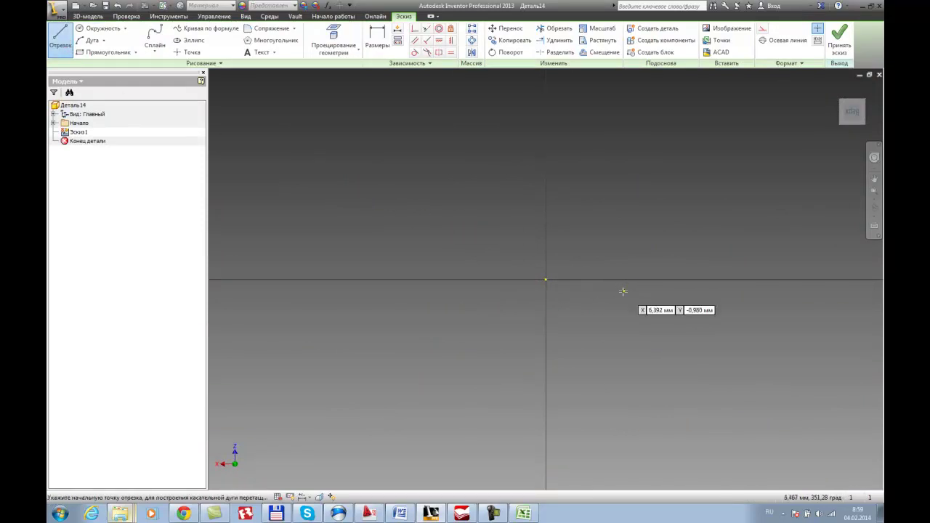
pyautogui.click(547, 279)
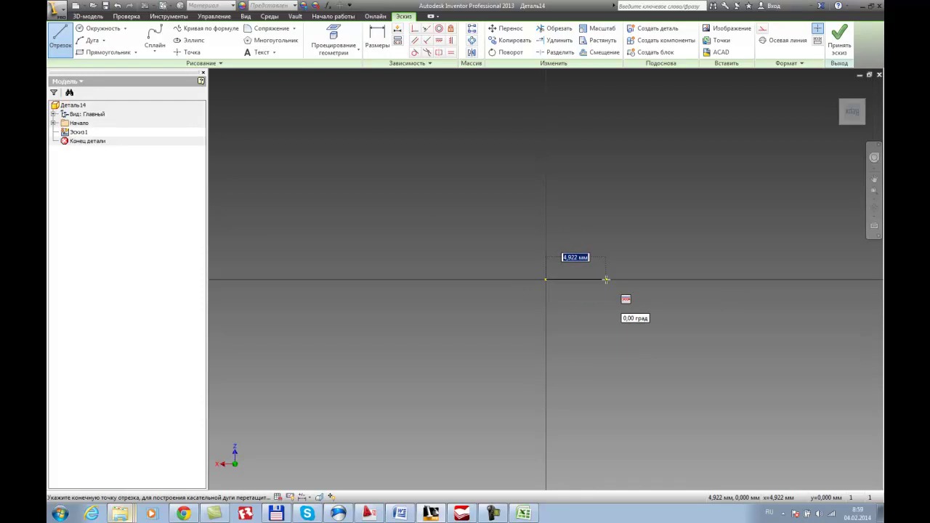
pyautogui.write('315')
pyautogui.press('Return')
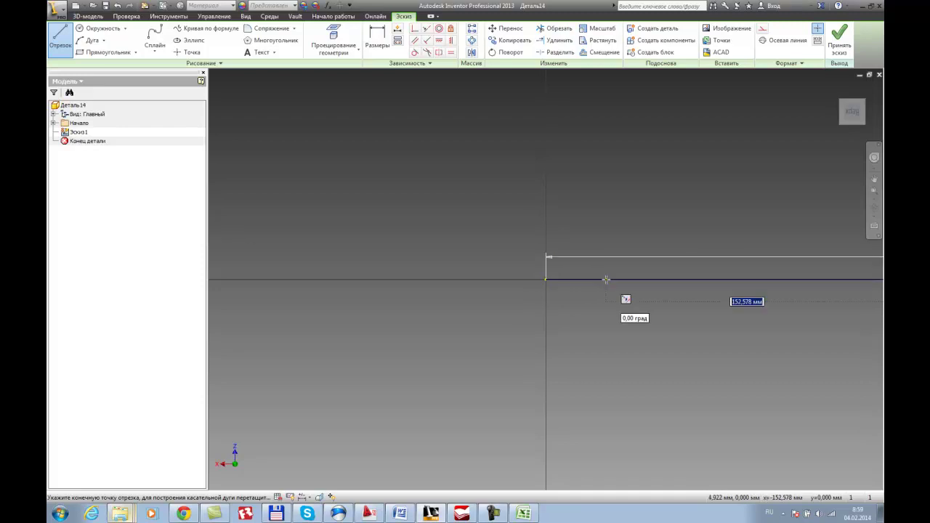
pyautogui.moveTo(606, 279); pyautogui.dragTo(484, 291, button='middle')
pyautogui.scroll(-5, 485, 290)
pyautogui.press('Escape')
# Sketch a second horizontal line 315/2 mm long running left from the origin.
pyautogui.press('l')
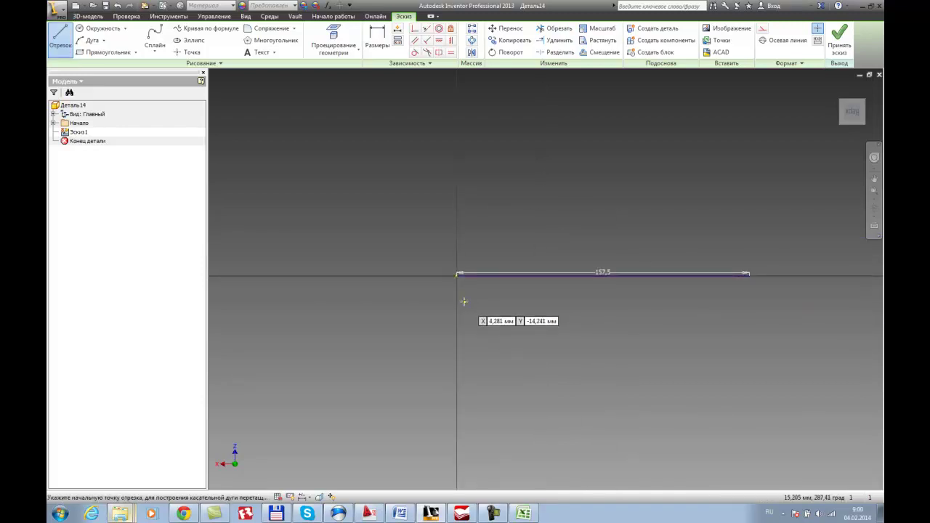
pyautogui.click(456, 275)
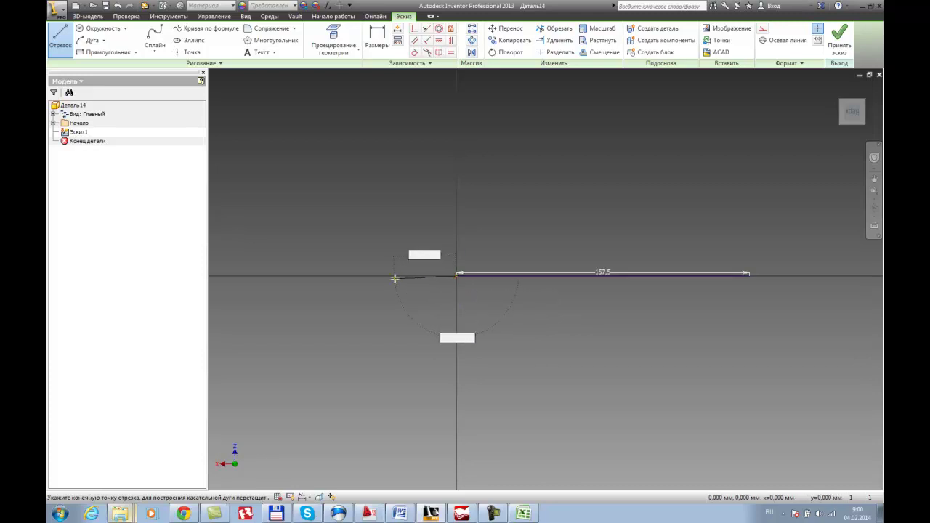
pyautogui.write('315/2')
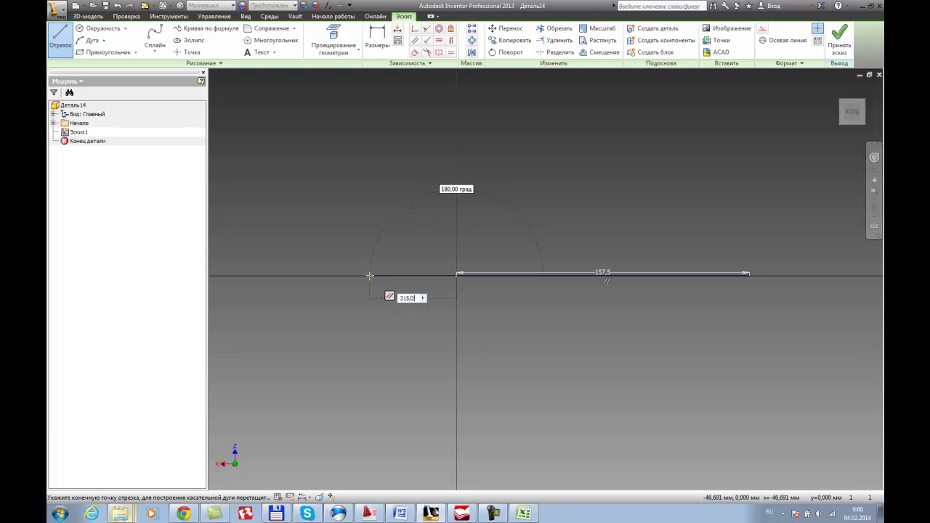
pyautogui.press('Escape')
pyautogui.scroll(3, 369, 277)
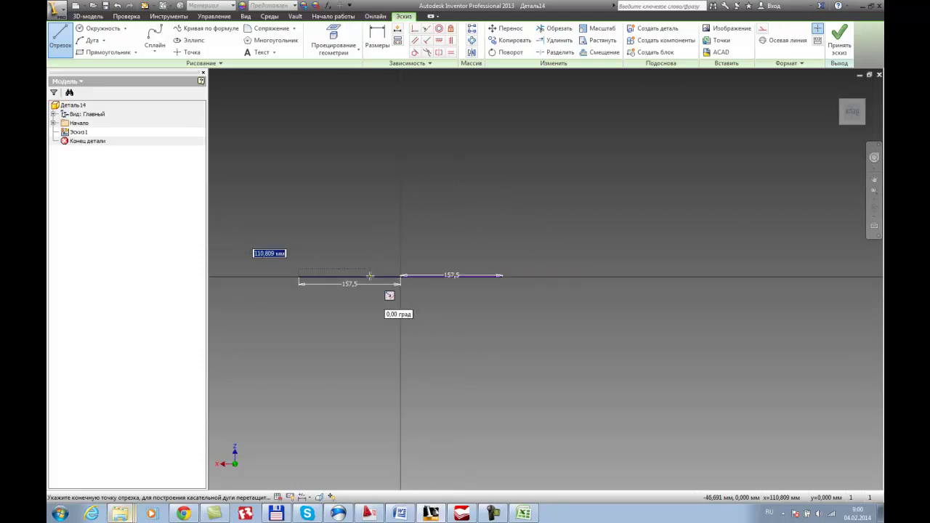
# Complete the rectangle below the two lines with a 213 mm left side, a 315 mm lower side and a closing right side.
pyautogui.click(298, 277)
pyautogui.click(298, 277)
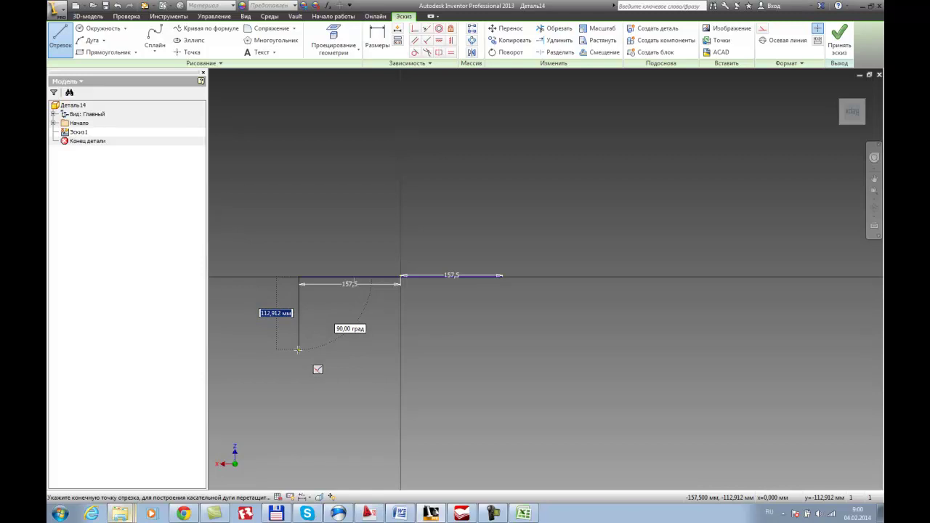
pyautogui.write('213')
pyautogui.press('Return')
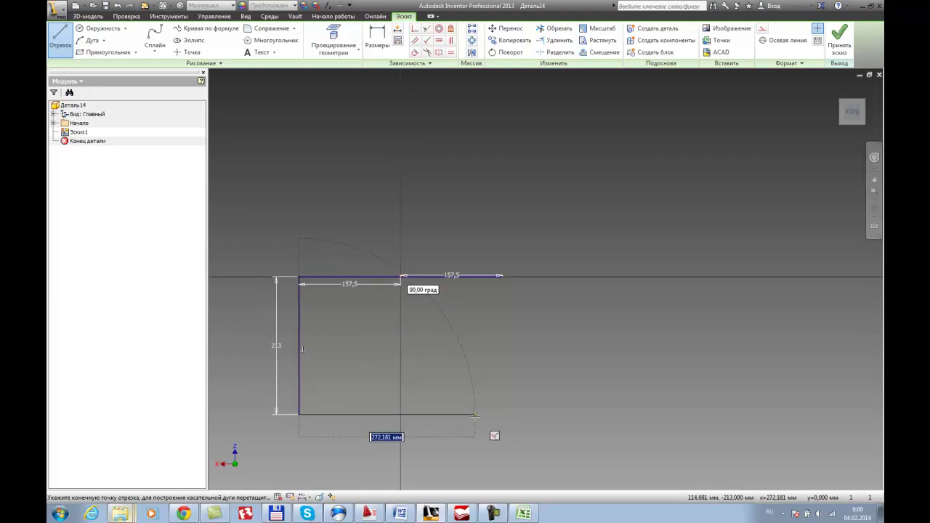
pyautogui.write('315')
pyautogui.press('Return')
pyautogui.click(502, 276)
pyautogui.press('Return')
pyautogui.press('Escape')
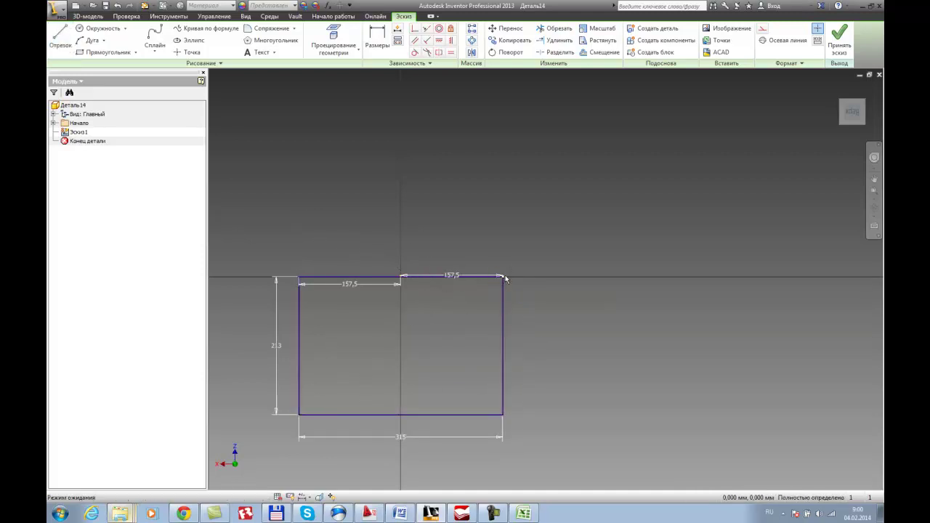
# Finish the sketch and extrude the rectangle 867 mm upward.
pyautogui.click(836, 48)
pyautogui.scroll(-3, 664, 290)
pyautogui.moveTo(663, 290); pyautogui.dragTo(445, 317, button='middle')
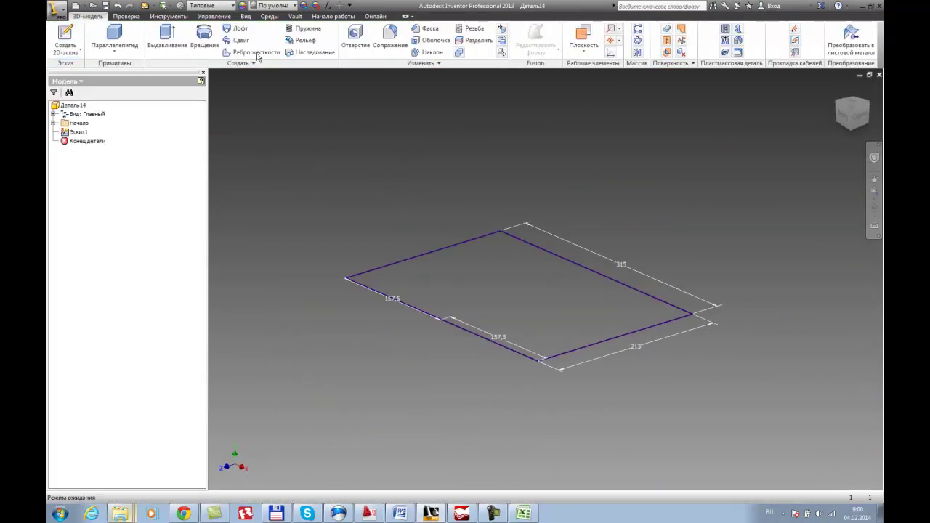
pyautogui.click(167, 36)
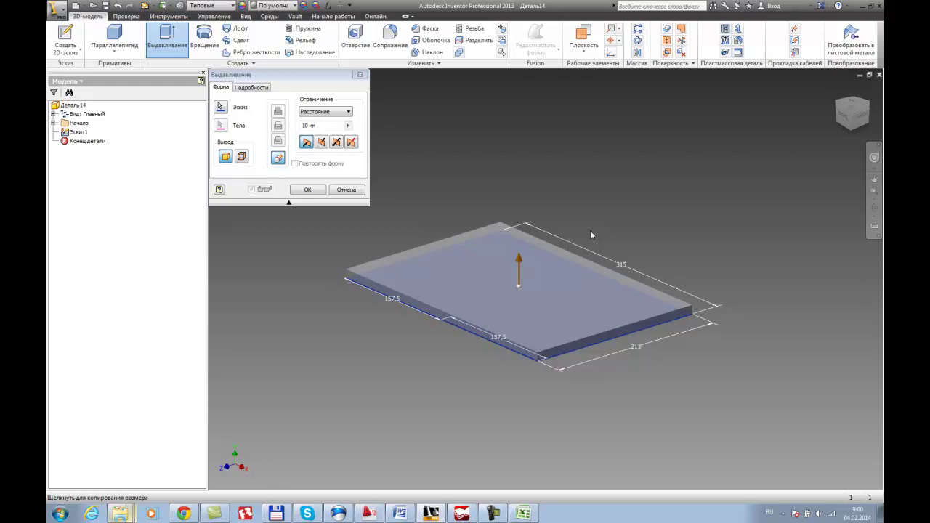
pyautogui.write('867')
pyautogui.press('Return')
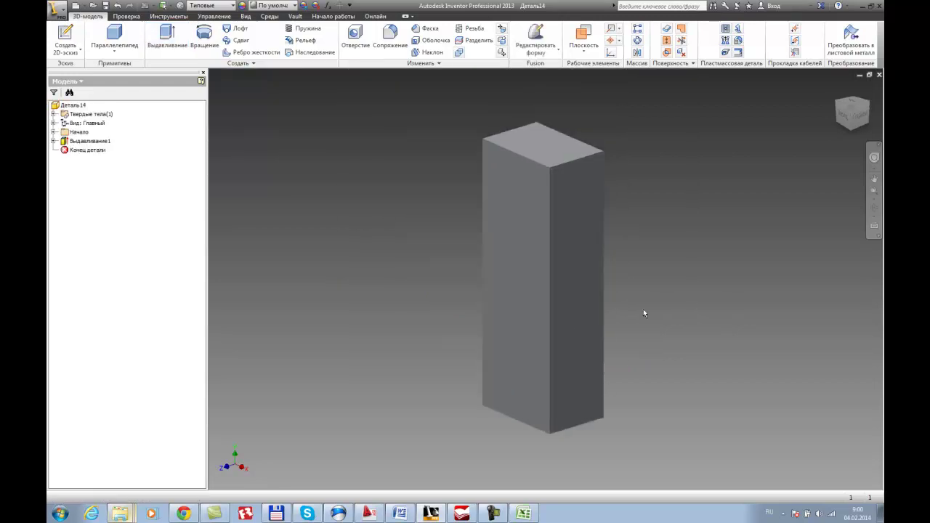
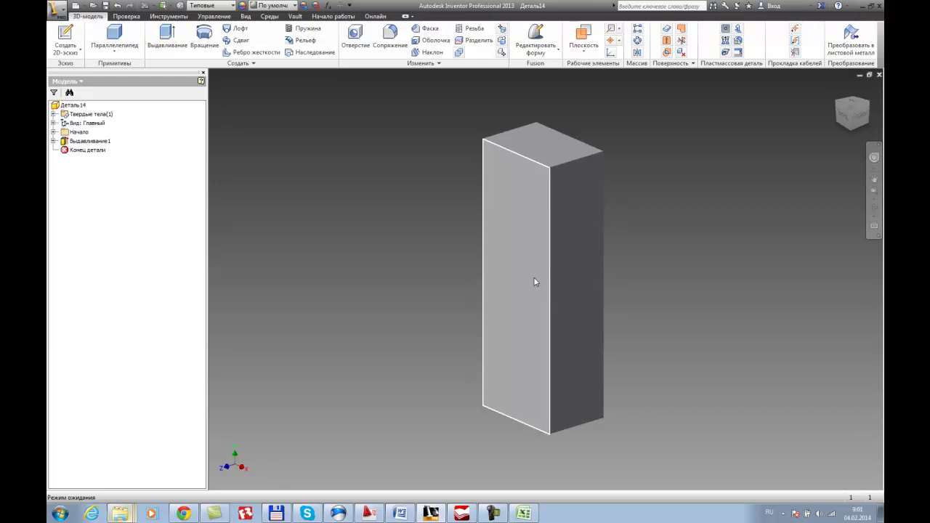
# Start a sketch on the block's front face and draw a vertical line 767 mm long from the lower edge's midpoint.
pyautogui.click(511, 316)
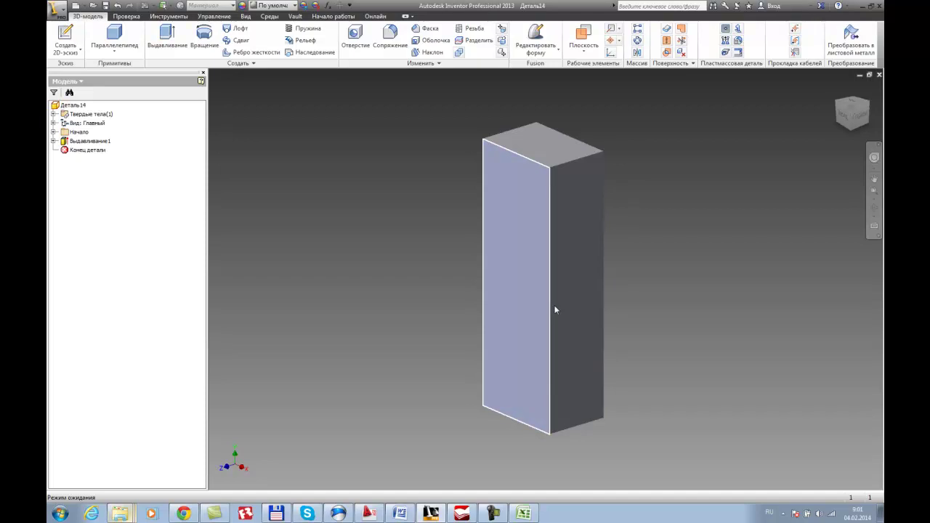
pyautogui.press('s')
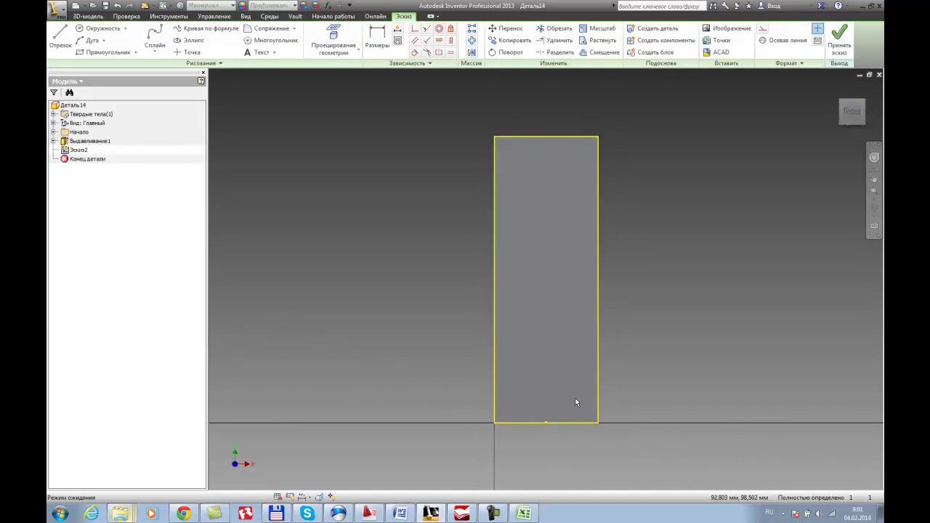
pyautogui.click(66, 46)
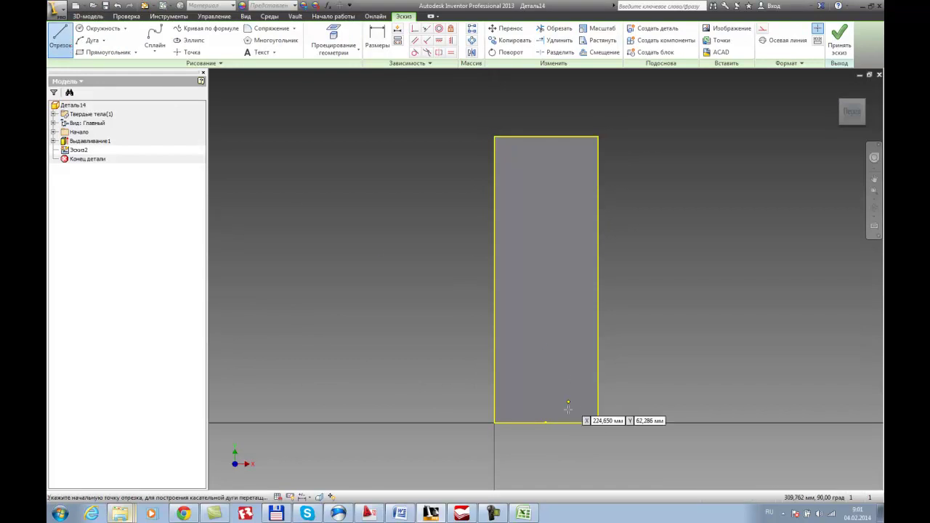
pyautogui.click(545, 421)
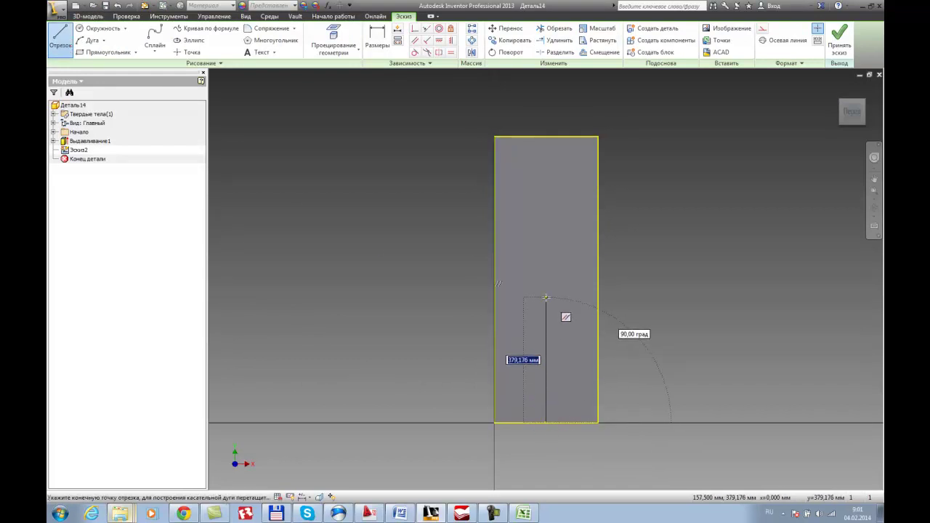
pyautogui.write('767')
pyautogui.press('Return')
pyautogui.press('Escape')
# Draw two horizontal lines, each 139/2 mm long, running right and left from the upper end of the 767 mm line.
pyautogui.press('l')
pyautogui.click(546, 169)
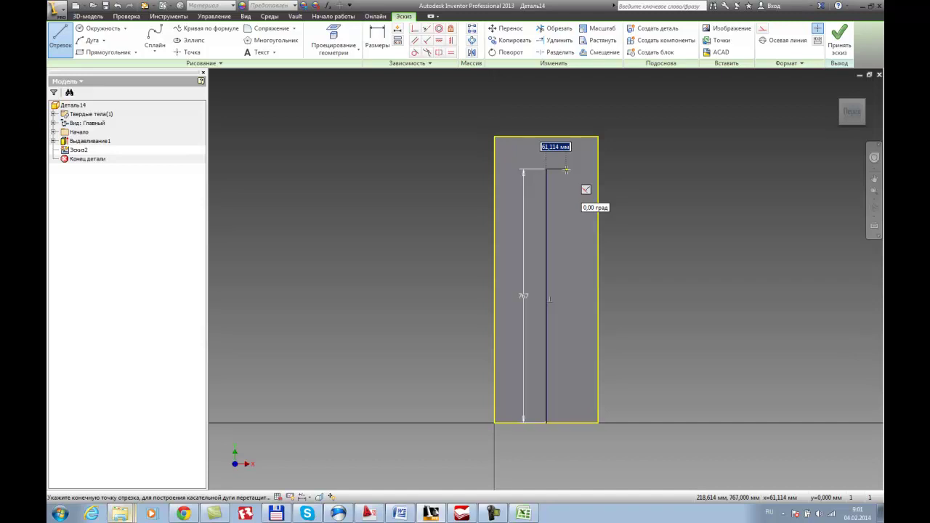
pyautogui.write('139/2')
pyautogui.press('Return')
pyautogui.press('Escape')
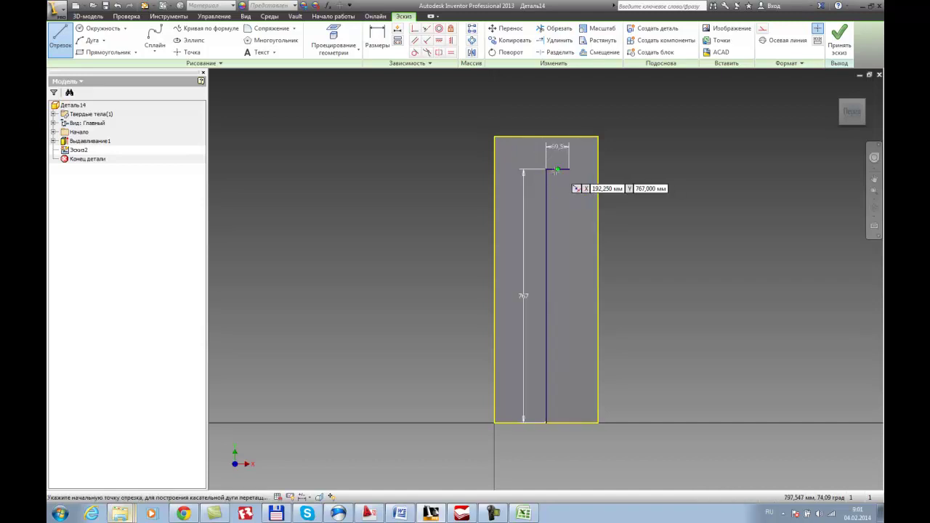
pyautogui.click(546, 169)
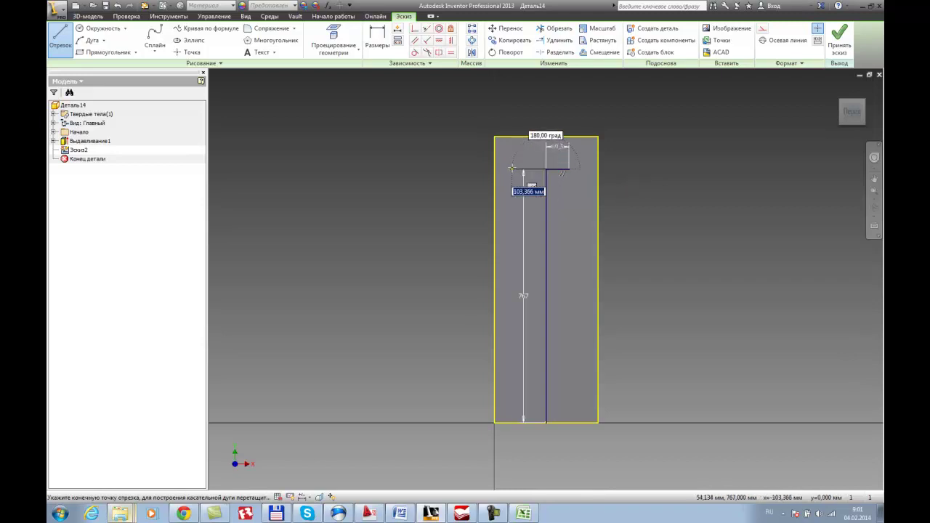
pyautogui.write('139/2')
pyautogui.press('Return')
pyautogui.press('Escape')
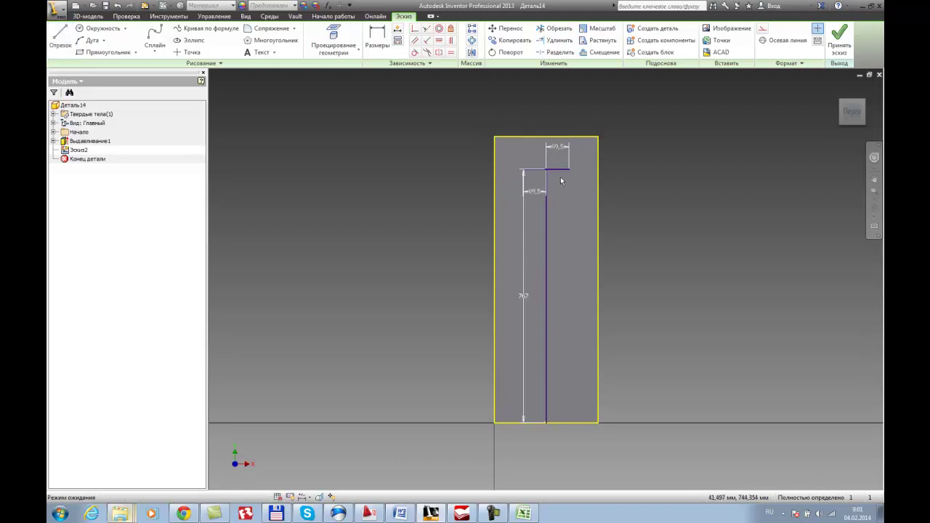
# Draw a 50 mm diameter circle at the outer end of each horizontal line and finish the sketch.
pyautogui.click(101, 29)
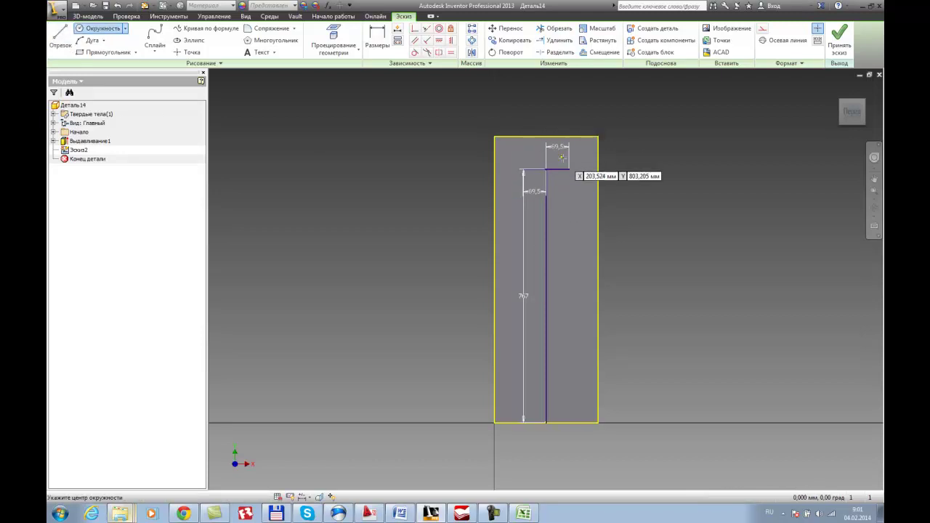
pyautogui.scroll(-2, 572, 174)
pyautogui.click(574, 179)
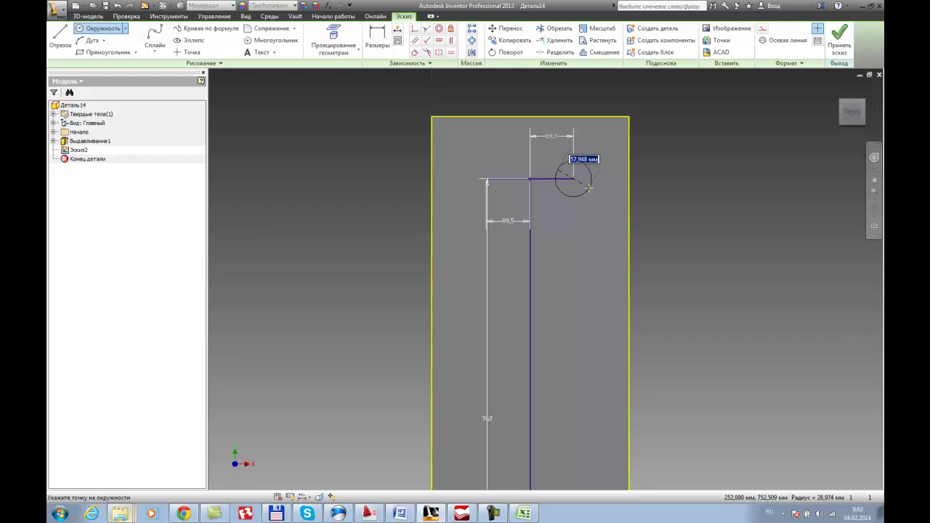
pyautogui.write('50')
pyautogui.press('Return')
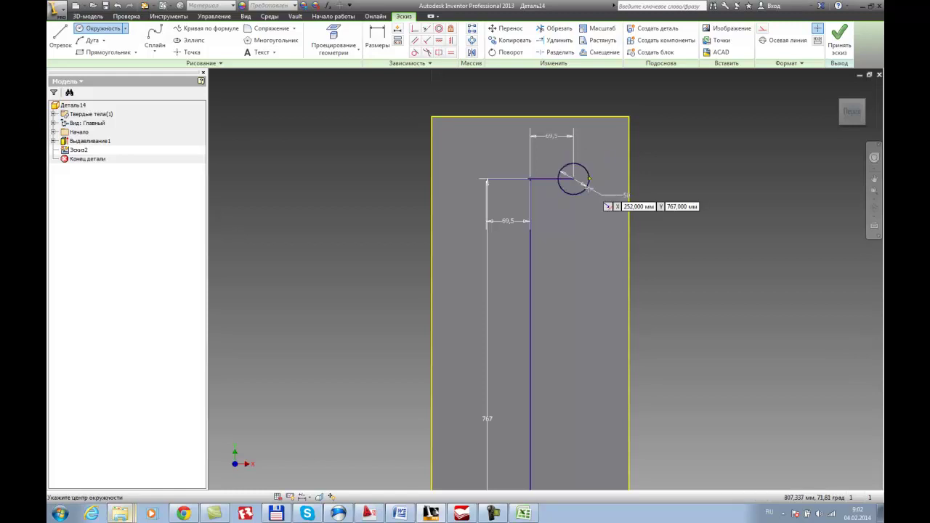
pyautogui.click(487, 178)
pyautogui.write('50')
pyautogui.press('Return')
pyautogui.press('Escape')
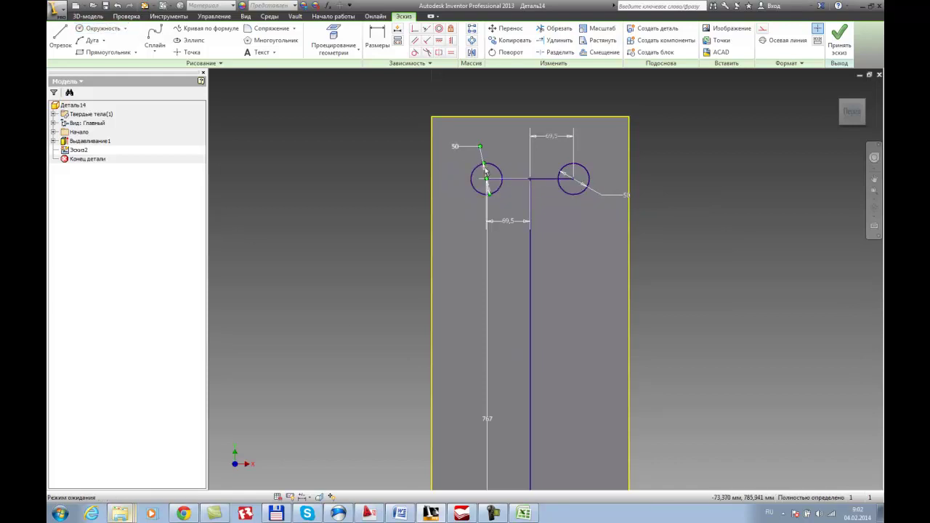
pyautogui.click(833, 49)
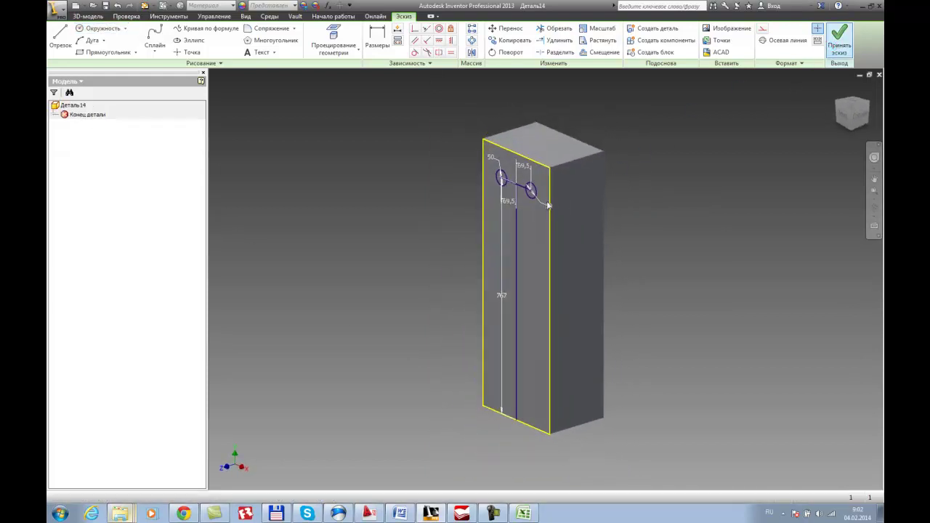
# Try to cut only the right circle 10 mm deep into the block, and undo that extrusion.
pyautogui.scroll(3, 509, 188)
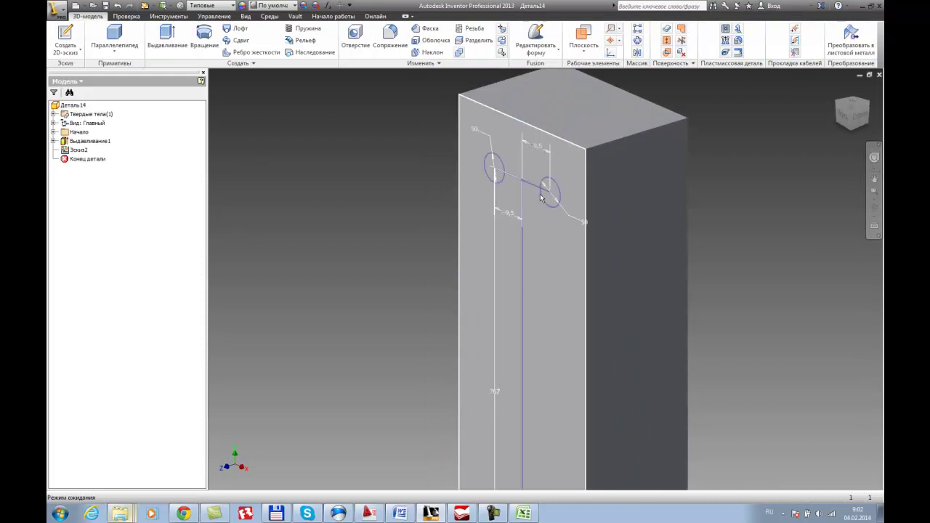
pyautogui.press('e')
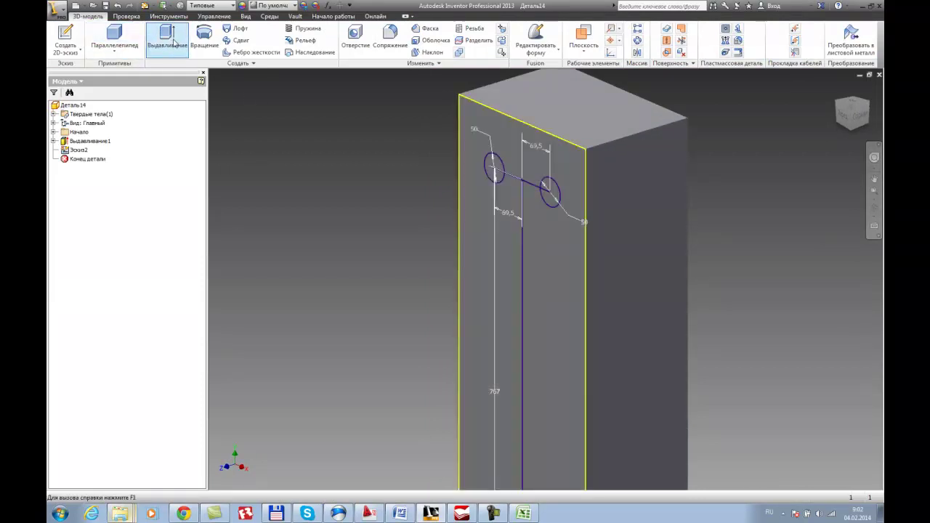
pyautogui.click(556, 192)
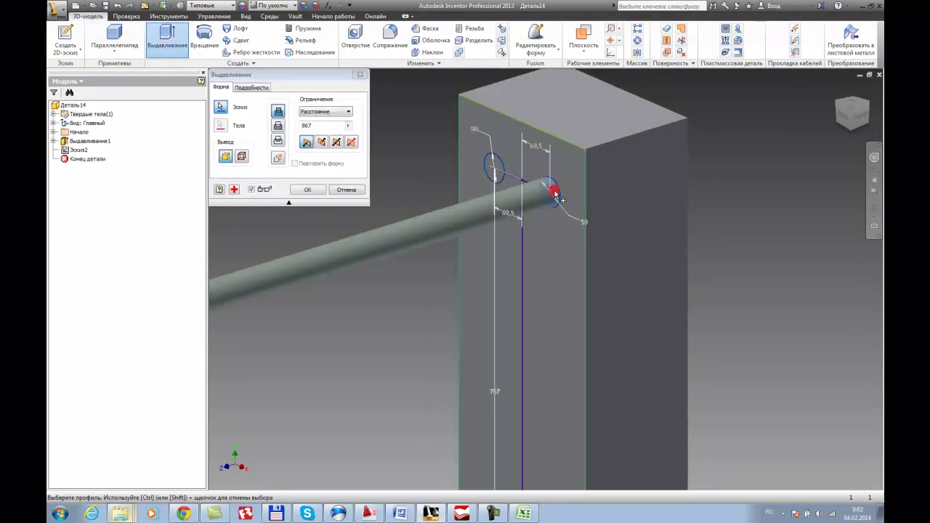
pyautogui.click(322, 143)
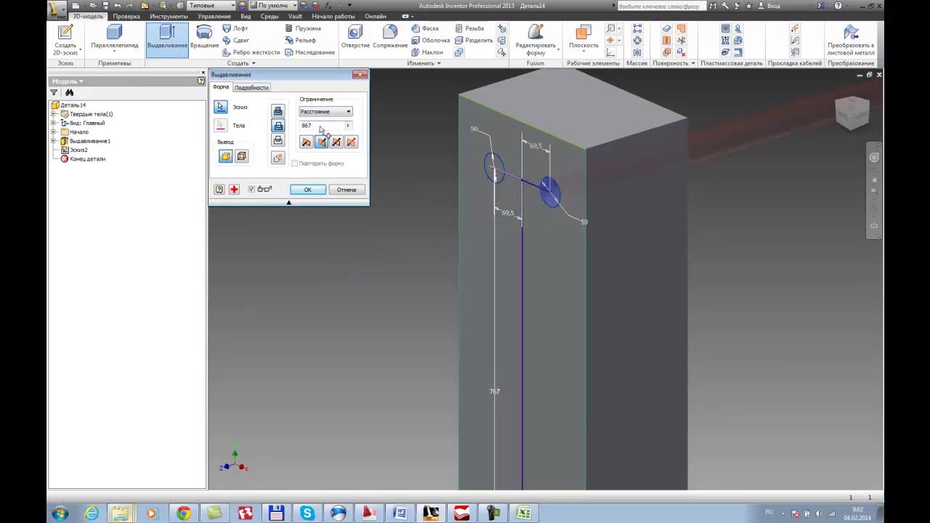
pyautogui.moveTo(320, 126); pyautogui.dragTo(303, 129)
pyautogui.write('10')
pyautogui.press('Return')
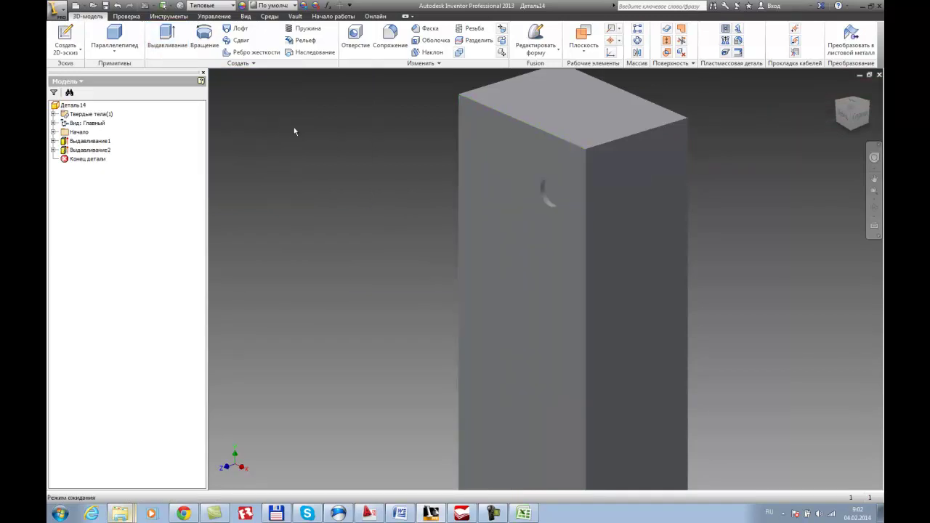
pyautogui.click(117, 5)
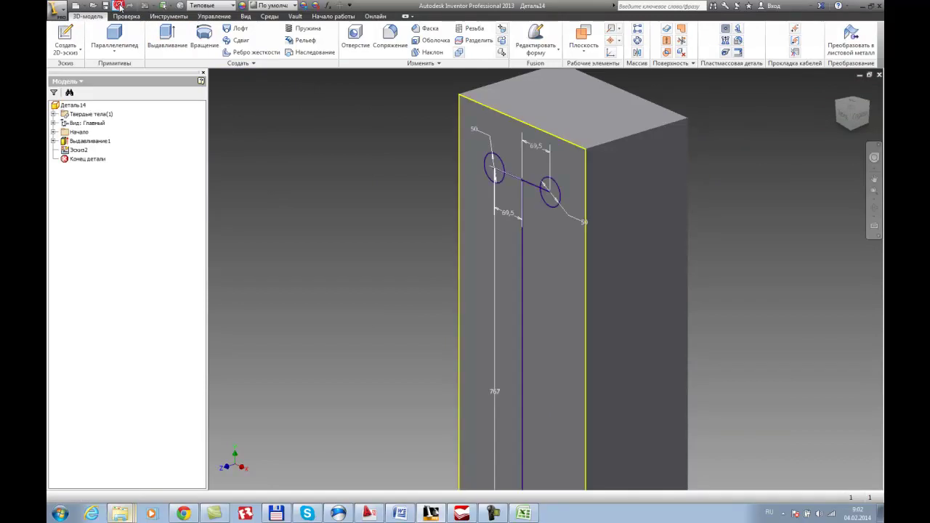
# Extrude both 50 mm circles as a cut 10 mm deep into the block's front face.
pyautogui.press('e')
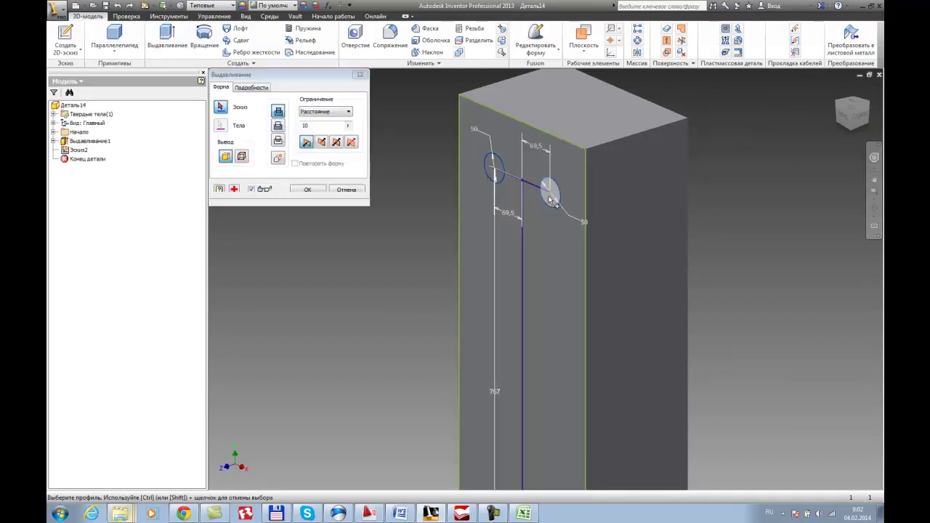
pyautogui.click(551, 193)
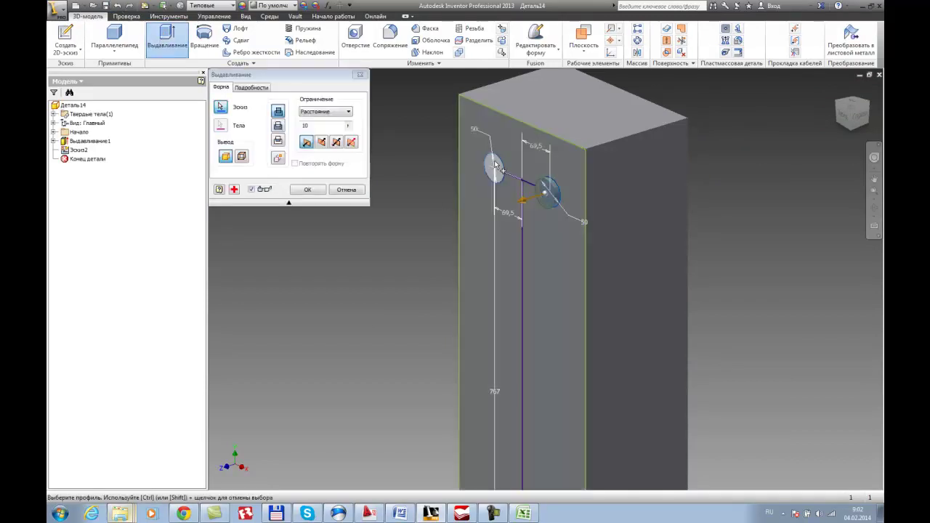
pyautogui.click(495, 167)
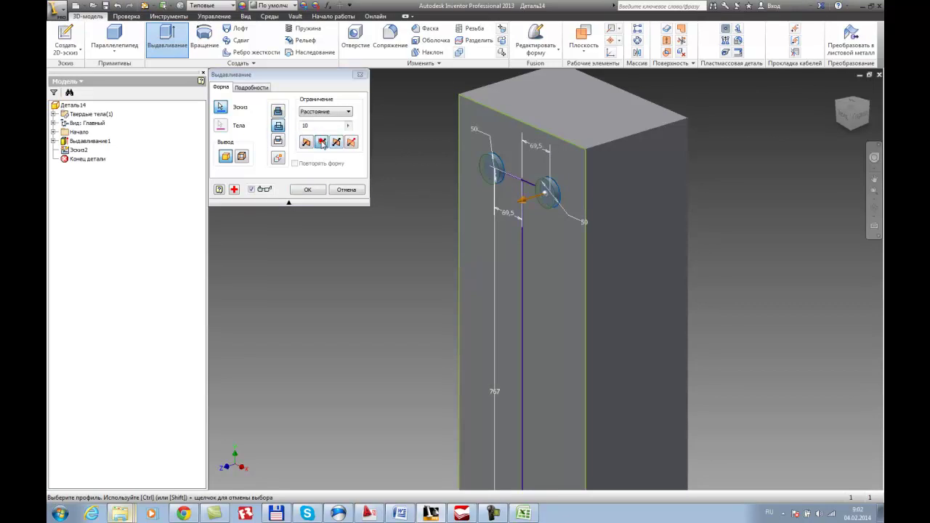
pyautogui.click(307, 189)
# Start a sketch on the block's back face, project the two front port circles onto it and finish the sketch.
pyautogui.scroll(-2, 582, 262)
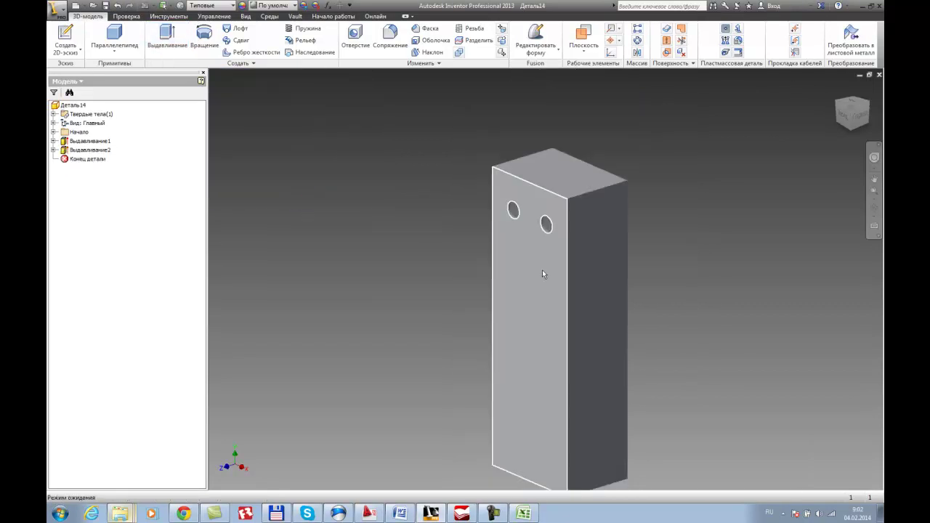
pyautogui.keyDown('shift'); pyautogui.moveTo(650, 257); pyautogui.dragTo(556, 276, button='middle'); pyautogui.keyUp('shift')
pyautogui.click(617, 293)
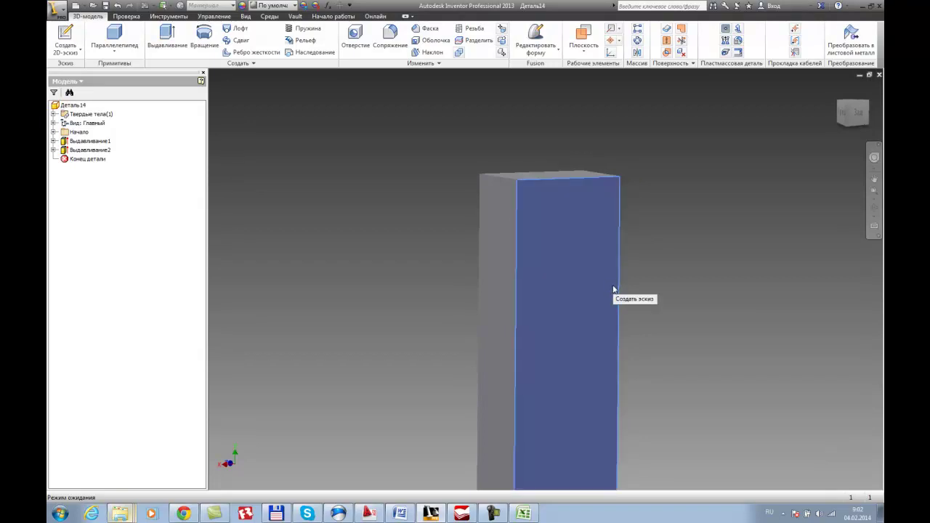
pyautogui.click(614, 289)
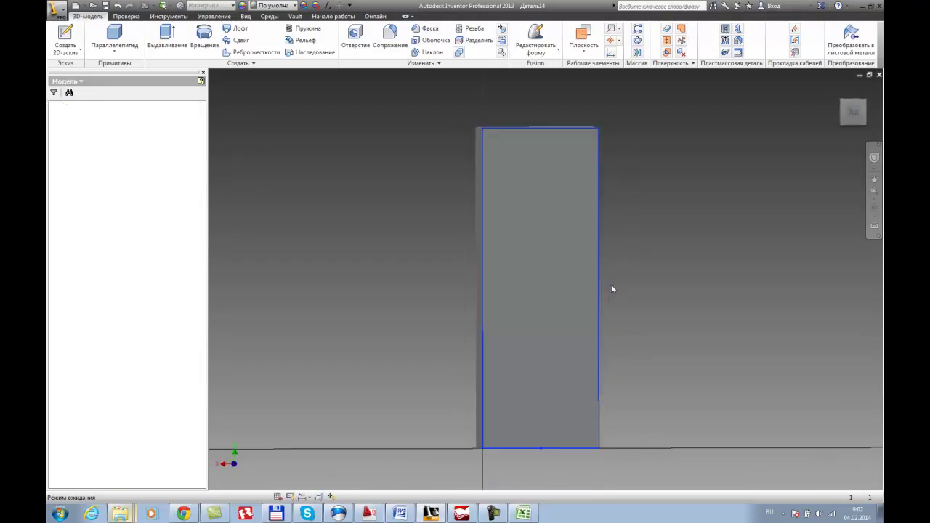
pyautogui.keyDown('shift'); pyautogui.moveTo(598, 288); pyautogui.dragTo(729, 294, button='middle'); pyautogui.keyUp('shift')
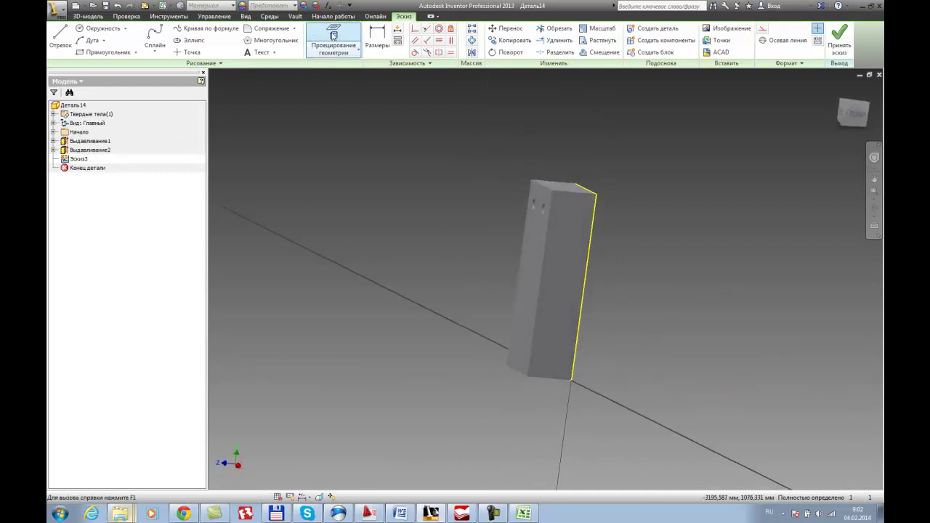
pyautogui.click(334, 42)
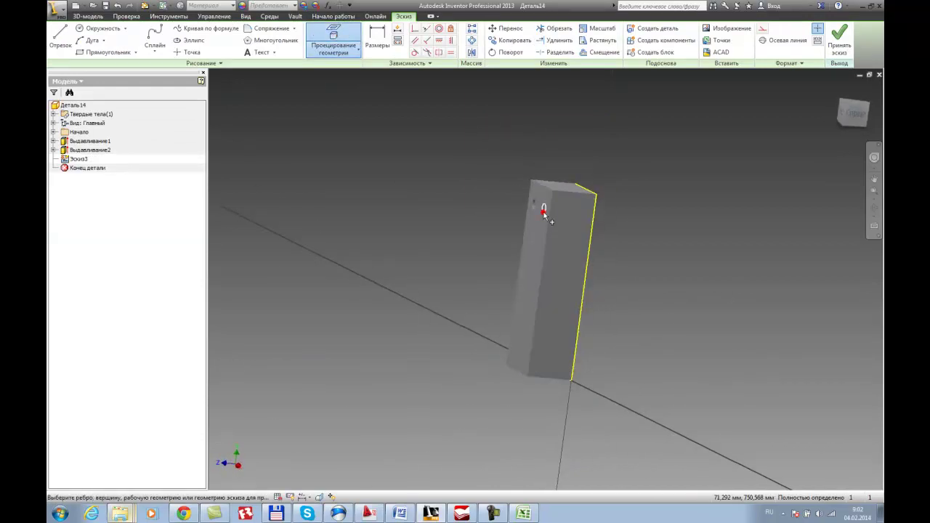
pyautogui.keyDown('shift'); pyautogui.moveTo(608, 264); pyautogui.dragTo(657, 206, button='middle'); pyautogui.keyUp('shift')
pyautogui.press('Escape')
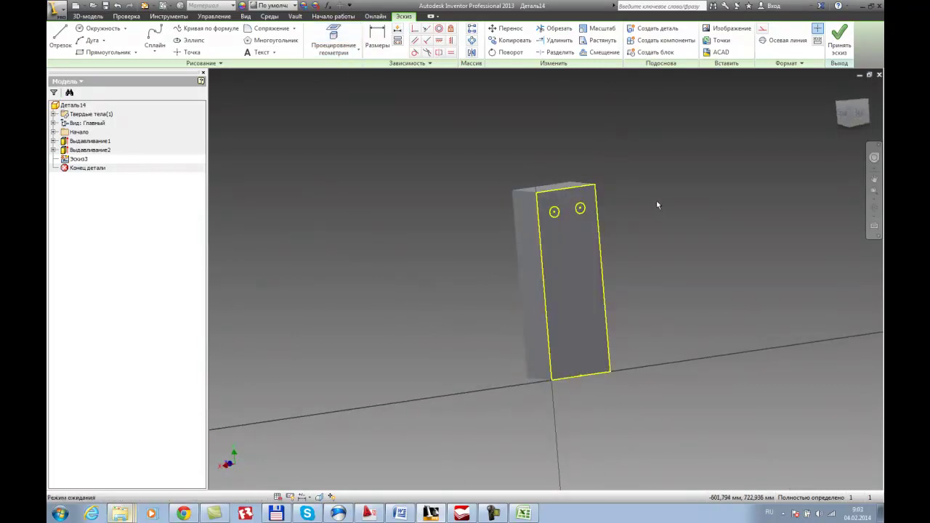
pyautogui.click(839, 36)
# Extrude the two projected circles as a cut 10 mm deep into the block's back face.
pyautogui.moveTo(641, 227)
pyautogui.keyDown('shift'); pyautogui.mouseDown(button='middle')
pyautogui.moveTo(660, 234)
pyautogui.moveTo(660, 210)
pyautogui.moveTo(739, 214)
pyautogui.moveTo(642, 225)
pyautogui.mouseUp(button='middle'); pyautogui.keyUp('shift')
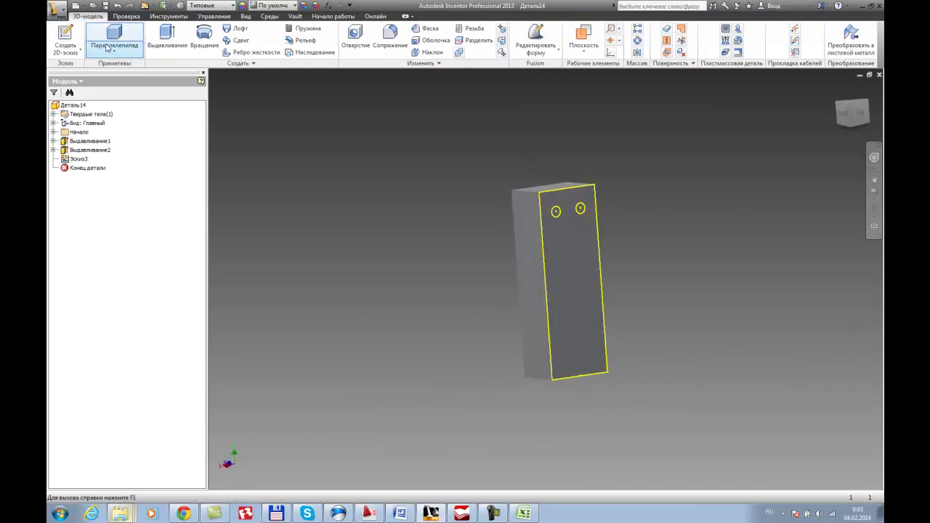
pyautogui.click(167, 36)
pyautogui.scroll(3, 557, 210)
pyautogui.click(556, 209)
pyautogui.click(642, 198)
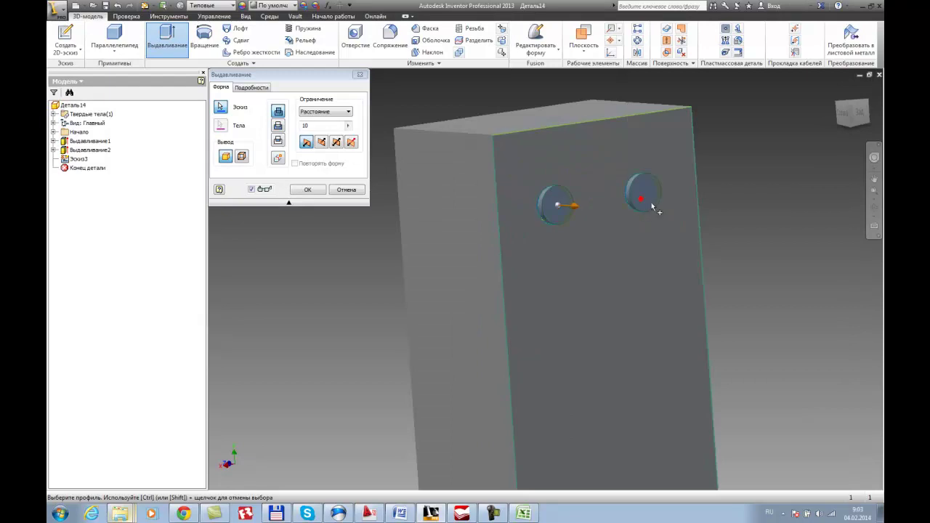
pyautogui.click(322, 142)
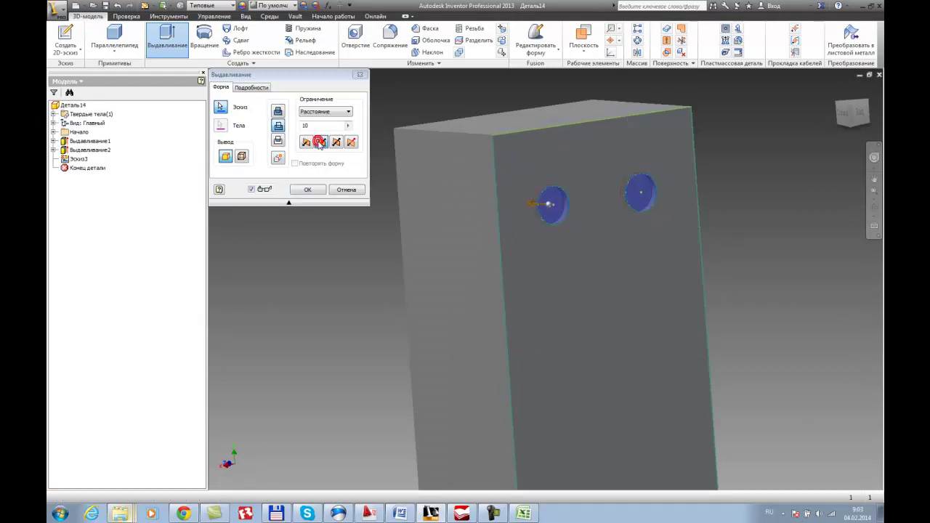
pyautogui.press('Return')
# Start a sketch on the back face and draw a vertical centre line between the midpoints of its upper and lower edges.
pyautogui.keyDown('shift'); pyautogui.moveTo(613, 255); pyautogui.dragTo(684, 268, button='middle'); pyautogui.keyUp('shift')
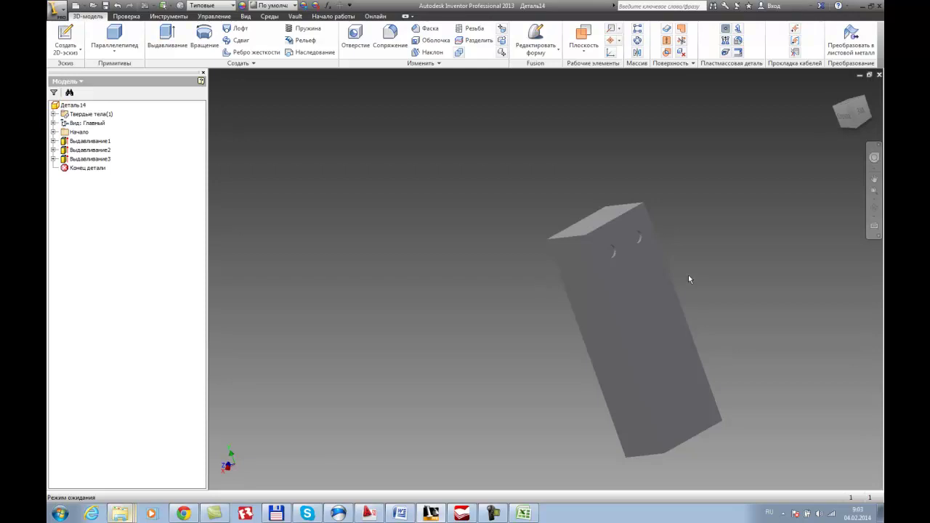
pyautogui.click(633, 221)
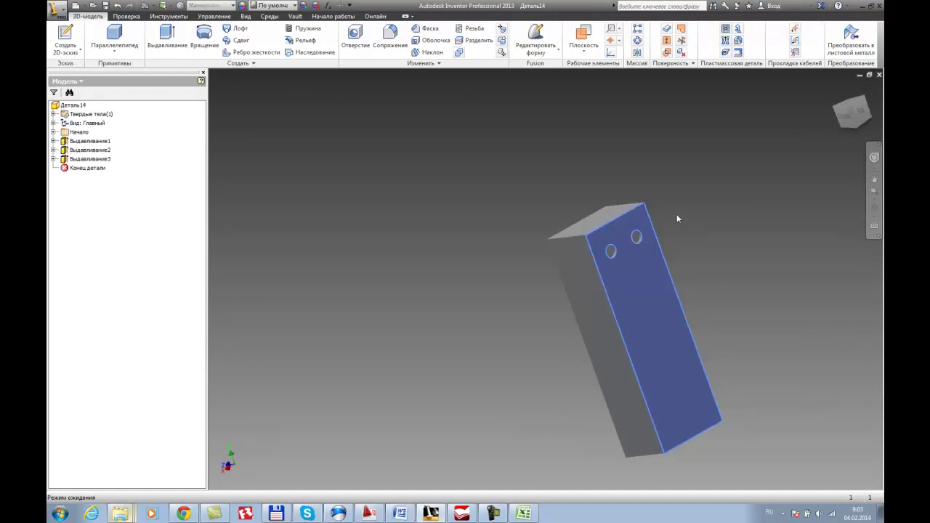
pyautogui.press('s')
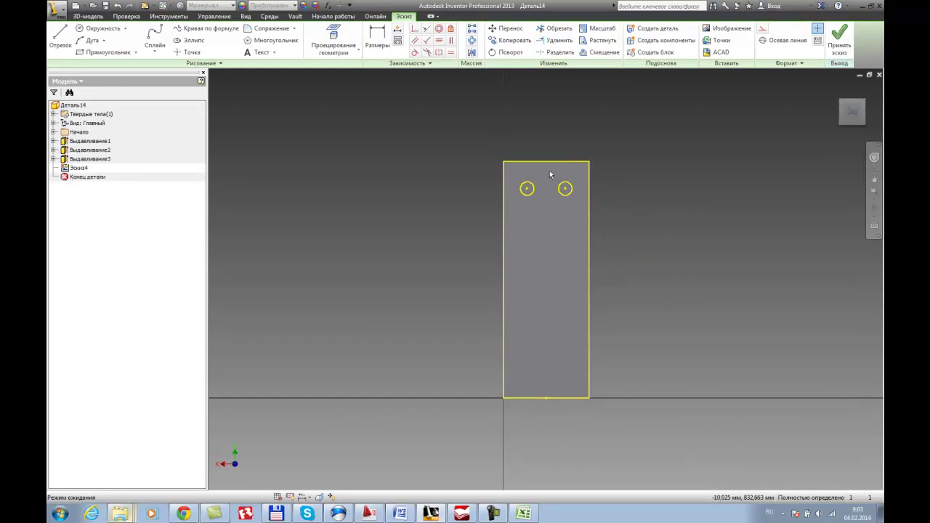
pyautogui.click(60, 35)
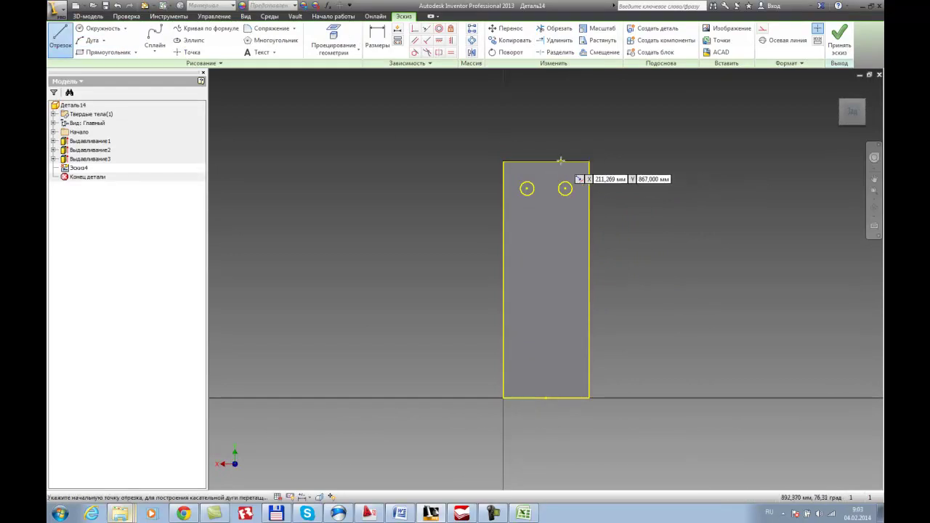
pyautogui.click(546, 162)
pyautogui.click(546, 398)
pyautogui.press('Escape')
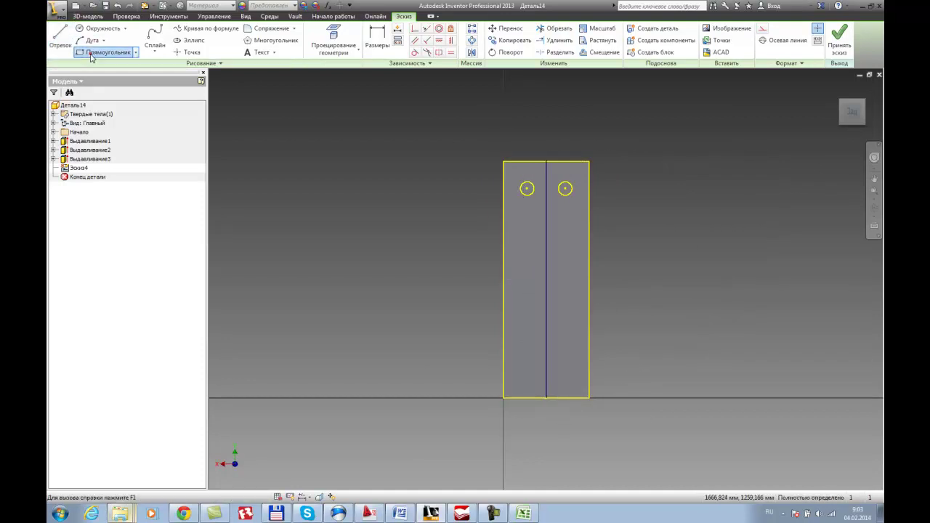
# Sketch a rectangle about 38 by 29 mm across the centre line, just below the back face's upper edge.
pyautogui.click(88, 52)
pyautogui.scroll(-5, 465, 150)
pyautogui.moveTo(727, 216); pyautogui.dragTo(437, 175, button='middle')
pyautogui.scroll(-3, 437, 174)
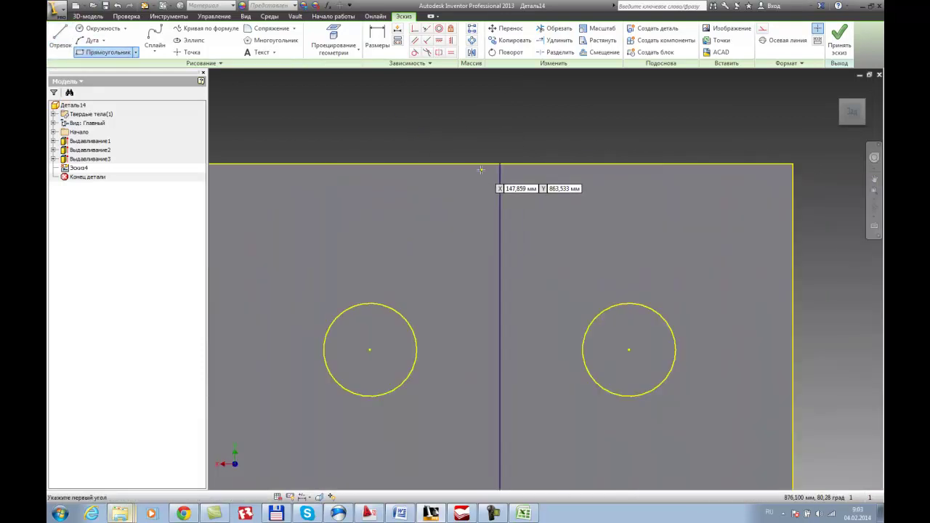
pyautogui.click(462, 176)
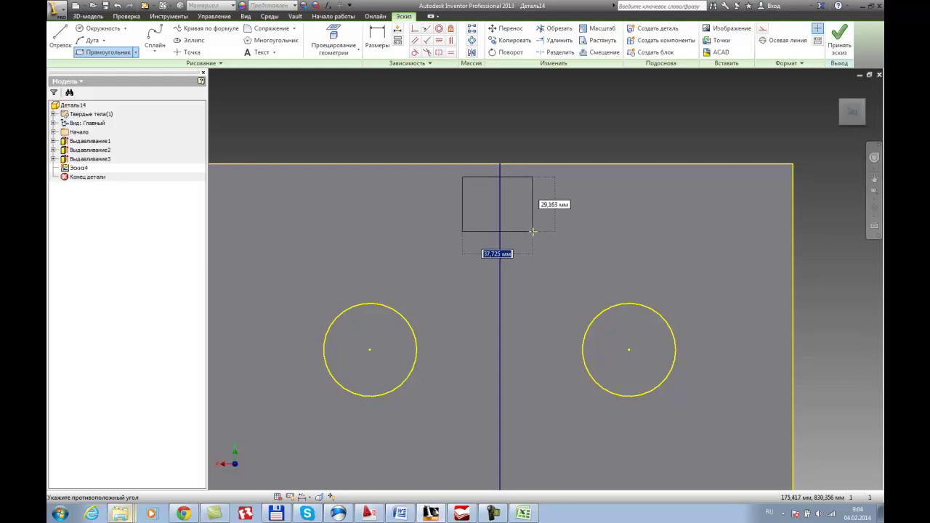
pyautogui.click(533, 231)
pyautogui.press('Escape')
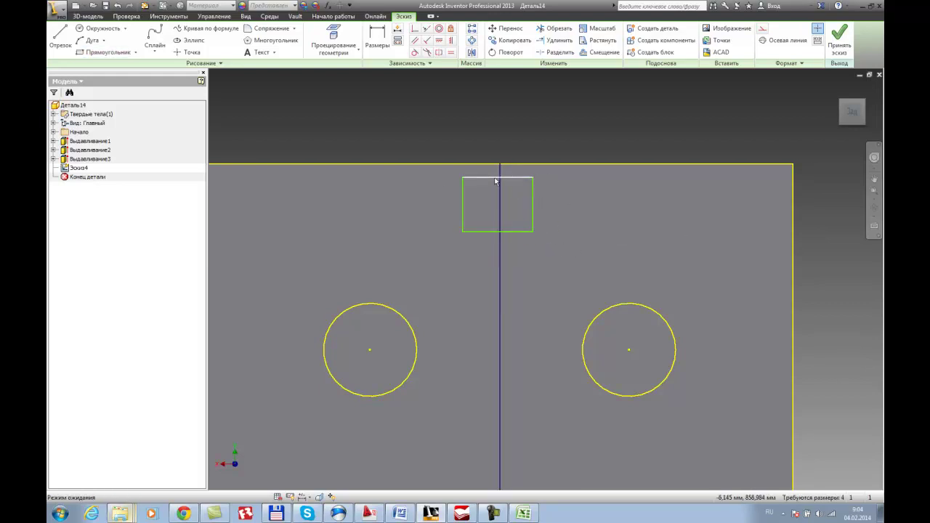
pyautogui.click(433, 172)
pyautogui.moveTo(442, 171)
pyautogui.mouseDown()
pyautogui.moveTo(533, 247)
pyautogui.moveTo(551, 250)
pyautogui.mouseUp()
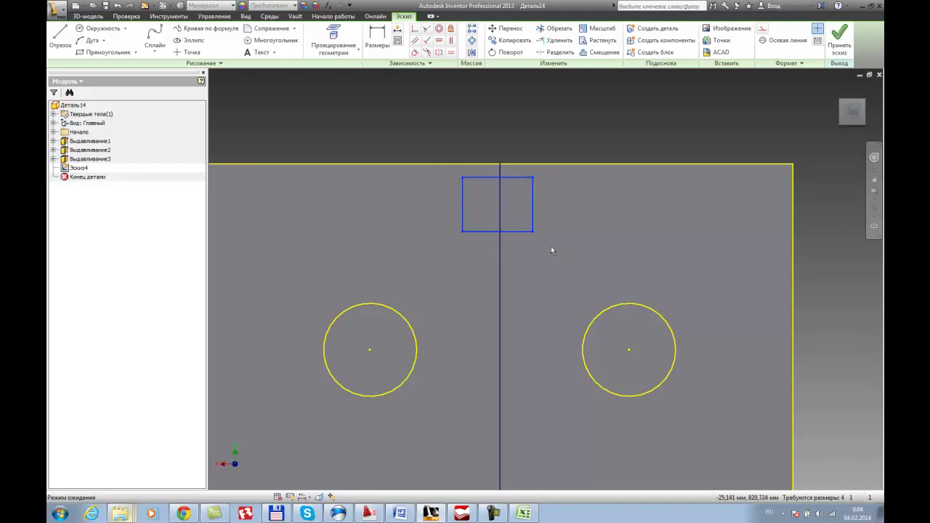
pyautogui.click(506, 33)
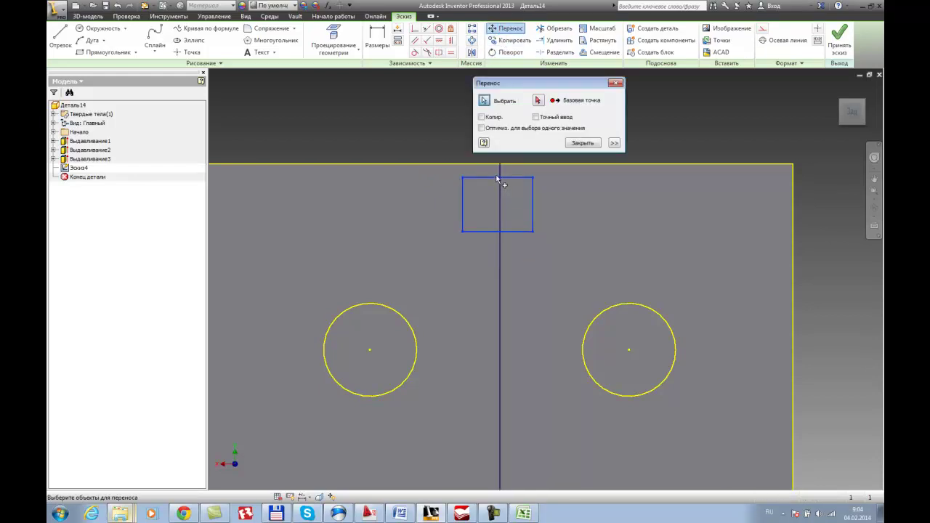
pyautogui.click(539, 100)
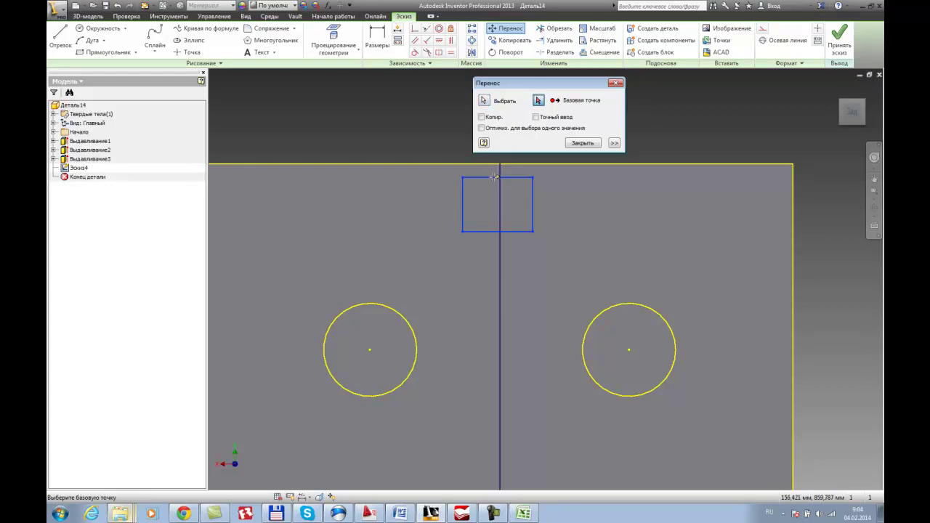
pyautogui.press('Escape')
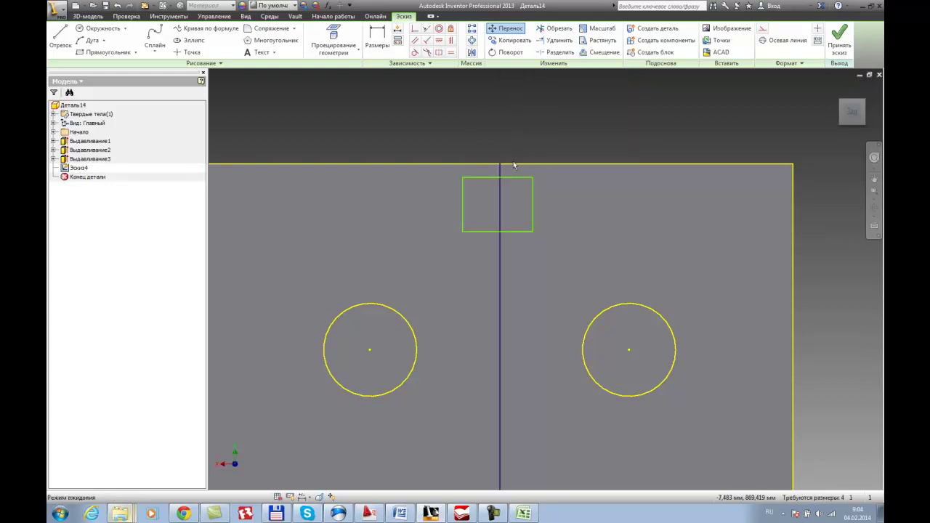
# Draw a line joining the rectangle's upper and lower edge midpoints and move the rectangle by its upper midpoint onto the centre line's upper end.
pyautogui.click(61, 37)
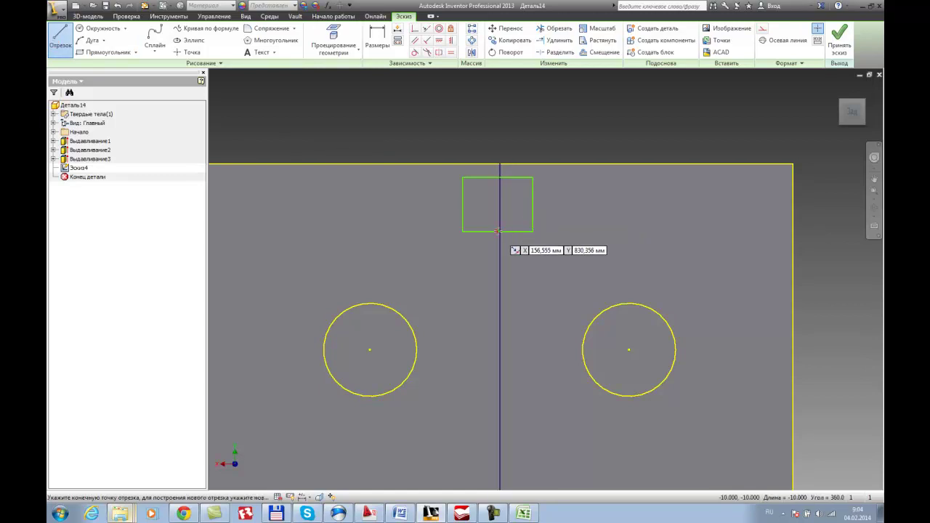
pyautogui.press('Escape')
pyautogui.moveTo(452, 166); pyautogui.dragTo(576, 244)
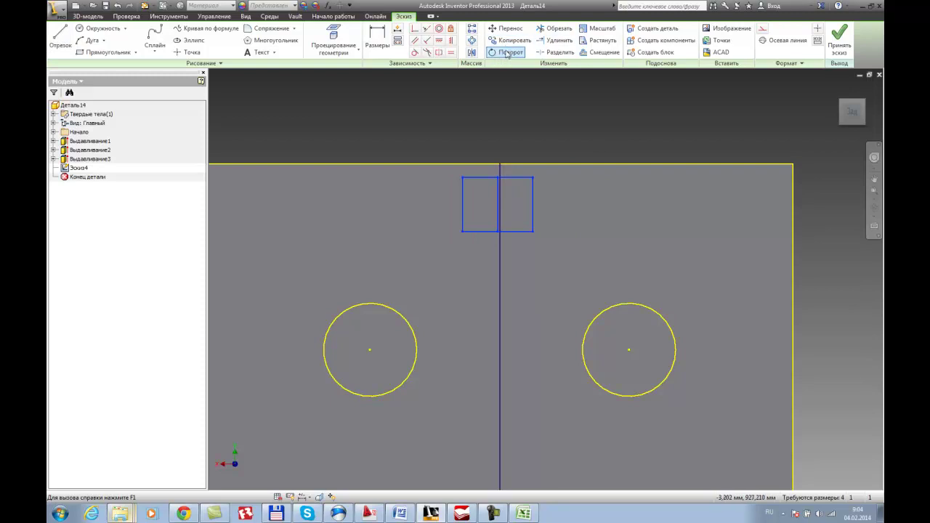
pyautogui.click(508, 28)
pyautogui.click(538, 101)
pyautogui.click(498, 176)
pyautogui.click(500, 166)
pyautogui.click(582, 143)
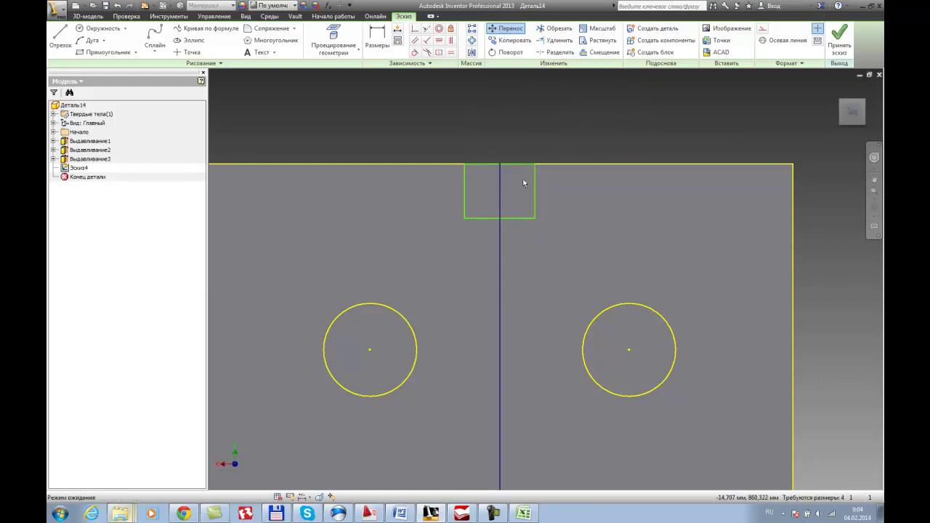
# Copy the rectangle with its middle line, using its lower midpoint as base point, onto the centre line's lower end.
pyautogui.click(500, 194)
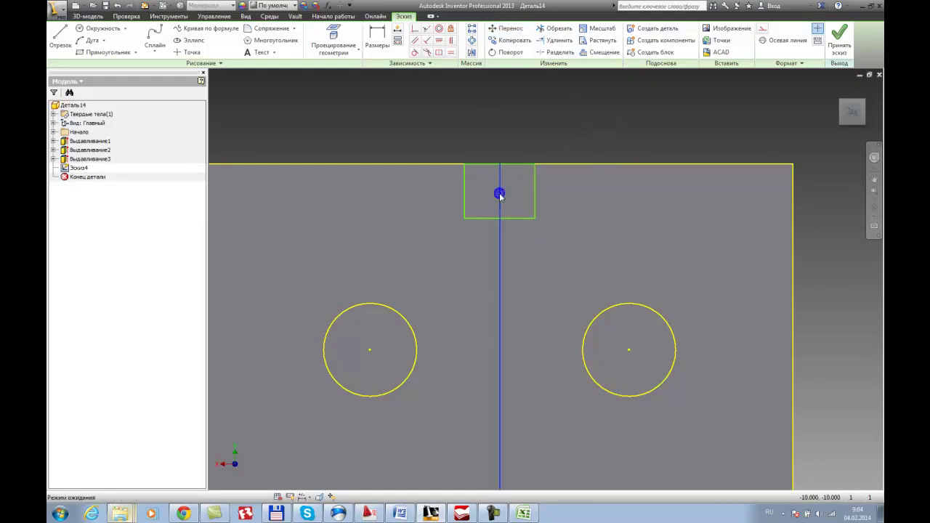
pyautogui.click(528, 187)
pyautogui.scroll(3, 527, 186)
pyautogui.scroll(-5, 428, 160)
pyautogui.moveTo(420, 154); pyautogui.dragTo(501, 202)
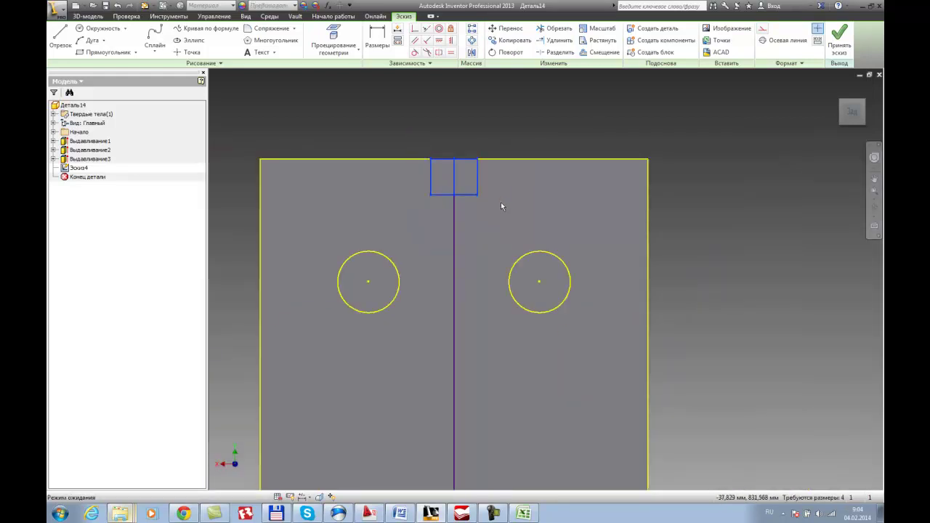
pyautogui.click(502, 42)
pyautogui.click(455, 196)
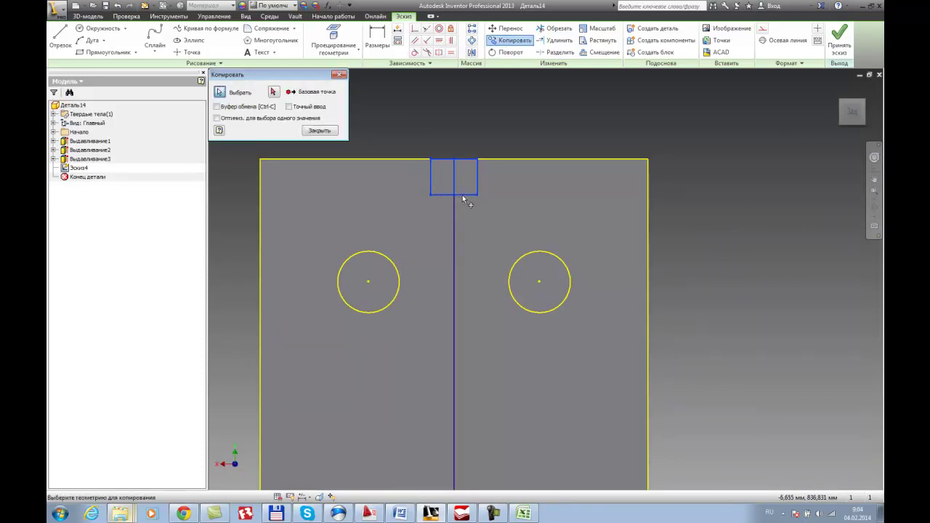
pyautogui.scroll(3, 455, 197)
pyautogui.click(274, 92)
pyautogui.click(457, 195)
pyautogui.scroll(5, 481, 212)
pyautogui.scroll(-3, 488, 210)
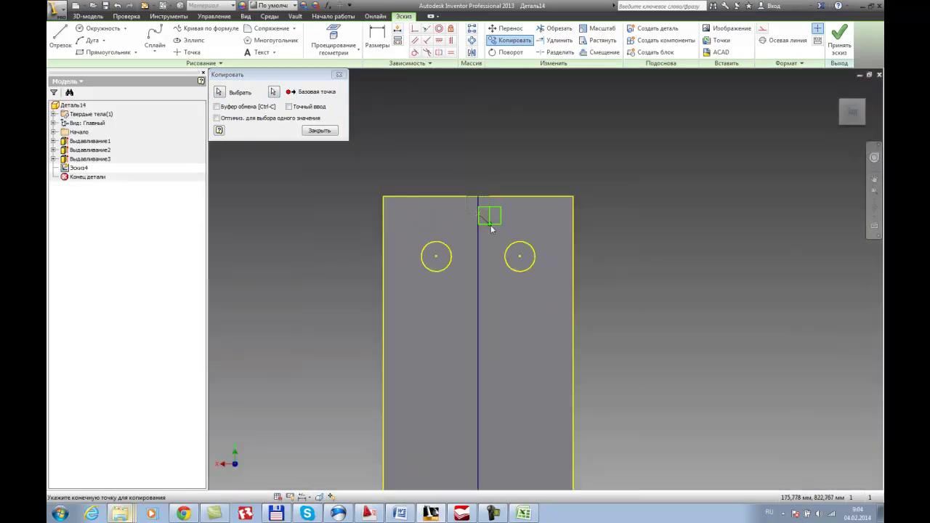
pyautogui.scroll(-5, 480, 291)
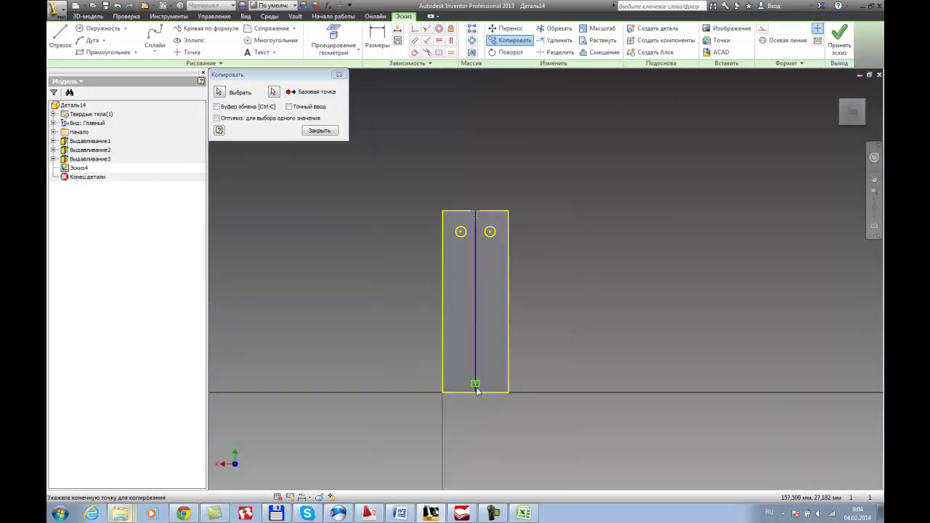
pyautogui.press('Escape')
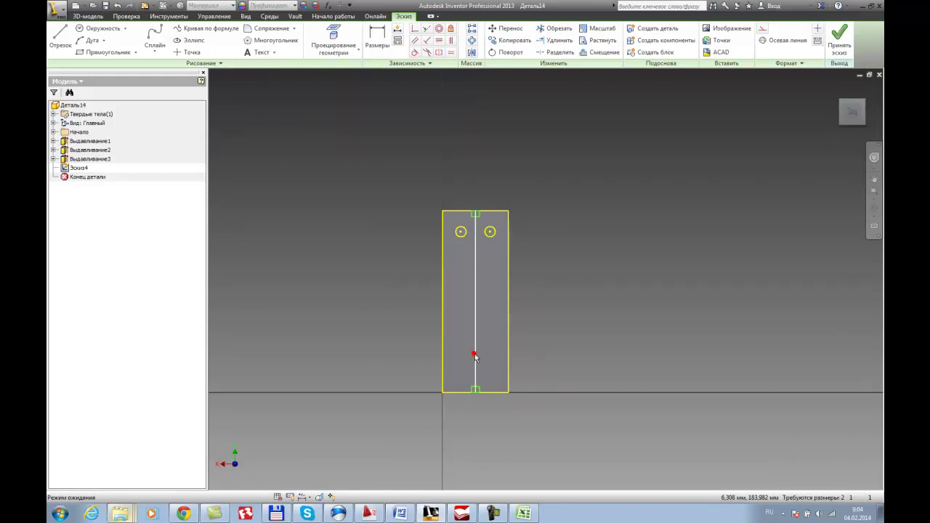
# Delete the long centre line and the middle lines of both rectangles, and finish the sketch.
pyautogui.scroll(3, 474, 385)
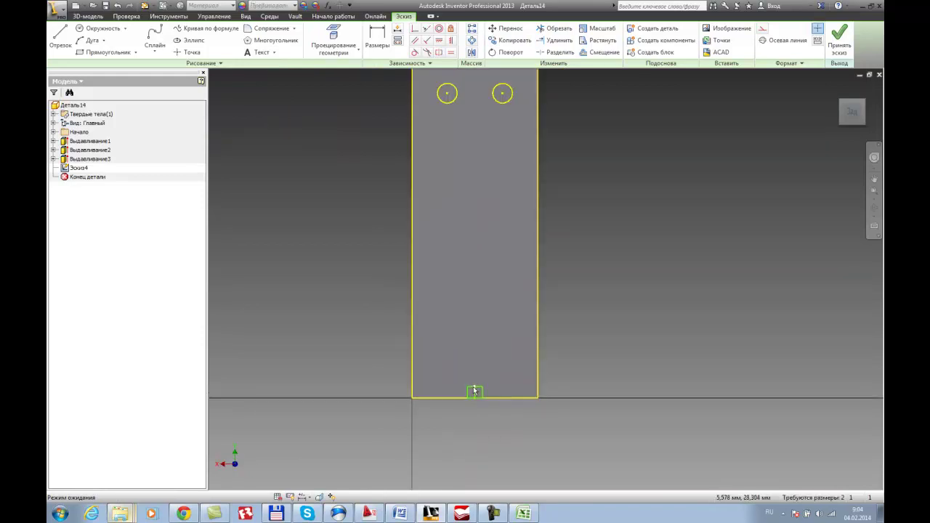
pyautogui.moveTo(478, 77); pyautogui.dragTo(484, 160, button='middle')
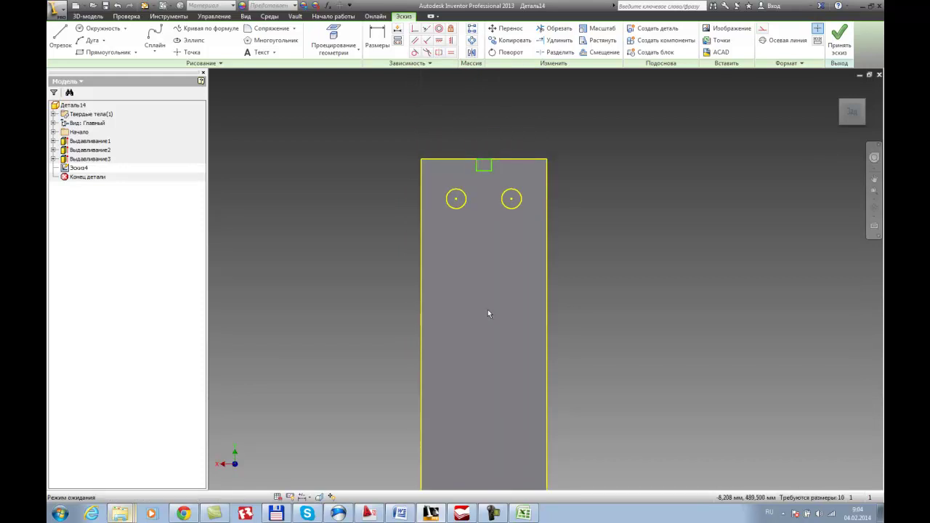
pyautogui.scroll(-4, 494, 304)
pyautogui.click(839, 36)
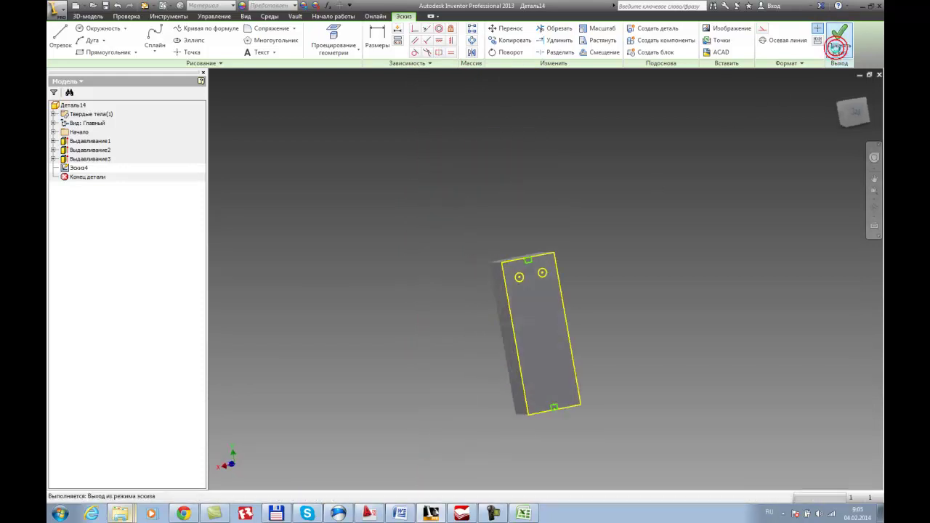
# Extrude both rectangles outward from the back face as joined bars with a distance of 801-75-213 mm.
pyautogui.moveTo(684, 298); pyautogui.dragTo(470, 256, button='middle')
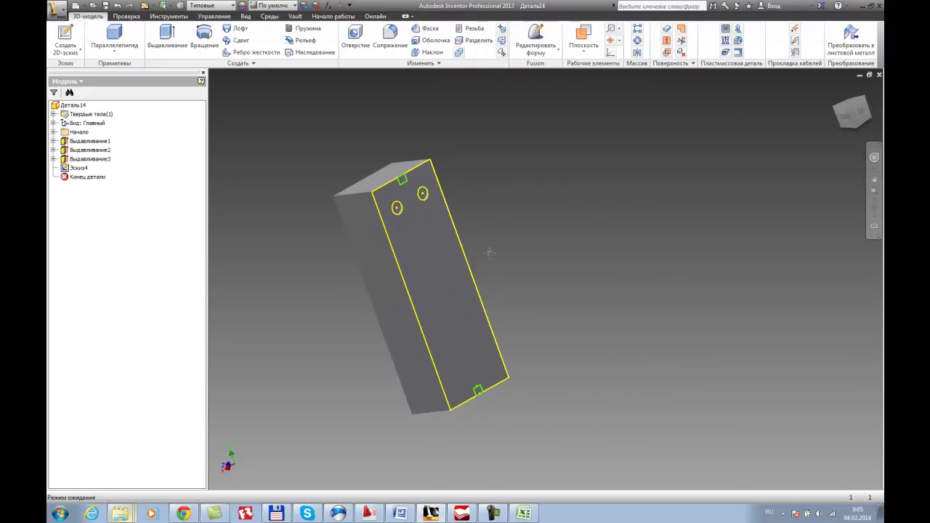
pyautogui.moveTo(489, 252); pyautogui.dragTo(488, 278, button='middle')
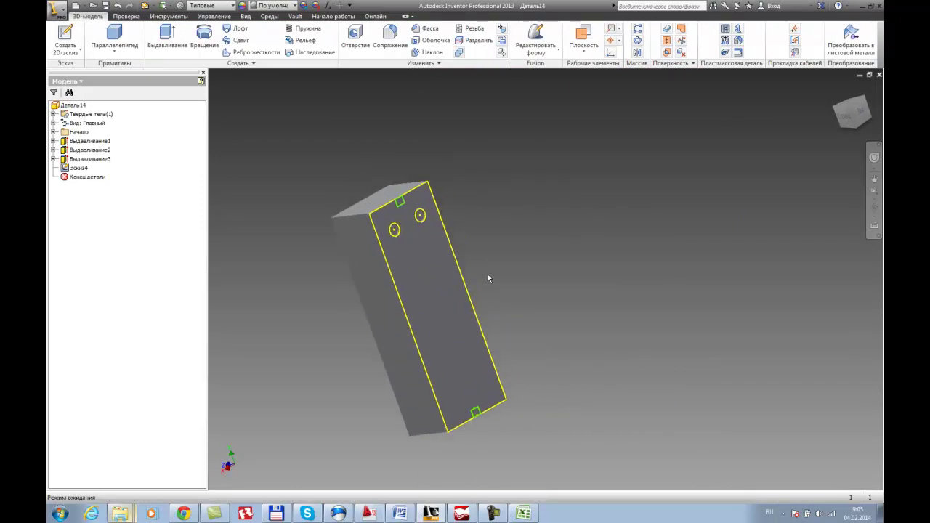
pyautogui.click(167, 36)
pyautogui.click(406, 212)
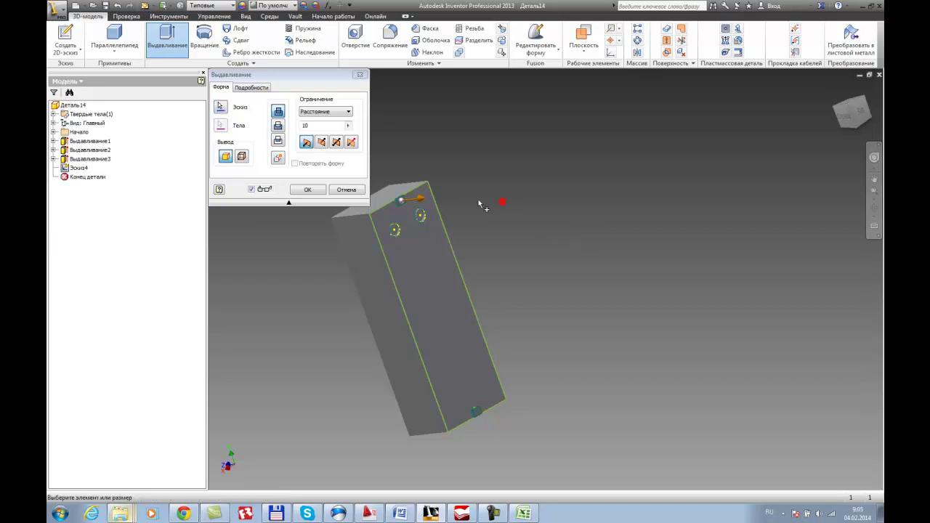
pyautogui.write('801-')
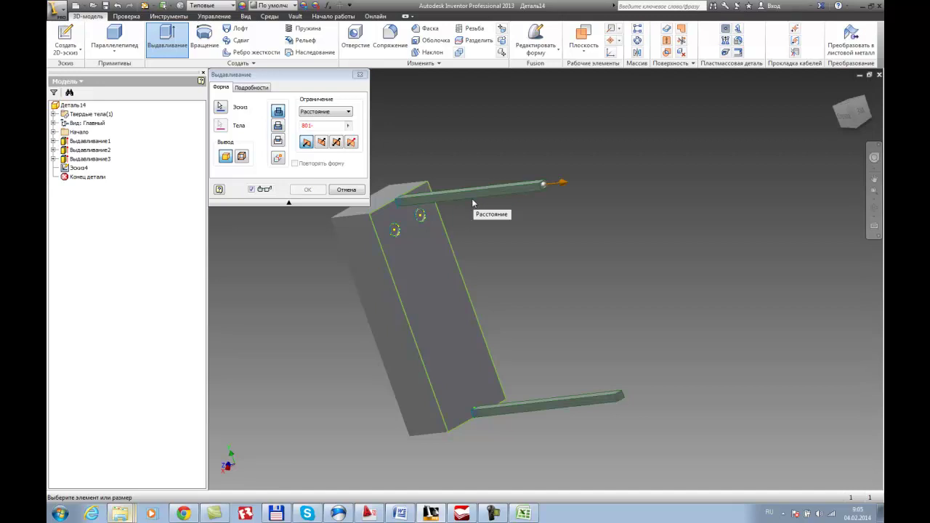
pyautogui.write('75-213')
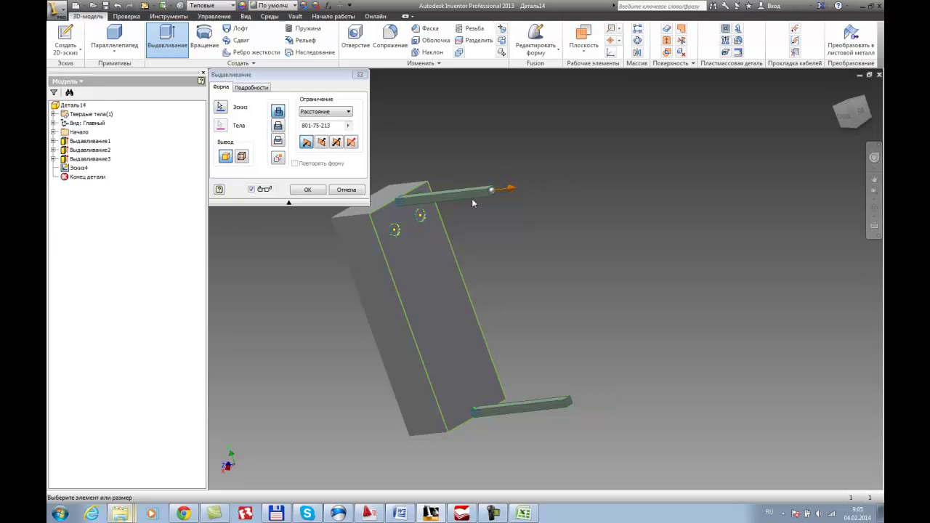
pyautogui.press('Return')
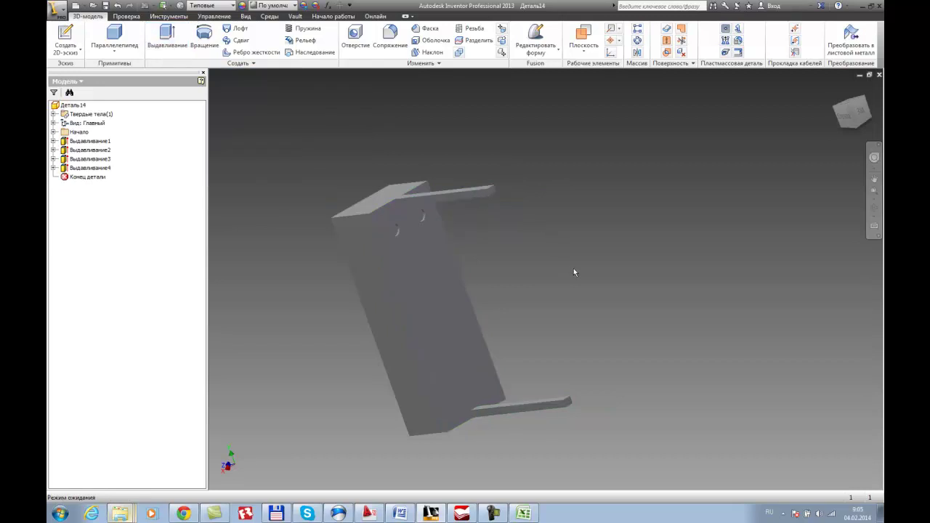
# Start a sketch on the upper bar's underside, the long face turned towards the lower bar.
pyautogui.keyDown('shift'); pyautogui.moveTo(573, 274); pyautogui.dragTo(509, 133, button='middle'); pyautogui.keyUp('shift')
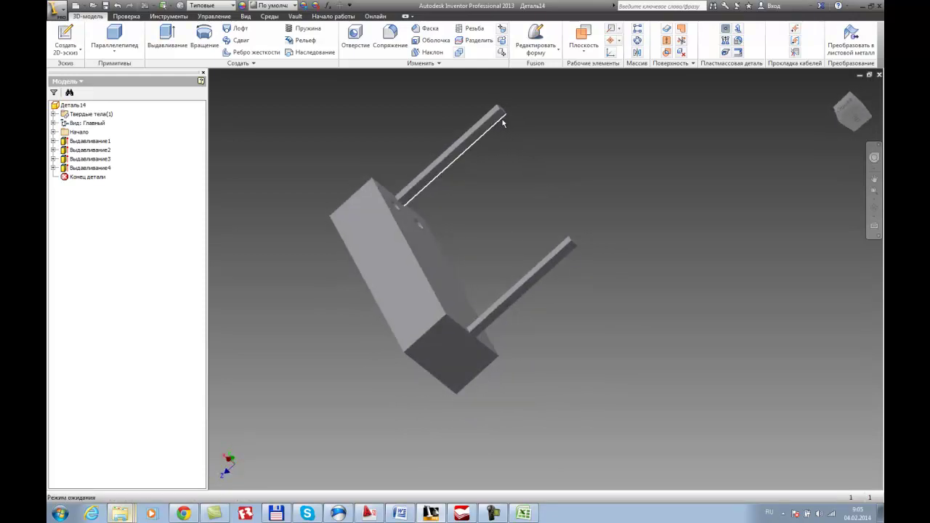
pyautogui.click(498, 118)
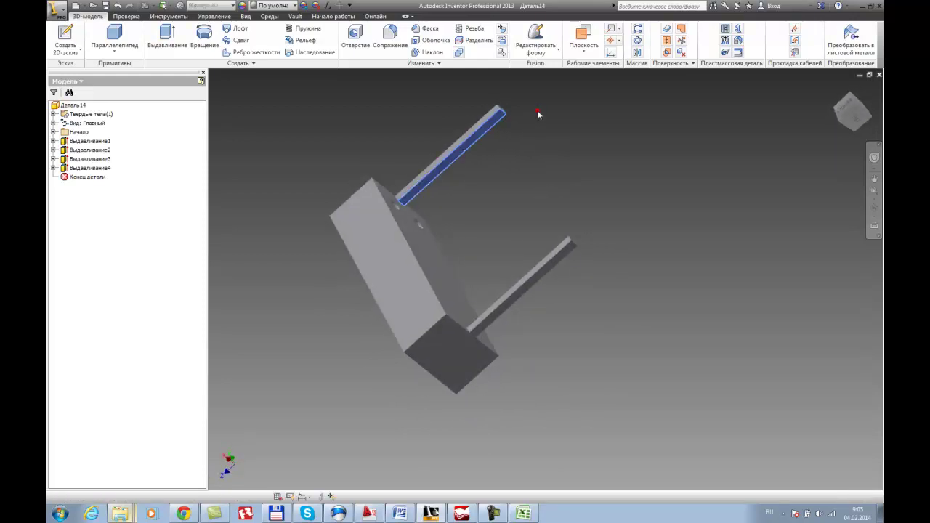
pyautogui.press('s')
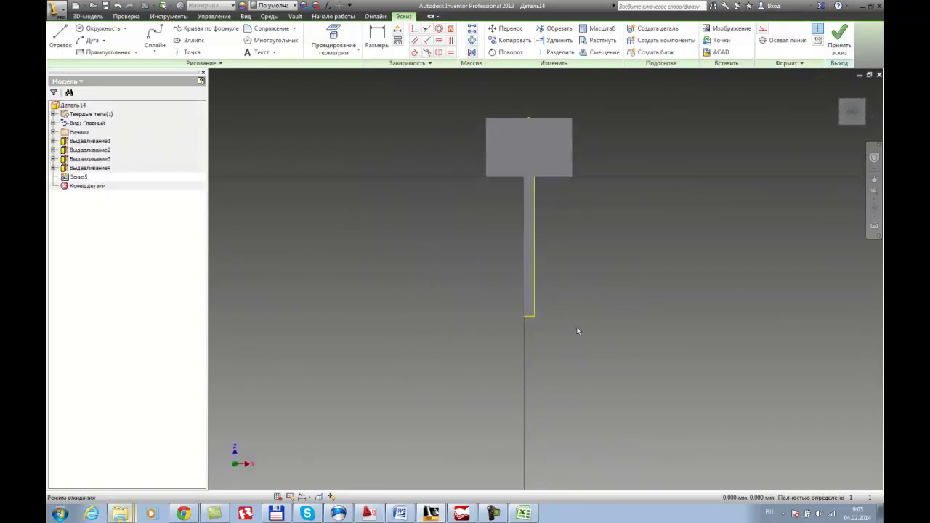
pyautogui.press('F5')
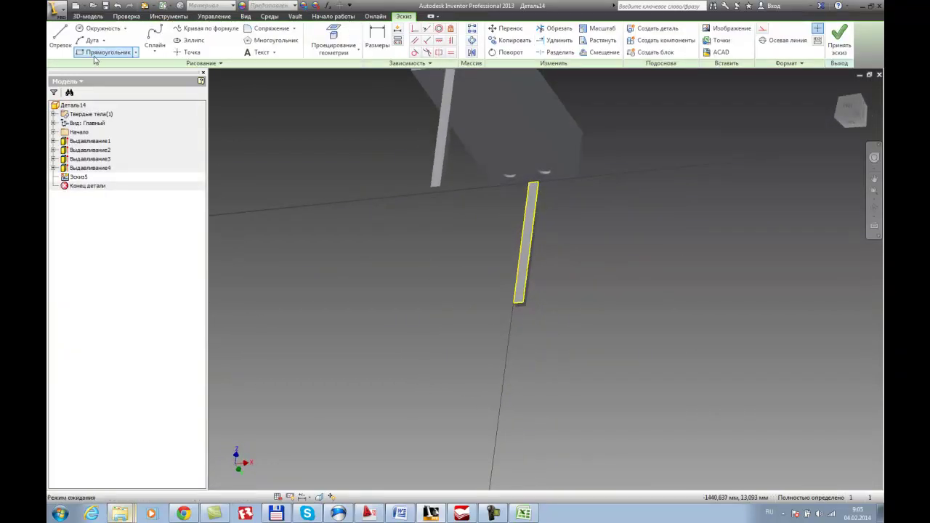
# Sketch a rectangle 40 mm wide and about 37 mm long from the corner of the bar's free end, and finish the sketch.
pyautogui.click(94, 54)
pyautogui.scroll(3, 465, 298)
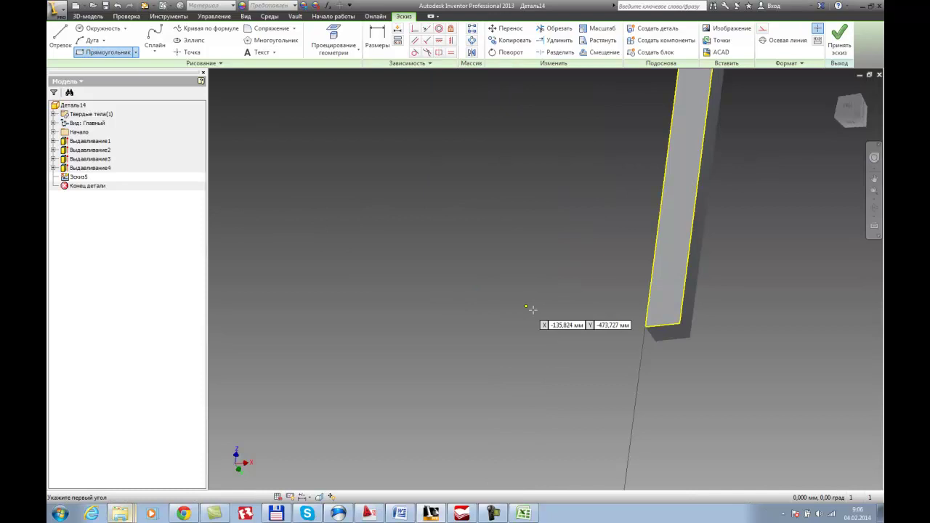
pyautogui.click(646, 325)
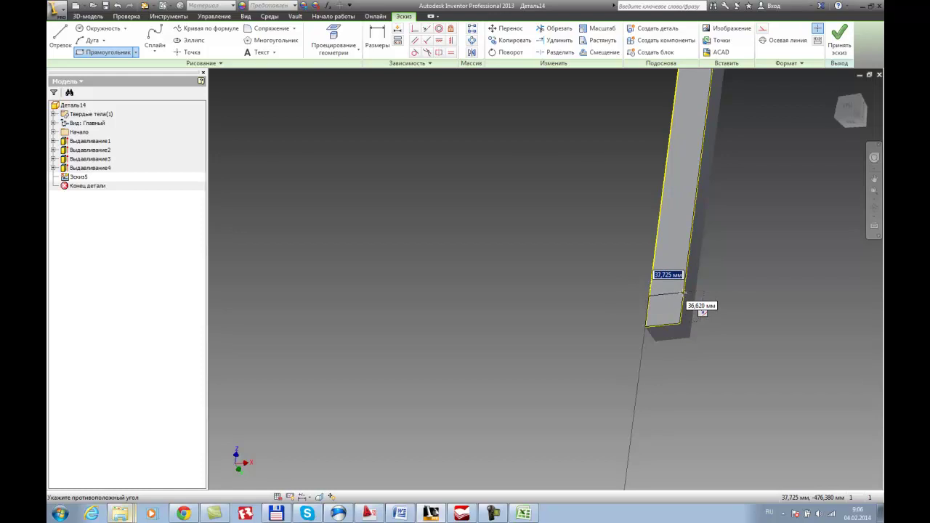
pyautogui.write('40')
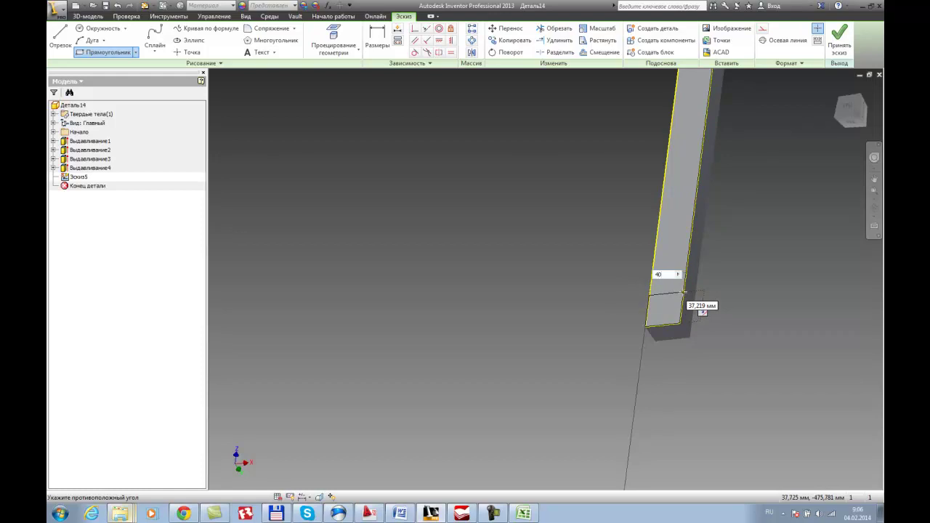
pyautogui.press('Tab')
pyautogui.press('Return')
pyautogui.scroll(-5, 759, 222)
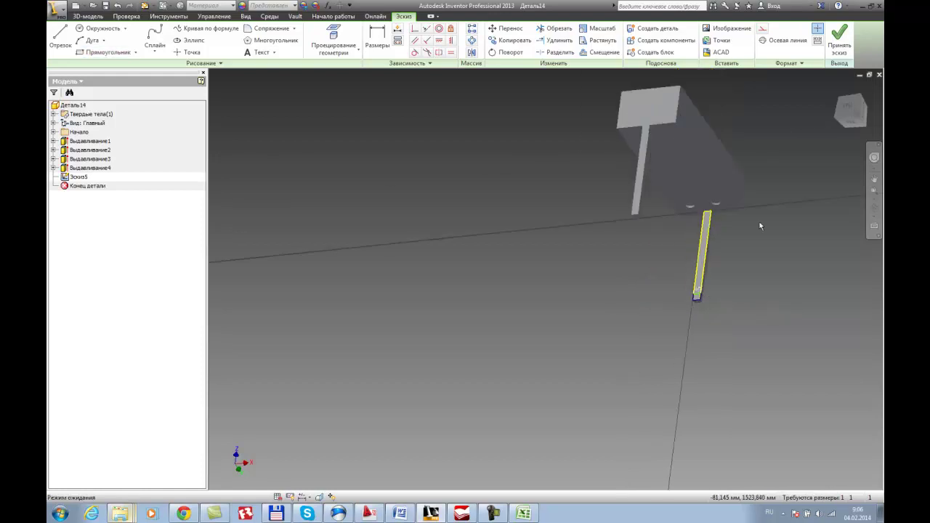
pyautogui.click(845, 54)
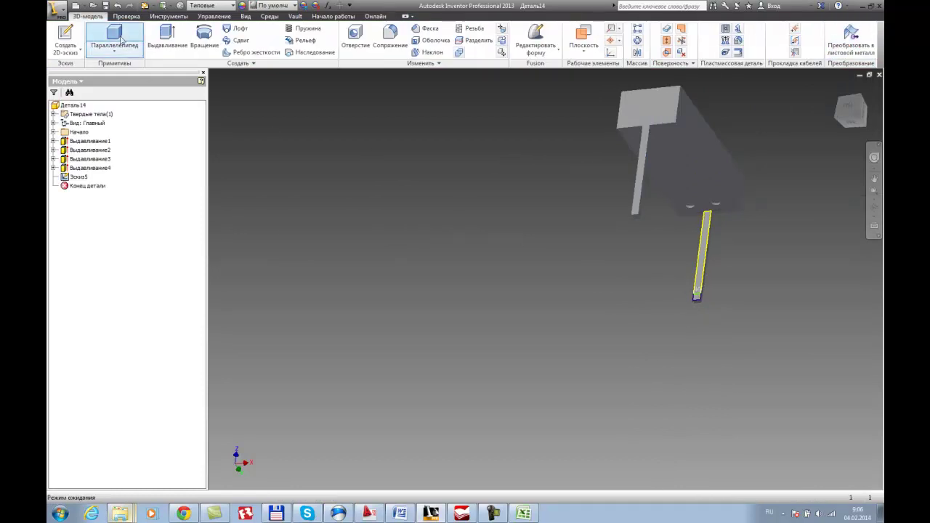
# Start an extrusion from the rectangle sketched on the guide bar's end, with the extent set to До выбранного.
pyautogui.click(168, 37)
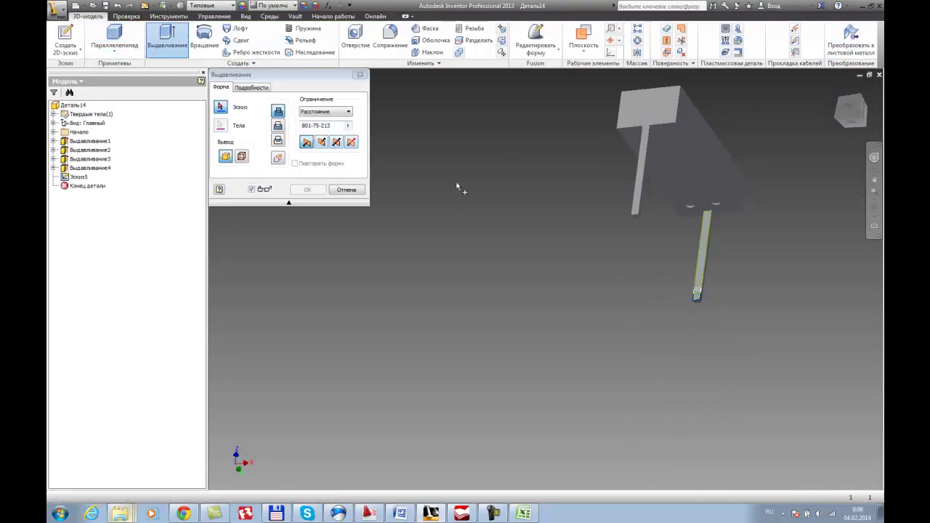
pyautogui.keyDown('shift'); pyautogui.moveTo(518, 231); pyautogui.dragTo(379, 140, button='middle'); pyautogui.keyUp('shift')
pyautogui.click(335, 112)
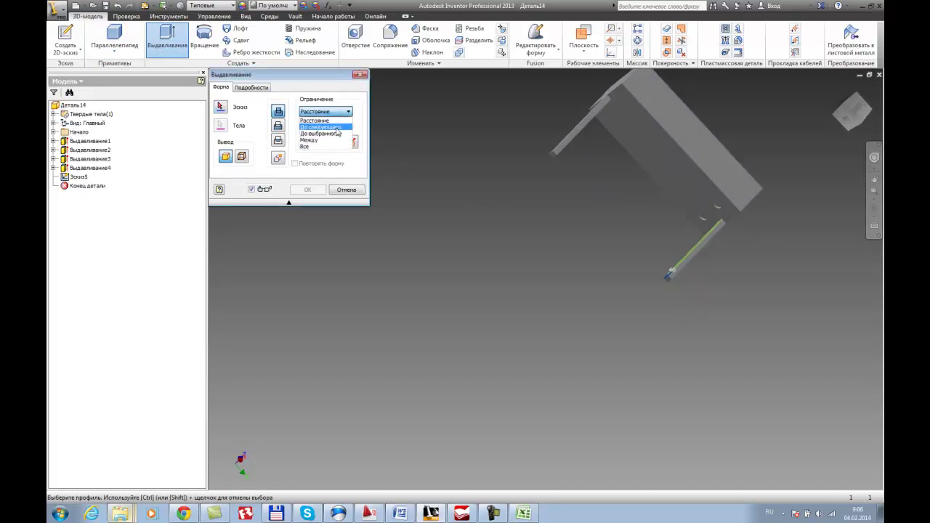
pyautogui.click(336, 127)
pyautogui.keyDown('shift'); pyautogui.moveTo(596, 247); pyautogui.dragTo(563, 214, button='middle'); pyautogui.keyUp('shift')
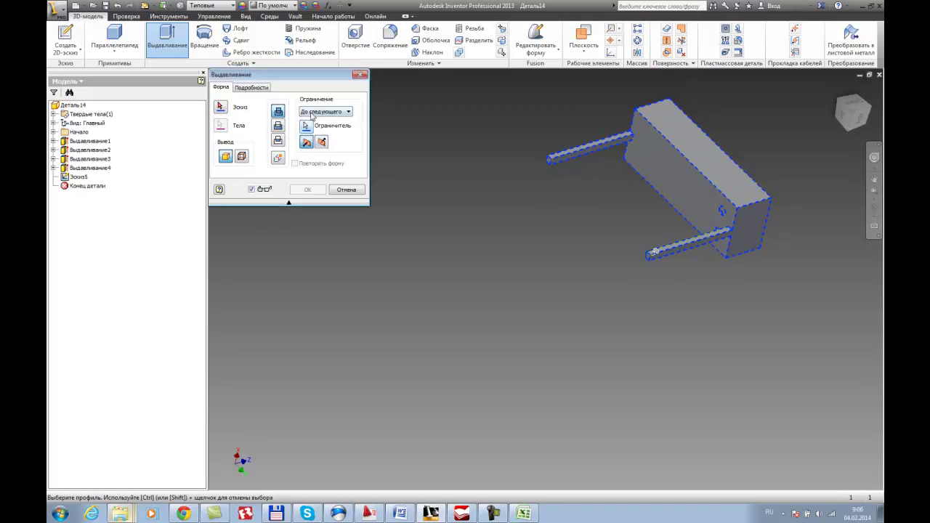
pyautogui.click(308, 113)
pyautogui.click(314, 129)
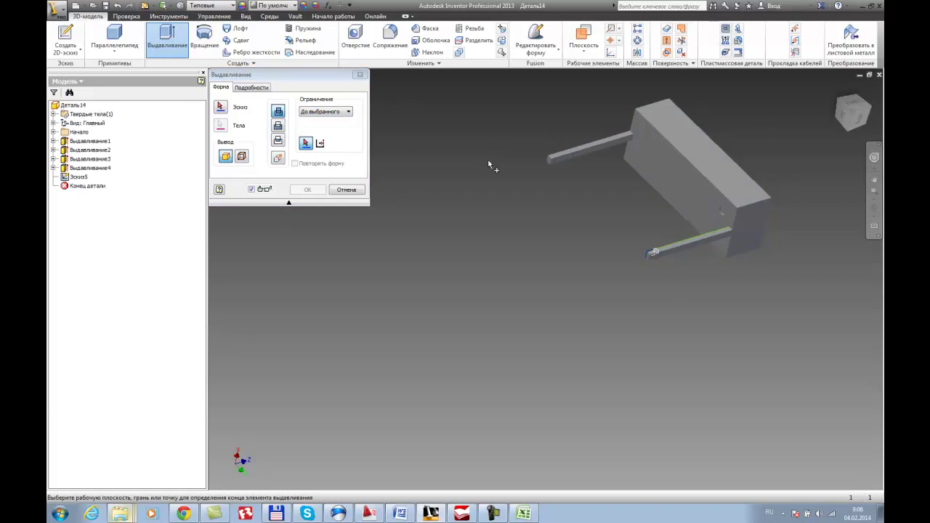
pyautogui.moveTo(560, 164); pyautogui.dragTo(561, 242, button='middle')
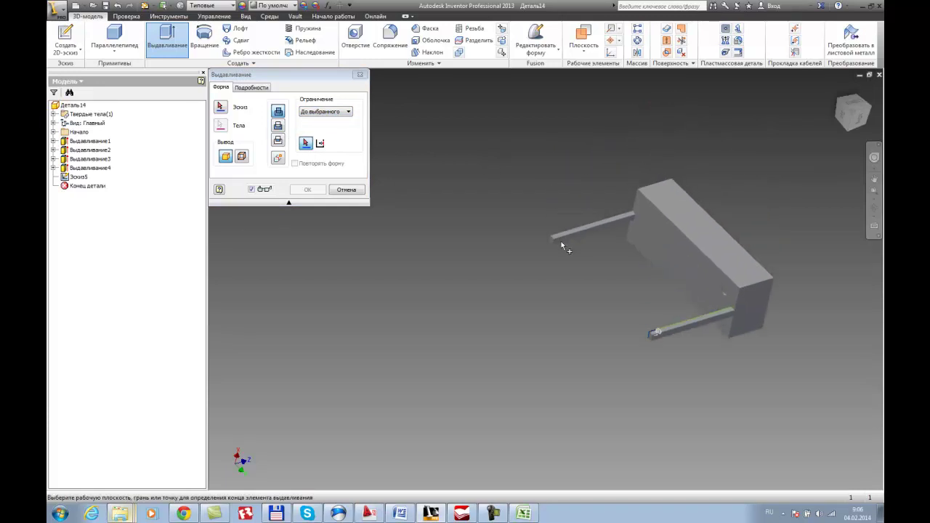
pyautogui.scroll(4, 561, 241)
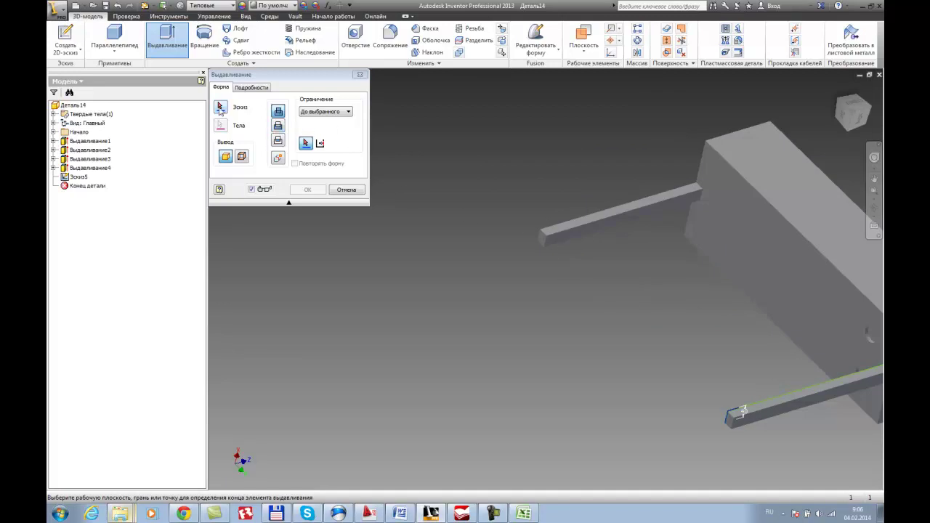
# Try to extrude the bar-end rectangle towards the opposite bar with the extent До следующего, and cancel the operation.
pyautogui.click(221, 107)
pyautogui.scroll(-3, 530, 322)
pyautogui.keyDown('shift'); pyautogui.moveTo(551, 338); pyautogui.dragTo(748, 433, button='middle'); pyautogui.keyUp('shift')
pyautogui.scroll(5, 749, 433)
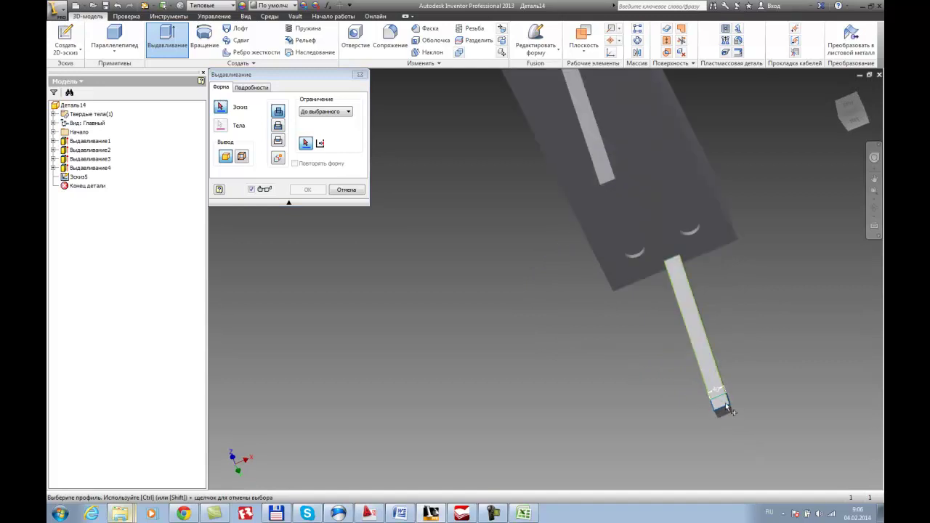
pyautogui.click(720, 401)
pyautogui.keyDown('shift'); pyautogui.moveTo(674, 394); pyautogui.dragTo(504, 295, button='middle'); pyautogui.keyUp('shift')
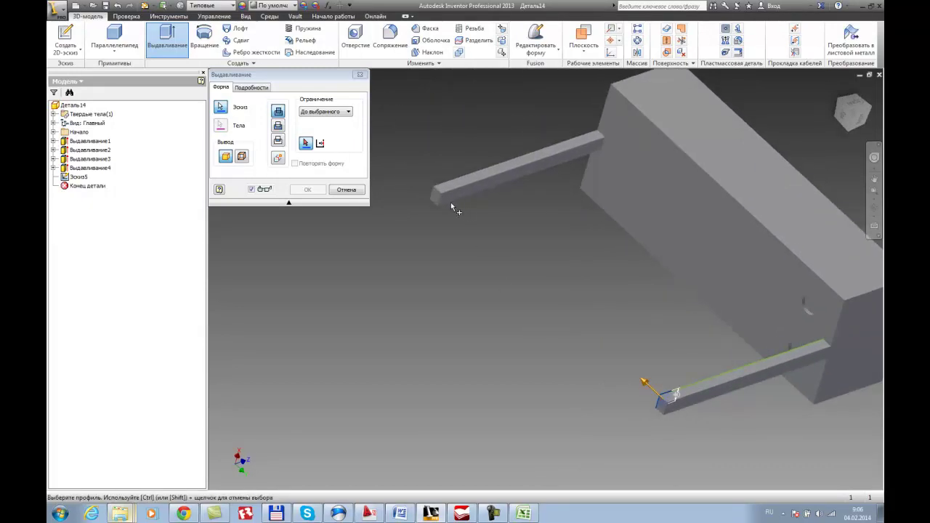
pyautogui.click(342, 113)
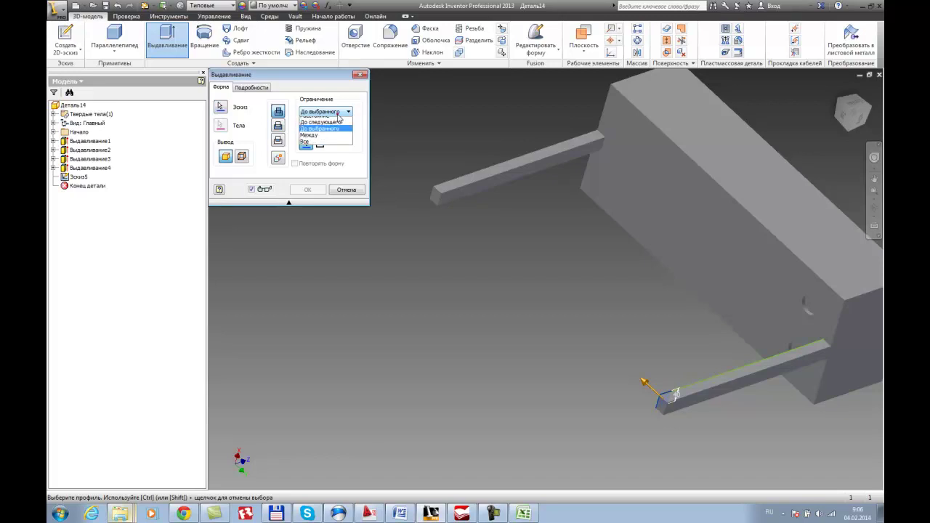
pyautogui.click(336, 125)
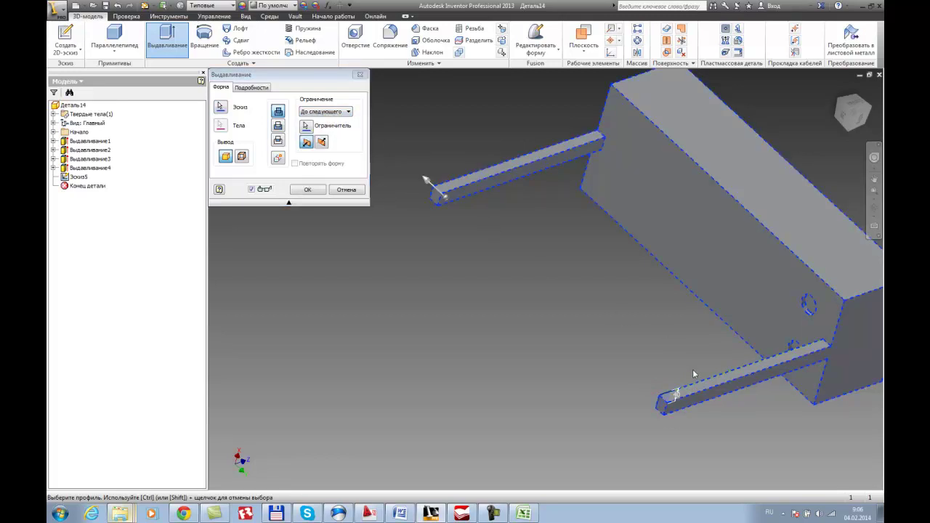
pyautogui.press('Return')
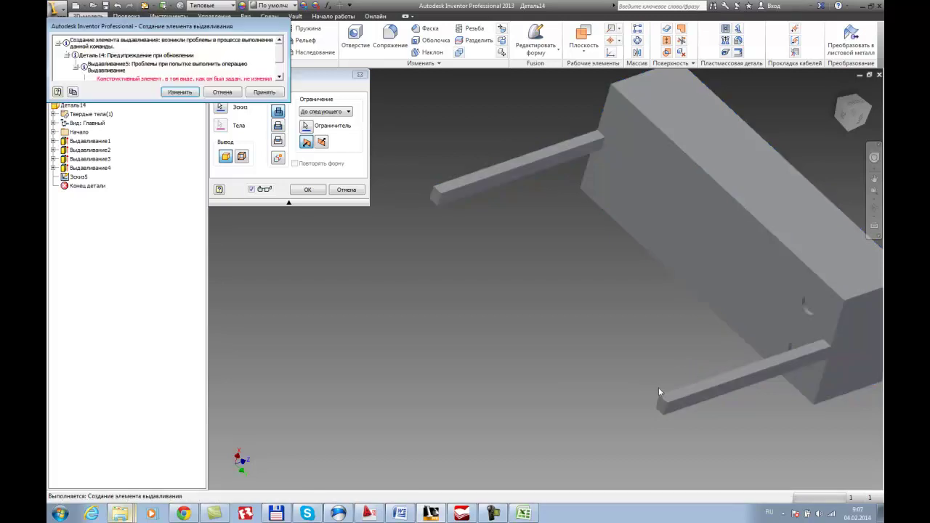
pyautogui.click(238, 93)
# Extrude the bar-end rectangle across to the free end of the opposite guide bar with a distance of 818.5 mm.
pyautogui.keyDown('shift'); pyautogui.moveTo(490, 286); pyautogui.dragTo(488, 270, button='middle'); pyautogui.keyUp('shift')
pyautogui.click(166, 35)
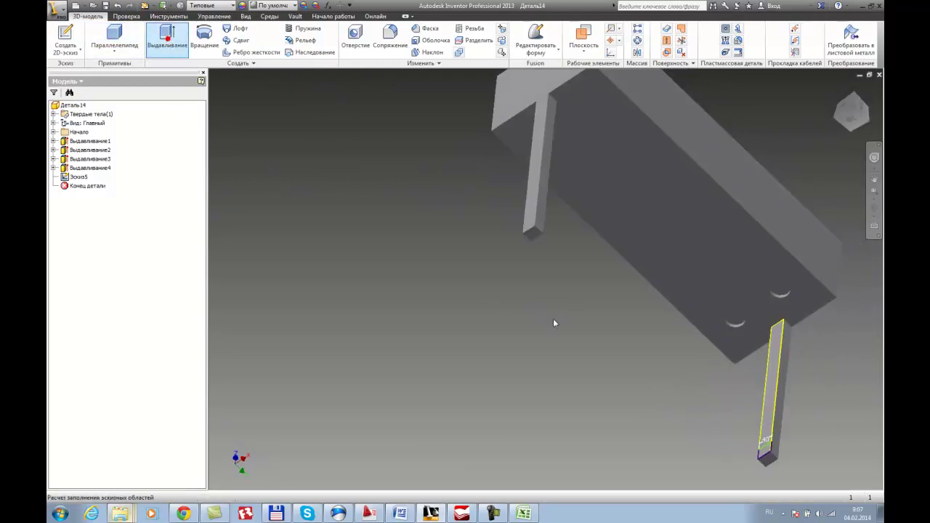
pyautogui.click(768, 448)
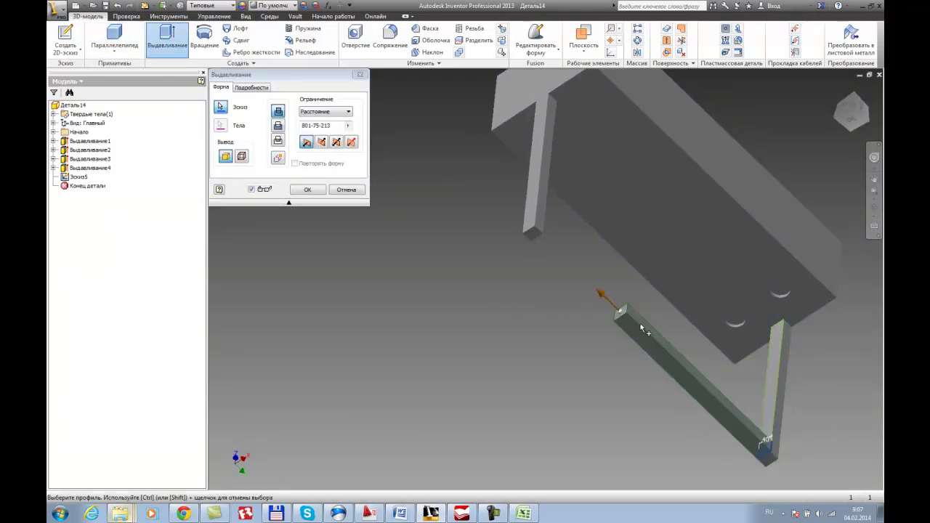
pyautogui.moveTo(647, 327); pyautogui.dragTo(704, 342, button='middle')
pyautogui.moveTo(660, 307); pyautogui.dragTo(767, 337, button='middle')
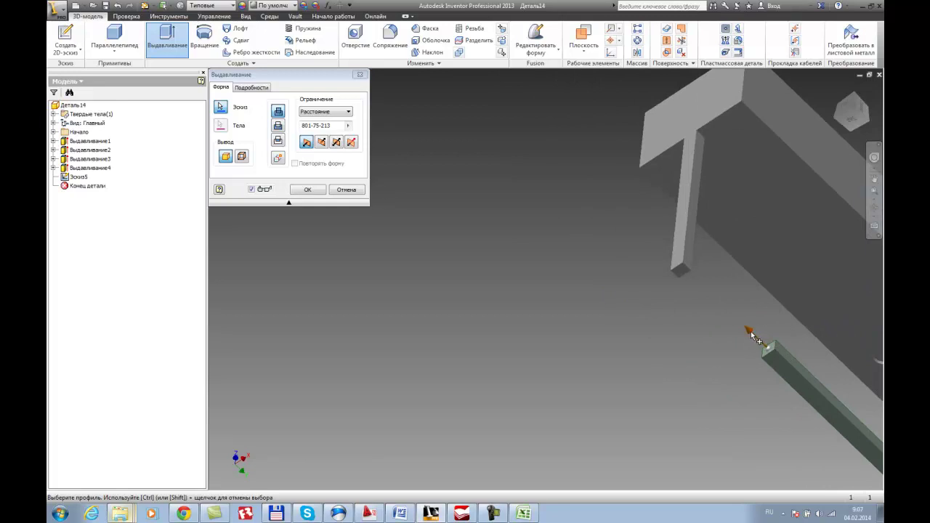
pyautogui.moveTo(726, 307); pyautogui.dragTo(665, 259)
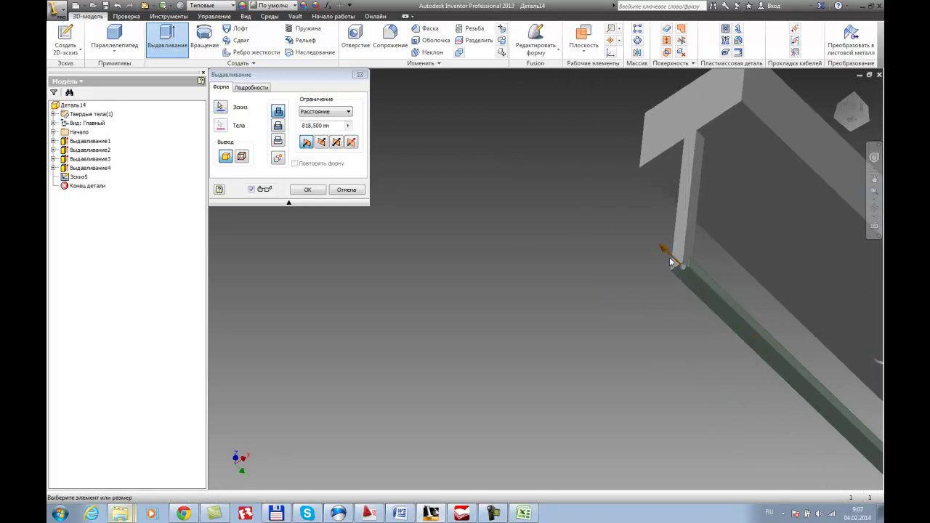
pyautogui.press('Return')
# Examine the corners where the crossbar meets the two guide bars, with the crossbar's extrusion opened for editing.
pyautogui.keyDown('shift'); pyautogui.moveTo(627, 284); pyautogui.dragTo(731, 359, button='middle'); pyautogui.keyUp('shift')
pyautogui.scroll(-6, 793, 326)
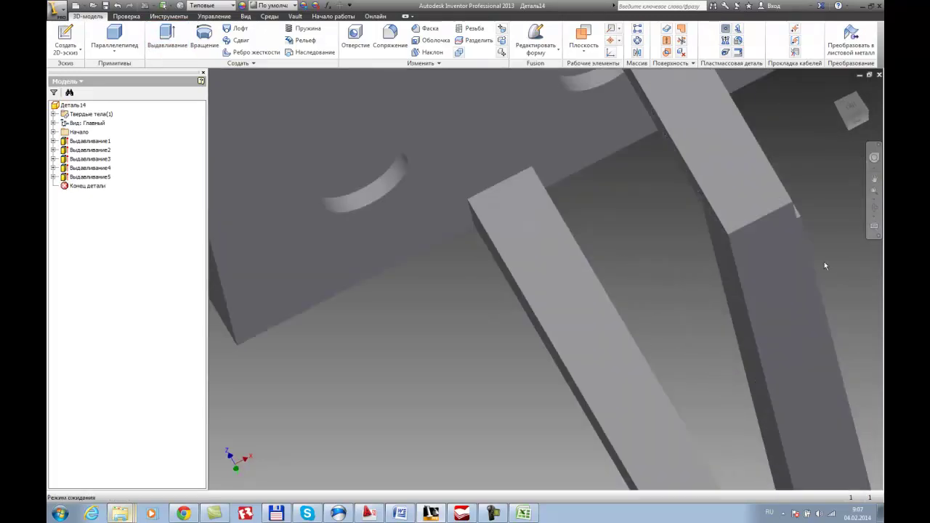
pyautogui.scroll(6, 838, 266)
pyautogui.keyDown('shift'); pyautogui.moveTo(839, 265); pyautogui.dragTo(748, 312, button='middle'); pyautogui.keyUp('shift')
pyautogui.scroll(-5, 582, 423)
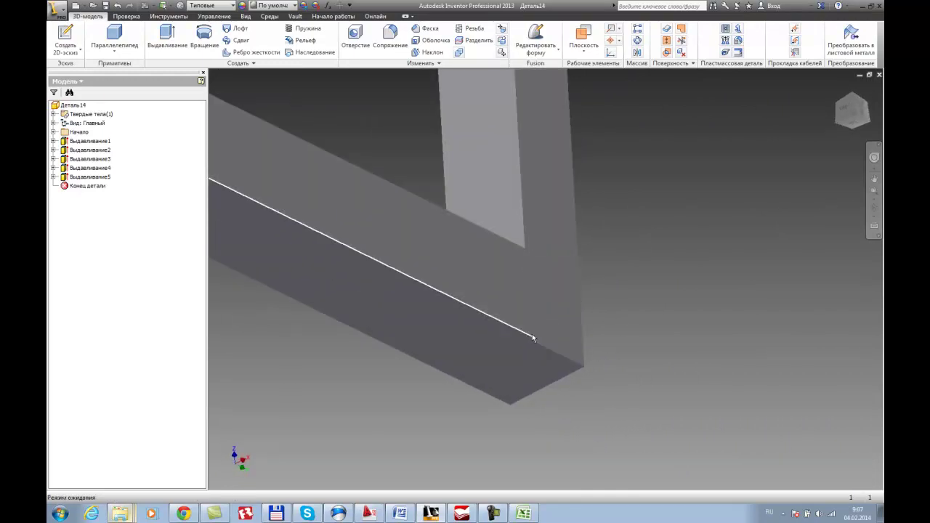
pyautogui.keyDown('shift'); pyautogui.moveTo(608, 349); pyautogui.dragTo(649, 349, button='middle'); pyautogui.keyUp('shift')
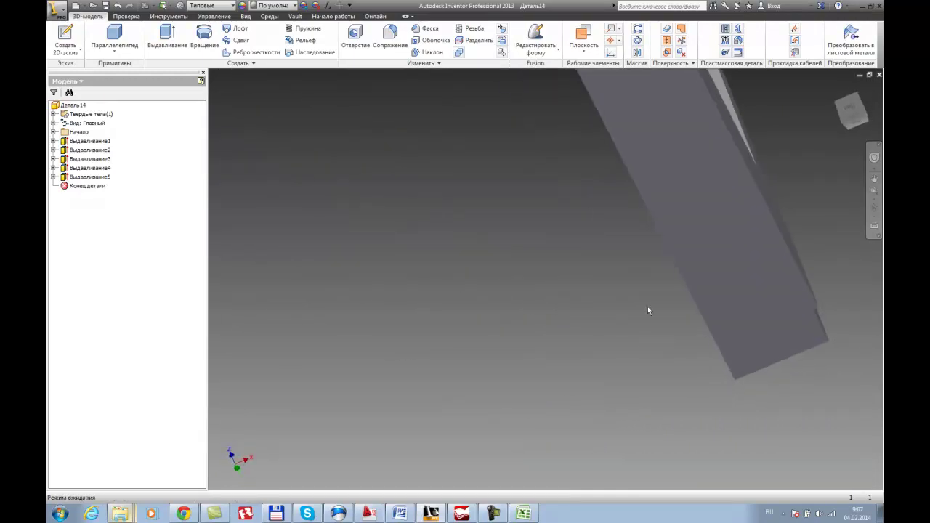
pyautogui.click(77, 179)
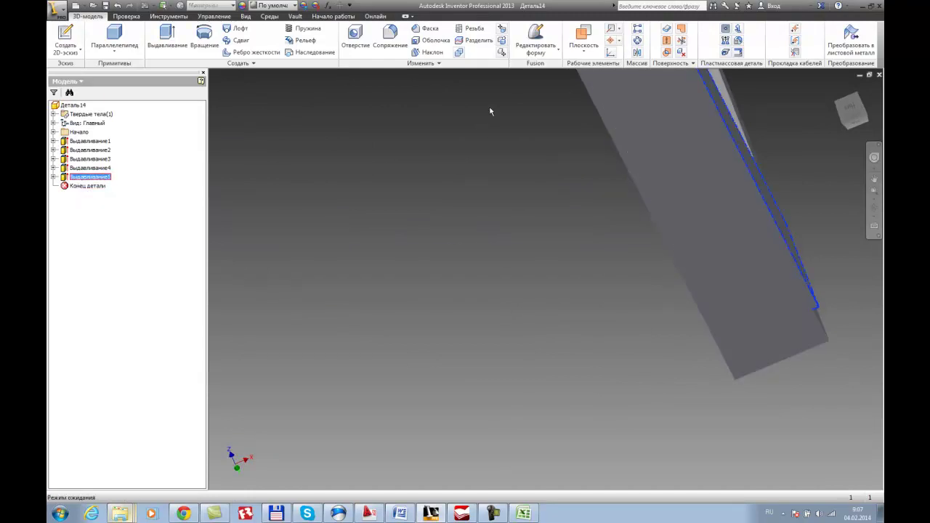
pyautogui.doubleClick(66, 178)
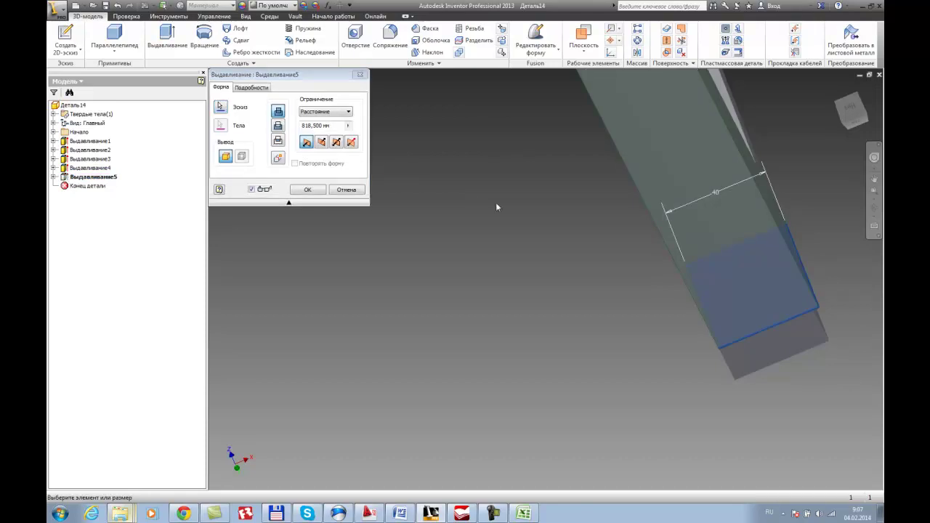
pyautogui.keyDown('shift'); pyautogui.moveTo(620, 250); pyautogui.dragTo(609, 269, button='middle'); pyautogui.keyUp('shift')
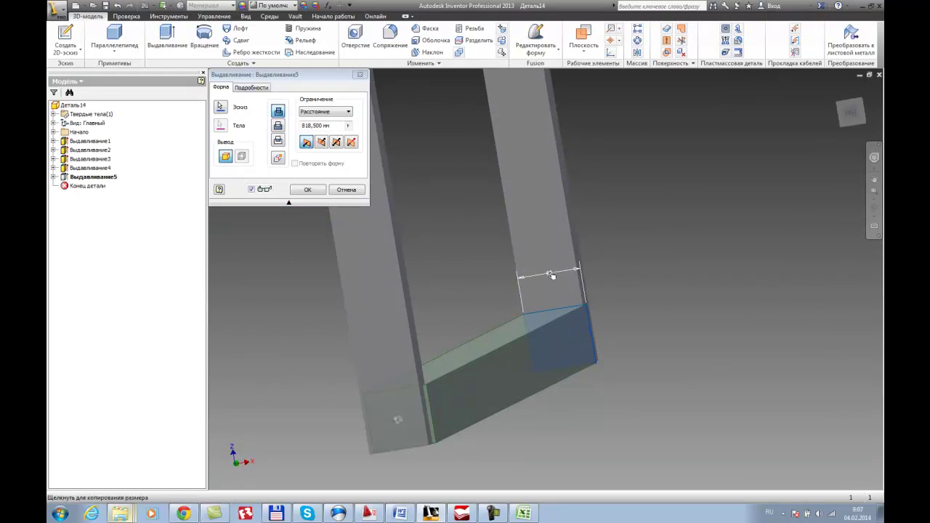
pyautogui.keyDown('shift'); pyautogui.moveTo(550, 275); pyautogui.dragTo(546, 254, button='middle'); pyautogui.keyUp('shift')
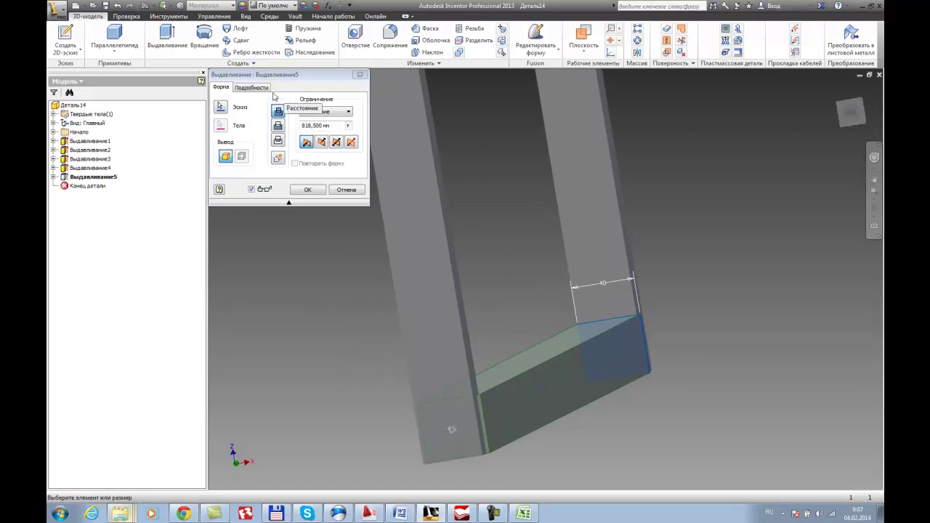
pyautogui.click(636, 317)
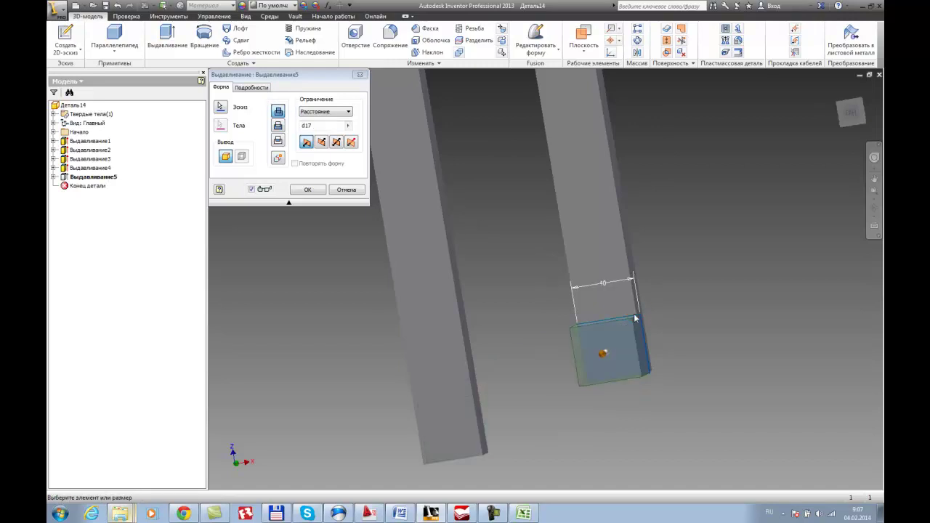
pyautogui.hotkey('ctrl', 'Tab')
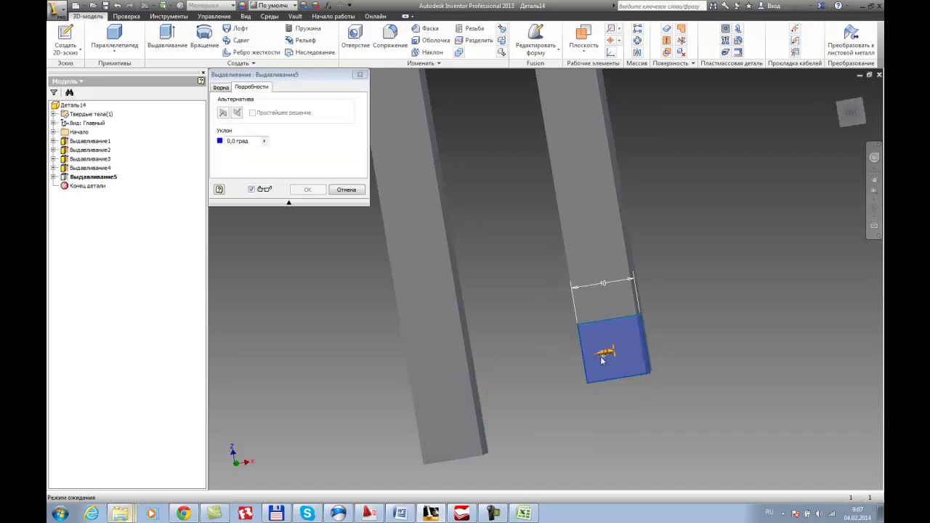
pyautogui.press('Return')
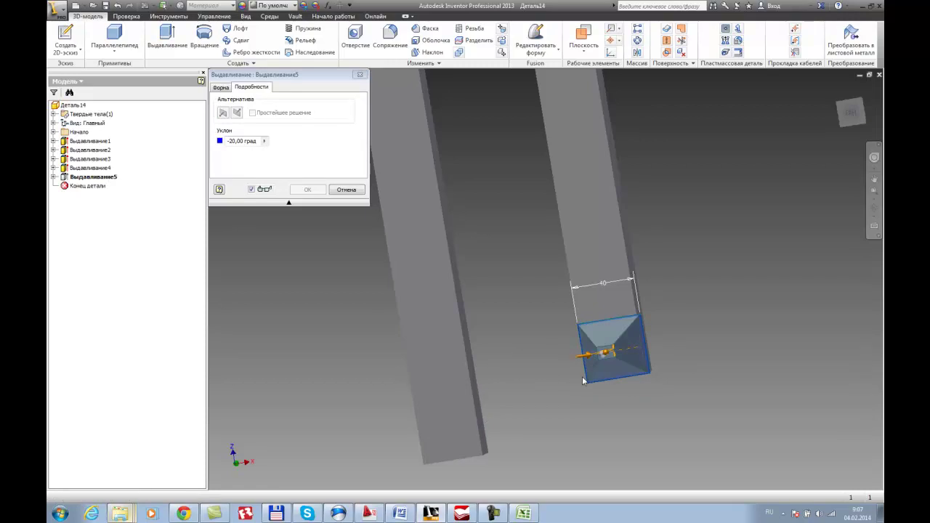
# Reopen the crossbar's sketch and set the rectangle's 40 mm width dimension to 37 mm.
pyautogui.keyDown('shift'); pyautogui.moveTo(509, 347); pyautogui.dragTo(598, 344, button='middle'); pyautogui.keyUp('shift')
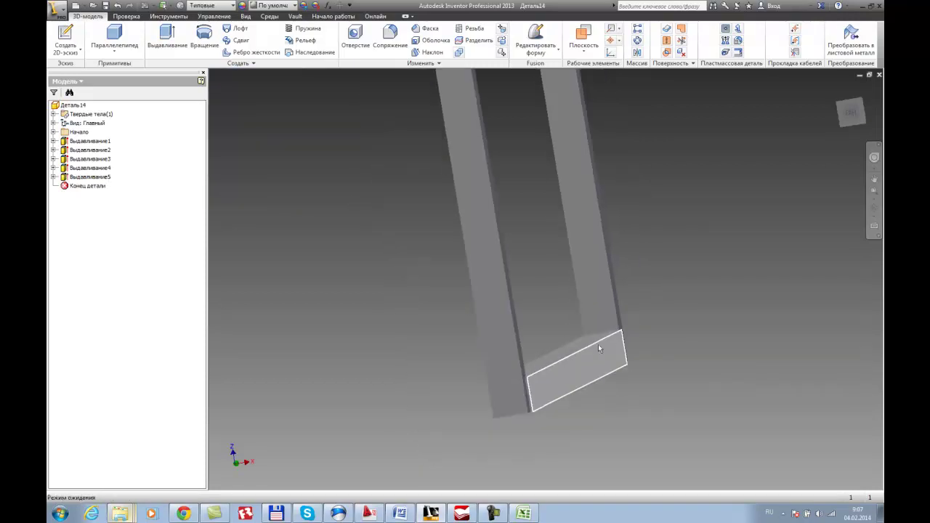
pyautogui.click(54, 177)
pyautogui.click(74, 187)
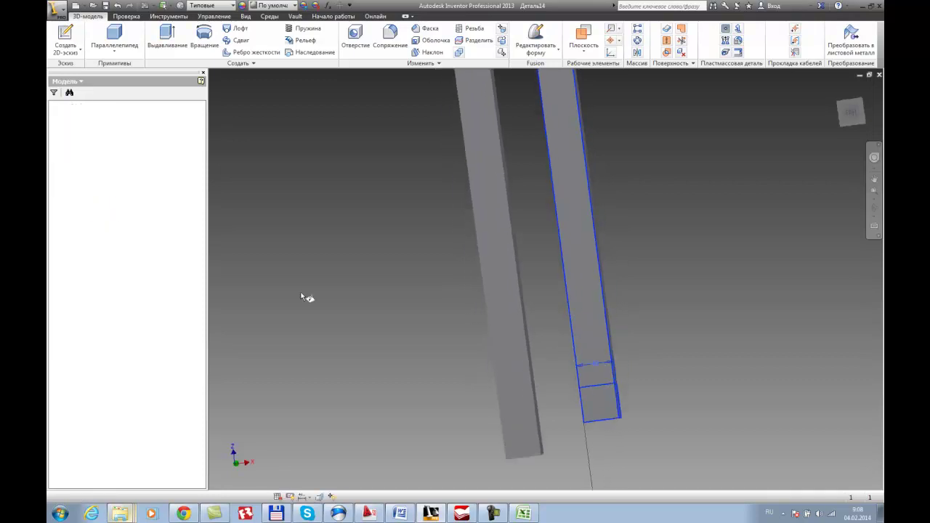
pyautogui.moveTo(611, 436)
pyautogui.keyDown('shift'); pyautogui.mouseDown(button='middle')
pyautogui.moveTo(608, 301)
pyautogui.moveTo(568, 339)
pyautogui.mouseUp(button='middle'); pyautogui.keyUp('shift')
pyautogui.scroll(4, 568, 339)
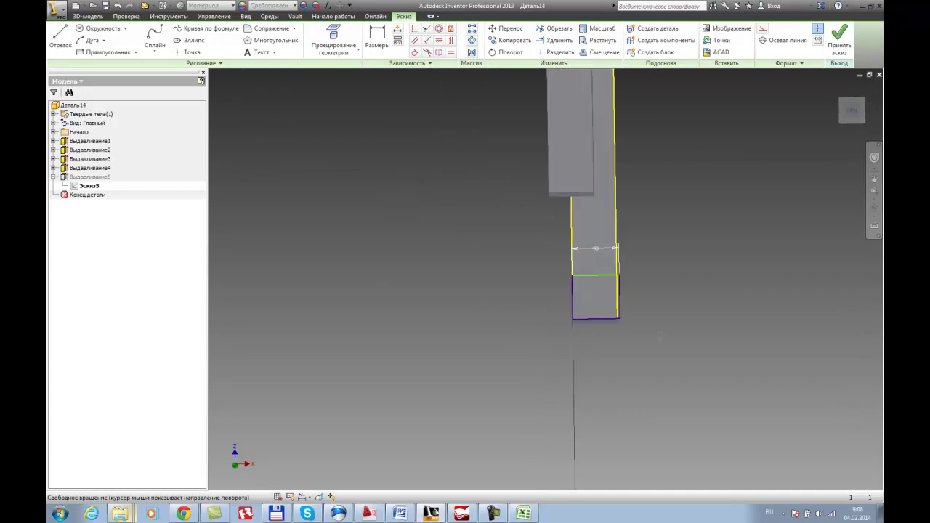
pyautogui.click(657, 284)
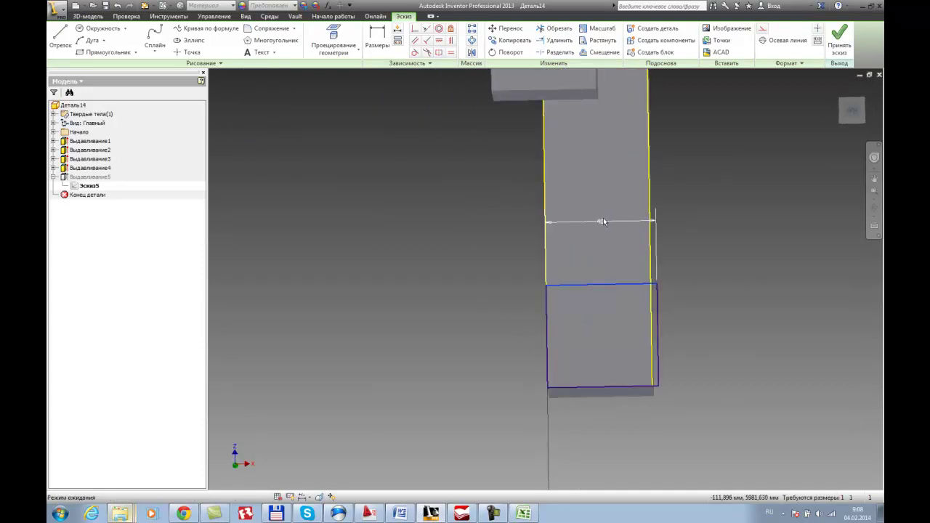
pyautogui.click(601, 220)
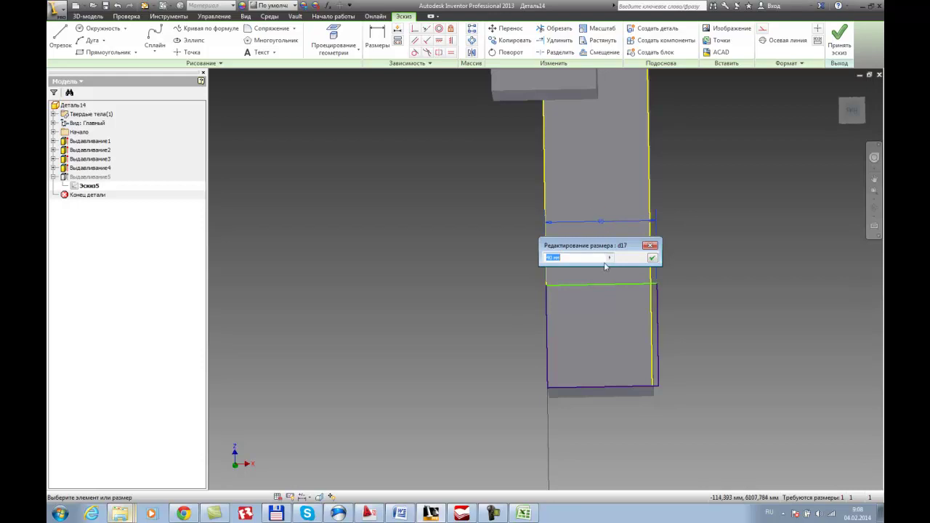
pyautogui.write('37')
pyautogui.press('Return')
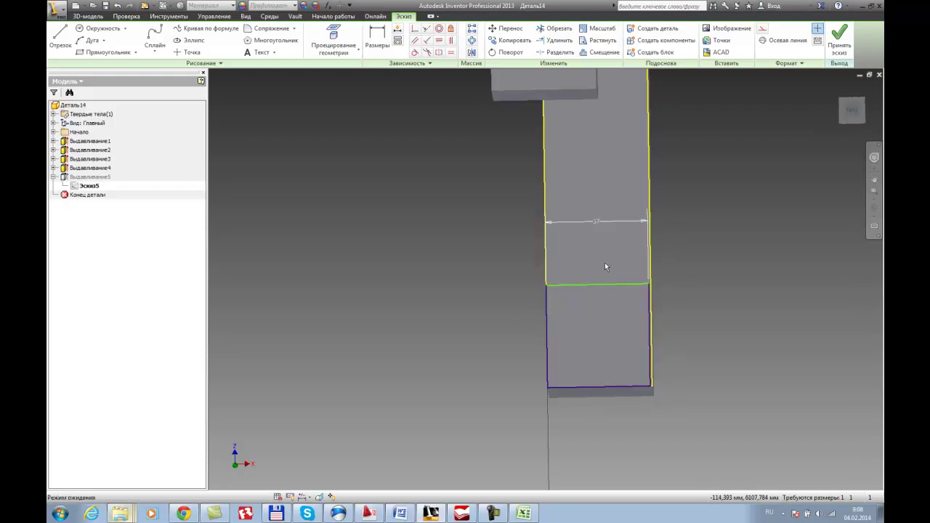
# Add a driven reference dimension across the guide bar's full width at its free end, between the two outer corners.
pyautogui.click(377, 47)
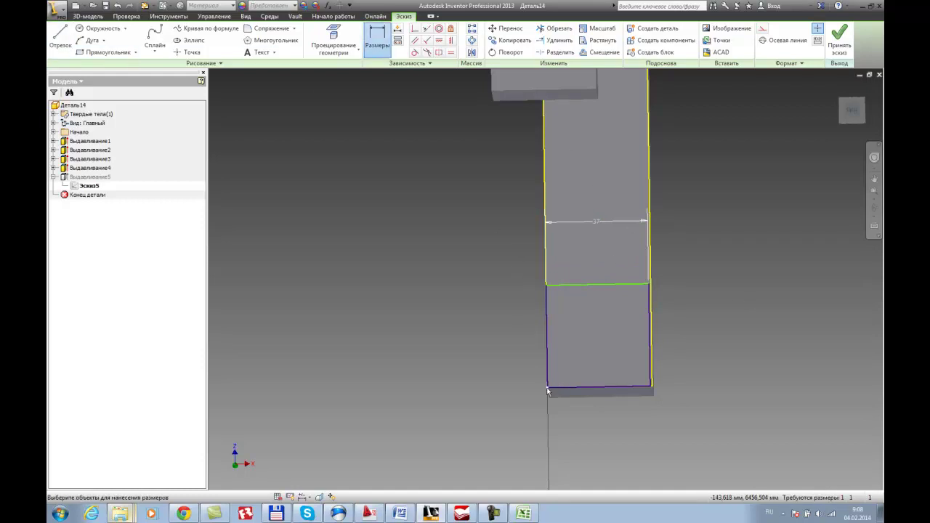
pyautogui.scroll(-5, 650, 394)
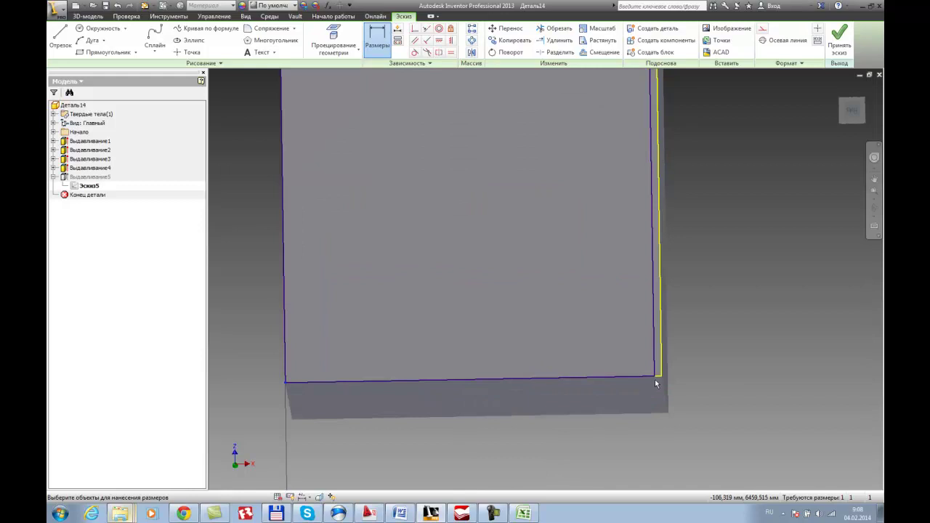
pyautogui.click(656, 377)
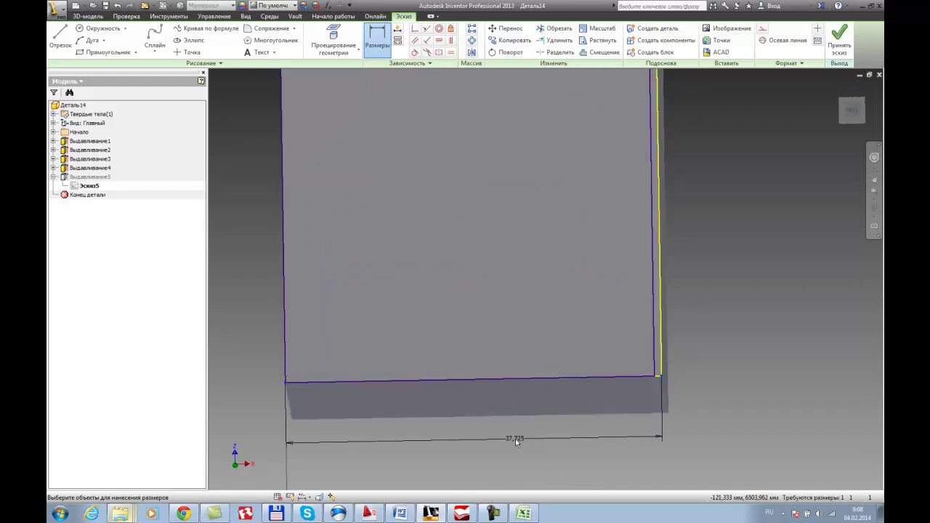
pyautogui.click(510, 440)
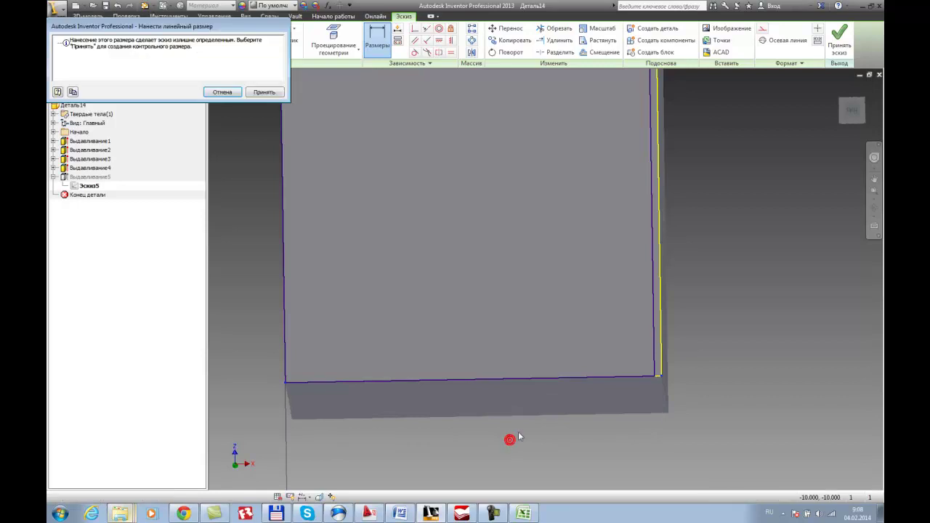
pyautogui.click(278, 97)
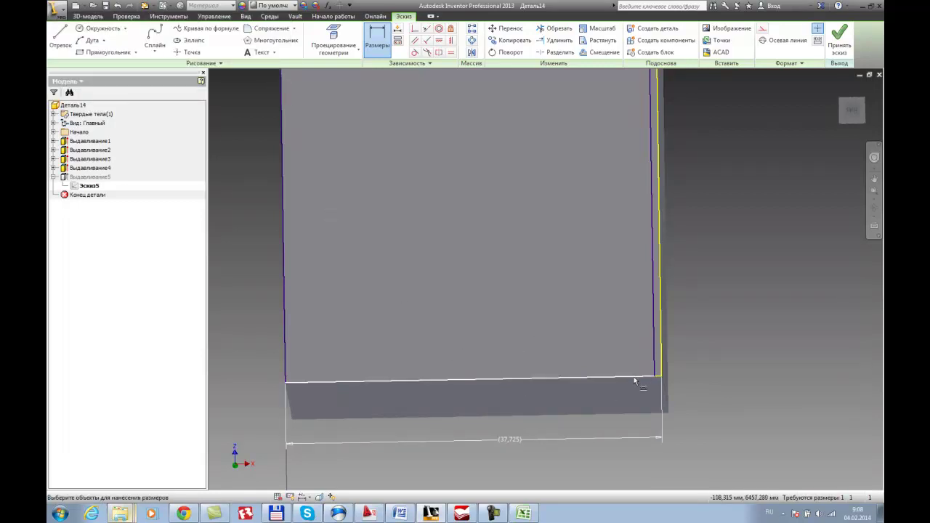
# Set the crossbar rectangle's width to the reference dimension's 37.725 mm and finish the sketch.
pyautogui.scroll(-4, 624, 367)
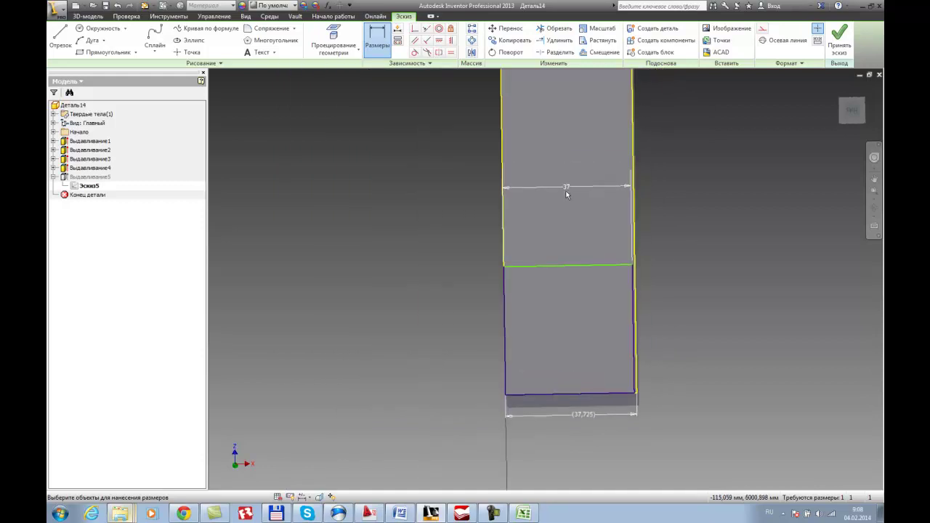
pyautogui.click(568, 194)
pyautogui.click(567, 189)
pyautogui.click(542, 222)
pyautogui.moveTo(541, 222); pyautogui.dragTo(521, 226)
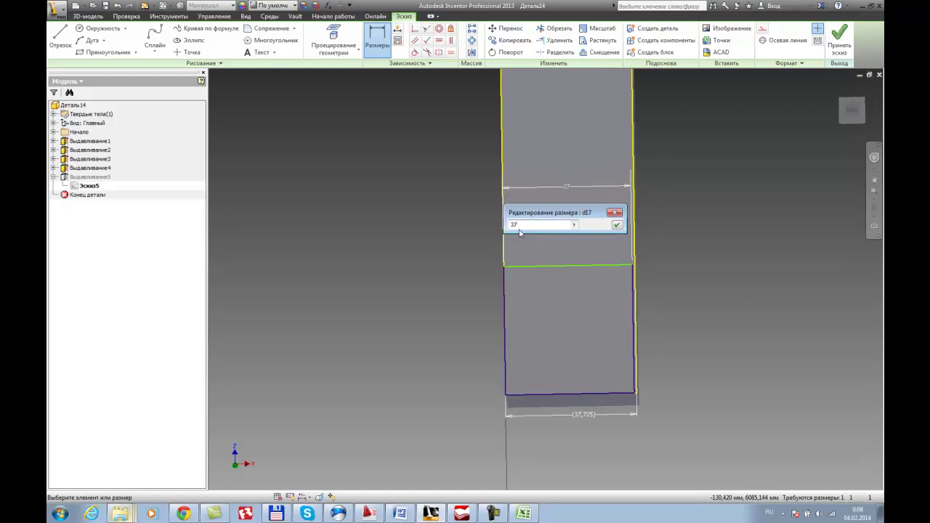
pyautogui.press('Return')
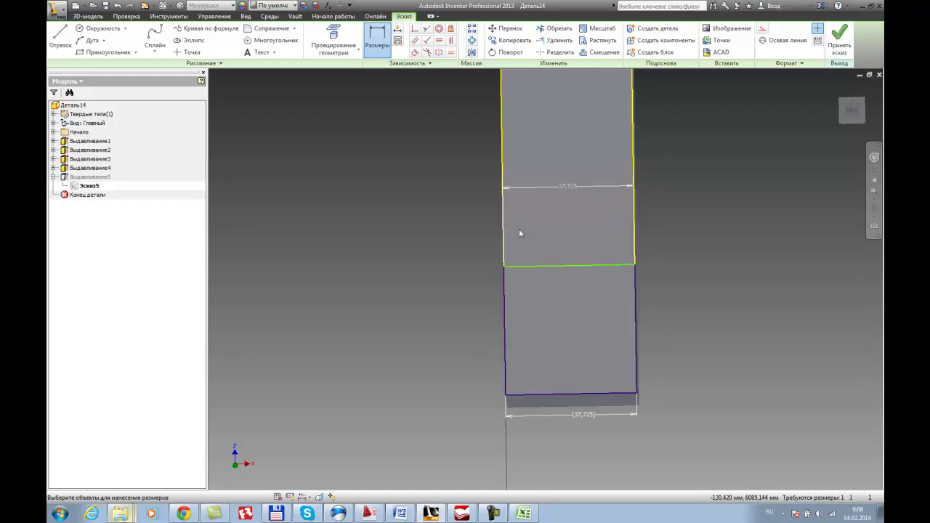
pyautogui.click(840, 36)
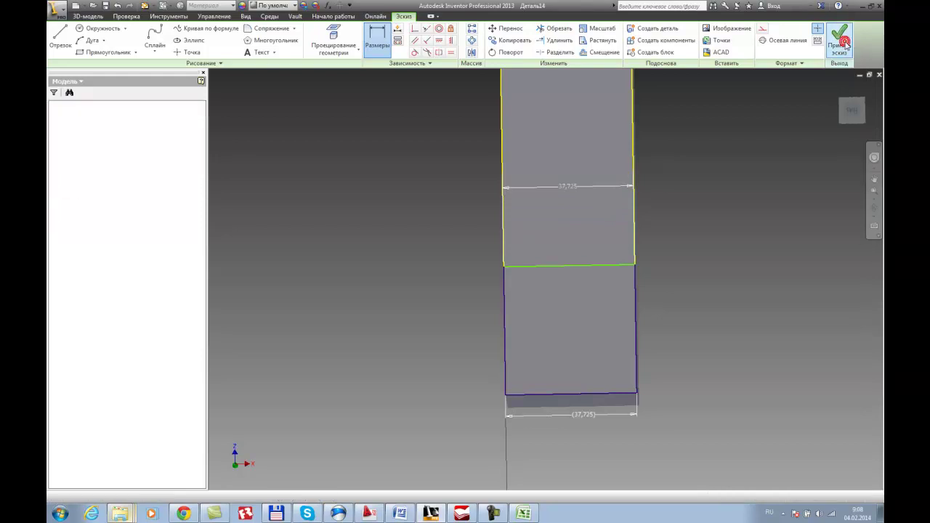
# Turn off the visibility of the crossbar's sketch and collapse its extrusion in the model tree.
pyautogui.scroll(-5, 702, 263)
pyautogui.moveTo(712, 281); pyautogui.dragTo(622, 282, button='middle')
pyautogui.press('F6')
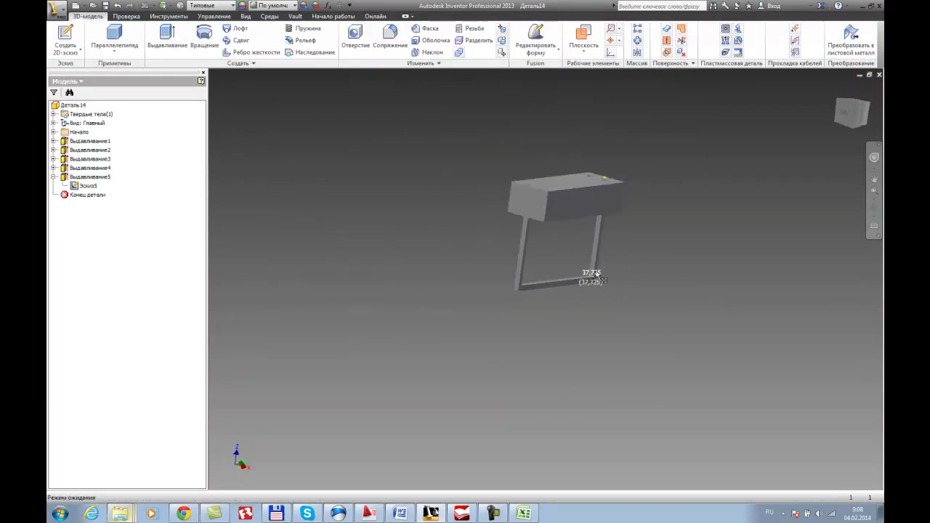
pyautogui.click(88, 186)
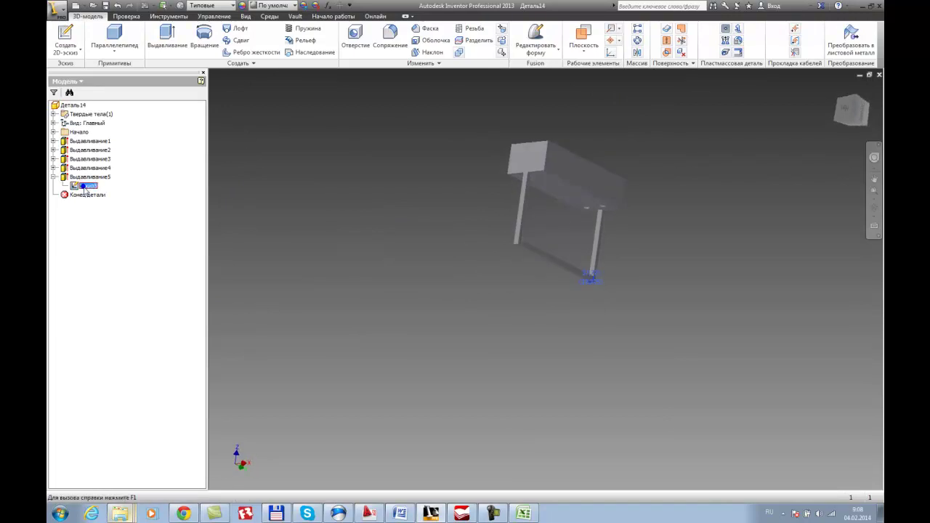
pyautogui.click(115, 292)
pyautogui.moveTo(593, 296)
pyautogui.keyDown('shift'); pyautogui.mouseDown(button='middle')
pyautogui.moveTo(643, 259)
pyautogui.moveTo(664, 202)
pyautogui.moveTo(626, 166)
pyautogui.moveTo(647, 390)
pyautogui.moveTo(489, 411)
pyautogui.moveTo(582, 353)
pyautogui.moveTo(603, 309)
pyautogui.moveTo(574, 298)
pyautogui.moveTo(592, 279)
pyautogui.moveTo(581, 303)
pyautogui.mouseUp(button='middle'); pyautogui.keyUp('shift')
pyautogui.scroll(5, 604, 307)
pyautogui.scroll(-2, 594, 289)
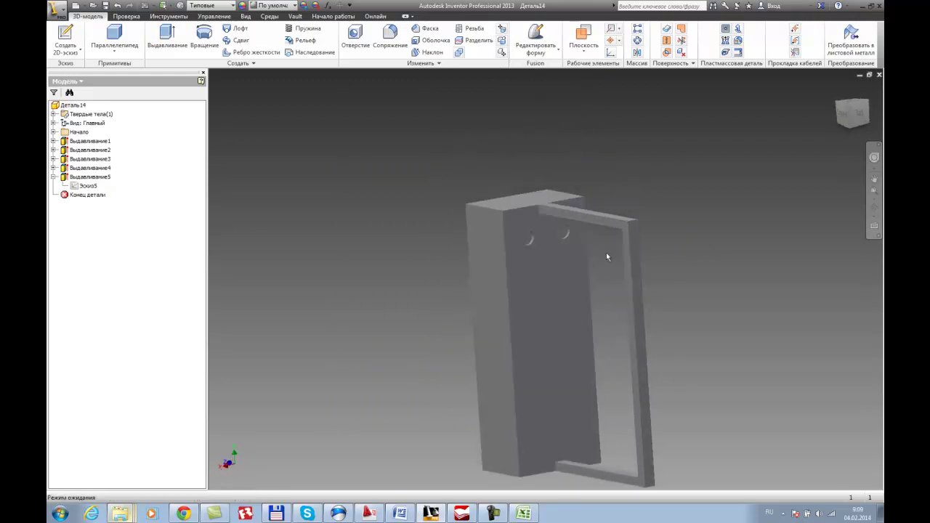
pyautogui.click(54, 177)
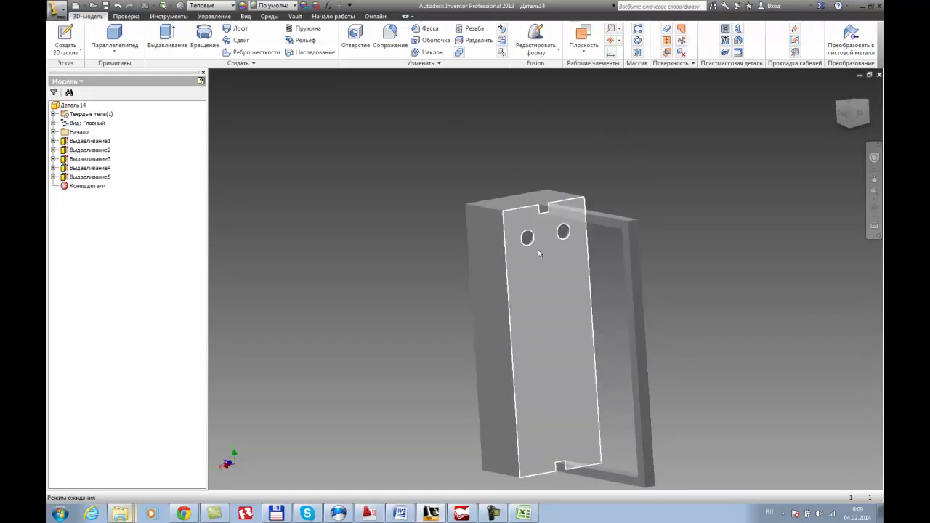
pyautogui.keyDown('shift'); pyautogui.moveTo(601, 262); pyautogui.dragTo(619, 265, button='middle'); pyautogui.keyUp('shift')
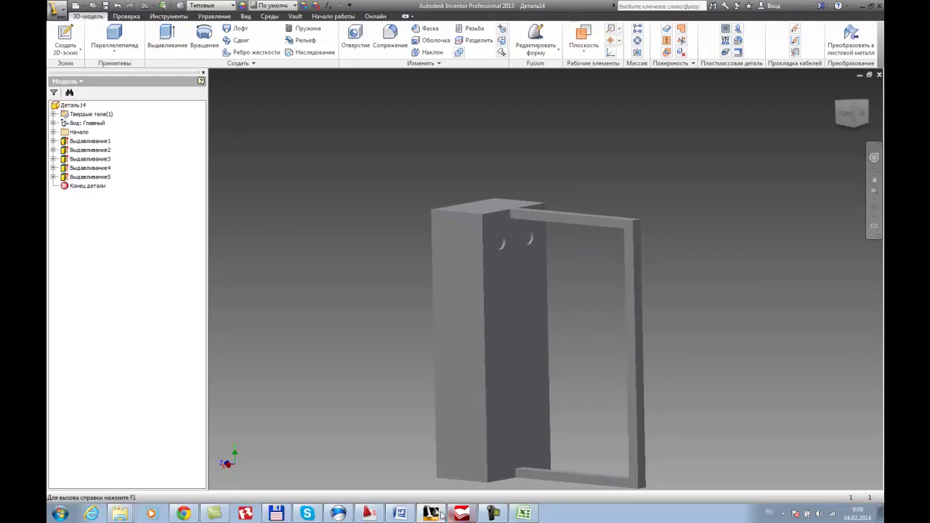
# Switch to the Excel workbook and examine the dimension drawing on sheet Лист1, then return to Inventor.
pyautogui.click(523, 514)
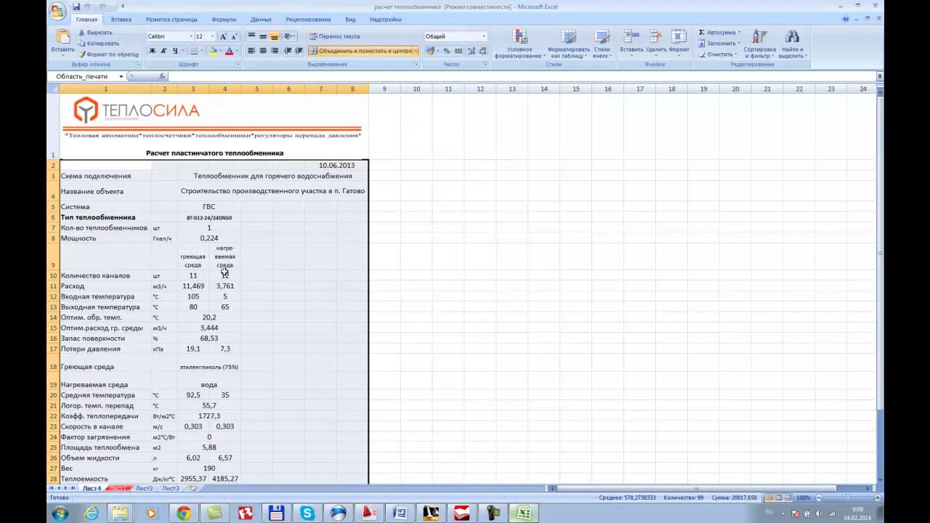
pyautogui.click(119, 488)
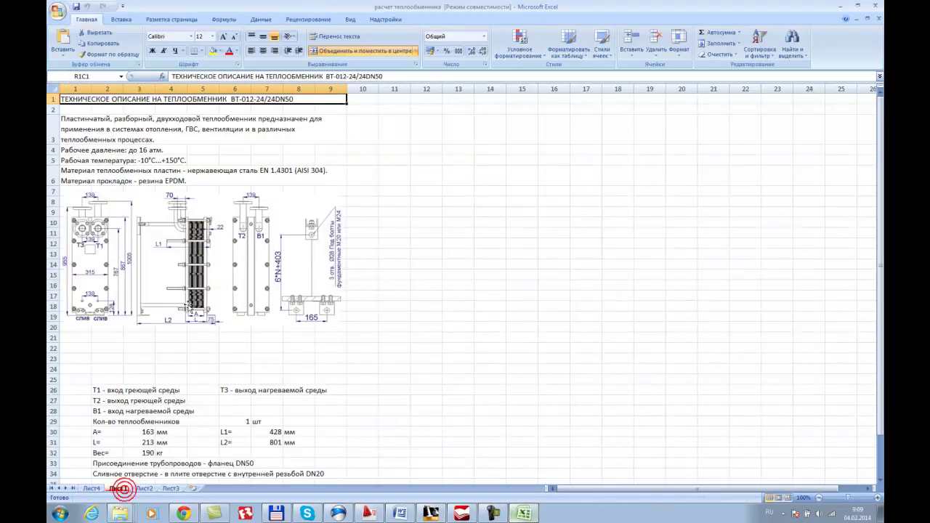
pyautogui.scroll(-1, 181, 215)
pyautogui.scroll(1, 180, 176)
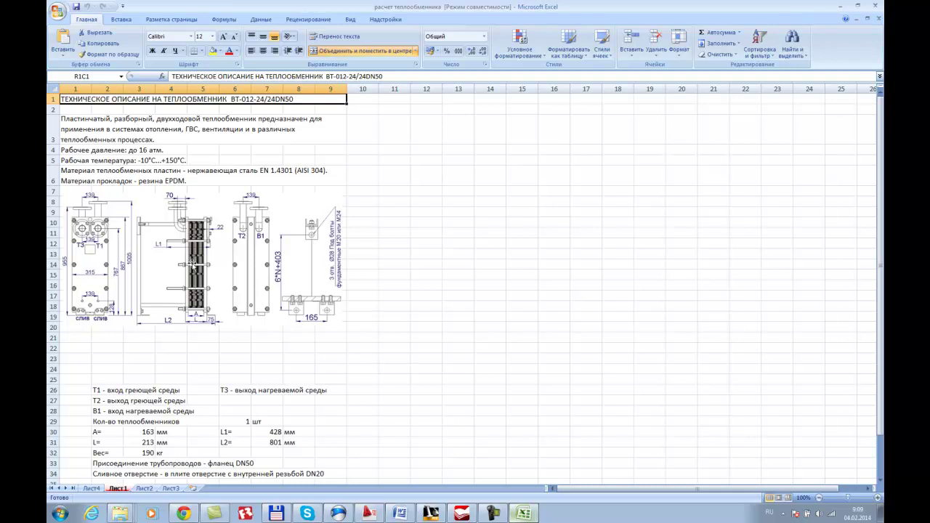
pyautogui.click(431, 514)
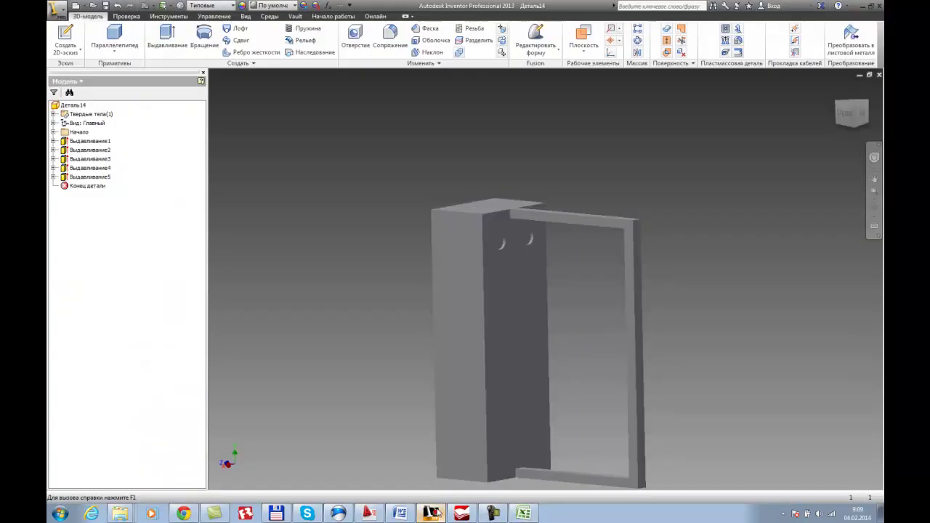
# Create a work plane offset from the YZ origin plane towards the port on one side of the guide bars.
pyautogui.moveTo(579, 296); pyautogui.dragTo(506, 283, button='middle')
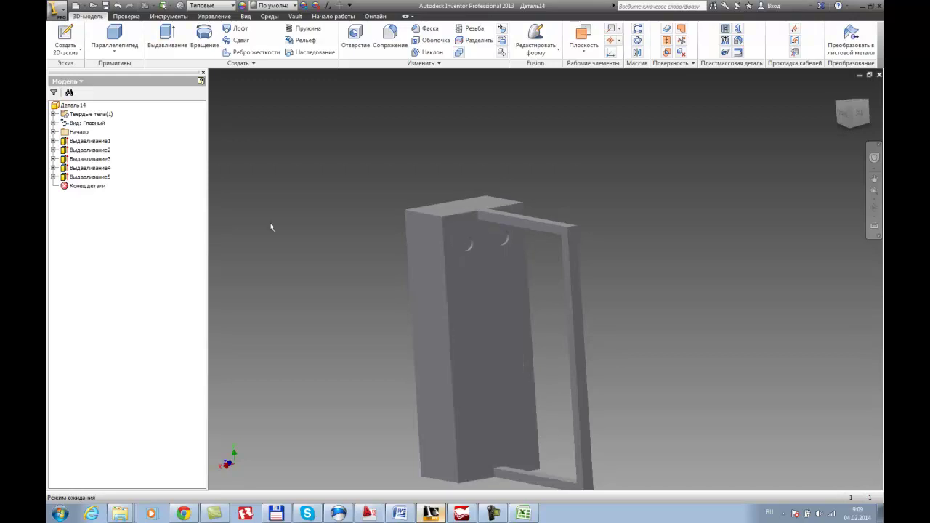
pyautogui.click(54, 115)
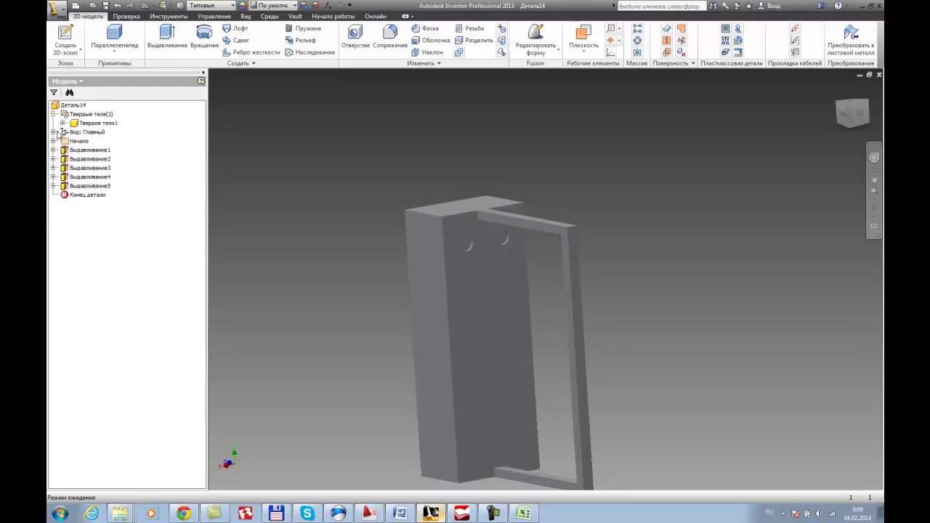
pyautogui.click(55, 141)
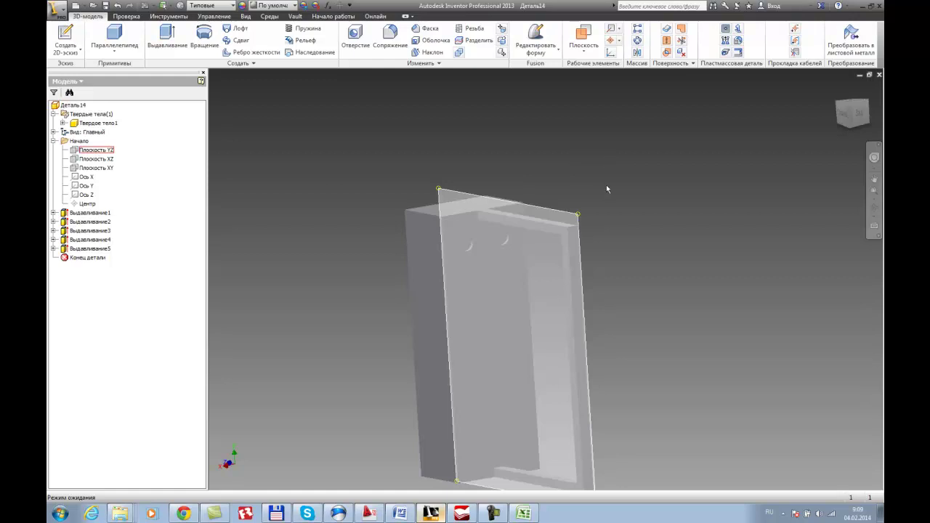
pyautogui.click(598, 53)
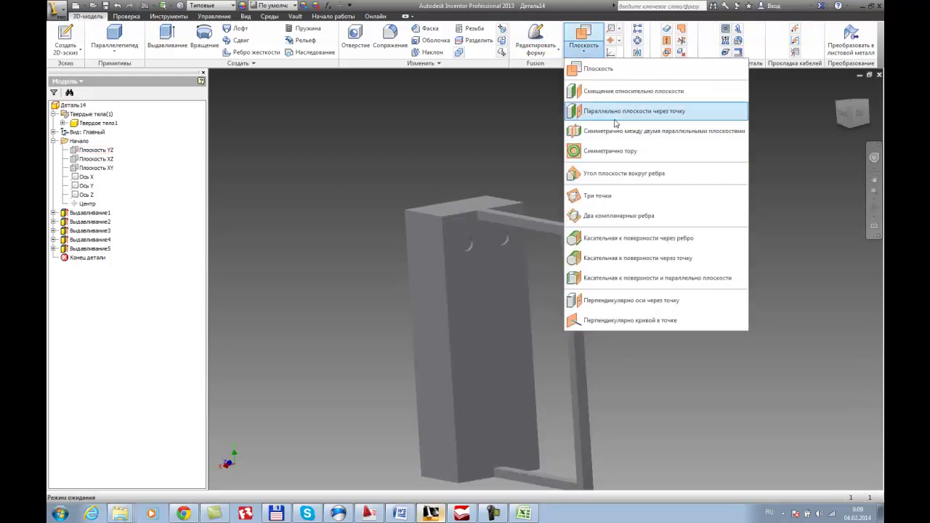
pyautogui.click(617, 92)
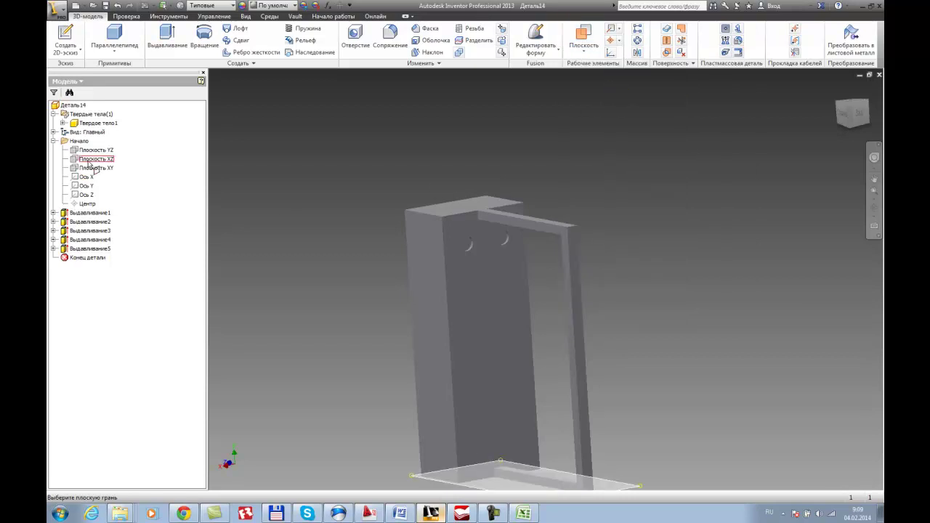
pyautogui.click(92, 150)
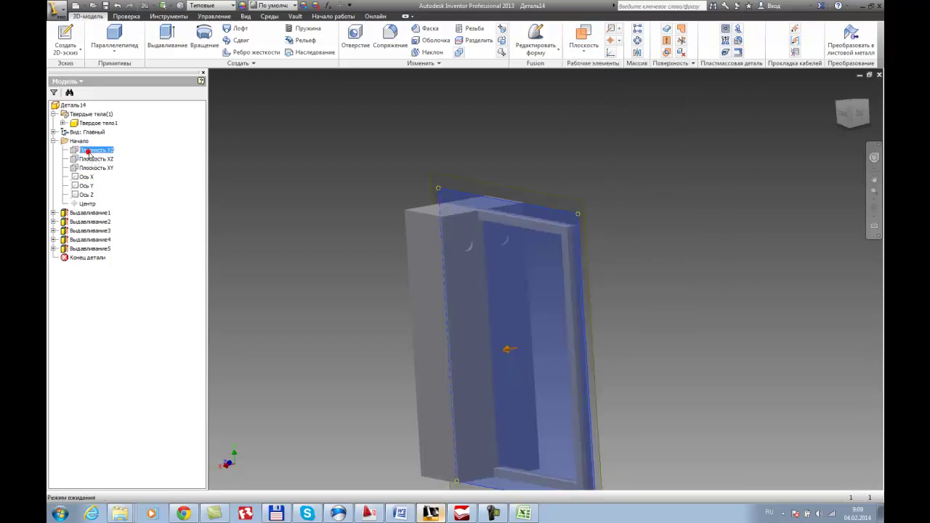
pyautogui.keyDown('shift'); pyautogui.moveTo(700, 288); pyautogui.dragTo(667, 293, button='middle'); pyautogui.keyUp('shift')
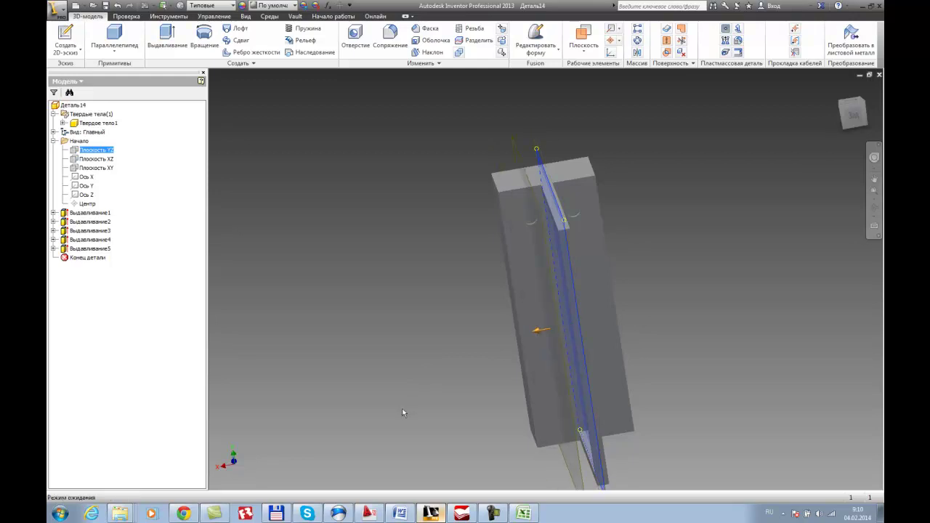
pyautogui.press('Return')
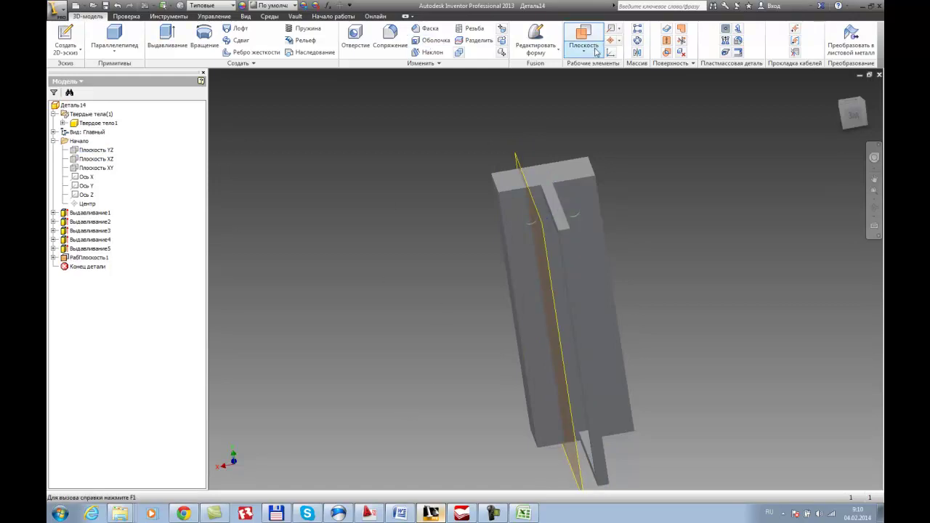
# Create a second work plane offset from the YZ plane towards the opposite port, and collapse the origin and solid bodies folders.
pyautogui.click(594, 51)
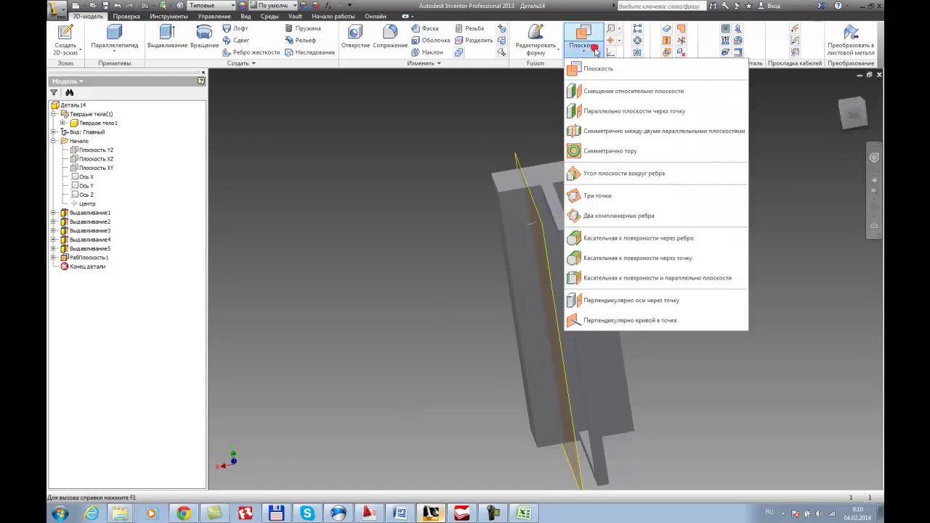
pyautogui.click(607, 94)
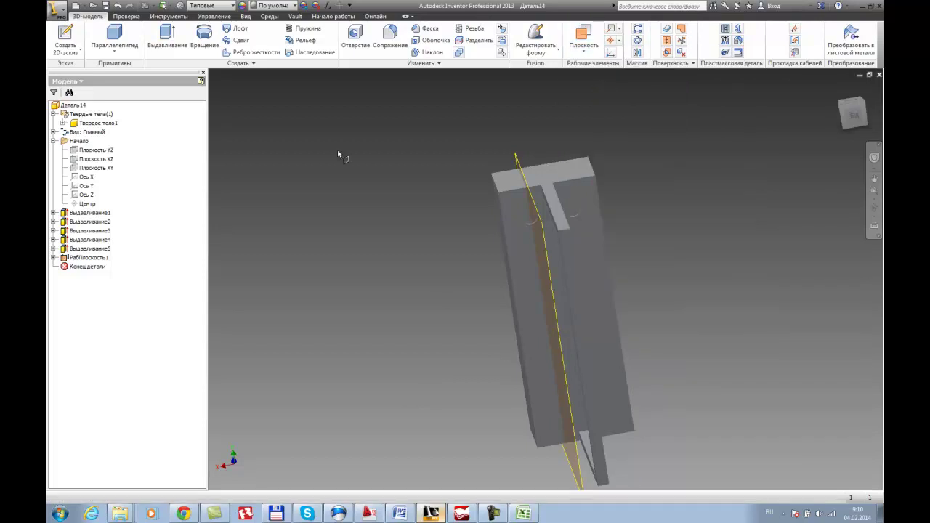
pyautogui.click(96, 150)
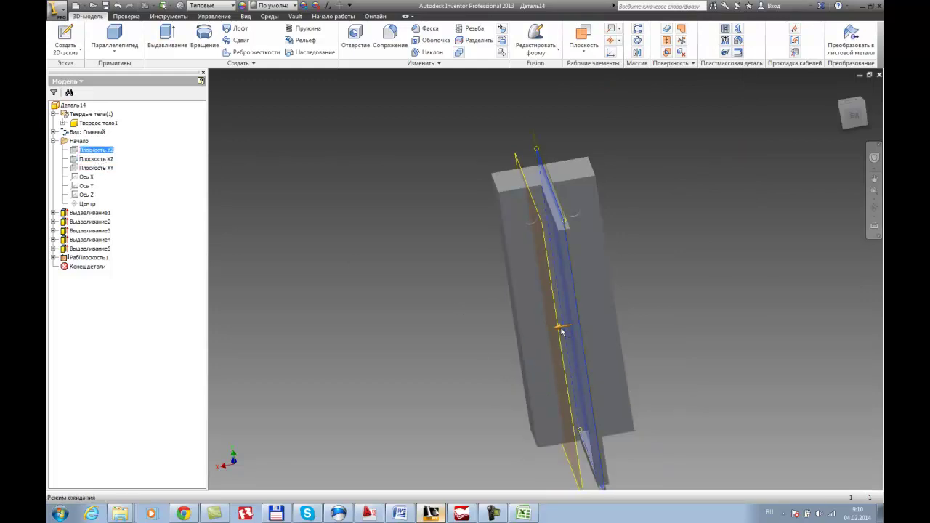
pyautogui.moveTo(559, 328); pyautogui.dragTo(577, 329)
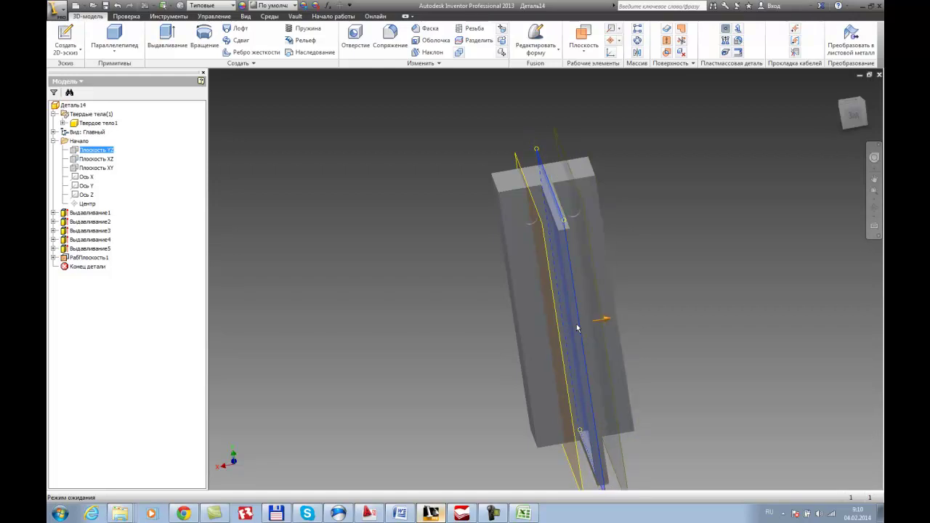
pyautogui.press('Return')
pyautogui.moveTo(686, 259)
pyautogui.keyDown('shift'); pyautogui.mouseDown(button='middle')
pyautogui.moveTo(716, 244)
pyautogui.moveTo(702, 251)
pyautogui.mouseUp(button='middle'); pyautogui.keyUp('shift')
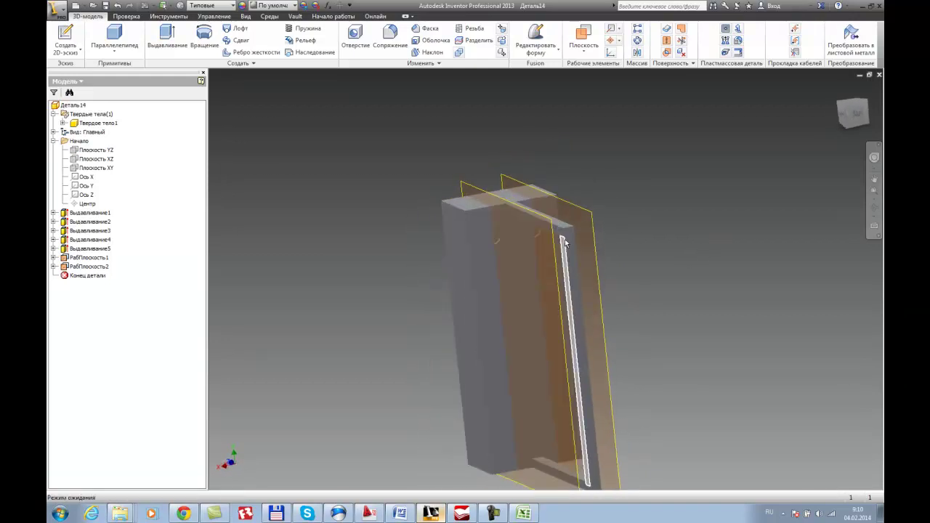
pyautogui.click(53, 141)
pyautogui.click(53, 114)
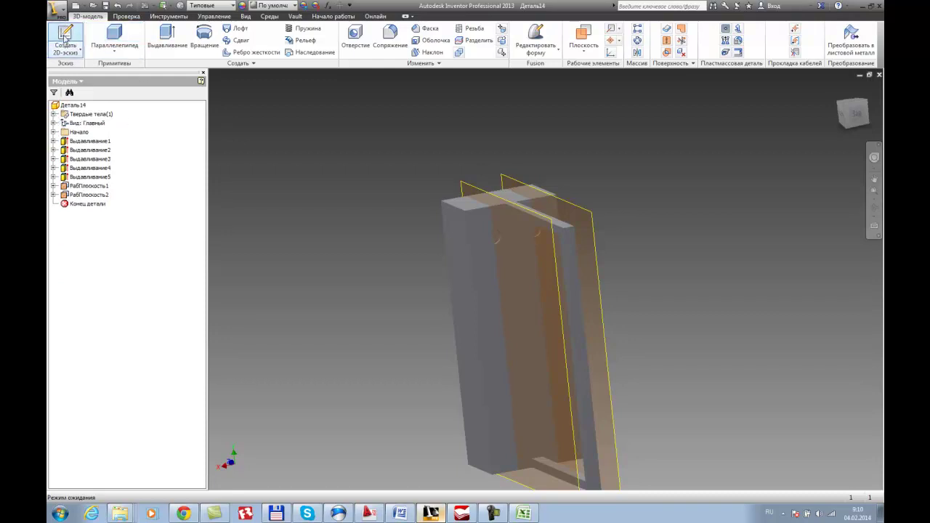
# Start a 2D sketch on one of the offset work planes and project the circular edge of the upper port recess into it.
pyautogui.click(65, 37)
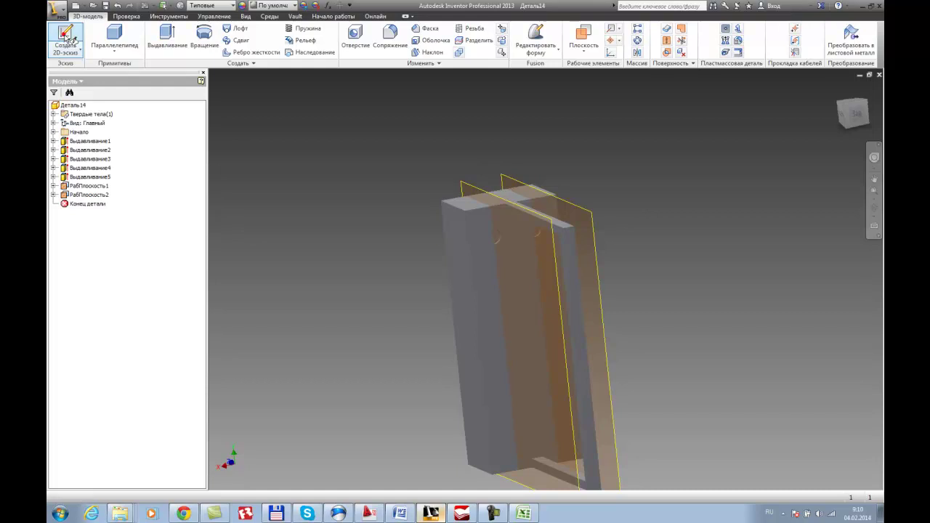
pyautogui.click(567, 373)
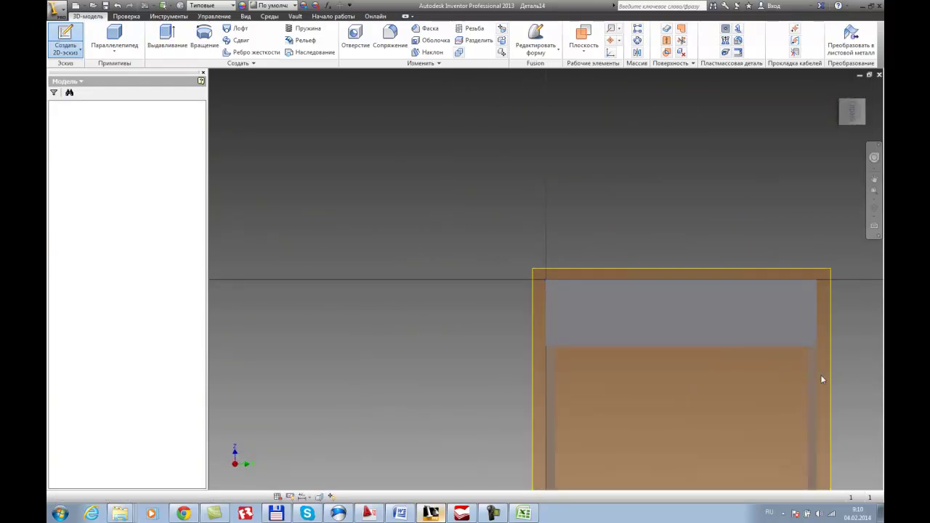
pyautogui.moveTo(679, 222)
pyautogui.keyDown('shift'); pyautogui.mouseDown(button='middle')
pyautogui.moveTo(616, 271)
pyautogui.moveTo(504, 243)
pyautogui.moveTo(461, 281)
pyautogui.moveTo(447, 281)
pyautogui.moveTo(440, 261)
pyautogui.mouseUp(button='middle'); pyautogui.keyUp('shift')
pyautogui.scroll(3, 440, 253)
pyautogui.scroll(-2, 440, 252)
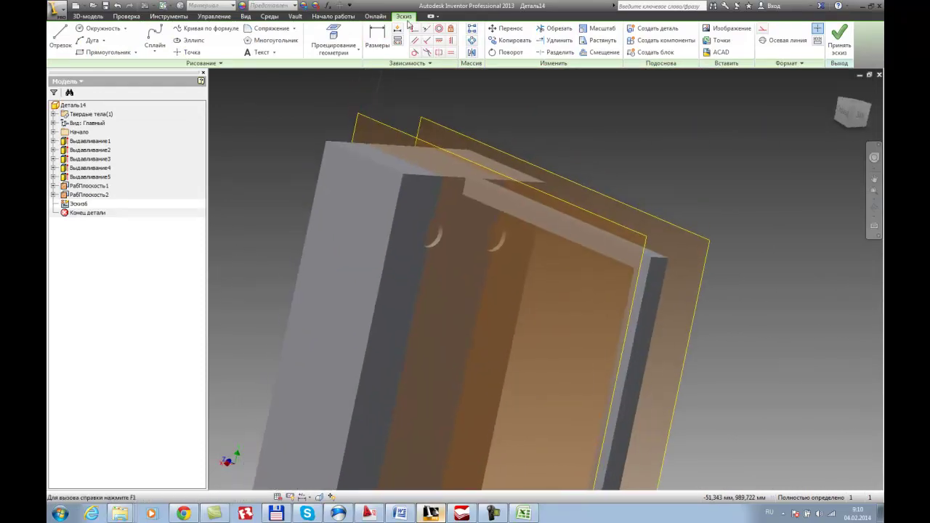
pyautogui.press('p')
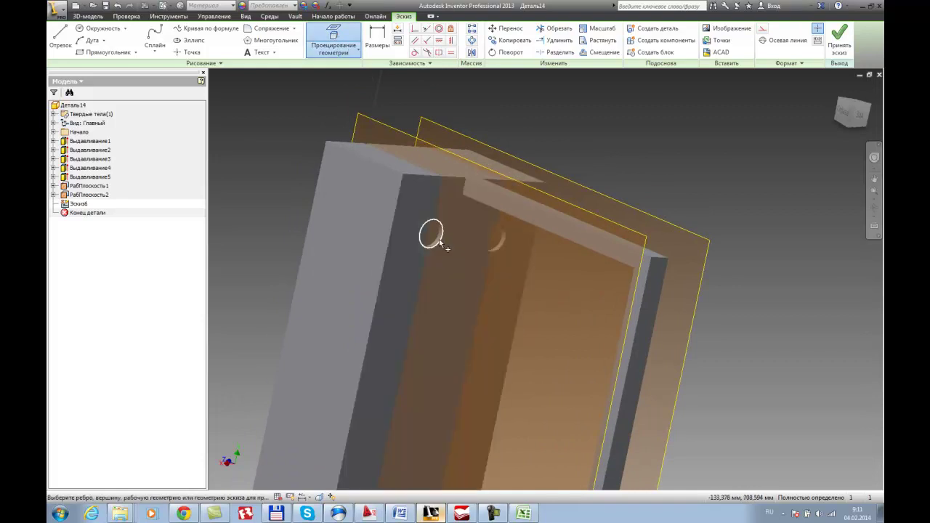
pyautogui.click(440, 238)
pyautogui.keyDown('shift'); pyautogui.moveTo(470, 308); pyautogui.dragTo(502, 300, button='middle'); pyautogui.keyUp('shift')
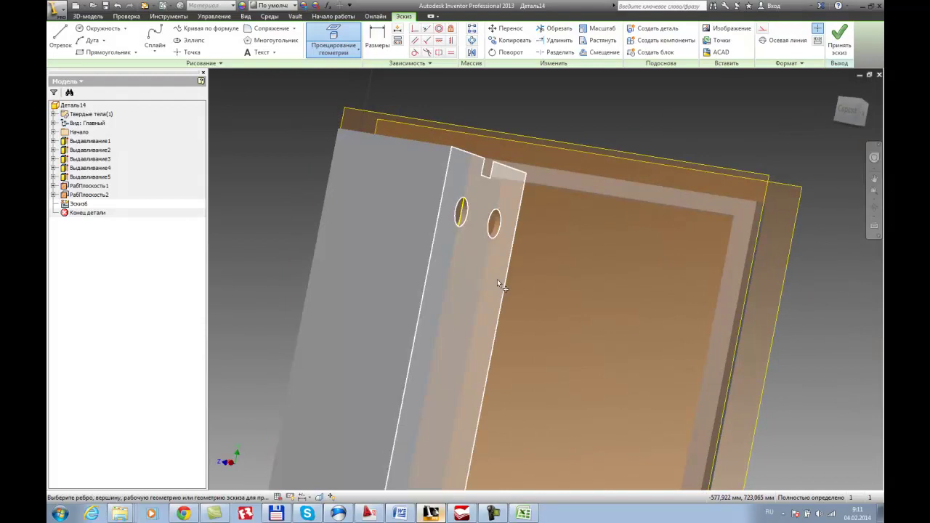
pyautogui.moveTo(494, 263); pyautogui.dragTo(494, 332, button='middle')
# Sketch a 70 mm line outward from the middle of the projected port edge, continued by a perpendicular 138 mm segment running upward.
pyautogui.click(61, 46)
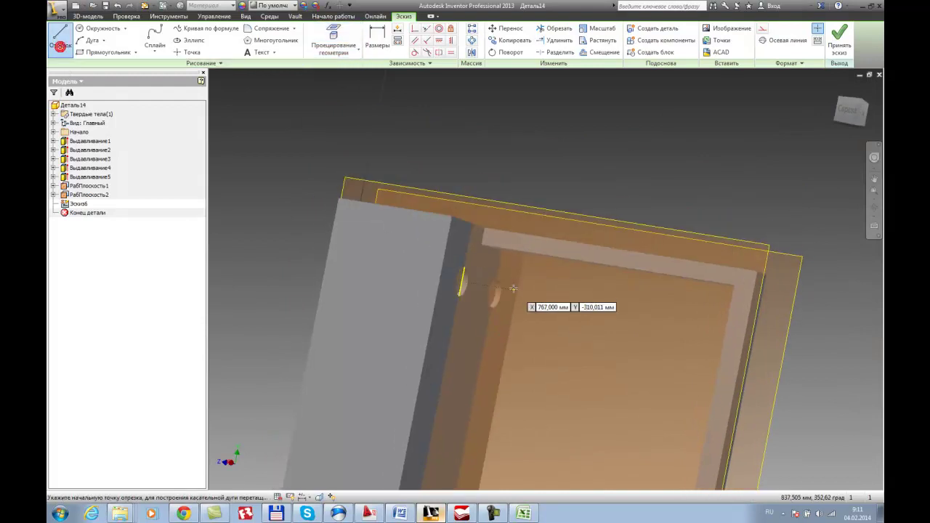
pyautogui.click(462, 282)
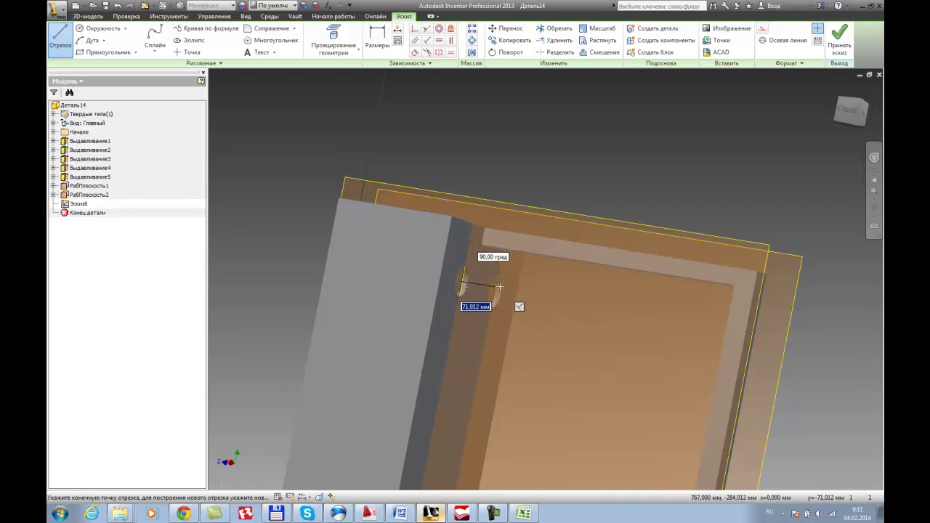
pyautogui.write('70')
pyautogui.press('Return')
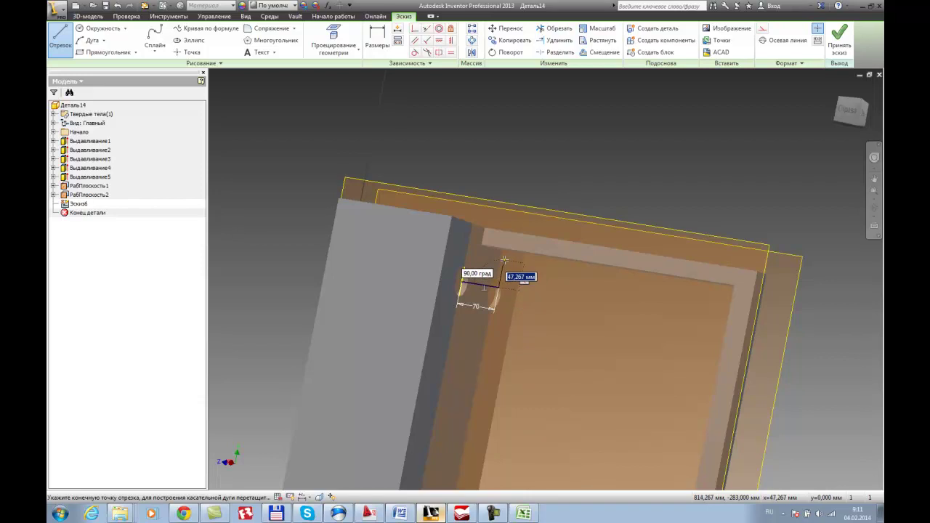
pyautogui.write('1')
pyautogui.write('7')
pyautogui.press('Return')
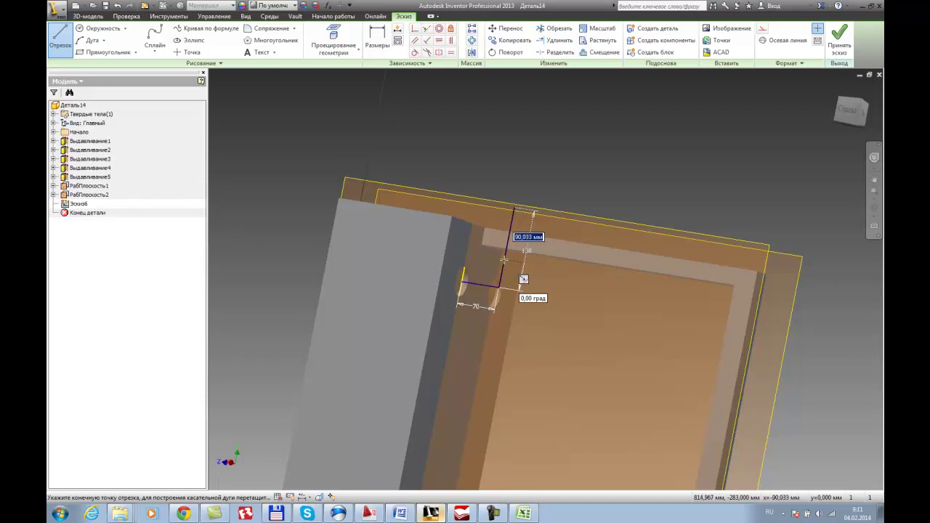
pyautogui.scroll(4, 509, 260)
pyautogui.press('Escape')
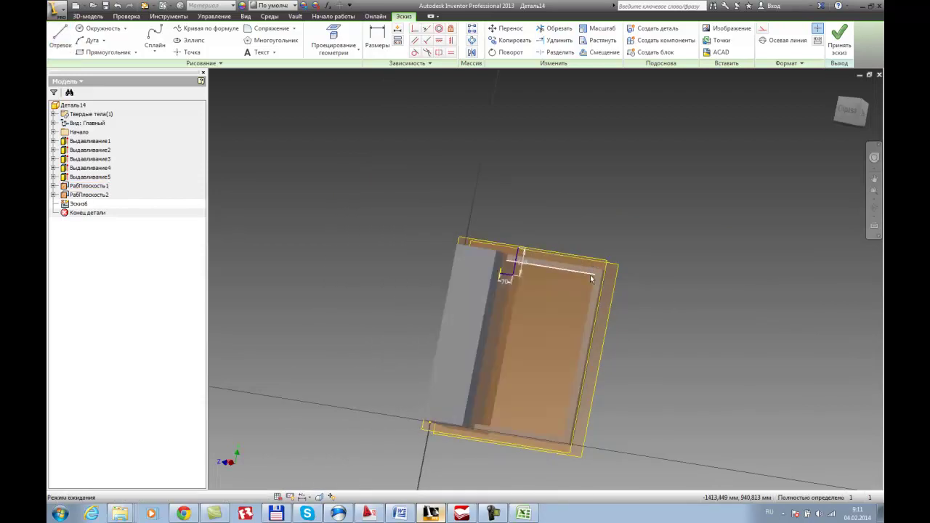
pyautogui.keyDown('shift'); pyautogui.moveTo(583, 285); pyautogui.dragTo(586, 292, button='middle'); pyautogui.keyUp('shift')
pyautogui.press('Escape')
pyautogui.scroll(-4, 519, 283)
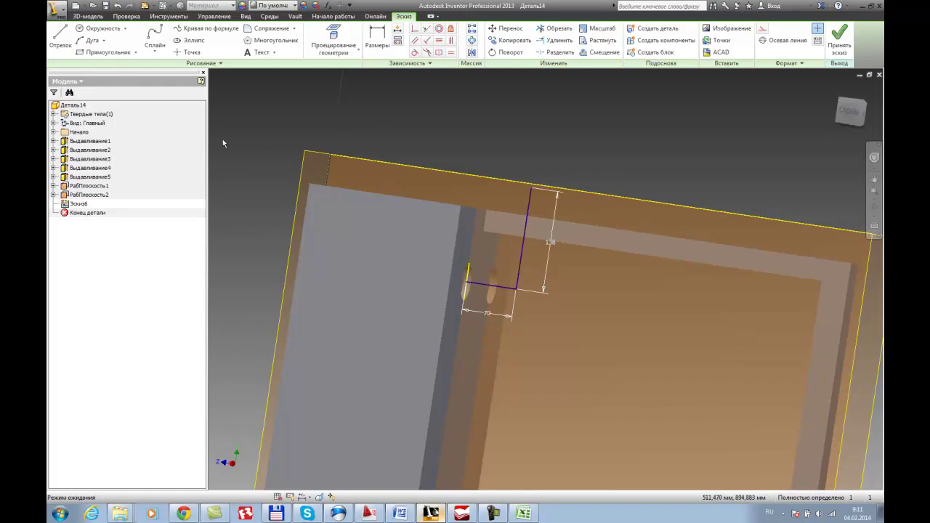
pyautogui.click(92, 42)
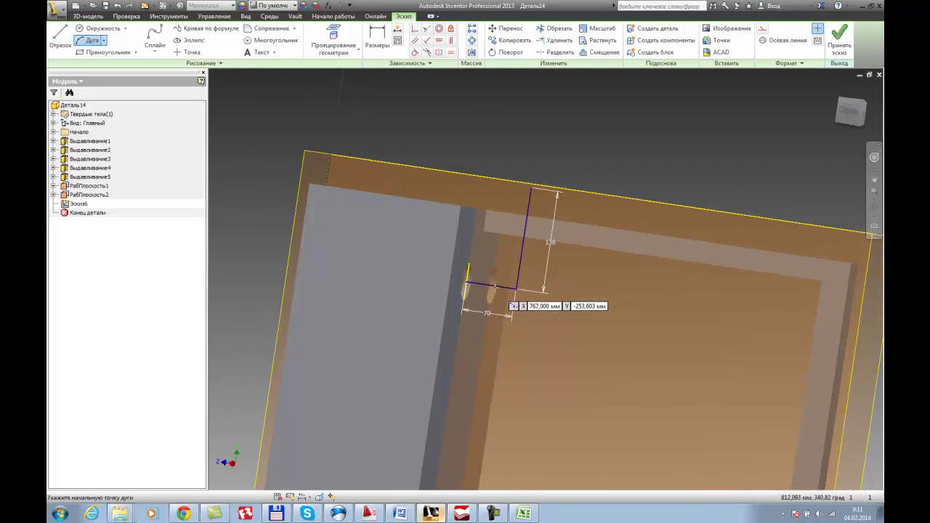
pyautogui.click(490, 285)
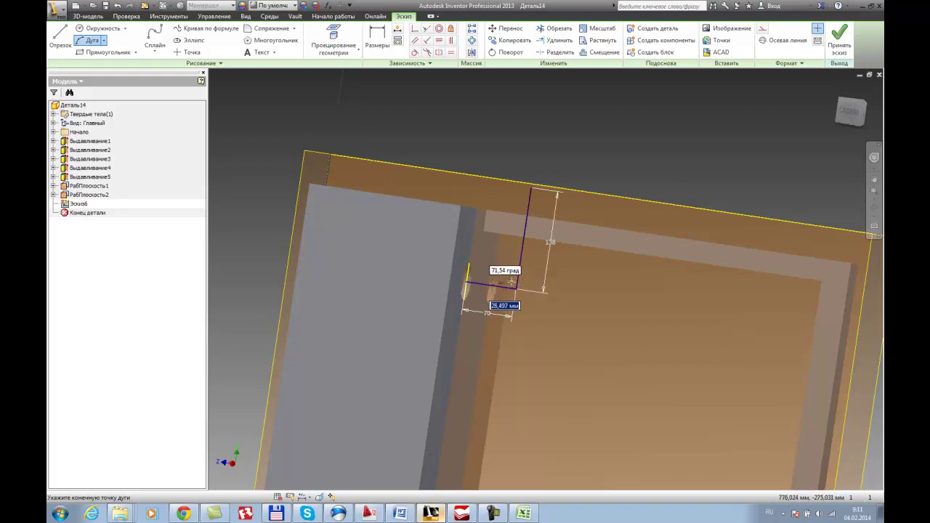
pyautogui.scroll(-2, 511, 281)
pyautogui.scroll(5, 511, 281)
pyautogui.click(507, 280)
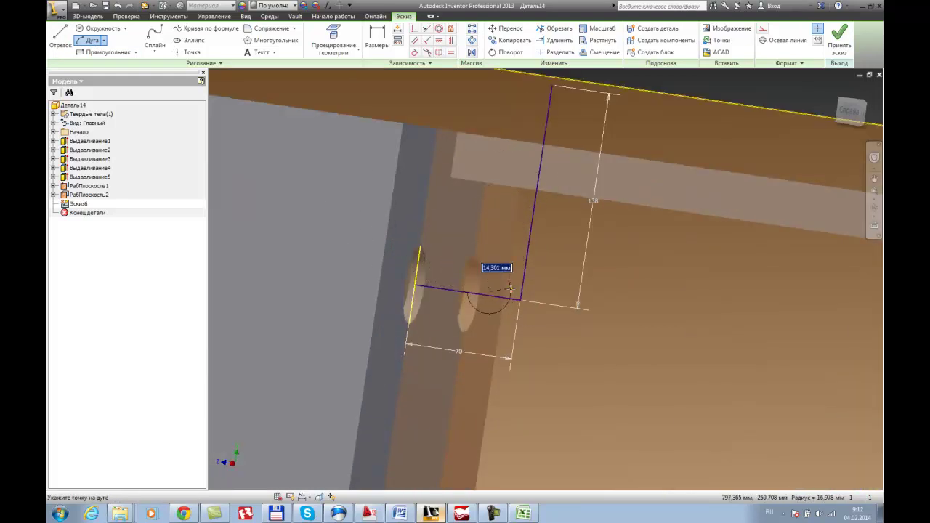
pyautogui.press('Escape')
# Draw a three-point arc of about 33 mm radius between the 70 mm and 138 mm lines, rounding their corner.
pyautogui.press('a')
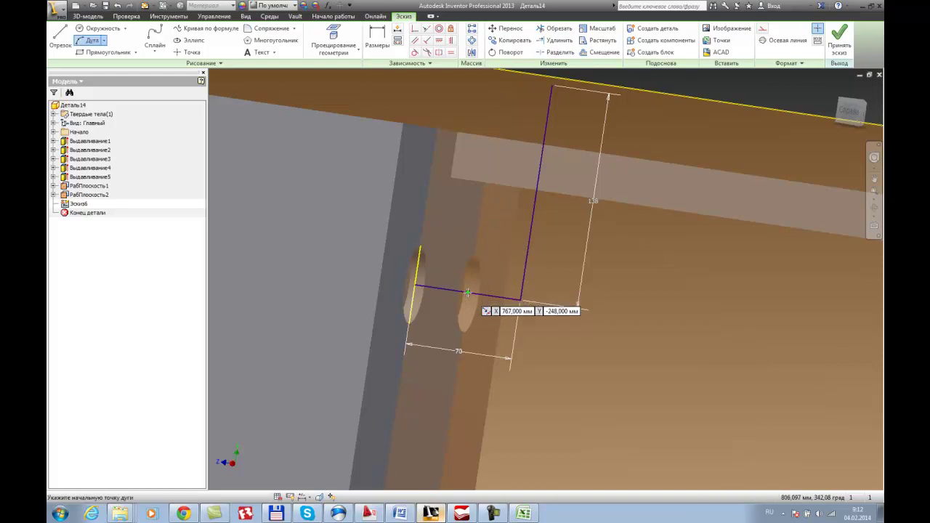
pyautogui.click(465, 292)
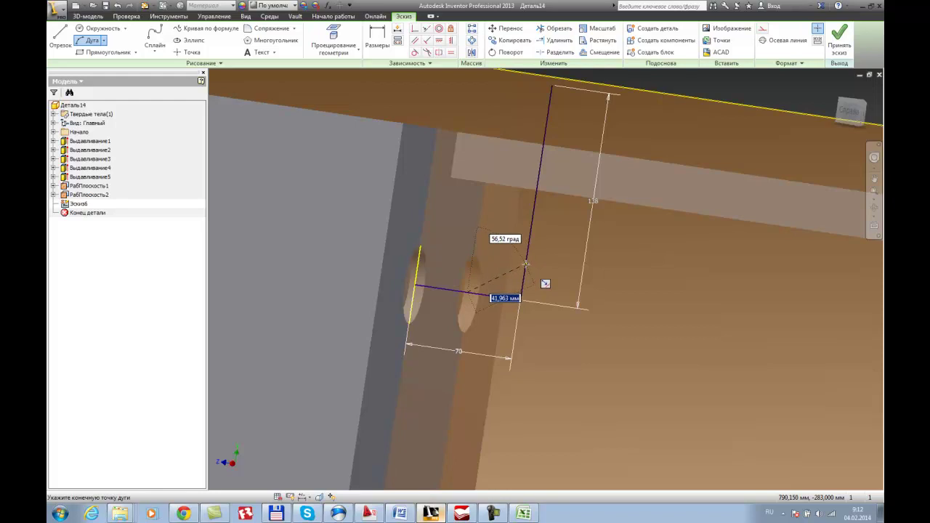
pyautogui.scroll(-3, 527, 258)
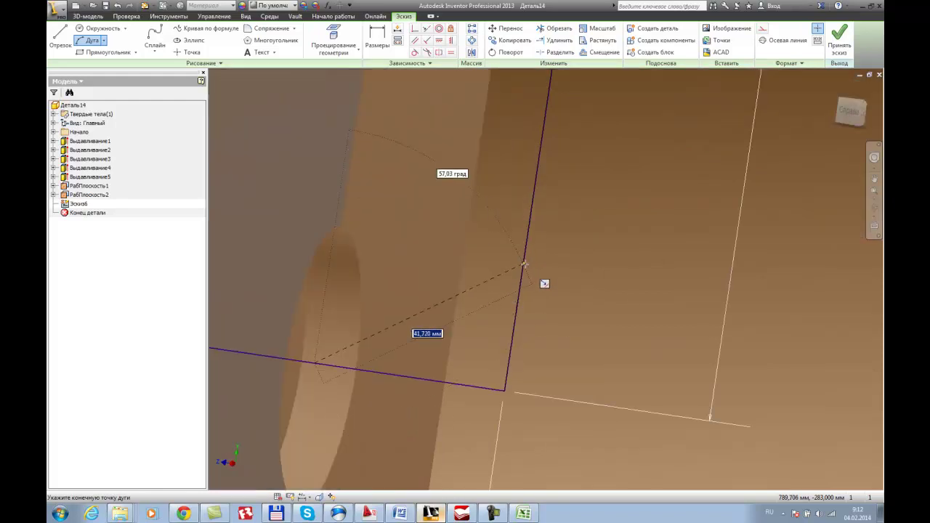
pyautogui.click(850, 114)
pyautogui.scroll(-5, 476, 207)
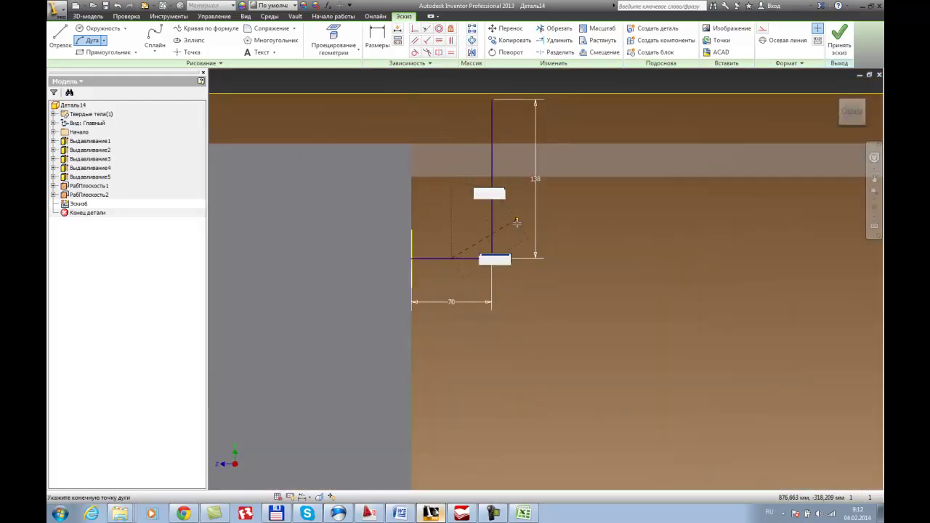
pyautogui.click(469, 218)
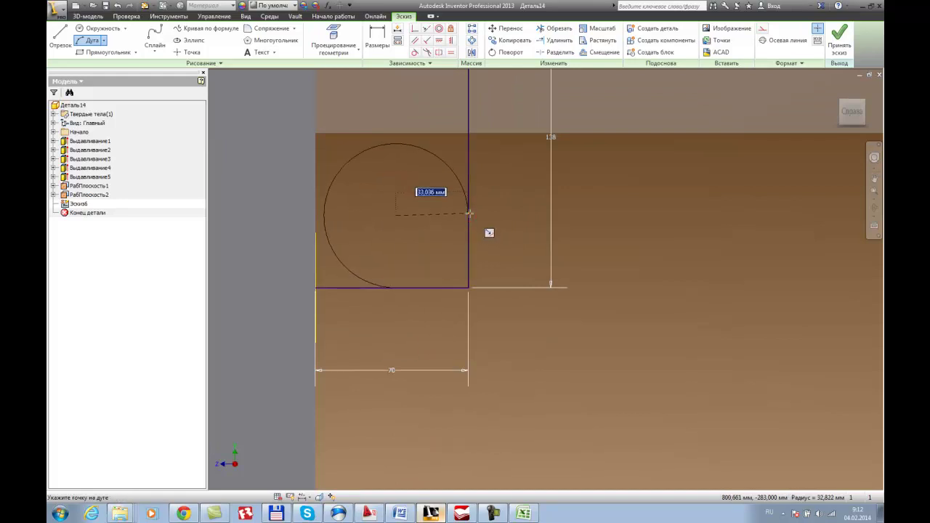
pyautogui.click(453, 262)
pyautogui.press('Escape')
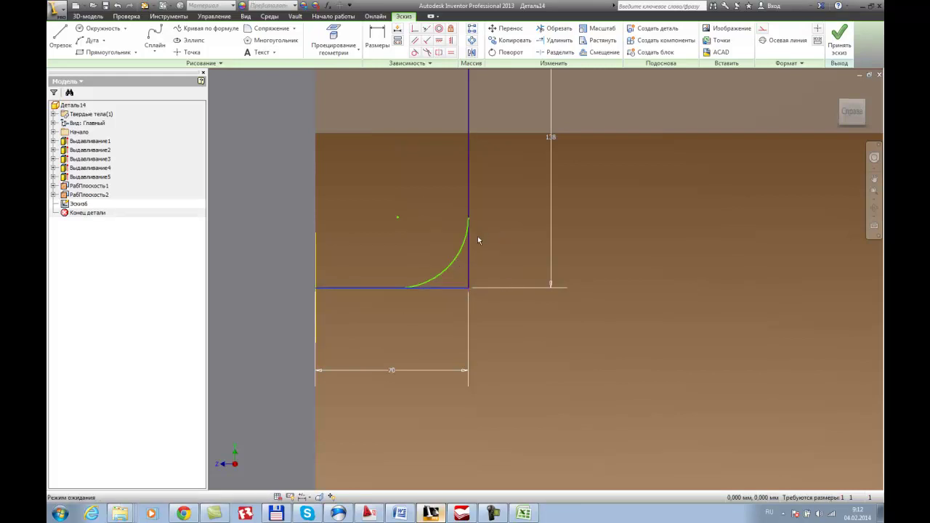
# Draw straight lines from the arc's upper end to the vertical line's top endpoint and from its lower end to the projected hole edge.
pyautogui.scroll(-2, 508, 243)
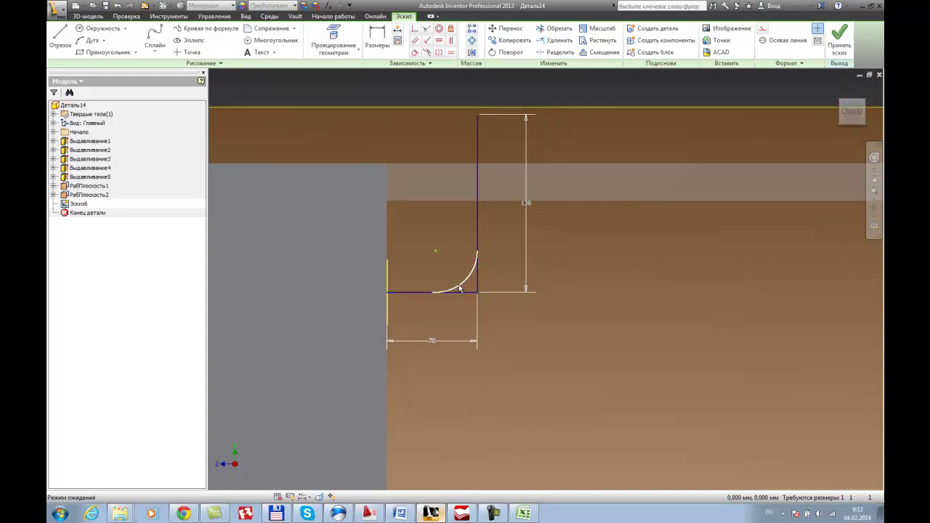
pyautogui.click(58, 40)
pyautogui.click(476, 251)
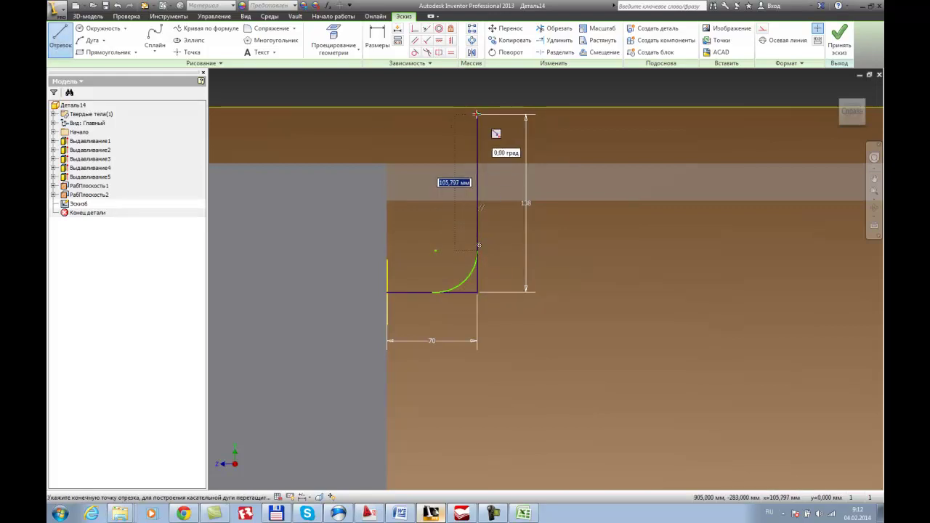
pyautogui.doubleClick(476, 114)
pyautogui.click(432, 292)
pyautogui.click(387, 291)
pyautogui.press('Escape')
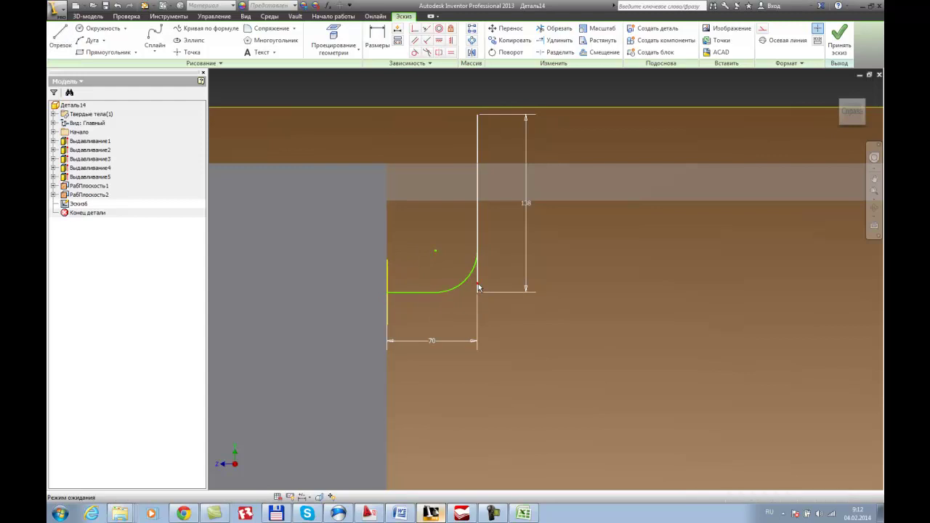
# Remove the leftover original straight lines at the rounded corner and finish the sketch.
pyautogui.scroll(-2, 507, 282)
pyautogui.moveTo(508, 282)
pyautogui.keyDown('shift'); pyautogui.mouseDown(button='middle')
pyautogui.moveTo(494, 303)
pyautogui.moveTo(513, 299)
pyautogui.moveTo(522, 271)
pyautogui.mouseUp(button='middle'); pyautogui.keyUp('shift')
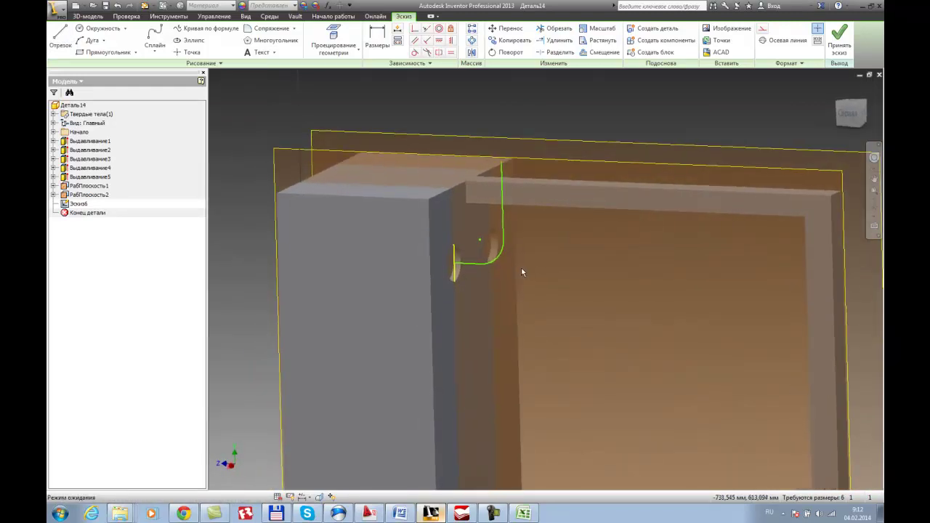
pyautogui.scroll(-2, 540, 301)
pyautogui.keyDown('shift'); pyautogui.moveTo(542, 306); pyautogui.dragTo(505, 313, button='middle'); pyautogui.keyUp('shift')
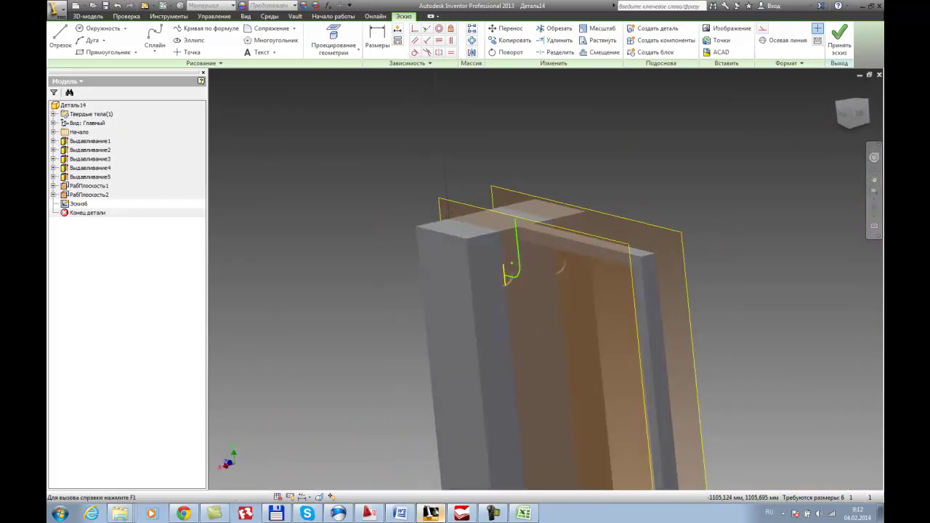
pyautogui.click(839, 37)
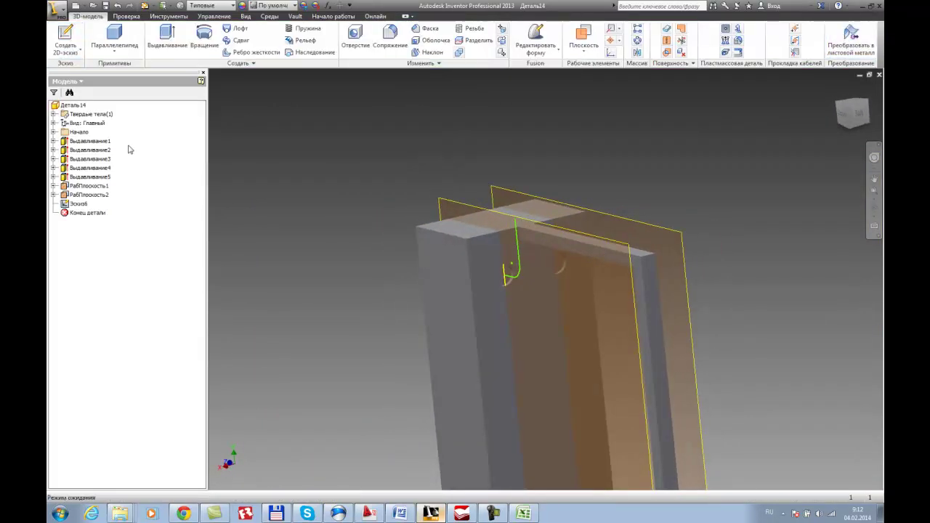
# Create a 2D sketch on РабПлоскость2 and project the nearby round hole's edge into it.
pyautogui.click(73, 37)
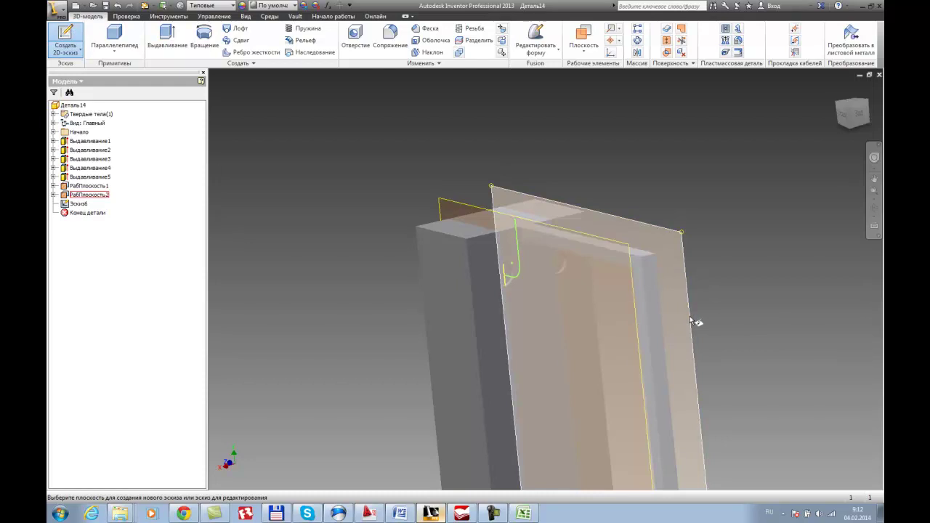
pyautogui.click(690, 316)
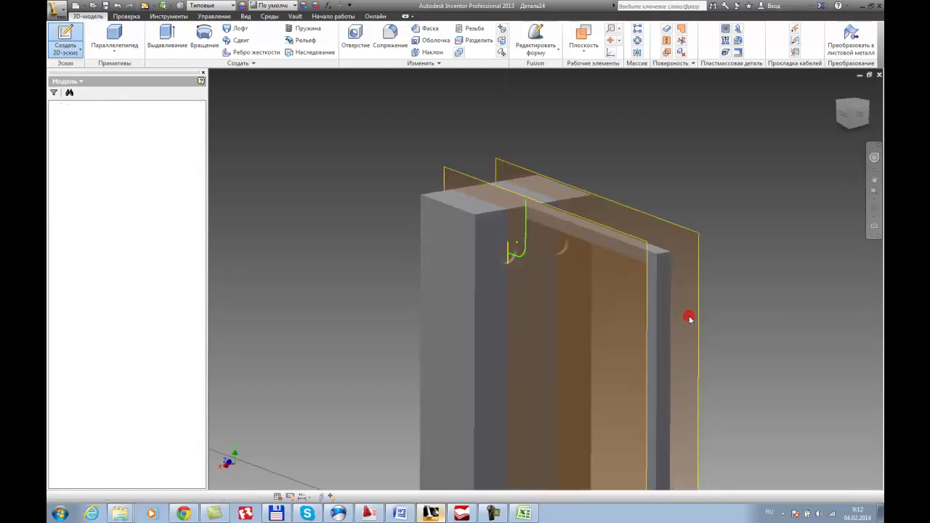
pyautogui.moveTo(783, 326)
pyautogui.keyDown('shift'); pyautogui.mouseDown(button='middle')
pyautogui.moveTo(736, 209)
pyautogui.moveTo(714, 222)
pyautogui.moveTo(712, 270)
pyautogui.moveTo(705, 263)
pyautogui.moveTo(722, 257)
pyautogui.moveTo(712, 266)
pyautogui.mouseUp(button='middle'); pyautogui.keyUp('shift')
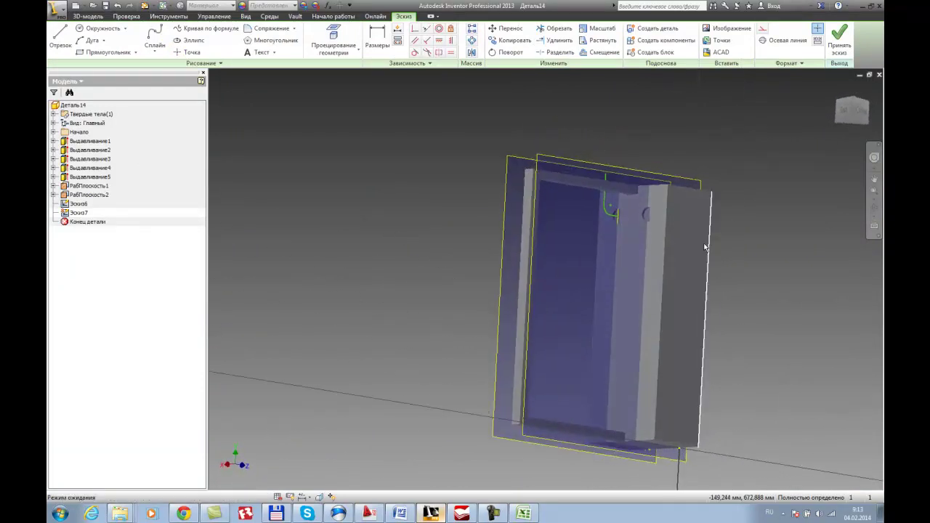
pyautogui.scroll(4, 698, 276)
pyautogui.keyDown('shift'); pyautogui.moveTo(639, 259); pyautogui.dragTo(408, 162, button='middle'); pyautogui.keyUp('shift')
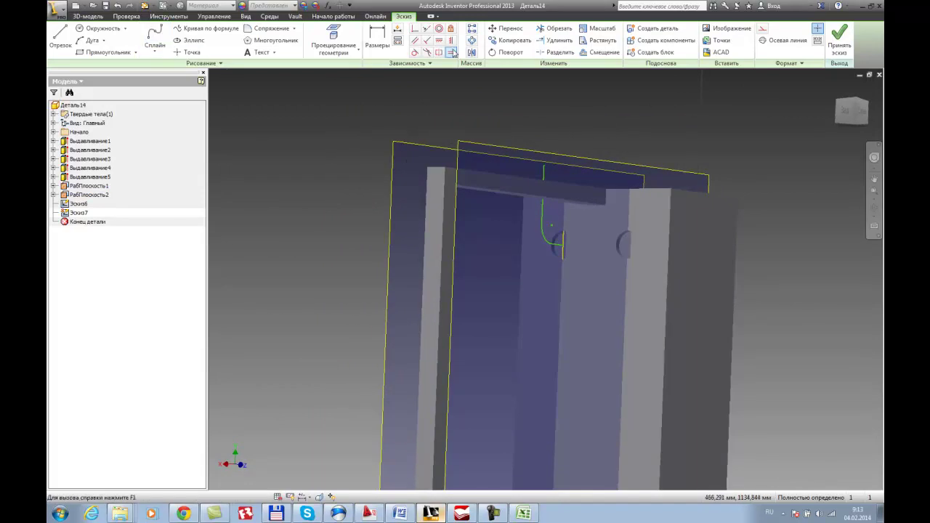
pyautogui.click(333, 36)
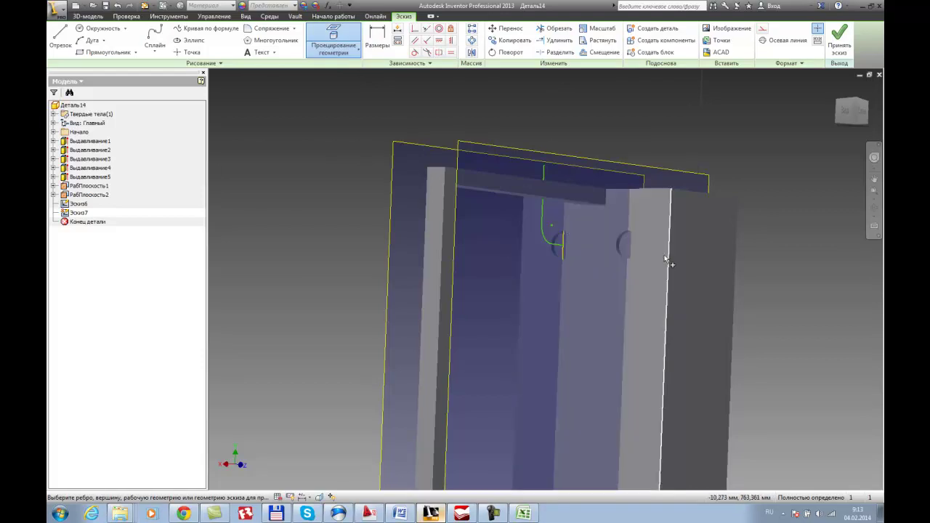
pyautogui.click(638, 250)
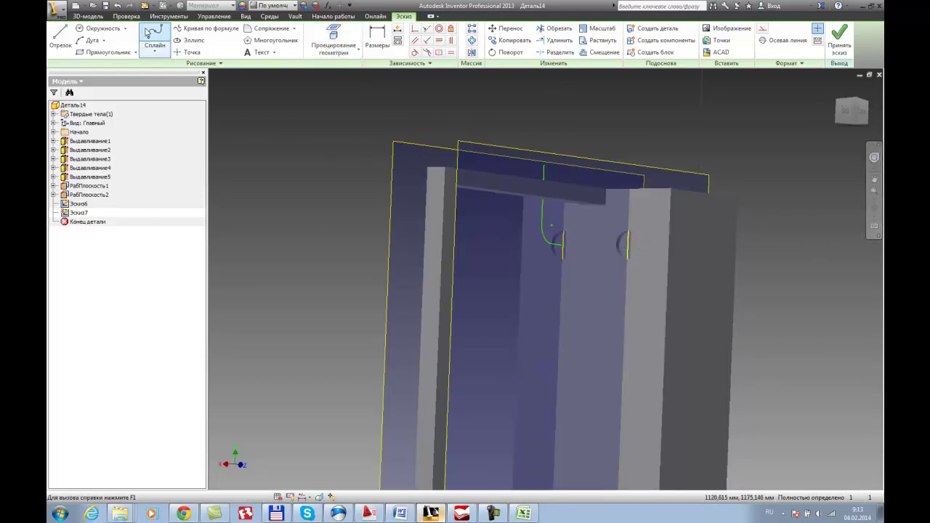
# Draw a 70 mm horizontal line from the midpoint of the projected hole edge towards the cabinet's open side.
pyautogui.click(61, 36)
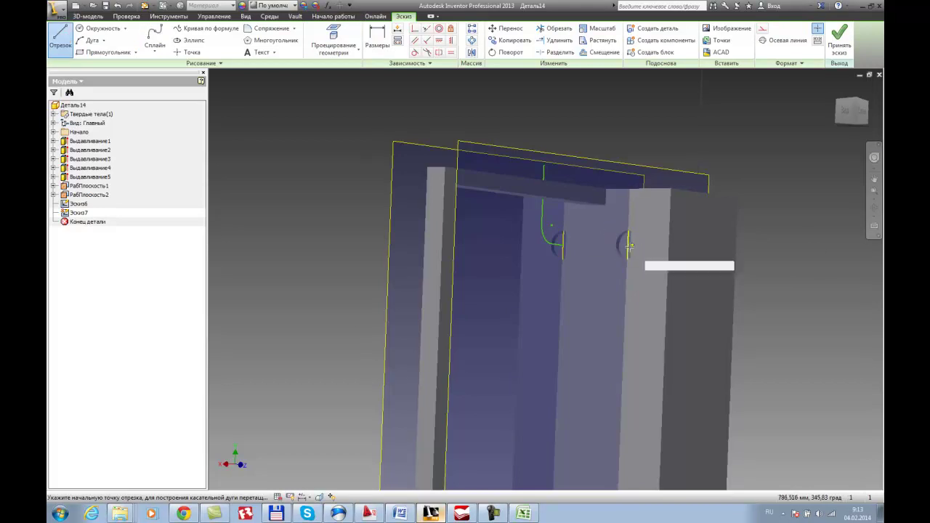
pyautogui.keyDown('shift'); pyautogui.moveTo(626, 244); pyautogui.dragTo(607, 245, button='middle'); pyautogui.keyUp('shift')
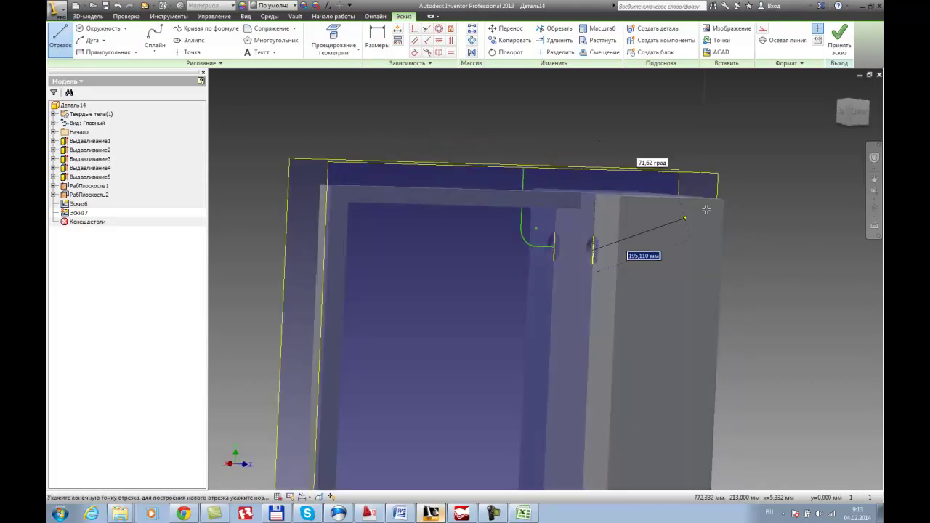
pyautogui.click(858, 115)
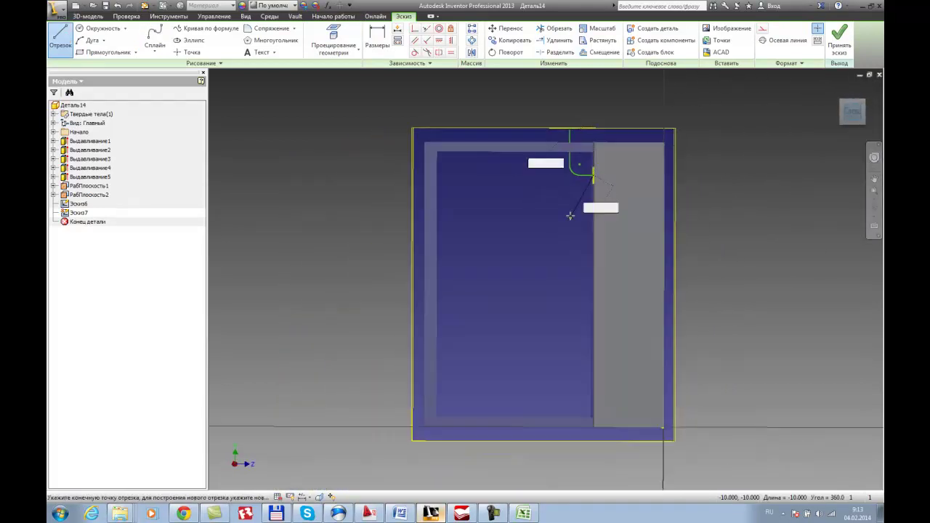
pyautogui.scroll(5, 567, 189)
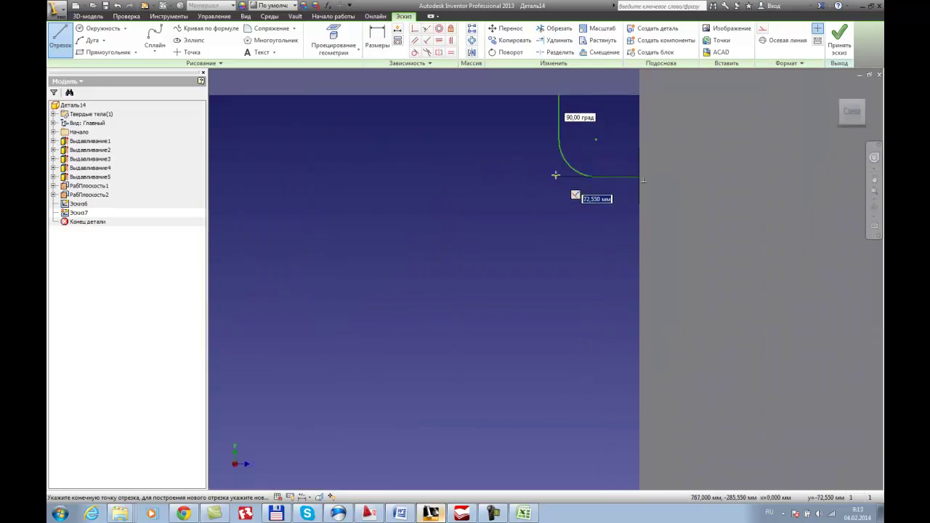
pyautogui.write('7')
pyautogui.click(555, 175)
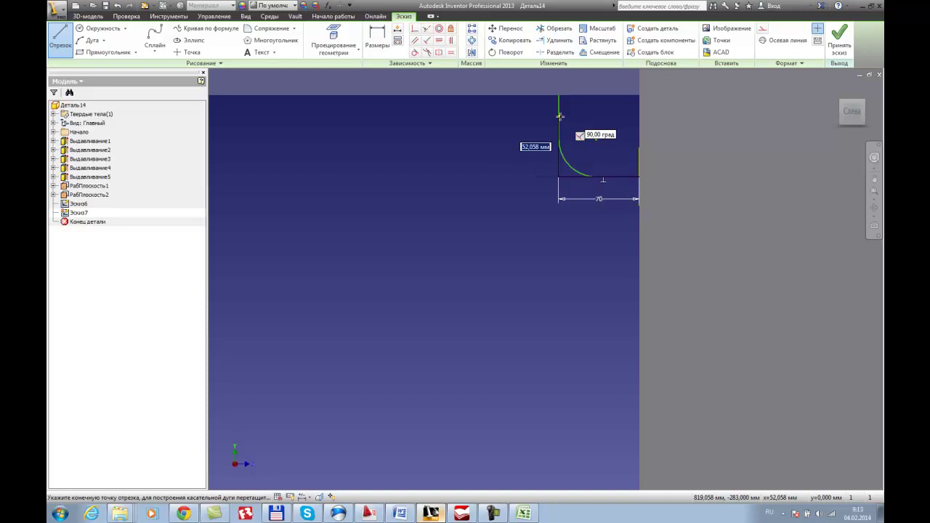
# Draw a 188 mm vertical line upward from the free end of the 70 mm line.
pyautogui.write('9')
pyautogui.write('55-762')
pyautogui.scroll(-5, 559, 117)
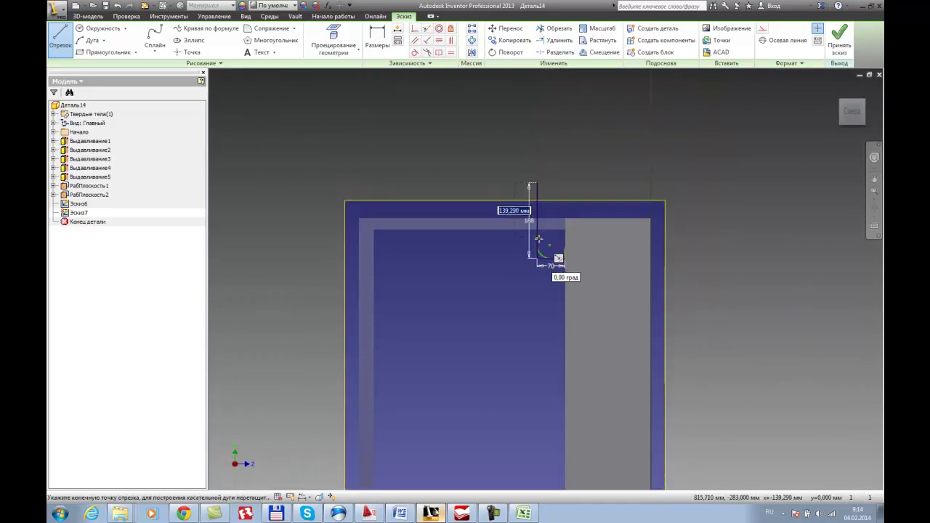
pyautogui.scroll(3, 538, 237)
pyautogui.press('Escape')
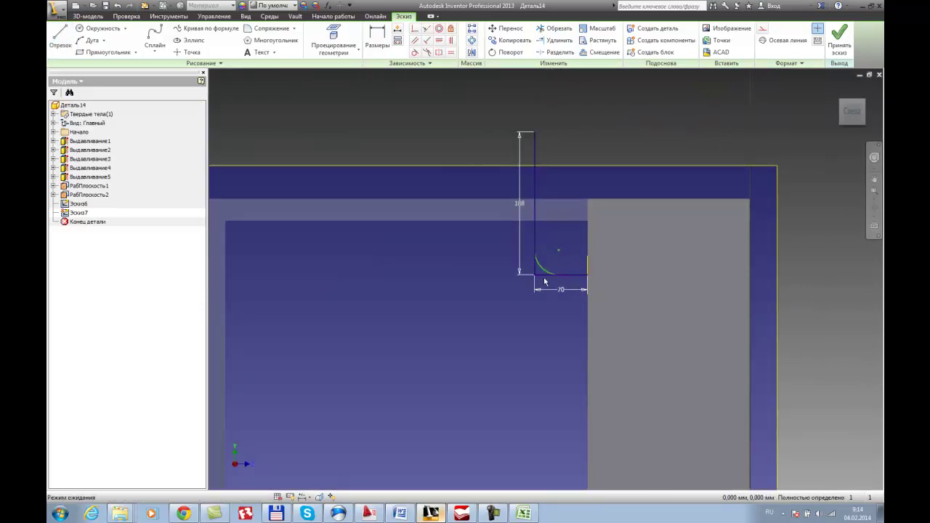
# Try to round the corner between the 70 mm and 188 mm lines with a three-point arc.
pyautogui.scroll(4, 544, 282)
pyautogui.scroll(-2, 542, 266)
pyautogui.click(88, 42)
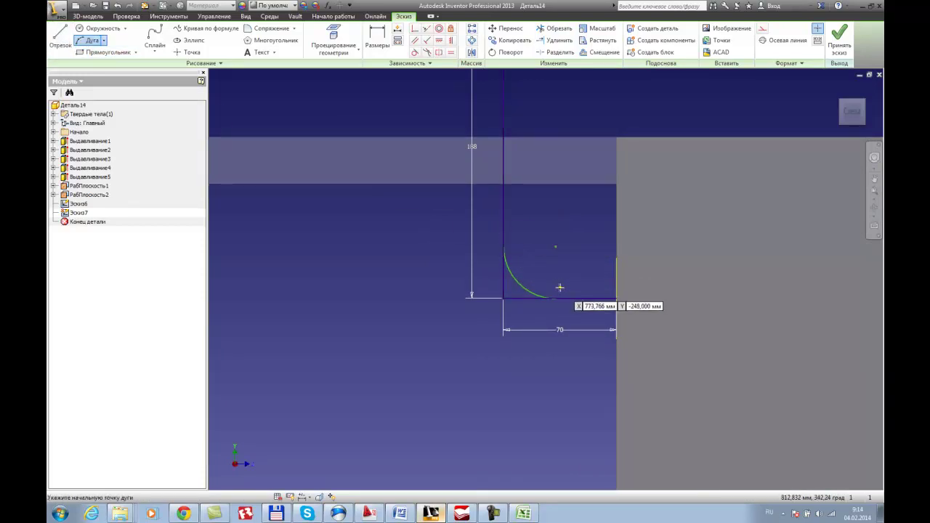
pyautogui.click(560, 297)
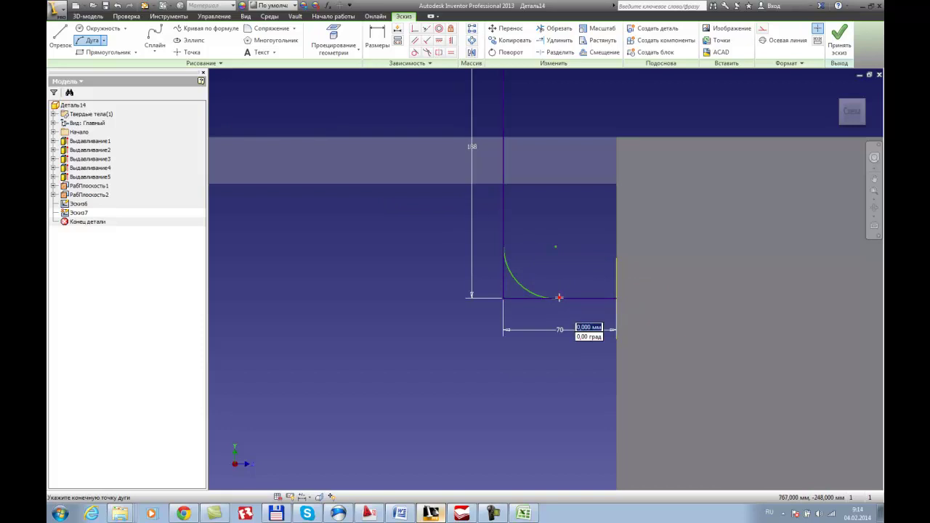
pyautogui.click(503, 244)
pyautogui.scroll(4, 512, 274)
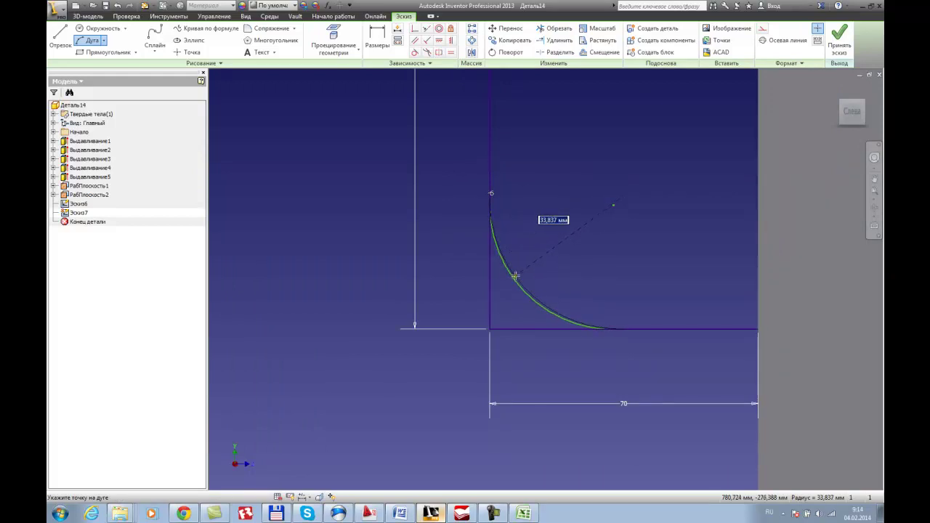
pyautogui.click(525, 267)
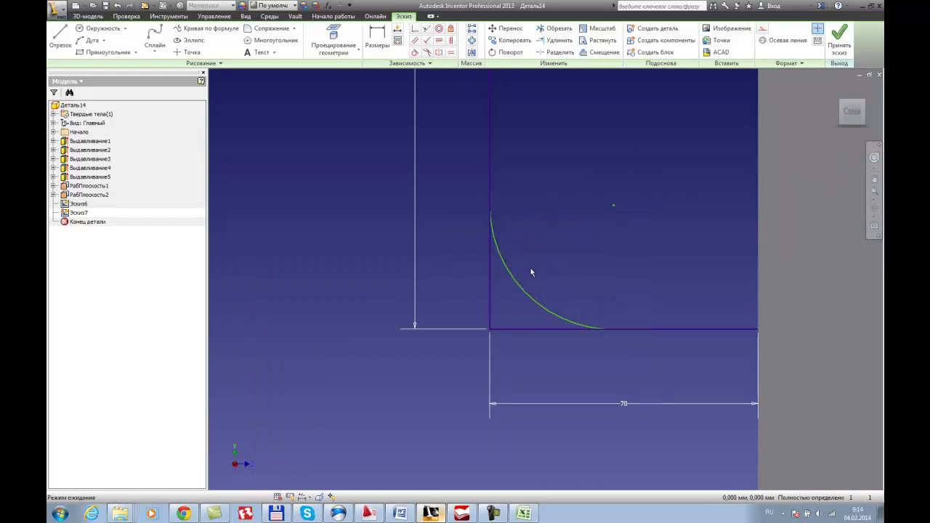
pyautogui.scroll(-4, 538, 273)
pyautogui.keyDown('shift'); pyautogui.moveTo(554, 274); pyautogui.dragTo(567, 272, button='middle'); pyautogui.keyUp('shift')
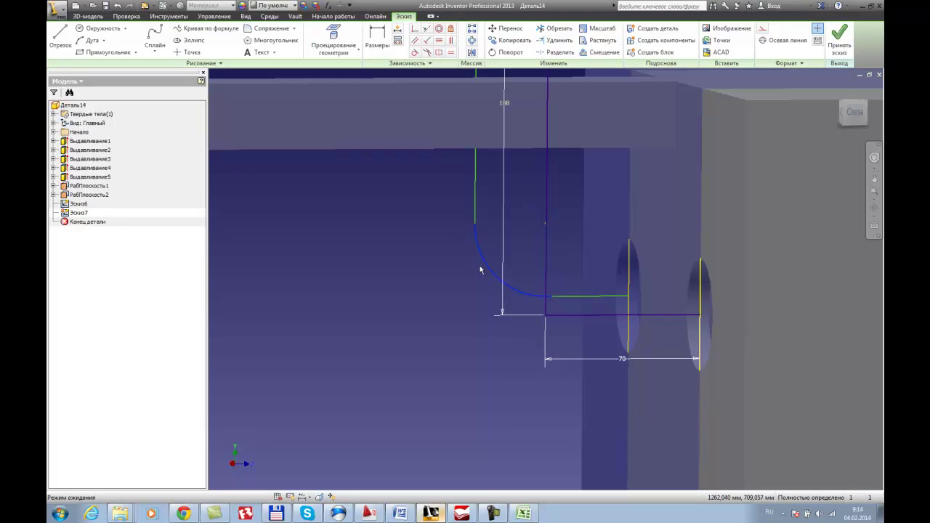
# Project the corner arc of the neighbouring hole's path into the current sketch on РабПлоскость2.
pyautogui.click(349, 35)
pyautogui.click(498, 285)
pyautogui.press('Escape')
pyautogui.press('pageup')
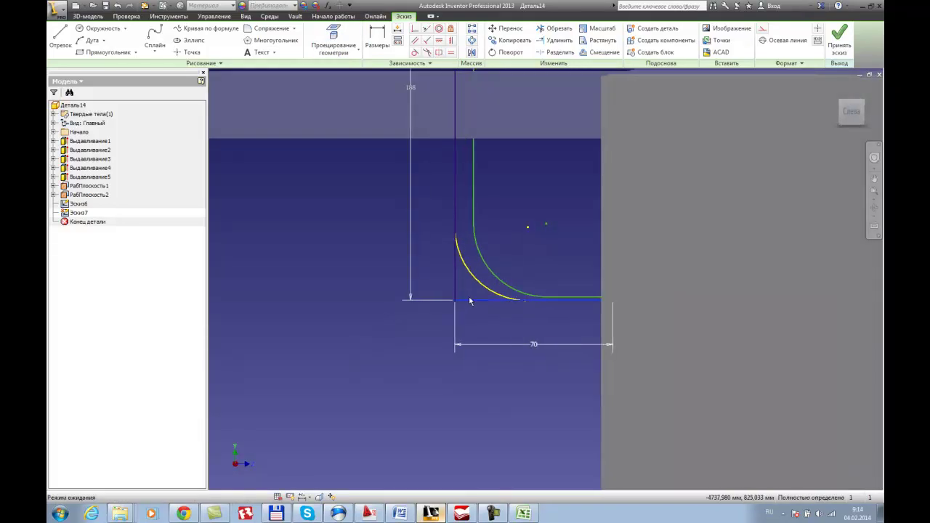
# Replace the 70 mm line with a line from the projected arc's lower end to the midpoint of the hole edge.
pyautogui.scroll(-2, 469, 302)
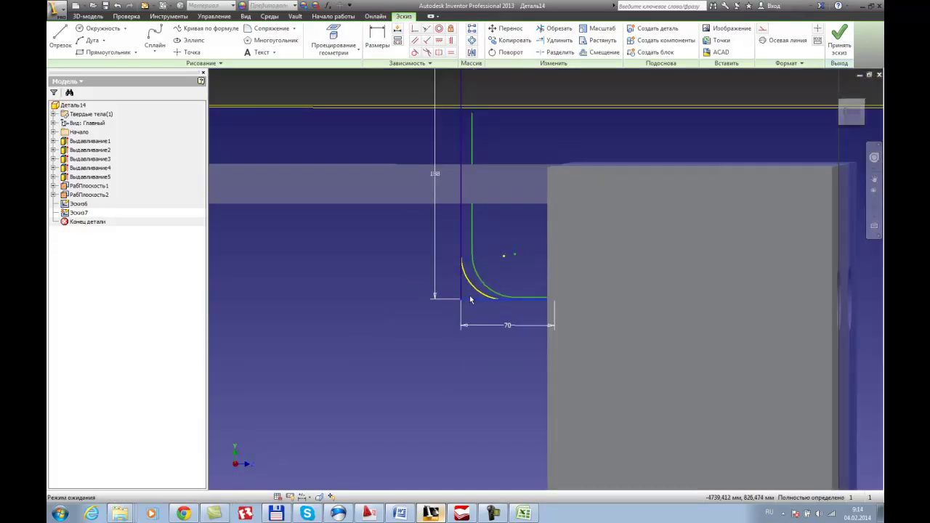
pyautogui.scroll(2, 479, 301)
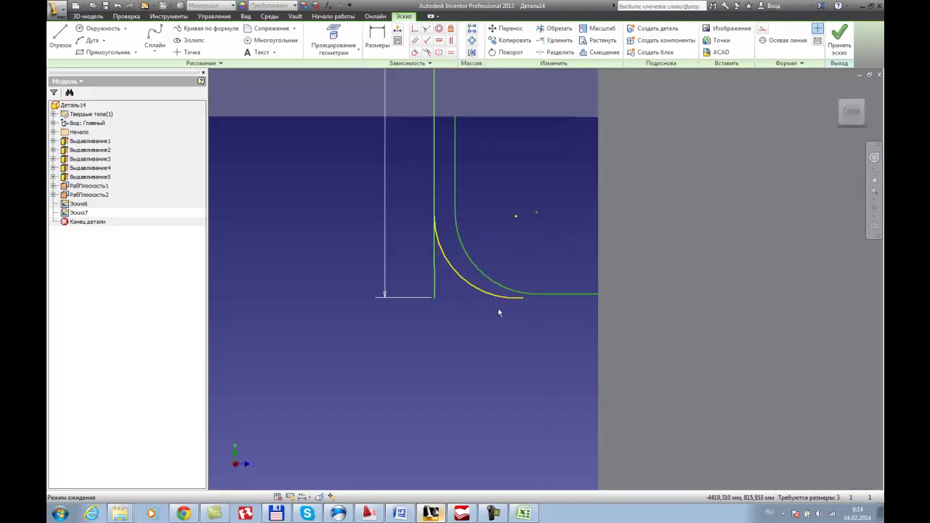
pyautogui.press('F7')
pyautogui.click(61, 37)
pyautogui.click(522, 297)
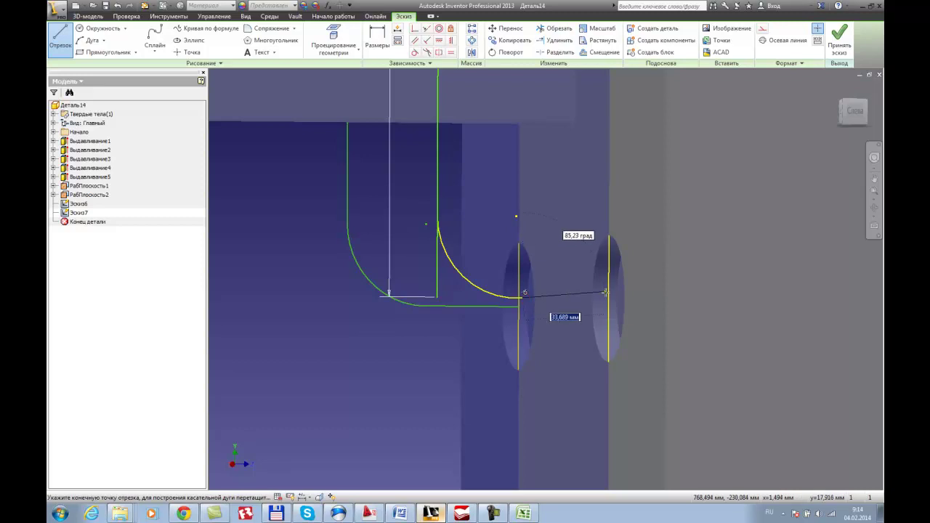
pyautogui.click(608, 297)
pyautogui.press('Escape')
# Draw a vertical line from the upper end of the 188 mm line down to the projected arc's upper end.
pyautogui.moveTo(542, 284)
pyautogui.keyDown('shift'); pyautogui.mouseDown(button='middle')
pyautogui.moveTo(527, 251)
pyautogui.moveTo(540, 281)
pyautogui.moveTo(517, 319)
pyautogui.moveTo(761, 217)
pyautogui.mouseUp(button='middle'); pyautogui.keyUp('shift')
pyautogui.click(852, 110)
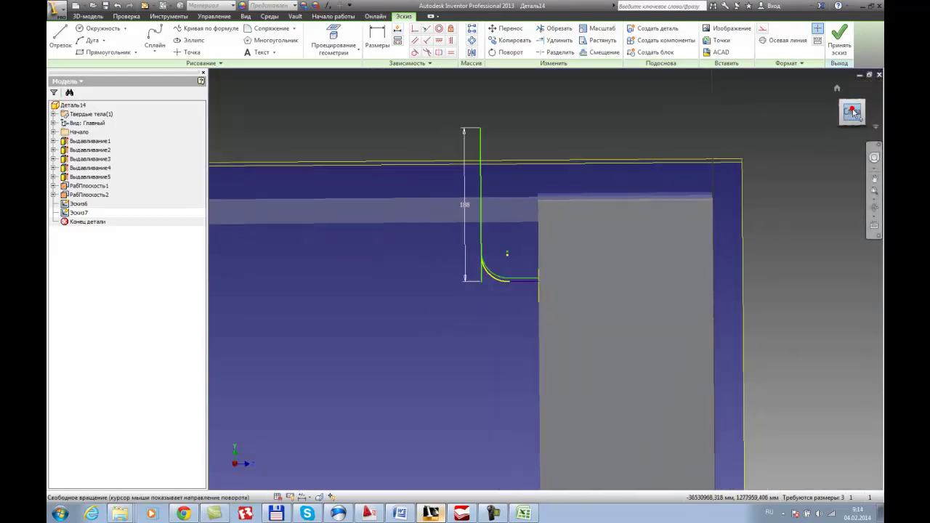
pyautogui.scroll(5, 575, 155)
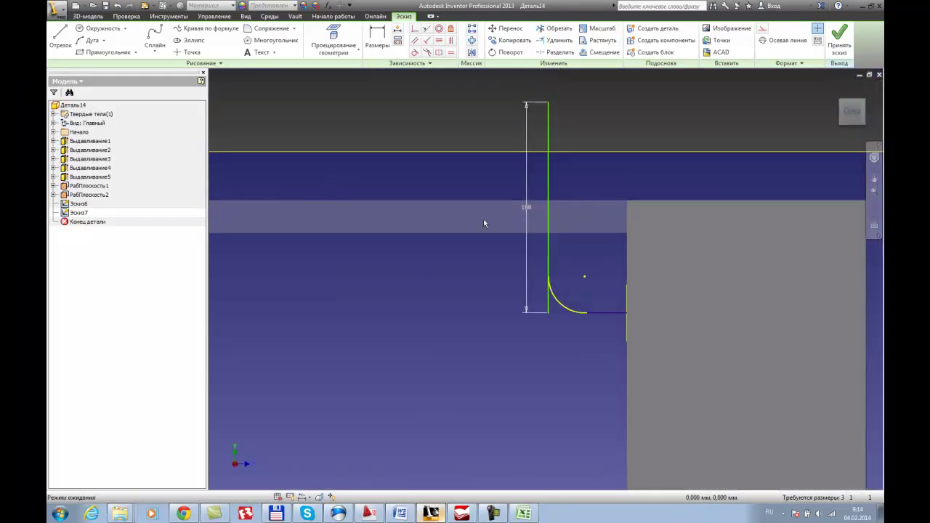
pyautogui.click(61, 38)
pyautogui.click(548, 102)
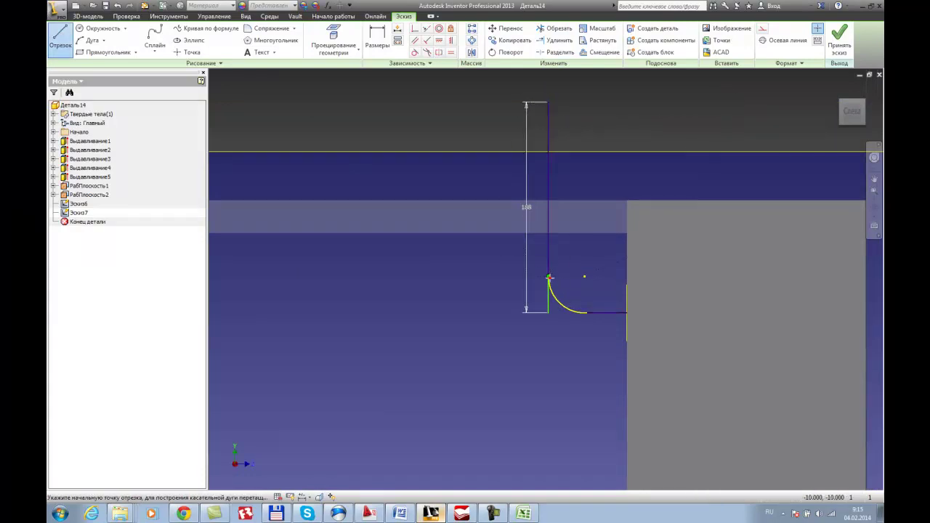
# Delete the original 188 mm vertical line below the new one and finish the sketch.
pyautogui.doubleClick(549, 301)
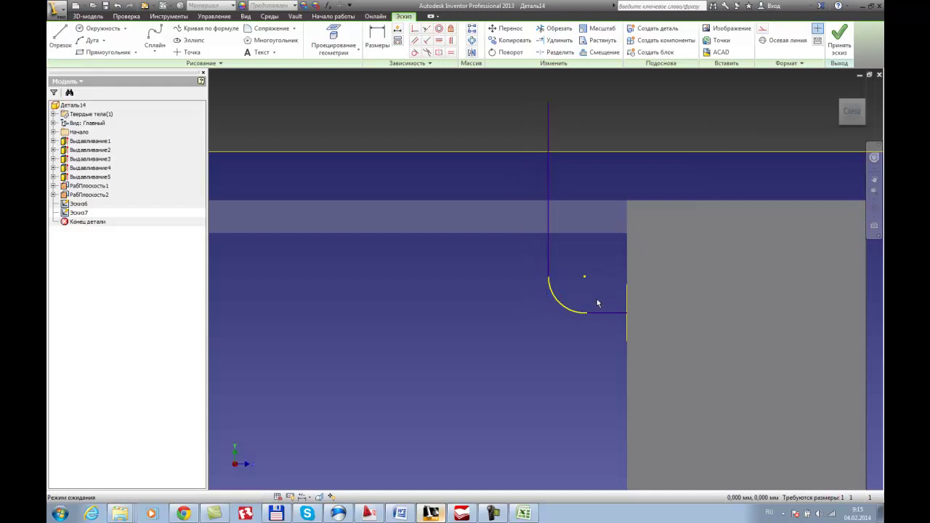
pyautogui.press('F6')
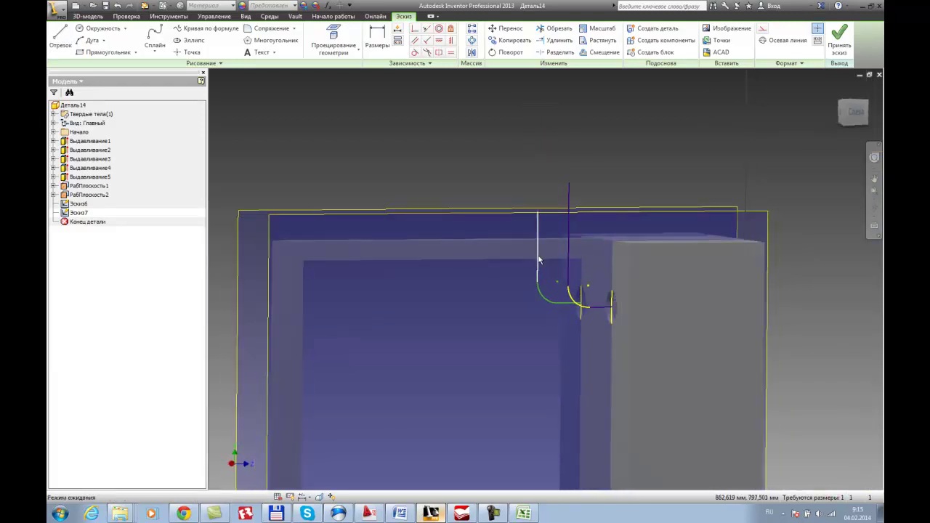
pyautogui.click(839, 40)
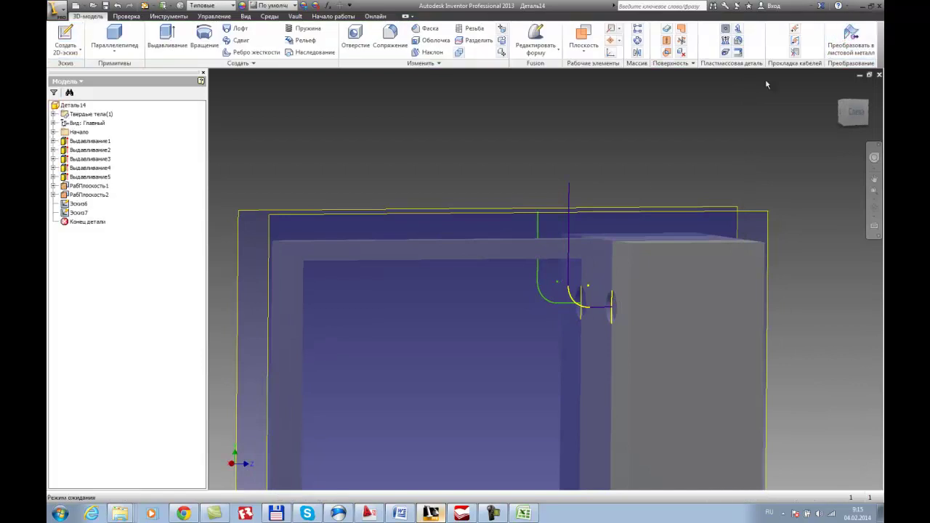
# Open the first hole's path sketch, Эскиз6, for editing.
pyautogui.click(74, 204)
pyautogui.press('pageup')
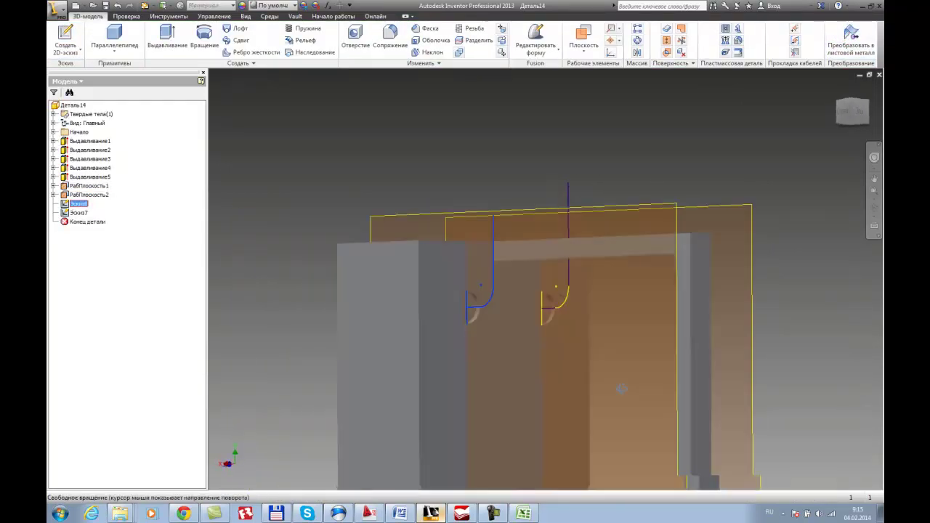
pyautogui.click(76, 207)
pyautogui.doubleClick(72, 206)
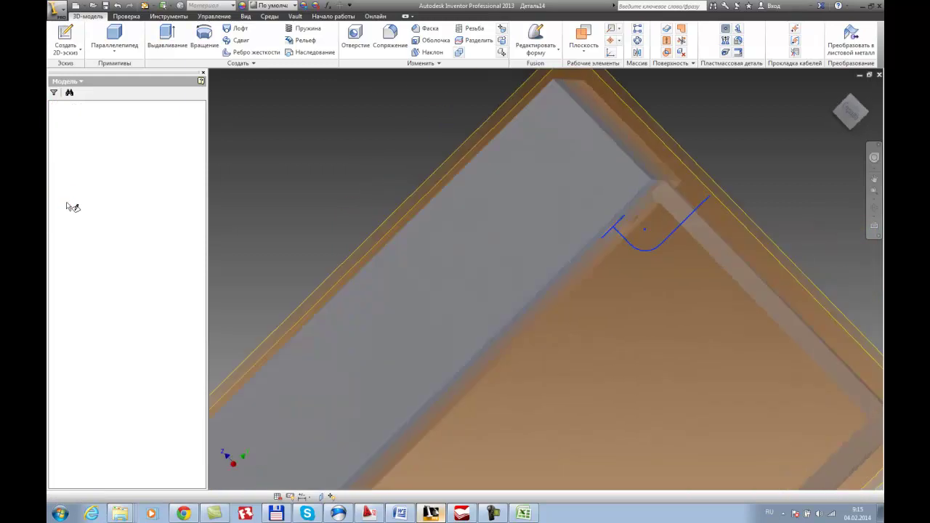
pyautogui.scroll(3, 713, 327)
pyautogui.keyDown('shift'); pyautogui.moveTo(669, 335); pyautogui.dragTo(632, 348, button='middle'); pyautogui.keyUp('shift')
pyautogui.keyDown('shift'); pyautogui.moveTo(727, 305); pyautogui.dragTo(589, 335, button='middle'); pyautogui.keyUp('shift')
pyautogui.scroll(-5, 746, 298)
pyautogui.scroll(-1, 590, 335)
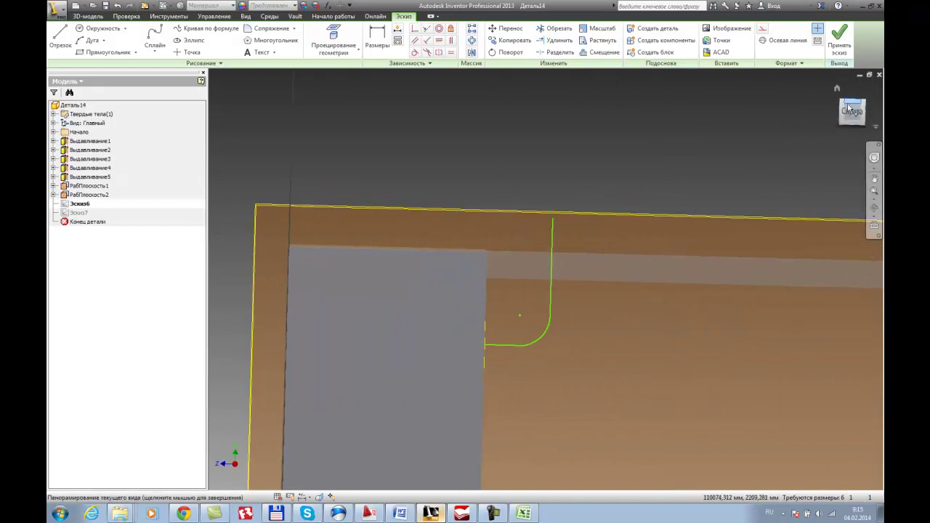
pyautogui.scroll(3, 680, 323)
pyautogui.press('pageup')
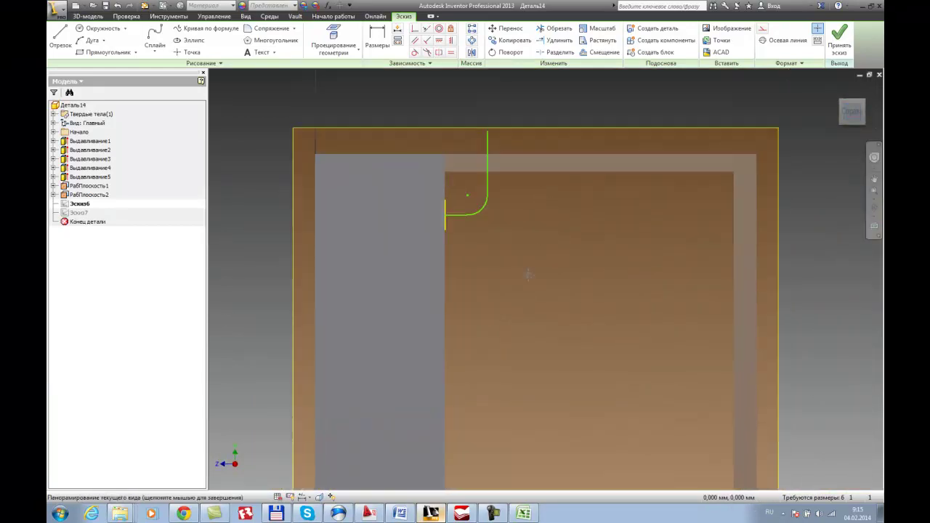
# Draw a 70 mm horizontal helper line from the midpoint of the hole edge towards the cabinet's open side.
pyautogui.click(60, 34)
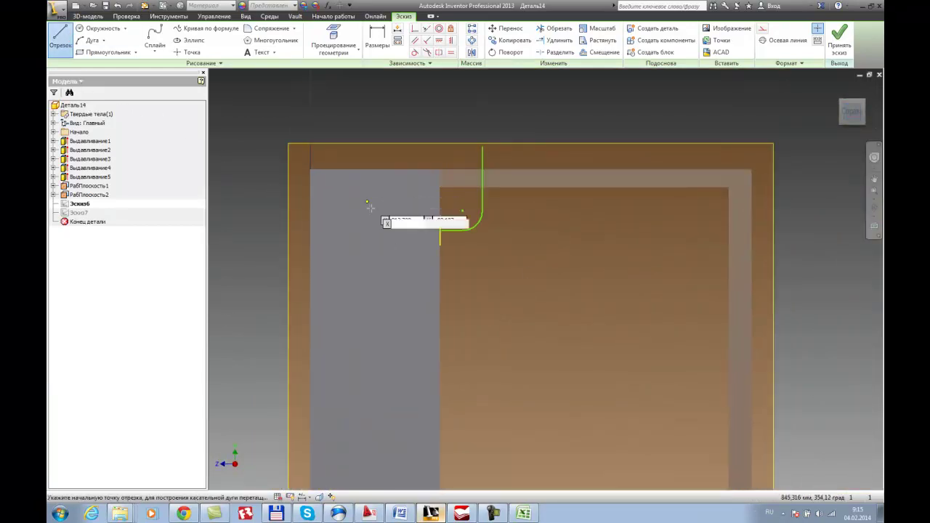
pyautogui.click(439, 230)
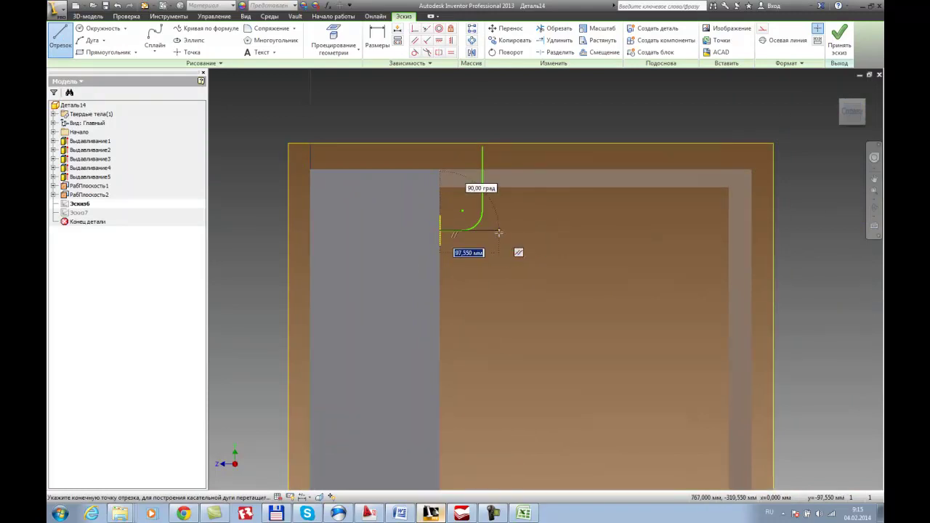
pyautogui.write('70')
pyautogui.press('Return')
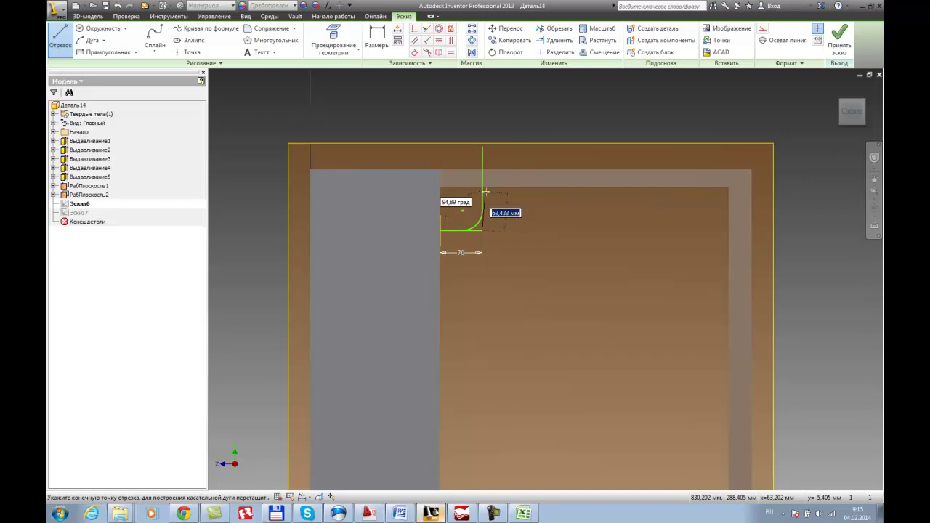
# Try to draw an upward line with length 1005-767 mm from the 70 mm line's free end, and undo it.
pyautogui.write('10')
pyautogui.write('05-767')
pyautogui.click(495, 88)
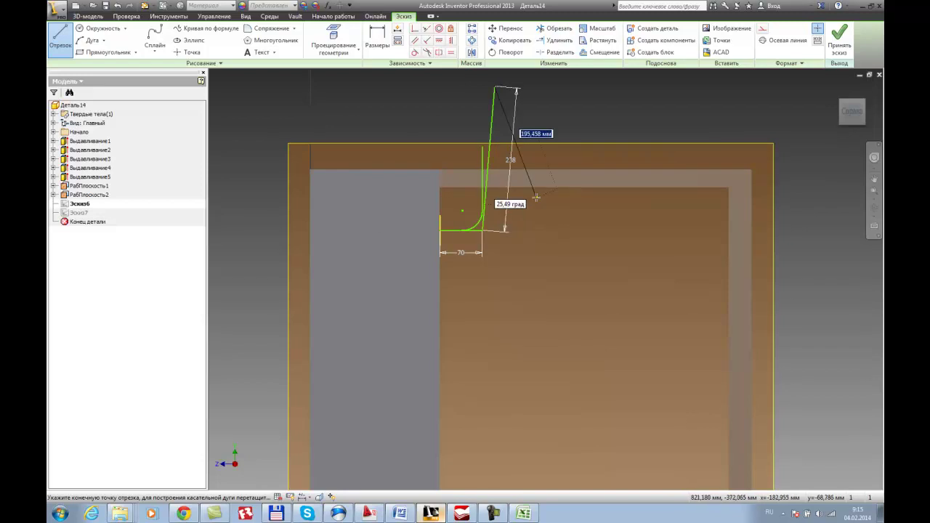
pyautogui.click(118, 6)
# Draw a vertical line upward from the free end of the 70 mm line with length 1005-767 mm.
pyautogui.click(51, 33)
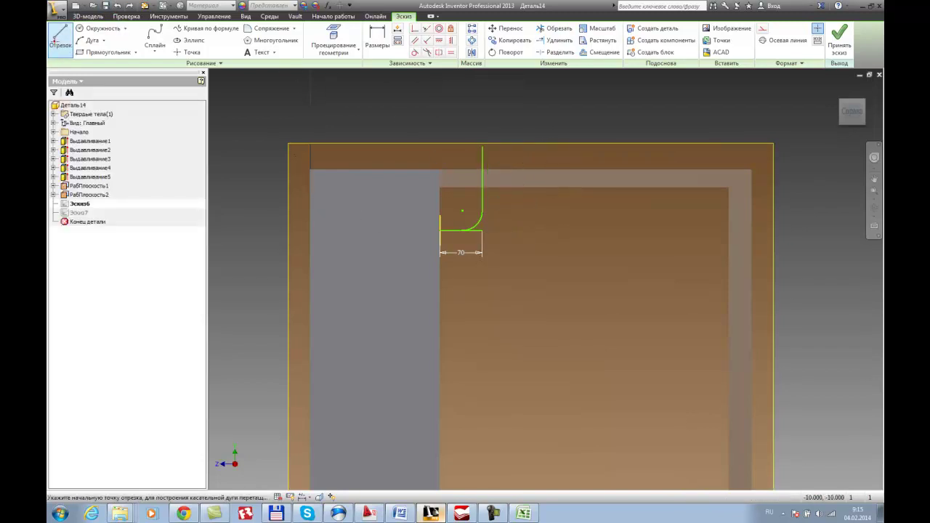
pyautogui.click(483, 230)
pyautogui.scroll(-3, 481, 225)
pyautogui.scroll(6, 491, 232)
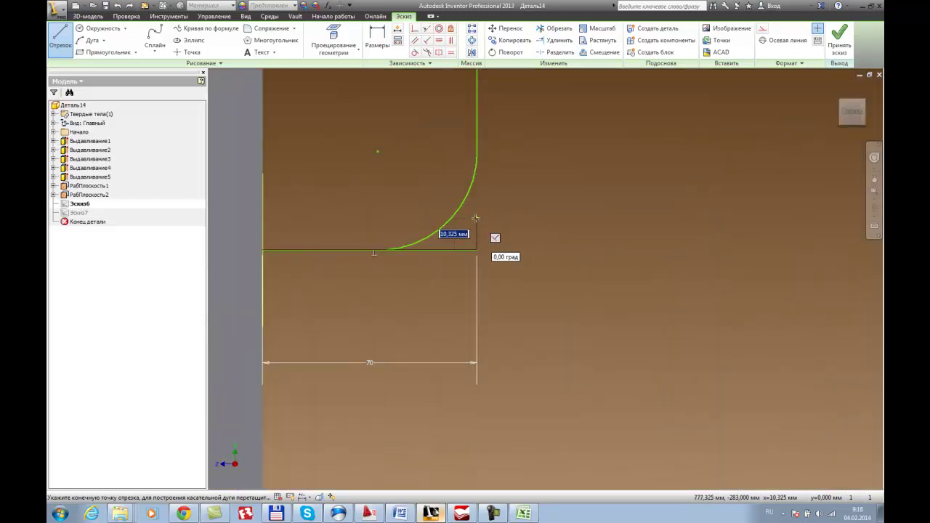
pyautogui.write('10')
pyautogui.write('05-7')
pyautogui.write('67')
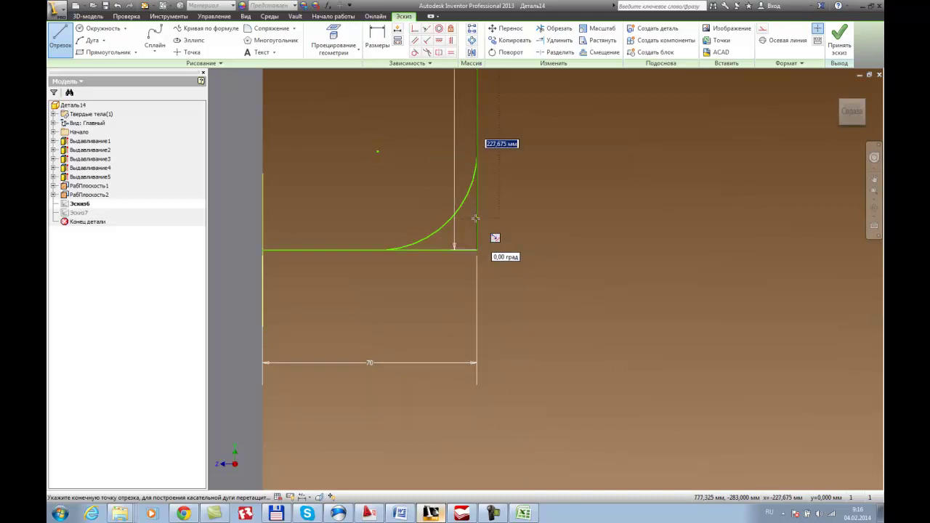
pyautogui.scroll(-6, 474, 256)
pyautogui.press('Escape')
# Draw a line from the upper end of the 238 mm line down to the corner arc's upper end.
pyautogui.scroll(5, 487, 251)
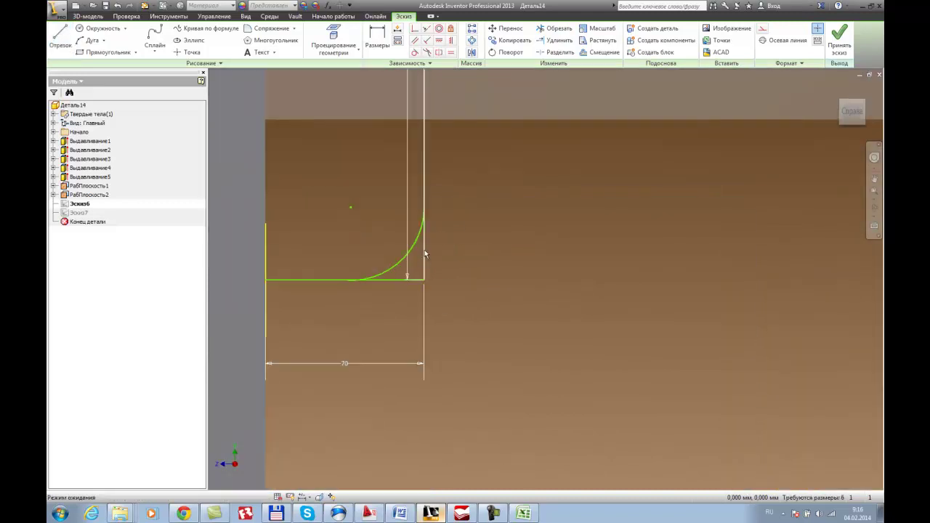
pyautogui.scroll(1, 436, 255)
pyautogui.scroll(-4, 444, 313)
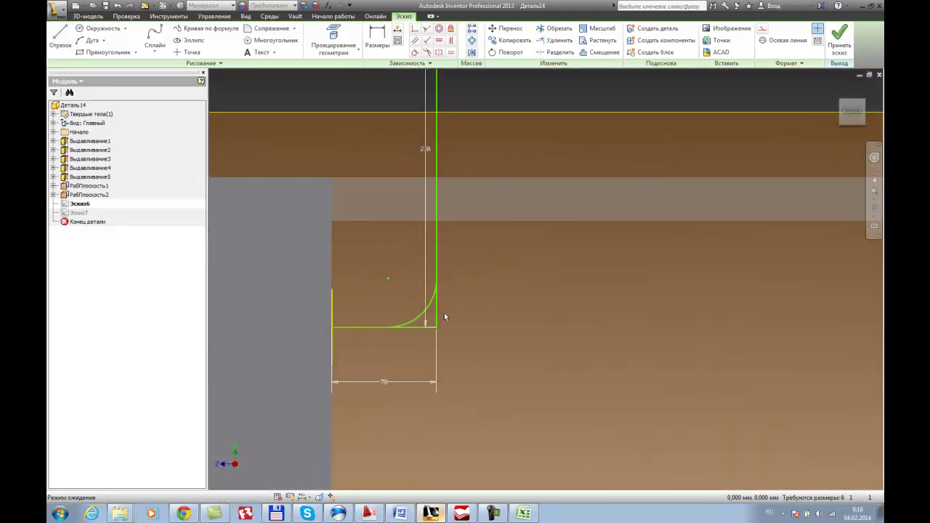
pyautogui.click(60, 36)
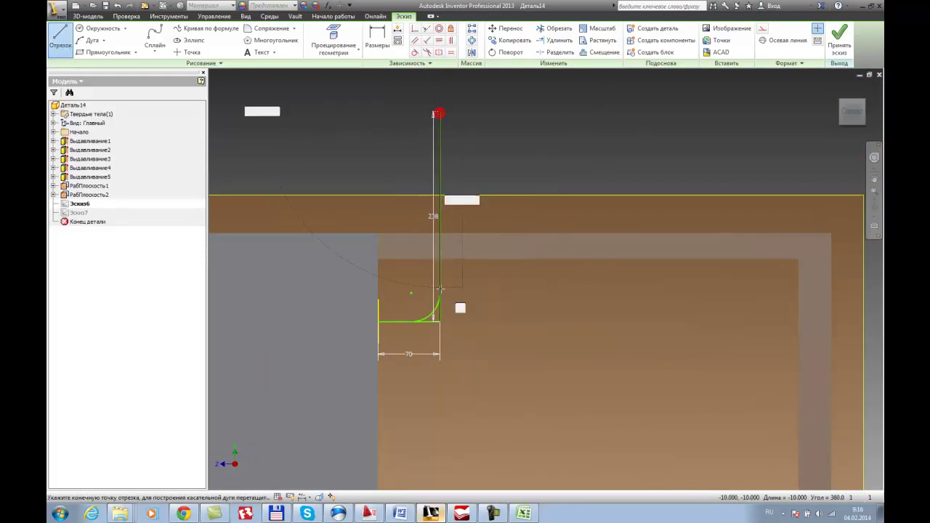
pyautogui.press('Escape')
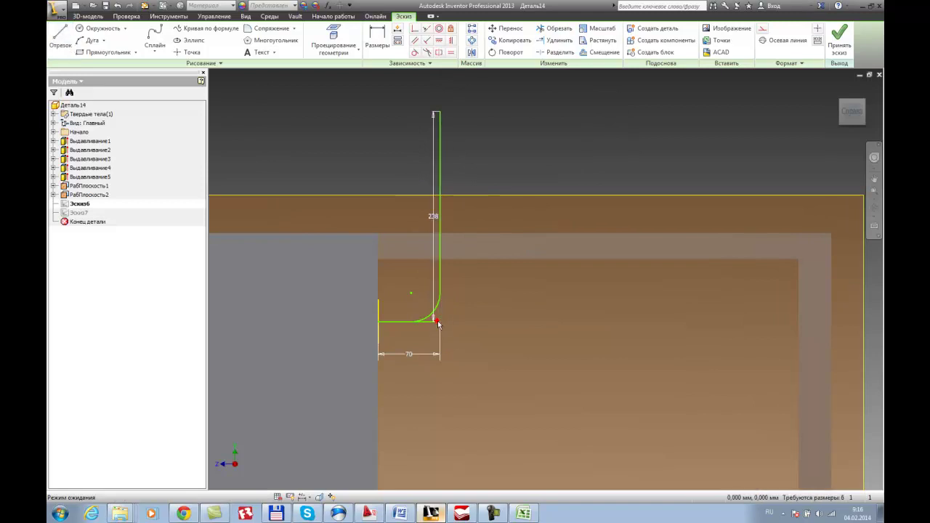
# Delete the 70 mm and 238 mm helper lines forming the sharp corner and finish editing Эскиз6.
pyautogui.press('Delete')
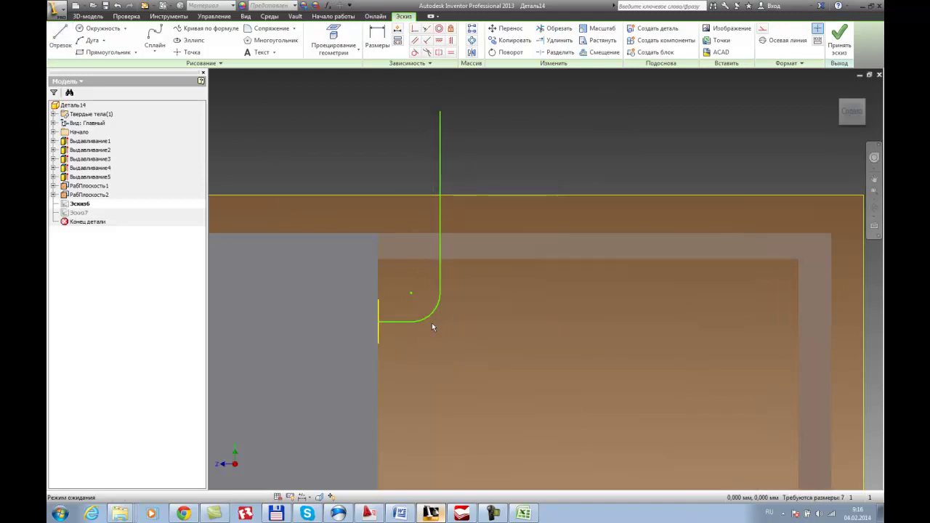
pyautogui.scroll(-5, 520, 313)
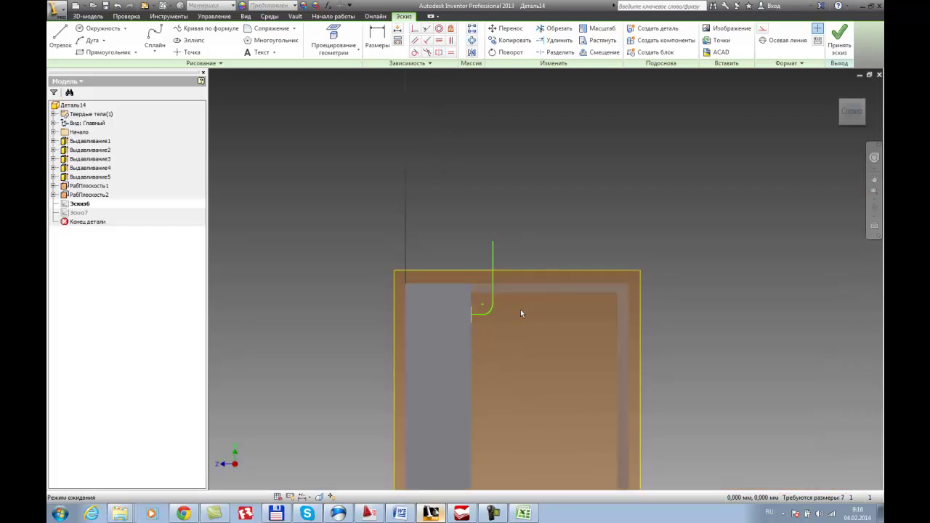
pyautogui.keyDown('shift'); pyautogui.moveTo(522, 311); pyautogui.dragTo(497, 330, button='middle'); pyautogui.keyUp('shift')
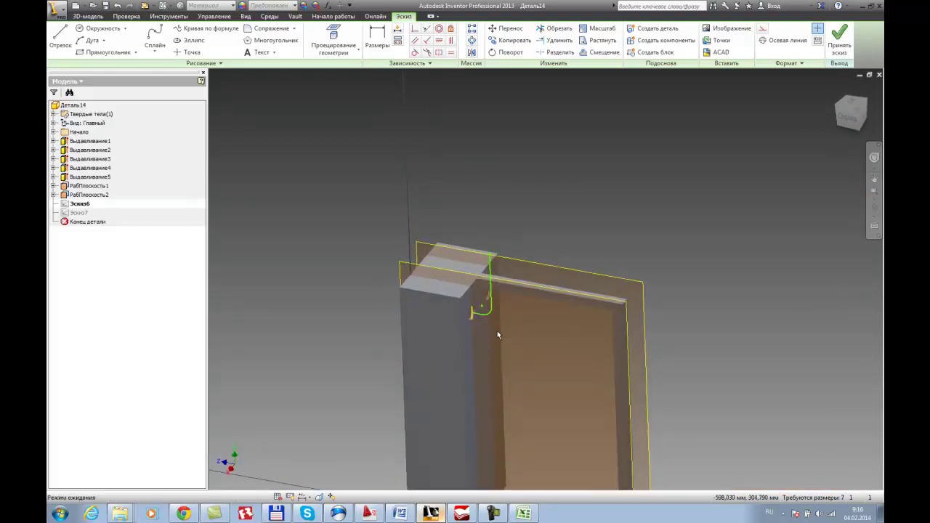
pyautogui.click(838, 48)
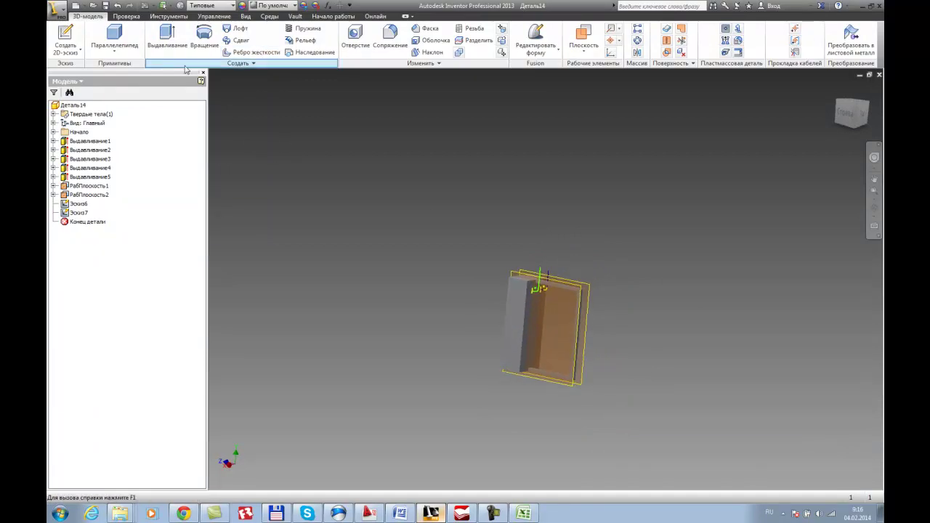
pyautogui.click(240, 30)
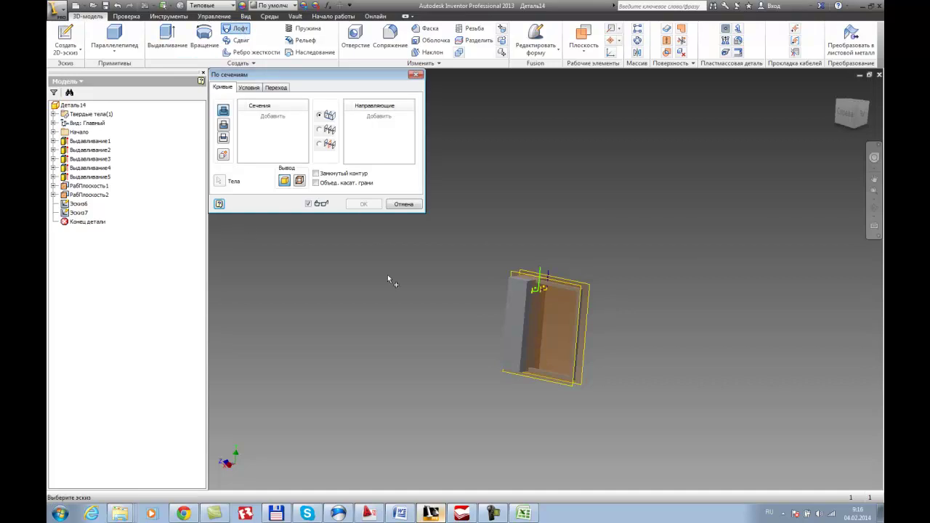
pyautogui.scroll(2, 544, 304)
pyautogui.scroll(4, 541, 300)
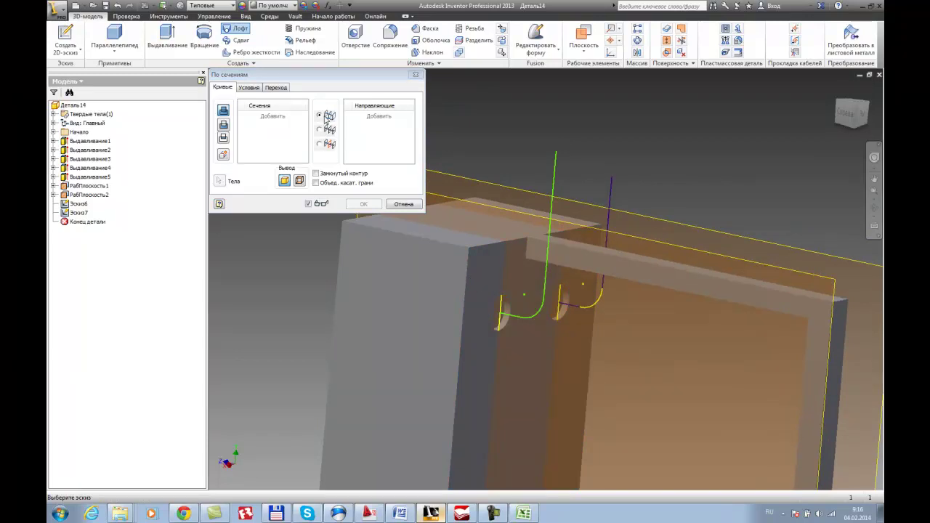
pyautogui.click(320, 130)
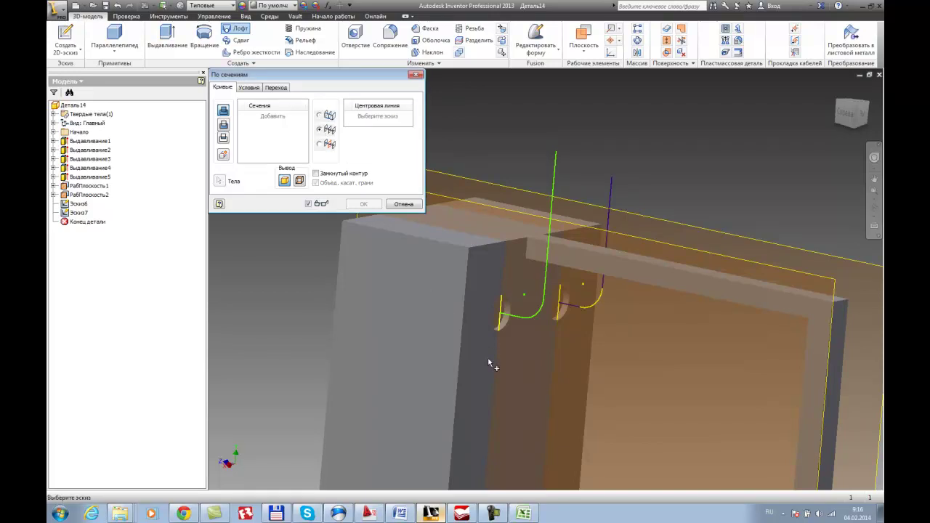
pyautogui.click(496, 330)
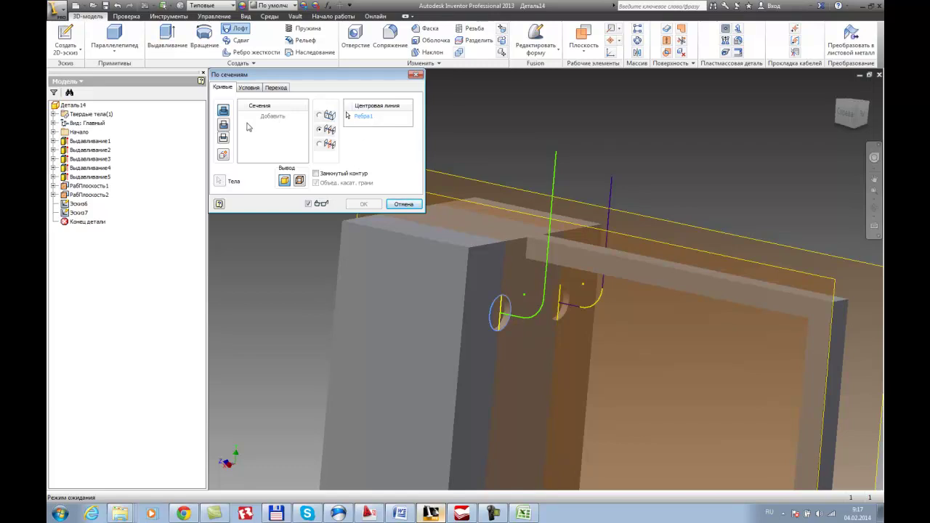
pyautogui.press('Escape')
pyautogui.click(244, 30)
pyautogui.click(240, 40)
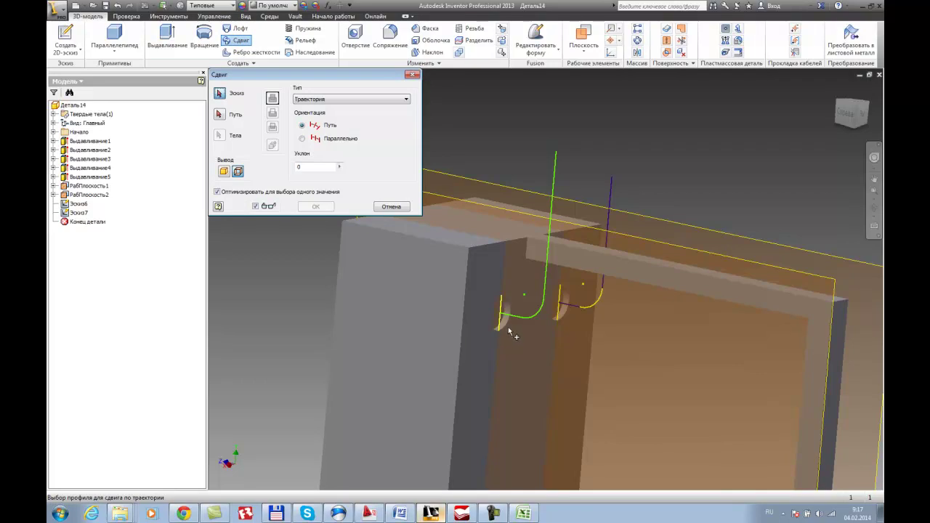
pyautogui.press('Escape')
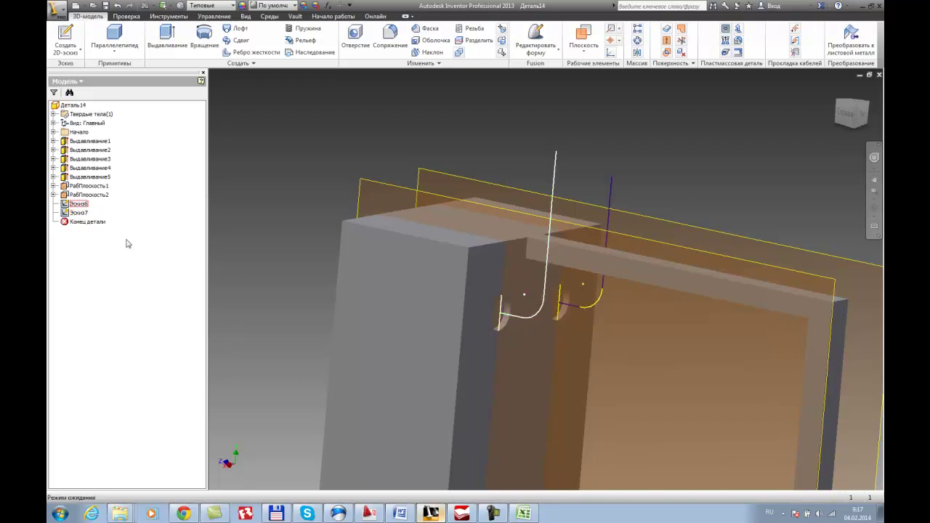
# Create a sketch on the notched face with the two holes, project the circular edge of the hole at the Эскиз6 path, and finish the sketch.
pyautogui.click(471, 322)
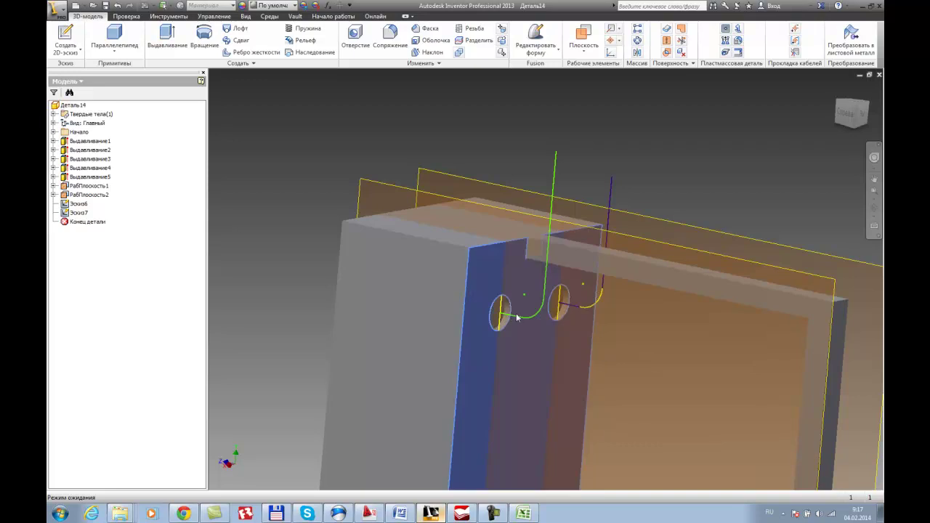
pyautogui.press('s')
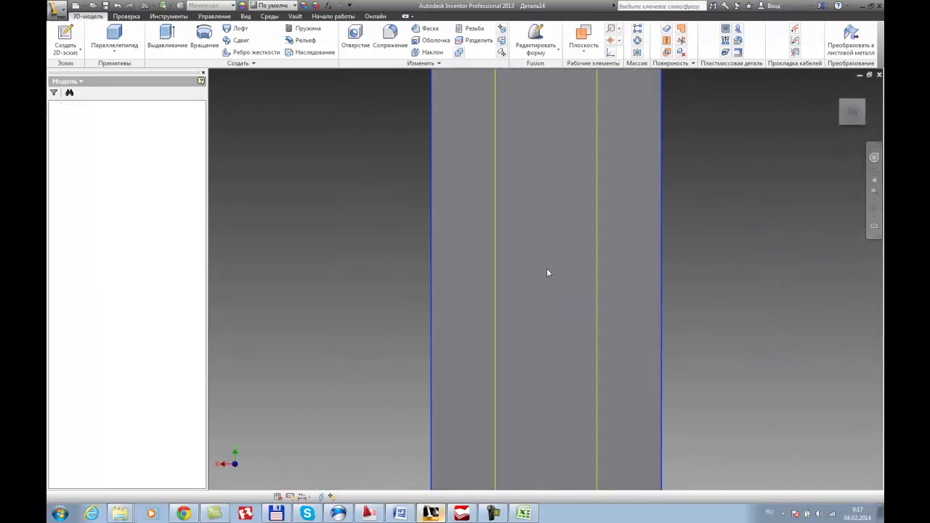
pyautogui.press('F6')
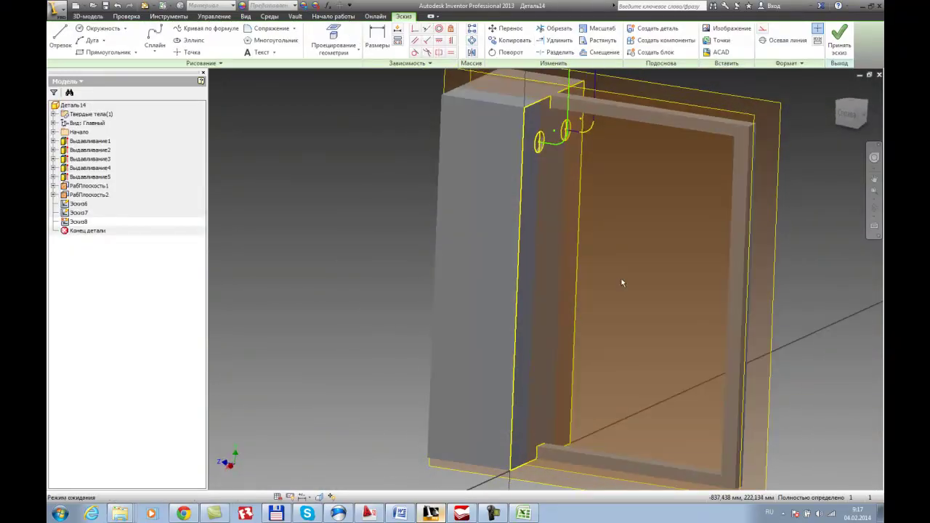
pyautogui.press('p')
pyautogui.click(539, 158)
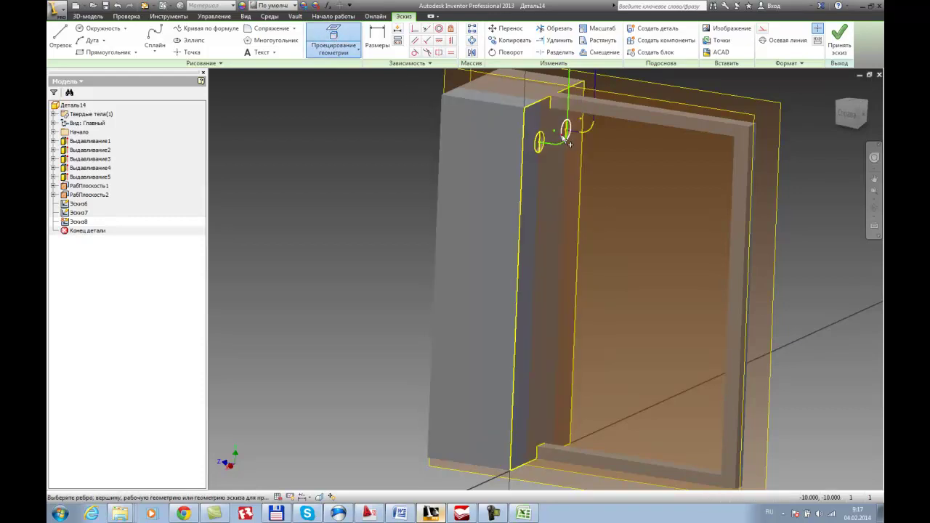
pyautogui.click(839, 40)
pyautogui.moveTo(670, 150)
pyautogui.keyDown('shift'); pyautogui.mouseDown(button='middle')
pyautogui.moveTo(635, 270)
pyautogui.moveTo(614, 262)
pyautogui.moveTo(627, 271)
pyautogui.mouseUp(button='middle'); pyautogui.keyUp('shift')
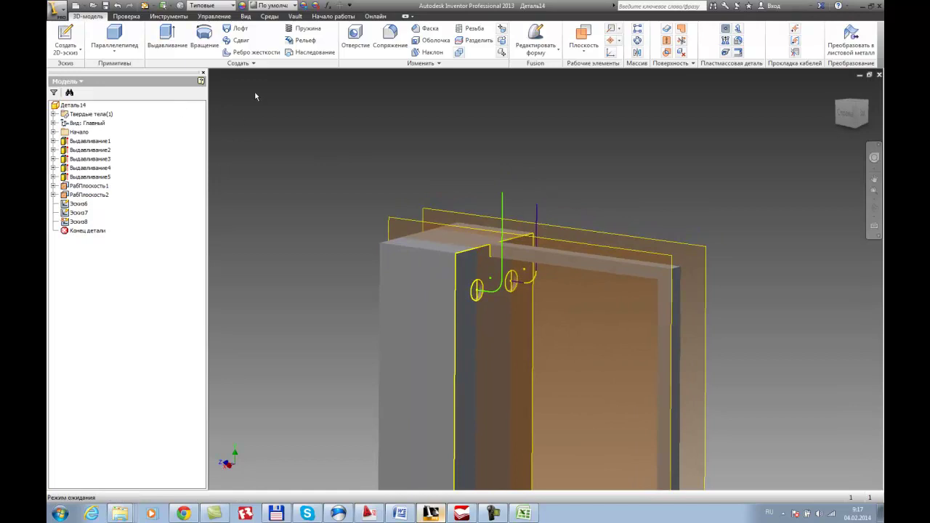
pyautogui.click(241, 41)
pyautogui.scroll(-3, 505, 338)
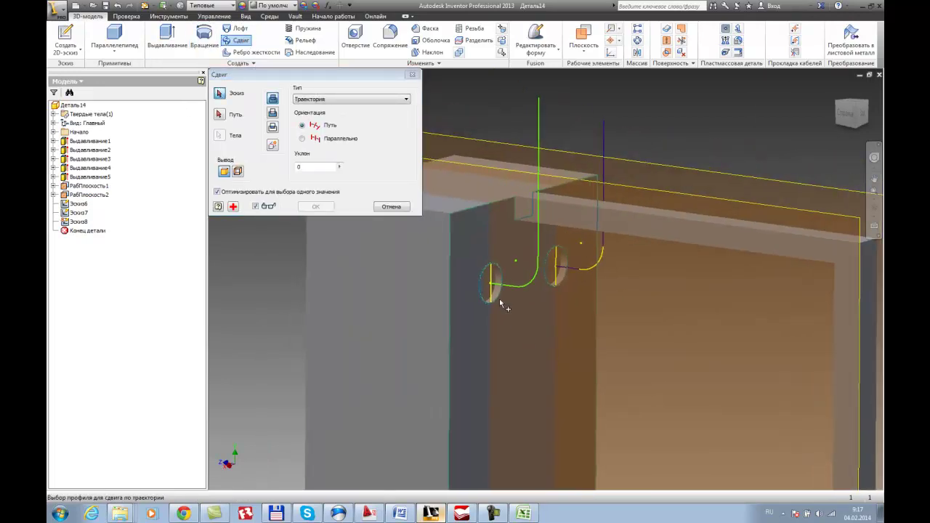
pyautogui.click(487, 297)
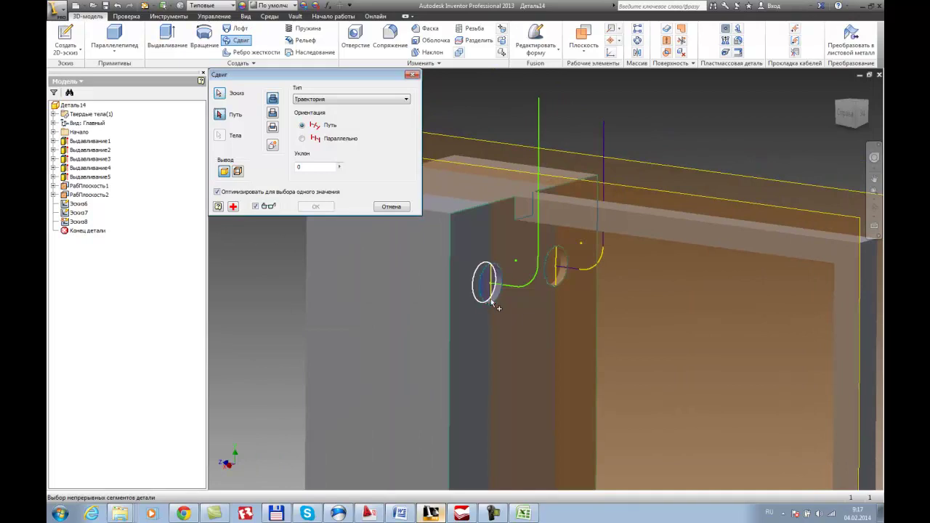
pyautogui.click(521, 285)
pyautogui.click(539, 251)
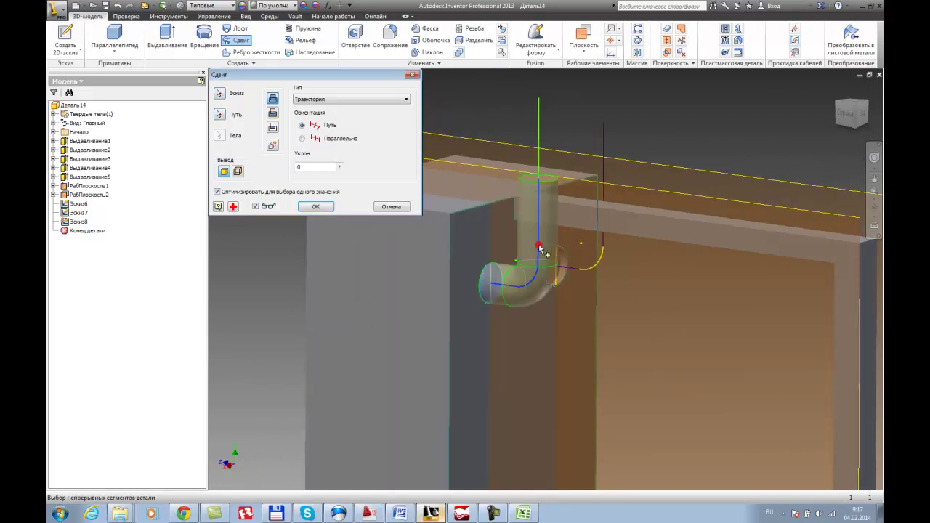
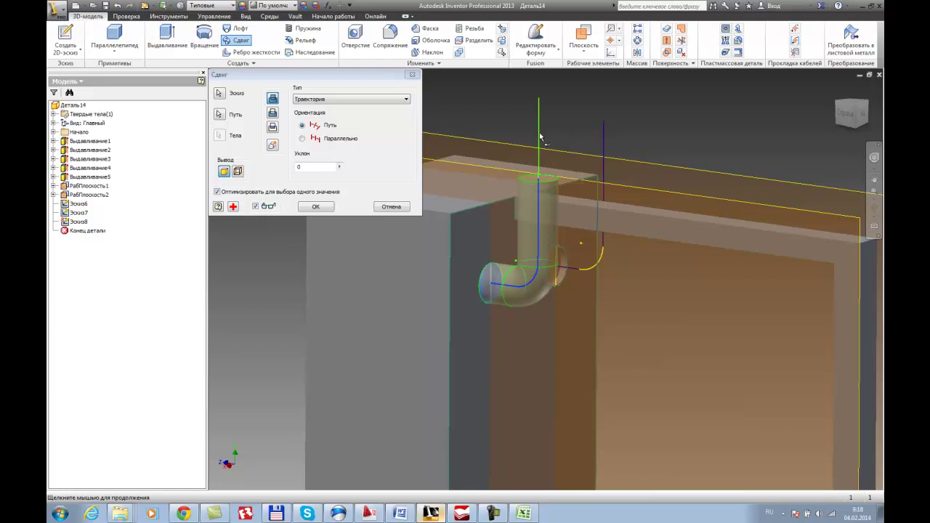
pyautogui.press('Return')
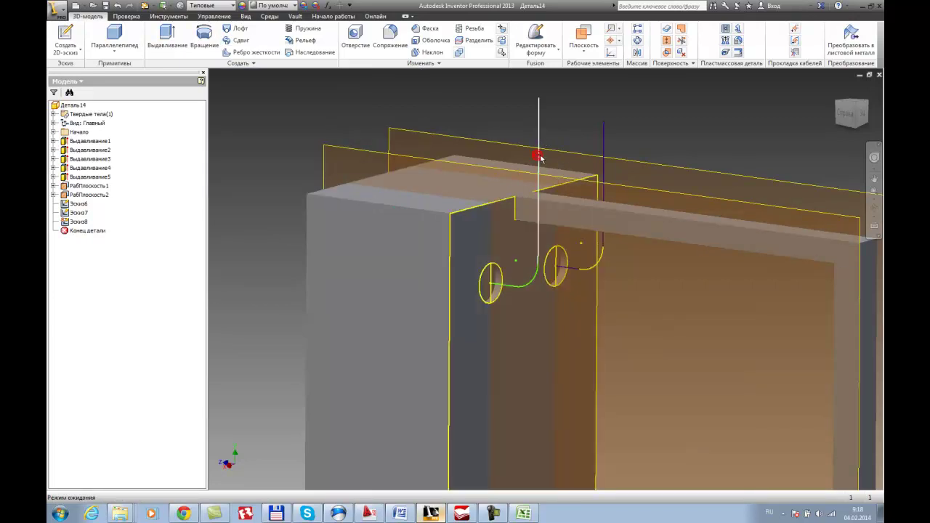
# Open Эскиз6 for editing and draw a short slanted helper line from the free end of the path's long straight section.
pyautogui.doubleClick(601, 146)
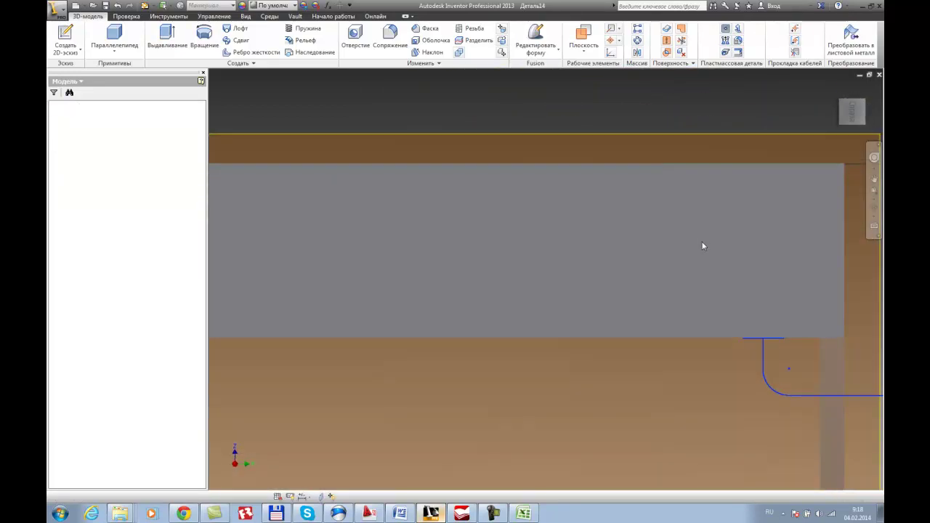
pyautogui.press('l')
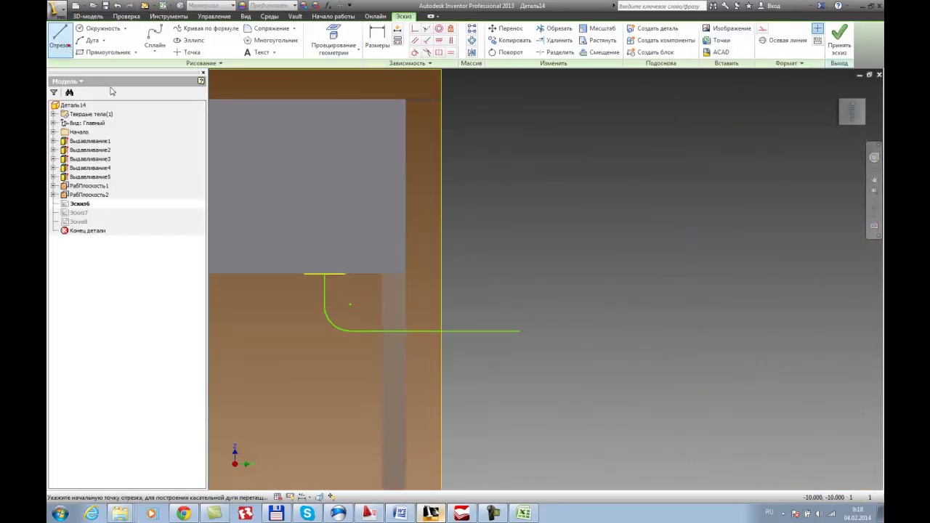
pyautogui.click(519, 332)
pyautogui.click(569, 300)
pyautogui.press('Escape')
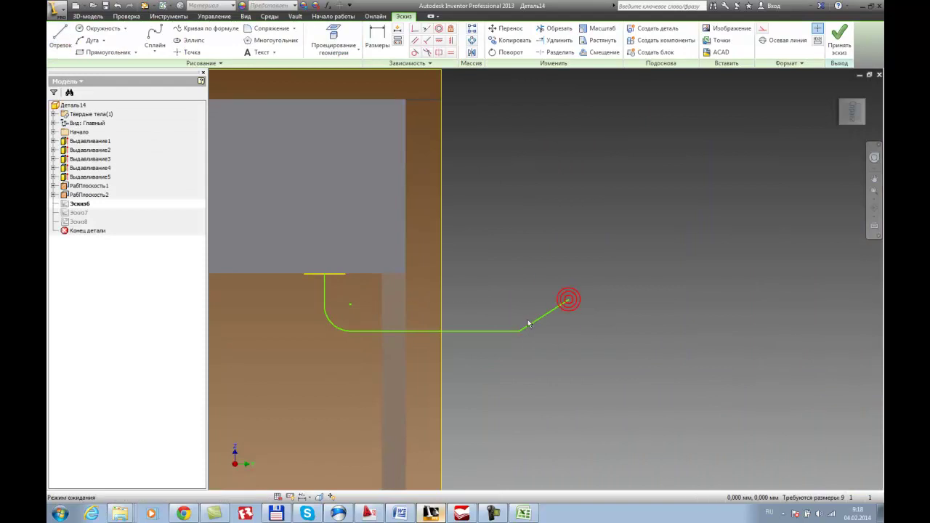
# Delete both collinear segments of the straight section between the corner arc and the slanted helper line.
pyautogui.click(511, 331)
pyautogui.press('Delete')
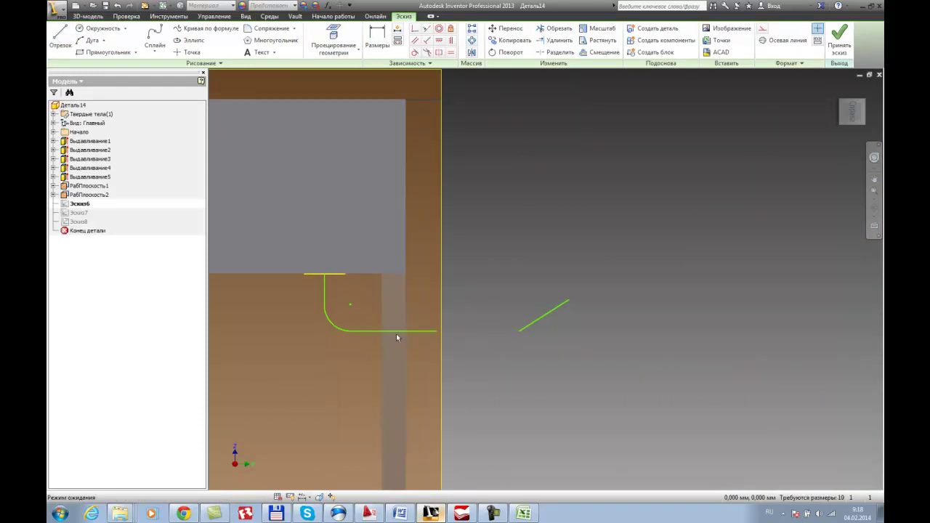
pyautogui.click(400, 333)
# Draw one continuous line from the helper line's start to the corner arc's end, then remove the helper line and finish editing Эскиз6.
pyautogui.click(60, 34)
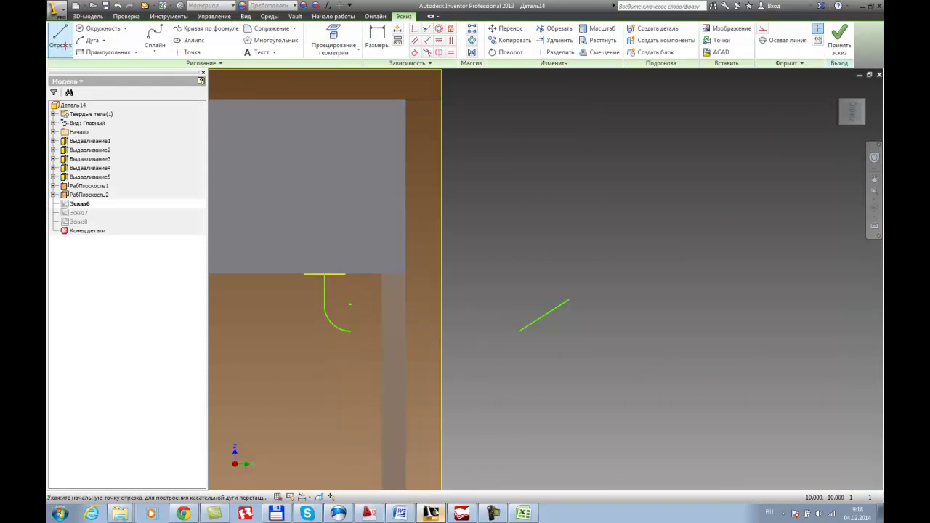
pyautogui.click(517, 331)
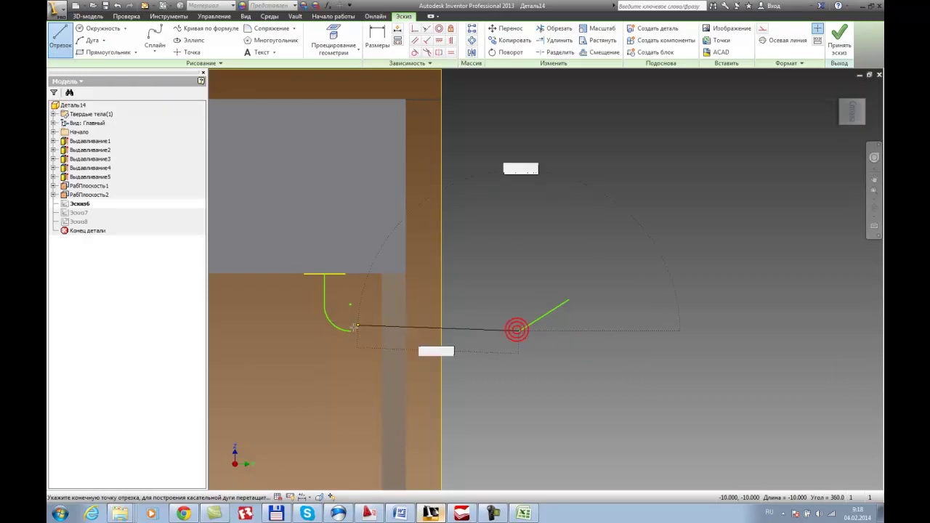
pyautogui.click(351, 331)
pyautogui.press('Escape')
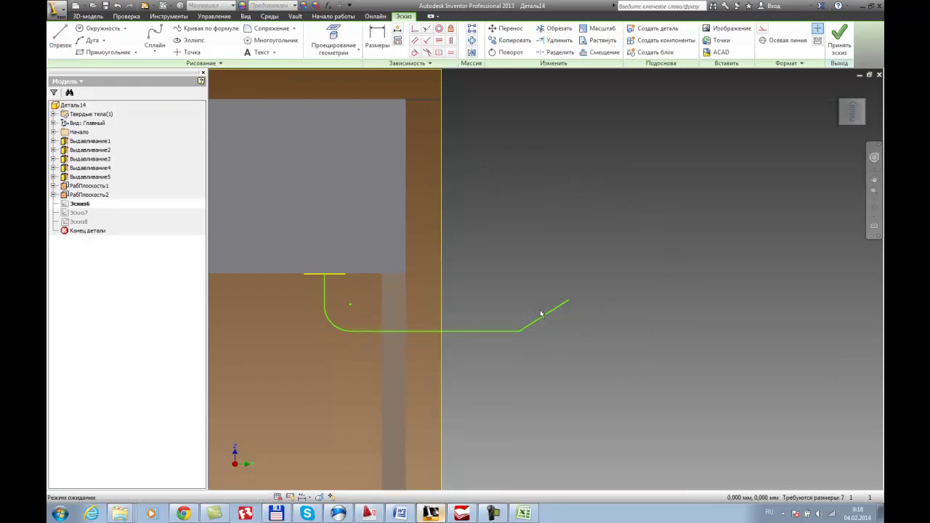
pyautogui.click(840, 37)
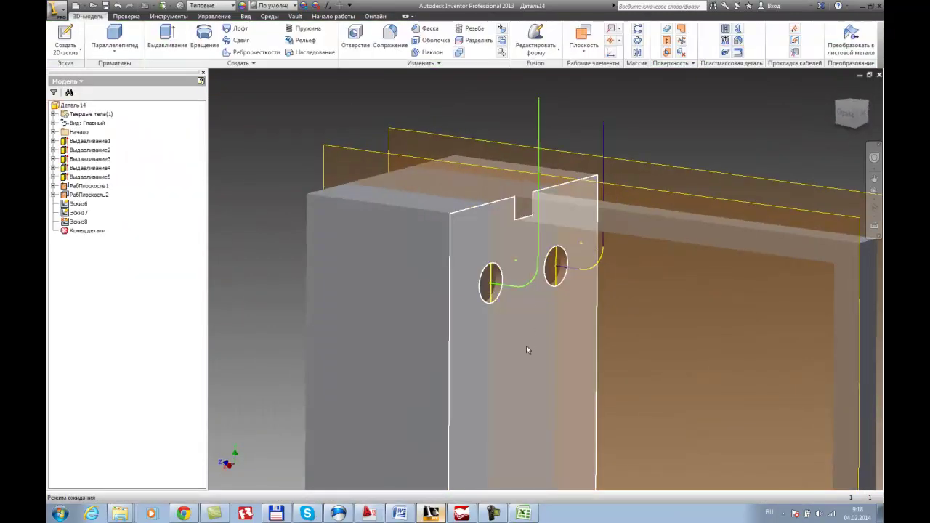
pyautogui.click(239, 42)
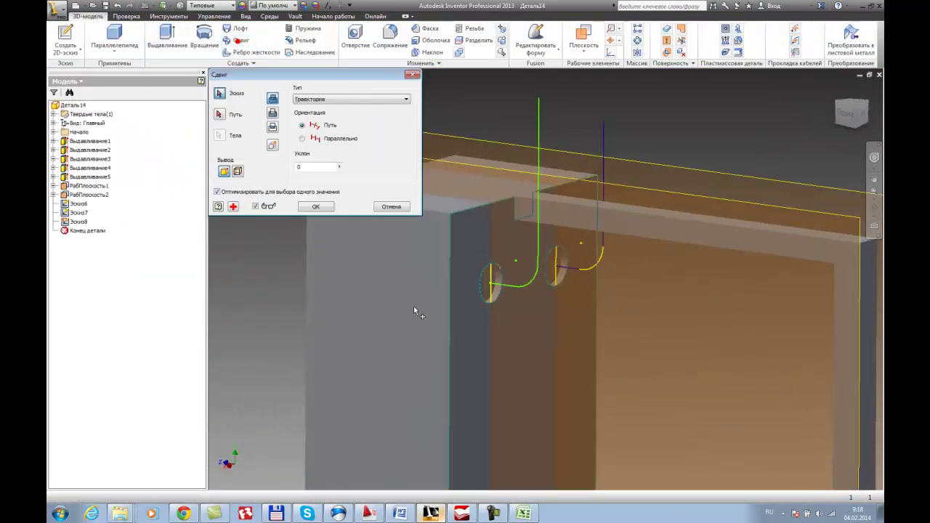
pyautogui.click(493, 299)
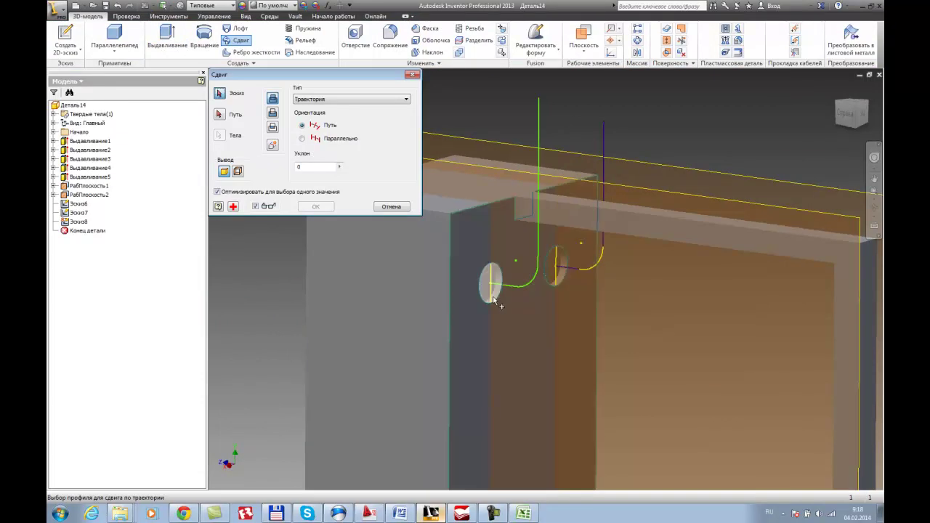
pyautogui.click(509, 289)
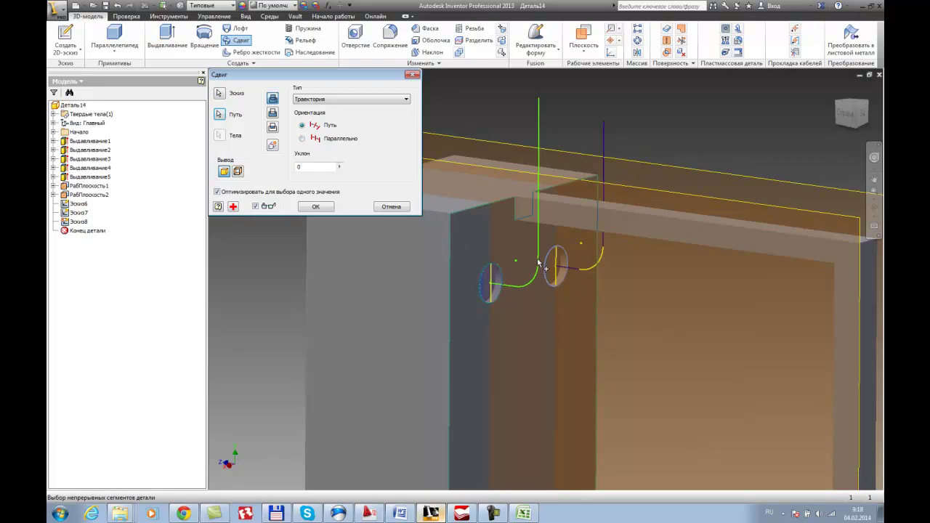
pyautogui.press('Escape')
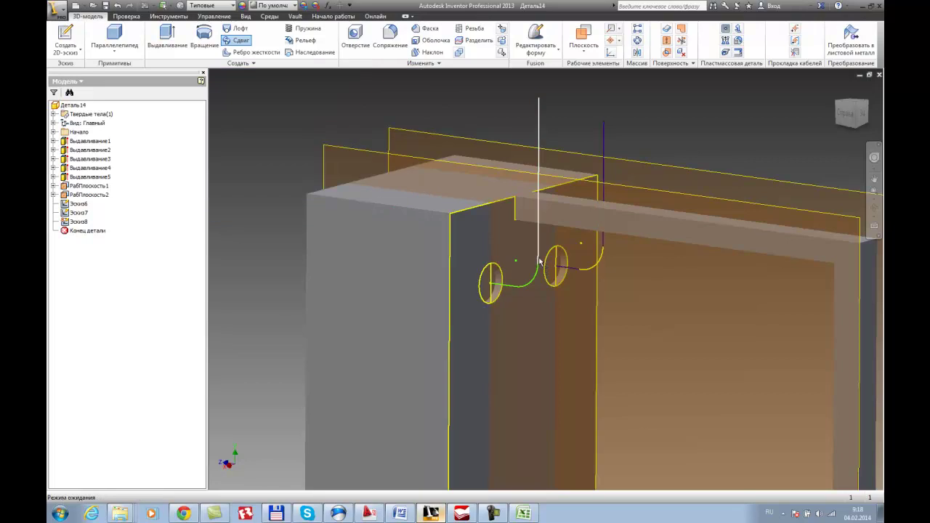
# Sweep the first hole's circular profile as a solid along the complete L-shaped path of Эскиз6.
pyautogui.click(225, 44)
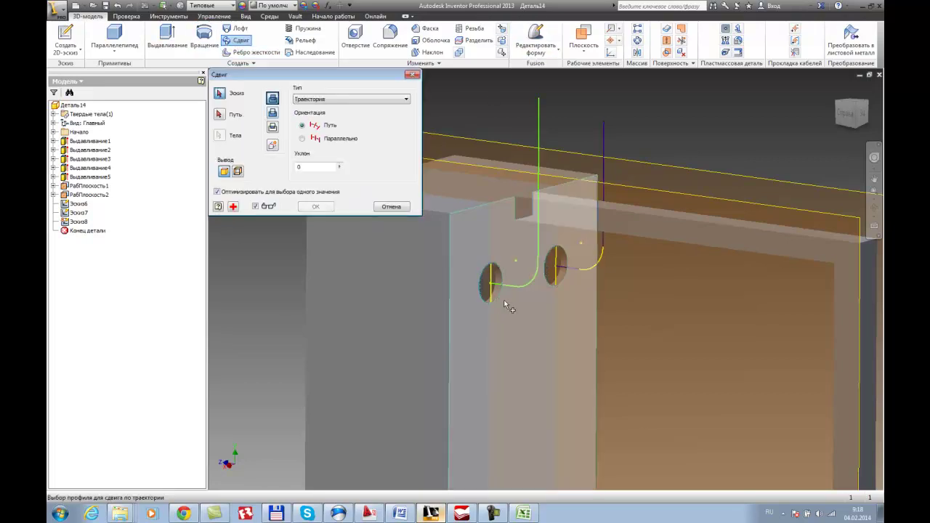
pyautogui.click(490, 294)
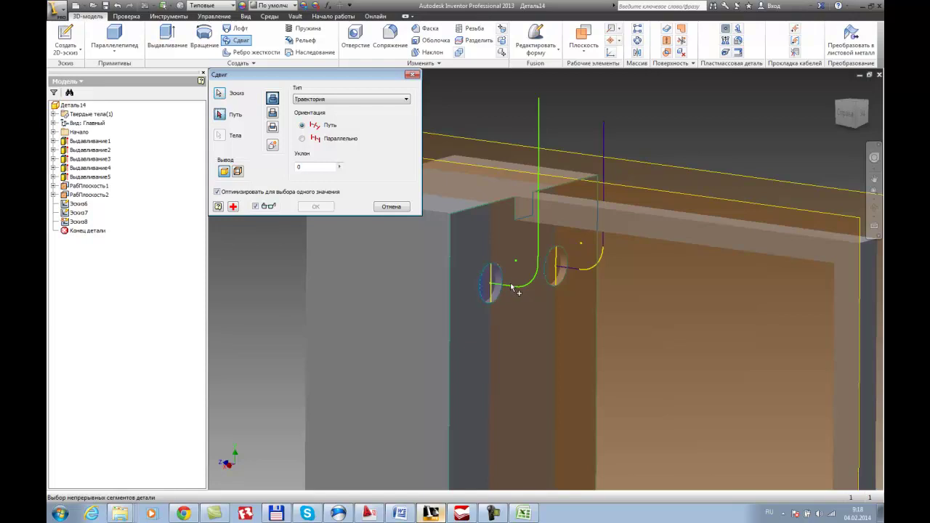
pyautogui.click(508, 284)
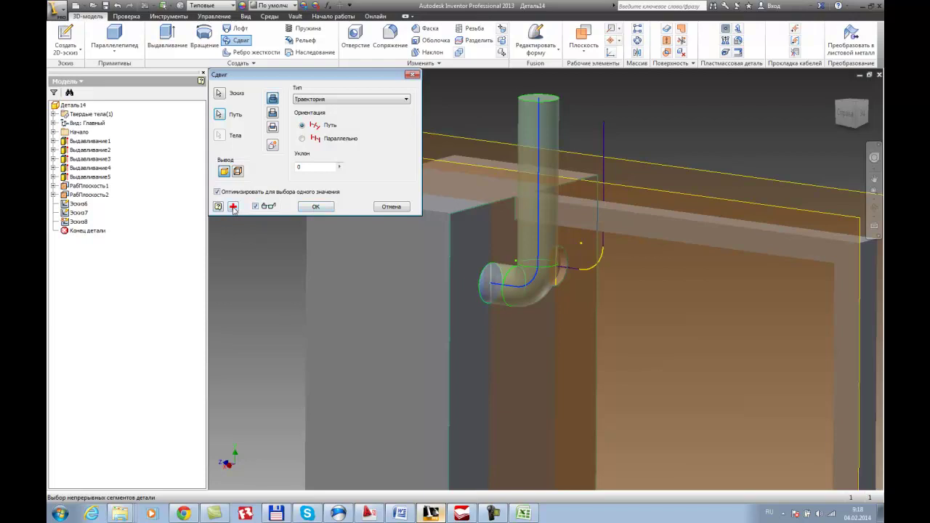
pyautogui.click(316, 207)
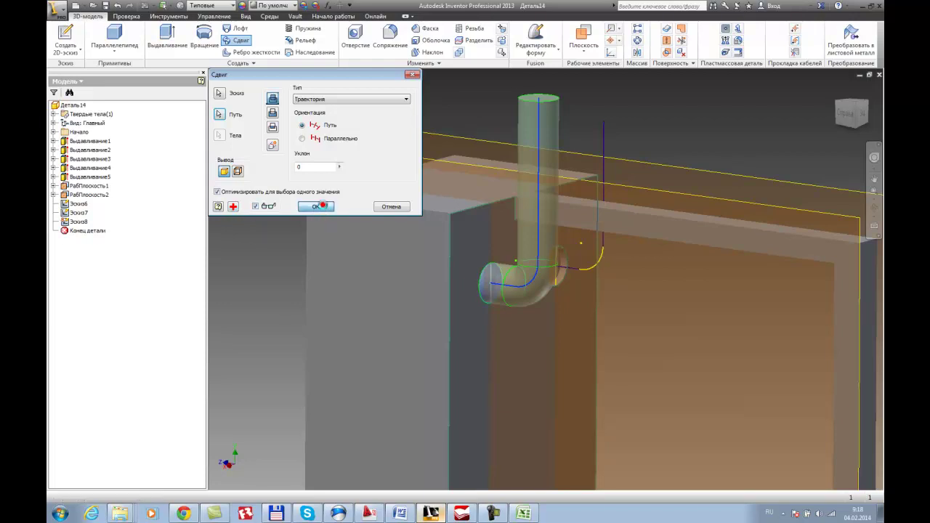
# Create a sketch on the same notched face, project the second hole's circular edge, and finish the sketch.
pyautogui.keyDown('shift'); pyautogui.moveTo(324, 204); pyautogui.dragTo(499, 293, button='middle'); pyautogui.keyUp('shift')
pyautogui.scroll(3, 499, 292)
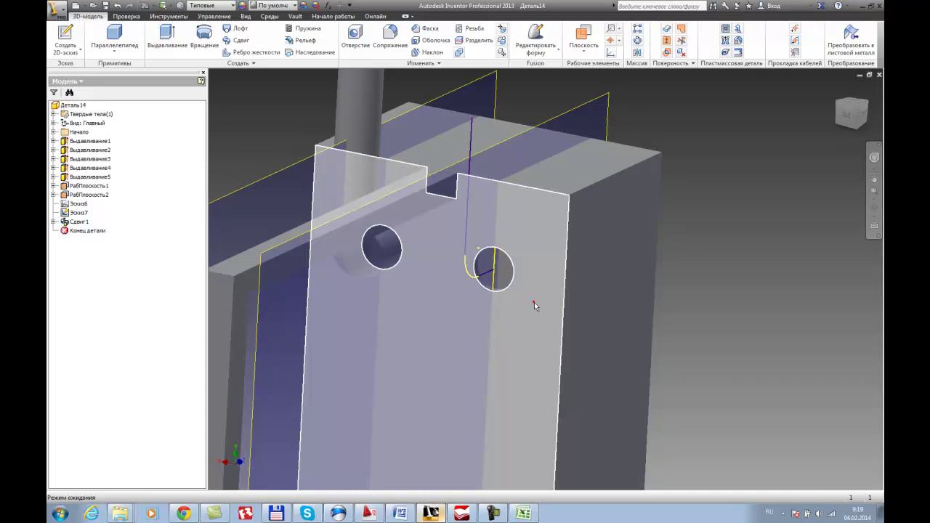
pyautogui.click(534, 301)
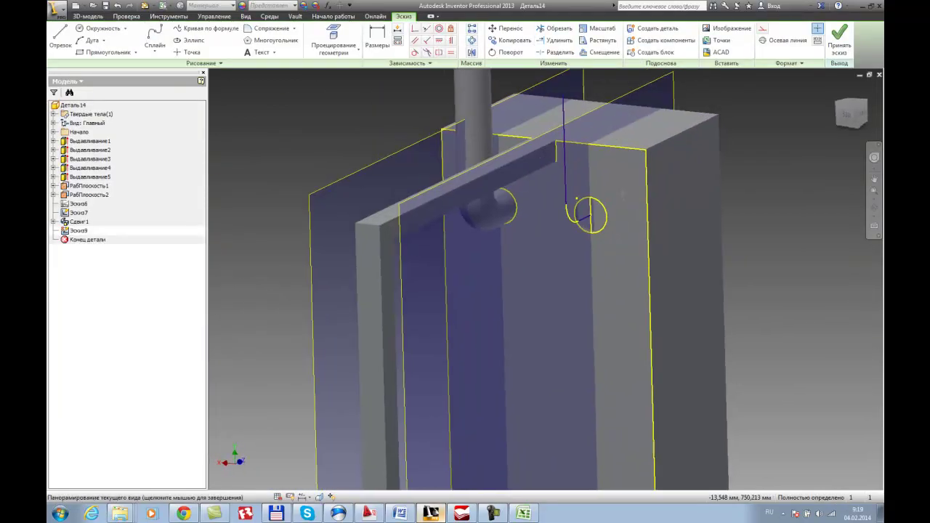
pyautogui.click(333, 37)
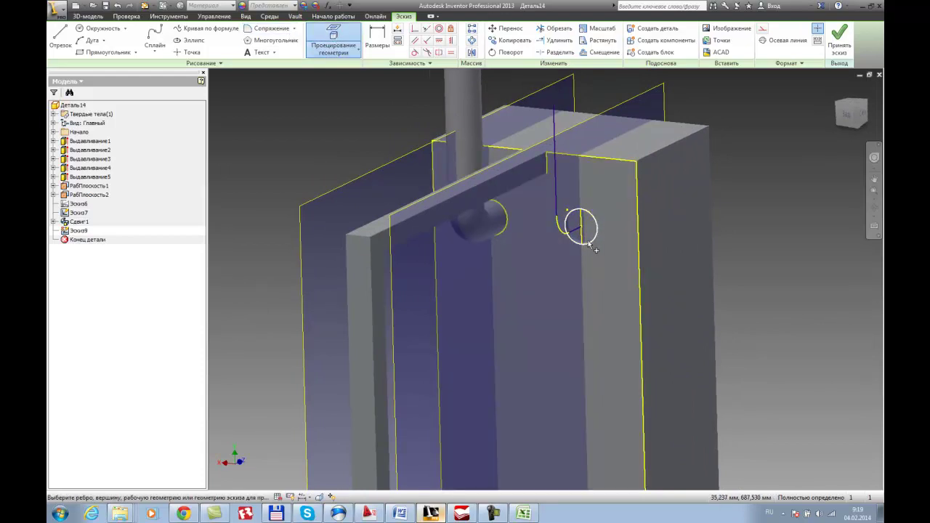
pyautogui.scroll(-5, 639, 245)
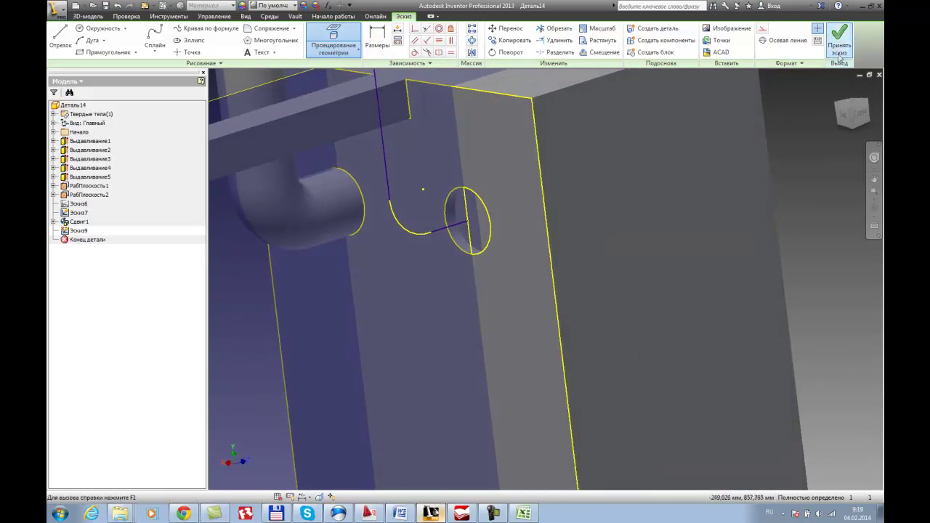
pyautogui.click(839, 45)
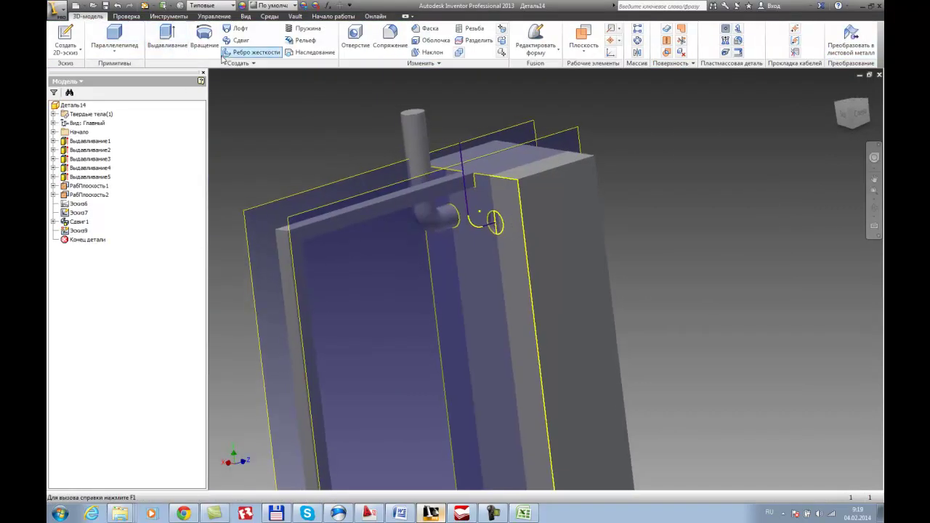
# Sweep the second hole's circular profile as a solid along the L-shaped path of Эскиз7.
pyautogui.click(240, 41)
pyautogui.scroll(-5, 508, 229)
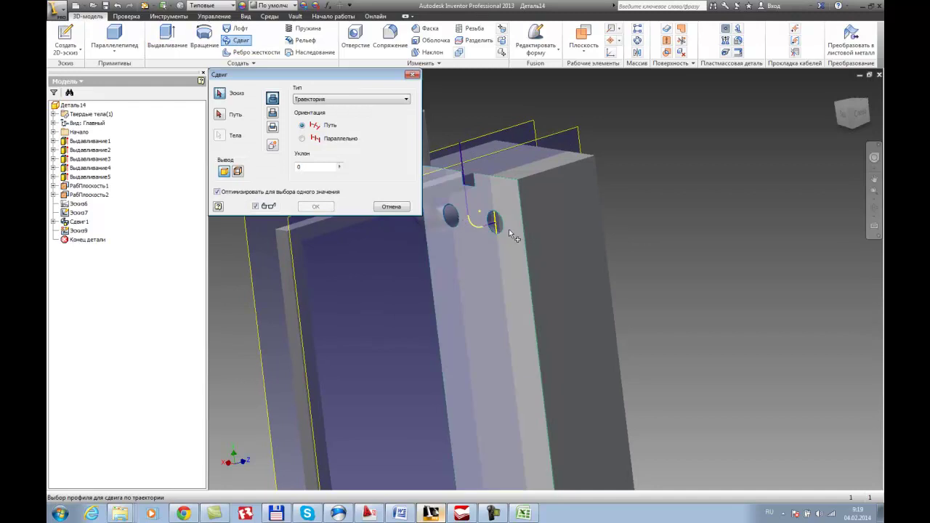
pyautogui.click(496, 222)
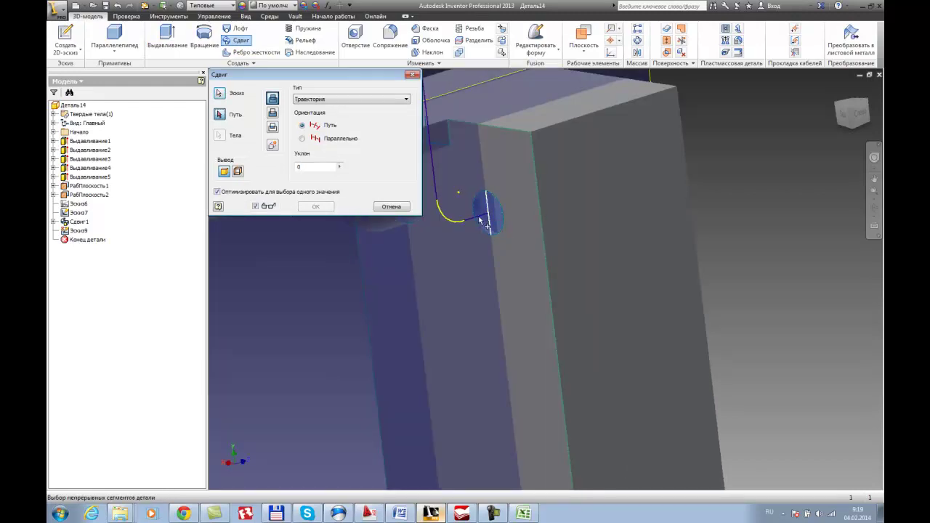
pyautogui.click(474, 218)
pyautogui.scroll(5, 479, 226)
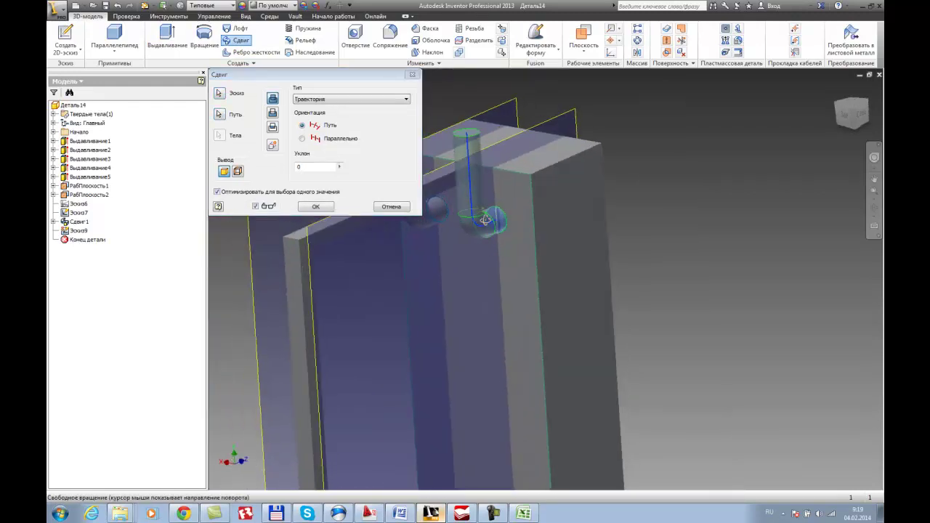
pyautogui.click(326, 205)
pyautogui.scroll(5, 494, 227)
pyautogui.keyDown('shift'); pyautogui.moveTo(493, 227); pyautogui.dragTo(355, 240, button='middle'); pyautogui.keyUp('shift')
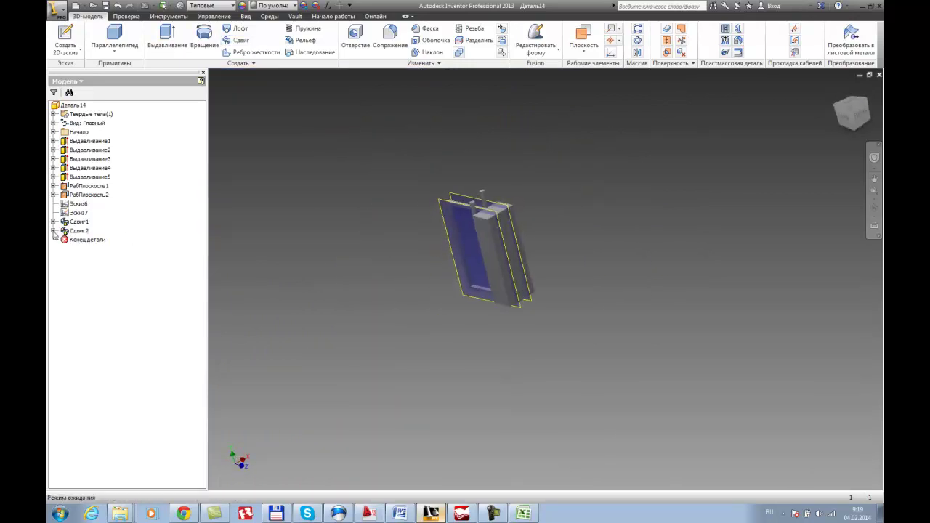
# Hide both work planes, РабПлоскость2 and РабПлоскость1, in the part.
pyautogui.click(75, 195)
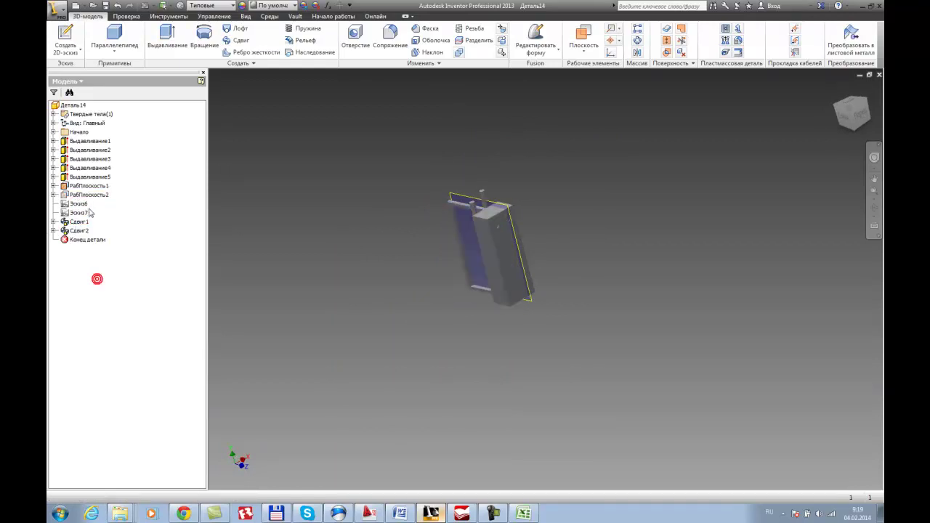
pyautogui.click(86, 186)
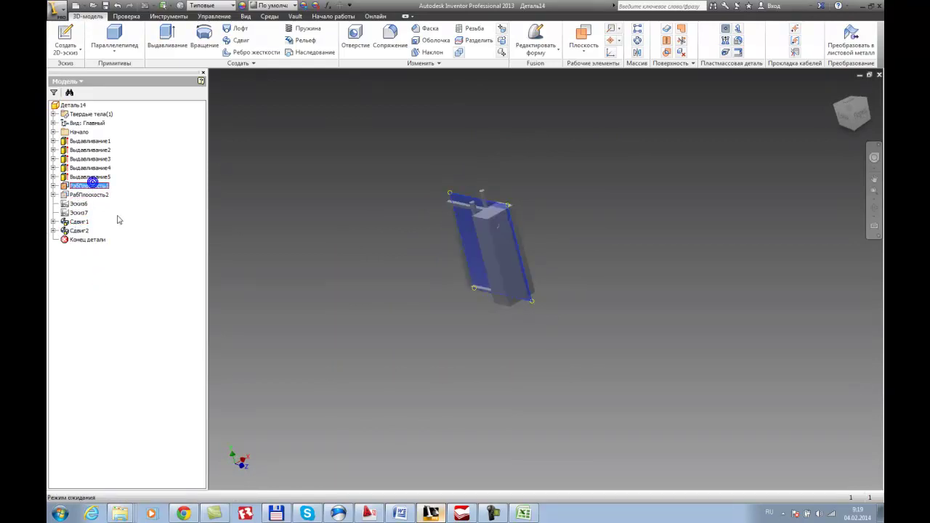
pyautogui.click(123, 274)
# Recolour the whole part Деталь14 yellow with the appearance adjustment tool.
pyautogui.press('F4')
pyautogui.moveTo(503, 264); pyautogui.dragTo(437, 274)
pyautogui.click(76, 106)
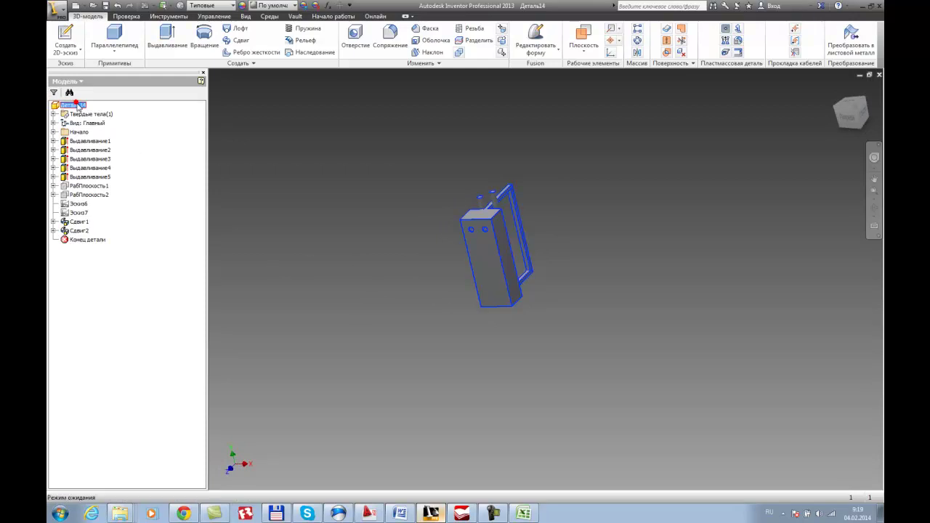
pyautogui.click(304, 6)
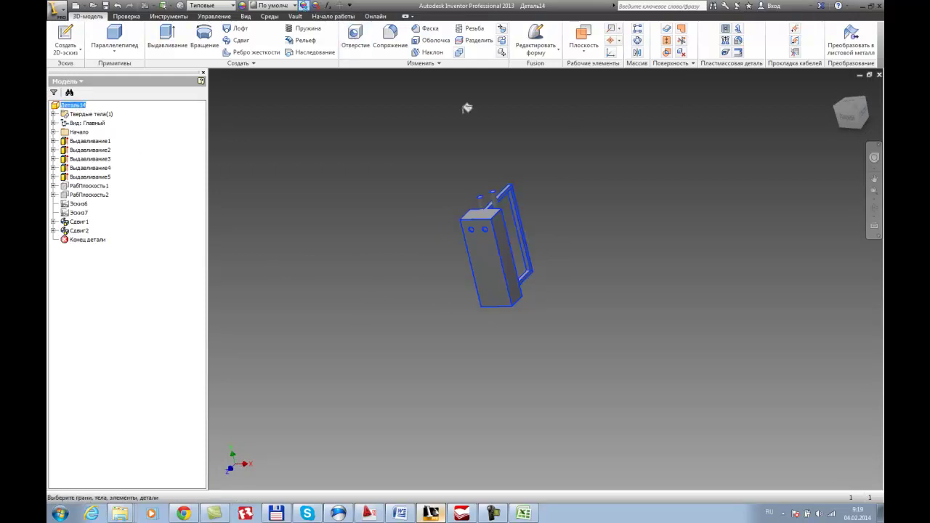
pyautogui.click(588, 94)
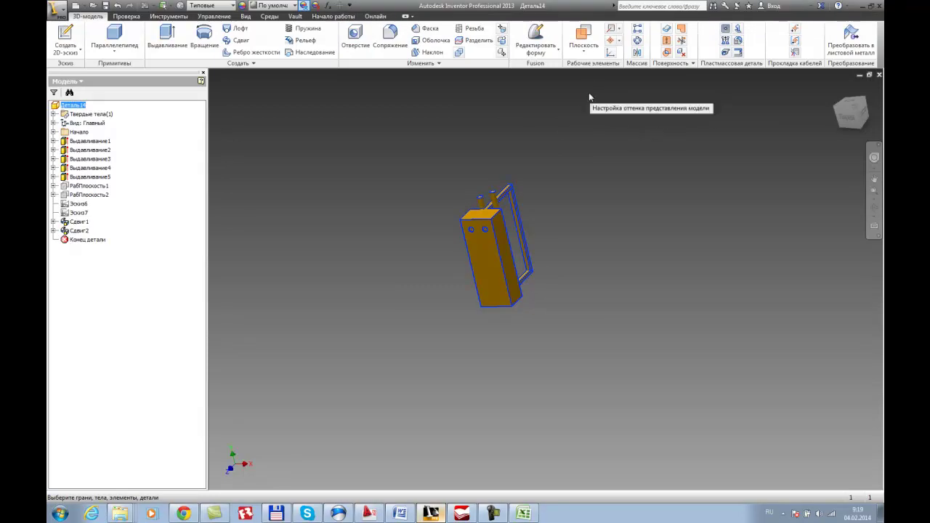
pyautogui.click(589, 93)
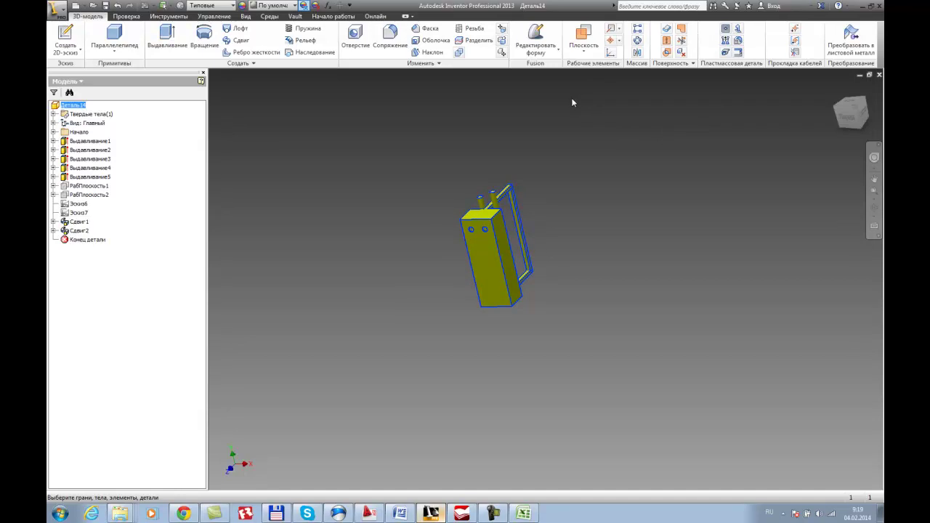
pyautogui.click(627, 136)
# Save the part as "Деталь теплообменник" in the folder Расчет теплообменников inside предложения по оборудованию.
pyautogui.keyDown('shift'); pyautogui.moveTo(582, 206); pyautogui.dragTo(604, 225, button='middle'); pyautogui.keyUp('shift')
pyautogui.scroll(2, 586, 224)
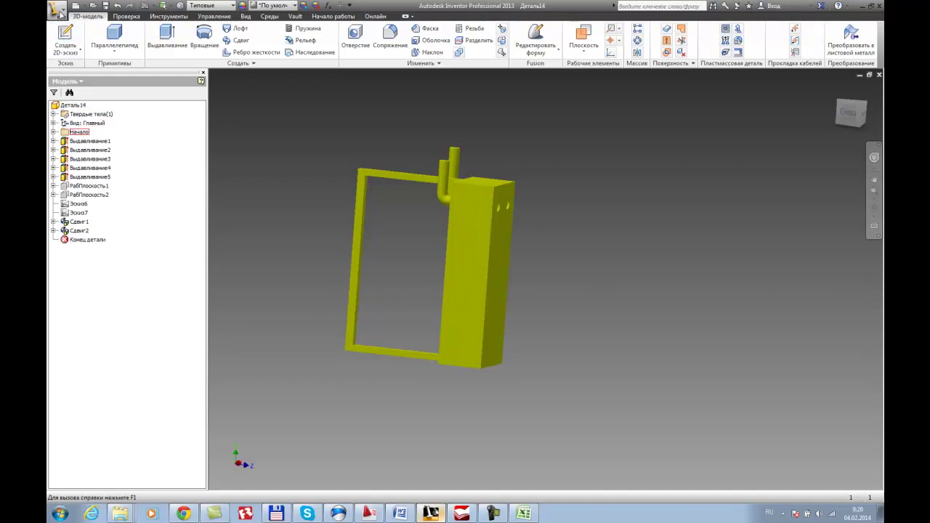
pyautogui.click(60, 12)
pyautogui.click(77, 125)
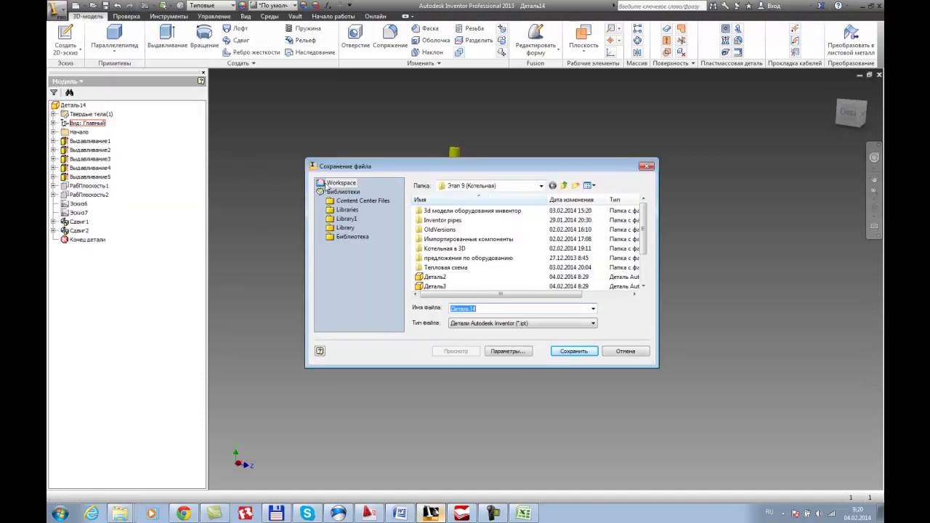
pyautogui.doubleClick(460, 260)
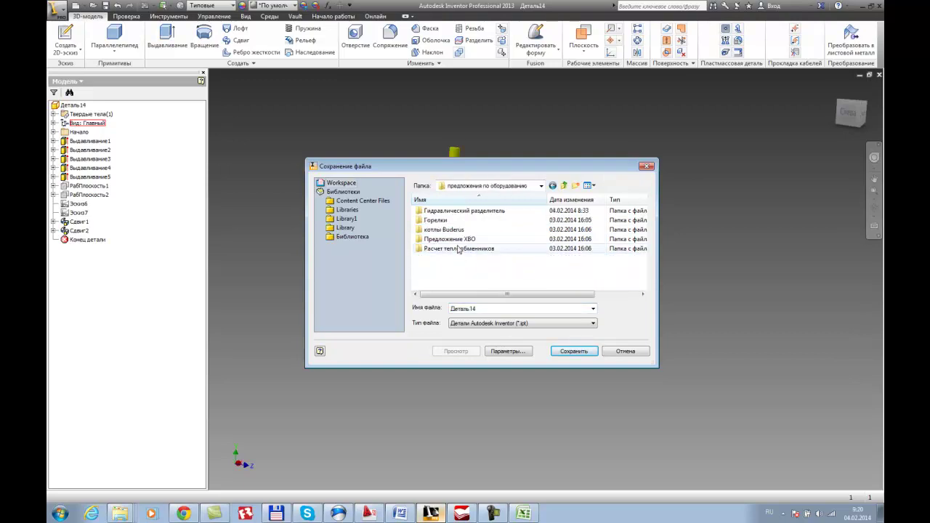
pyautogui.doubleClick(458, 250)
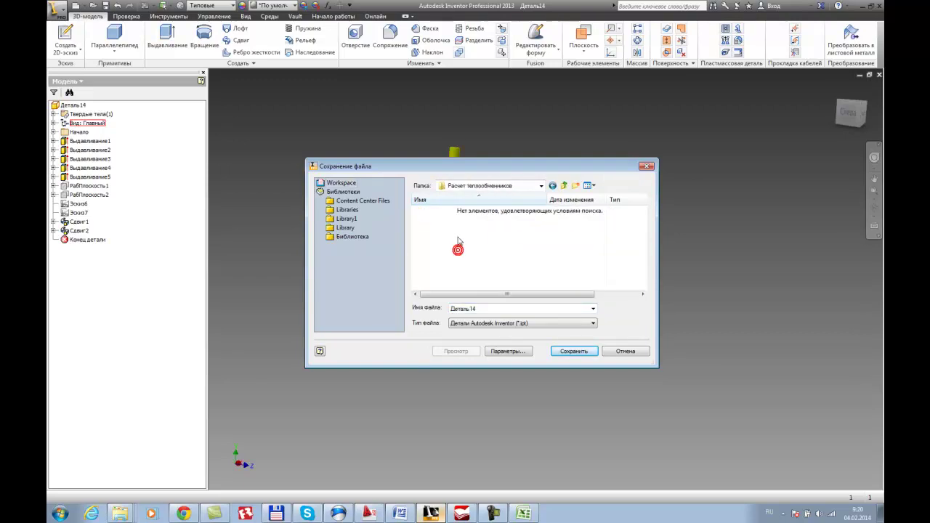
pyautogui.doubleClick(479, 307)
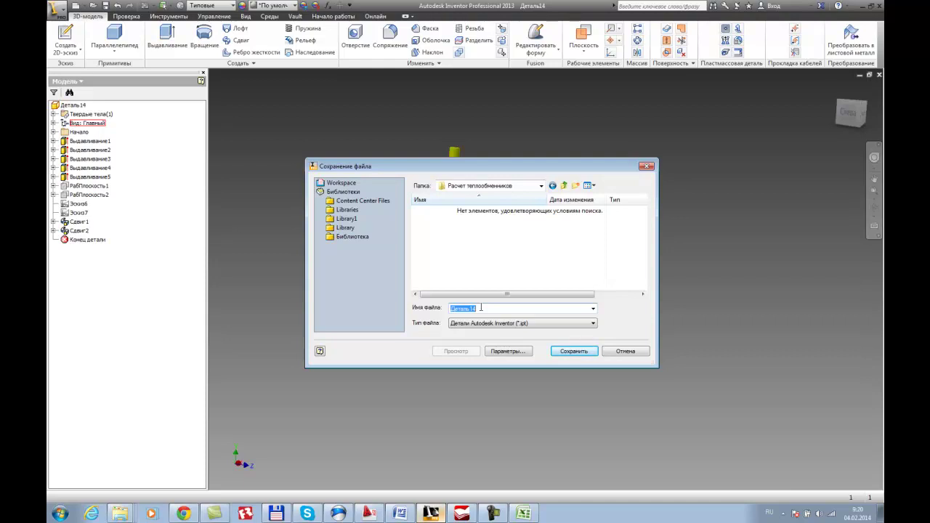
pyautogui.click(480, 308)
pyautogui.write('теплообменник')
pyautogui.press('Return')
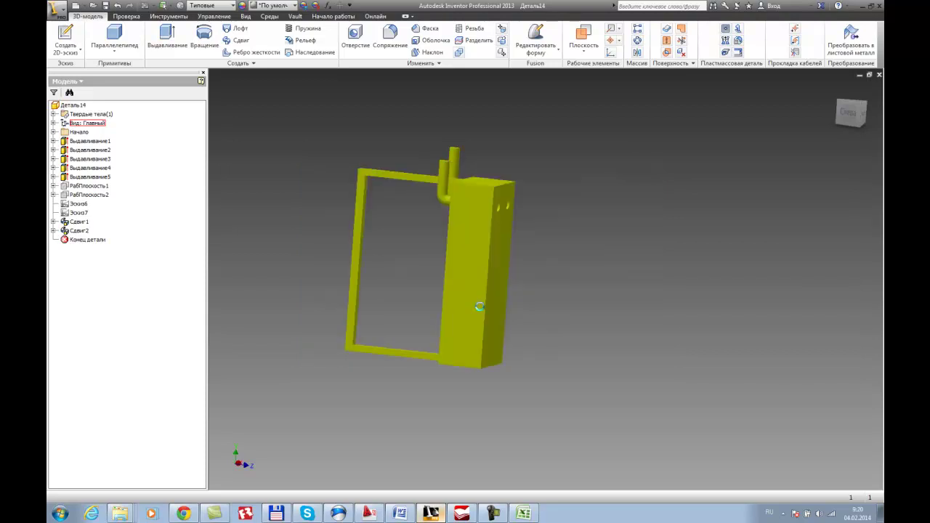
# Close the saved part and create a new assembly from the Обычный.iam template.
pyautogui.press('F6')
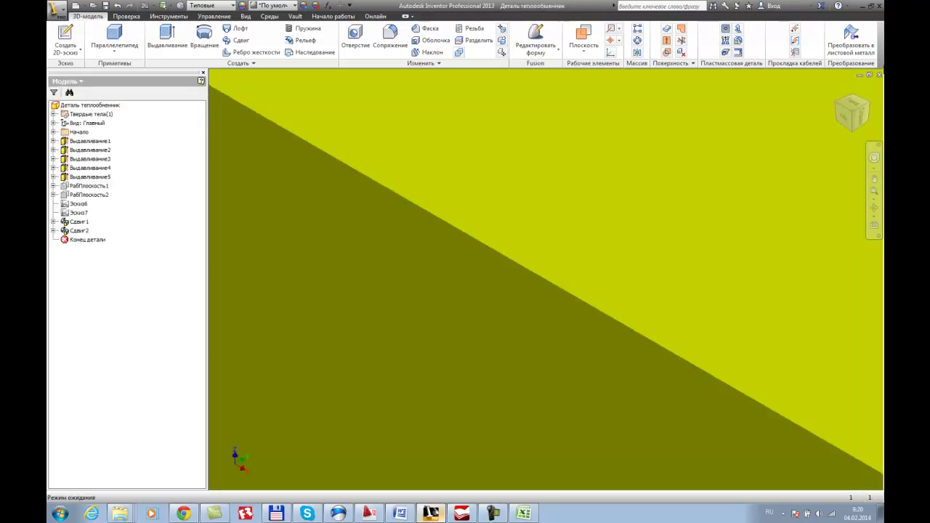
pyautogui.click(879, 74)
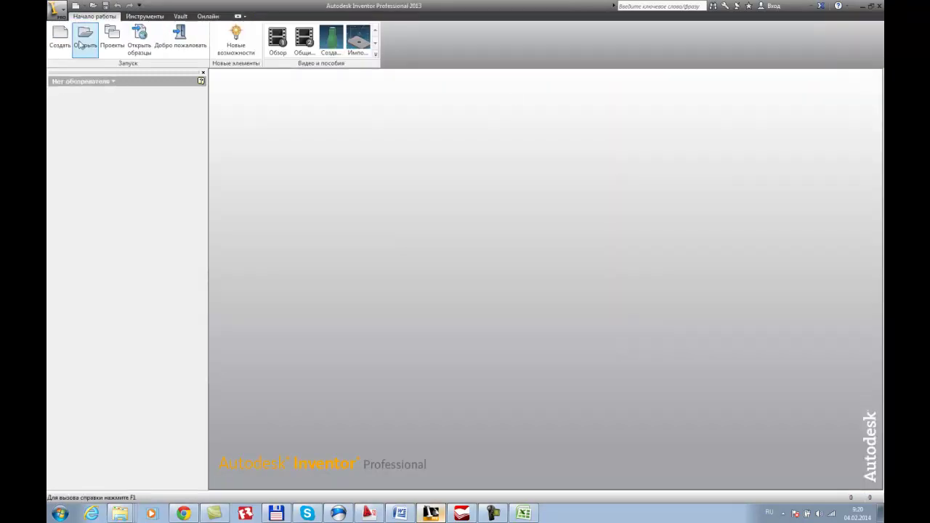
pyautogui.click(345, 164)
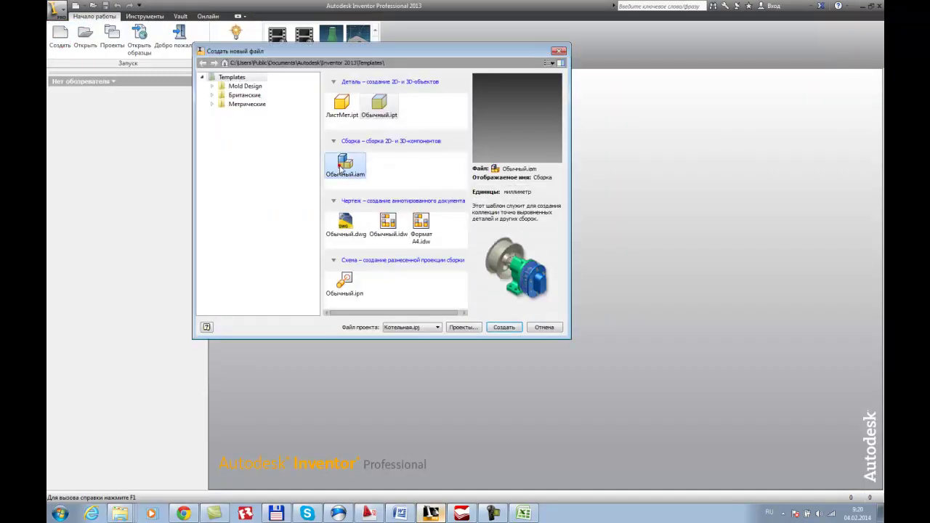
pyautogui.click(505, 327)
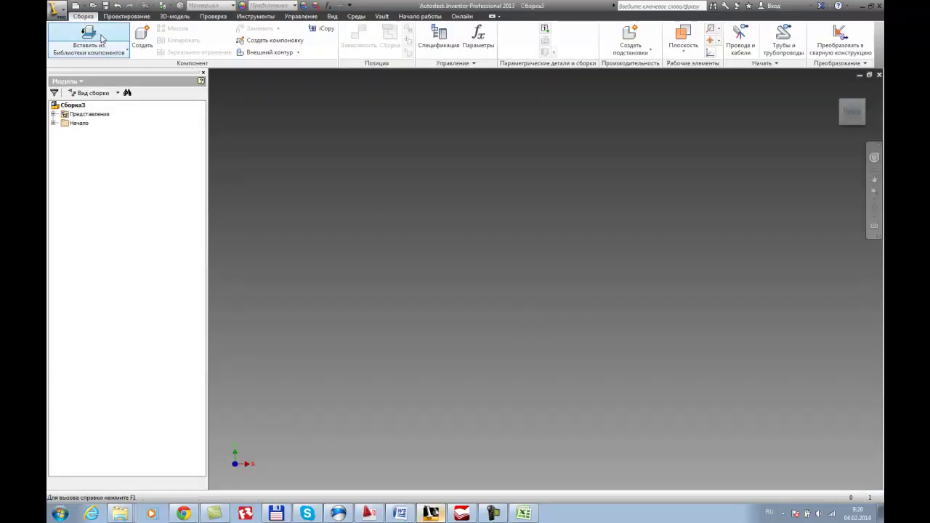
pyautogui.click(61, 15)
pyautogui.click(61, 15)
pyautogui.click(101, 41)
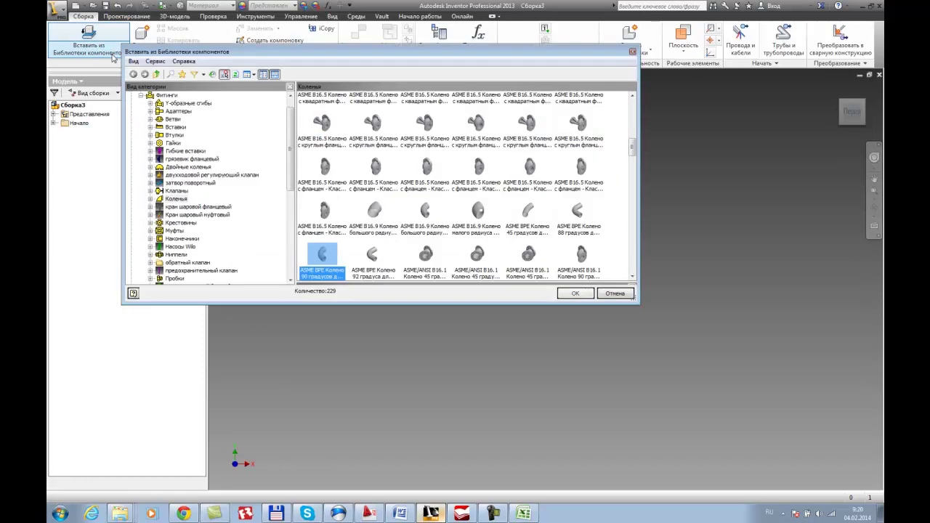
pyautogui.press('Escape')
# Insert one instance of Деталь теплообменник from the folder Расчет теплообменников into the assembly.
pyautogui.click(121, 52)
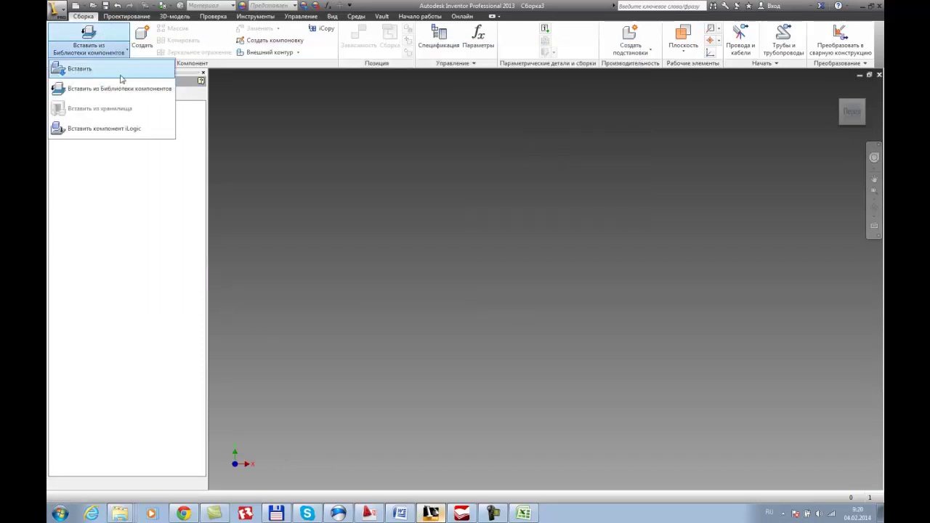
pyautogui.click(122, 72)
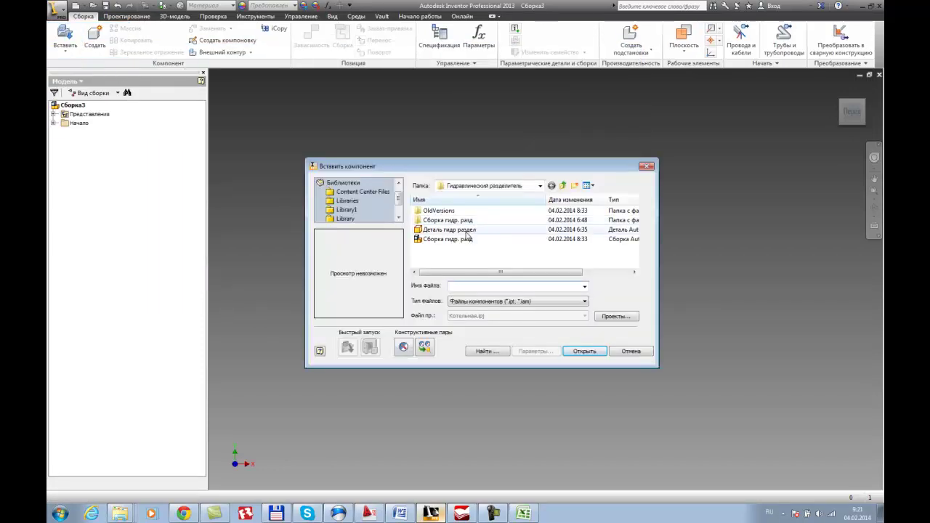
pyautogui.click(562, 190)
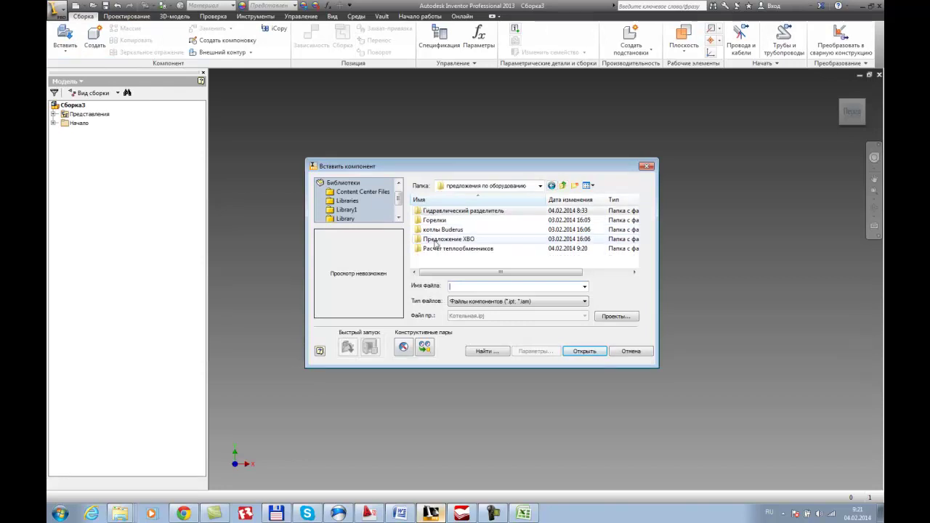
pyautogui.doubleClick(447, 256)
pyautogui.click(449, 213)
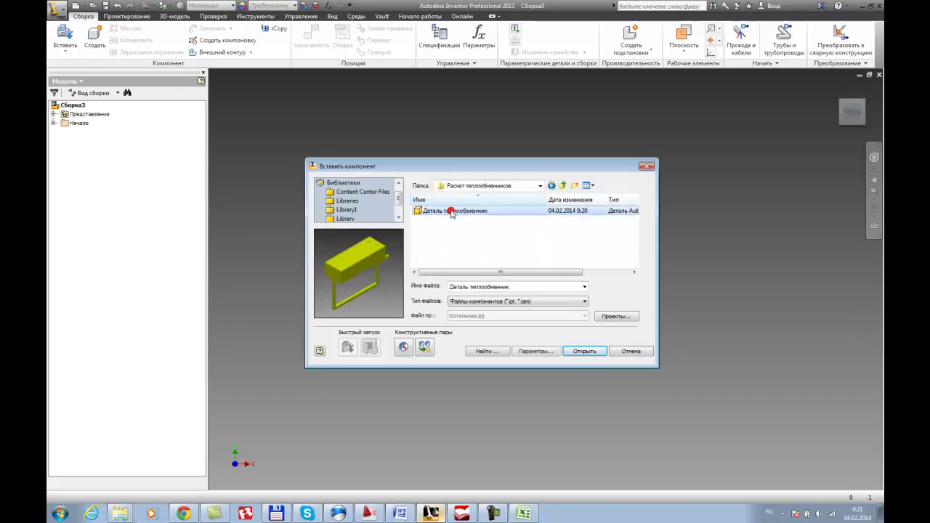
pyautogui.click(595, 353)
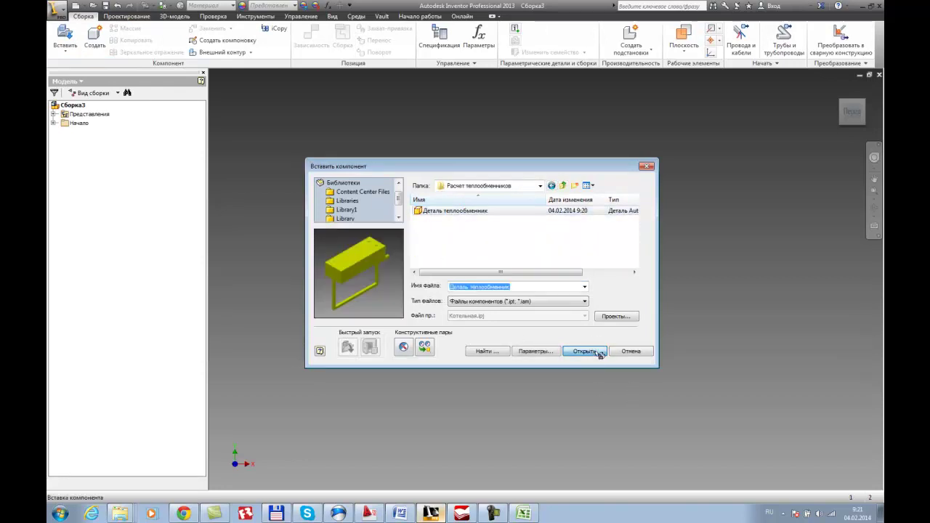
pyautogui.scroll(-5, 666, 374)
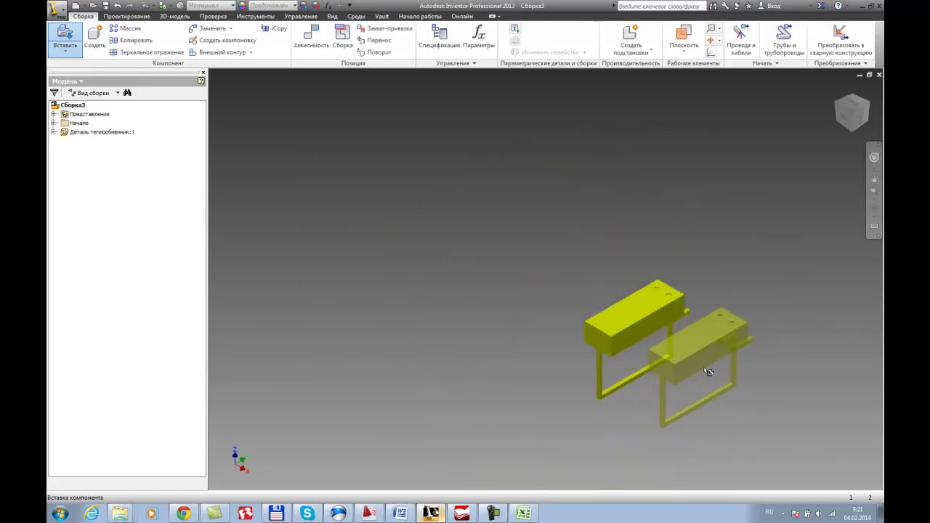
pyautogui.press('Escape')
# Save the assembly as "Сборка теплообменник" in the folder Расчет теплообменников.
pyautogui.keyDown('shift'); pyautogui.moveTo(598, 364); pyautogui.dragTo(605, 309, button='middle'); pyautogui.keyUp('shift')
pyautogui.scroll(-5, 604, 309)
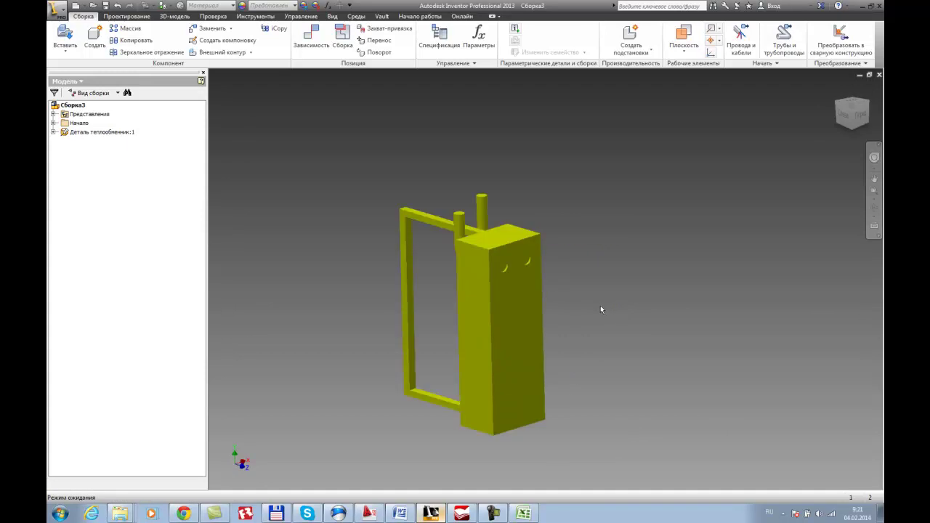
pyautogui.moveTo(588, 316)
pyautogui.keyDown('shift'); pyautogui.mouseDown(button='middle')
pyautogui.moveTo(580, 325)
pyautogui.moveTo(571, 316)
pyautogui.mouseUp(button='middle'); pyautogui.keyUp('shift')
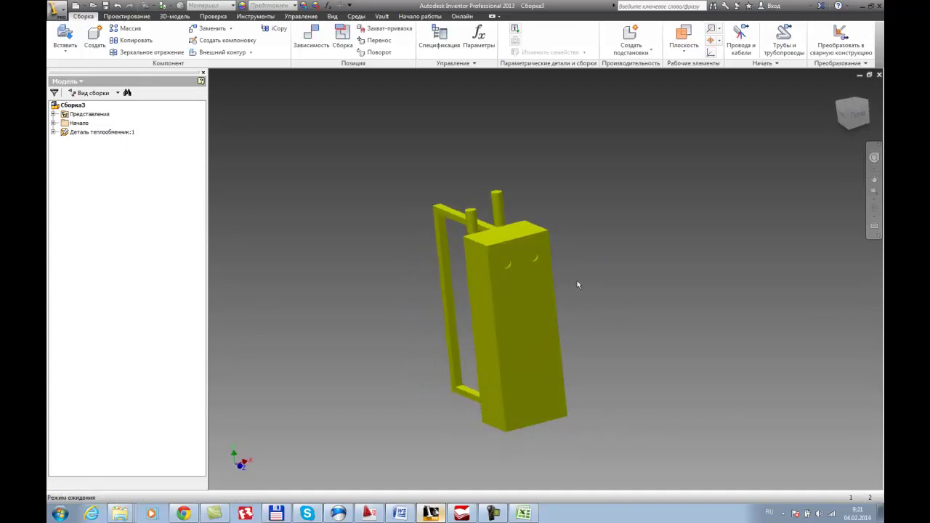
pyautogui.click(56, 9)
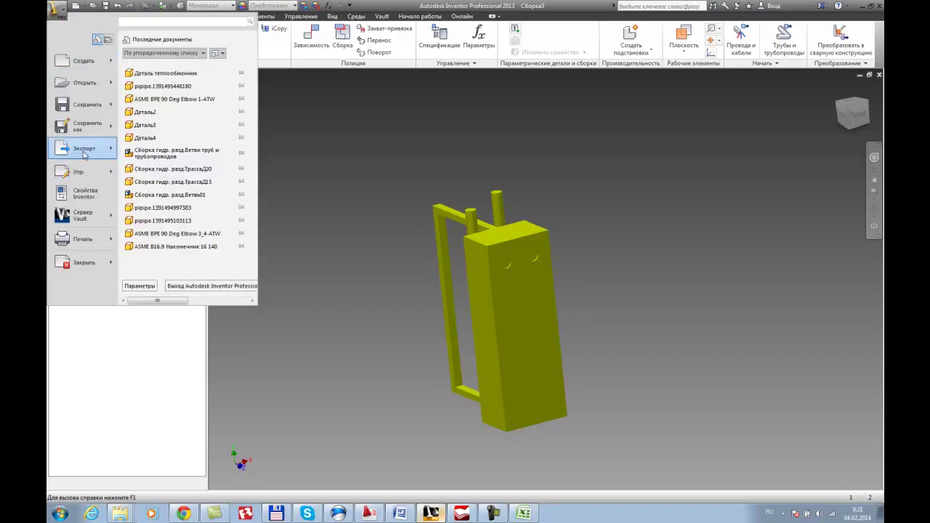
pyautogui.click(86, 125)
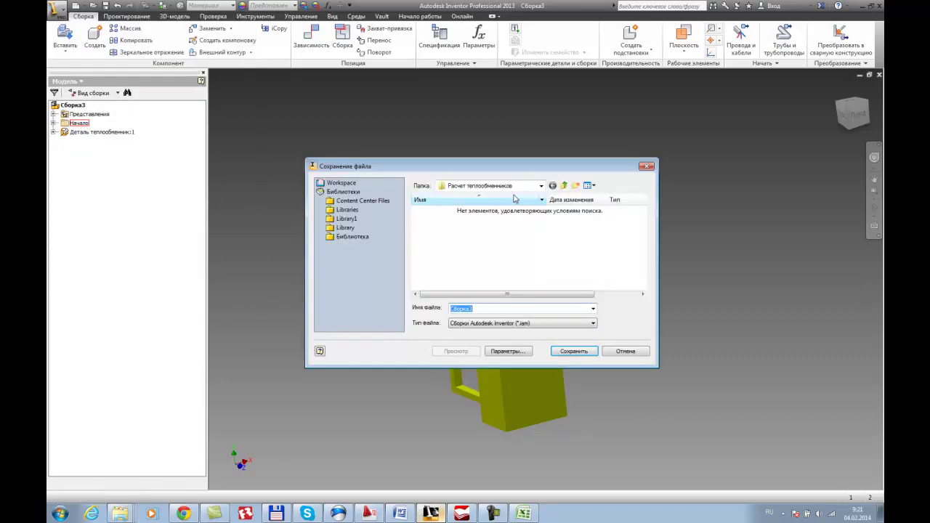
pyautogui.click(484, 308)
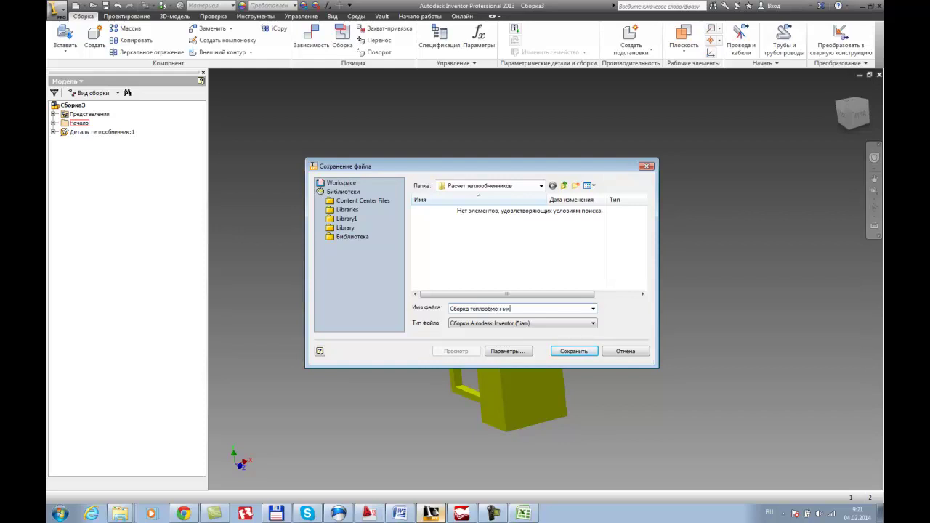
pyautogui.press('Return')
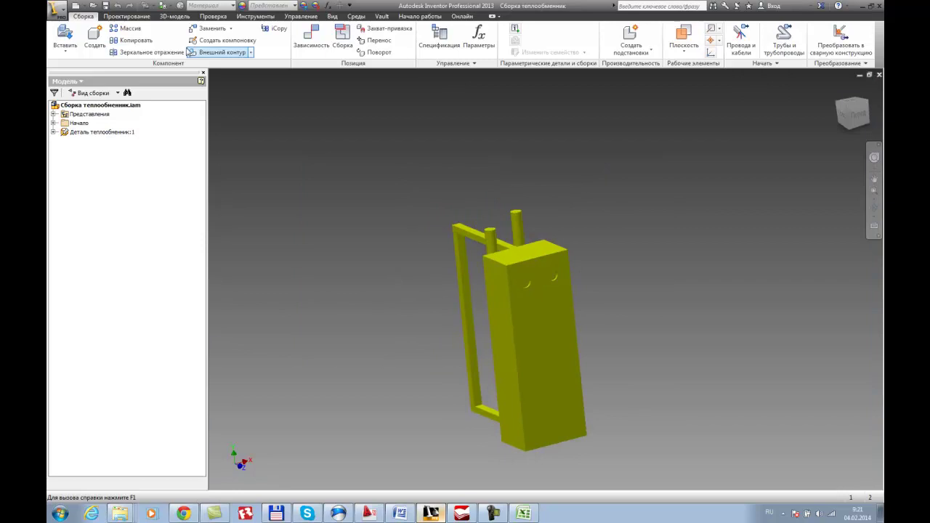
# Start inserting a component from the component library and open the Фланцы category within Фитинги.
pyautogui.click(65, 46)
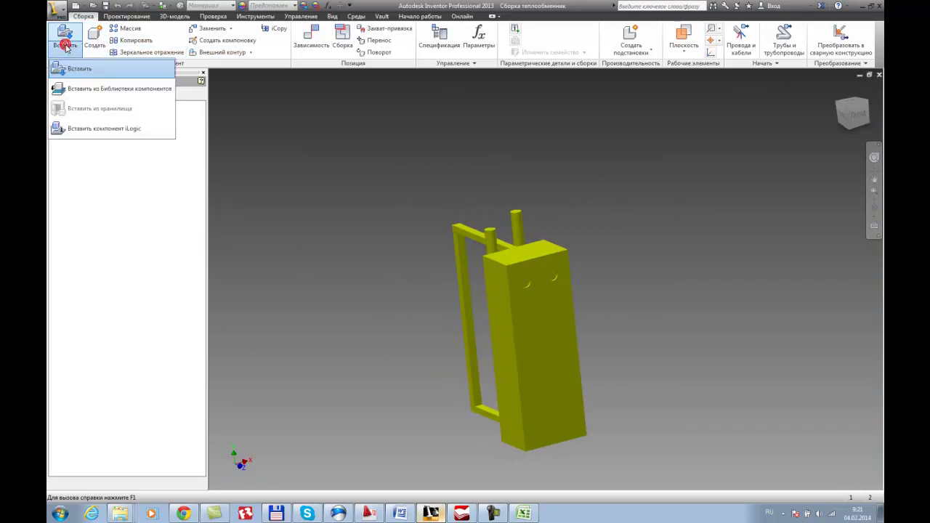
pyautogui.click(94, 94)
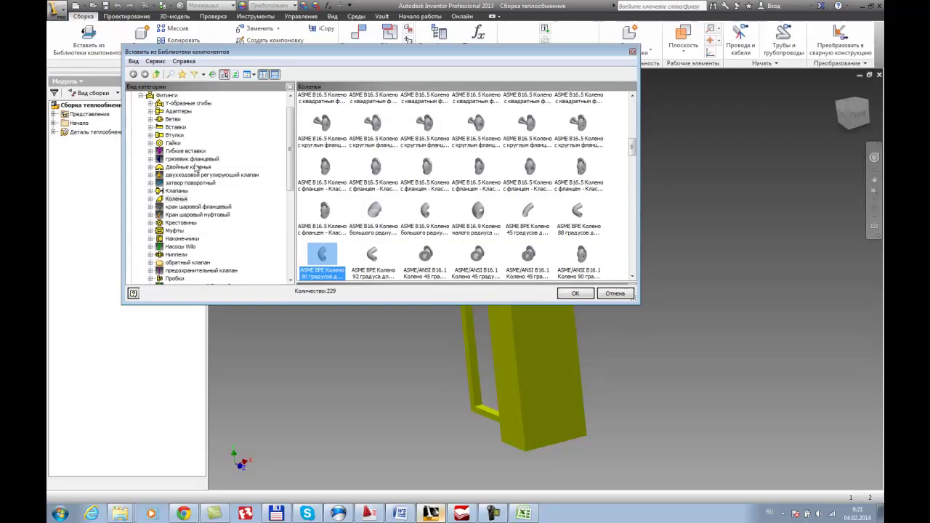
pyautogui.click(171, 96)
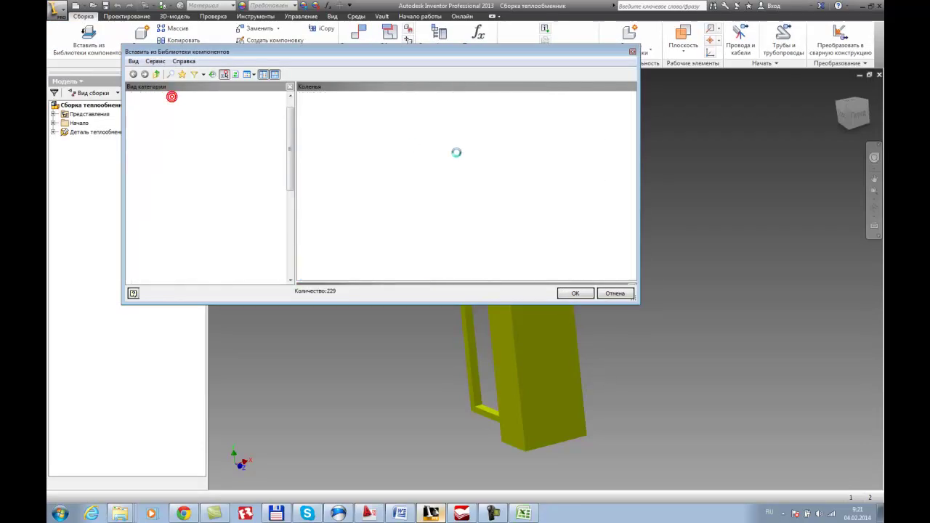
pyautogui.scroll(-3, 624, 179)
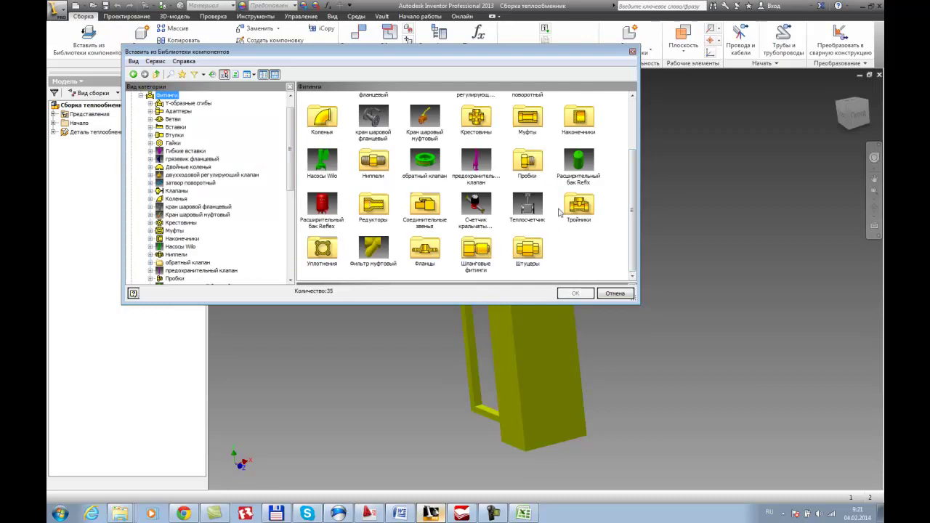
pyautogui.scroll(3, 560, 210)
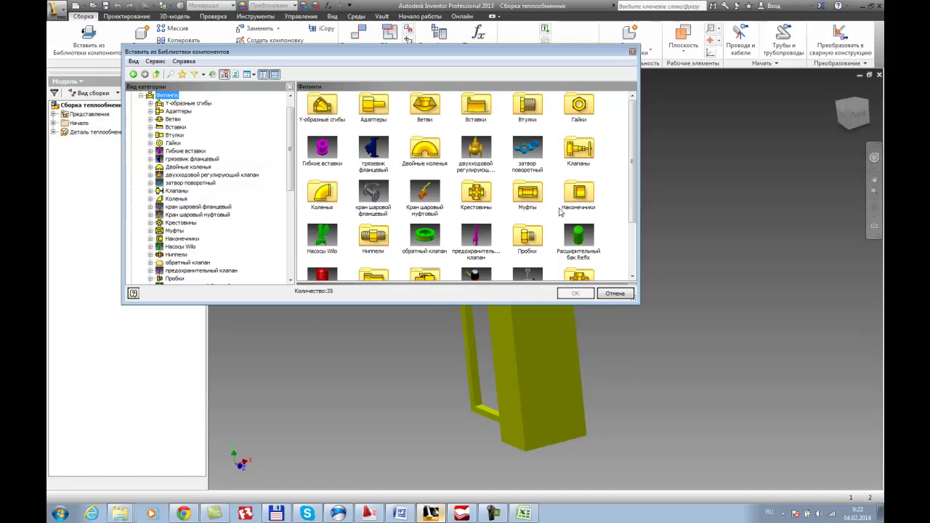
pyautogui.scroll(-3, 561, 212)
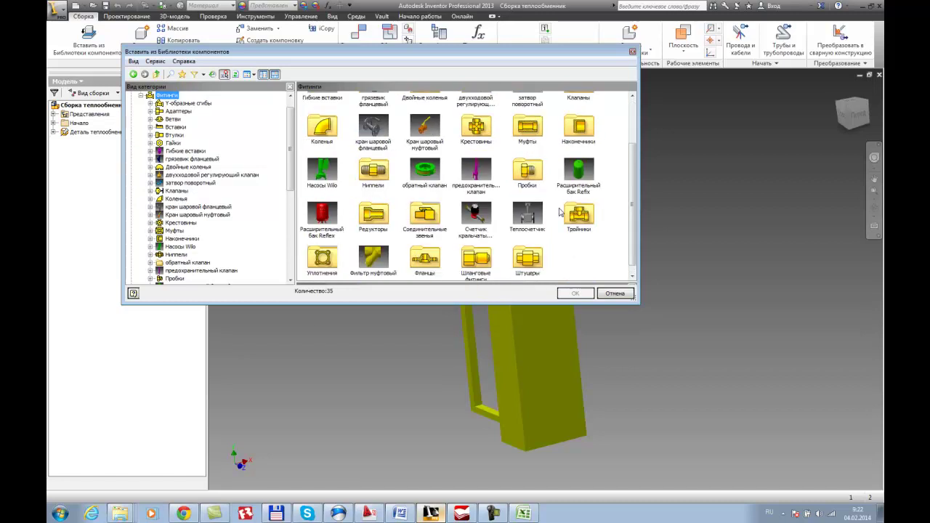
pyautogui.doubleClick(436, 254)
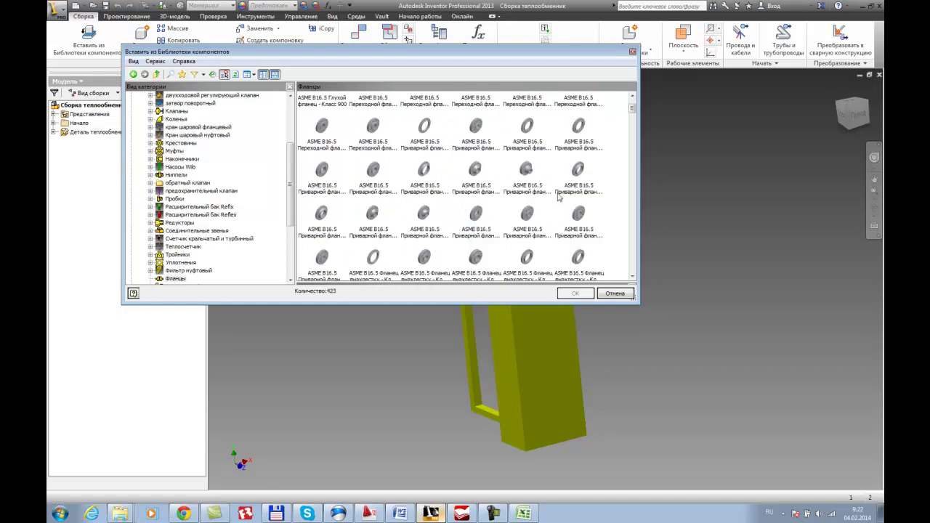
# Browse the flange library and compare the DIN 2573 (PN 6) and DIN 2576 (PN 10) welding flange variants.
pyautogui.scroll(-3, 426, 219)
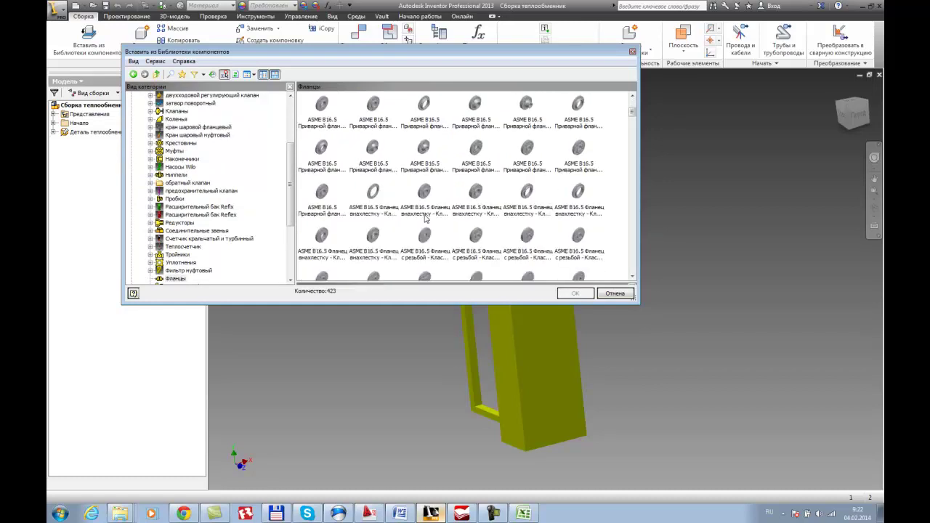
pyautogui.scroll(-3, 357, 230)
pyautogui.scroll(-3, 358, 230)
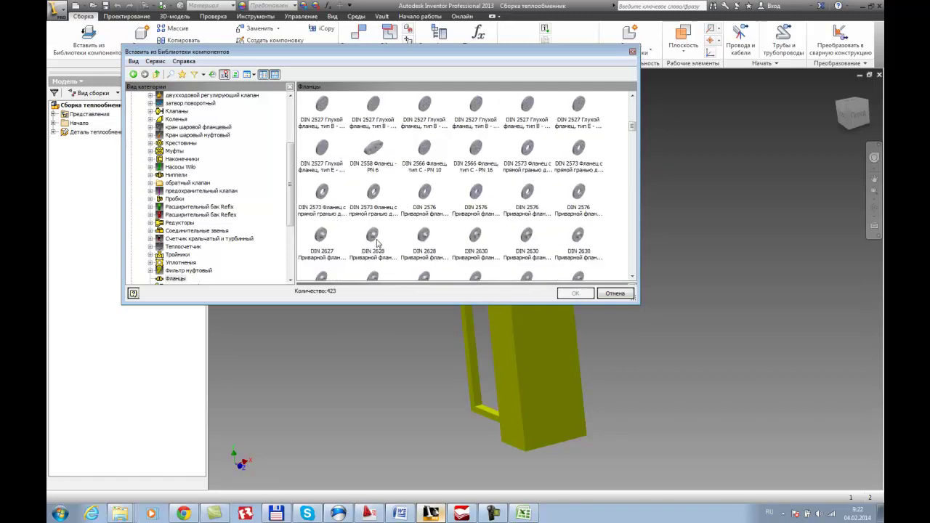
pyautogui.click(375, 205)
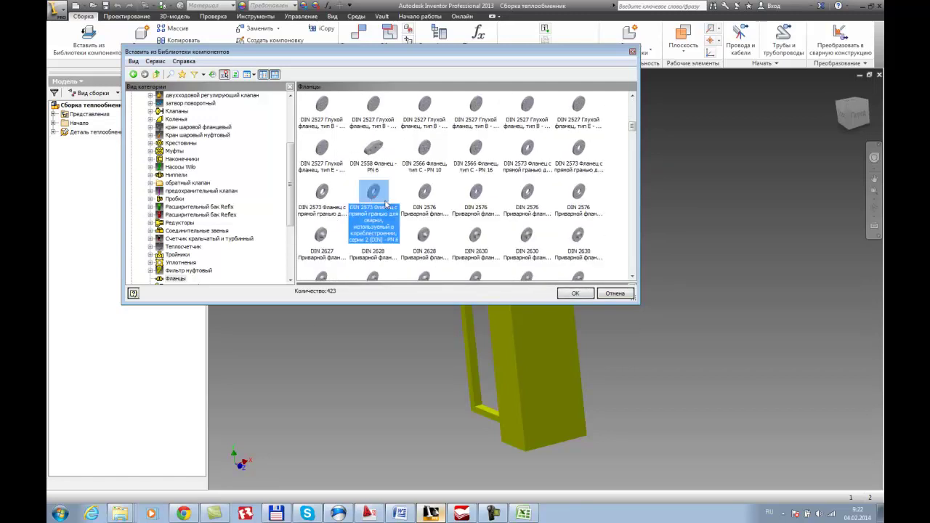
pyautogui.click(427, 195)
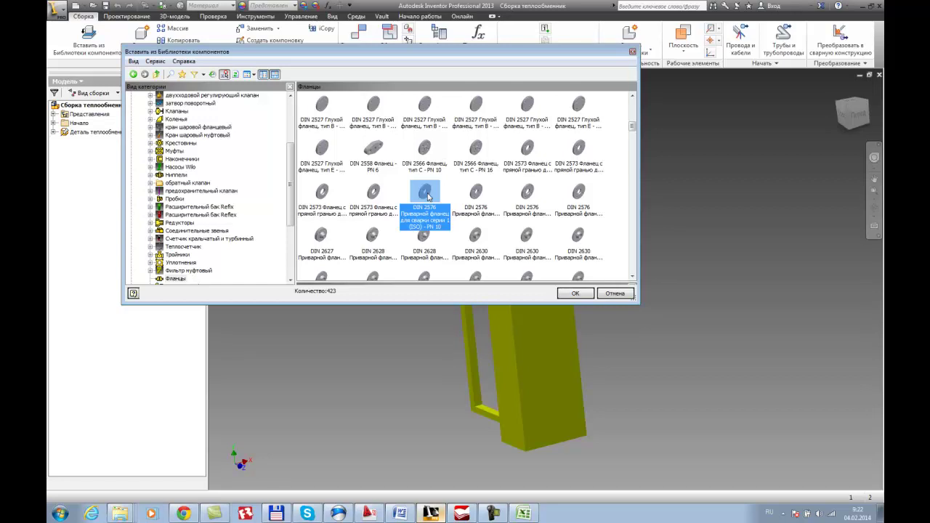
pyautogui.click(469, 202)
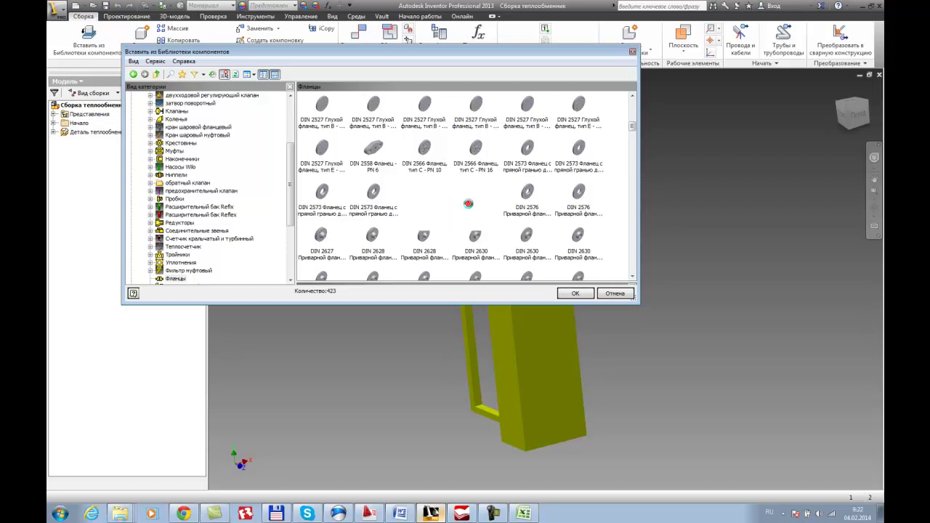
pyautogui.click(529, 211)
pyautogui.click(579, 210)
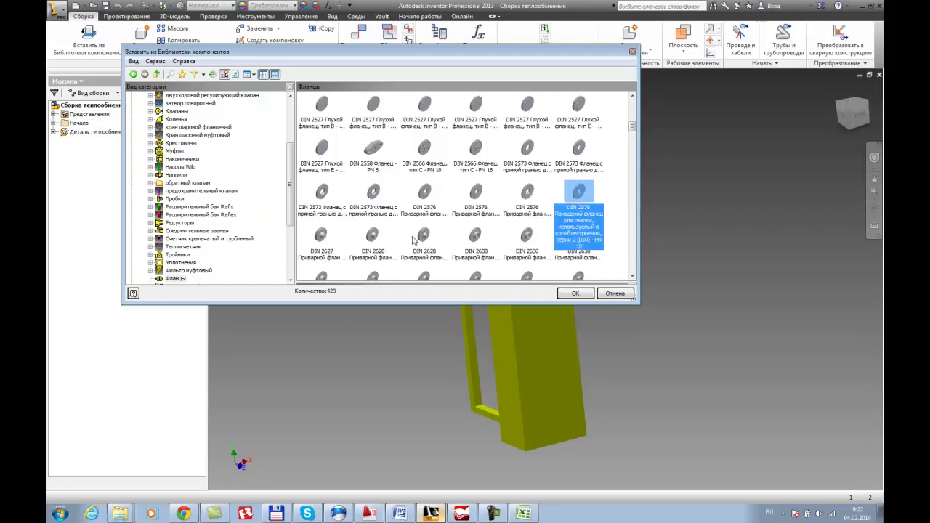
pyautogui.click(536, 164)
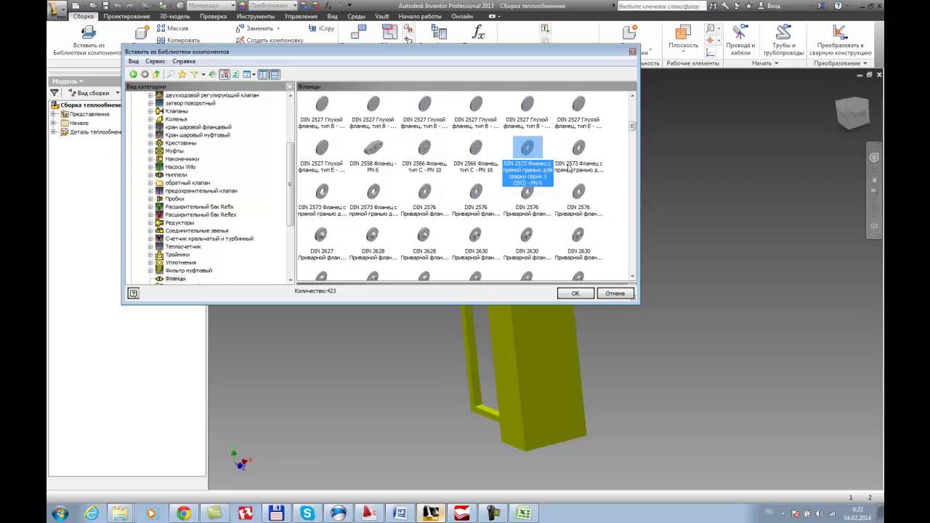
pyautogui.click(565, 165)
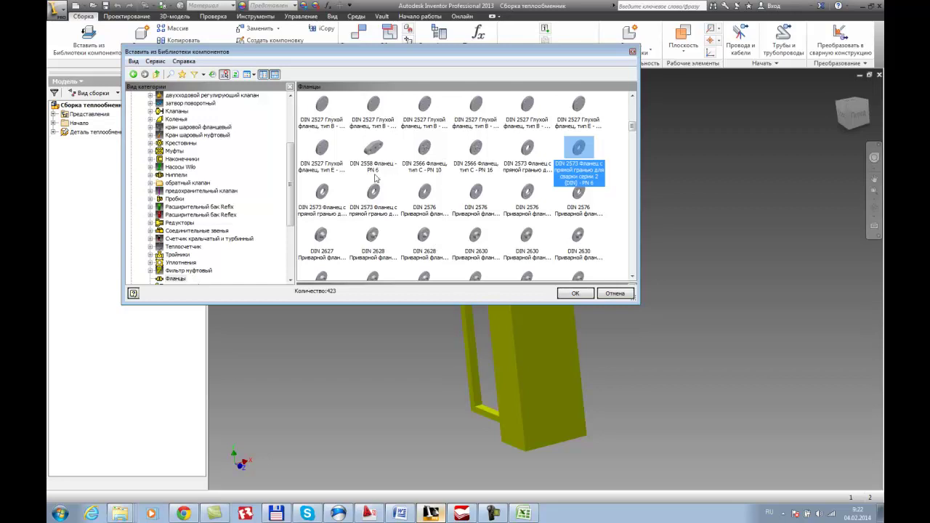
# Switch to Excel and check the heat exchanger calculation on Лист4 and technical description on Лист1 for working pressure and pipe connection.
pyautogui.click(524, 514)
pyautogui.click(91, 488)
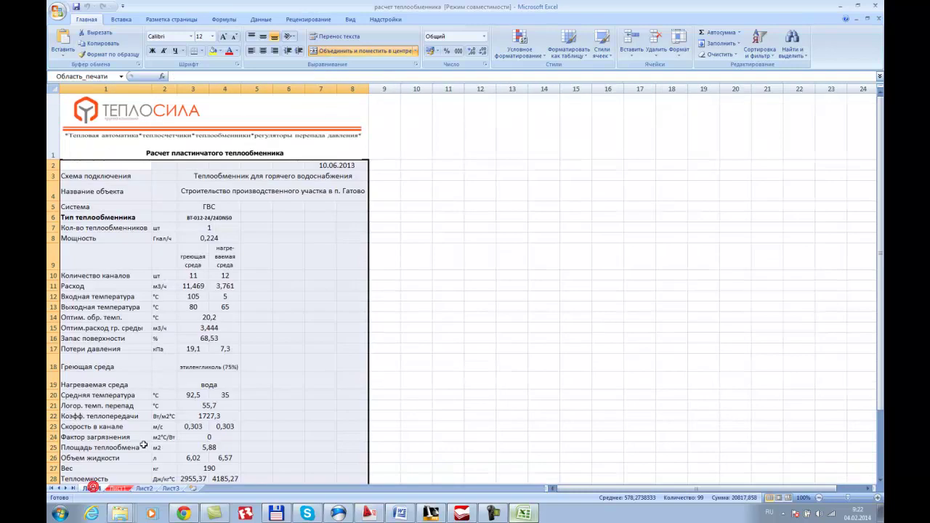
pyautogui.scroll(-1, 210, 400)
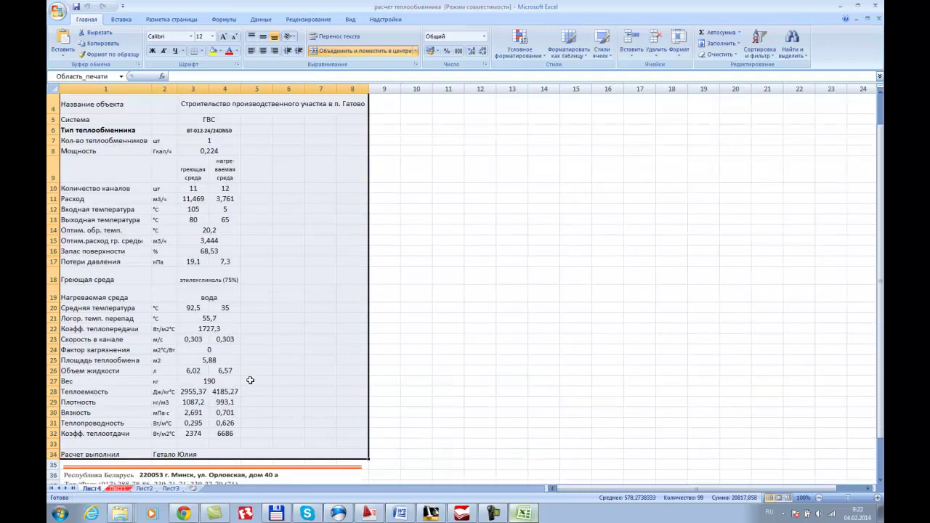
pyautogui.scroll(1, 252, 381)
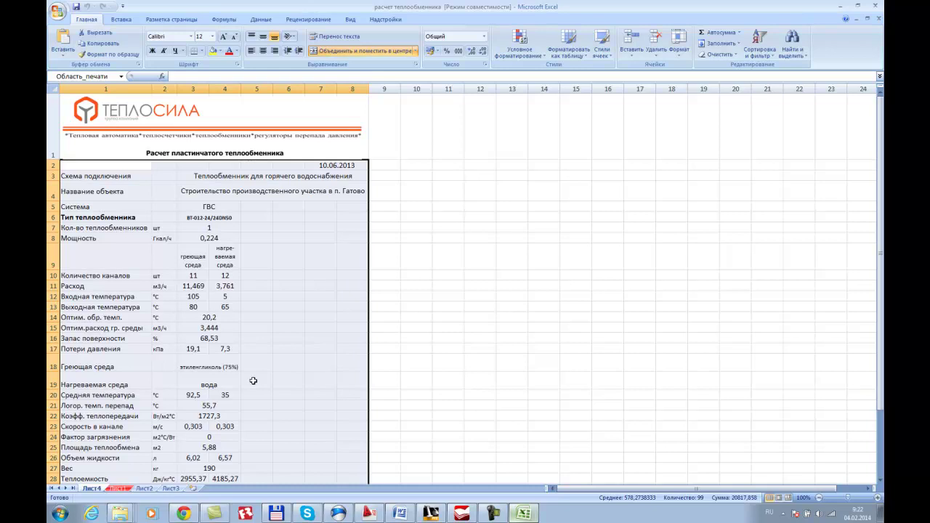
pyautogui.scroll(-2, 253, 381)
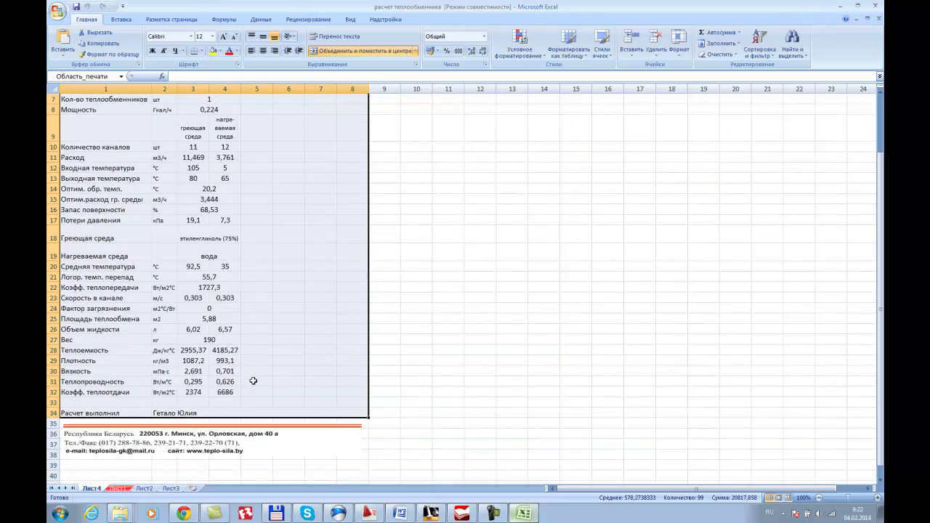
pyautogui.click(123, 487)
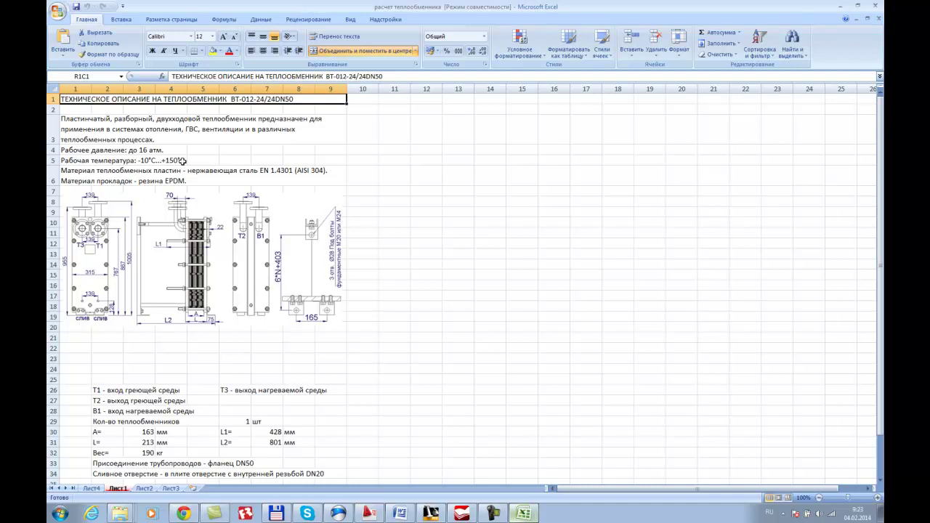
pyautogui.scroll(-1, 187, 319)
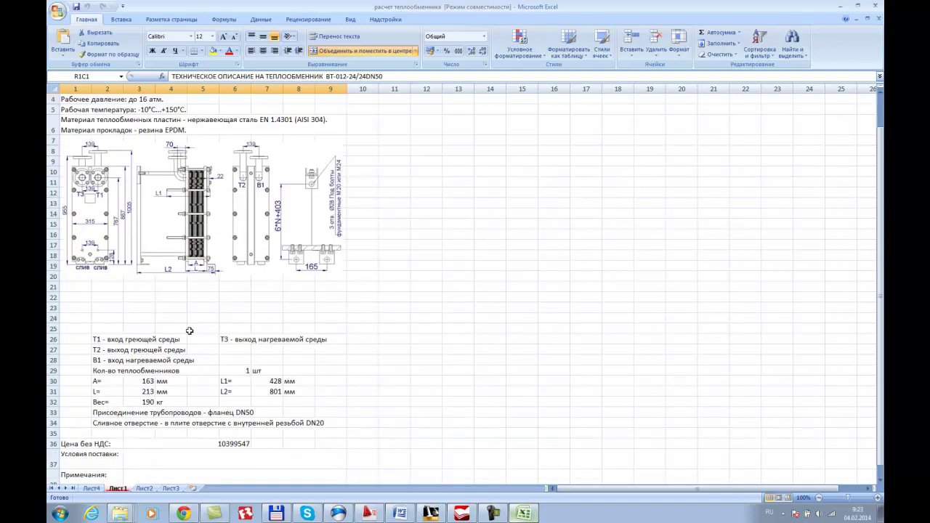
pyautogui.scroll(-1, 189, 331)
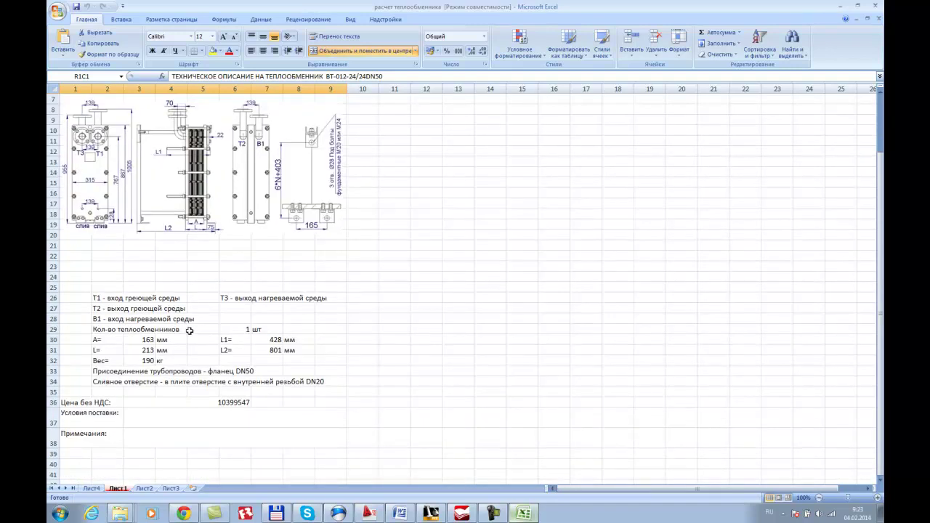
pyautogui.scroll(-1, 189, 331)
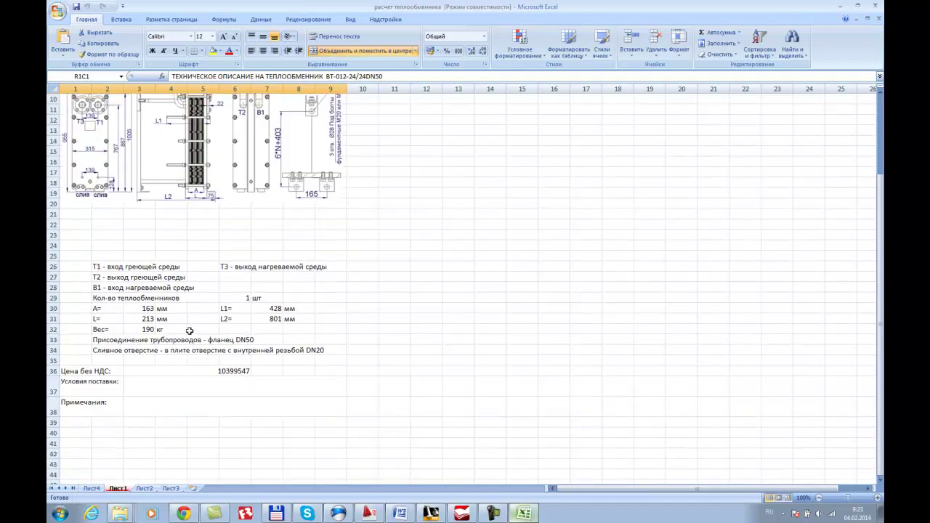
# Switch back to Inventor and compare the DIN 2573 PN 6, DIN 2576 PN 10 and DIN 2630 welding flanges in the library.
pyautogui.click(446, 513)
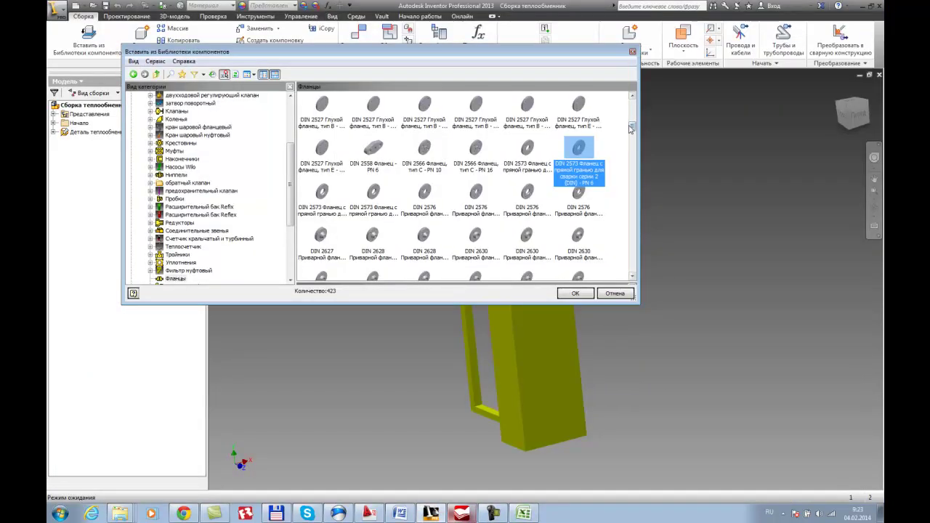
pyautogui.scroll(-1, 631, 128)
pyautogui.moveTo(634, 127); pyautogui.dragTo(635, 124)
pyautogui.click(526, 231)
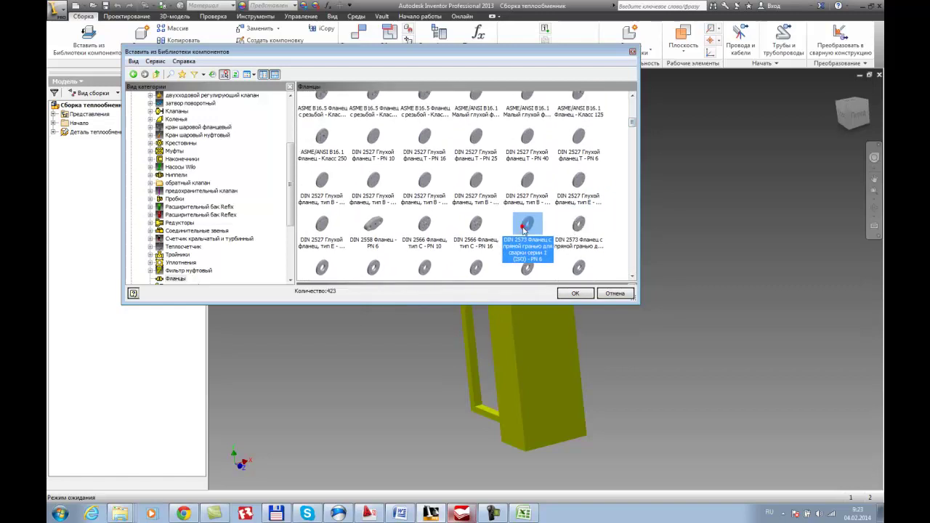
pyautogui.click(580, 231)
pyautogui.scroll(-1, 579, 231)
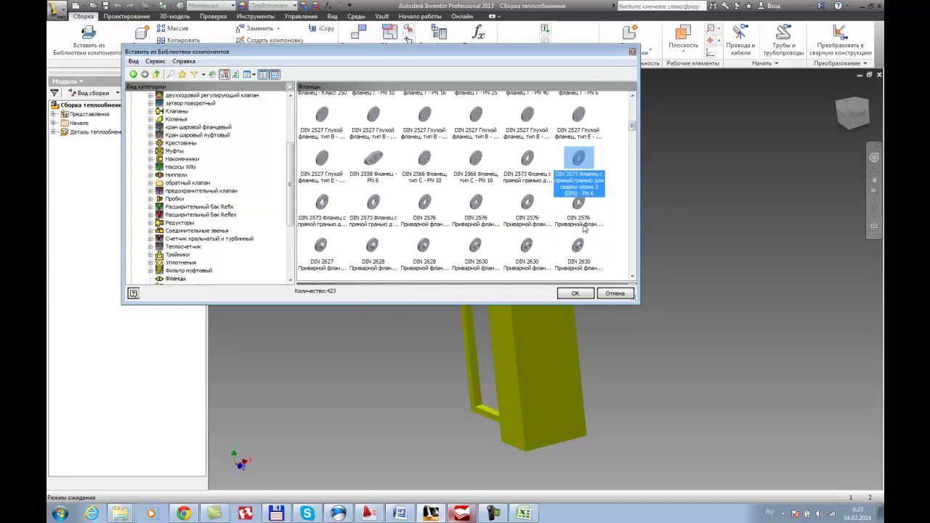
pyautogui.click(580, 211)
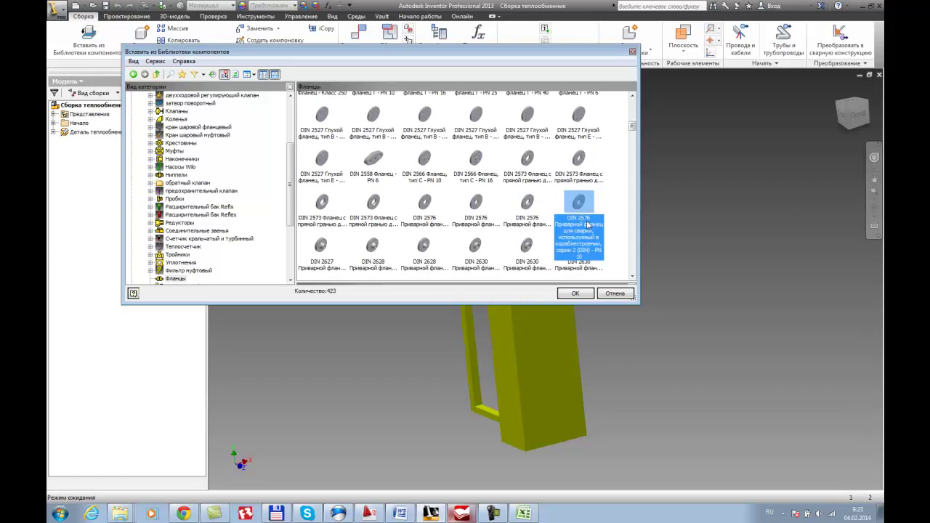
pyautogui.scroll(-1, 588, 226)
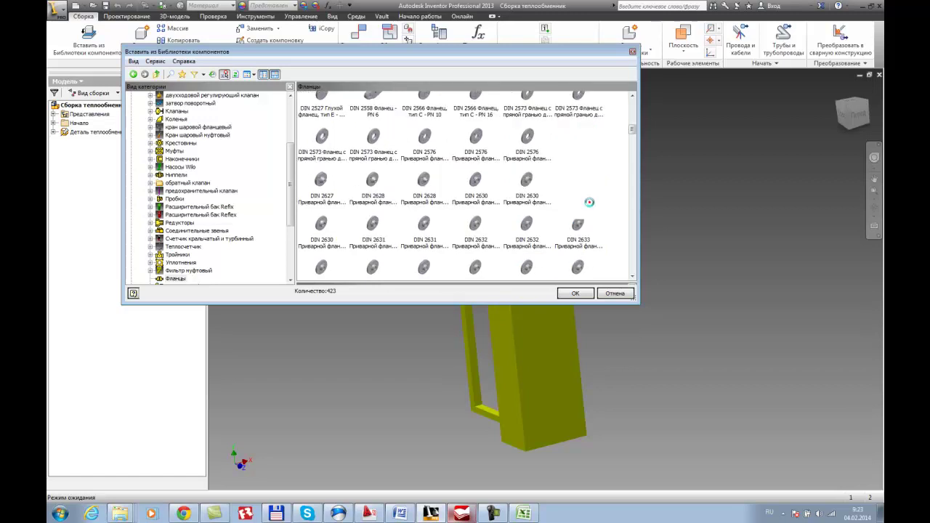
pyautogui.click(592, 207)
pyautogui.scroll(-1, 601, 234)
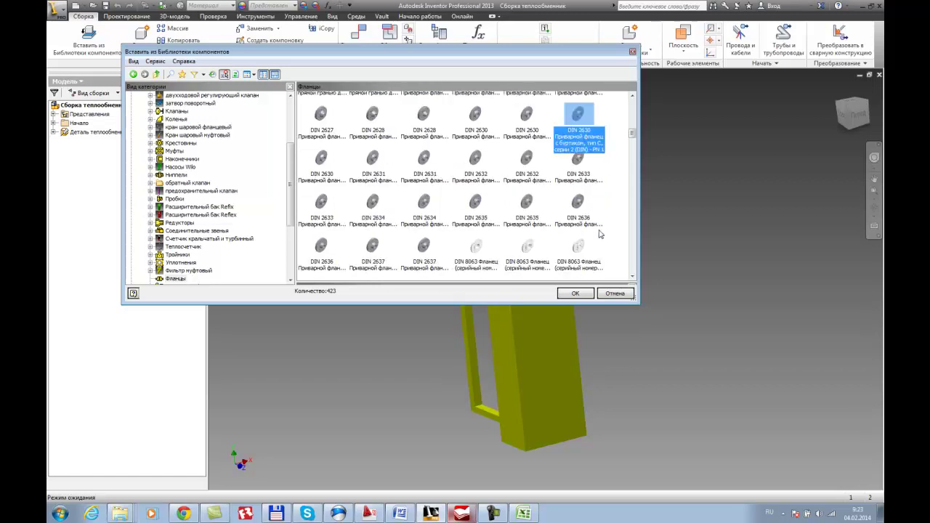
# Browse the flange library for other standards and compare the ISO 7005-1 type 01 flat welding flanges for PN 6 and PN 16.
pyautogui.scroll(-3, 601, 234)
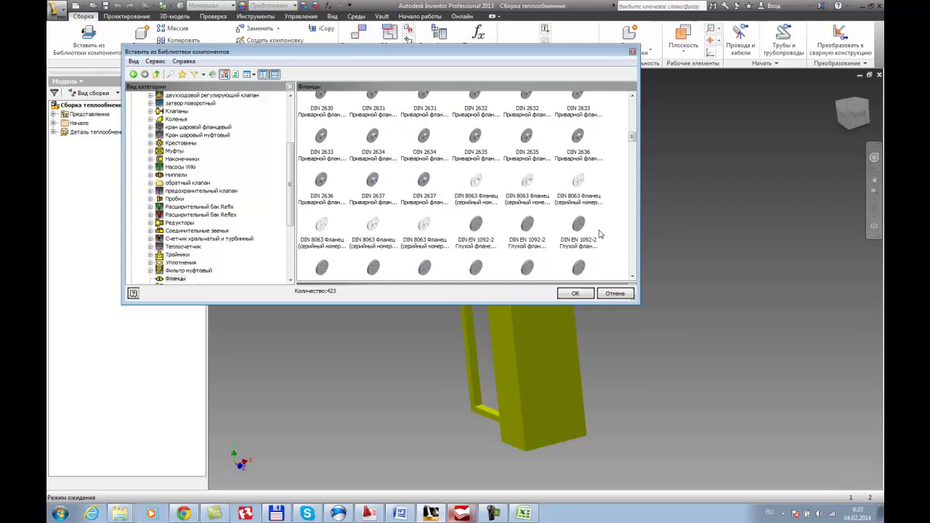
pyautogui.scroll(-1, 601, 234)
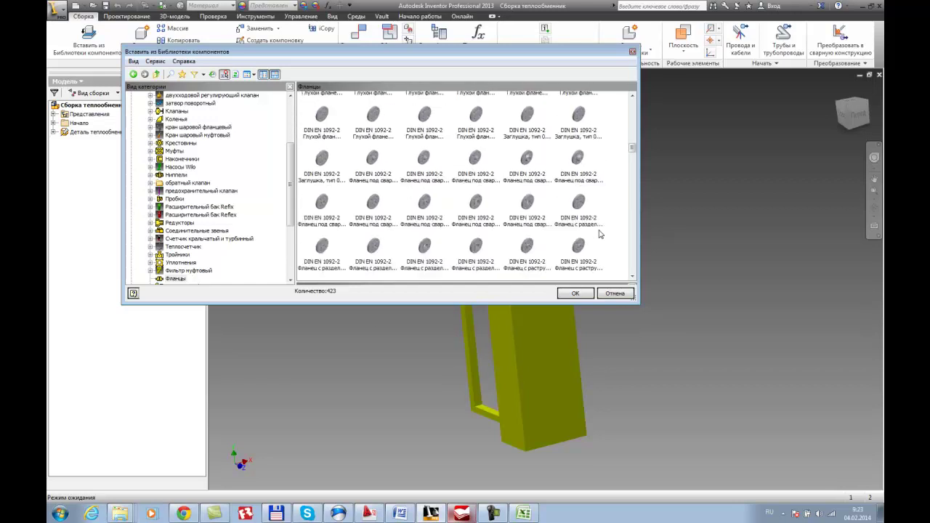
pyautogui.scroll(4, 601, 234)
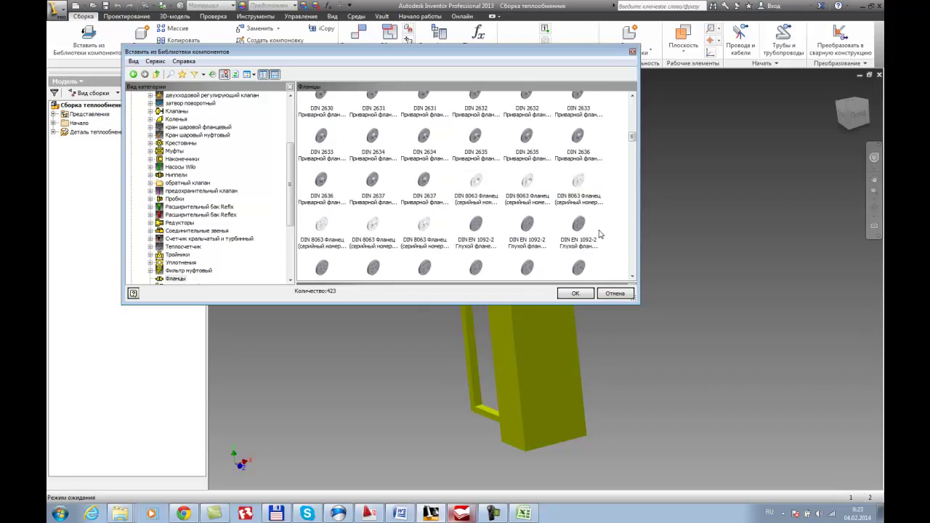
pyautogui.scroll(5, 601, 234)
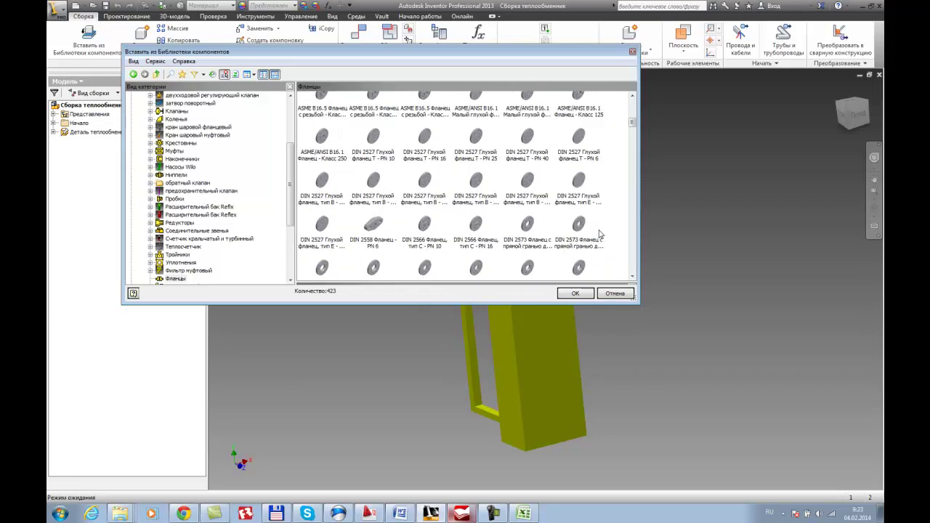
pyautogui.scroll(5, 601, 234)
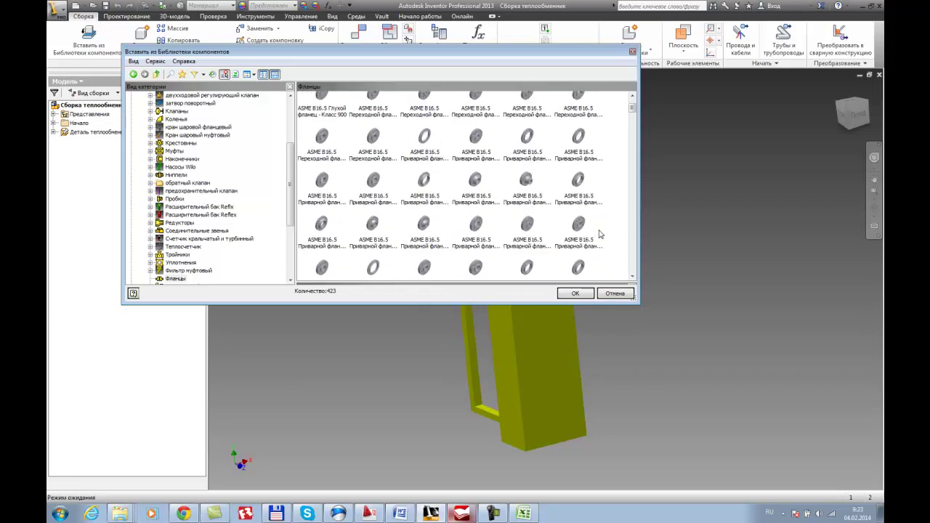
pyautogui.scroll(1, 601, 234)
pyautogui.scroll(-8, 601, 234)
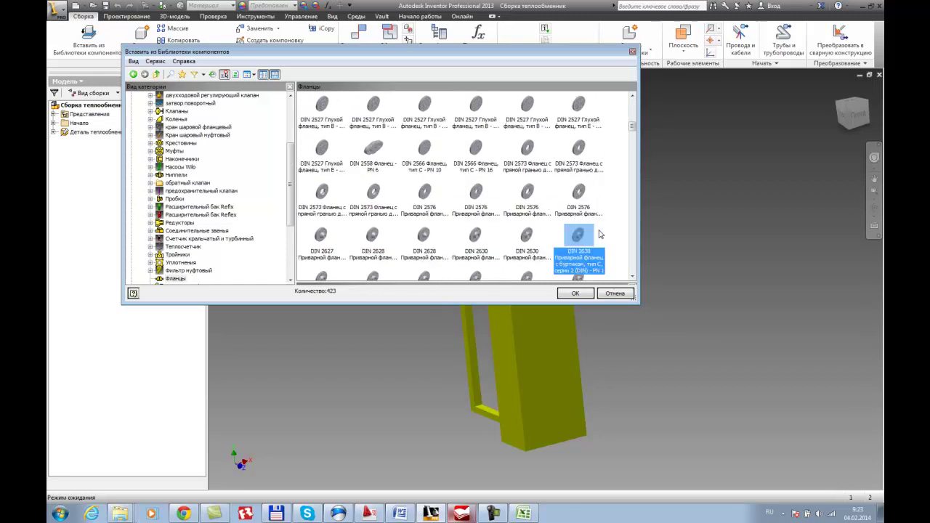
pyautogui.scroll(-7, 600, 234)
pyautogui.scroll(-5, 601, 234)
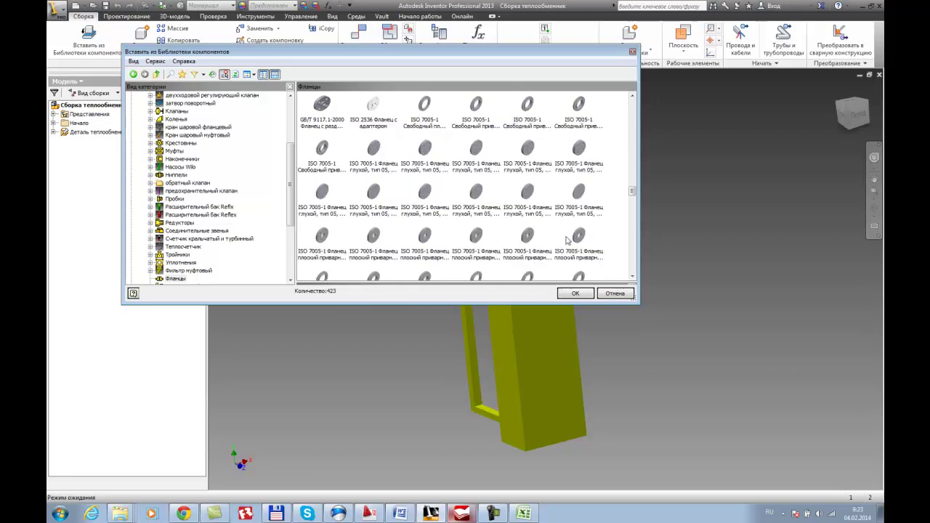
pyautogui.scroll(-3, 569, 240)
pyautogui.click(585, 185)
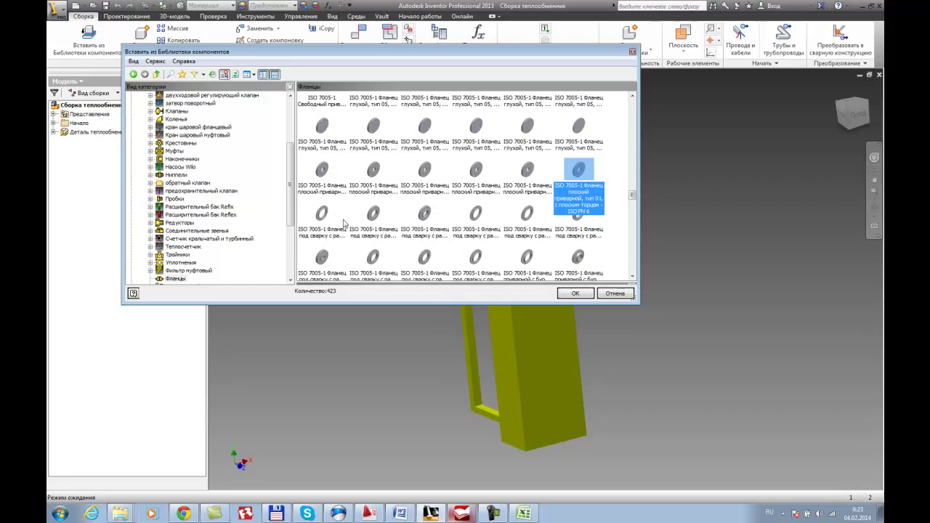
pyautogui.click(379, 190)
pyautogui.click(422, 180)
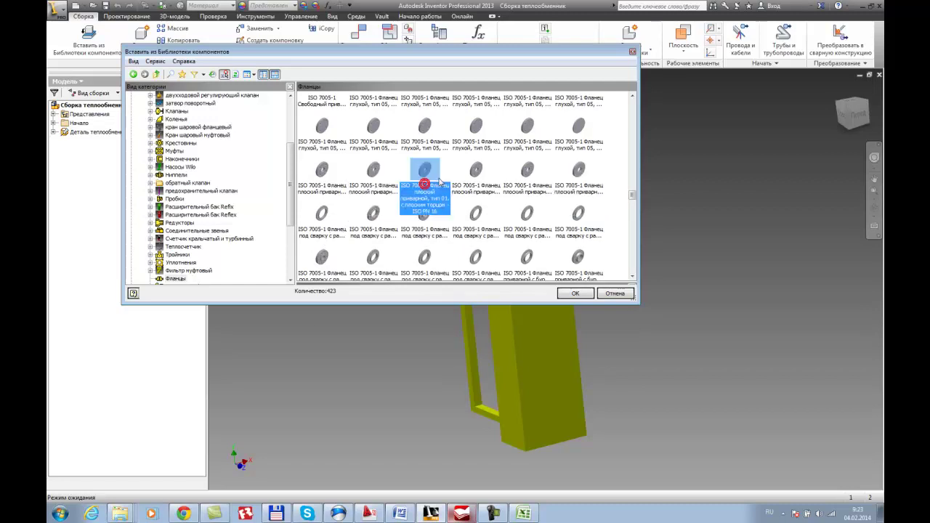
# Examine the ISO 7005-1 type 15 loose flanges and the remaining library entries through the JIS B 2220 and JIS B 2239 families.
pyautogui.scroll(-3, 592, 253)
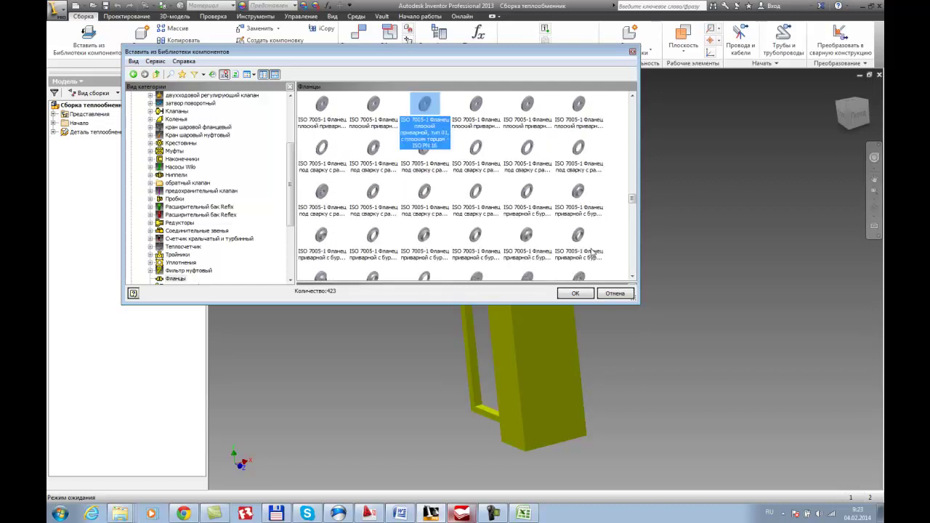
pyautogui.scroll(-3, 514, 257)
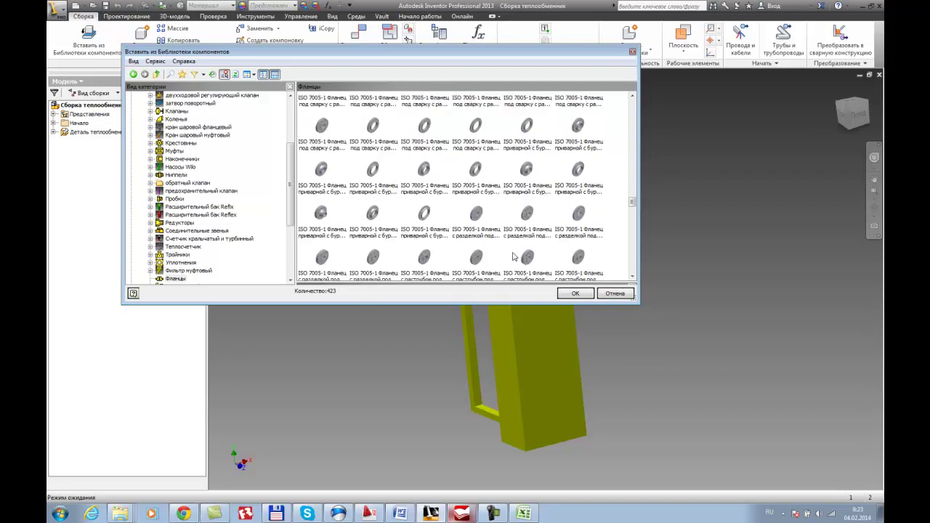
pyautogui.scroll(-9, 513, 257)
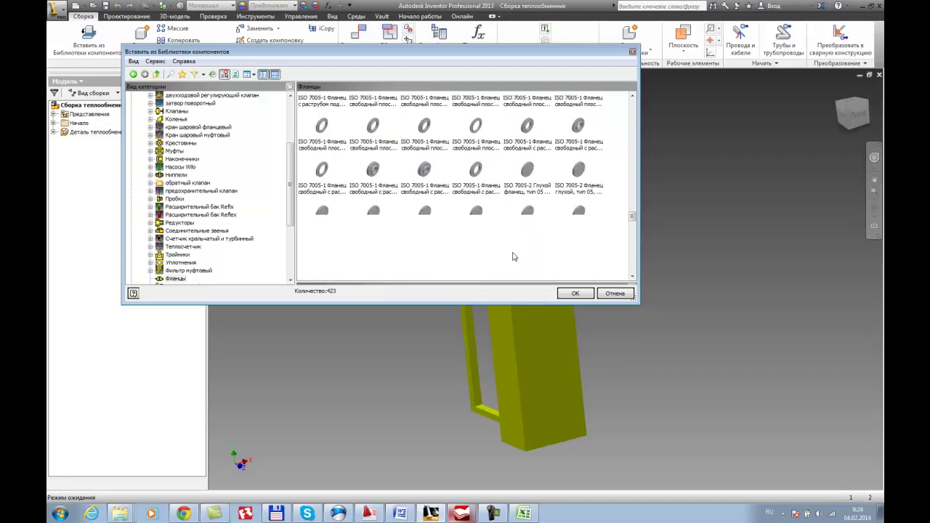
pyautogui.click(326, 182)
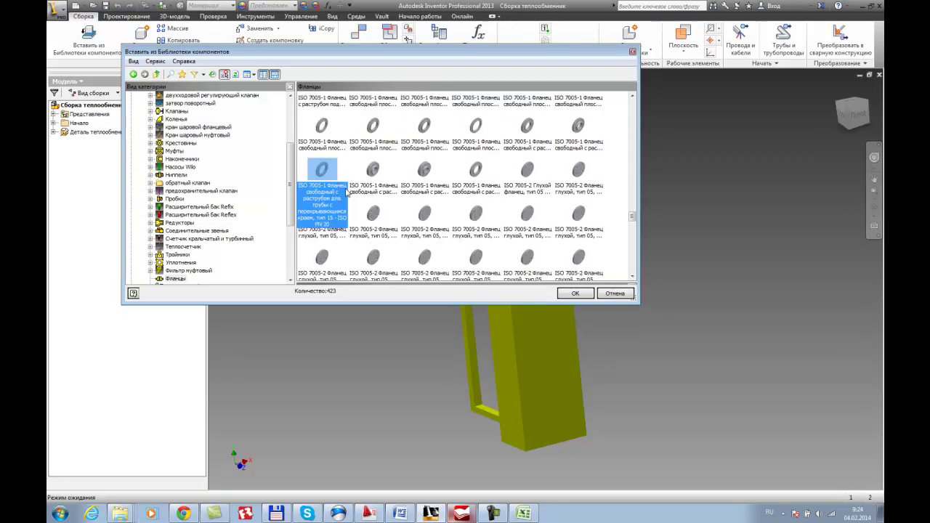
pyautogui.click(386, 190)
pyautogui.scroll(-3, 442, 247)
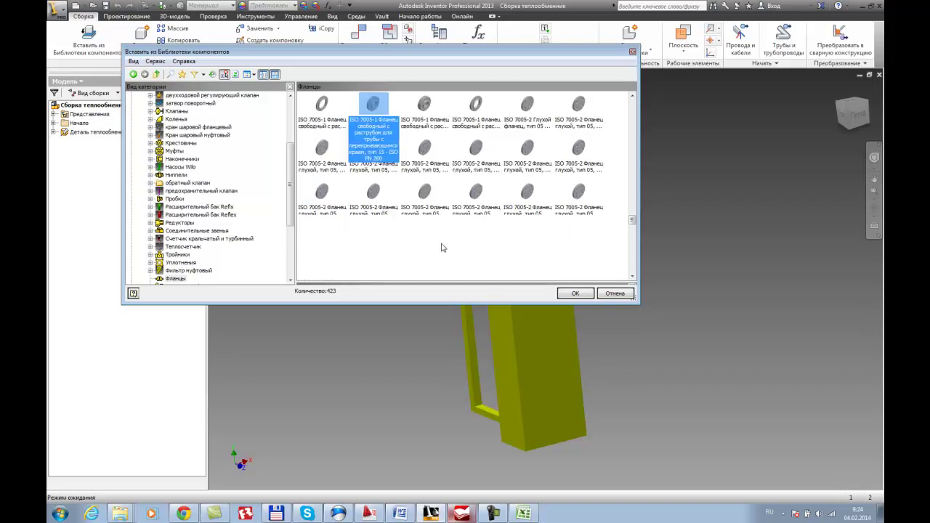
pyautogui.scroll(-3, 442, 248)
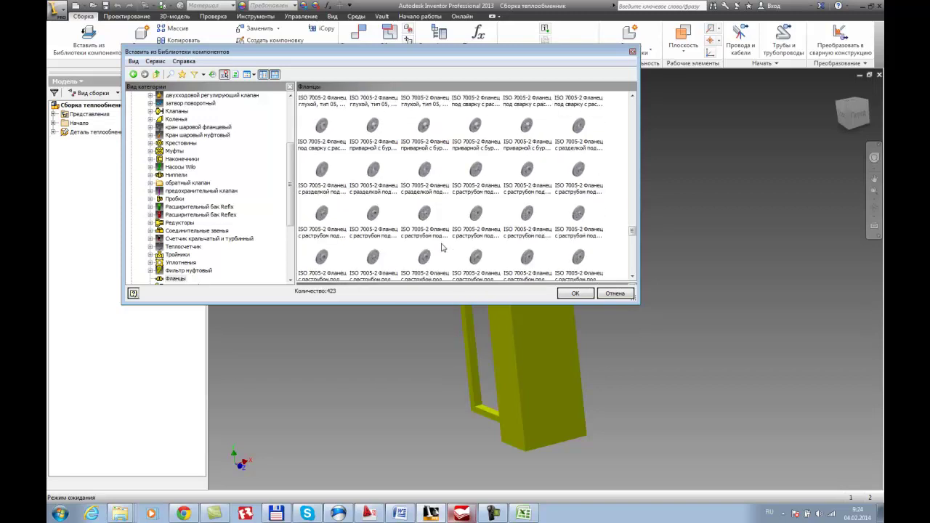
pyautogui.scroll(-10, 442, 247)
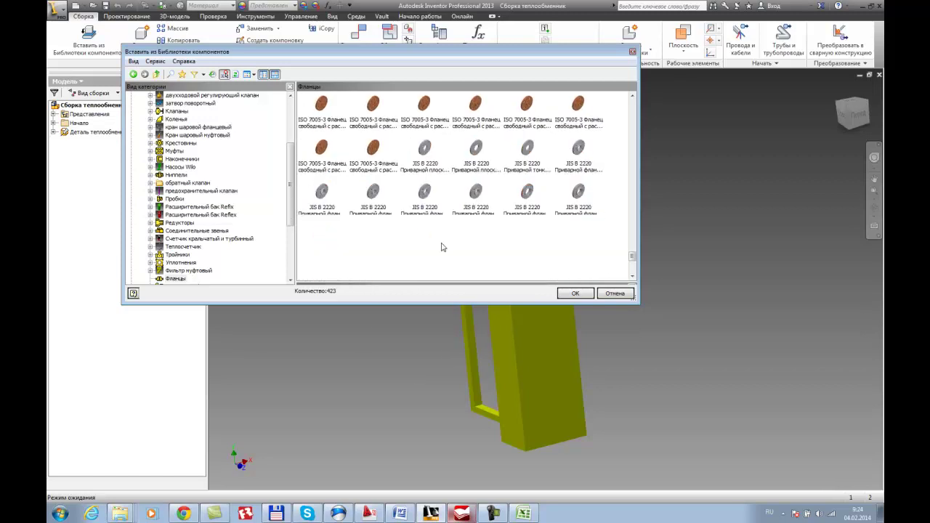
pyautogui.scroll(-5, 442, 247)
pyautogui.scroll(-3, 441, 248)
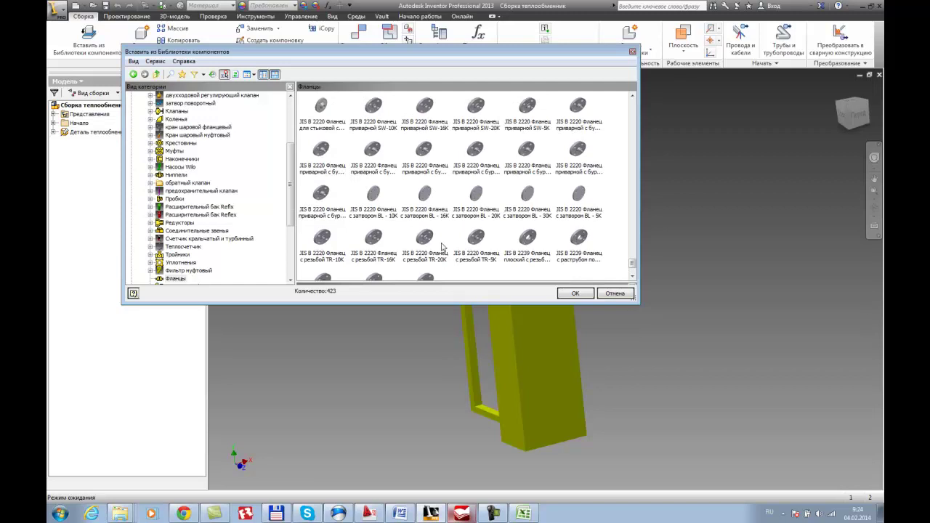
# Compare the DIN 2634 and DIN 2633 collar welding flanges and check the sizes offered for DIN 2633 series 2 (DIN) PN 16.
pyautogui.scroll(10, 442, 247)
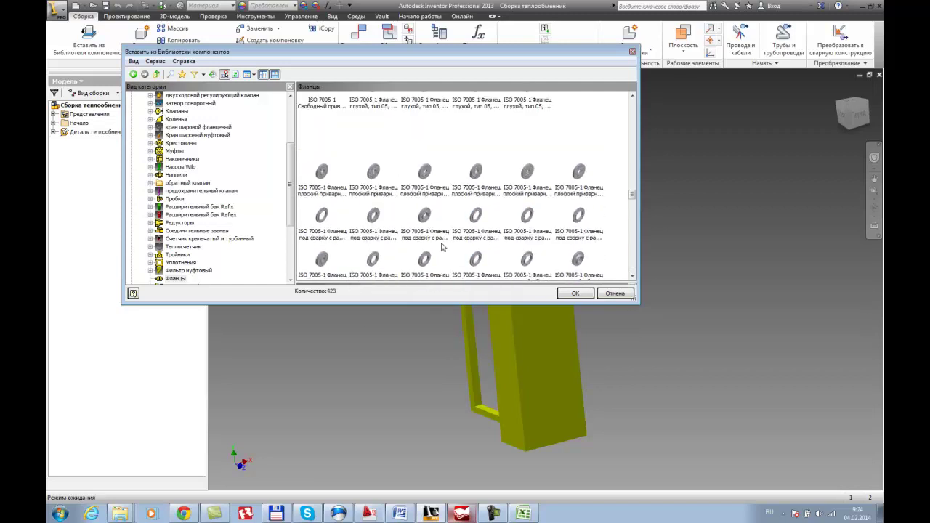
pyautogui.scroll(10, 442, 247)
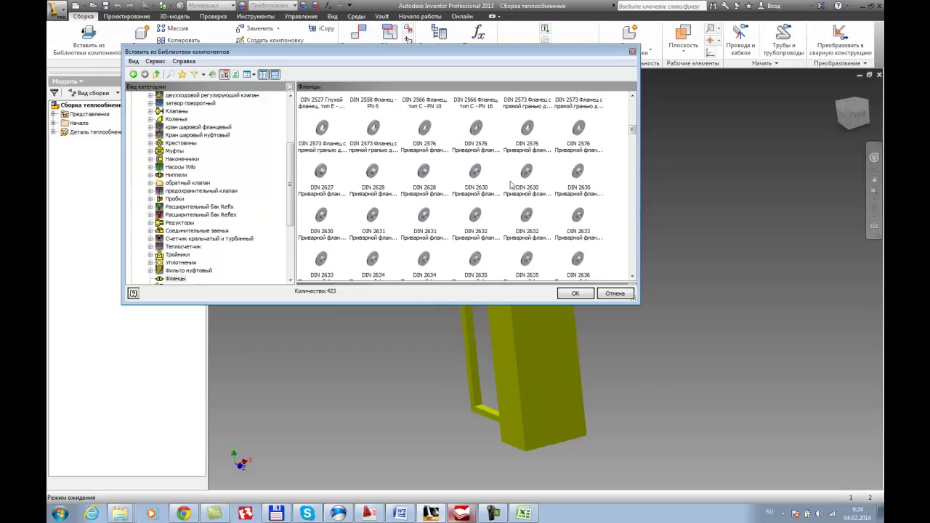
pyautogui.scroll(-3, 500, 198)
pyautogui.click(439, 216)
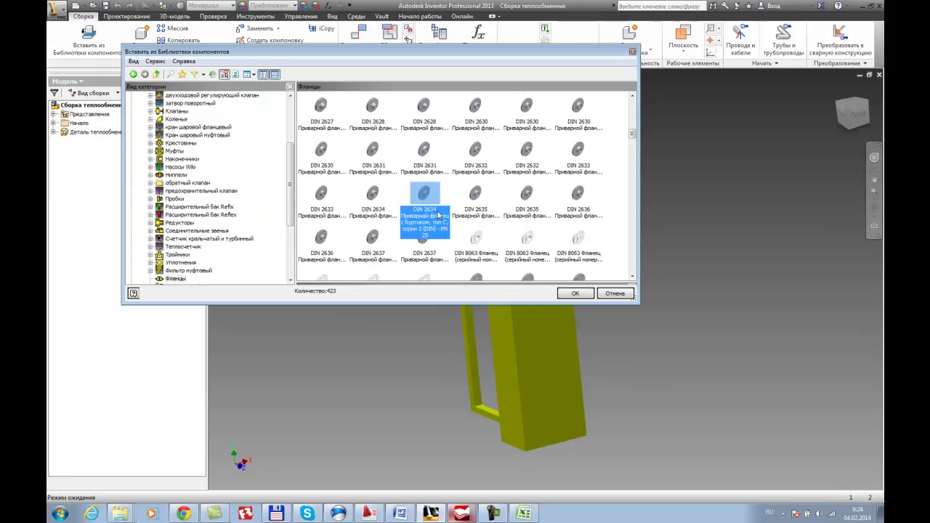
pyautogui.click(374, 217)
pyautogui.click(321, 213)
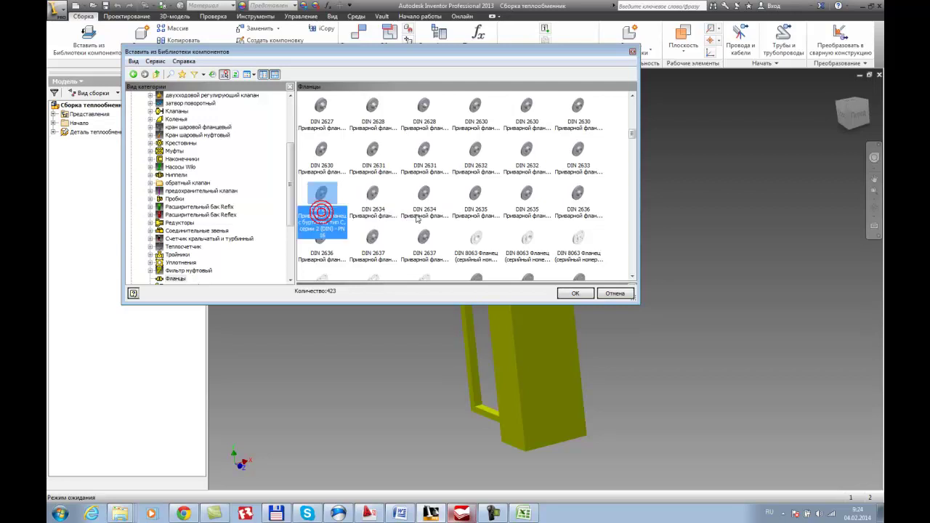
pyautogui.doubleClick(325, 195)
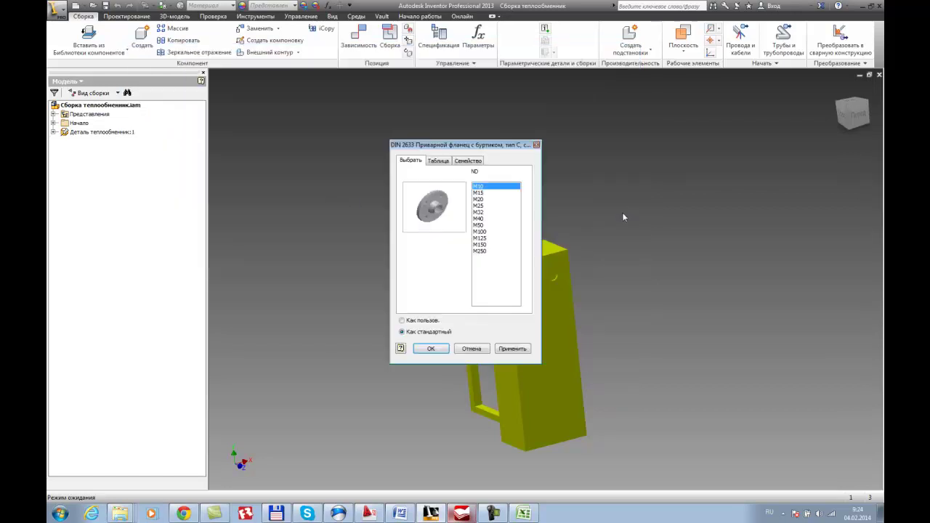
pyautogui.click(472, 349)
# Try the DIN 2633 type C welding flange, series 1 (ISO) PN 16, in size M50.
pyautogui.click(572, 212)
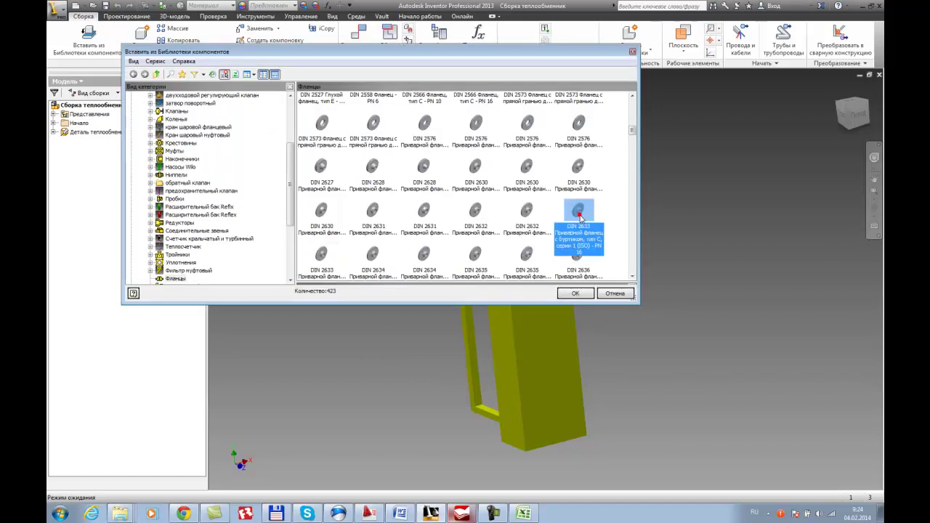
pyautogui.doubleClick(578, 212)
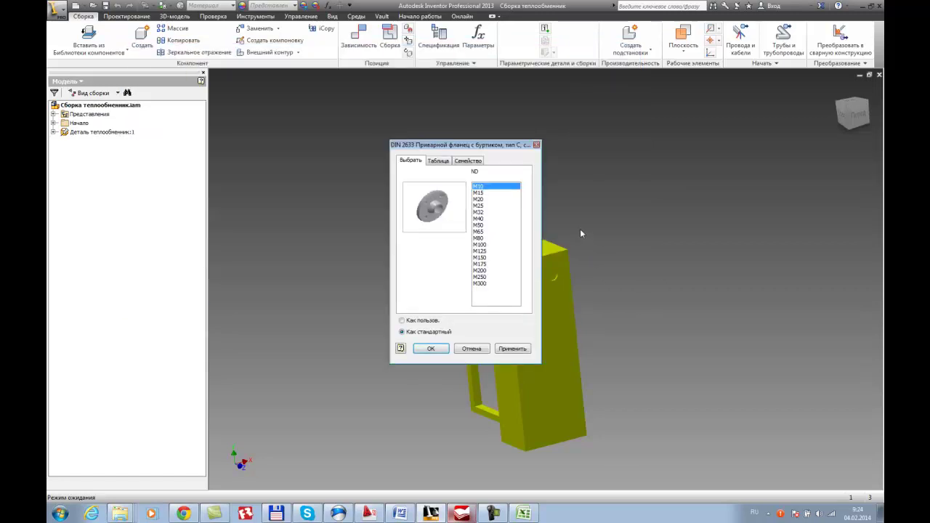
pyautogui.click(479, 226)
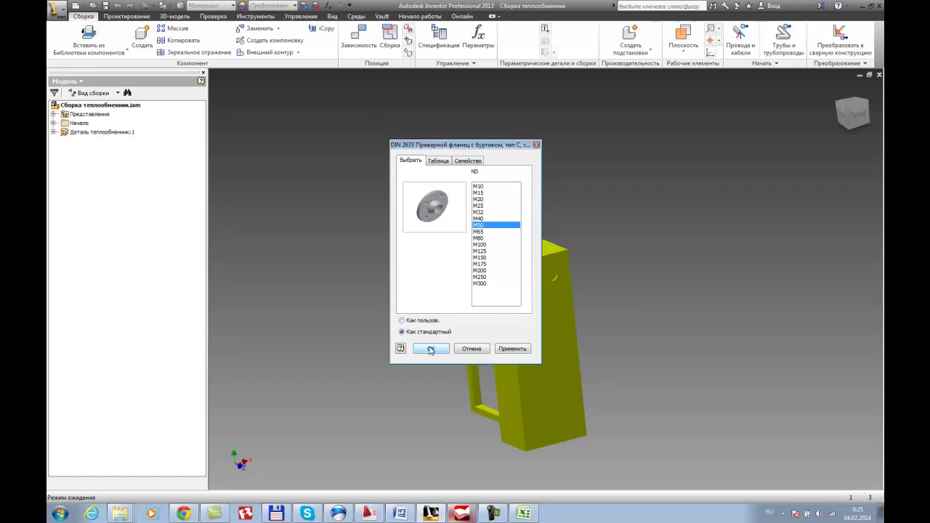
pyautogui.click(480, 349)
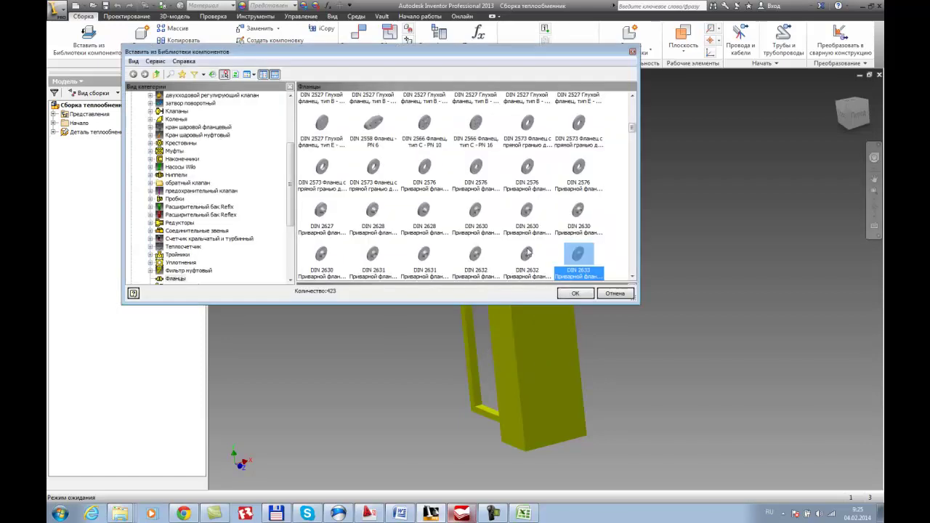
# Browse the flange library from the DIN 2633 entries through the ISO 7005-1 families and return to the DIN 2576 welding flanges.
pyautogui.scroll(-3, 586, 226)
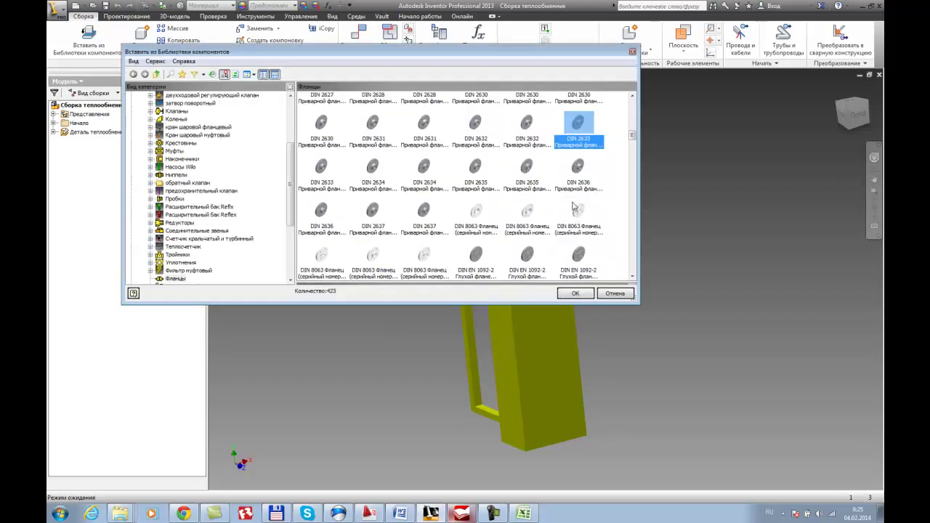
pyautogui.scroll(-6, 573, 209)
pyautogui.scroll(-2, 574, 202)
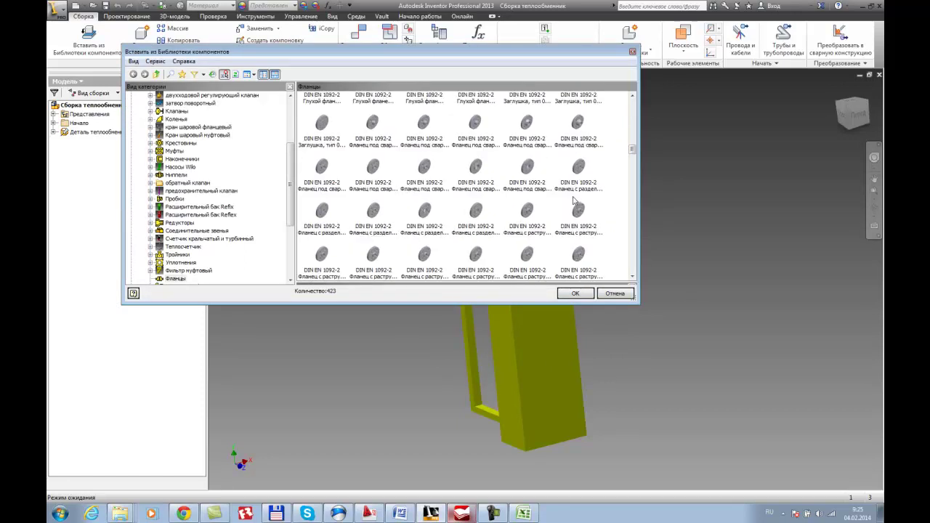
pyautogui.scroll(-2, 573, 201)
pyautogui.scroll(-2, 573, 200)
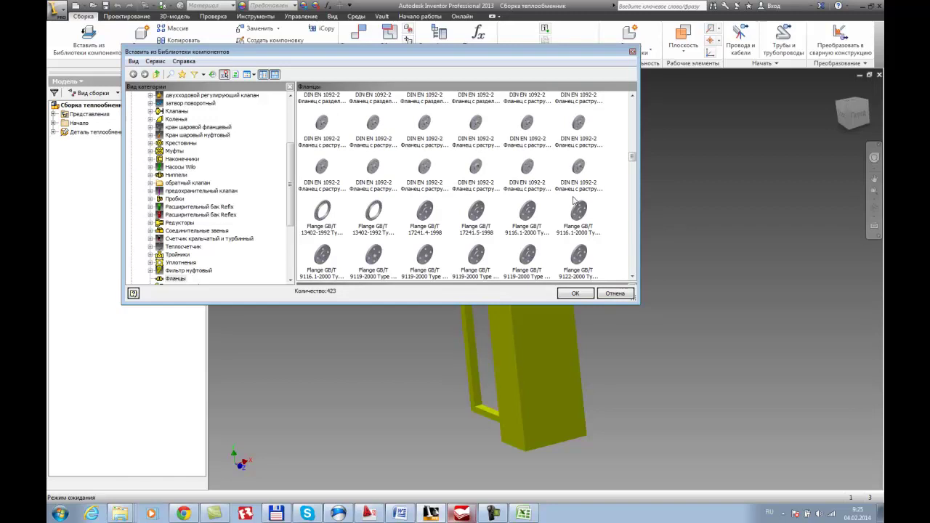
pyautogui.scroll(-10, 574, 200)
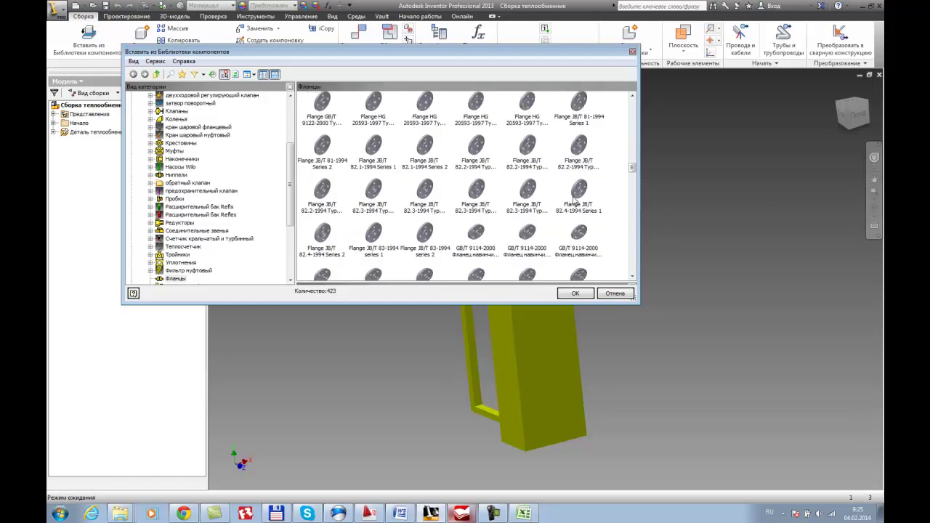
pyautogui.scroll(-6, 573, 200)
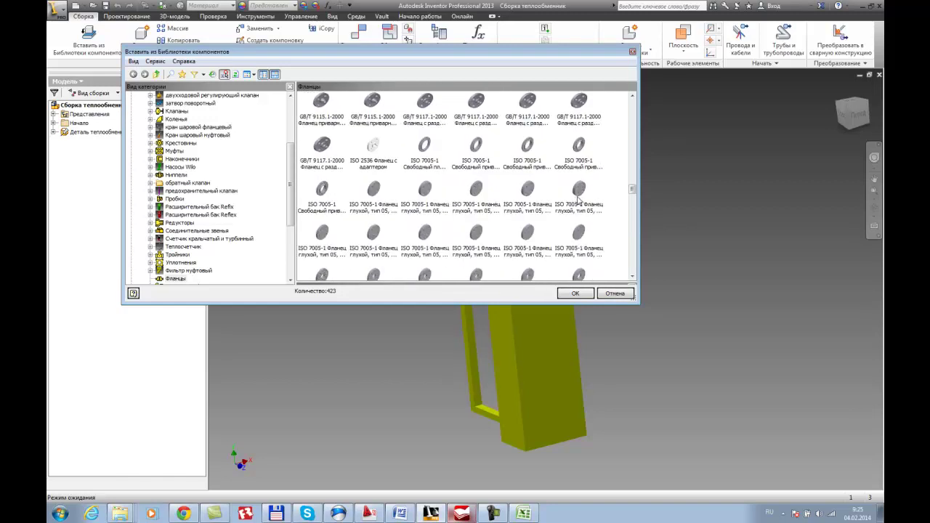
pyautogui.scroll(-5, 585, 203)
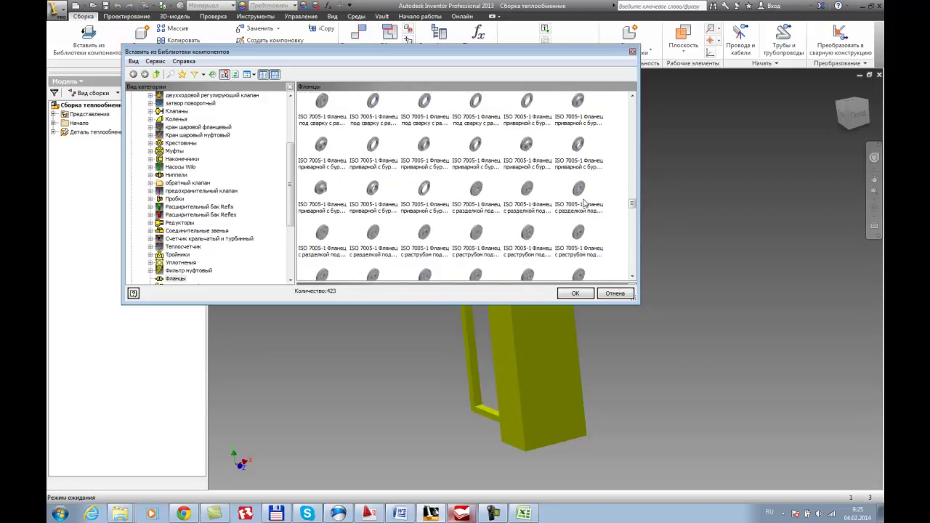
pyautogui.scroll(-8, 584, 204)
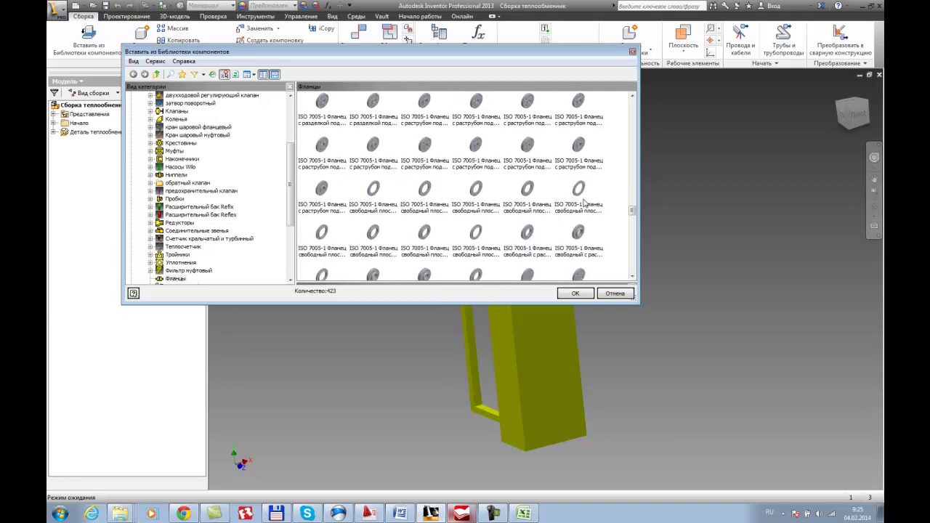
pyautogui.moveTo(633, 220); pyautogui.dragTo(647, 125)
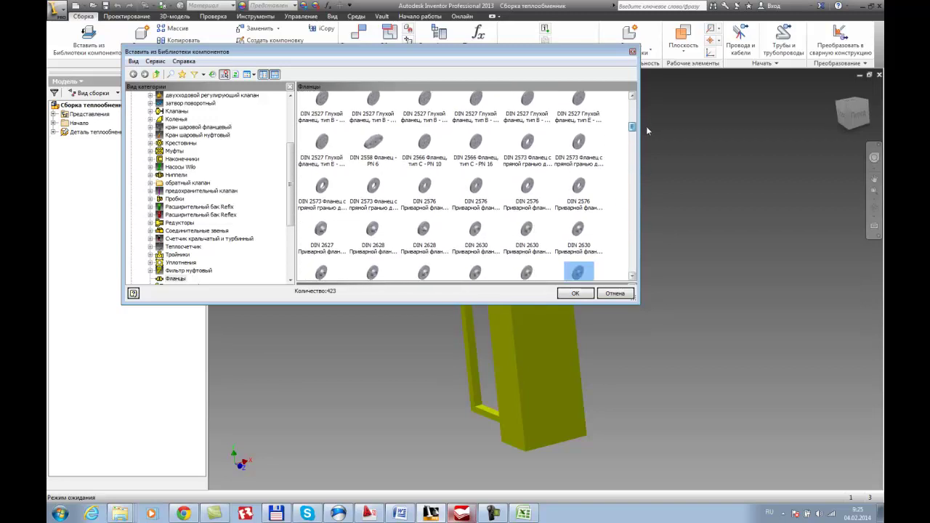
# Place one DIN 2576 welding flange, series 1 (ISO) PN 10, in size M50 beside the heat exchanger.
pyautogui.click(529, 196)
pyautogui.click(578, 197)
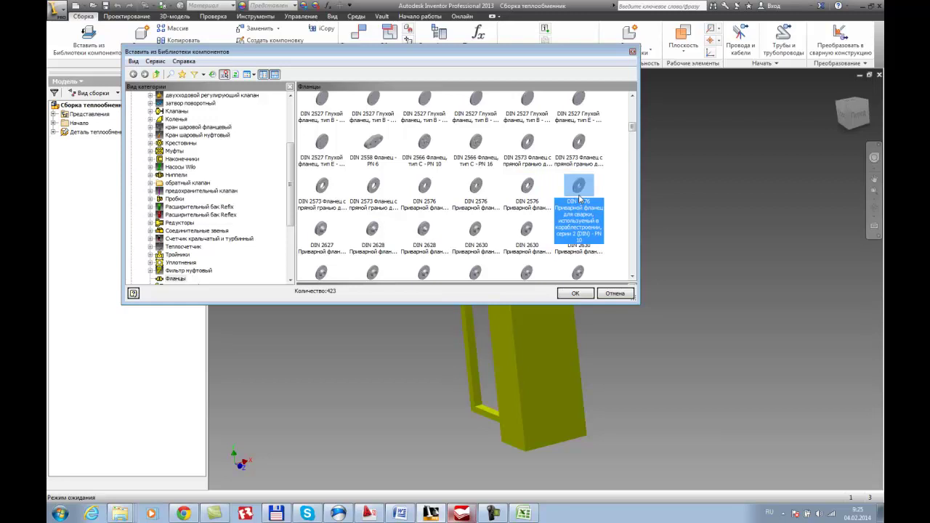
pyautogui.click(530, 194)
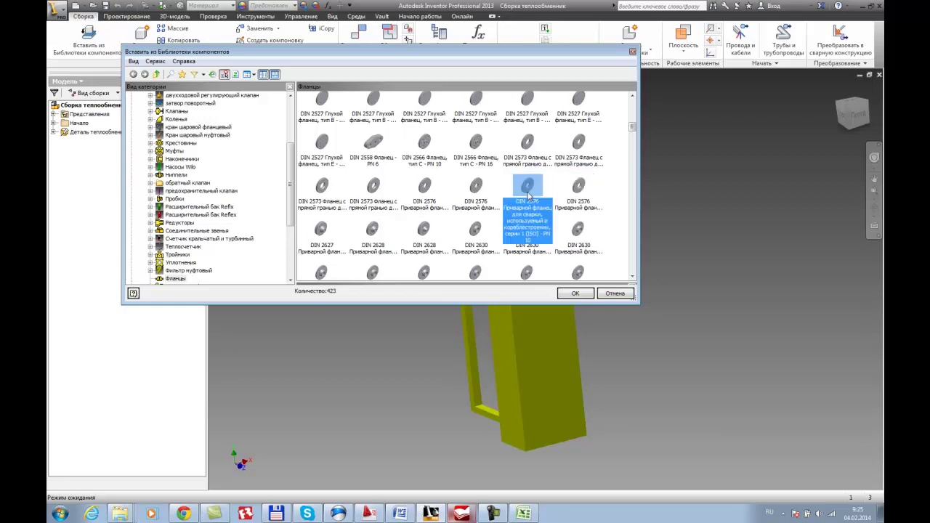
pyautogui.doubleClick(529, 194)
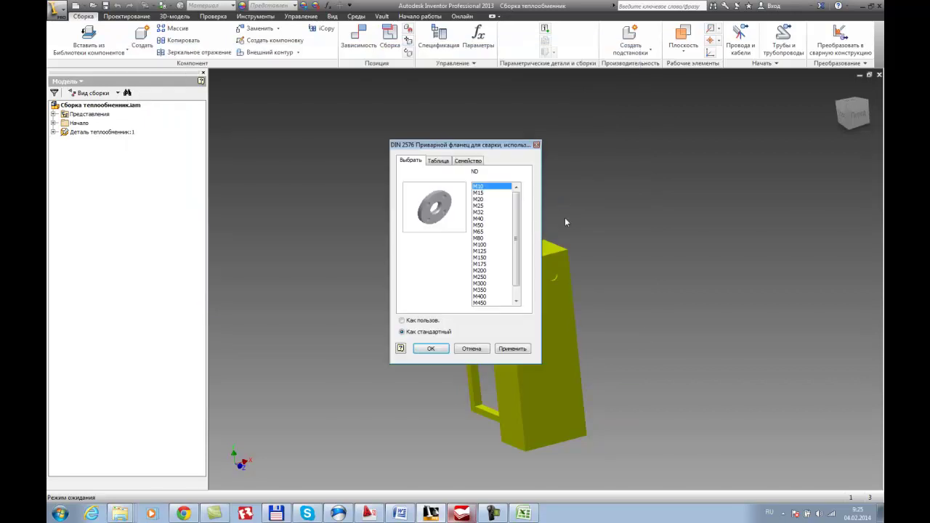
pyautogui.click(480, 225)
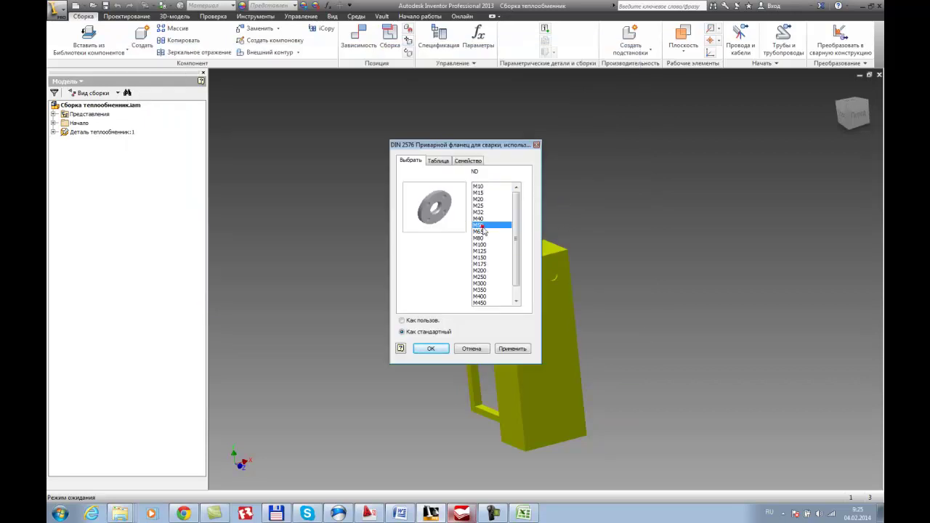
pyautogui.click(434, 349)
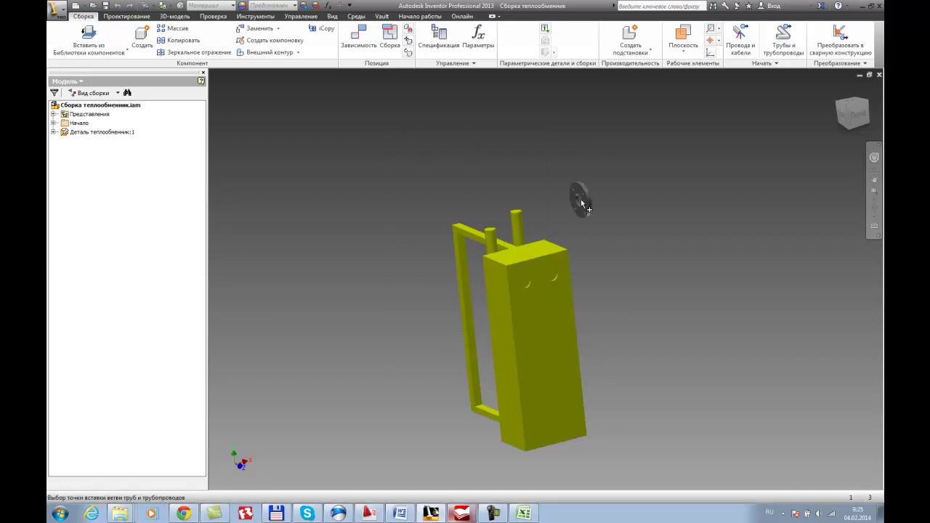
pyautogui.press('Escape')
pyautogui.keyDown('shift'); pyautogui.moveTo(606, 223); pyautogui.dragTo(581, 205, button='middle'); pyautogui.keyUp('shift')
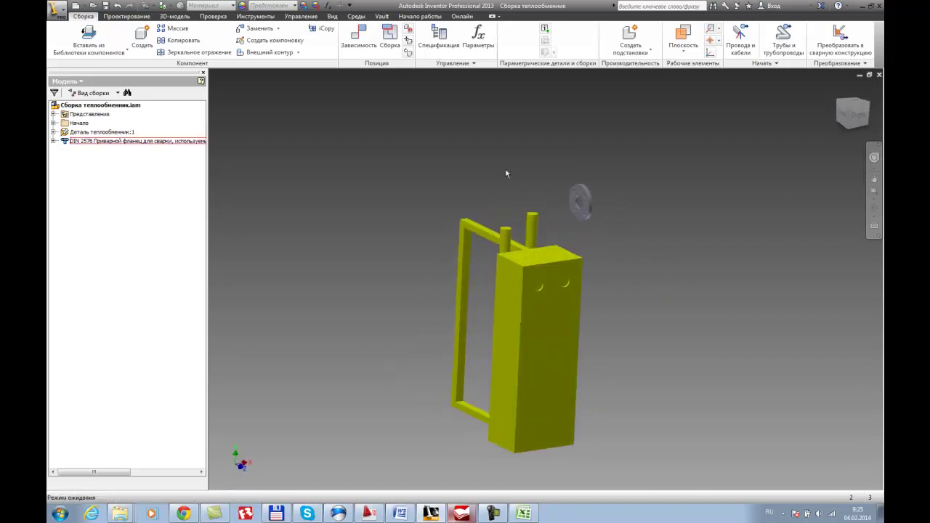
# Join the flange to the end of the farther upper pipe with the Assemble tool.
pyautogui.click(390, 43)
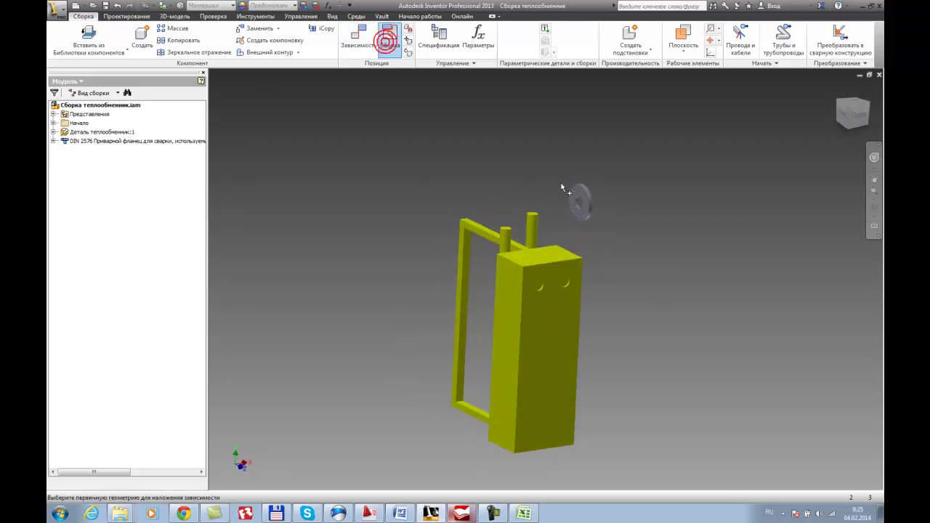
pyautogui.click(580, 210)
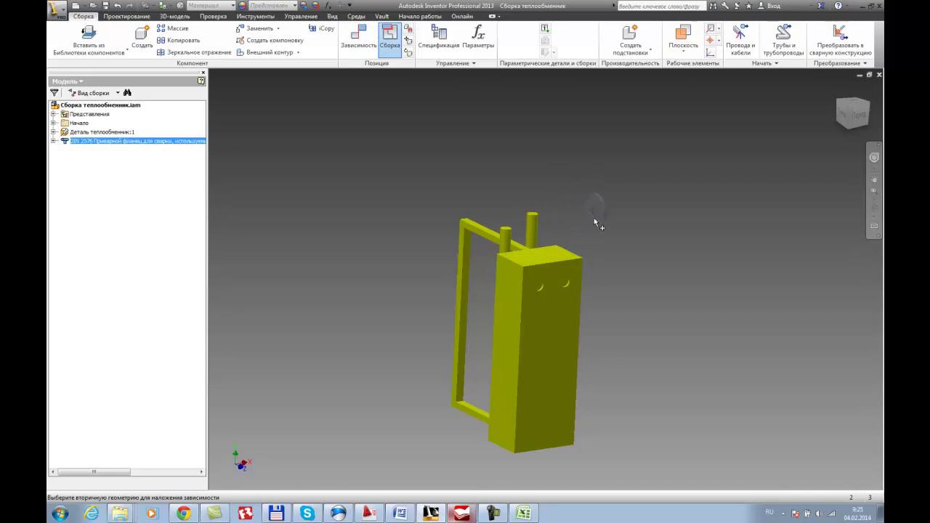
pyautogui.click(533, 216)
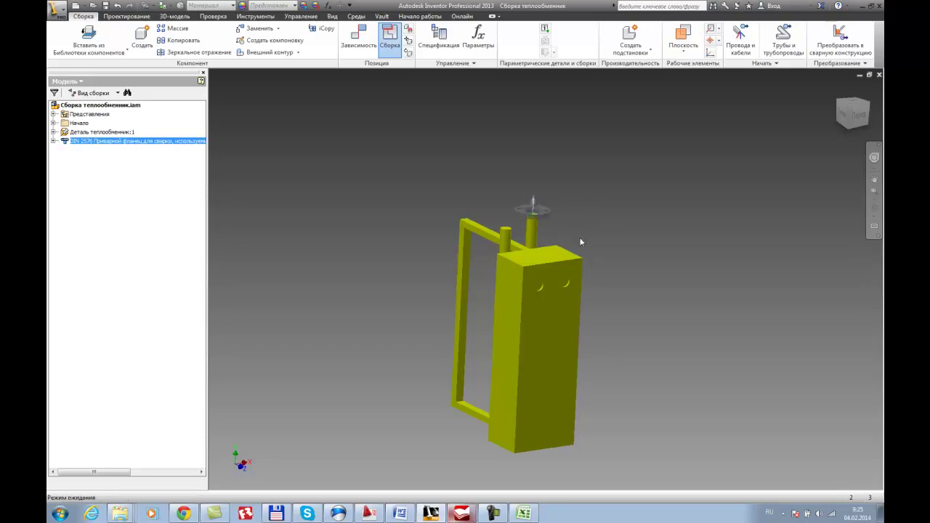
pyautogui.scroll(5, 574, 237)
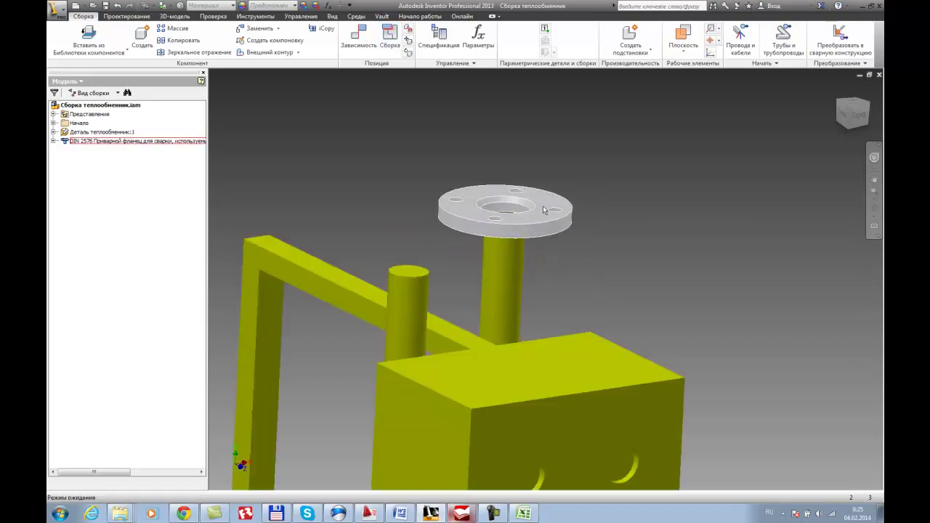
pyautogui.press('F4')
pyautogui.moveTo(578, 228); pyautogui.dragTo(575, 251)
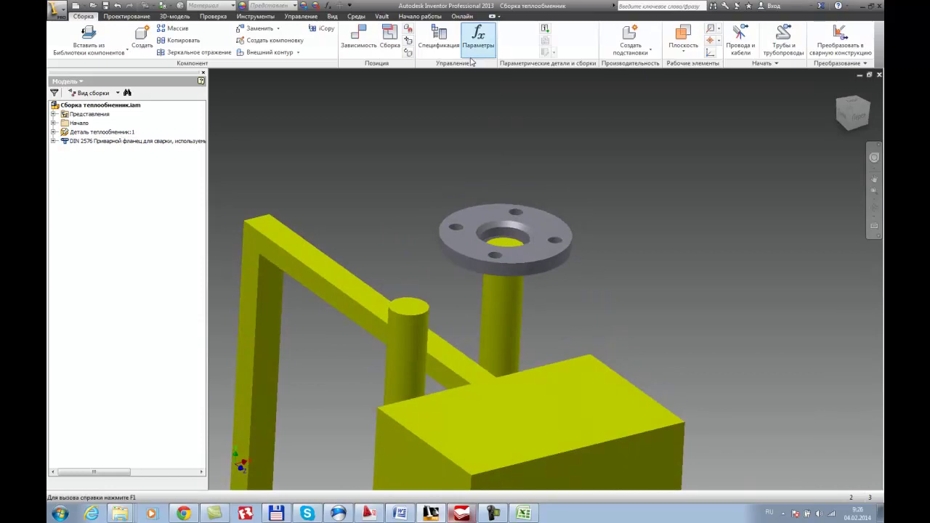
# Try a flush constraint between the flange's outer face and the pipe's end face, and undo the flange's assembly to the pipe.
pyautogui.click(359, 44)
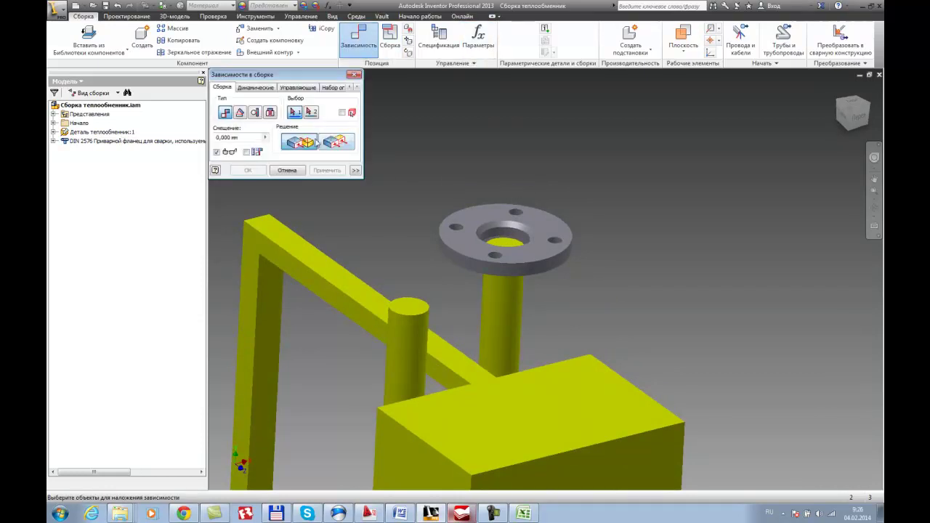
pyautogui.click(541, 226)
pyautogui.click(514, 248)
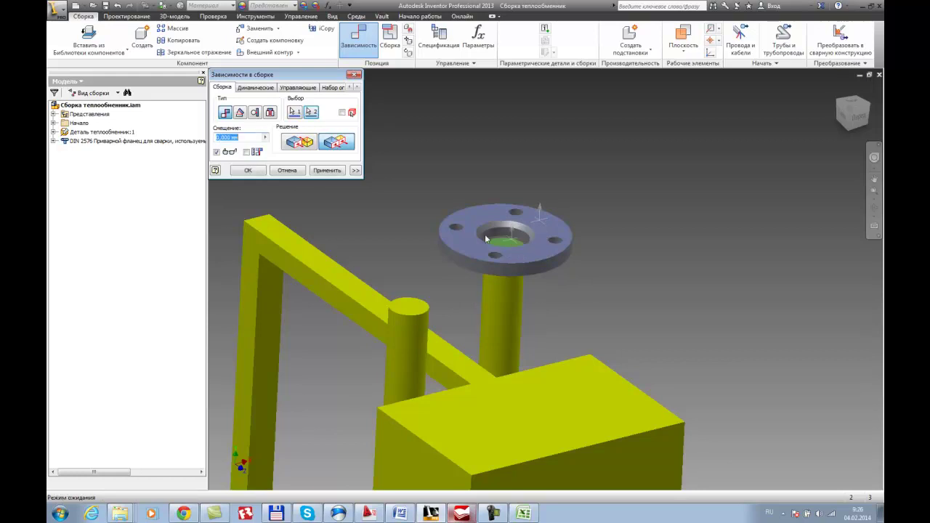
pyautogui.click(245, 170)
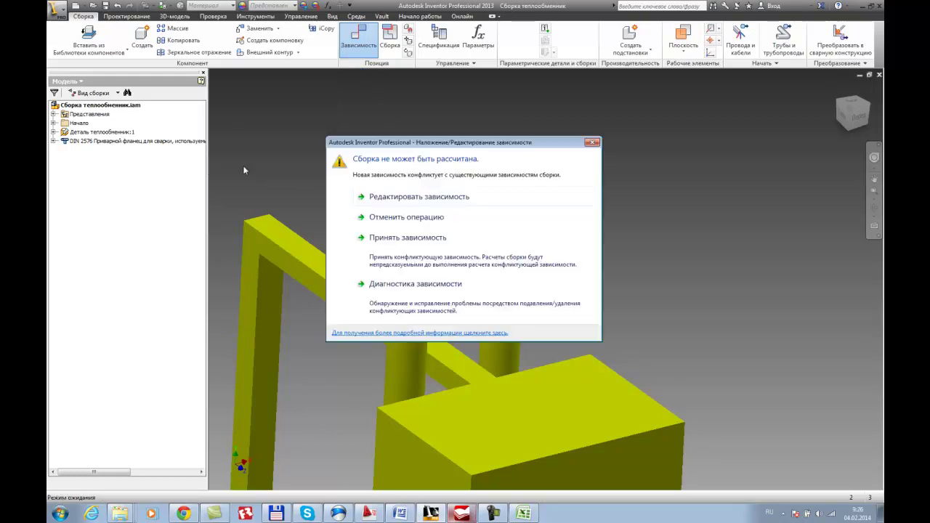
pyautogui.click(480, 252)
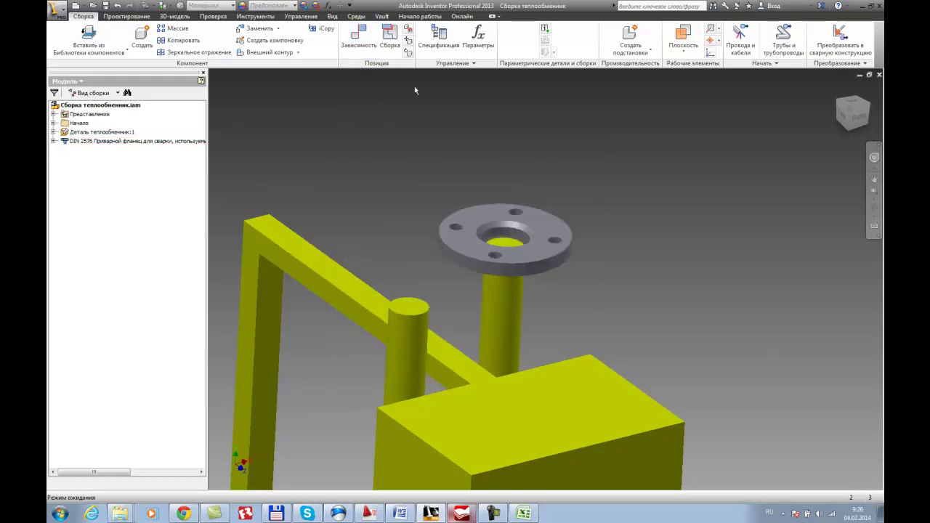
pyautogui.click(116, 6)
# Try a flush mate constraint with 0 mm offset between the flange's face and the farther upper pipe's end face.
pyautogui.press('F2')
pyautogui.moveTo(770, 210); pyautogui.dragTo(732, 270)
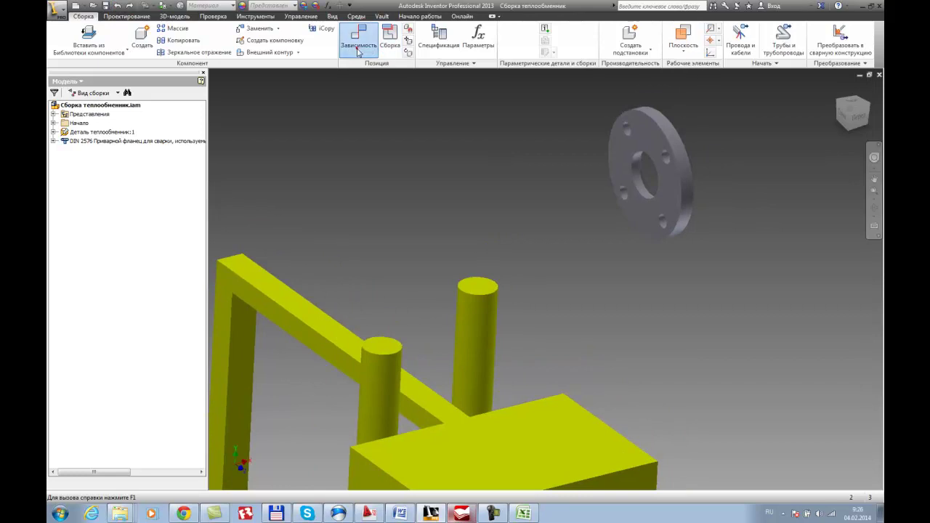
pyautogui.click(358, 45)
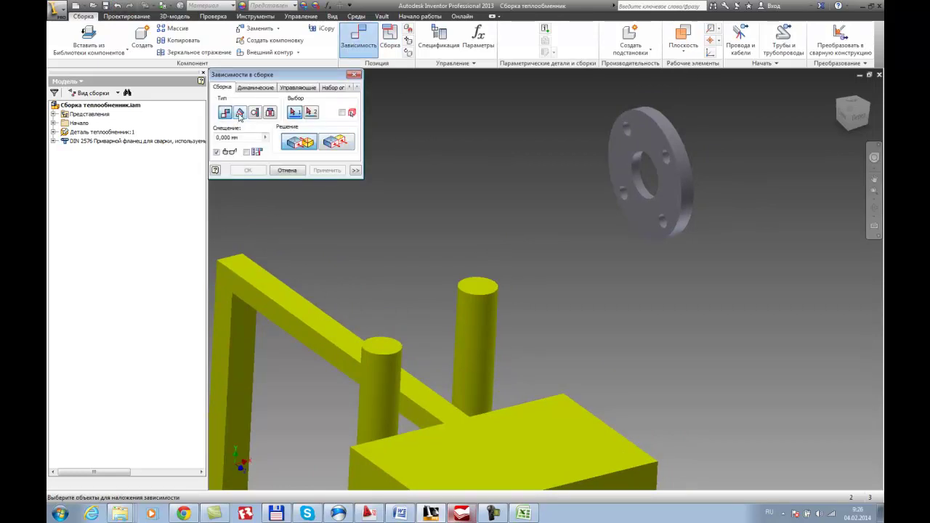
pyautogui.click(336, 143)
pyautogui.click(661, 202)
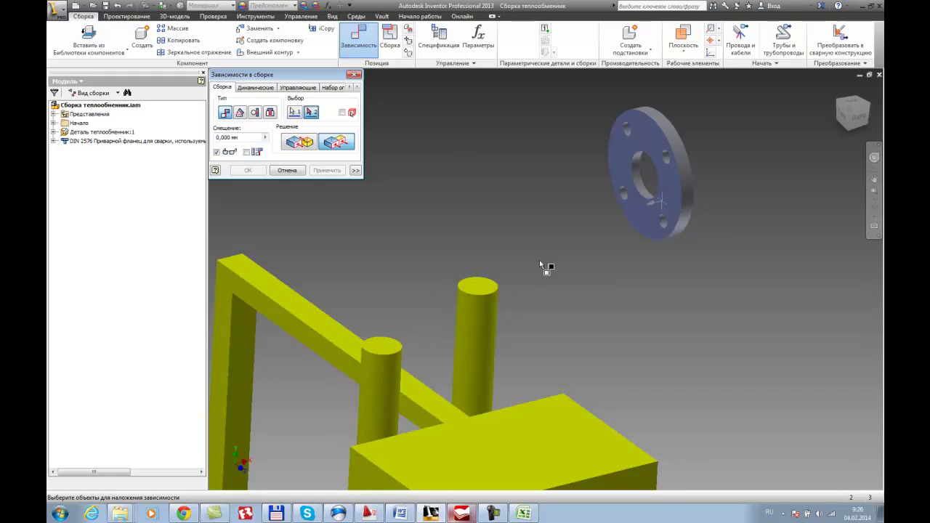
pyautogui.click(480, 288)
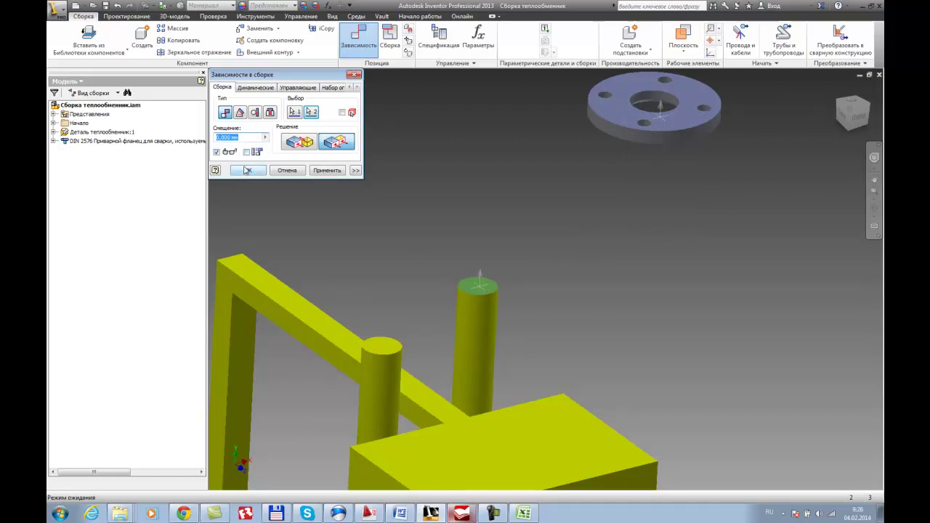
# Seat the flange concentrically on the farther upper pipe's end with an Insert constraint, using the aligned solution and 0 mm offset.
pyautogui.click(266, 115)
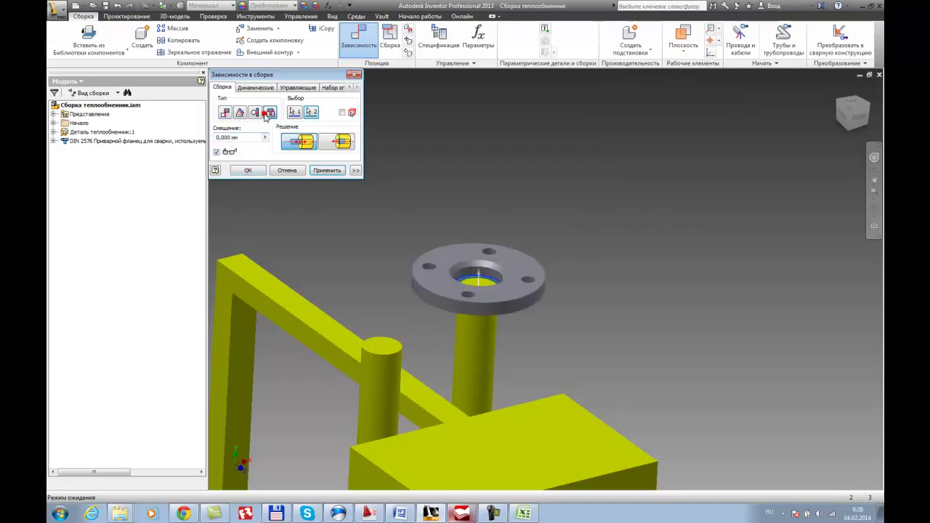
pyautogui.click(343, 145)
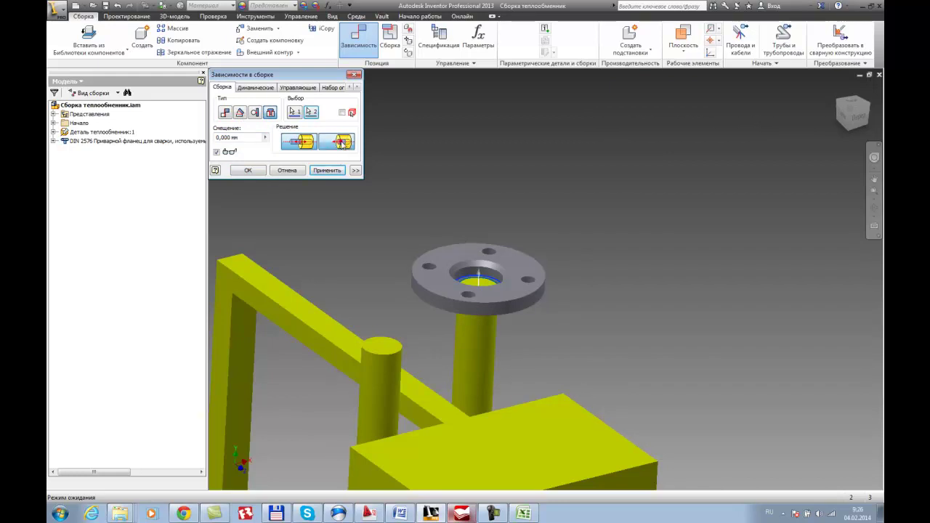
pyautogui.click(337, 174)
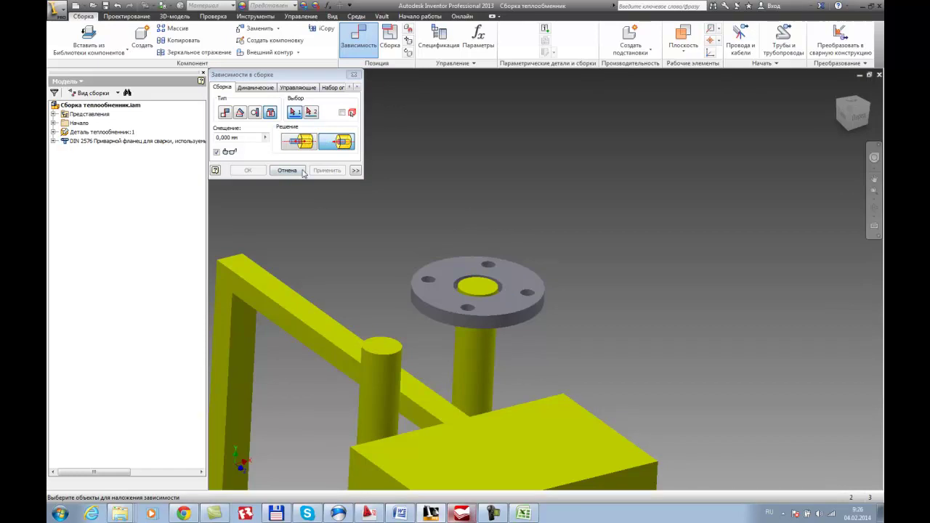
pyautogui.press('Escape')
# Examine from the side and rear how the flange sits on the bent connection pipe.
pyautogui.keyDown('shift'); pyautogui.moveTo(533, 265); pyautogui.dragTo(404, 260, button='middle'); pyautogui.keyUp('shift')
pyautogui.moveTo(392, 255); pyautogui.dragTo(487, 293)
pyautogui.press('Escape')
pyautogui.keyDown('shift'); pyautogui.moveTo(484, 295); pyautogui.dragTo(515, 286, button='middle'); pyautogui.keyUp('shift')
pyautogui.scroll(3, 532, 267)
pyautogui.scroll(-5, 484, 226)
pyautogui.scroll(4, 514, 266)
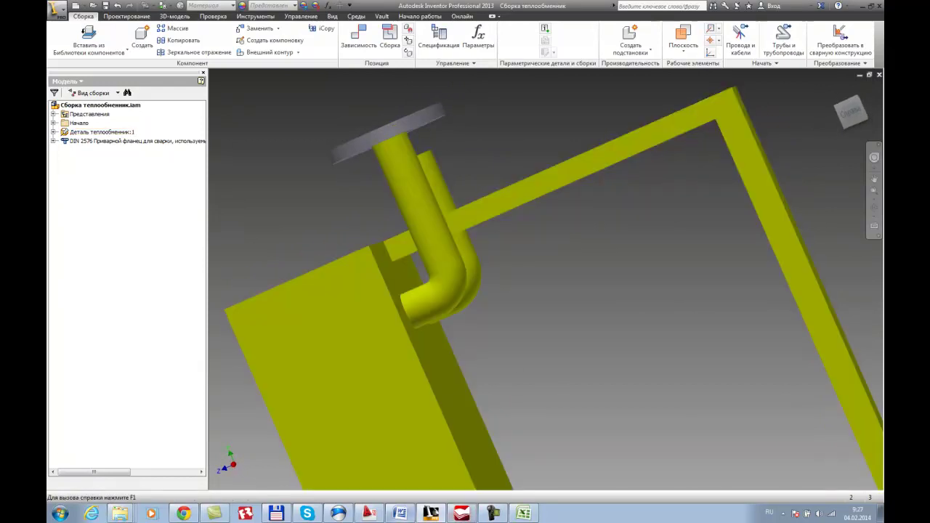
# Consult the Ду/DN-to-inch table in Word, and return to Inventor to examine the fit between the pipe and the flange bore.
pyautogui.click(401, 514)
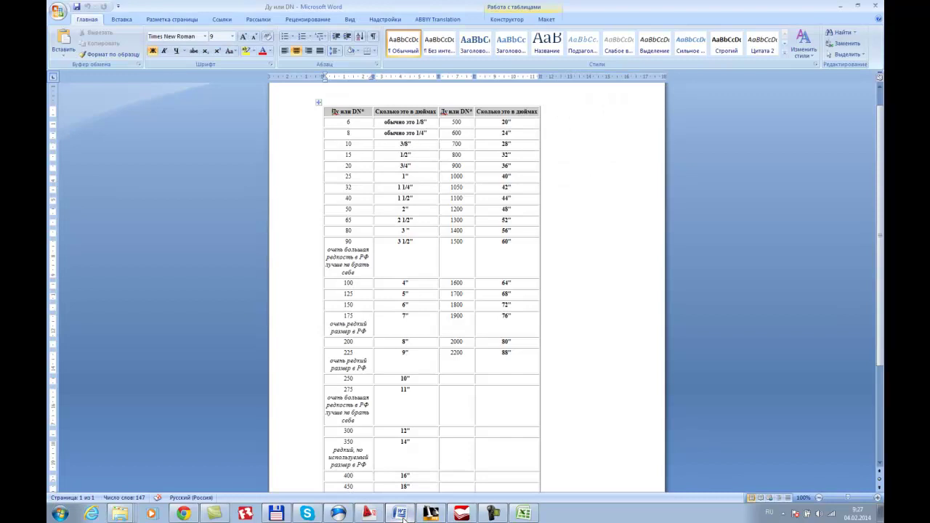
pyautogui.click(401, 514)
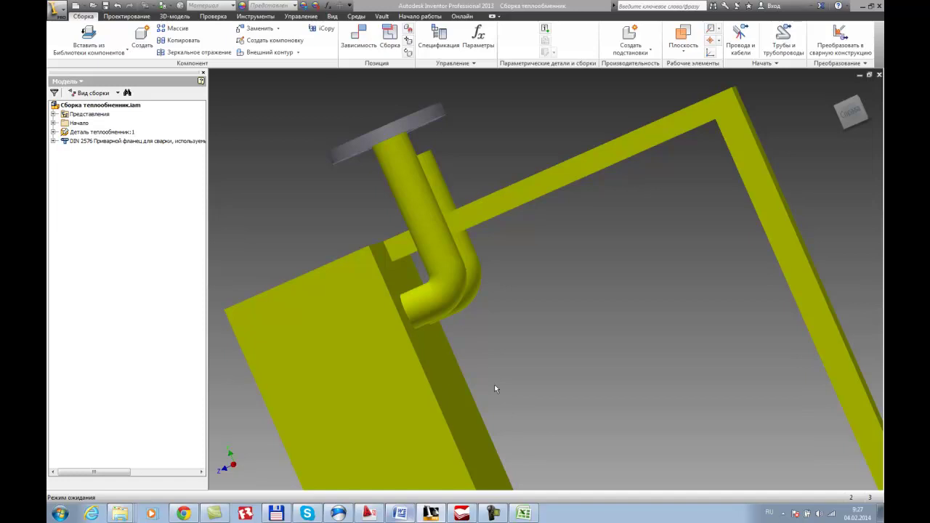
pyautogui.keyDown('shift'); pyautogui.moveTo(494, 385); pyautogui.dragTo(447, 335, button='middle'); pyautogui.keyUp('shift')
pyautogui.scroll(4, 363, 287)
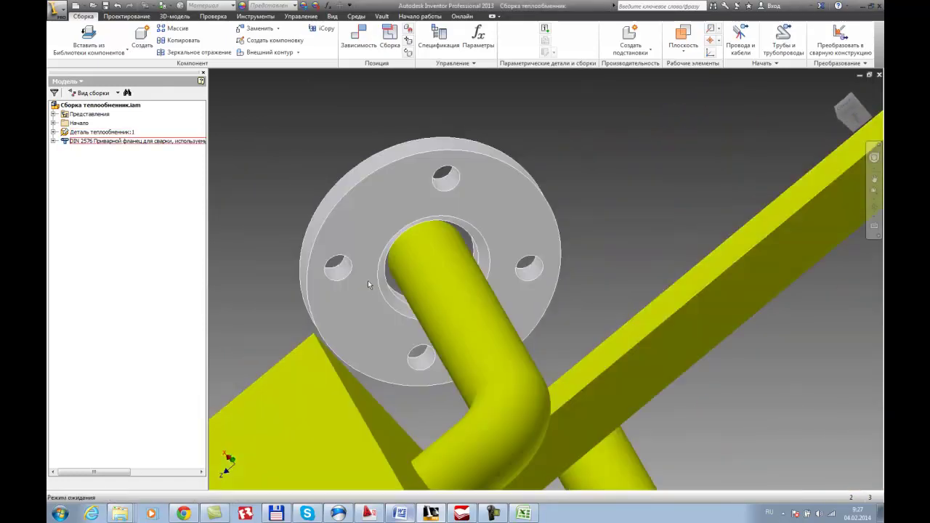
pyautogui.scroll(-5, 366, 286)
pyautogui.keyDown('shift'); pyautogui.moveTo(402, 281); pyautogui.dragTo(502, 337, button='middle'); pyautogui.keyUp('shift')
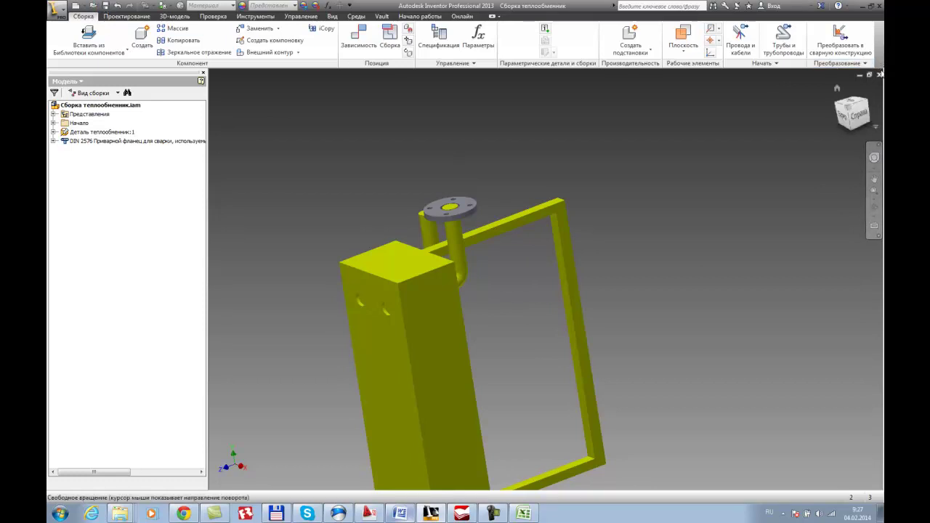
# Close the heat exchanger assembly and open the part Деталь теплообменник on its own.
pyautogui.click(879, 75)
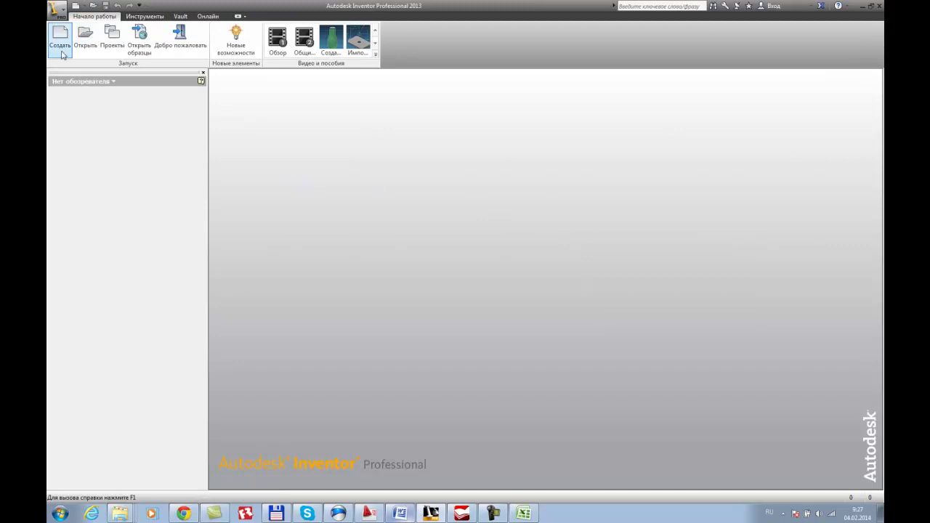
pyautogui.click(85, 48)
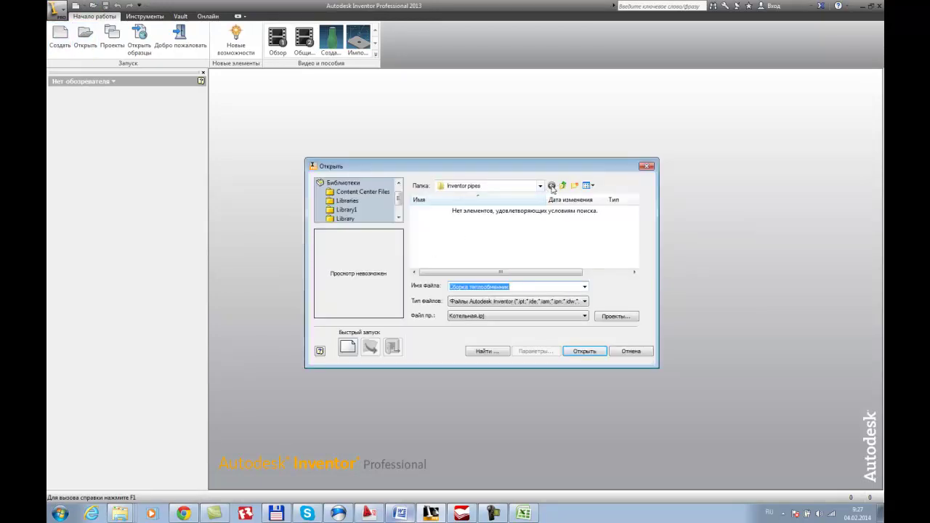
pyautogui.press('Escape')
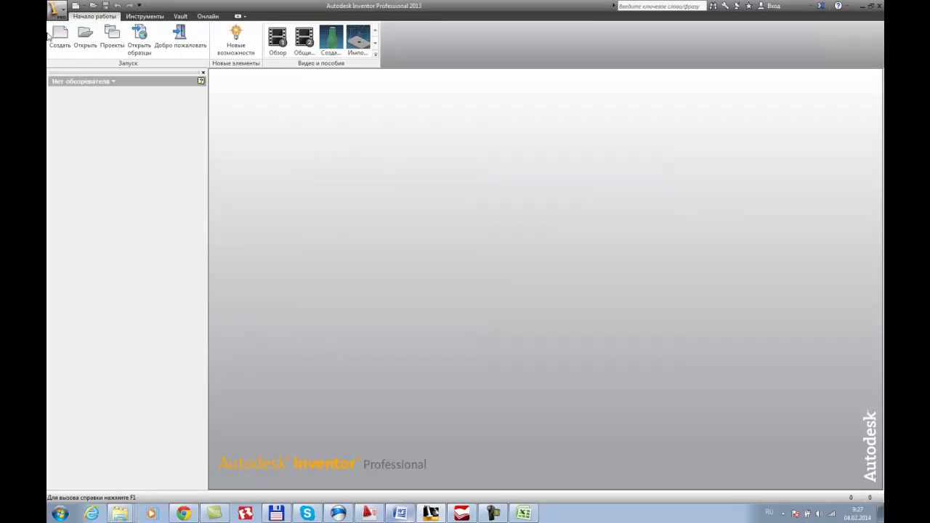
pyautogui.click(55, 12)
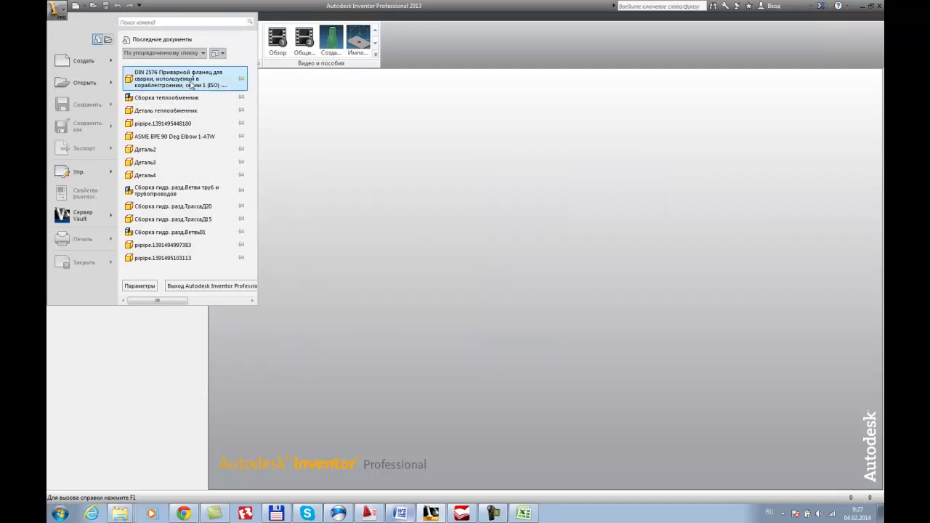
pyautogui.click(188, 111)
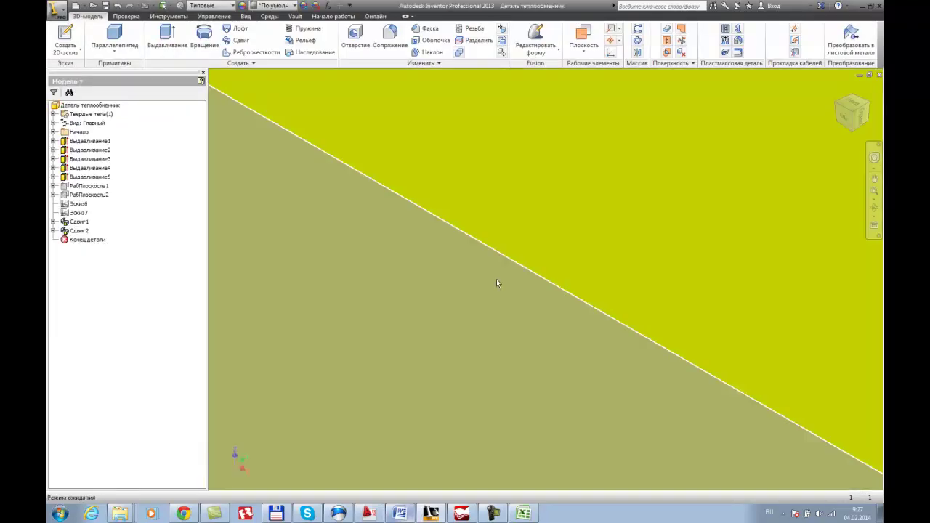
# Look through the first extrusions' sketches and open Эскиз2 of Выдавливание2, which holds the two pipe circles, for editing.
pyautogui.scroll(-5, 497, 279)
pyautogui.keyDown('shift'); pyautogui.moveTo(519, 276); pyautogui.dragTo(512, 314, button='middle'); pyautogui.keyUp('shift')
pyautogui.scroll(5, 548, 257)
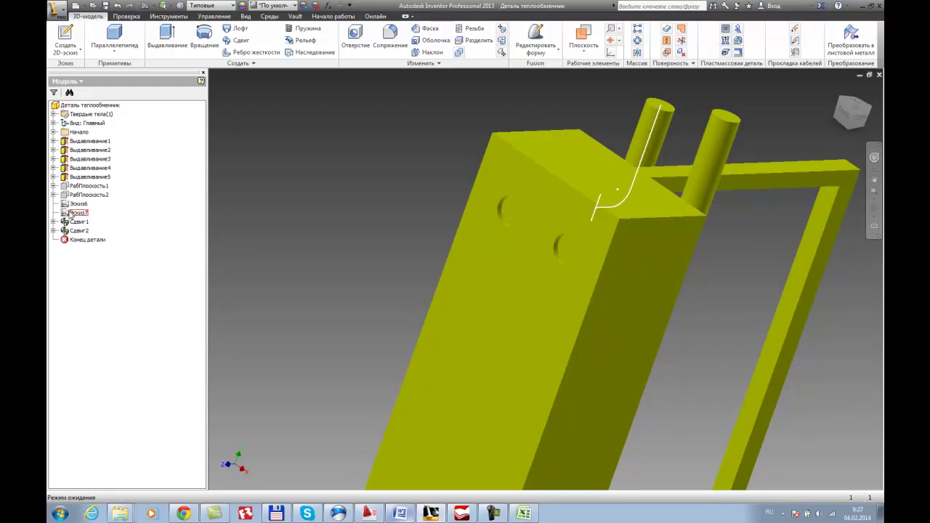
pyautogui.click(54, 141)
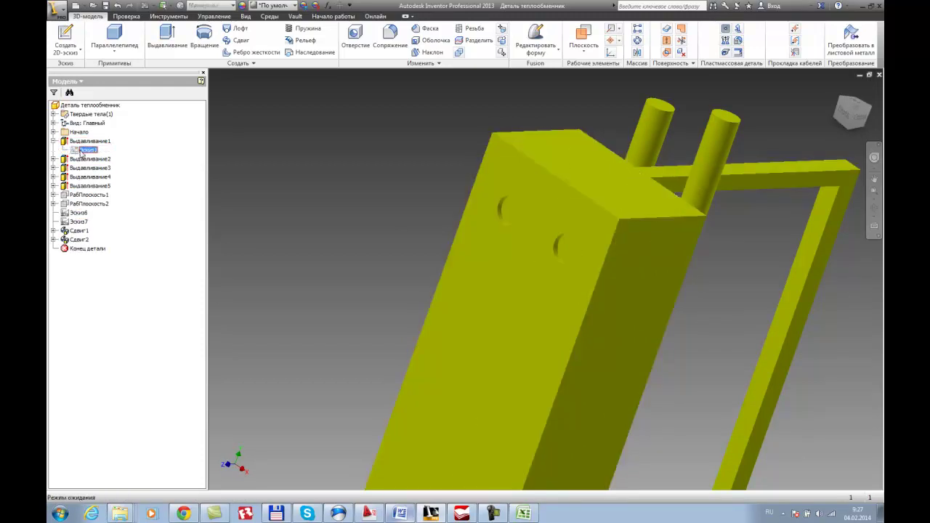
pyautogui.scroll(-5, 215, 246)
pyautogui.moveTo(290, 250); pyautogui.dragTo(306, 213, button='middle')
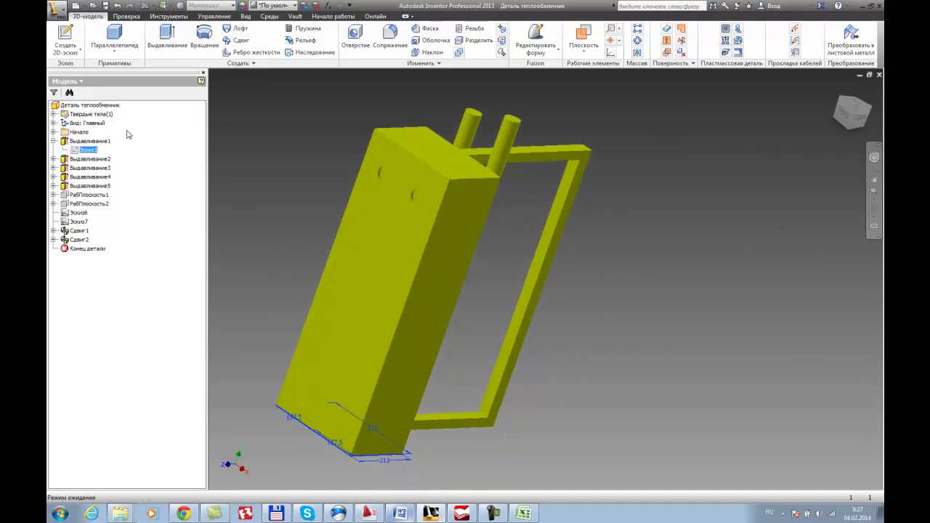
pyautogui.press('Escape')
pyautogui.click(54, 158)
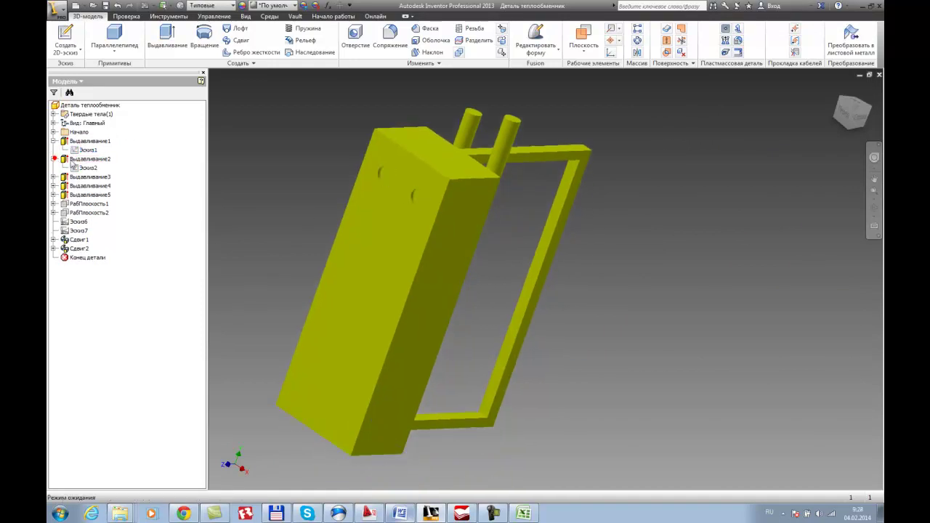
pyautogui.click(86, 167)
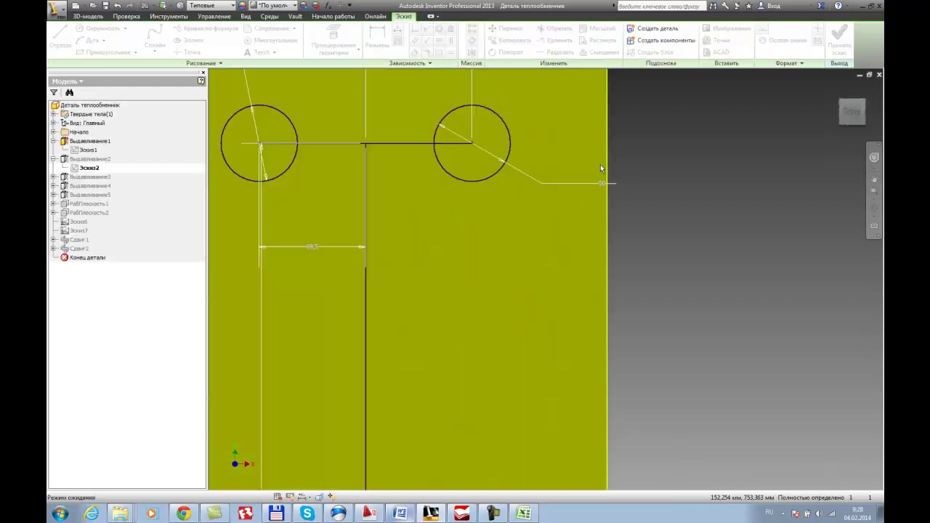
# Set the diameters of both pipe circles to 57 mm and finish the sketch.
pyautogui.scroll(3, 603, 176)
pyautogui.doubleClick(599, 193)
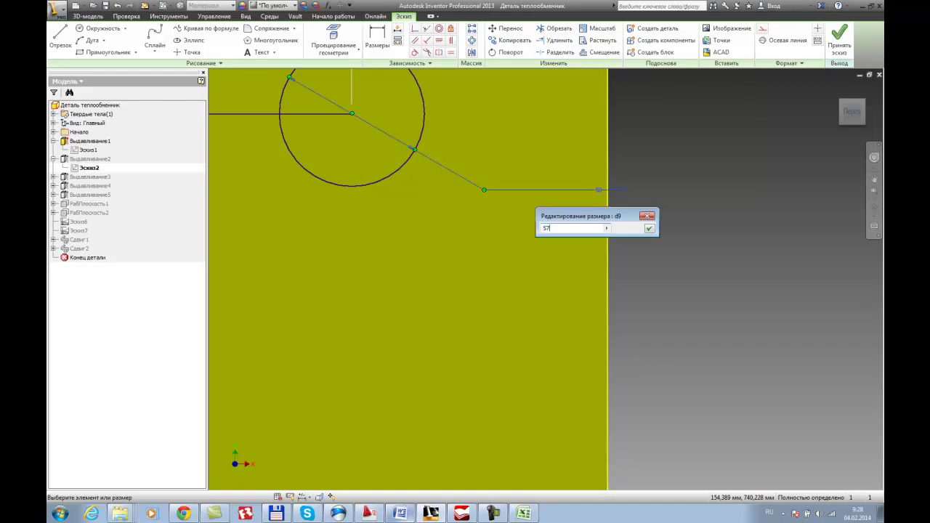
pyautogui.press('Return')
pyautogui.scroll(-3, 599, 191)
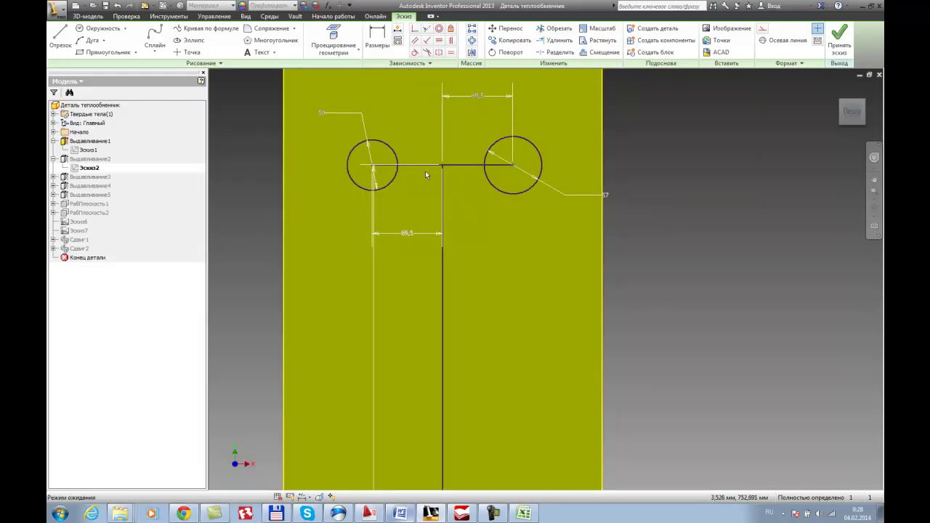
pyautogui.doubleClick(318, 112)
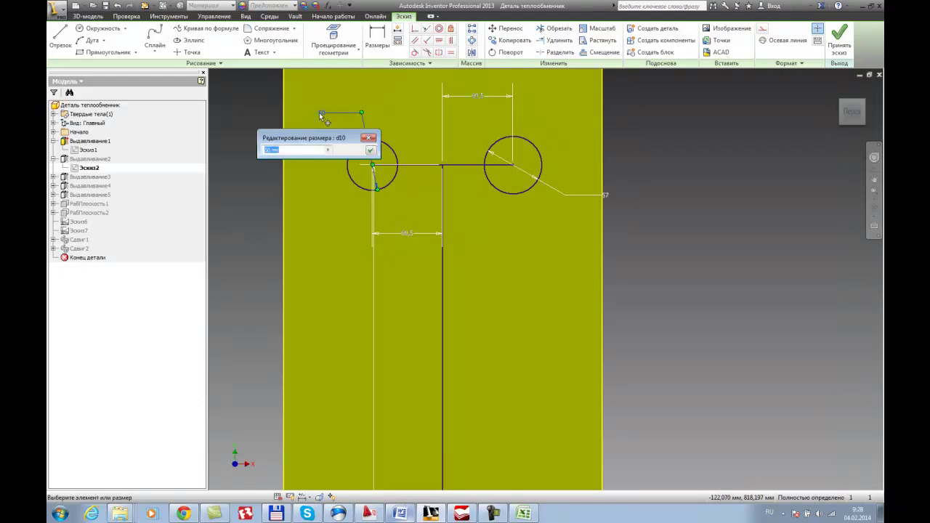
pyautogui.press('Return')
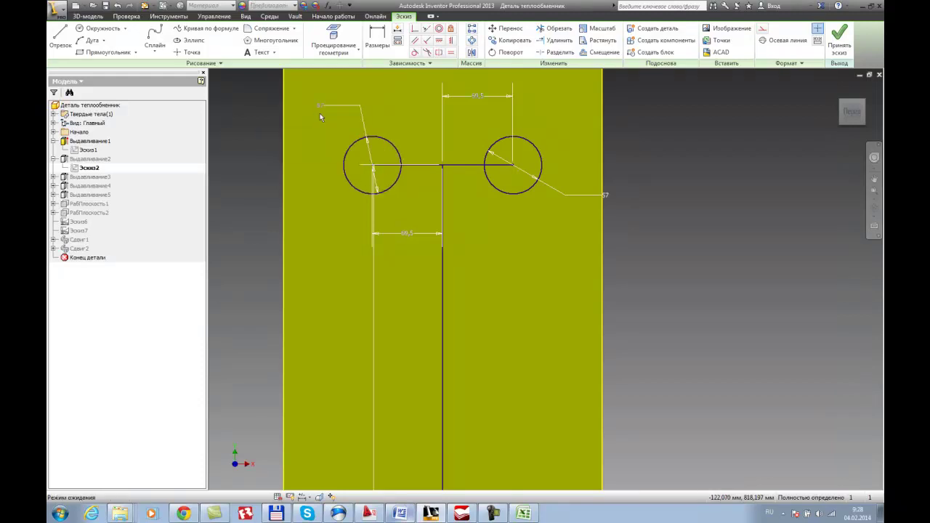
pyautogui.scroll(-5, 441, 169)
pyautogui.click(839, 40)
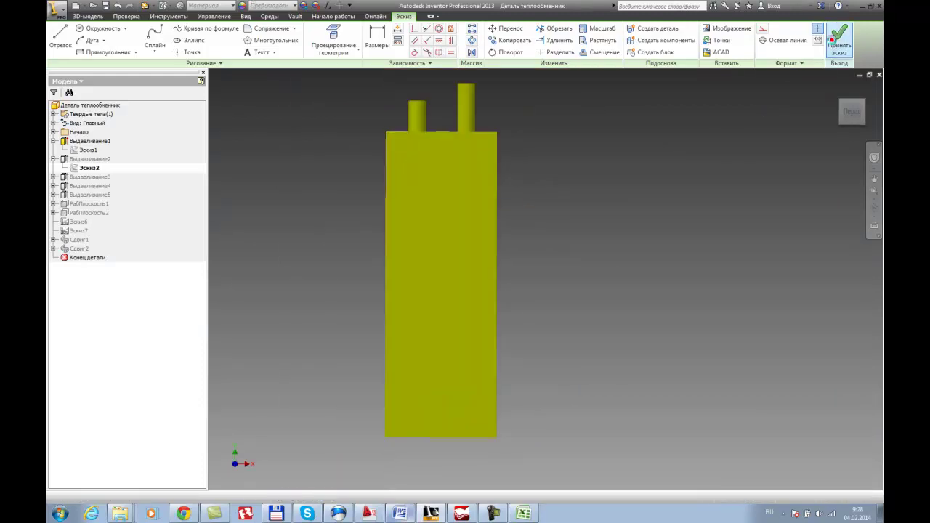
# Check the thickened bent pipes from the side, save the heat exchanger part and close it.
pyautogui.keyDown('shift'); pyautogui.moveTo(535, 208); pyautogui.dragTo(424, 191, button='middle'); pyautogui.keyUp('shift')
pyautogui.scroll(5, 475, 229)
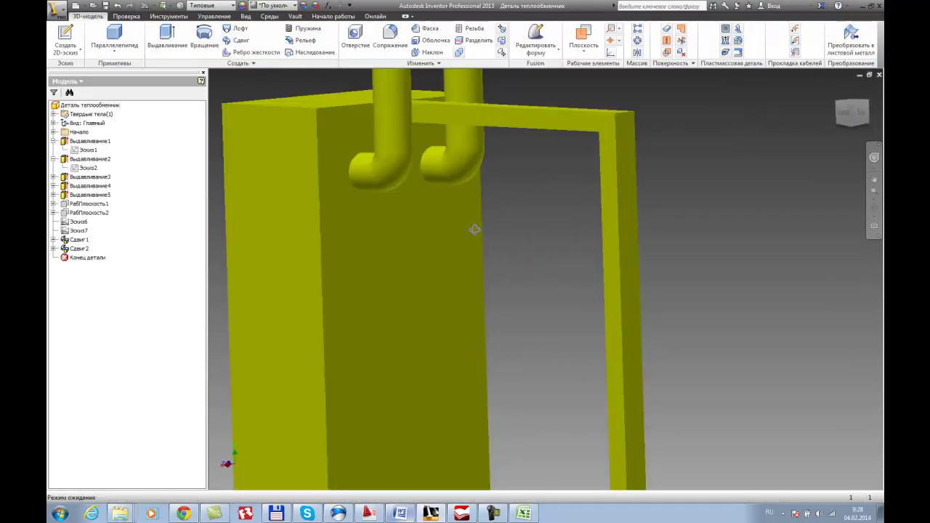
pyautogui.keyDown('shift'); pyautogui.moveTo(515, 231); pyautogui.dragTo(532, 282, button='middle'); pyautogui.keyUp('shift')
pyautogui.scroll(-4, 549, 279)
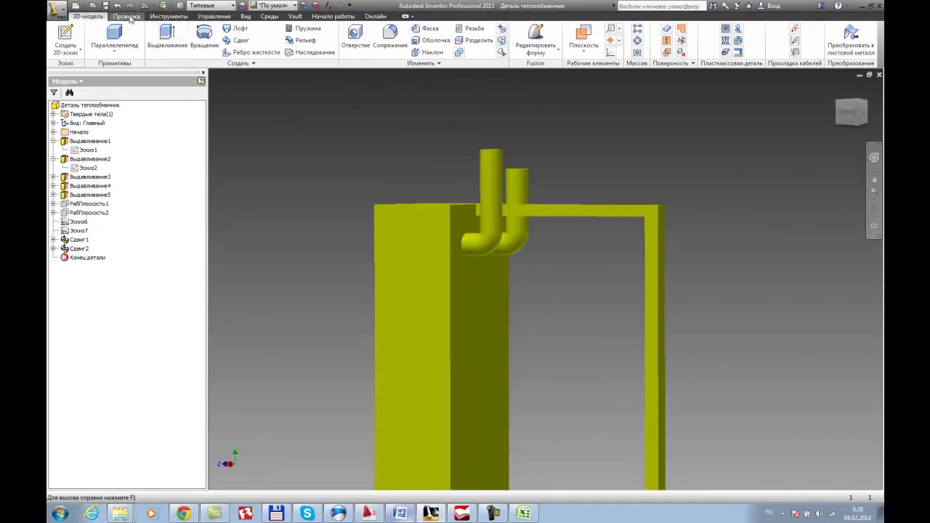
pyautogui.click(106, 6)
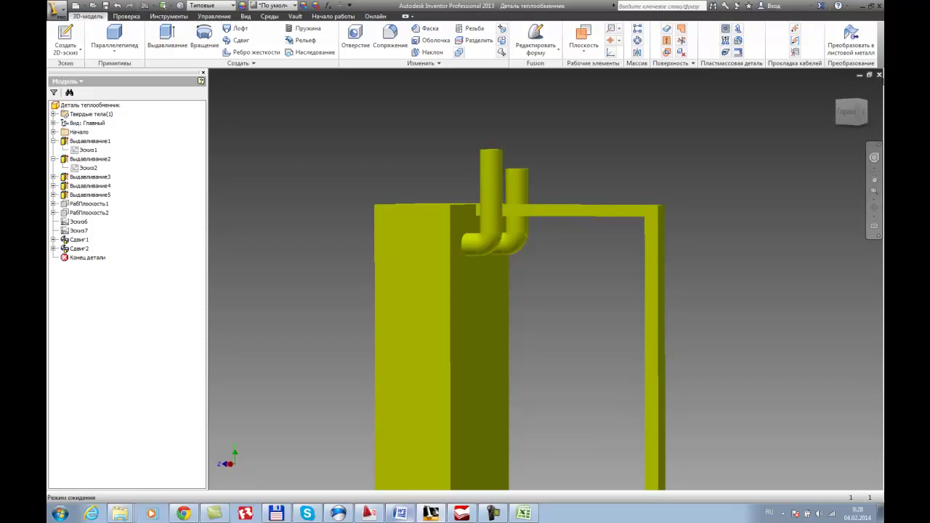
pyautogui.click(879, 75)
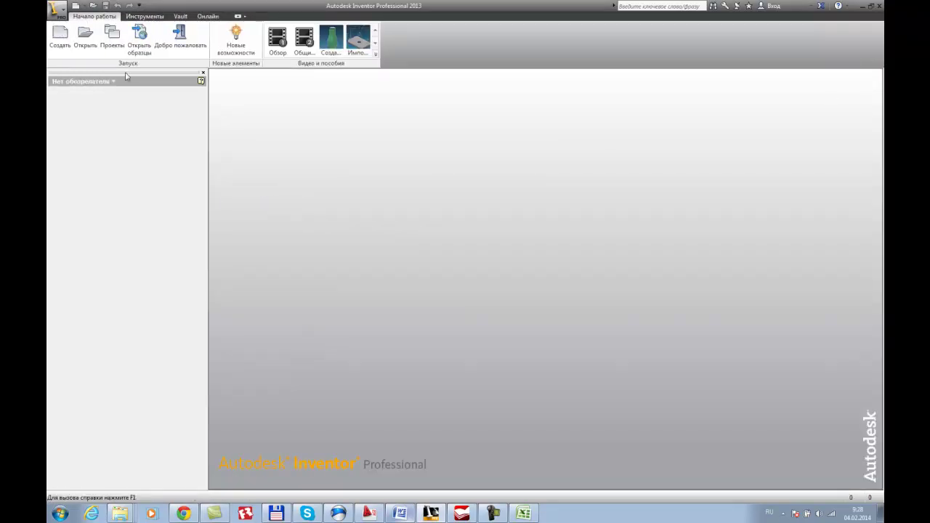
# Reopen the assembly Сборка теплообменник and accept updating it with the changed part.
pyautogui.click(88, 45)
pyautogui.press('Escape')
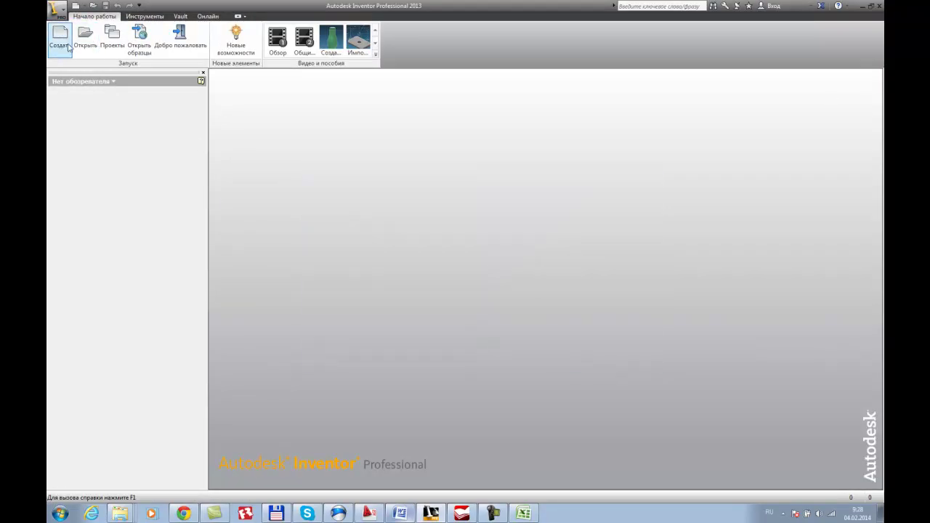
pyautogui.click(58, 10)
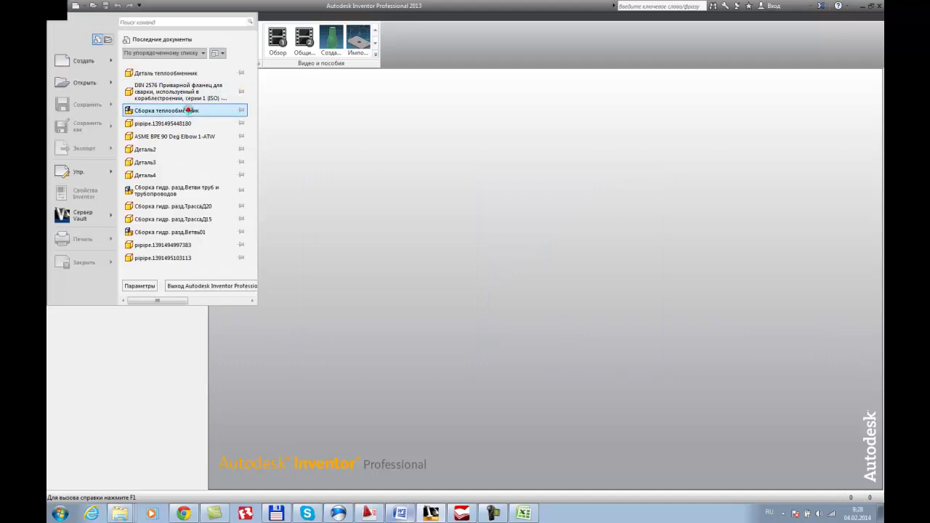
pyautogui.click(190, 113)
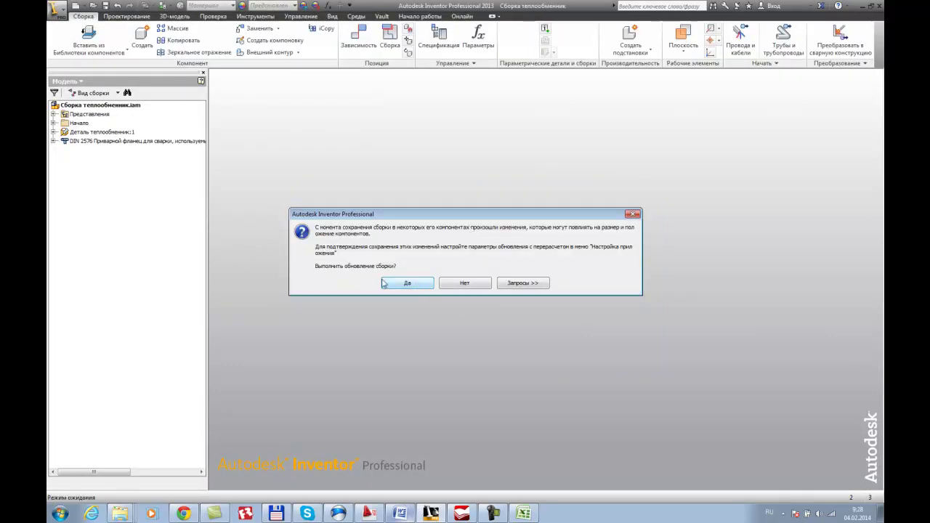
pyautogui.click(409, 284)
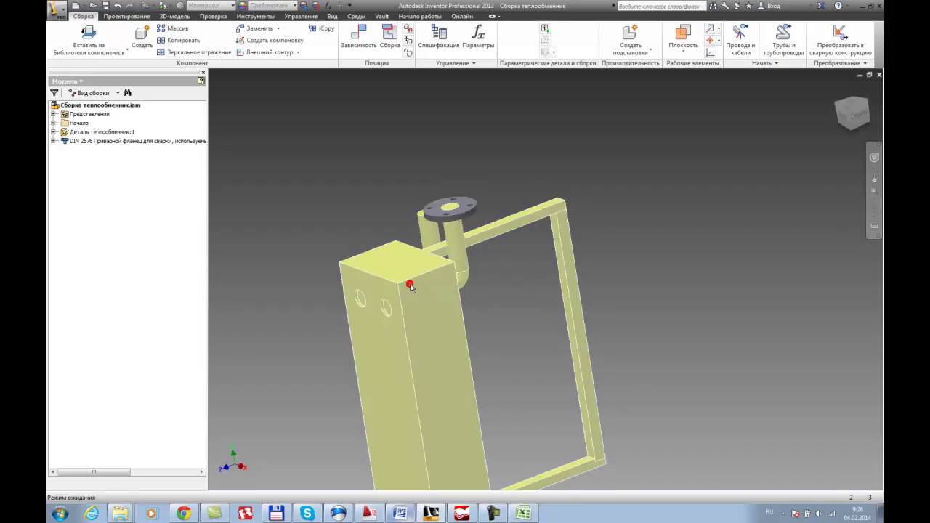
# Examine up close how the resized pipe fits inside the flange bore.
pyautogui.scroll(5, 514, 290)
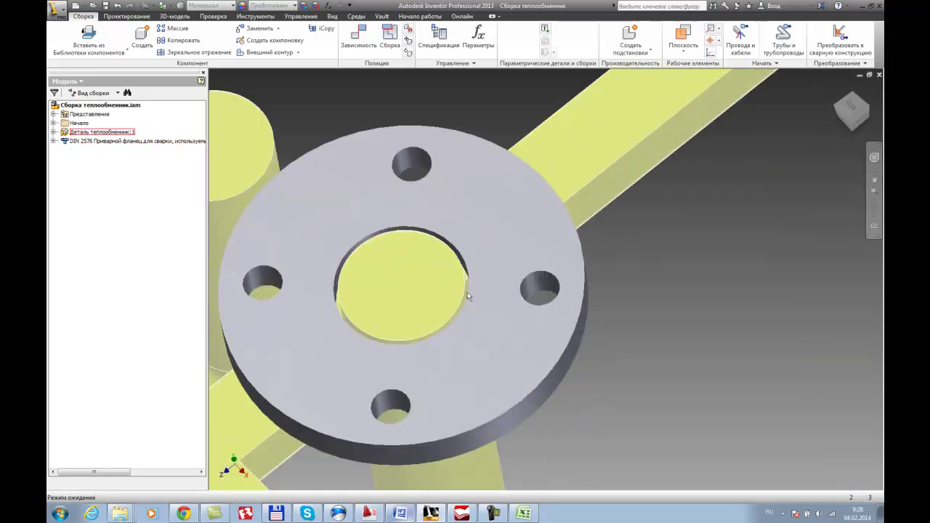
pyautogui.scroll(-4, 468, 283)
pyautogui.moveTo(467, 283); pyautogui.dragTo(492, 305)
pyautogui.scroll(-5, 468, 291)
pyautogui.press('Escape')
pyautogui.scroll(-3, 462, 316)
pyautogui.press('Escape')
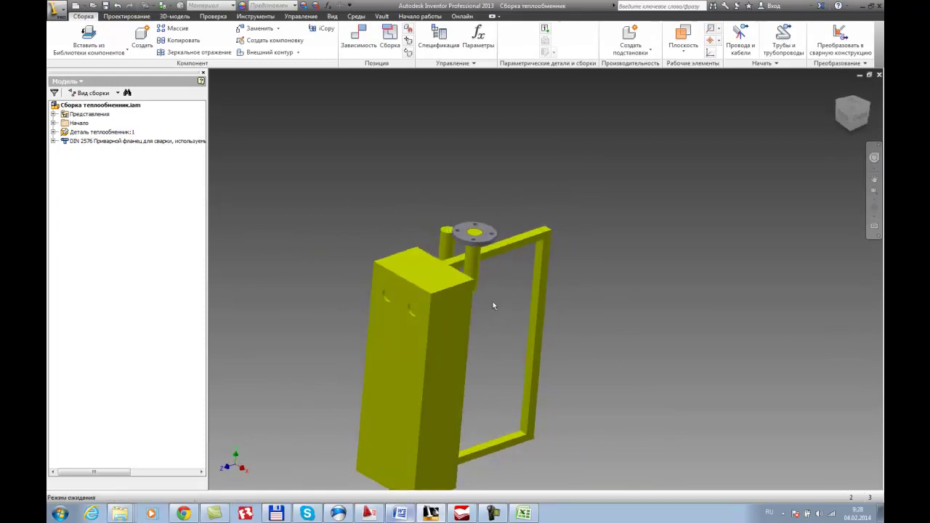
# Insert three more DIN 2576 weld flanges of size M50 as standard parts from the component library beside the heat exchanger.
pyautogui.click(493, 234)
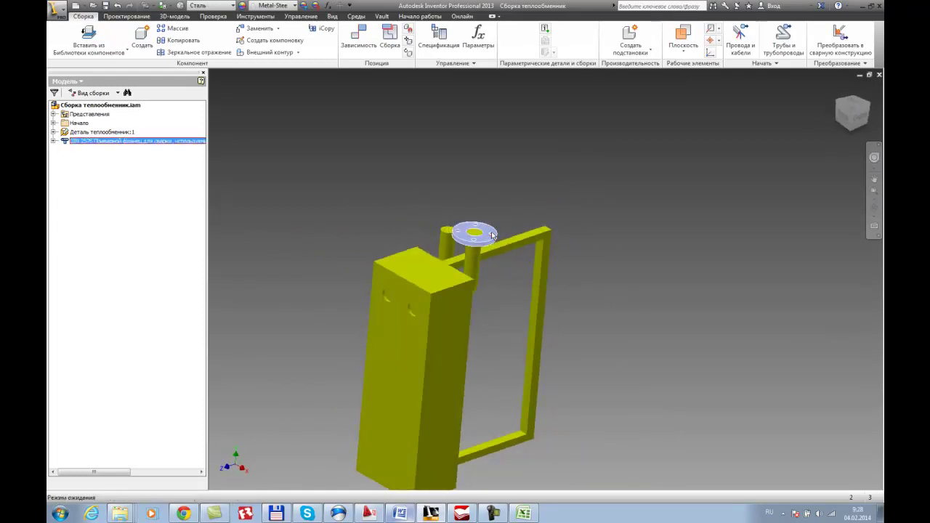
pyautogui.click(88, 33)
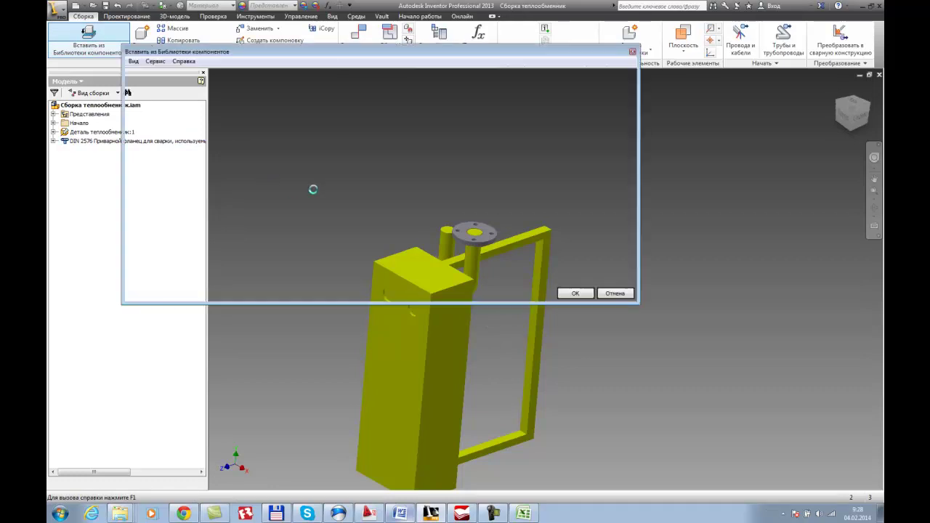
pyautogui.click(529, 256)
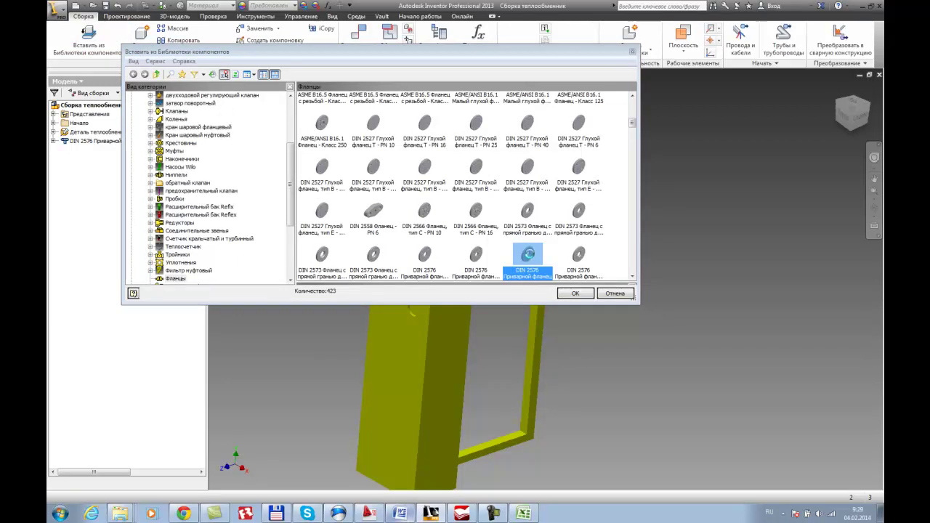
pyautogui.doubleClick(528, 254)
pyautogui.click(480, 225)
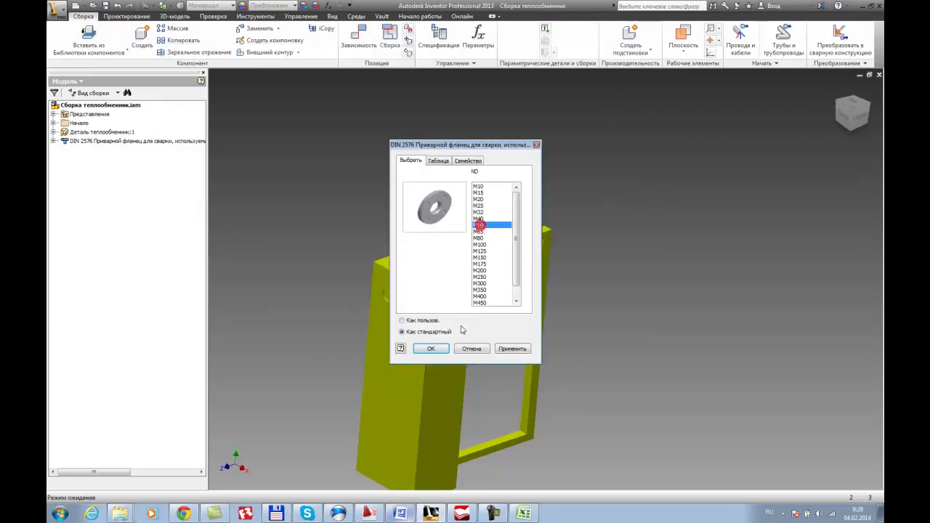
pyautogui.click(431, 349)
pyautogui.click(405, 196)
pyautogui.click(321, 254)
pyautogui.click(330, 336)
pyautogui.press('Escape')
# Constrain a loose flange onto the end of the second bent pipe with an aligned Insert constraint at zero offset.
pyautogui.press('F4')
pyautogui.moveTo(485, 202); pyautogui.dragTo(407, 265)
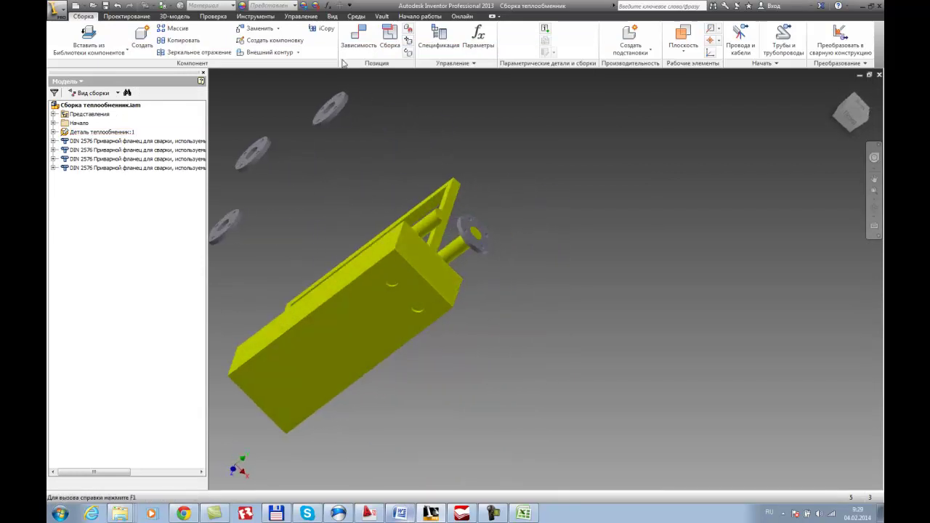
pyautogui.click(358, 36)
pyautogui.moveTo(411, 150); pyautogui.dragTo(525, 181, button='middle')
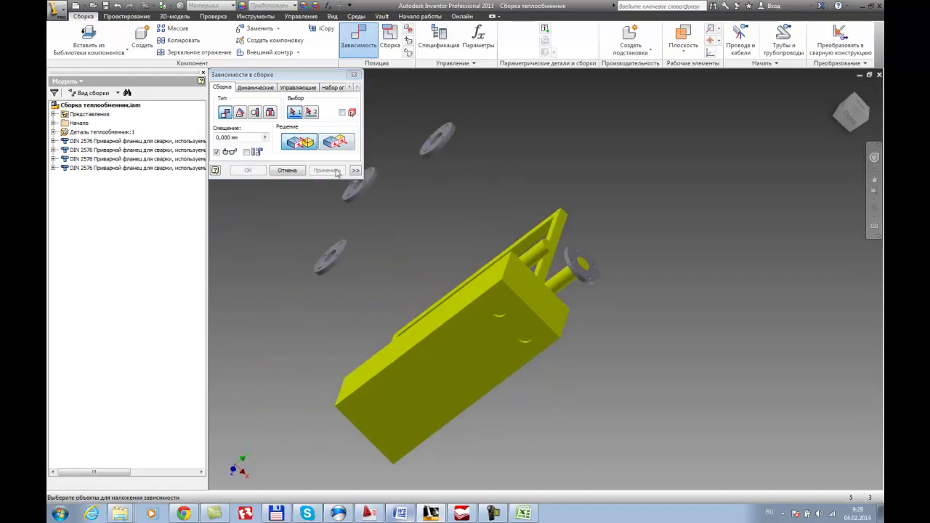
pyautogui.click(447, 135)
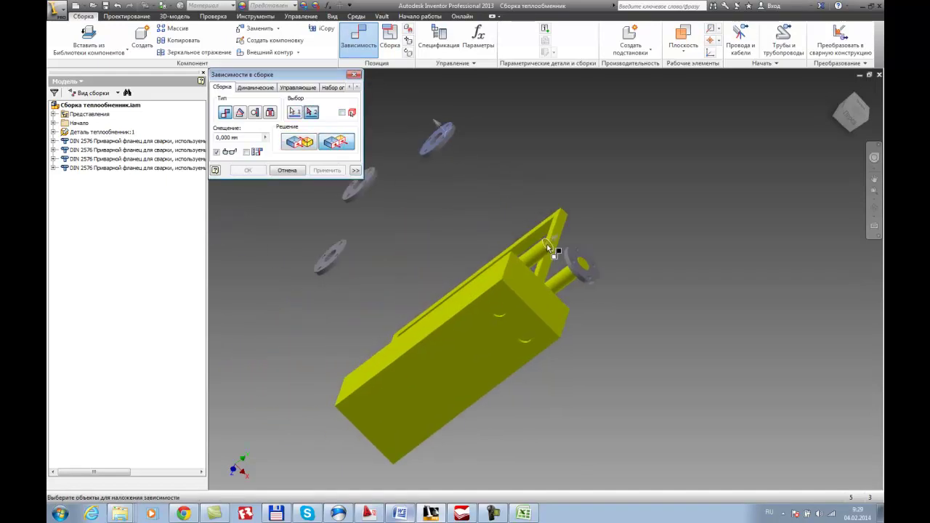
pyautogui.click(270, 115)
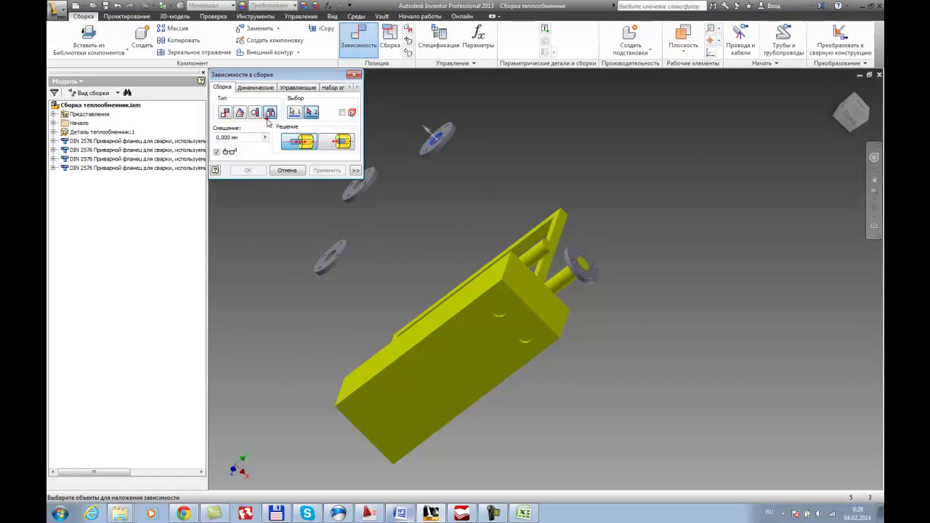
pyautogui.click(343, 141)
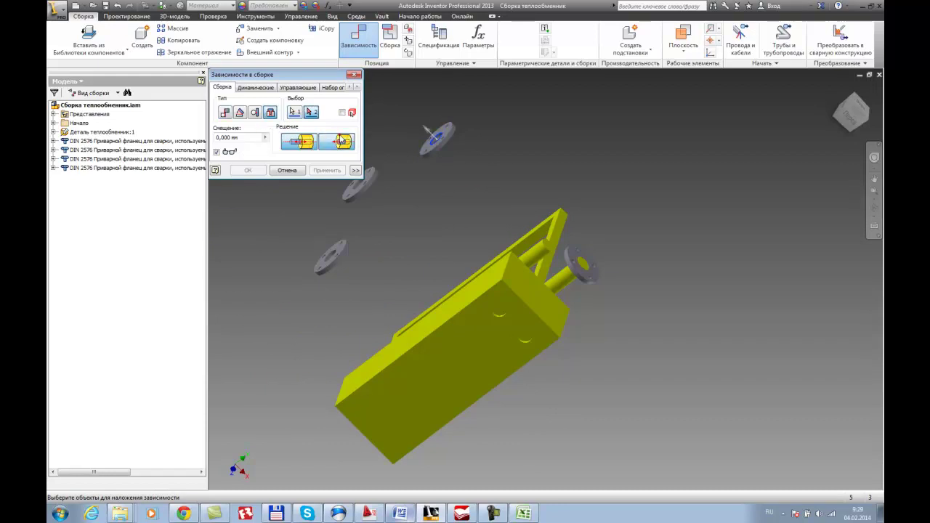
pyautogui.click(551, 245)
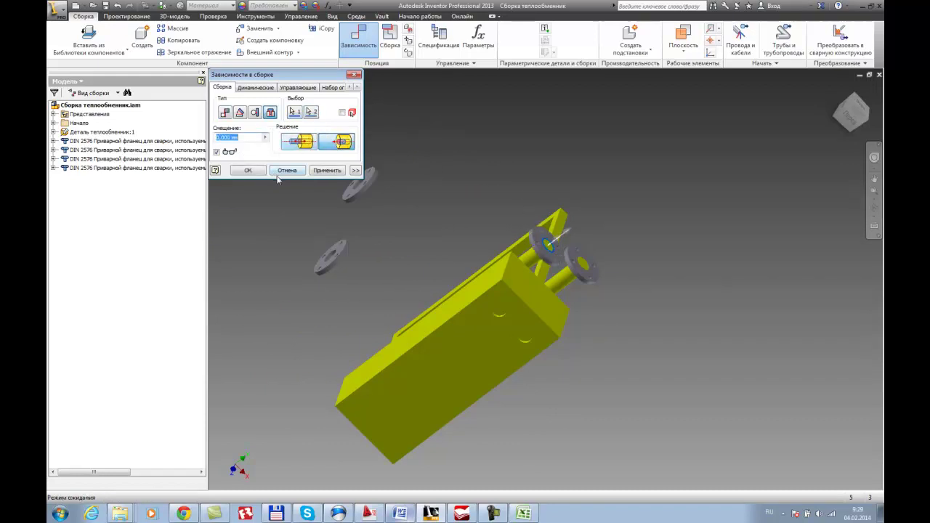
pyautogui.click(247, 170)
# Assemble another loose flange onto the right-hand round connection on the front face of the heat exchanger housing.
pyautogui.keyDown('shift'); pyautogui.moveTo(450, 238); pyautogui.dragTo(472, 226, button='middle'); pyautogui.keyUp('shift')
pyautogui.click(389, 36)
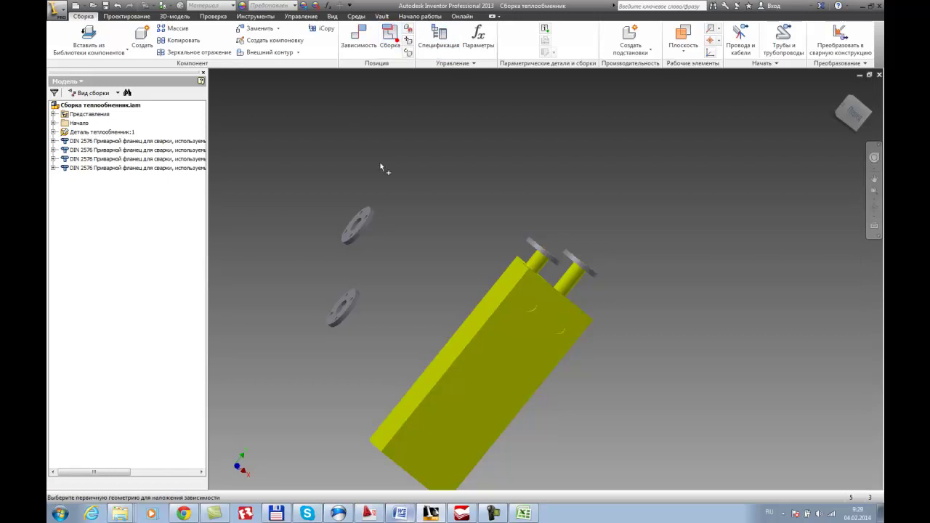
pyautogui.click(358, 226)
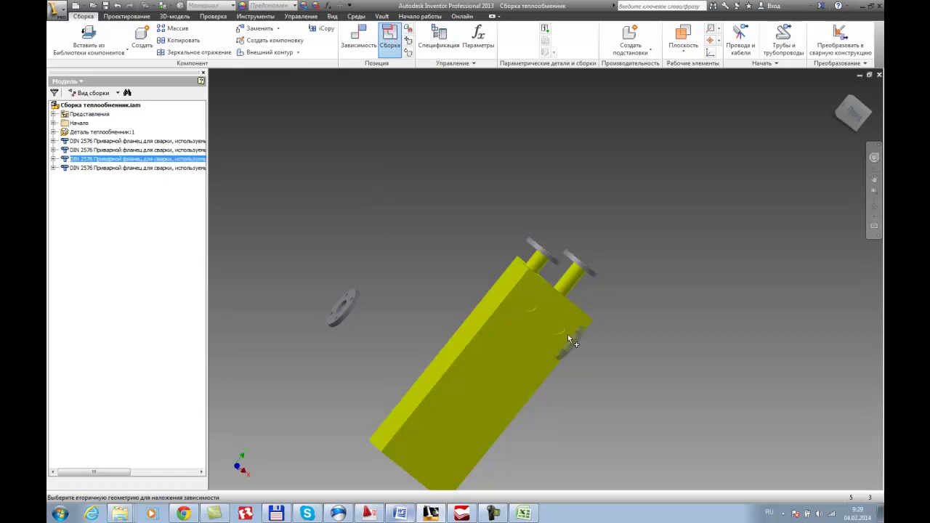
pyautogui.click(560, 334)
# Assemble the last loose flange onto the remaining left-hand round connection on the front face of the housing.
pyautogui.keyDown('shift'); pyautogui.moveTo(580, 350); pyautogui.dragTo(480, 405, button='middle'); pyautogui.keyUp('shift')
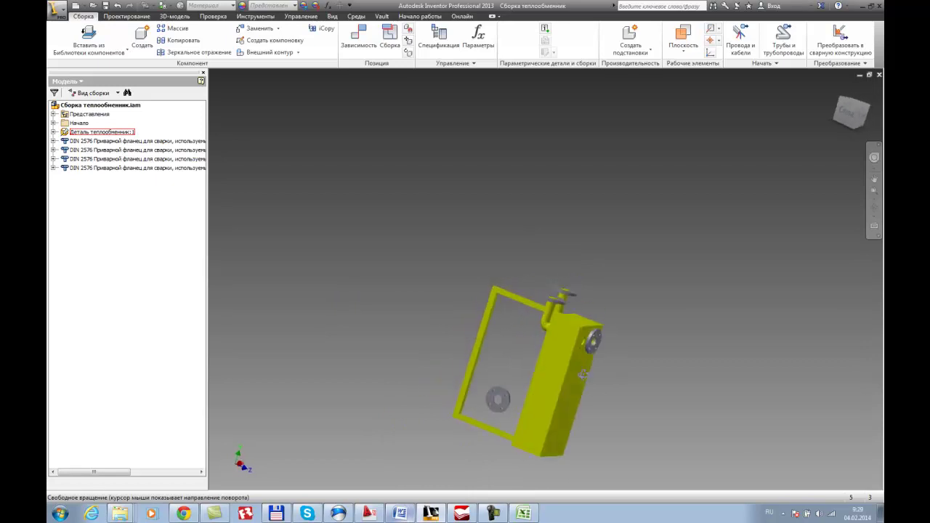
pyautogui.scroll(3, 518, 402)
pyautogui.keyDown('shift'); pyautogui.moveTo(528, 372); pyautogui.dragTo(497, 378, button='middle'); pyautogui.keyUp('shift')
pyautogui.click(390, 40)
pyautogui.click(437, 388)
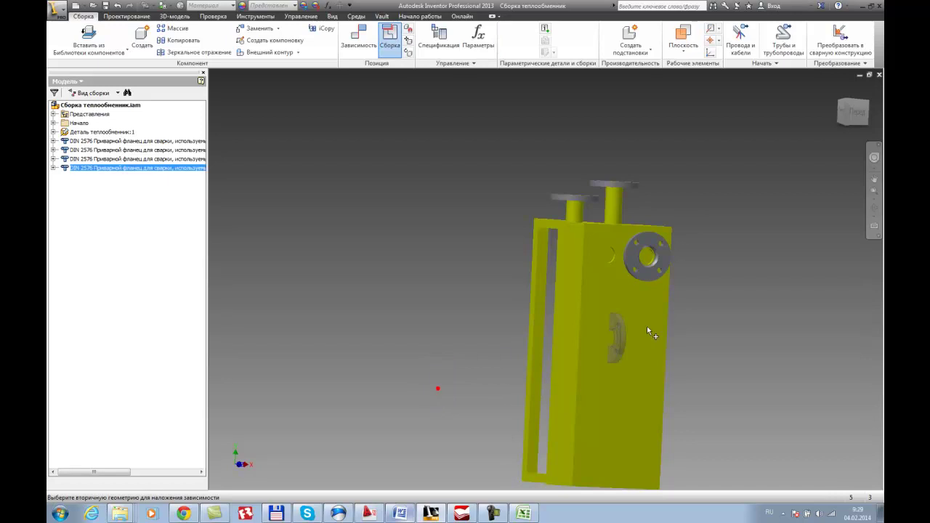
pyautogui.click(604, 267)
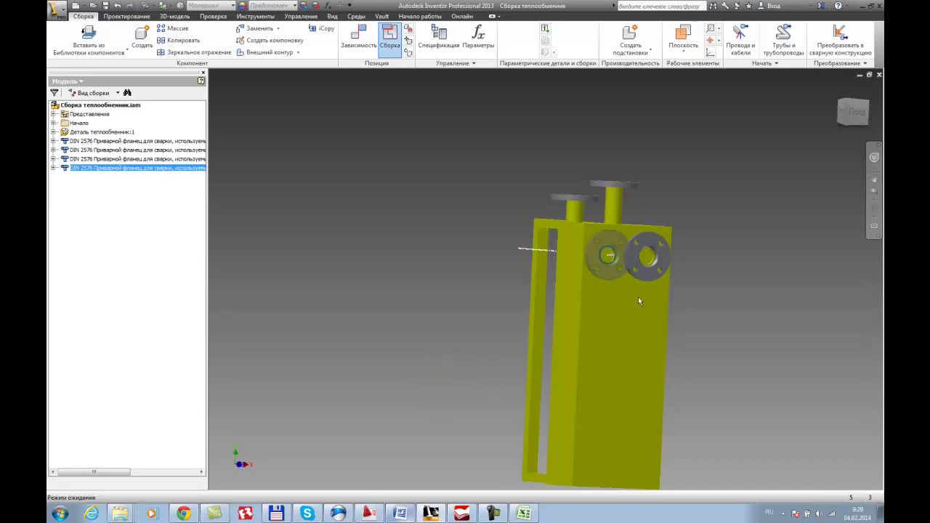
pyautogui.press('Escape')
# Examine the two front flanges and the pipe flanges up close and from several sides.
pyautogui.keyDown('shift'); pyautogui.moveTo(646, 286); pyautogui.dragTo(613, 313, button='middle'); pyautogui.keyUp('shift')
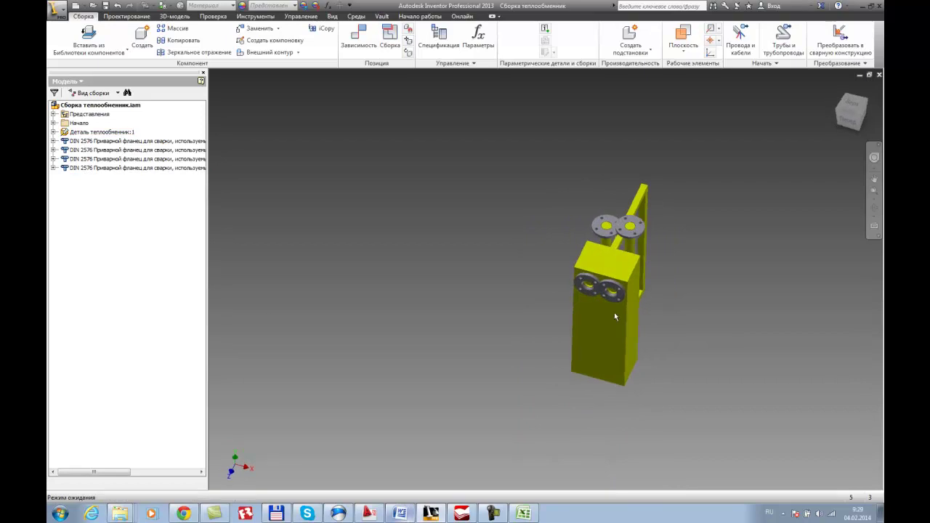
pyautogui.scroll(2, 620, 306)
pyautogui.keyDown('shift'); pyautogui.moveTo(675, 312); pyautogui.dragTo(599, 302, button='middle'); pyautogui.keyUp('shift')
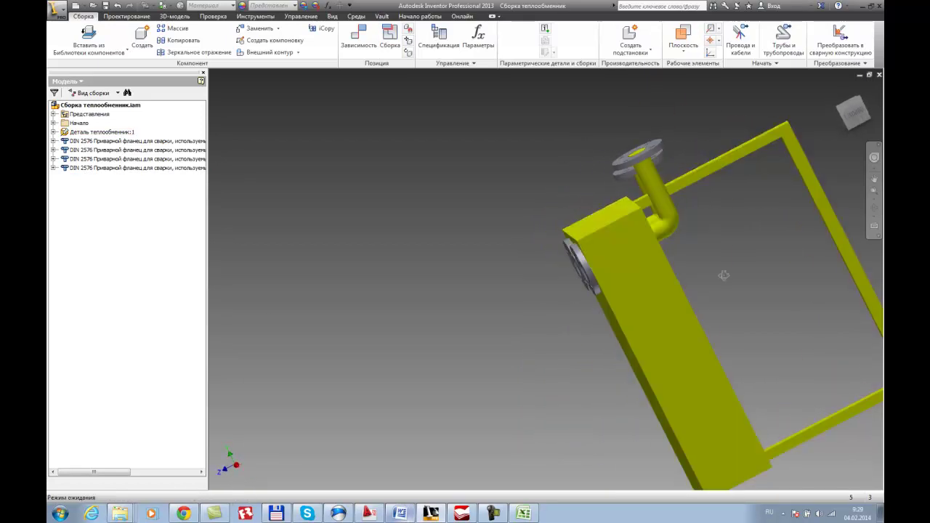
pyautogui.keyDown('shift'); pyautogui.moveTo(724, 272); pyautogui.dragTo(563, 285, button='middle'); pyautogui.keyUp('shift')
pyautogui.scroll(3, 561, 283)
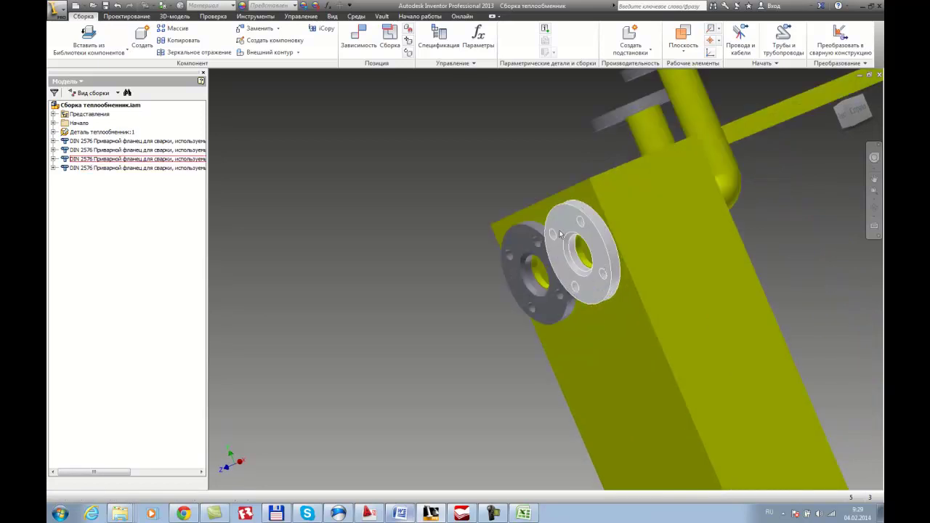
pyautogui.scroll(-3, 598, 321)
pyautogui.keyDown('shift'); pyautogui.moveTo(598, 322); pyautogui.dragTo(604, 282, button='middle'); pyautogui.keyUp('shift')
pyautogui.scroll(2, 568, 279)
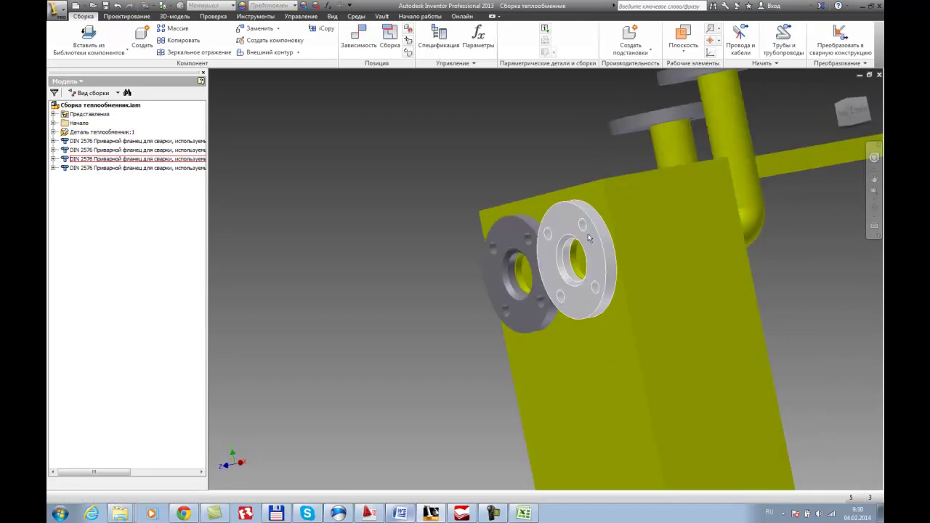
pyautogui.scroll(-4, 644, 260)
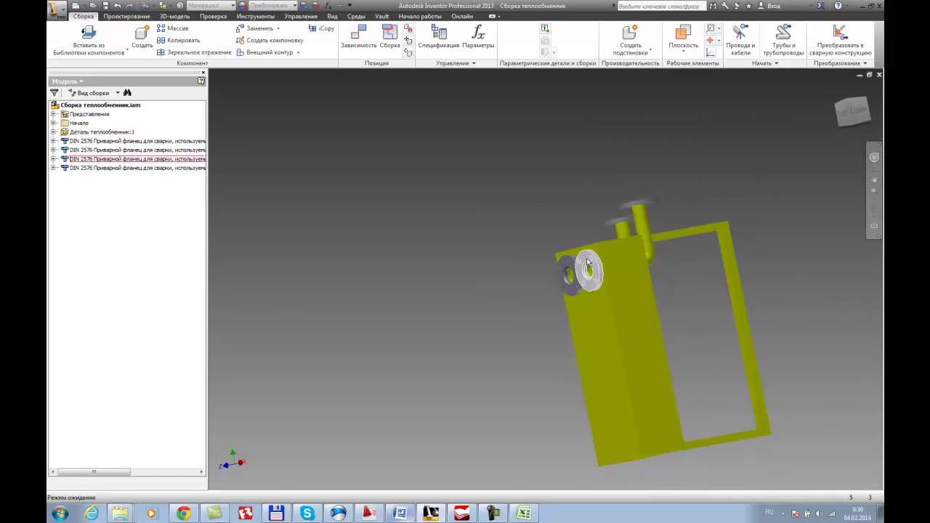
pyautogui.scroll(-3, 591, 261)
pyautogui.scroll(-2, 596, 312)
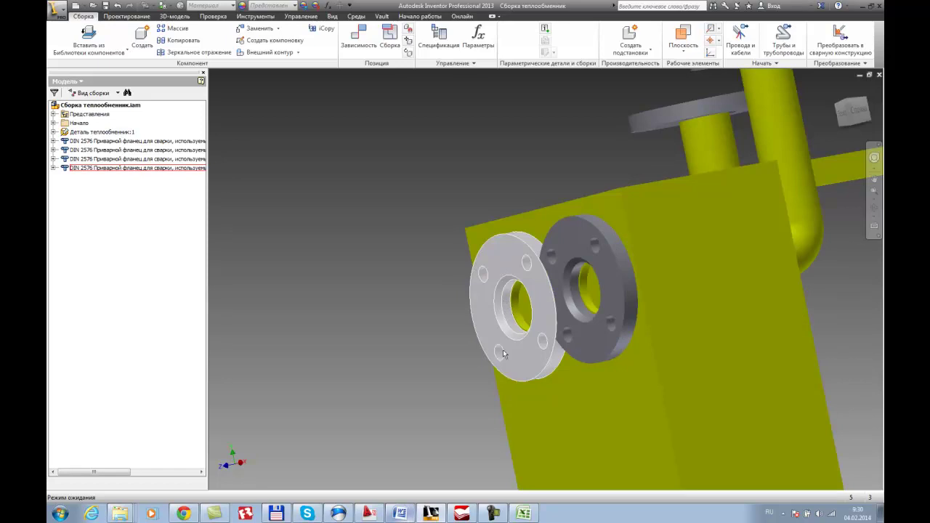
pyautogui.scroll(-3, 633, 374)
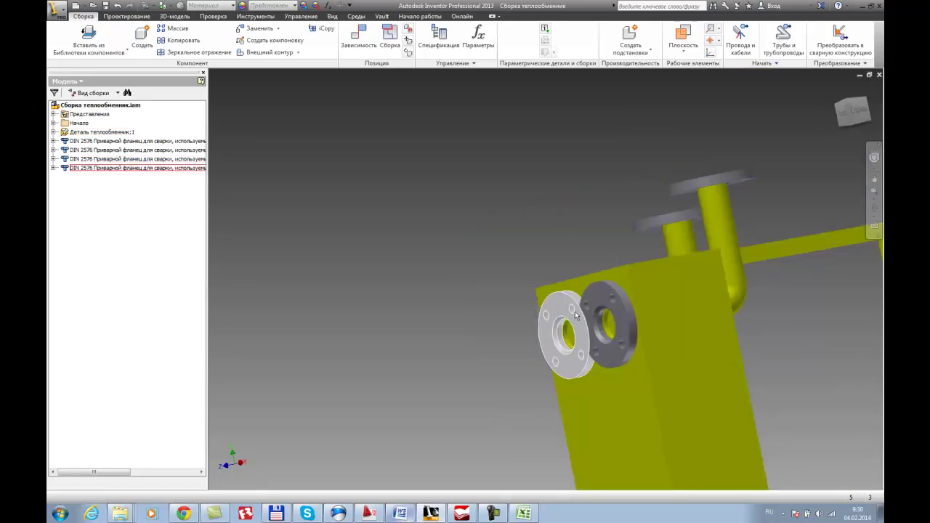
pyautogui.scroll(-3, 751, 389)
pyautogui.moveTo(752, 390); pyautogui.dragTo(551, 304, button='middle')
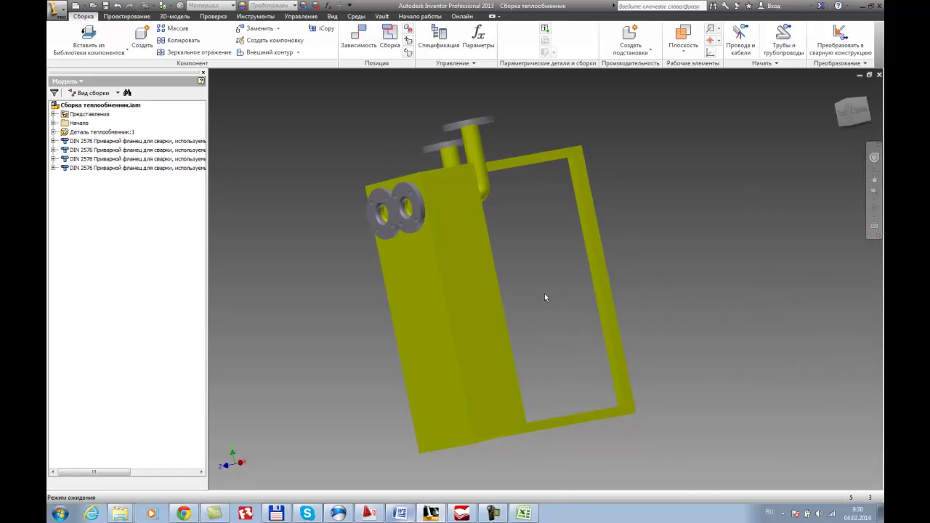
# Save the assembly Сборка теплообменник and close it.
pyautogui.click(106, 8)
pyautogui.moveTo(755, 150); pyautogui.dragTo(756, 173, button='middle')
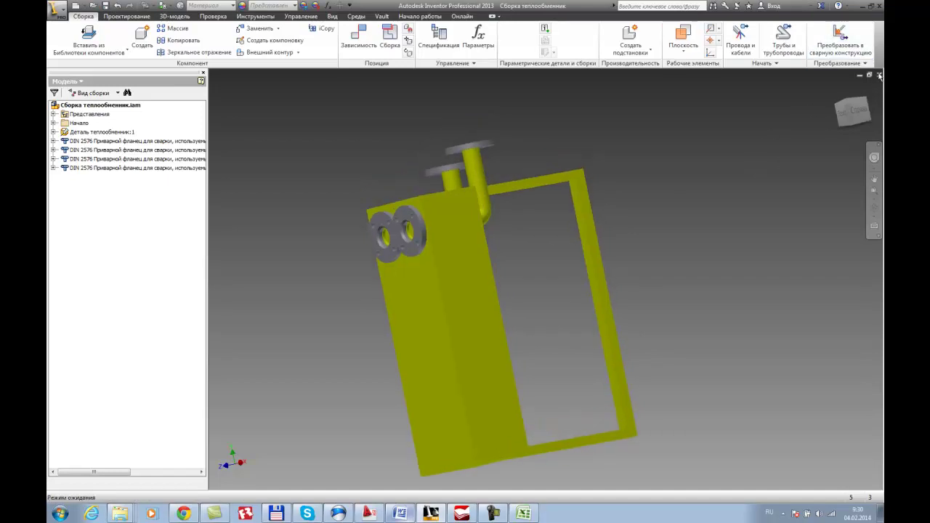
pyautogui.press('F2')
pyautogui.click(878, 75)
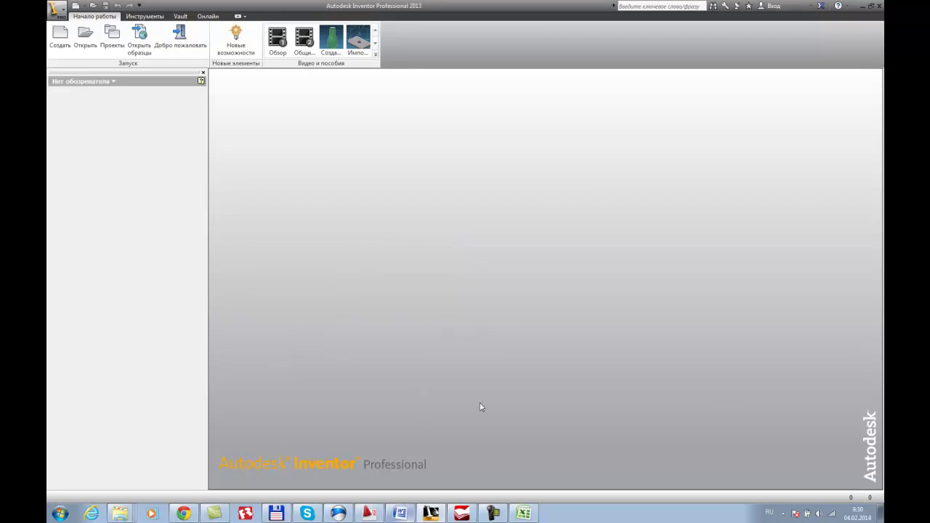
pyautogui.click(834, 469)
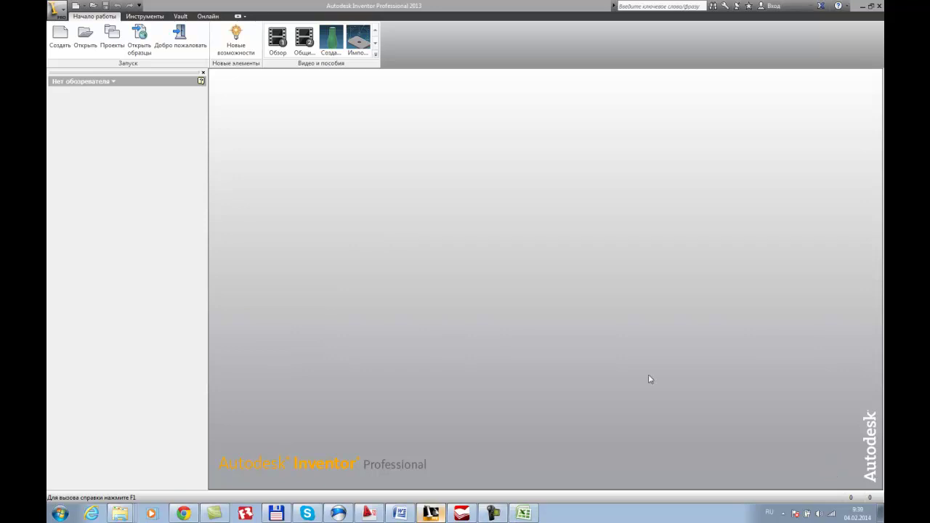
# Switch to Total Commander and open the burner part MG20_2_ZM_Z_LM from the Горелки folder of the equipment proposals.
pyautogui.click(277, 514)
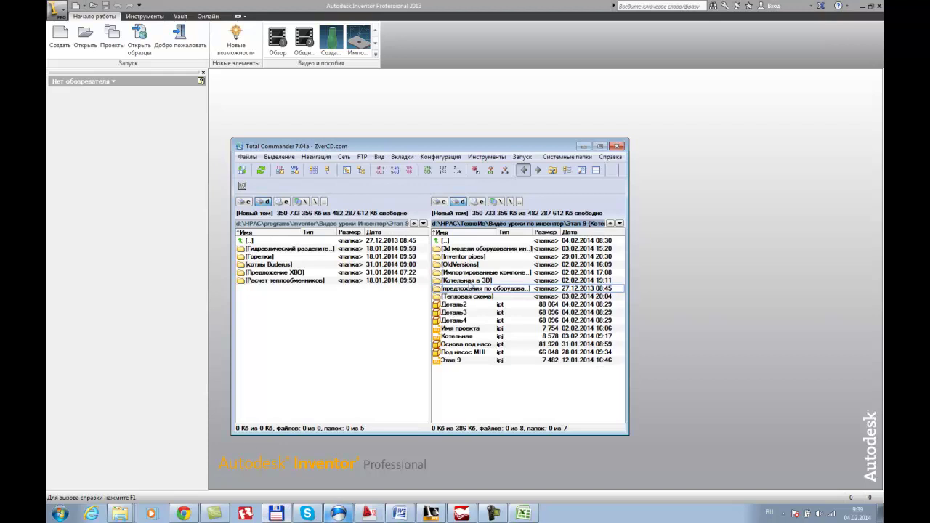
pyautogui.doubleClick(471, 291)
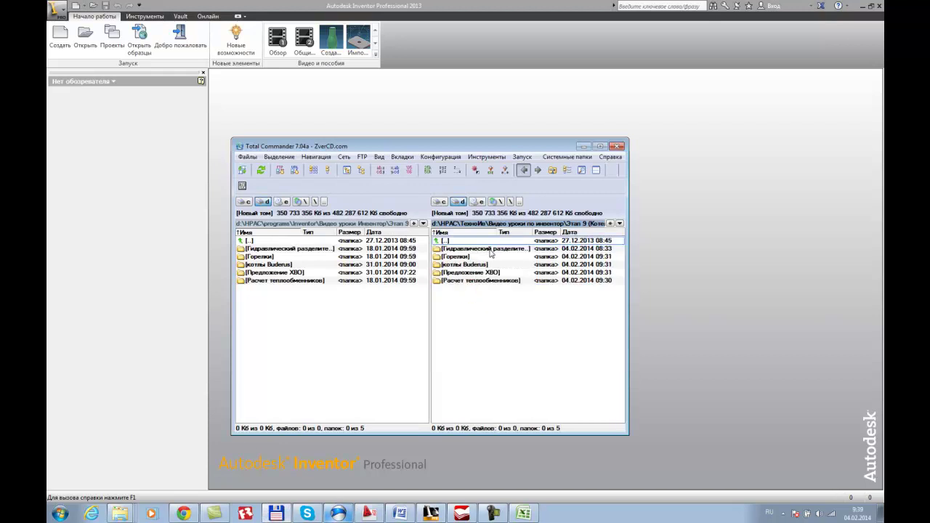
pyautogui.doubleClick(467, 256)
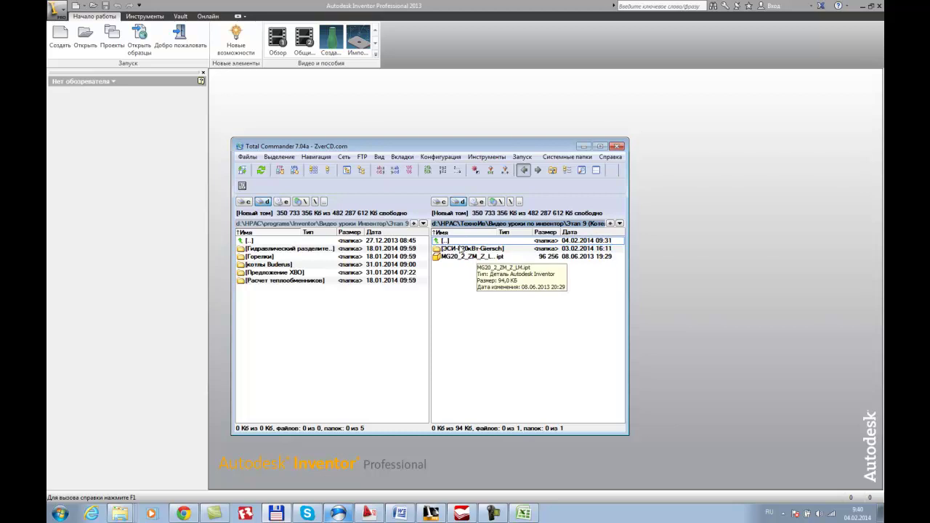
pyautogui.doubleClick(458, 241)
pyautogui.doubleClick(459, 258)
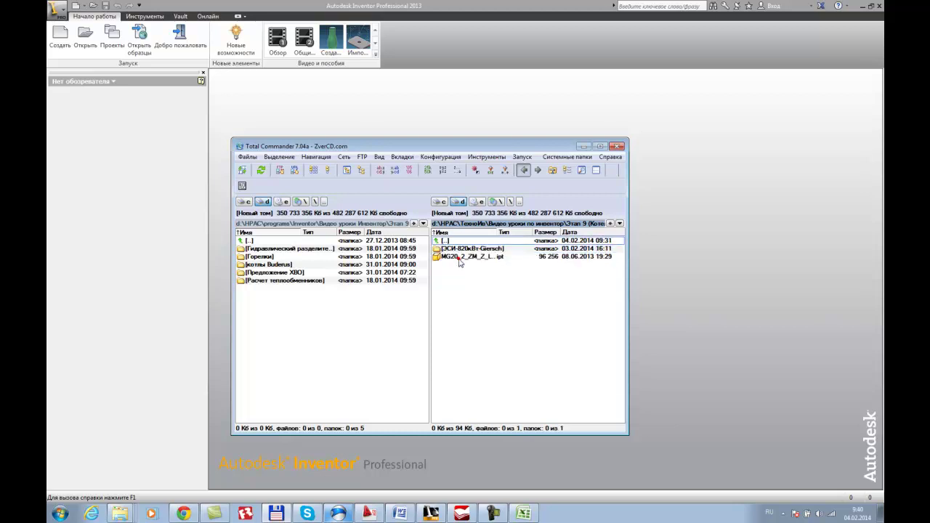
pyautogui.doubleClick(459, 258)
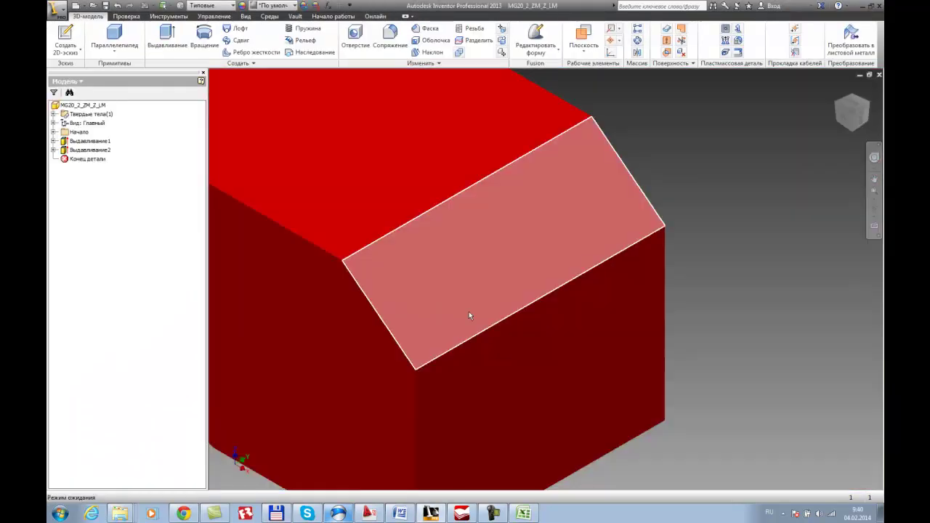
# View the whole burner model MG20_2_ZM_Z_LM from the side, and close the part.
pyautogui.scroll(-5, 468, 317)
pyautogui.keyDown('shift'); pyautogui.moveTo(501, 305); pyautogui.dragTo(484, 328, button='middle'); pyautogui.keyUp('shift')
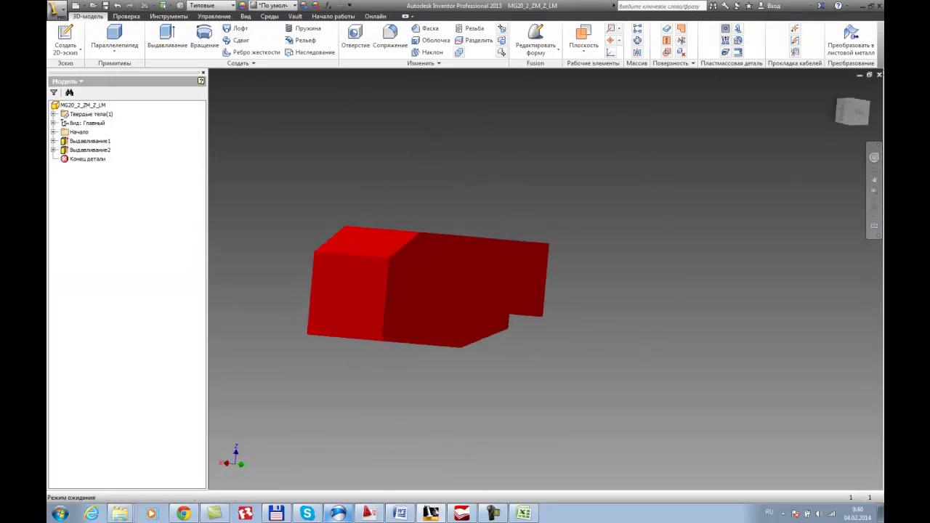
pyautogui.click(879, 75)
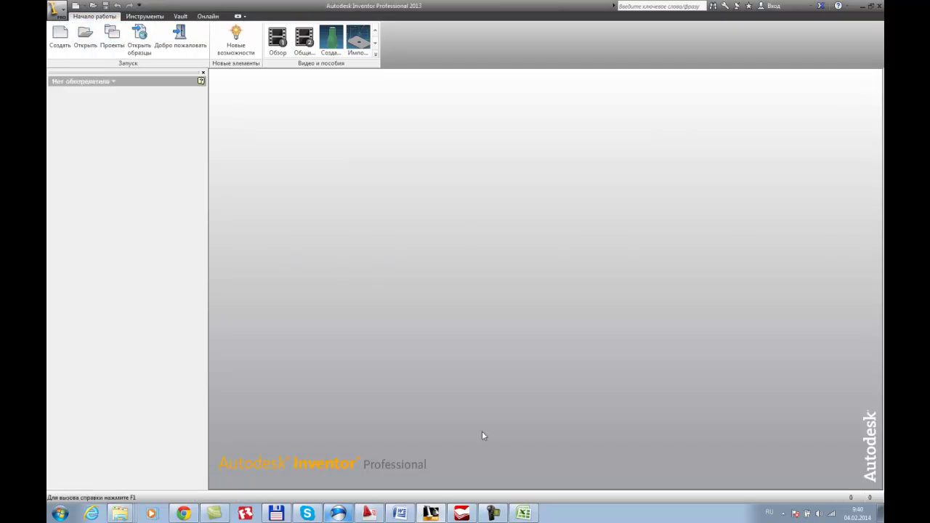
# Switch back to Total Commander and open the assembly Сборка Котел 820 кВт from the котлы Buderus folder.
pyautogui.click(277, 514)
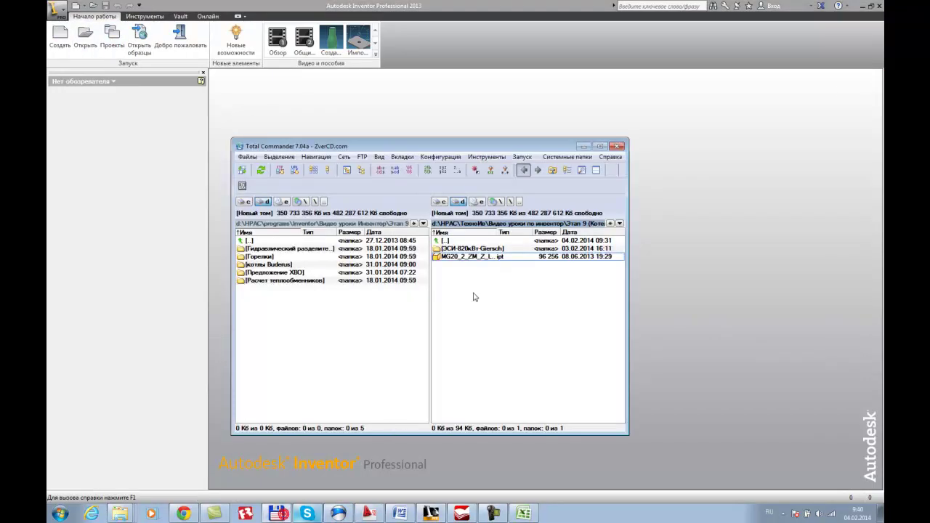
pyautogui.doubleClick(469, 249)
pyautogui.click(466, 266)
pyautogui.doubleClick(466, 266)
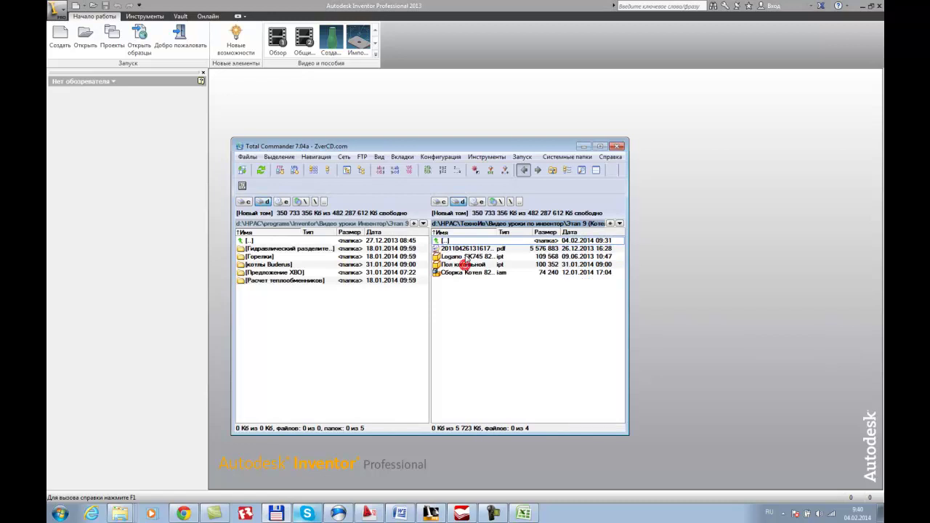
pyautogui.doubleClick(468, 274)
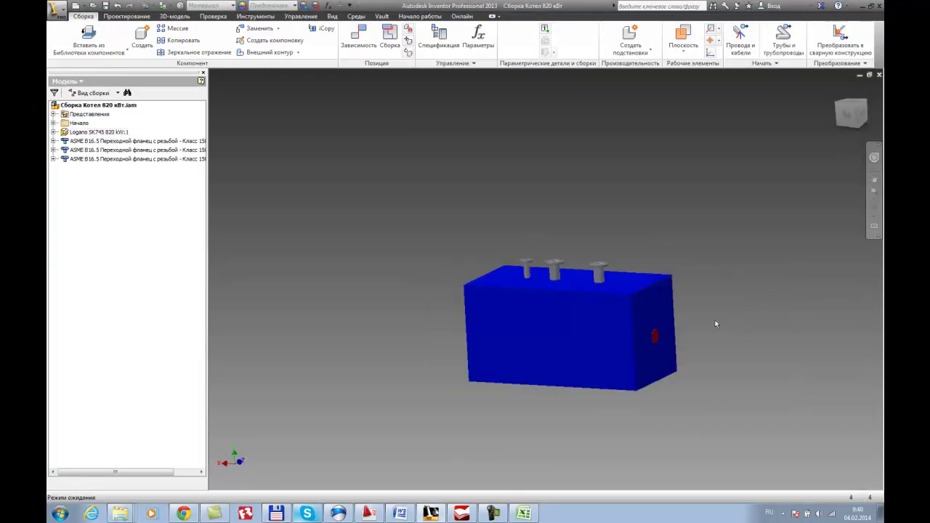
# Examine the boiler body and its three flanged connections, and close the boiler assembly.
pyautogui.keyDown('shift'); pyautogui.moveTo(715, 324); pyautogui.dragTo(532, 250, button='middle'); pyautogui.keyUp('shift')
pyautogui.scroll(5, 532, 250)
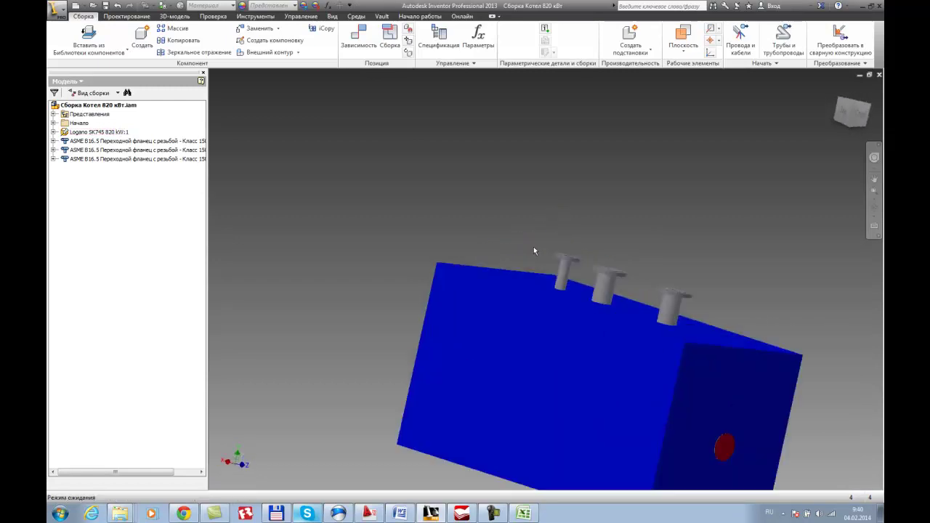
pyautogui.scroll(-4, 692, 267)
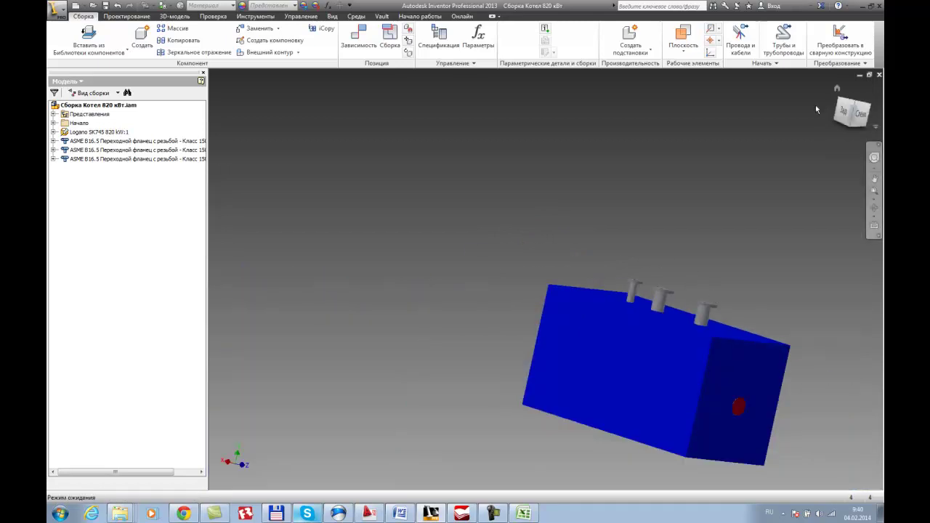
pyautogui.click(879, 74)
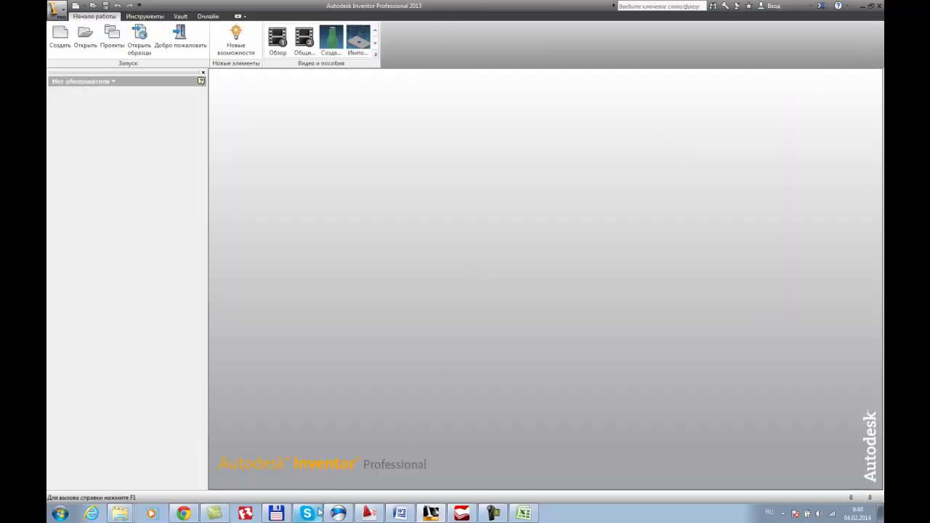
# Switch to Total Commander and open the part Фильтр Honeywell from the Предложение ХВО folder.
pyautogui.click(280, 512)
pyautogui.doubleClick(457, 242)
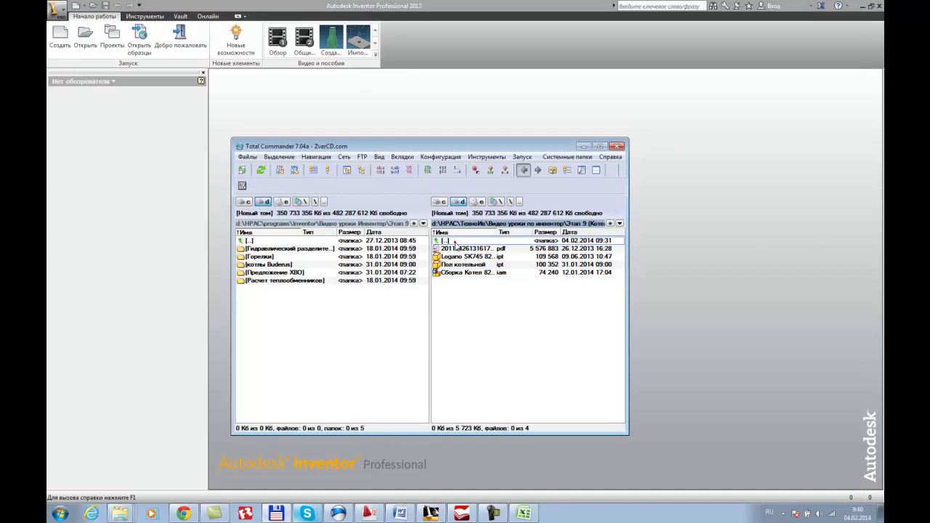
pyautogui.doubleClick(457, 272)
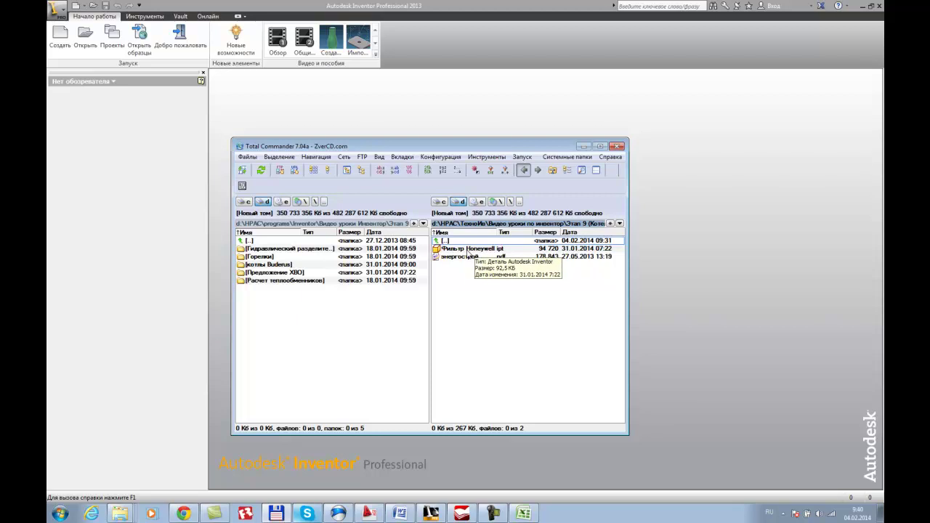
pyautogui.doubleClick(467, 249)
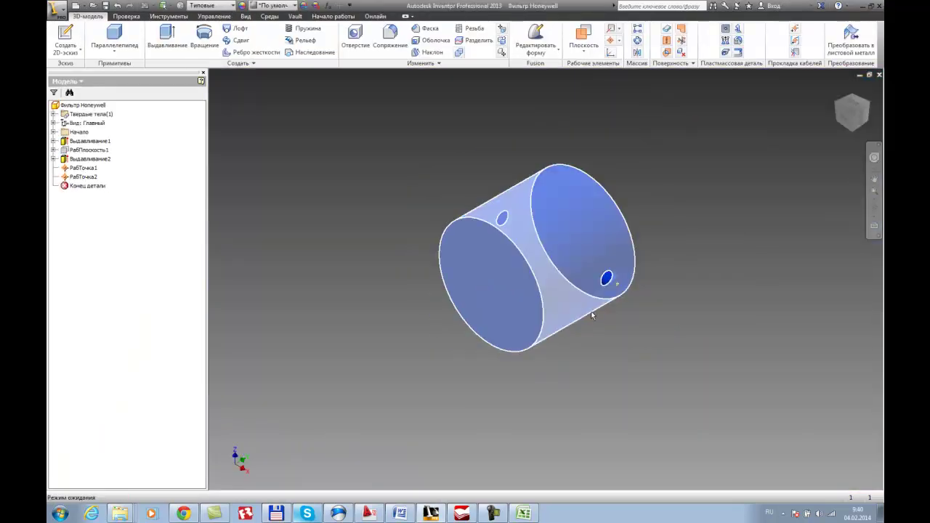
# View the Honeywell filter's cylindrical body and its two side connections from the side, and close the part.
pyautogui.scroll(-3, 592, 315)
pyautogui.keyDown('shift'); pyautogui.moveTo(627, 364); pyautogui.dragTo(431, 398, button='middle'); pyautogui.keyUp('shift')
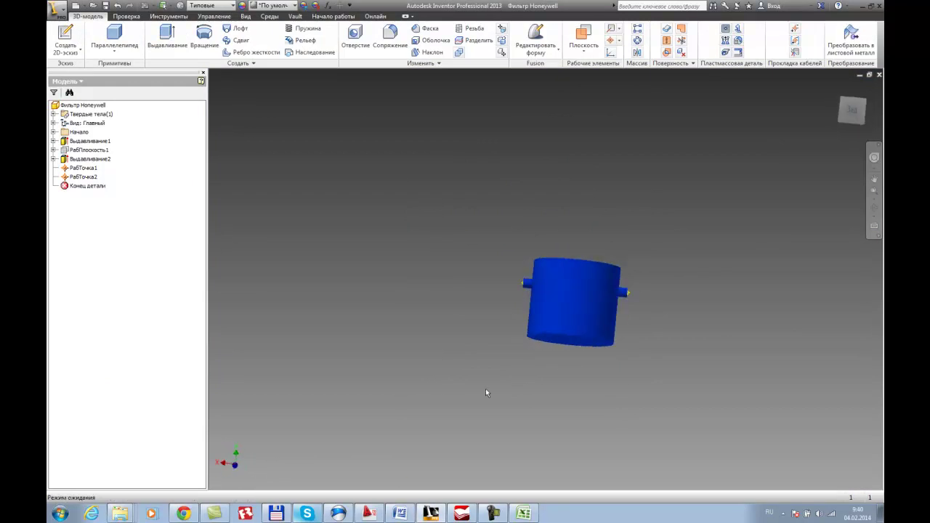
pyautogui.click(879, 75)
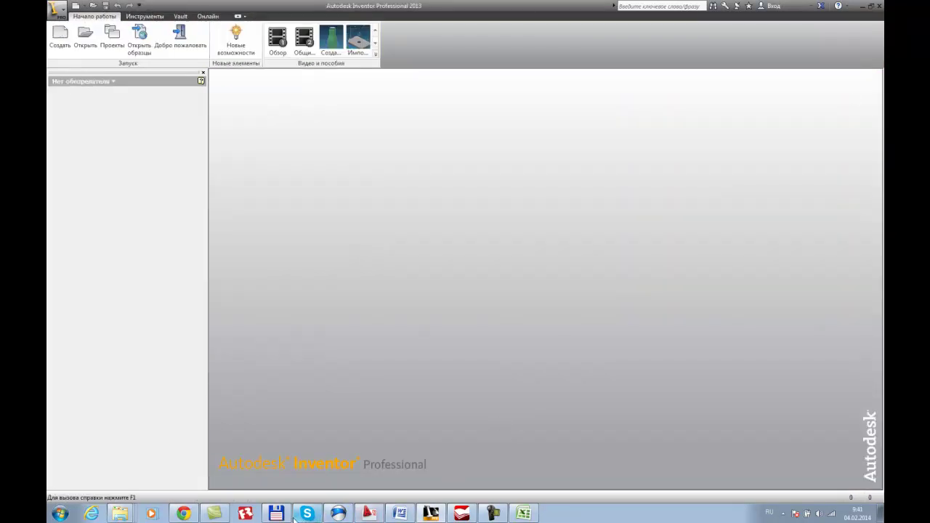
# Switch back to Total Commander and open the water treatment proposal энергострой.pdf from the same folder.
pyautogui.click(283, 514)
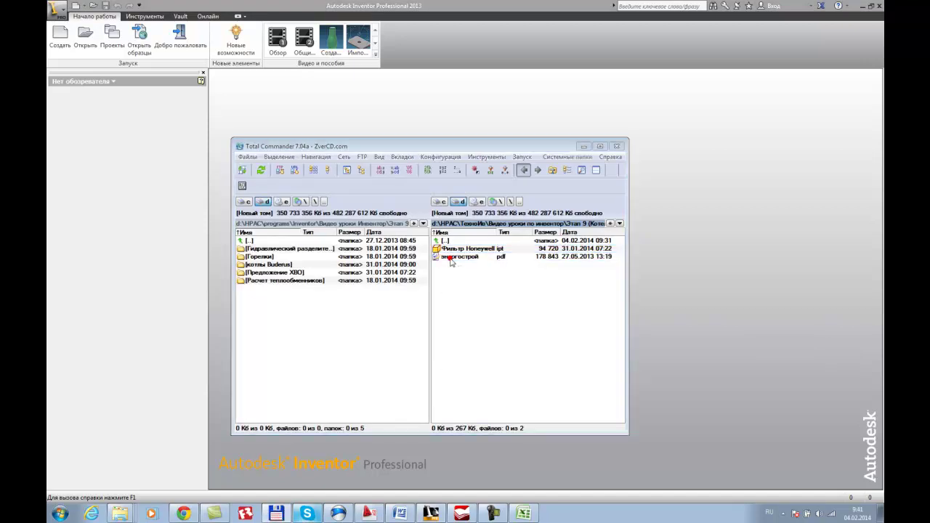
pyautogui.doubleClick(450, 258)
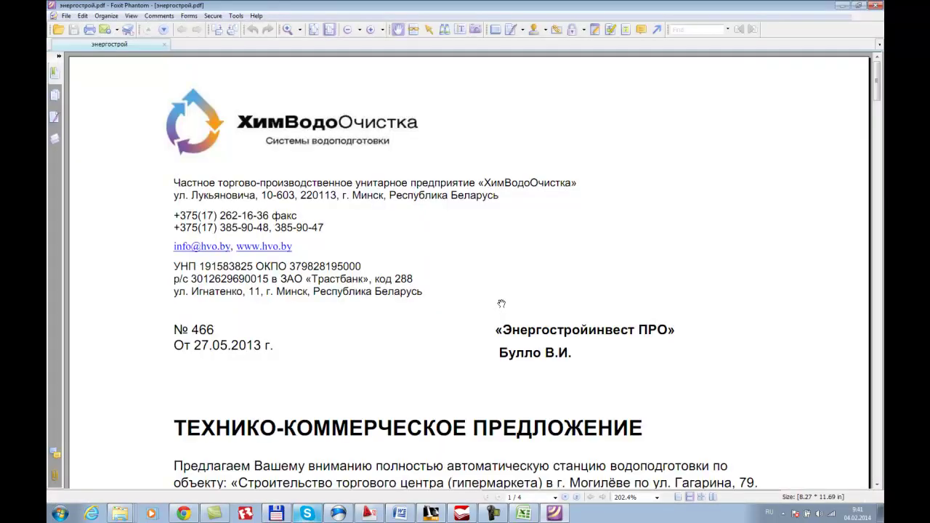
pyautogui.scroll(-3, 501, 304)
# Switch to AutoCAD and examine filter K20.1 and water treatment unit K20.2 on the boiler room's piping scheme.
pyautogui.click(369, 514)
pyautogui.scroll(-5, 432, 340)
pyautogui.scroll(-2, 465, 218)
pyautogui.scroll(8, 466, 218)
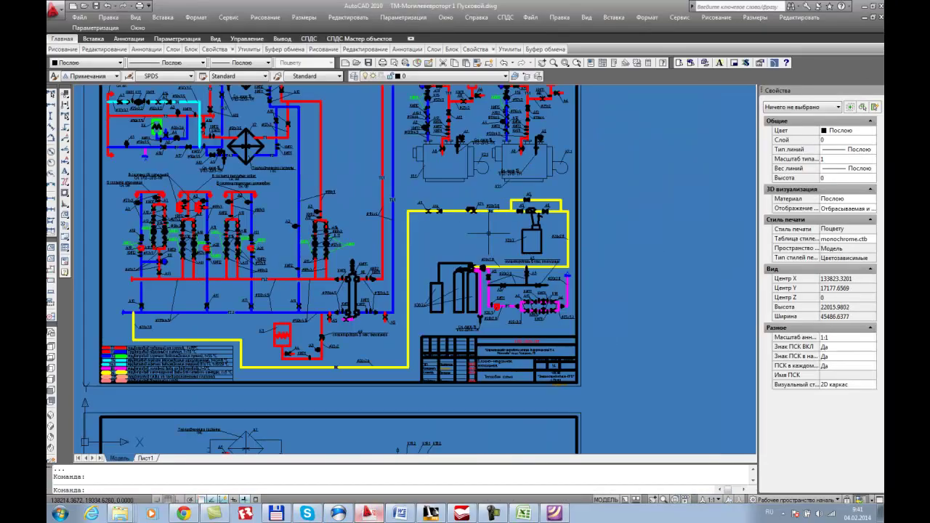
pyautogui.scroll(-1, 498, 276)
pyautogui.scroll(-1, 507, 271)
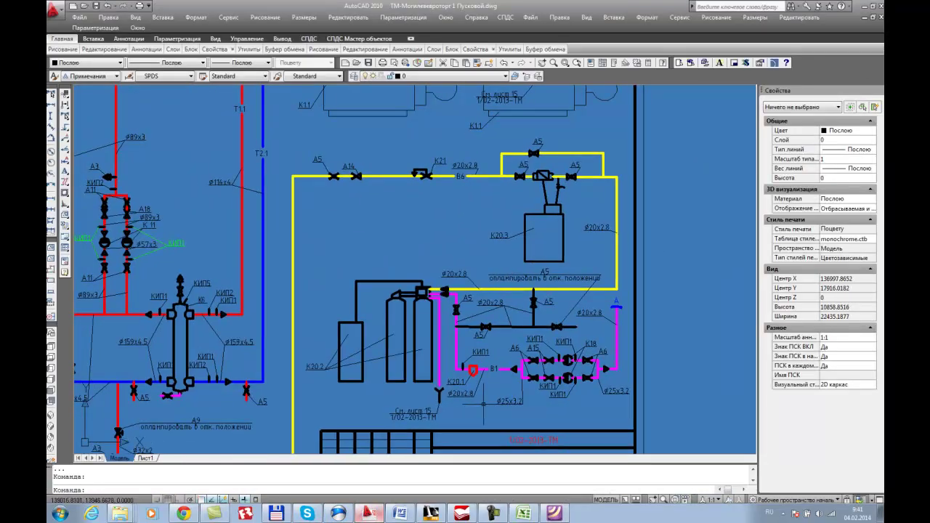
pyautogui.scroll(-3, 484, 401)
pyautogui.scroll(8, 471, 367)
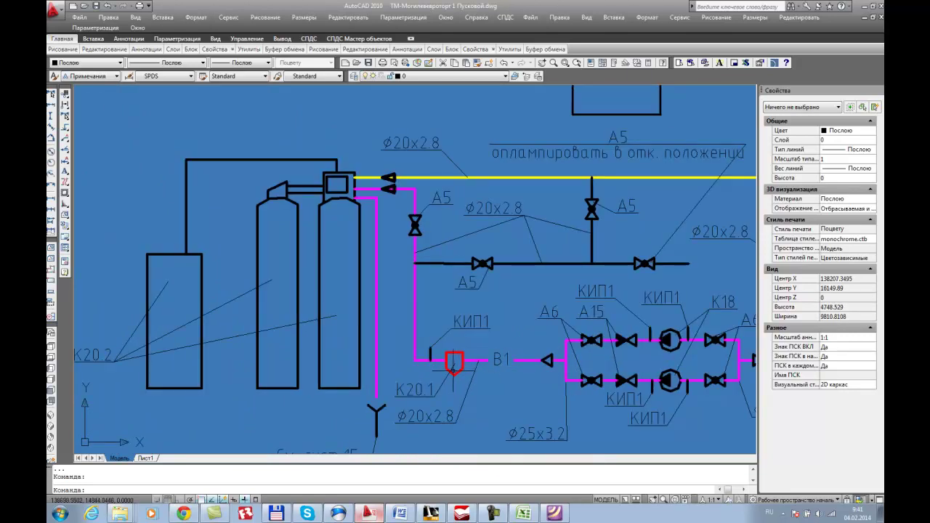
# Return to энергострой.pdf in Foxit Phantom, read the Honeywell FF06 – 3/4 AA filter's specifications and overall dimensions, and minimize the document.
pyautogui.click(555, 513)
pyautogui.scroll(-3, 516, 302)
pyautogui.scroll(-15, 516, 302)
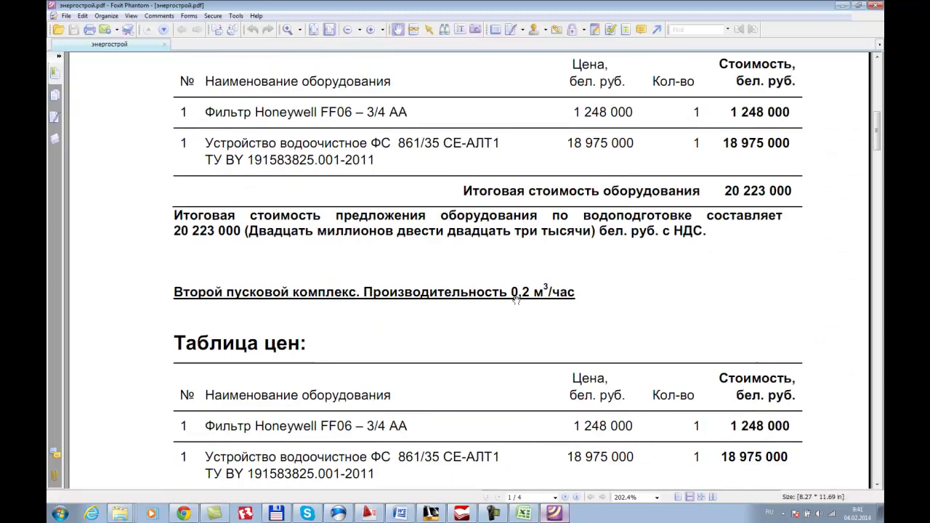
pyautogui.scroll(-4, 517, 300)
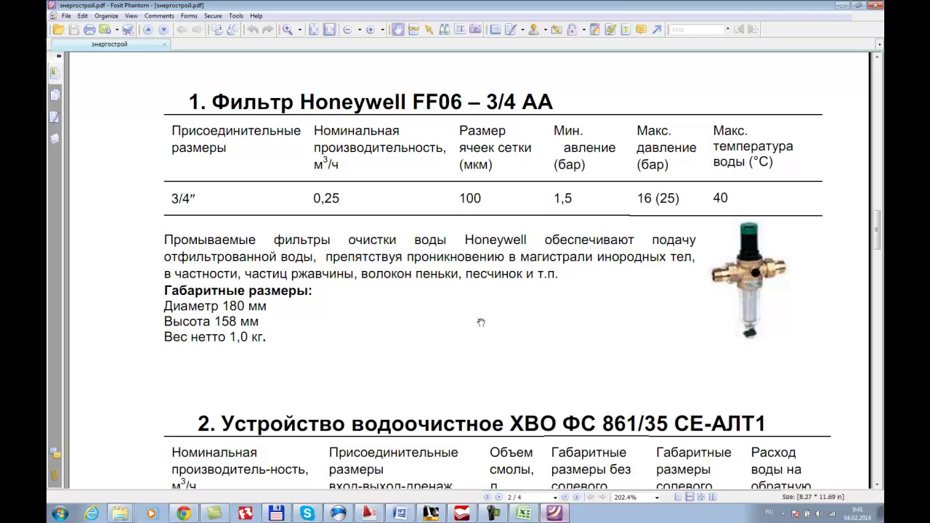
pyautogui.click(842, 6)
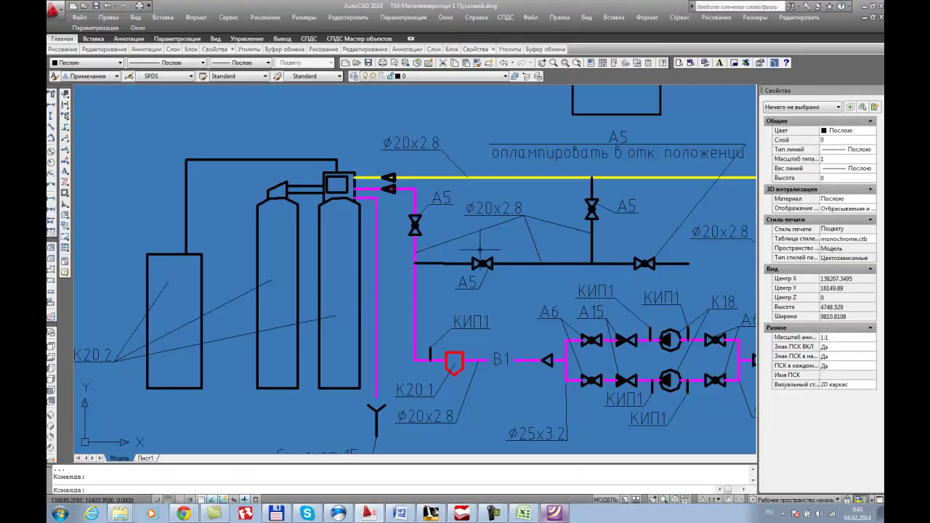
# Switch to Total Commander, look over the stage folders in Видео уроки по инвентор, and return to Inventor.
pyautogui.click(430, 514)
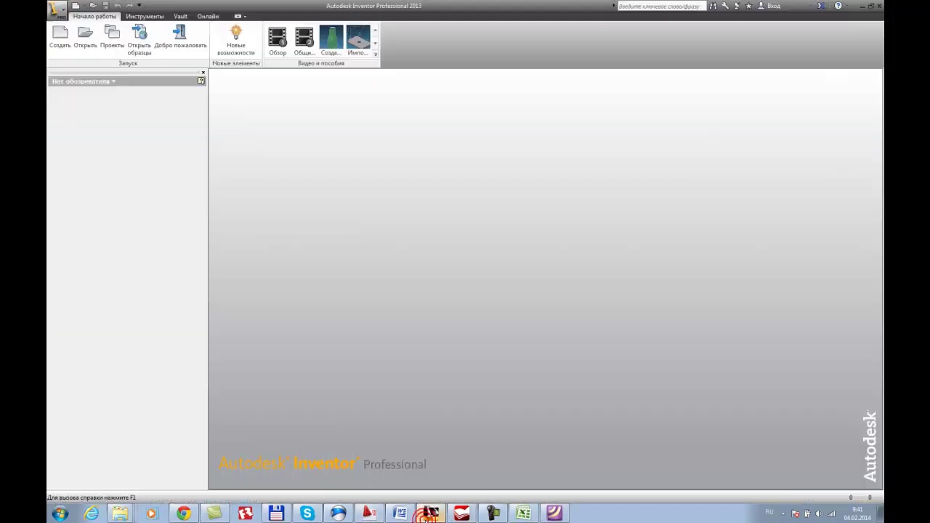
pyautogui.click(285, 516)
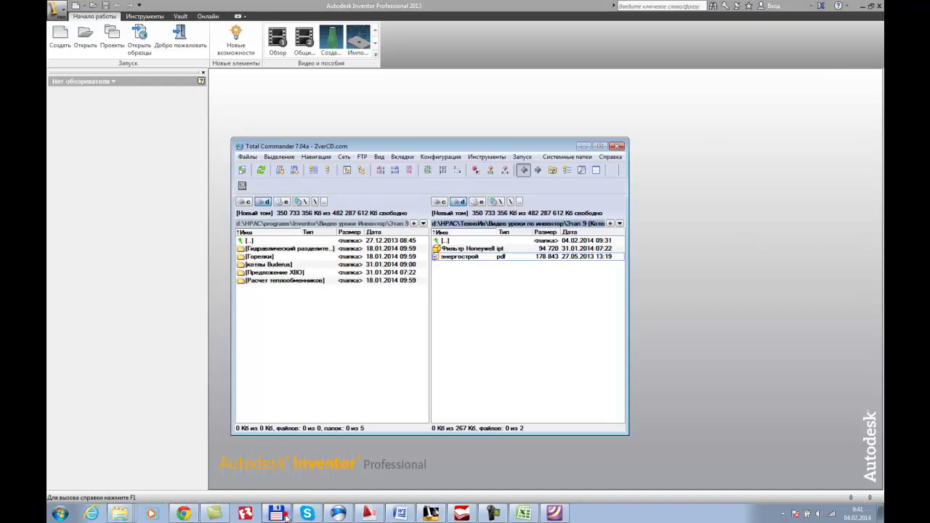
pyautogui.doubleClick(456, 241)
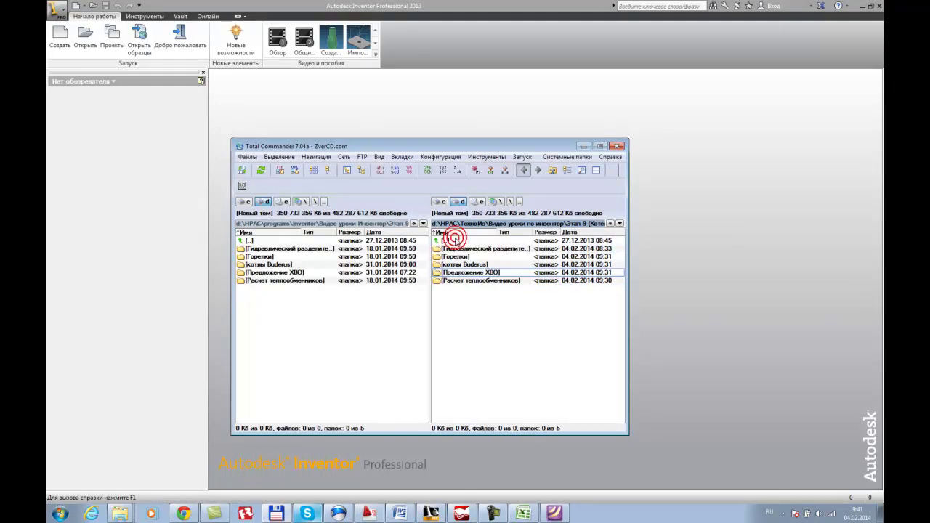
pyautogui.doubleClick(459, 242)
pyautogui.doubleClick(458, 247)
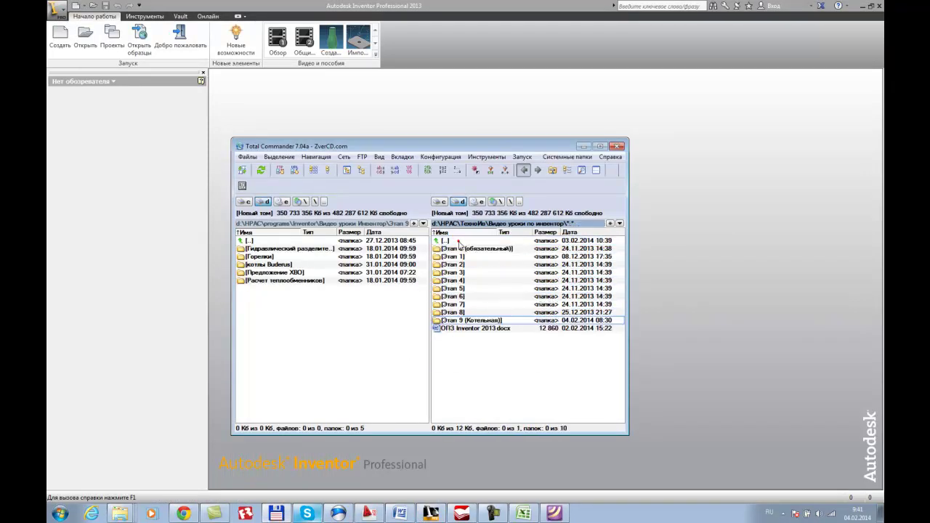
pyautogui.click(465, 266)
pyautogui.click(458, 297)
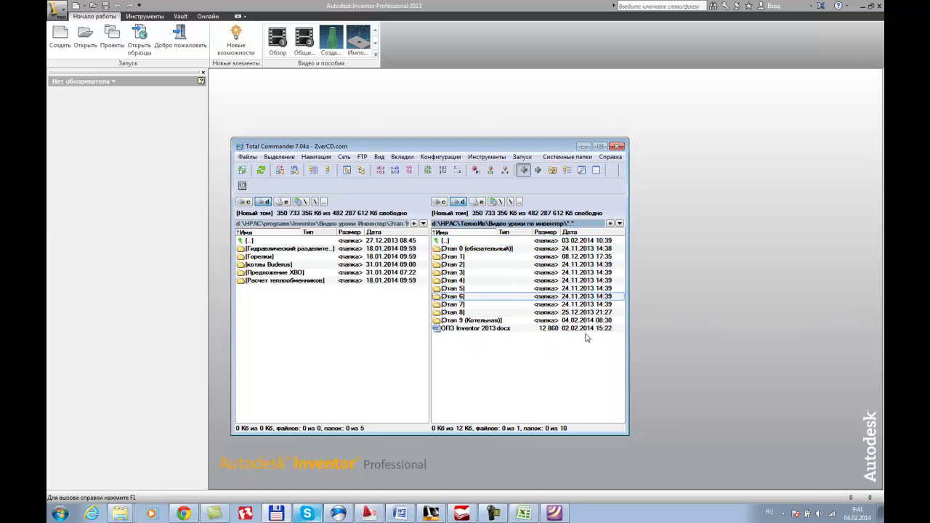
pyautogui.click(699, 337)
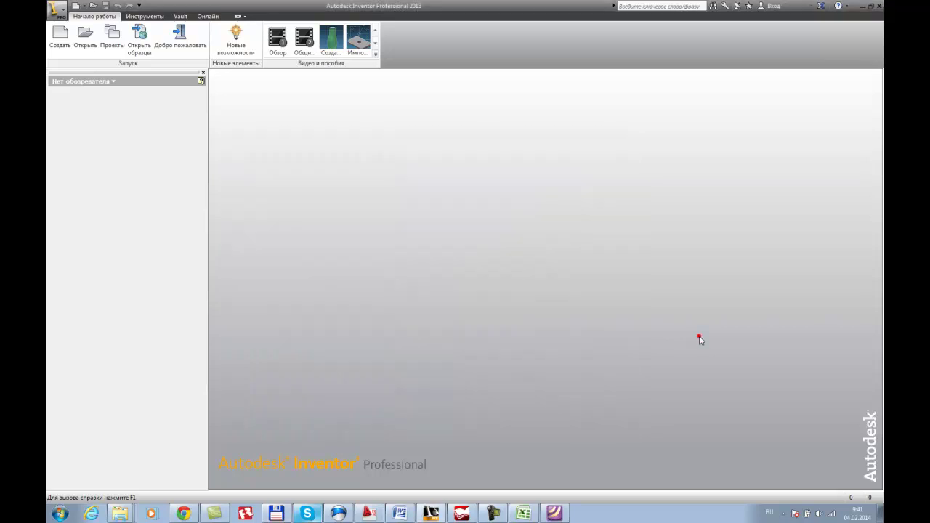